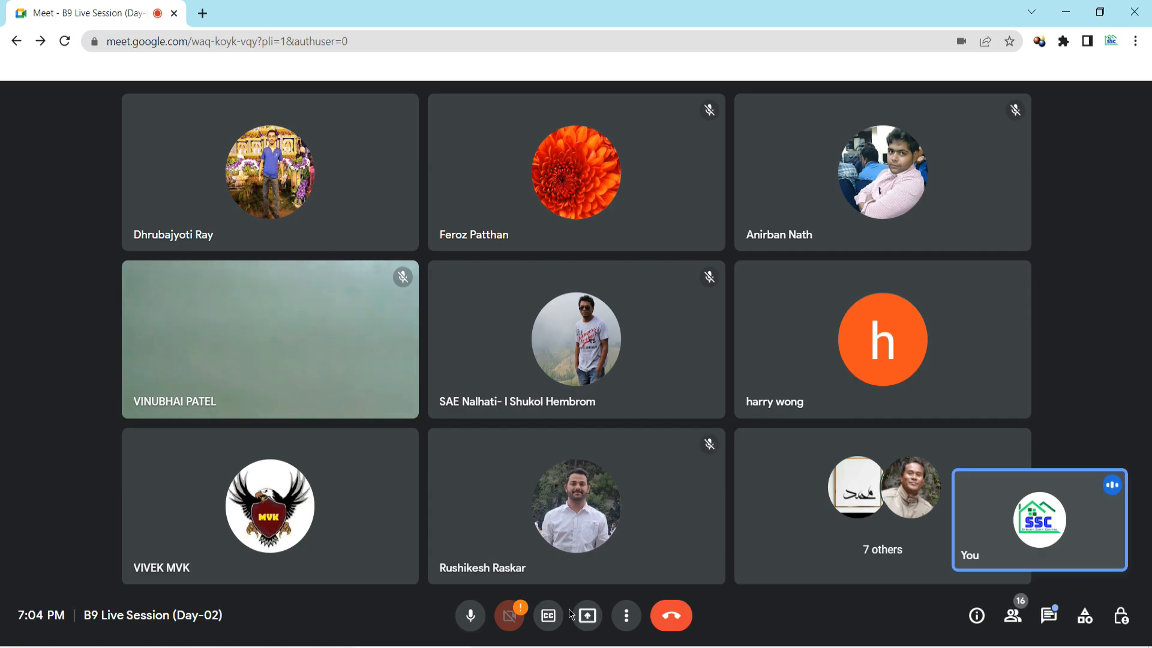
Step: Start presenting the screen to the participants of the video meeting
{"action": "mouse_move", "coordinate": [659, 516]}
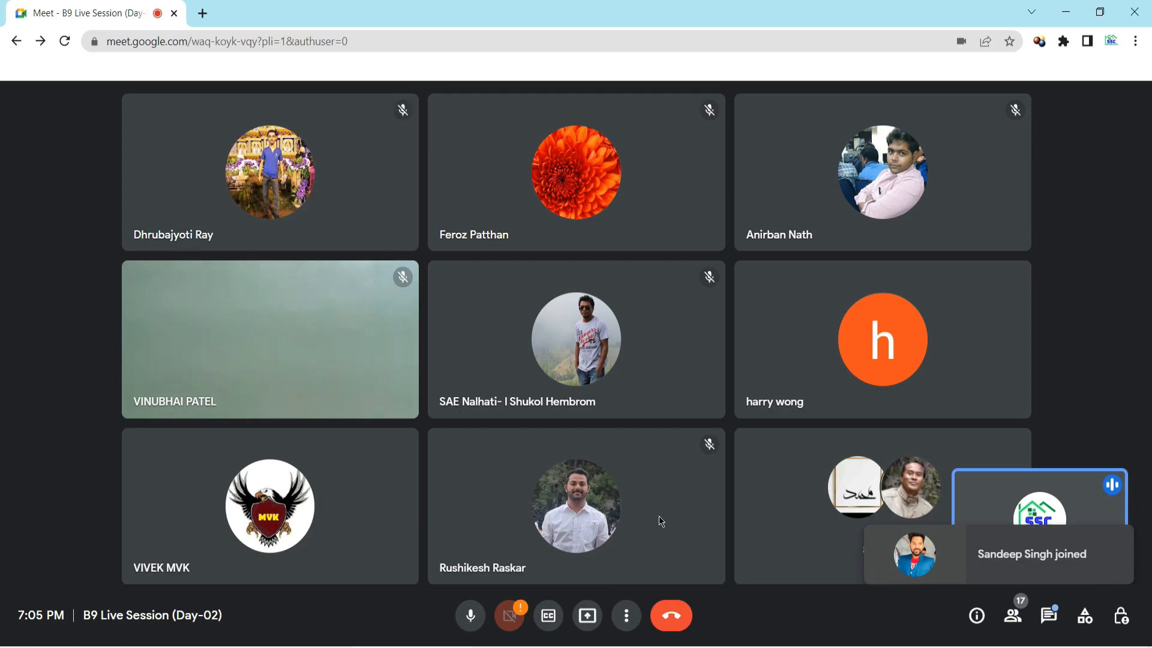
{"action": "left_click", "coordinate": [587, 615]}
{"action": "left_click", "coordinate": [613, 506]}
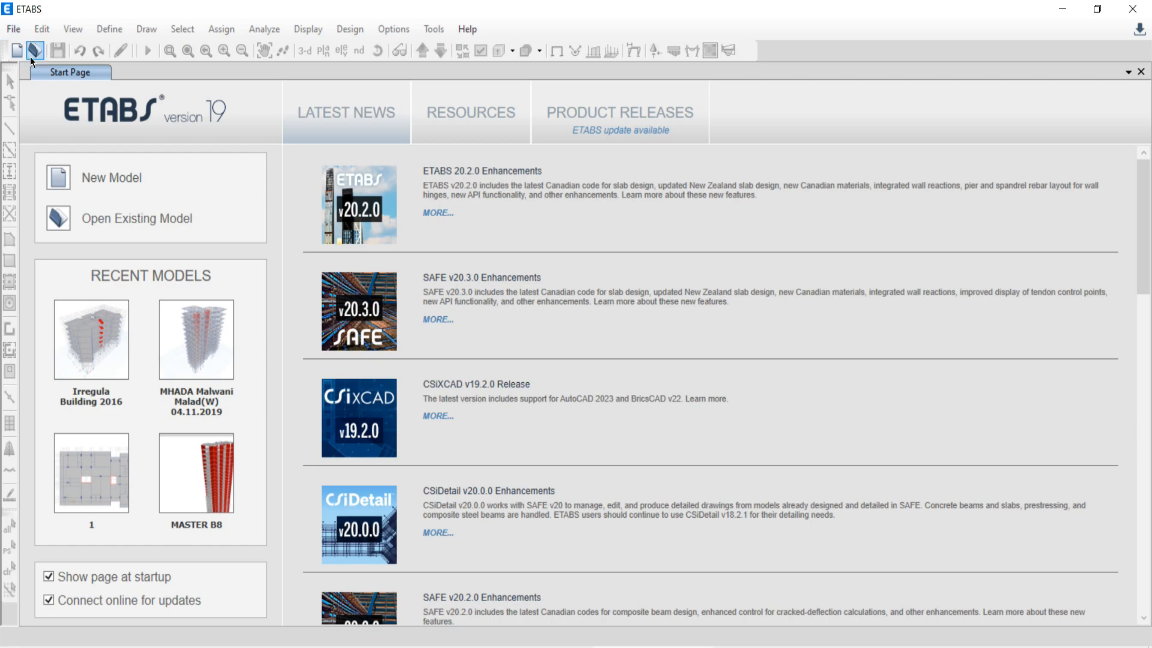
Step: Switch to ETABS and start a new model with built-in settings and Metric SI display units
{"action": "left_click", "coordinate": [13, 30]}
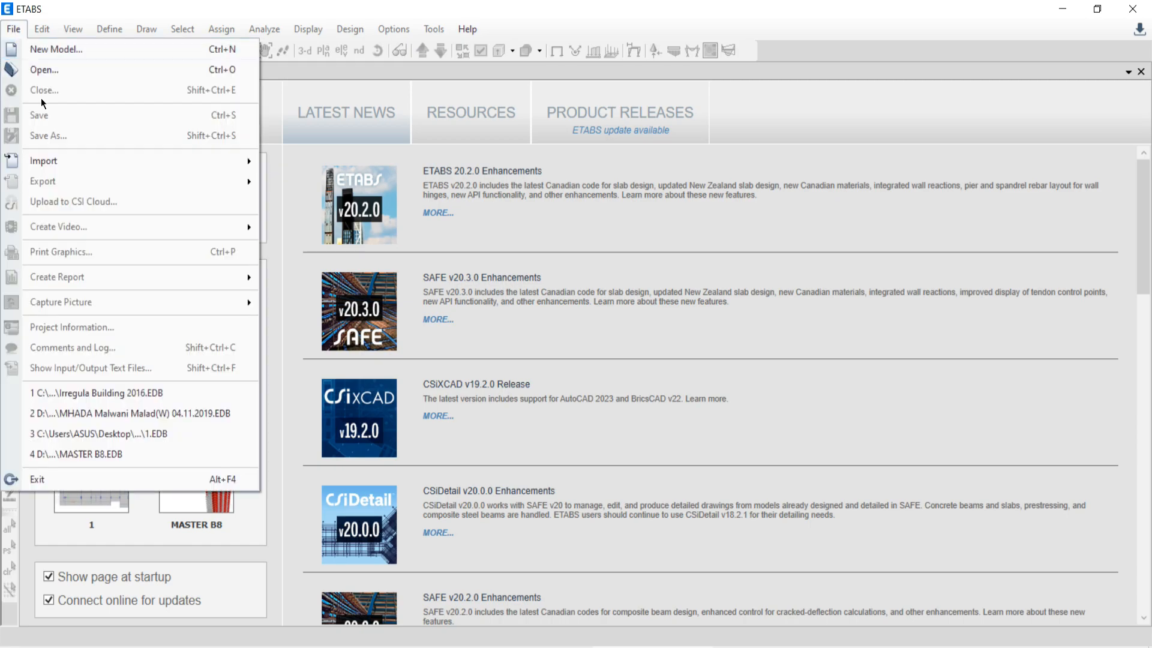
{"action": "left_click", "coordinate": [54, 50]}
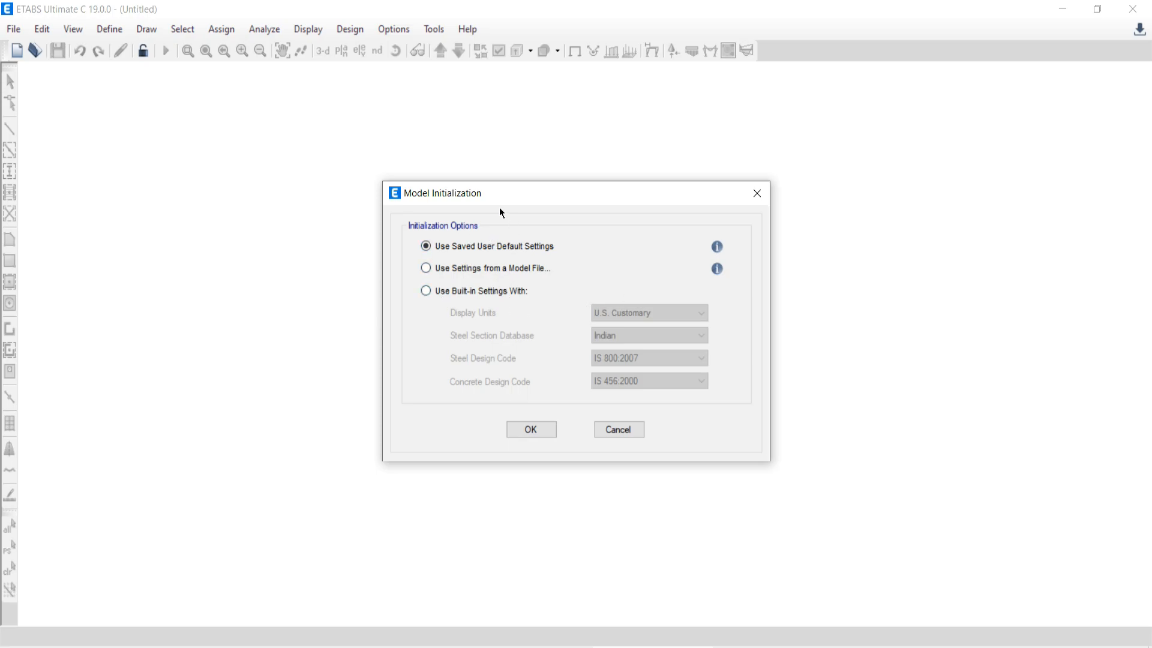
{"action": "left_click", "coordinate": [427, 292]}
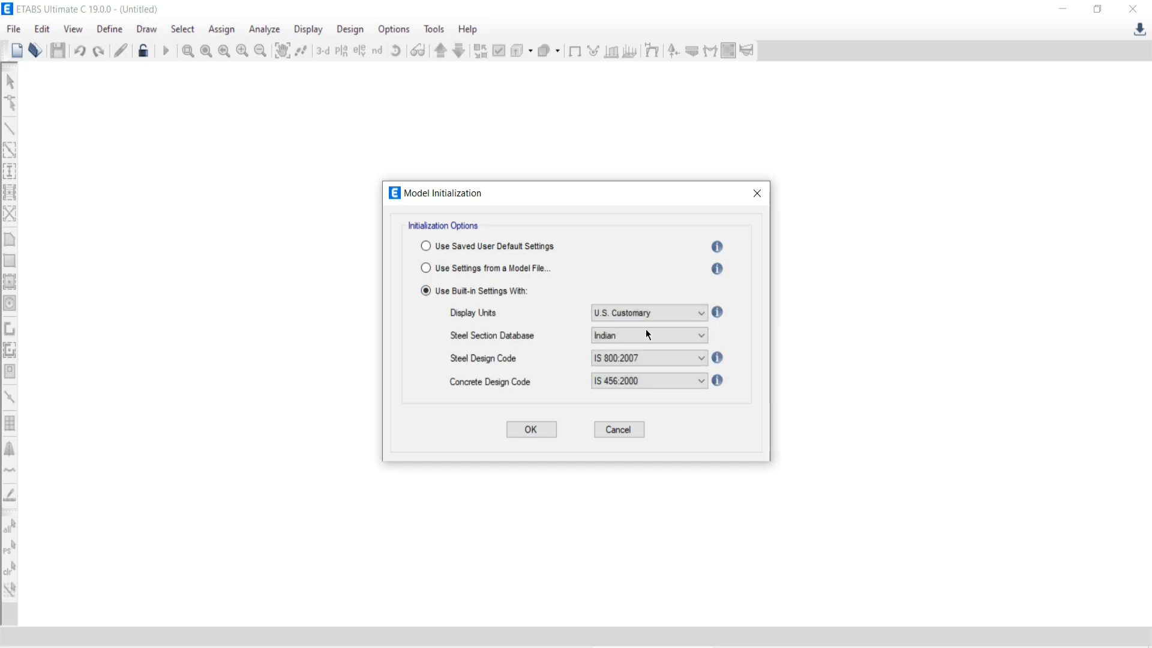
{"action": "left_click", "coordinate": [629, 319]}
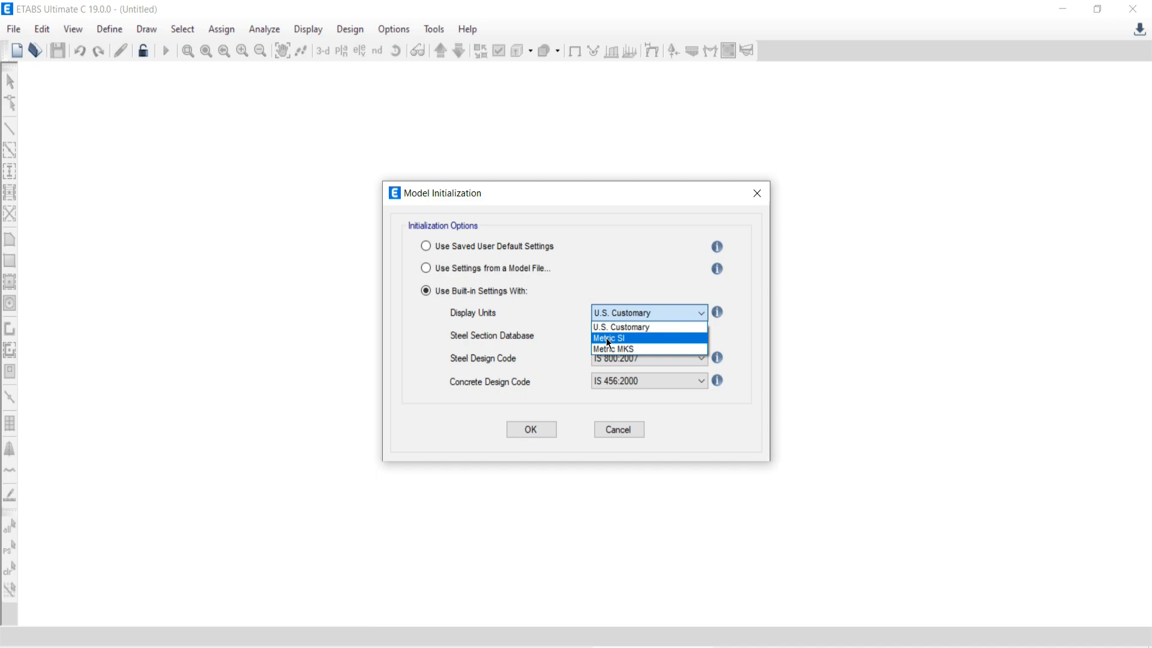
{"action": "left_click", "coordinate": [609, 342]}
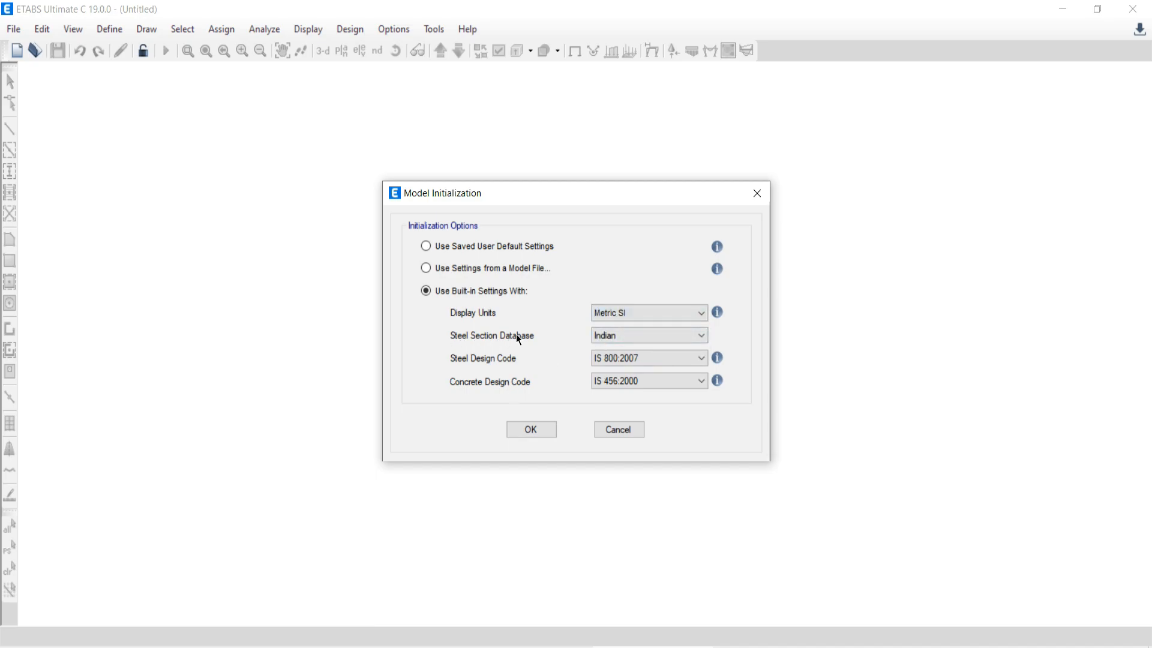
Step: Initialize the model with the Indian steel section database, steel code IS 800:2007 and concrete code IS 456:2000
{"action": "left_click", "coordinate": [637, 338]}
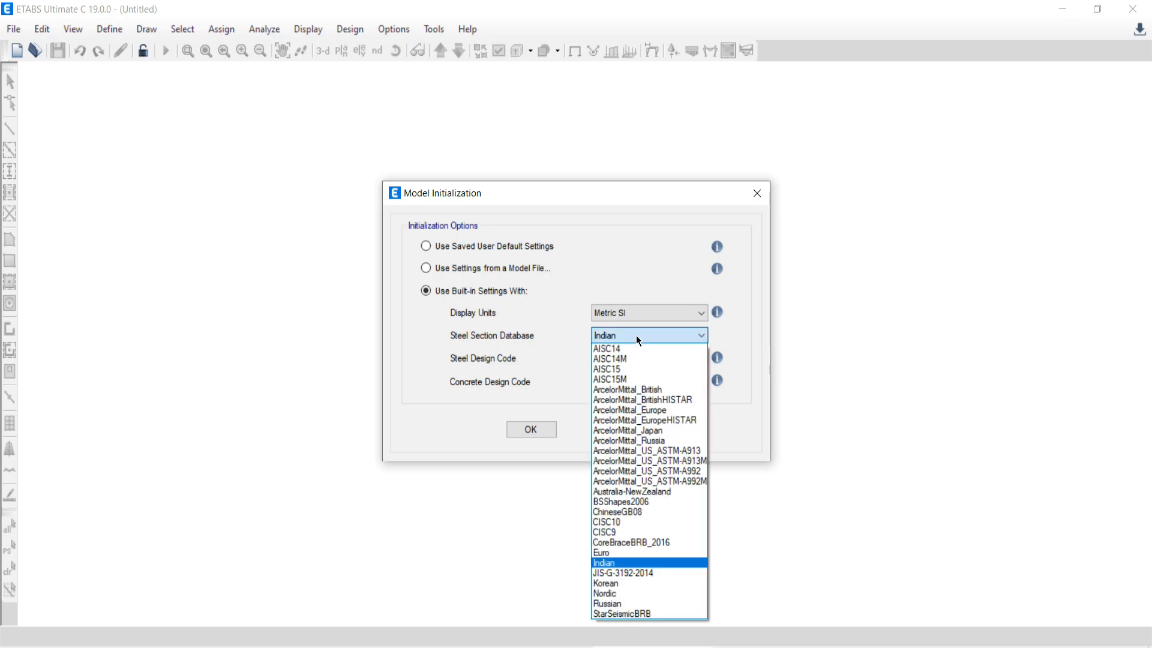
{"action": "left_click", "coordinate": [612, 564]}
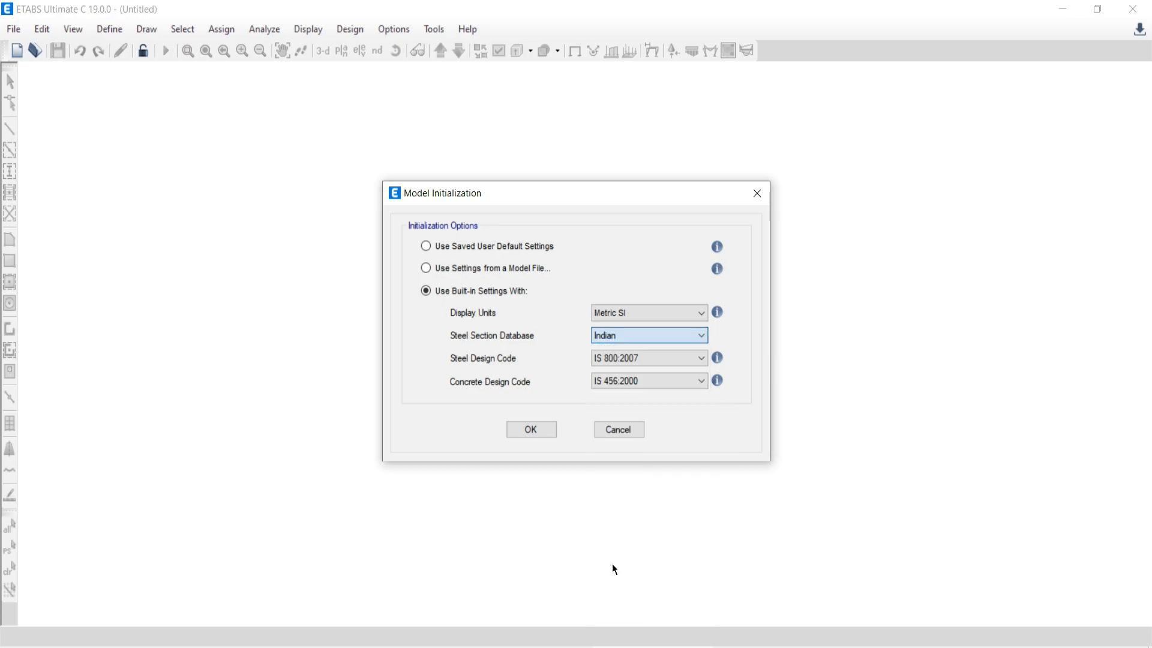
{"action": "left_click", "coordinate": [610, 340]}
{"action": "left_click", "coordinate": [511, 367]}
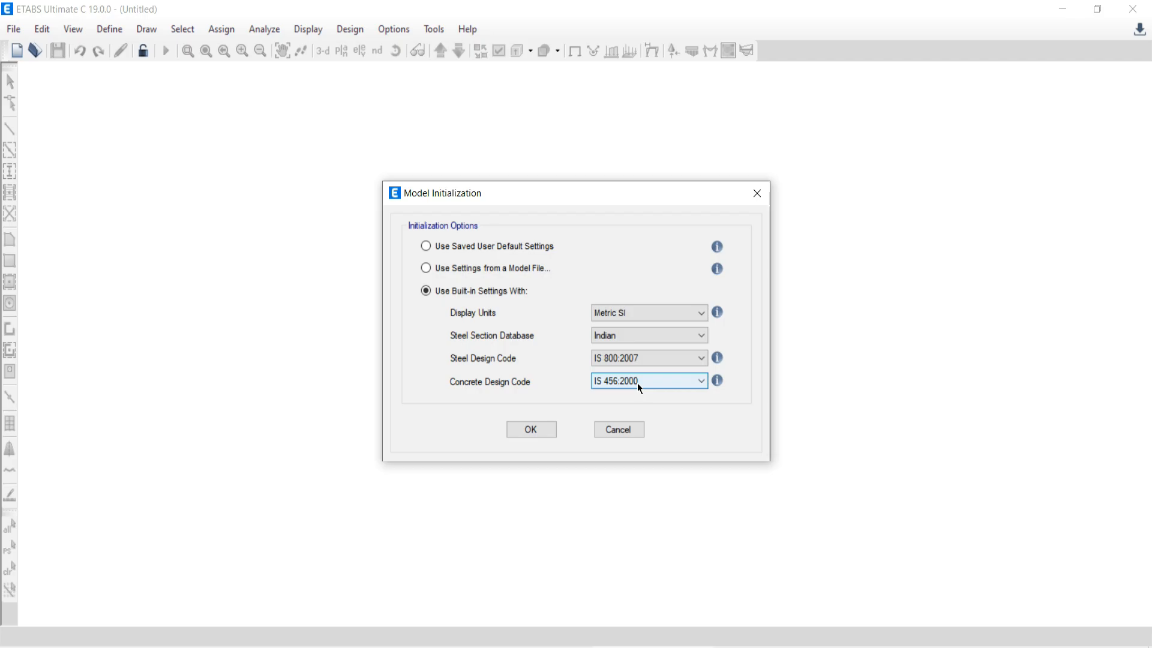
{"action": "left_click", "coordinate": [531, 430]}
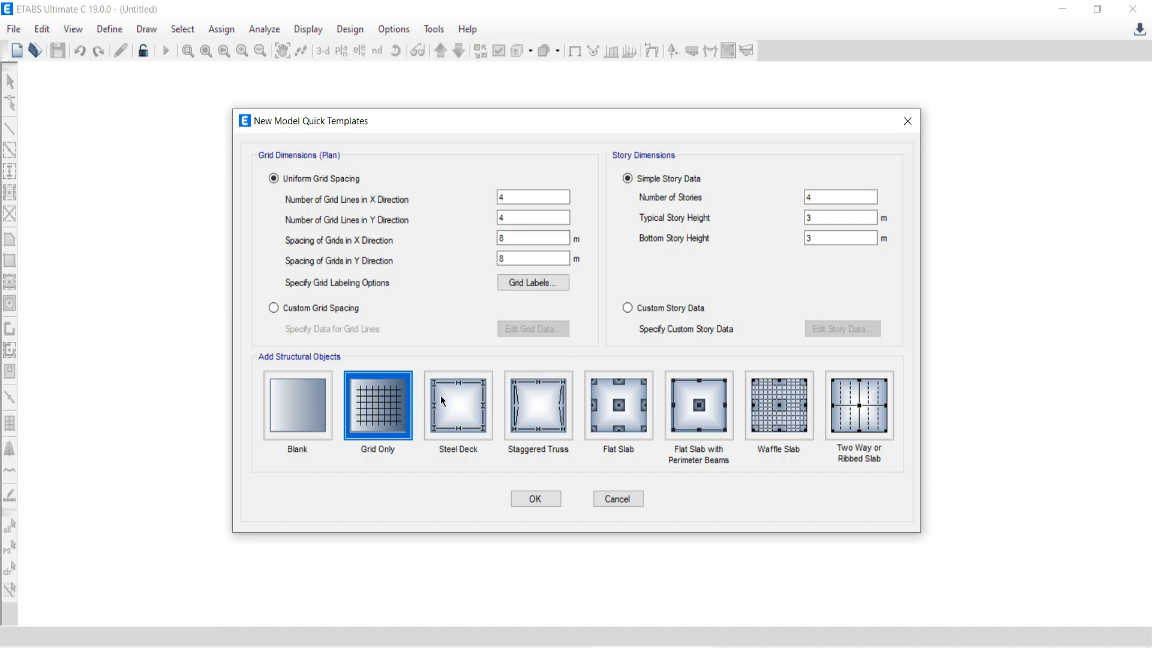
Step: Launch Epic Pen from the desktop and return to the new model templates in ETABS
{"action": "key", "text": "super+d"}
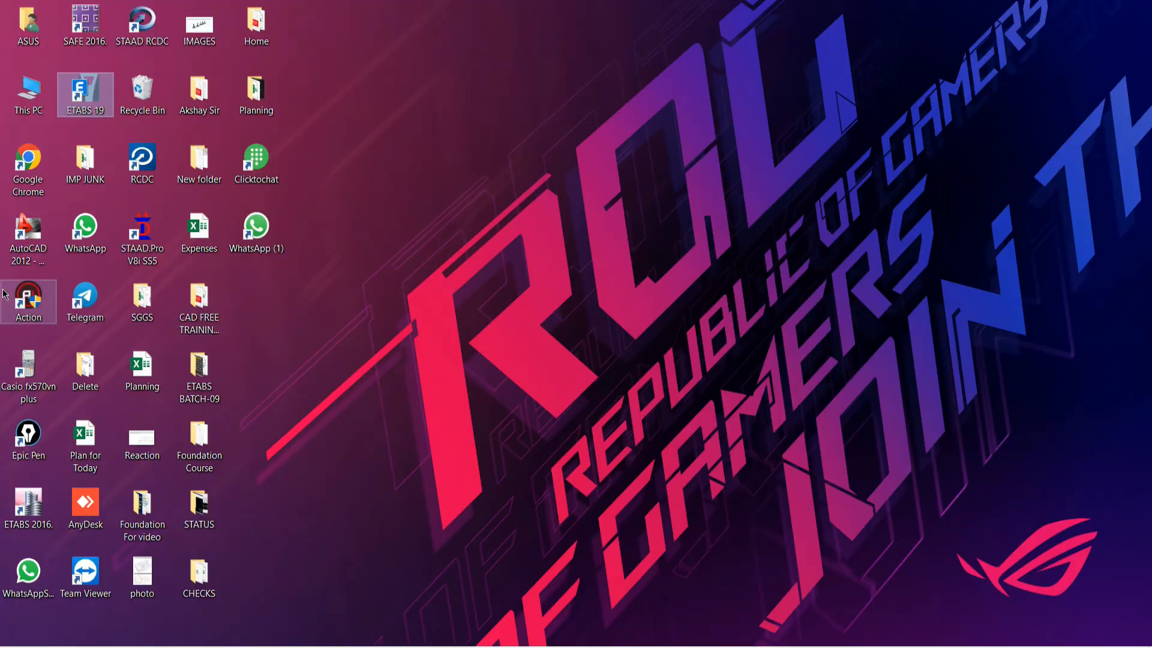
{"action": "double_click", "coordinate": [36, 427]}
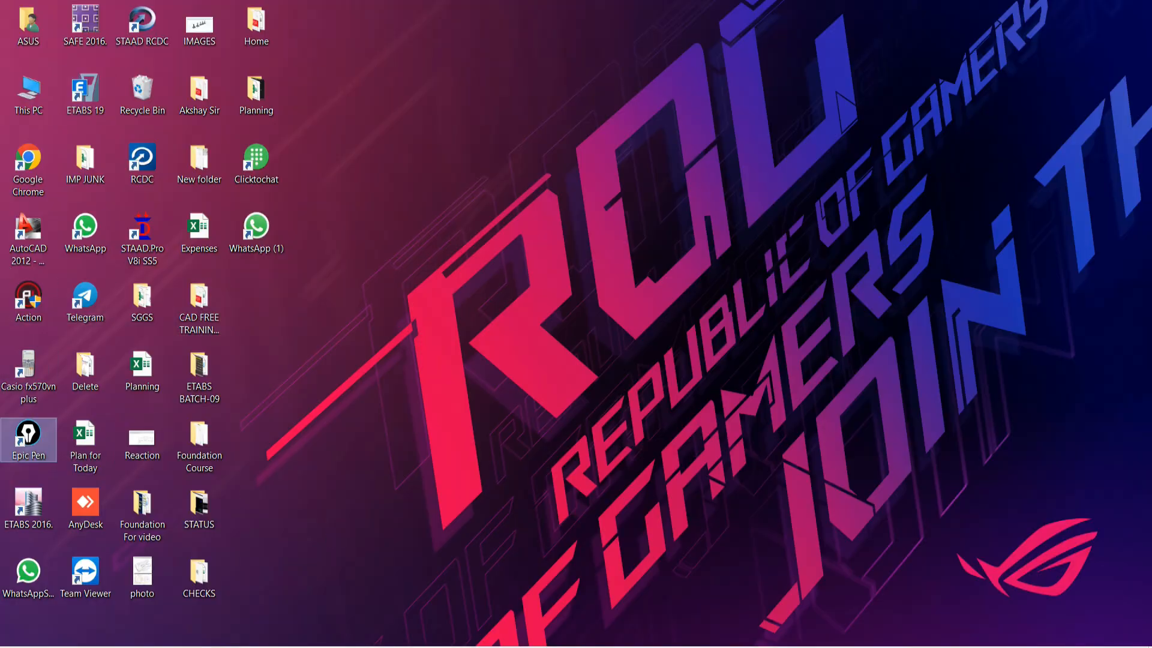
{"action": "key", "text": "super+d"}
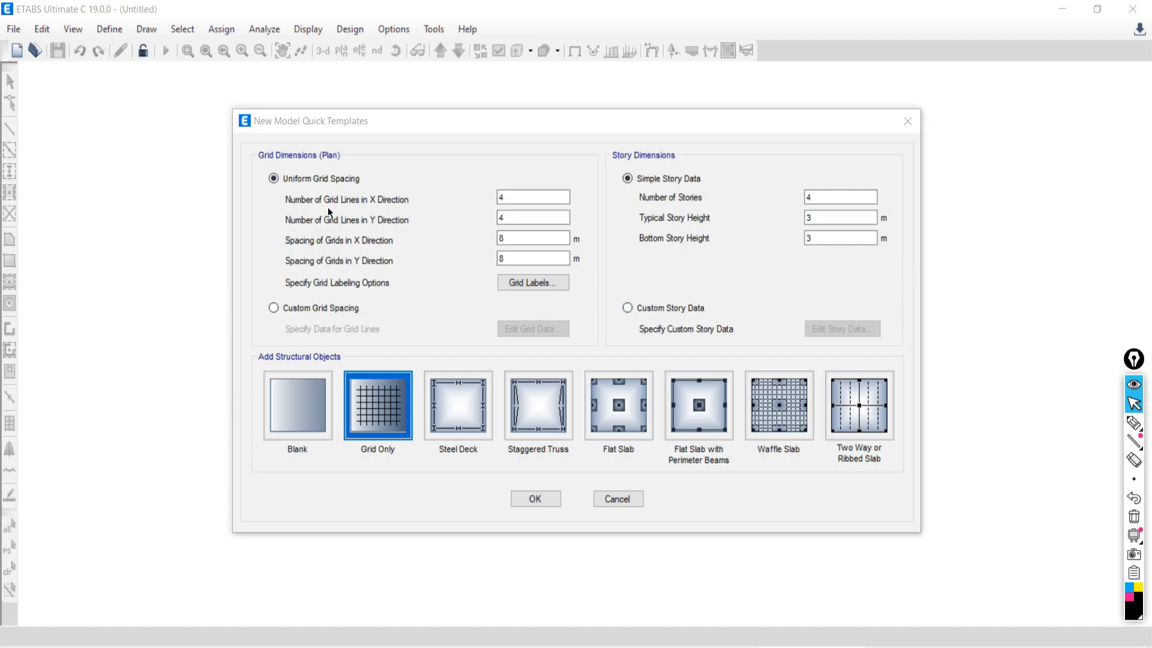
Step: Handwrite a row of large letters over the story settings and stack OPM, EXT and a third abbreviation beside the grid settings
{"action": "left_click", "coordinate": [1134, 423]}
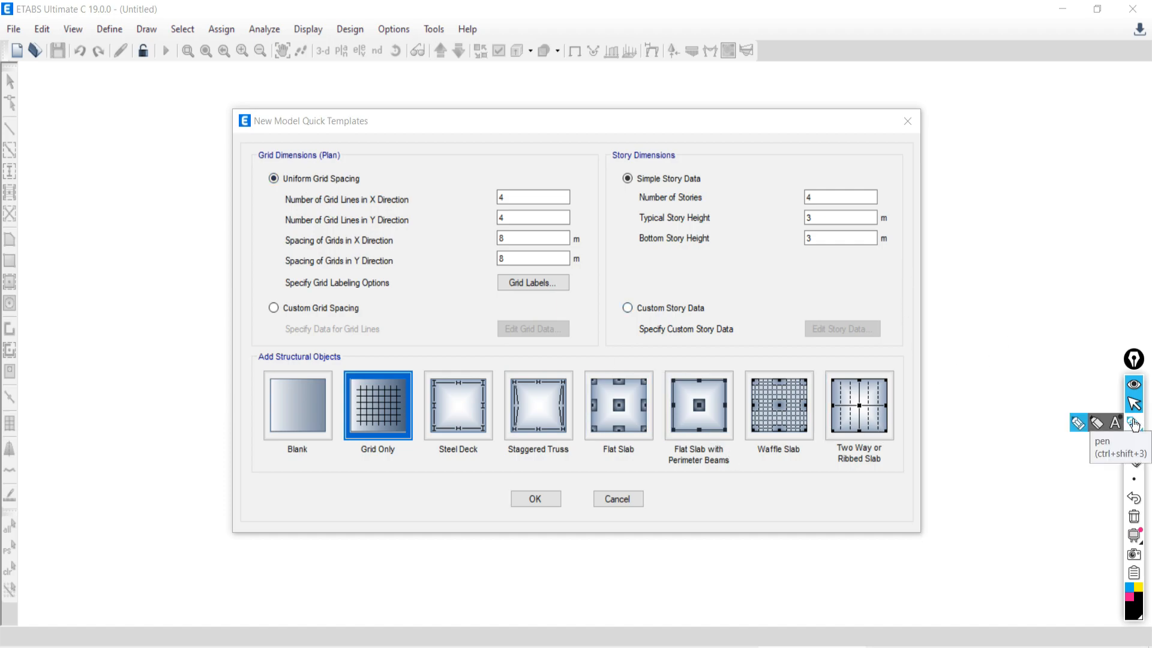
{"action": "mouse_move", "coordinate": [817, 265]}
{"action": "left_mouse_down"}
{"action": "mouse_move", "coordinate": [834, 276]}
{"action": "mouse_move", "coordinate": [890, 269]}
{"action": "mouse_move", "coordinate": [972, 303]}
{"action": "mouse_move", "coordinate": [1023, 267]}
{"action": "mouse_move", "coordinate": [1012, 294]}
{"action": "mouse_move", "coordinate": [1024, 289]}
{"action": "left_mouse_up"}
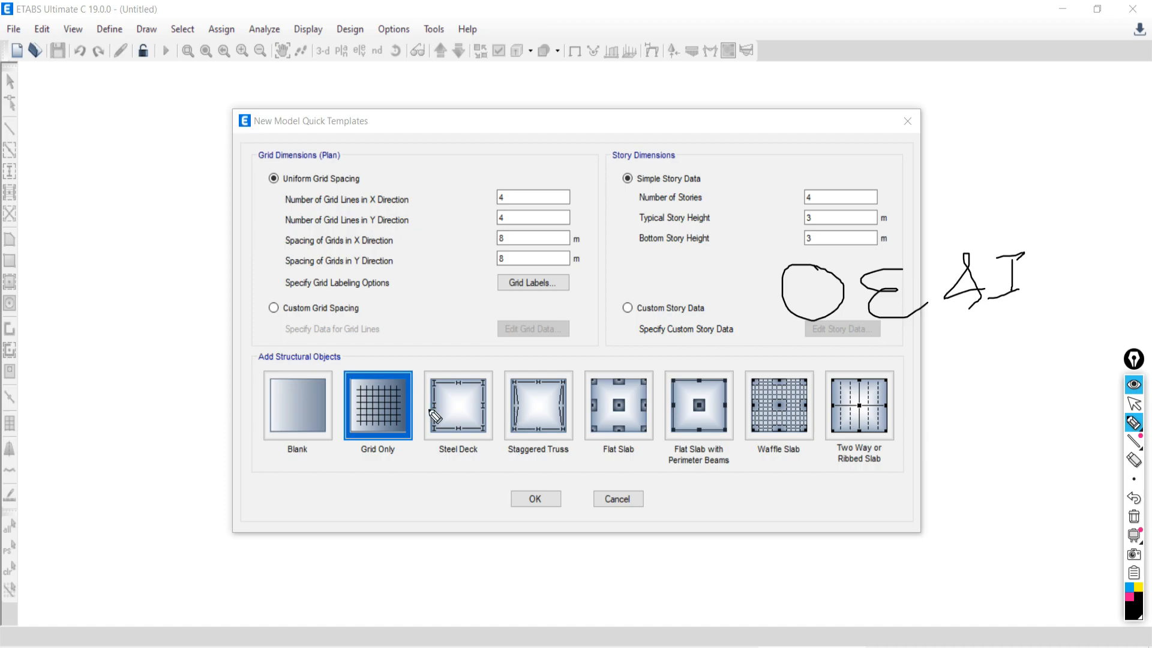
{"action": "mouse_move", "coordinate": [140, 219]}
{"action": "left_mouse_down"}
{"action": "mouse_move", "coordinate": [130, 230]}
{"action": "mouse_move", "coordinate": [189, 222]}
{"action": "mouse_move", "coordinate": [210, 235]}
{"action": "mouse_move", "coordinate": [230, 221]}
{"action": "mouse_move", "coordinate": [240, 237]}
{"action": "left_mouse_up"}
{"action": "left_click_drag", "start_coordinate": [144, 282], "coordinate": [144, 319]}
{"action": "mouse_move", "coordinate": [177, 275]}
{"action": "left_mouse_down"}
{"action": "mouse_move", "coordinate": [192, 312]}
{"action": "mouse_move", "coordinate": [211, 273]}
{"action": "mouse_move", "coordinate": [202, 311]}
{"action": "left_mouse_up"}
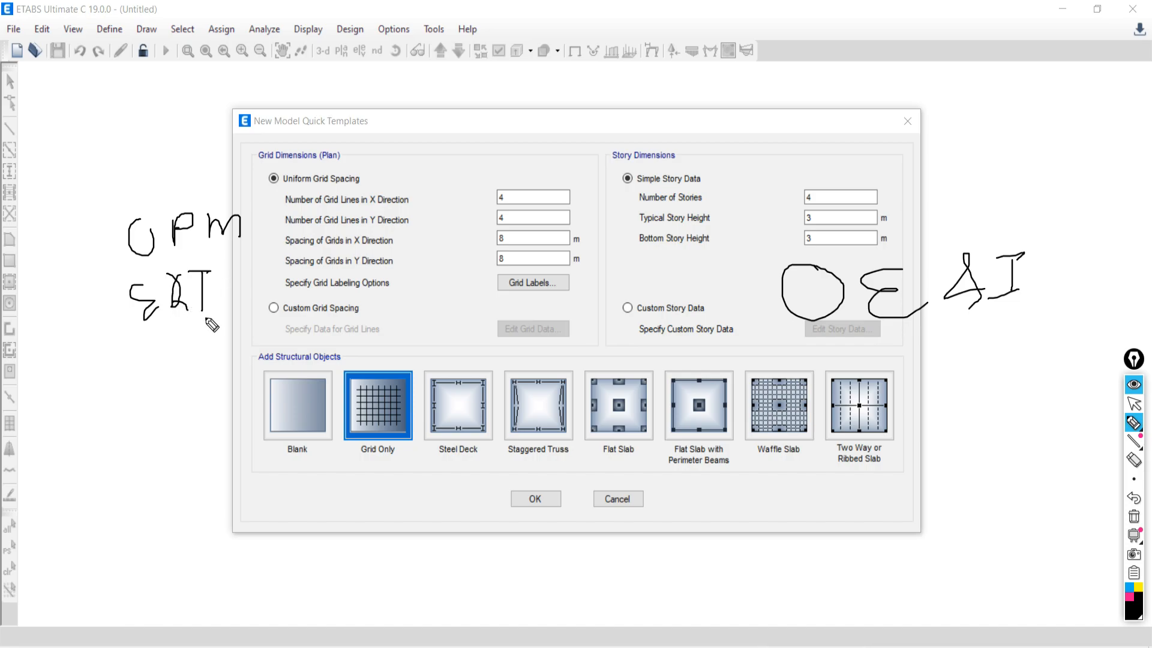
{"action": "mouse_move", "coordinate": [153, 340]}
{"action": "left_mouse_down"}
{"action": "mouse_move", "coordinate": [166, 387]}
{"action": "mouse_move", "coordinate": [188, 344]}
{"action": "mouse_move", "coordinate": [176, 367]}
{"action": "mouse_move", "coordinate": [215, 336]}
{"action": "mouse_move", "coordinate": [210, 376]}
{"action": "left_mouse_up"}
{"action": "left_click_drag", "start_coordinate": [197, 383], "coordinate": [273, 379]}
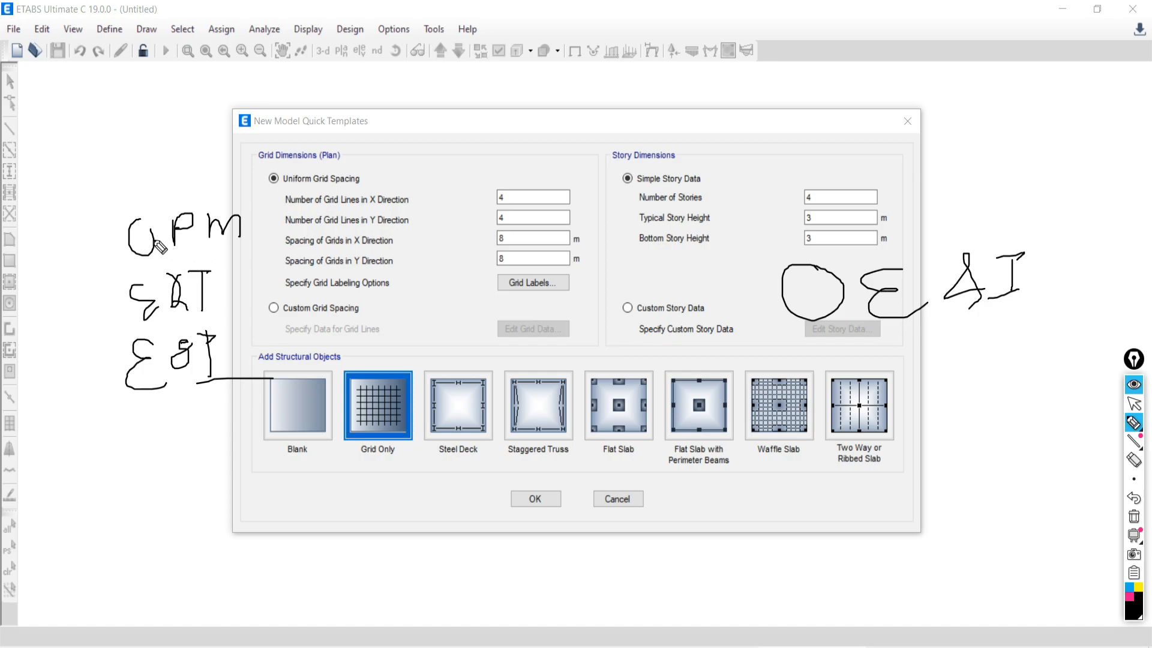
Step: Frame each of the three handwritten abbreviations with a box and add arrows to OPM and a check mark to EXT
{"action": "mouse_move", "coordinate": [250, 203]}
{"action": "left_mouse_down"}
{"action": "mouse_move", "coordinate": [114, 201]}
{"action": "mouse_move", "coordinate": [100, 255]}
{"action": "mouse_move", "coordinate": [251, 256]}
{"action": "left_mouse_up"}
{"action": "mouse_move", "coordinate": [252, 203]}
{"action": "left_mouse_down"}
{"action": "mouse_move", "coordinate": [251, 256]}
{"action": "mouse_move", "coordinate": [148, 258]}
{"action": "left_mouse_up"}
{"action": "mouse_move", "coordinate": [275, 140]}
{"action": "left_mouse_down"}
{"action": "mouse_move", "coordinate": [235, 177]}
{"action": "mouse_move", "coordinate": [257, 184]}
{"action": "mouse_move", "coordinate": [230, 196]}
{"action": "left_mouse_up"}
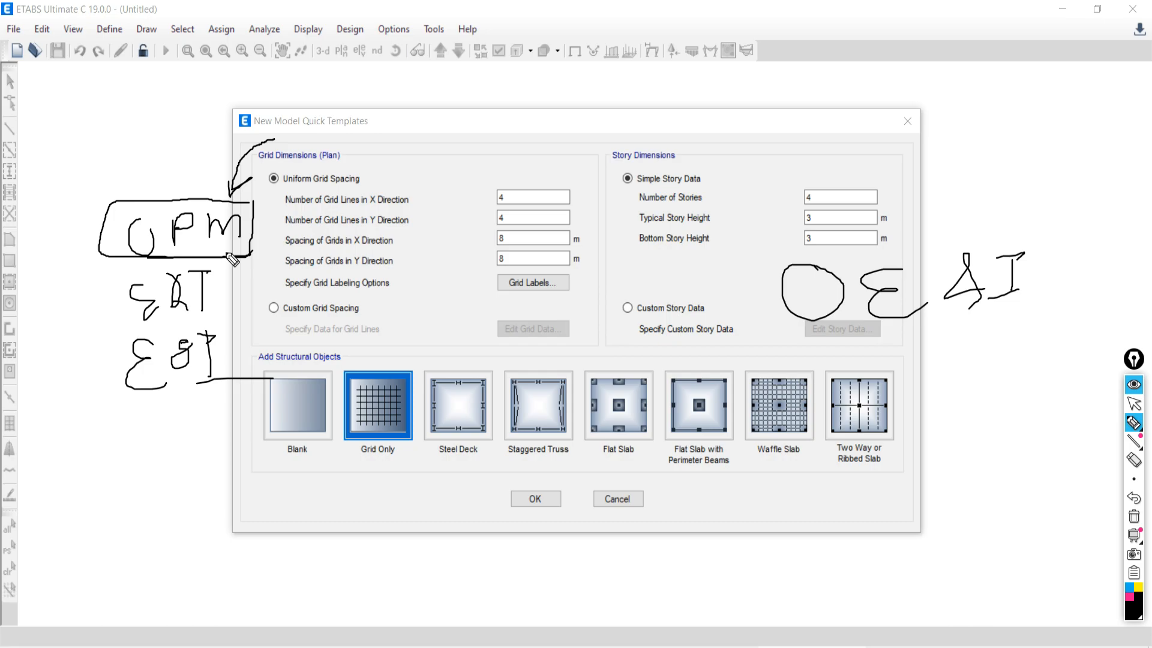
{"action": "mouse_move", "coordinate": [161, 129]}
{"action": "left_mouse_down"}
{"action": "mouse_move", "coordinate": [150, 193]}
{"action": "mouse_move", "coordinate": [123, 179]}
{"action": "left_mouse_up"}
{"action": "left_click_drag", "start_coordinate": [113, 250], "coordinate": [109, 324]}
{"action": "mouse_move", "coordinate": [247, 256]}
{"action": "left_mouse_down"}
{"action": "mouse_move", "coordinate": [242, 324]}
{"action": "mouse_move", "coordinate": [117, 323]}
{"action": "left_mouse_up"}
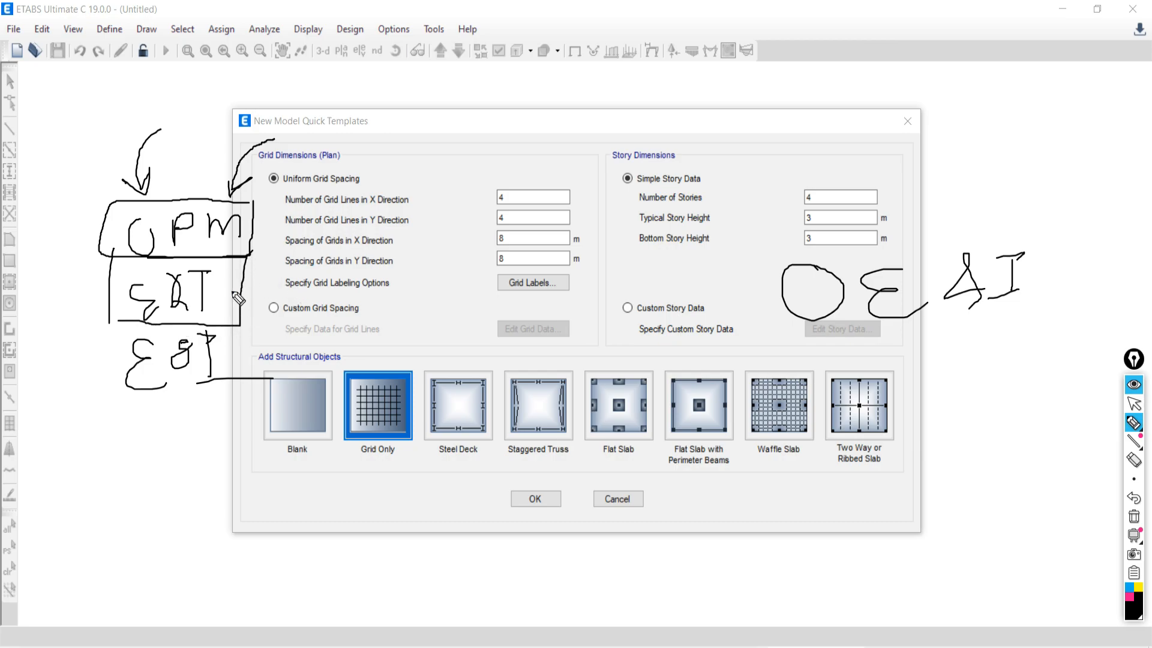
{"action": "left_click_drag", "start_coordinate": [240, 303], "coordinate": [313, 254]}
{"action": "left_click_drag", "start_coordinate": [118, 321], "coordinate": [100, 388]}
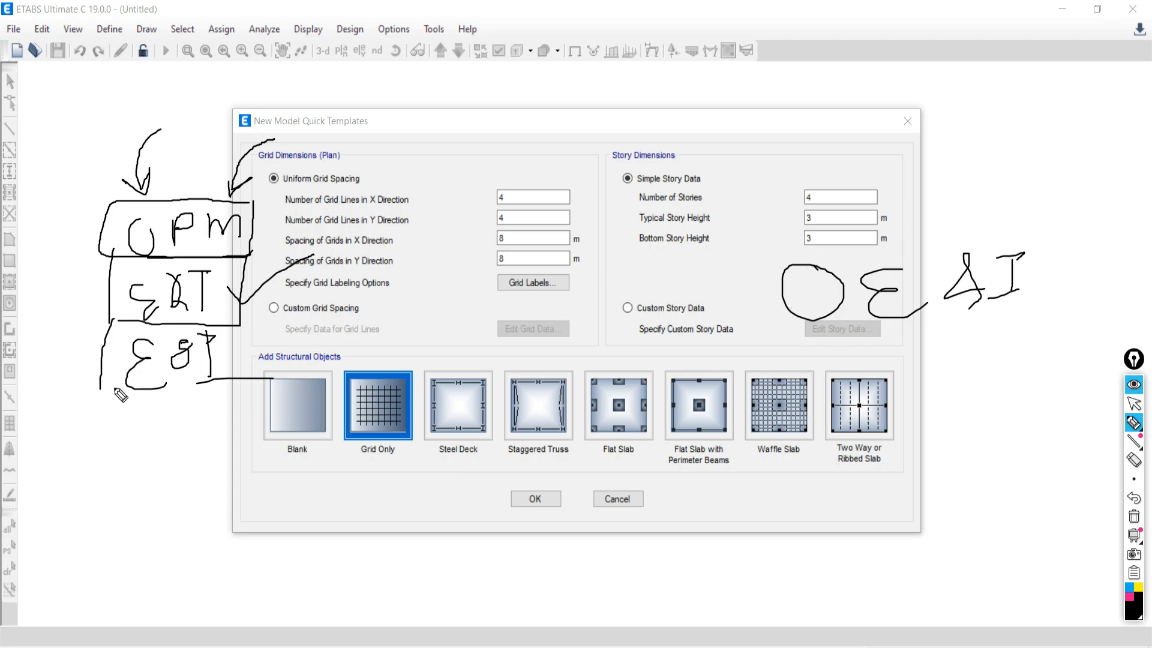
{"action": "mouse_move", "coordinate": [251, 322]}
{"action": "left_mouse_down"}
{"action": "mouse_move", "coordinate": [246, 400]}
{"action": "mouse_move", "coordinate": [93, 397]}
{"action": "left_mouse_up"}
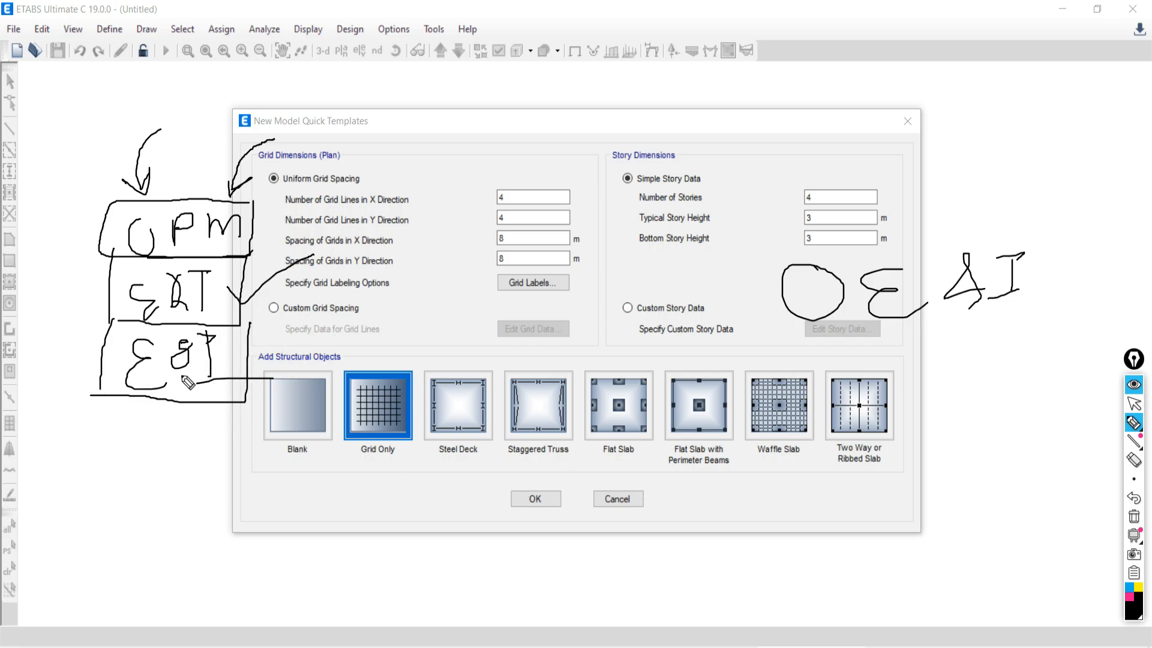
Step: Sketch an irregular grid of crossing straight lines with one curved line and a letter C over the slab templates
{"action": "left_click_drag", "start_coordinate": [930, 466], "coordinate": [682, 474]}
{"action": "left_click_drag", "start_coordinate": [638, 548], "coordinate": [889, 548]}
{"action": "left_click_drag", "start_coordinate": [804, 469], "coordinate": [731, 586]}
{"action": "left_click_drag", "start_coordinate": [710, 463], "coordinate": [633, 609]}
{"action": "left_click_drag", "start_coordinate": [700, 552], "coordinate": [864, 538]}
{"action": "left_click_drag", "start_coordinate": [833, 429], "coordinate": [852, 637]}
{"action": "mouse_move", "coordinate": [732, 501]}
{"action": "left_mouse_down"}
{"action": "mouse_move", "coordinate": [759, 420]}
{"action": "mouse_move", "coordinate": [744, 313]}
{"action": "mouse_move", "coordinate": [705, 287]}
{"action": "left_mouse_up"}
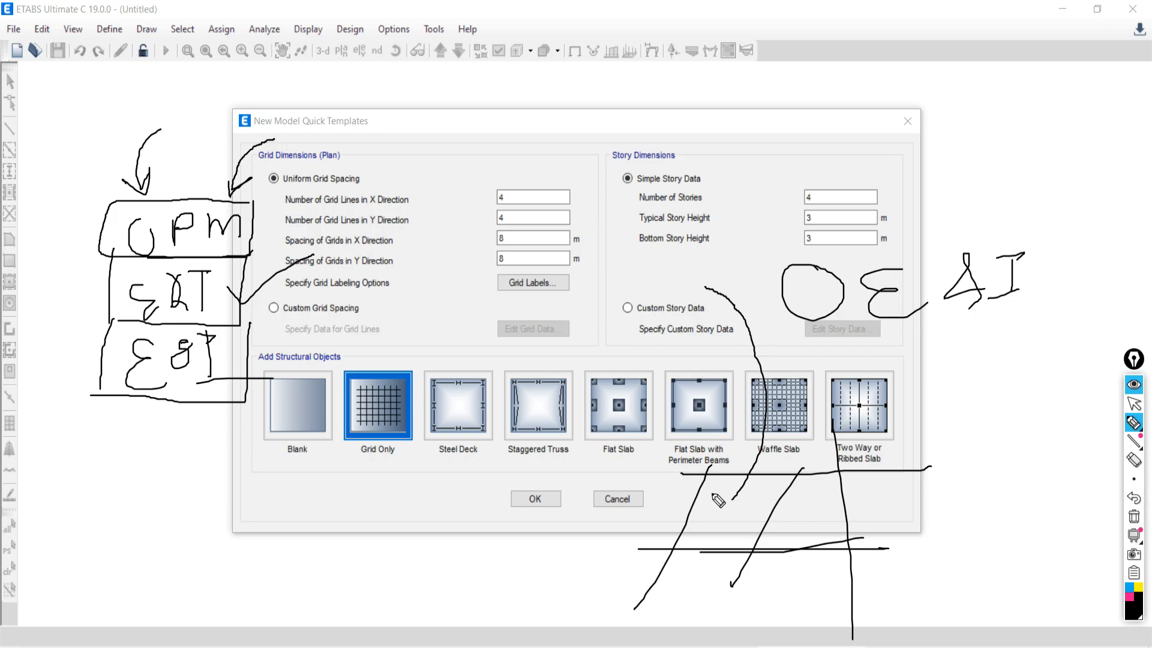
{"action": "left_click_drag", "start_coordinate": [883, 488], "coordinate": [895, 523]}
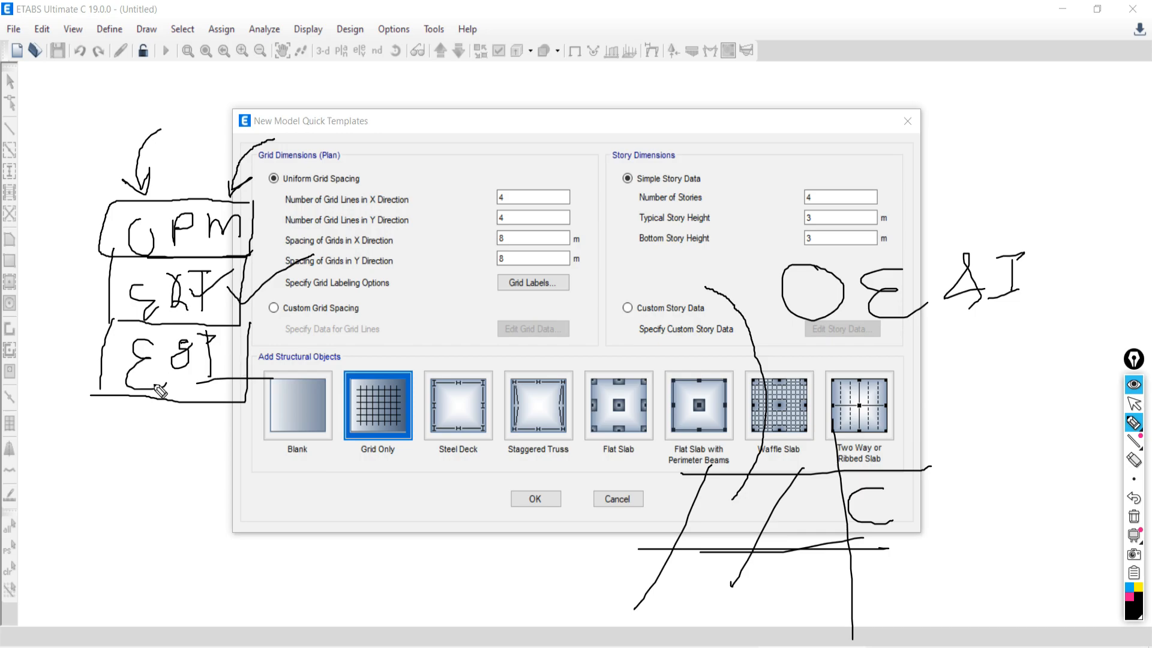
Step: Add check marks beside EXT and the third abbreviation, draw a line above the grid settings, and circle the third abbreviation
{"action": "left_click_drag", "start_coordinate": [239, 354], "coordinate": [319, 325]}
{"action": "left_click_drag", "start_coordinate": [644, 171], "coordinate": [482, 171]}
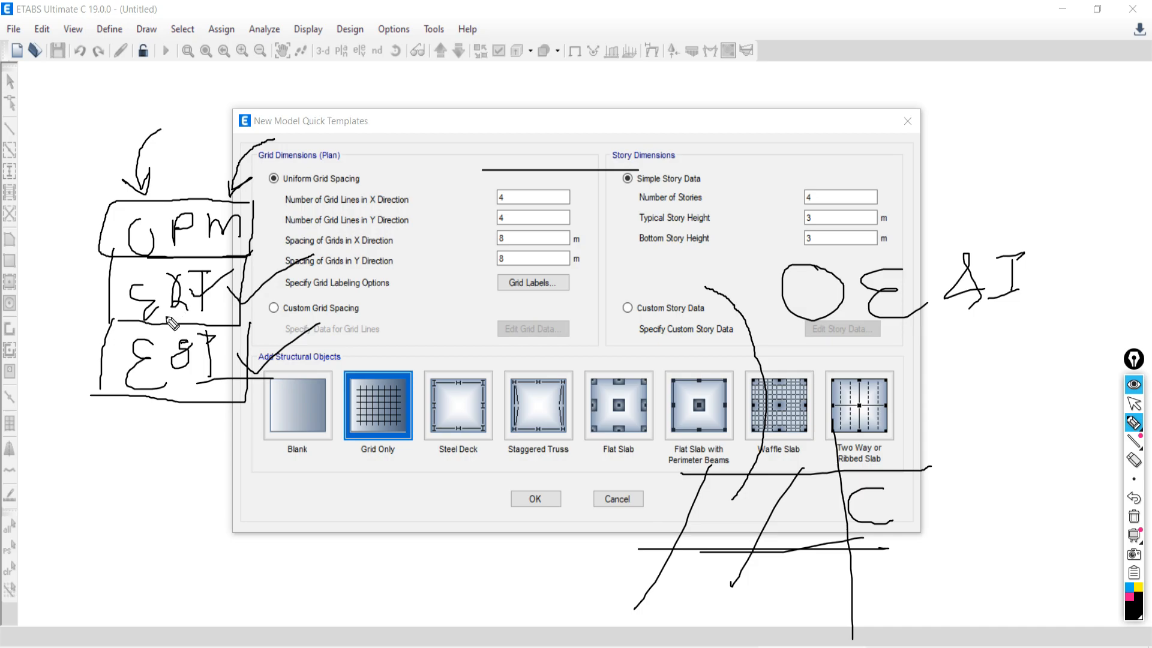
{"action": "mouse_move", "coordinate": [221, 294]}
{"action": "left_mouse_down"}
{"action": "mouse_move", "coordinate": [233, 319]}
{"action": "mouse_move", "coordinate": [336, 240]}
{"action": "left_mouse_up"}
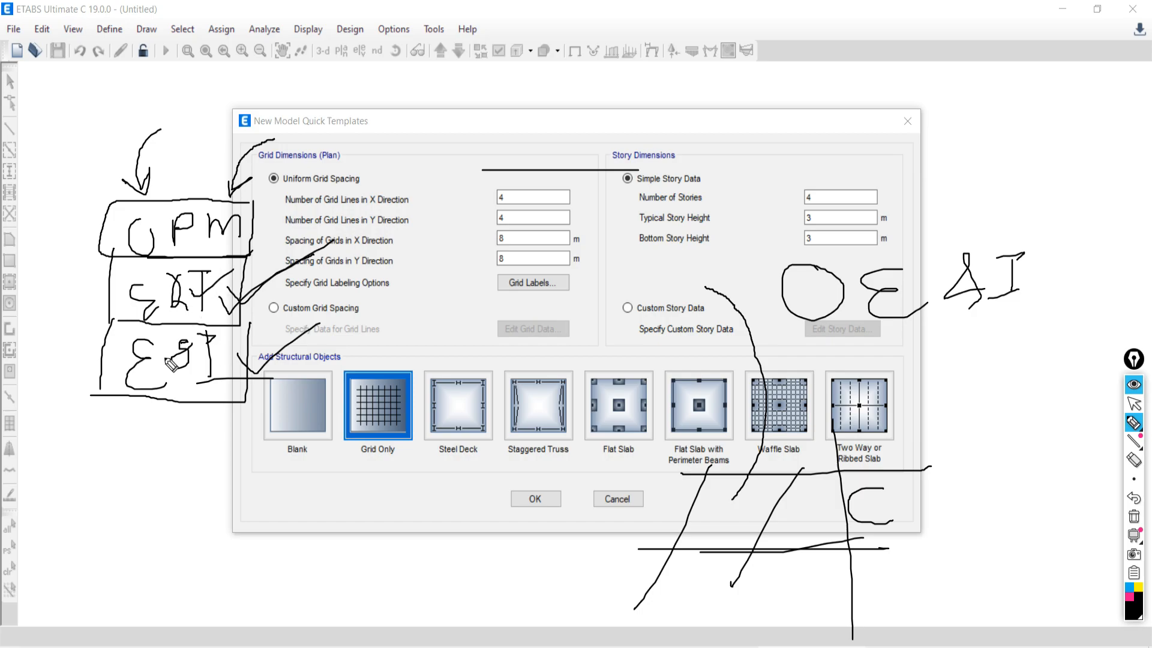
{"action": "mouse_move", "coordinate": [240, 336]}
{"action": "left_mouse_down"}
{"action": "mouse_move", "coordinate": [210, 322]}
{"action": "mouse_move", "coordinate": [144, 339]}
{"action": "mouse_move", "coordinate": [120, 408]}
{"action": "mouse_move", "coordinate": [220, 414]}
{"action": "mouse_move", "coordinate": [222, 376]}
{"action": "left_mouse_up"}
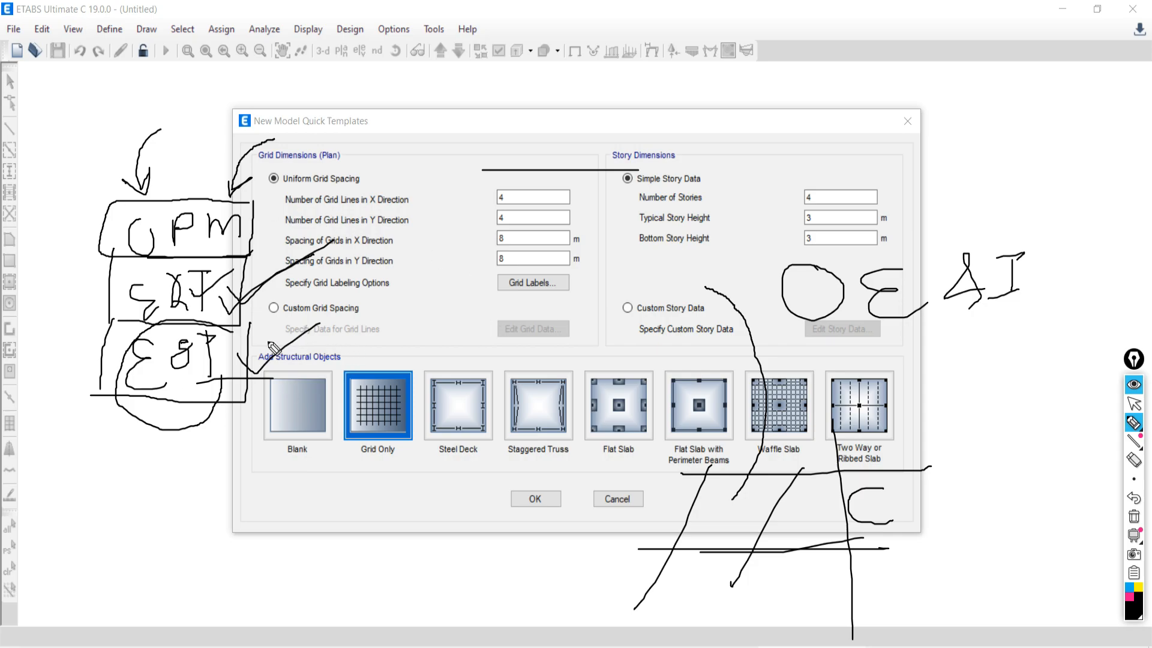
Step: Clear all pen annotations from the screen and restore the normal cursor
{"action": "left_click", "coordinate": [1134, 516]}
{"action": "mouse_move", "coordinate": [1128, 471]}
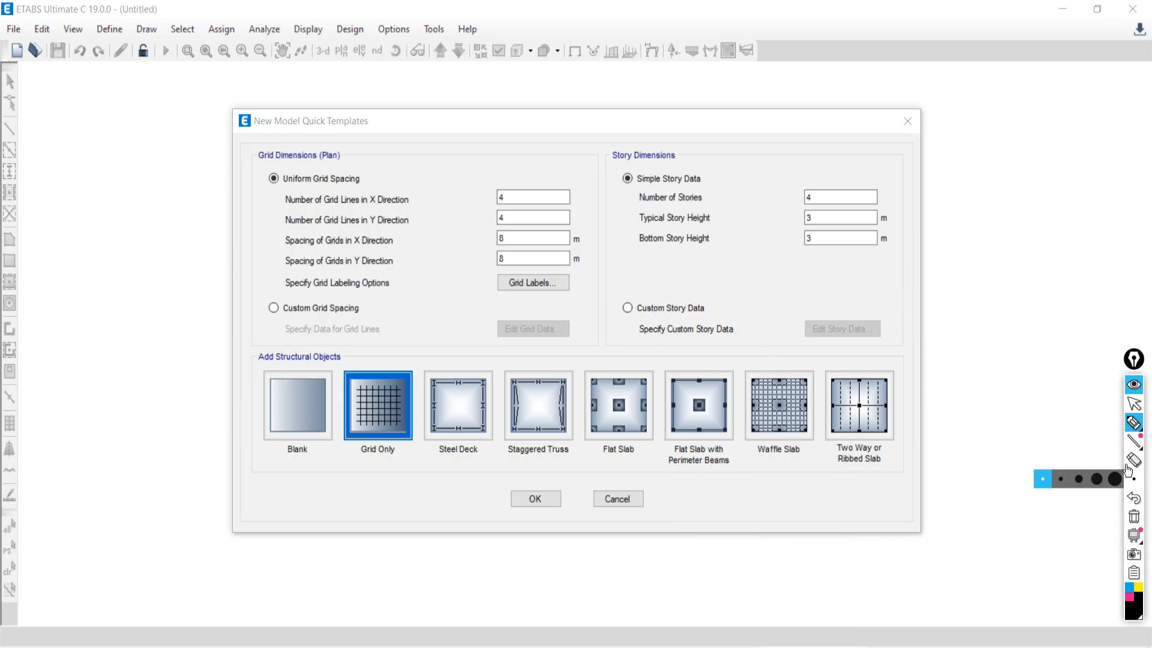
{"action": "left_click", "coordinate": [1134, 403]}
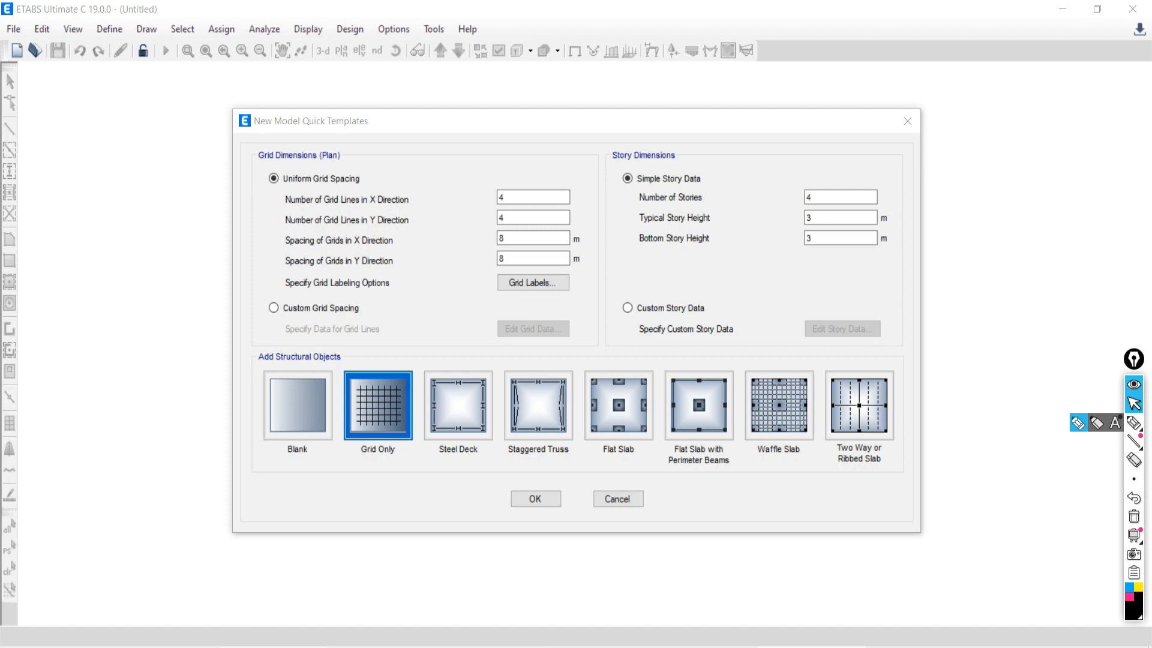
Step: Examine the Offset Point Method grid drawing in Microsoft Edge, return to ETABS and close the Bentley sign-in window
{"action": "mouse_move", "coordinate": [272, 645]}
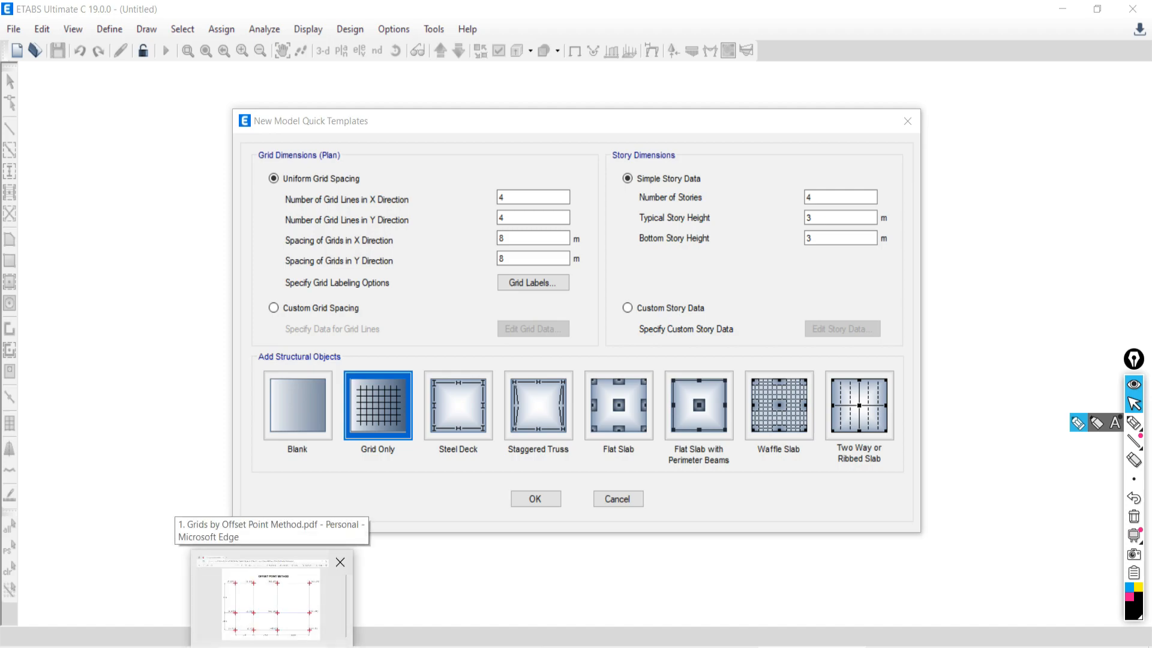
{"action": "left_click", "coordinate": [271, 600]}
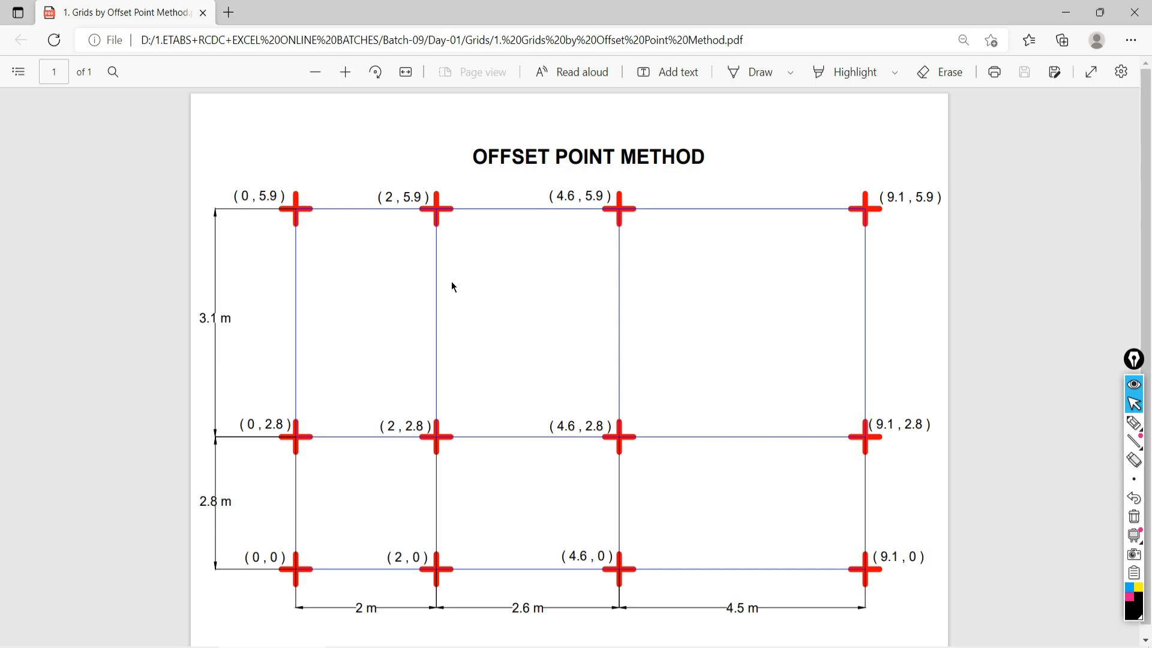
{"action": "key", "text": "alt+Tab"}
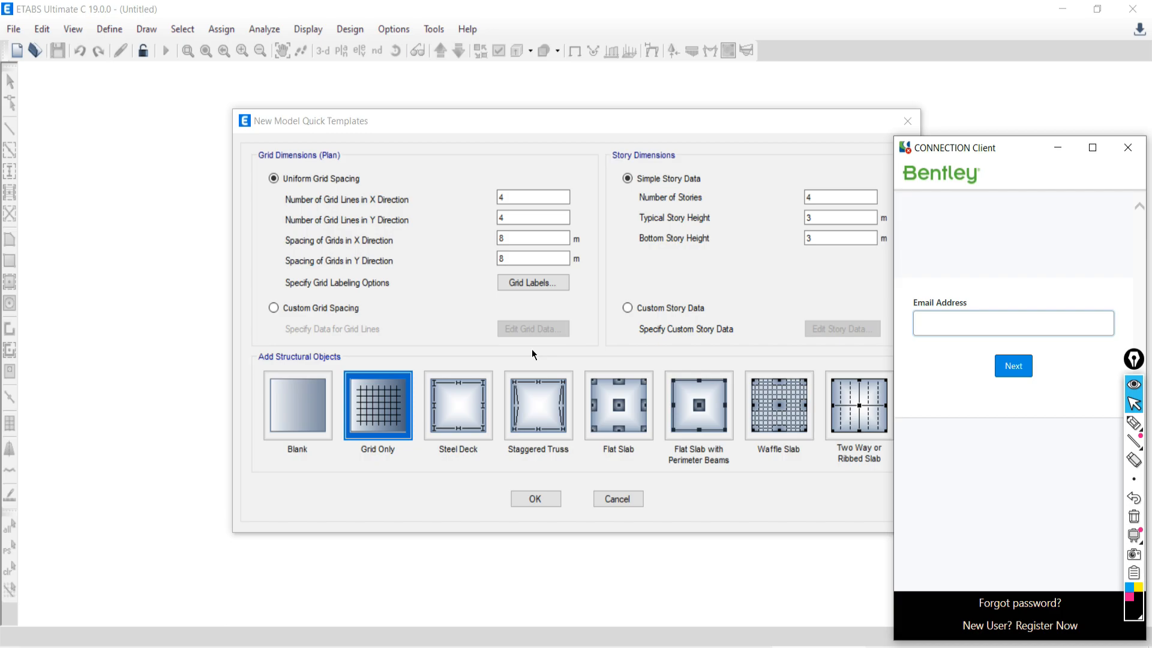
{"action": "left_click", "coordinate": [1126, 147]}
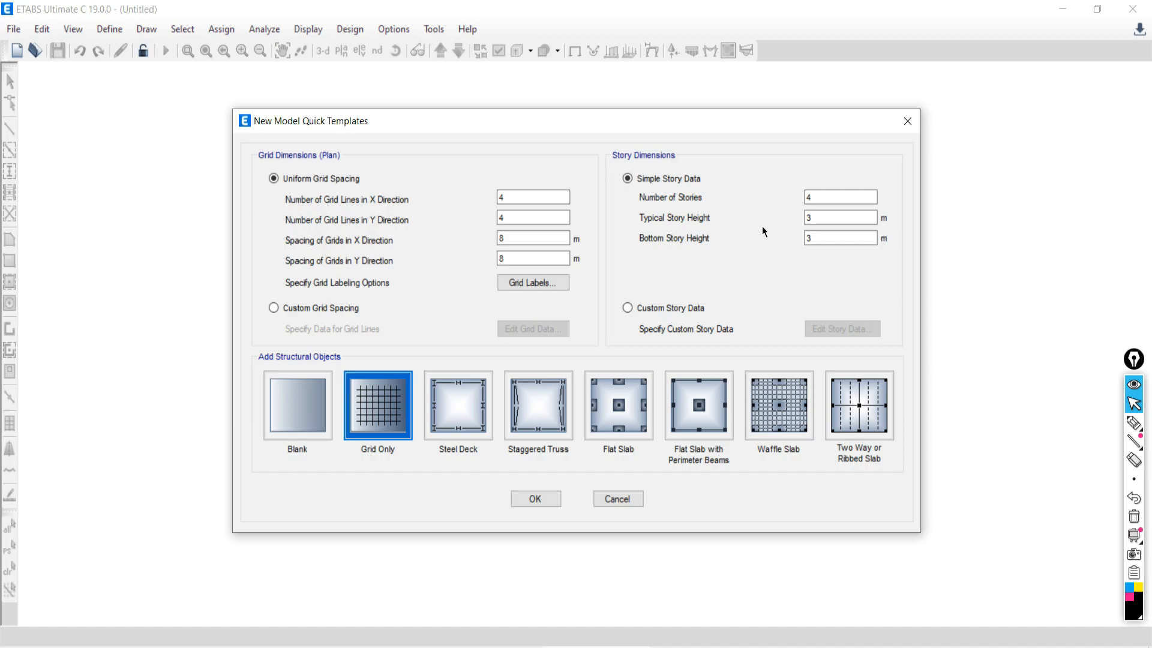
Step: Sketch a small box with horizontal lines above the template settings and a curved mark beside Custom Story Data, and restore the normal cursor
{"action": "left_click", "coordinate": [1134, 422]}
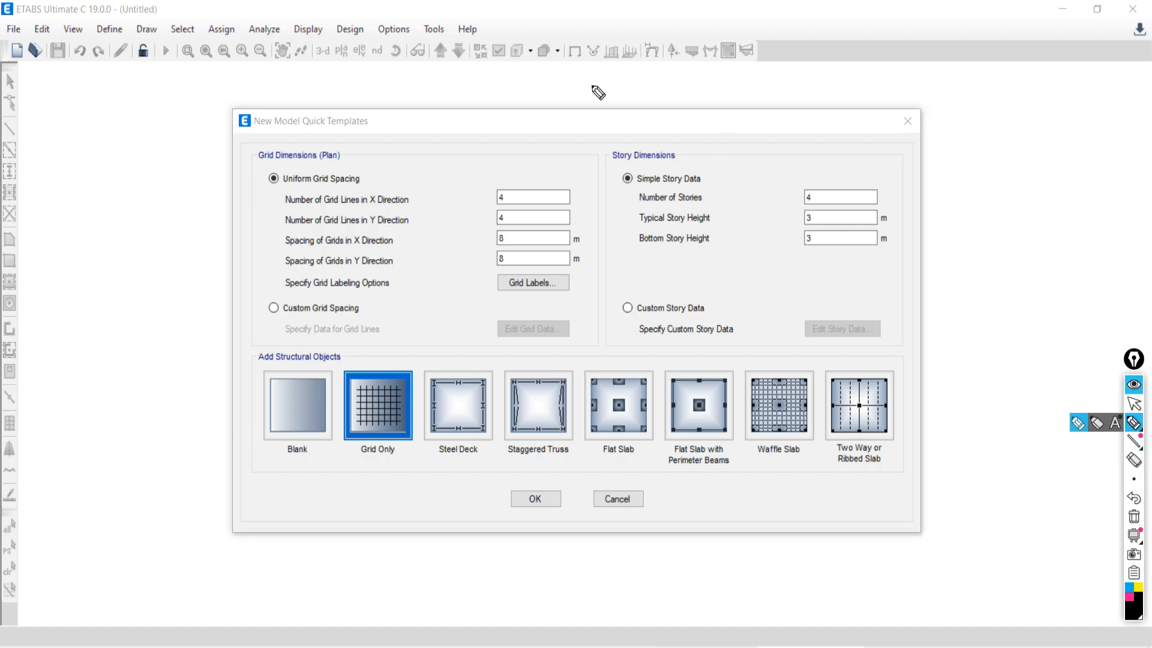
{"action": "mouse_move", "coordinate": [563, 81]}
{"action": "left_mouse_down"}
{"action": "mouse_move", "coordinate": [617, 84]}
{"action": "mouse_move", "coordinate": [597, 101]}
{"action": "mouse_move", "coordinate": [624, 150]}
{"action": "left_mouse_up"}
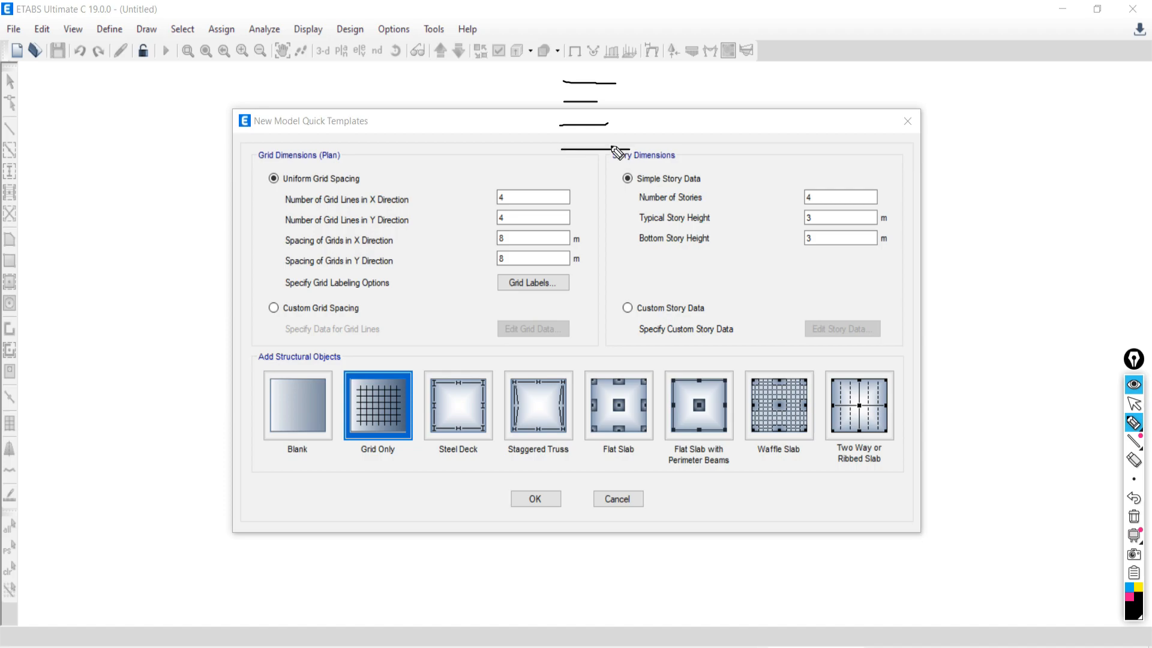
{"action": "left_click_drag", "start_coordinate": [561, 79], "coordinate": [561, 149]}
{"action": "left_click_drag", "start_coordinate": [628, 78], "coordinate": [626, 147]}
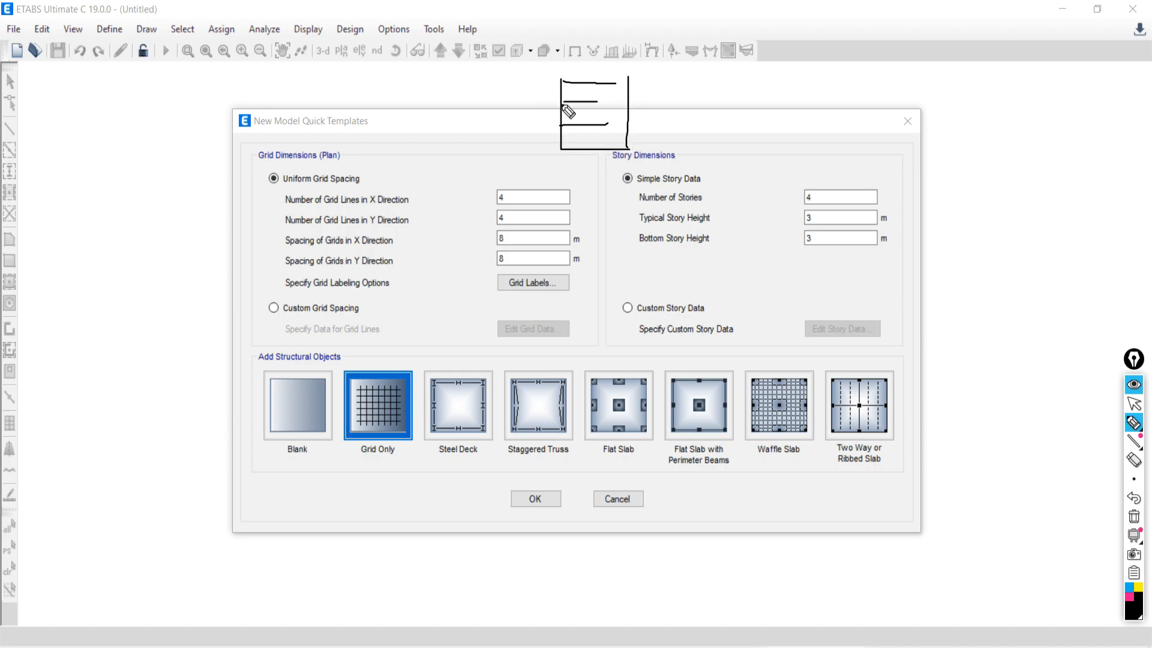
{"action": "left_click_drag", "start_coordinate": [552, 102], "coordinate": [641, 97]}
{"action": "mouse_move", "coordinate": [563, 83]}
{"action": "left_mouse_down"}
{"action": "mouse_move", "coordinate": [629, 79]}
{"action": "mouse_move", "coordinate": [562, 81]}
{"action": "left_mouse_up"}
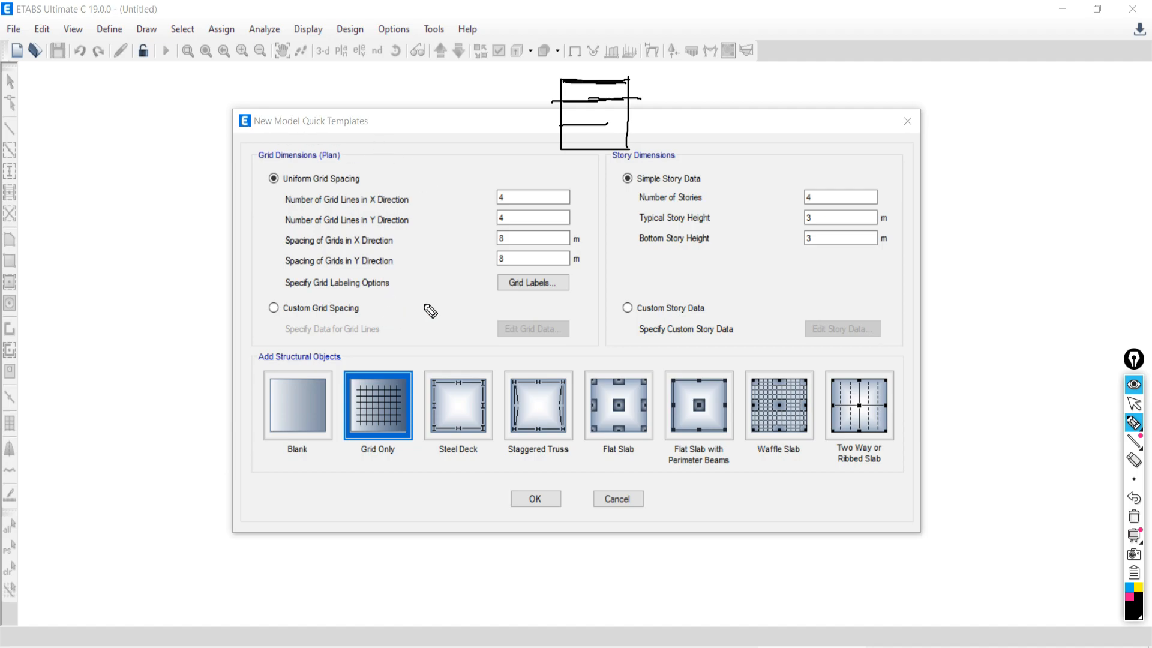
{"action": "mouse_move", "coordinate": [624, 293]}
{"action": "left_mouse_down"}
{"action": "mouse_move", "coordinate": [595, 315]}
{"action": "mouse_move", "coordinate": [628, 339]}
{"action": "left_mouse_up"}
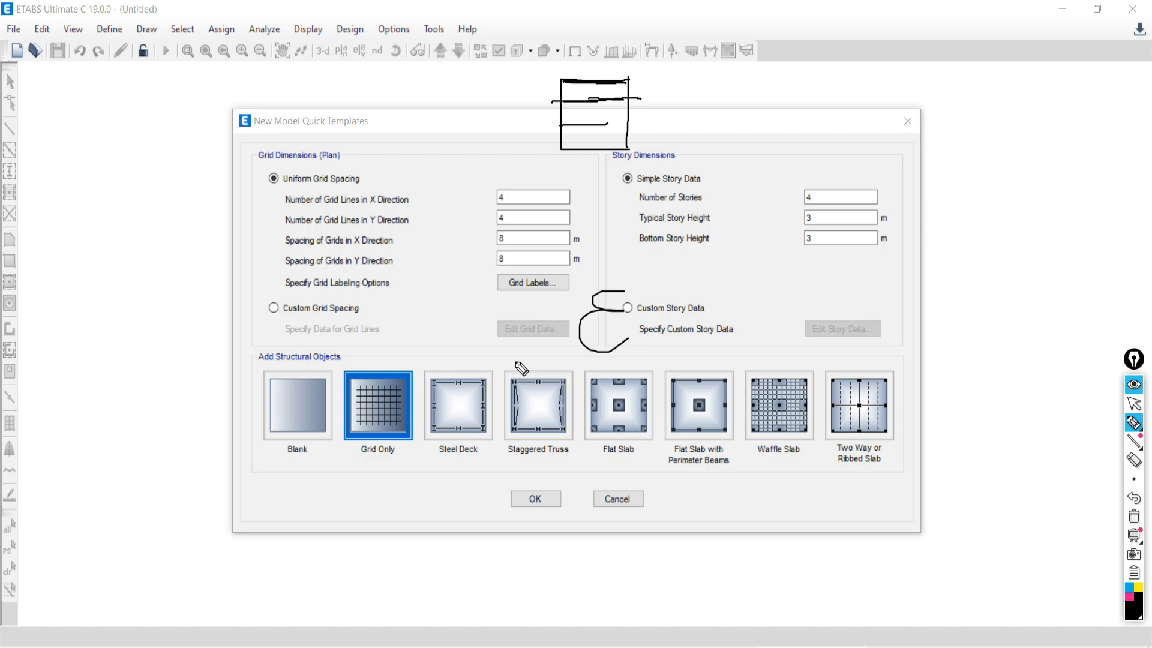
{"action": "left_click", "coordinate": [1134, 404]}
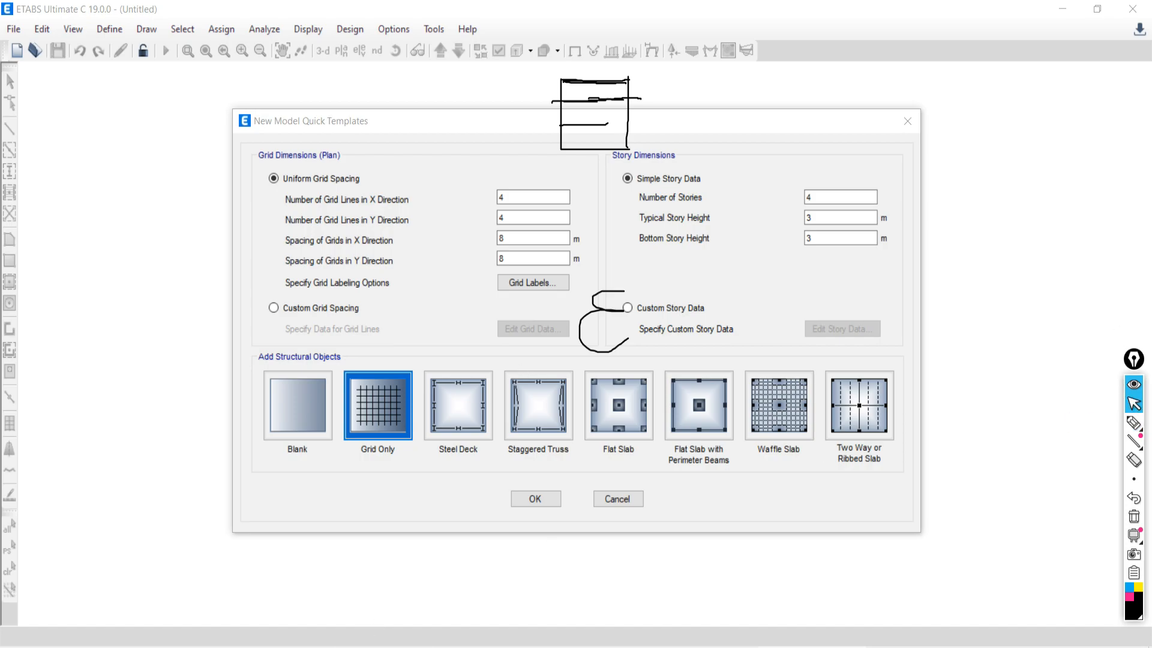
Step: Check the Google Meet session and the Offset Point Method drawing in Microsoft Edge, and return to ETABS
{"action": "left_click", "coordinate": [364, 647]}
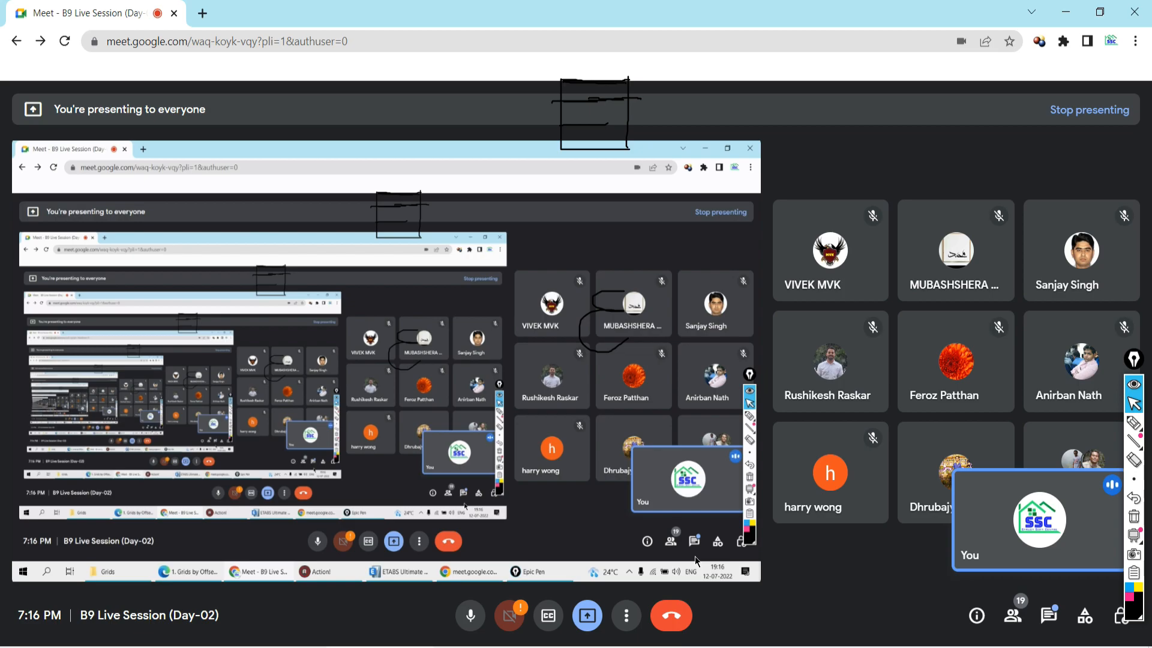
{"action": "mouse_move", "coordinate": [846, 489]}
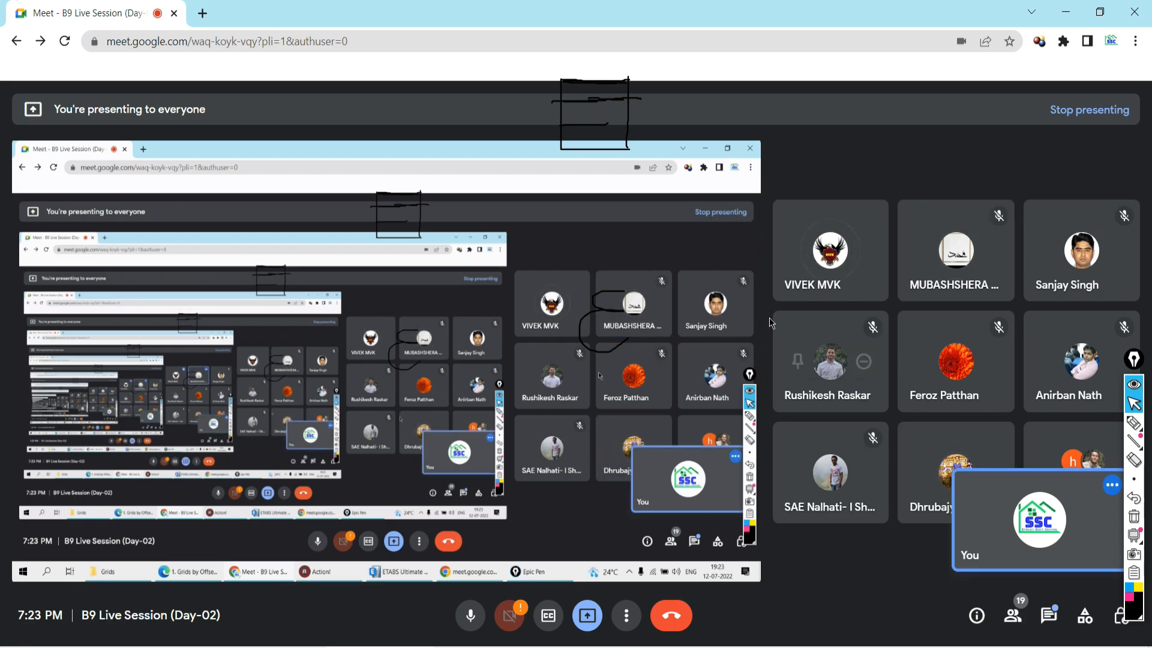
{"action": "left_click", "coordinate": [283, 646]}
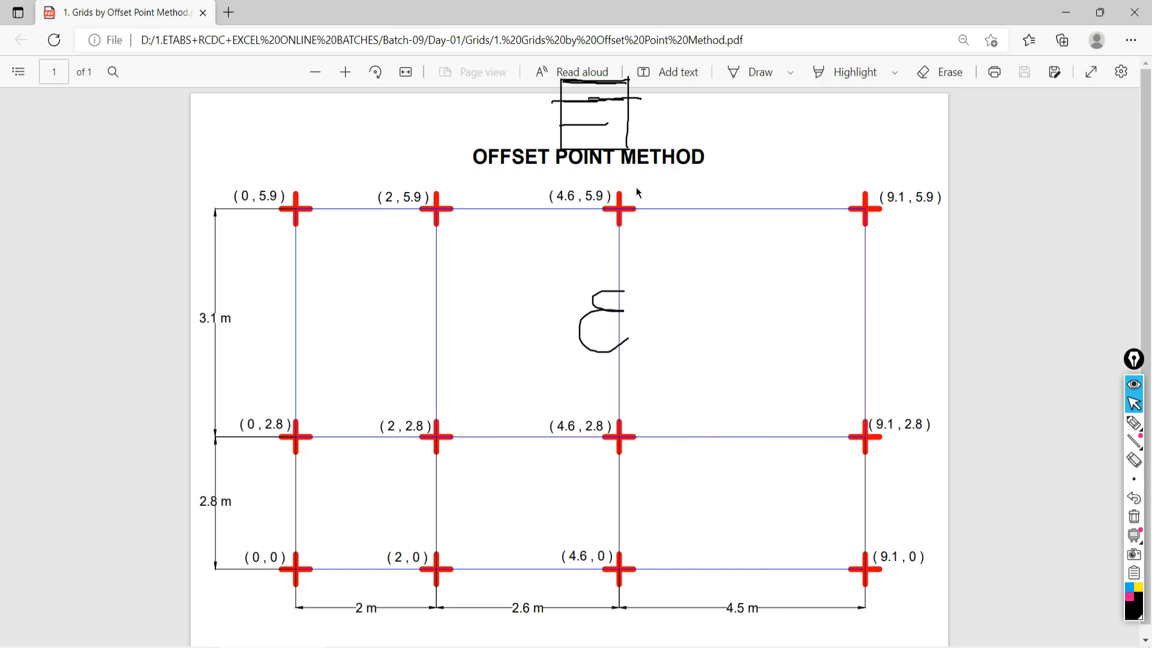
{"action": "left_click", "coordinate": [545, 647]}
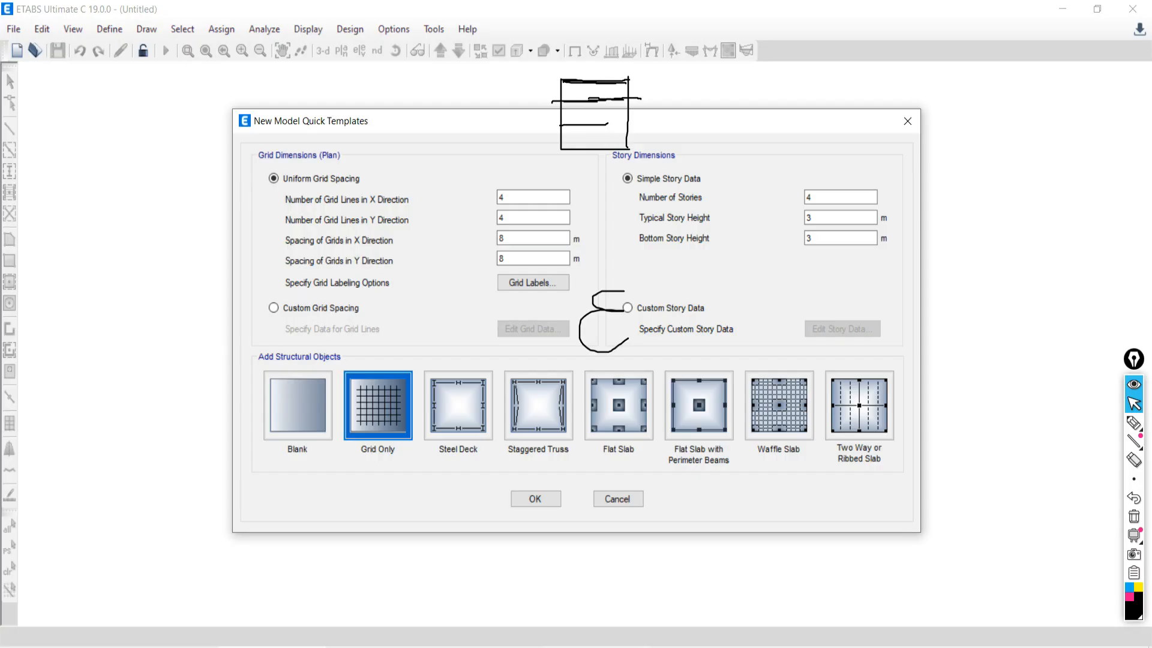
Step: Move the New Model Quick Templates dialog slightly, circle its Grid Dimensions section with the pen, and restore the normal cursor
{"action": "left_click_drag", "start_coordinate": [390, 119], "coordinate": [407, 104]}
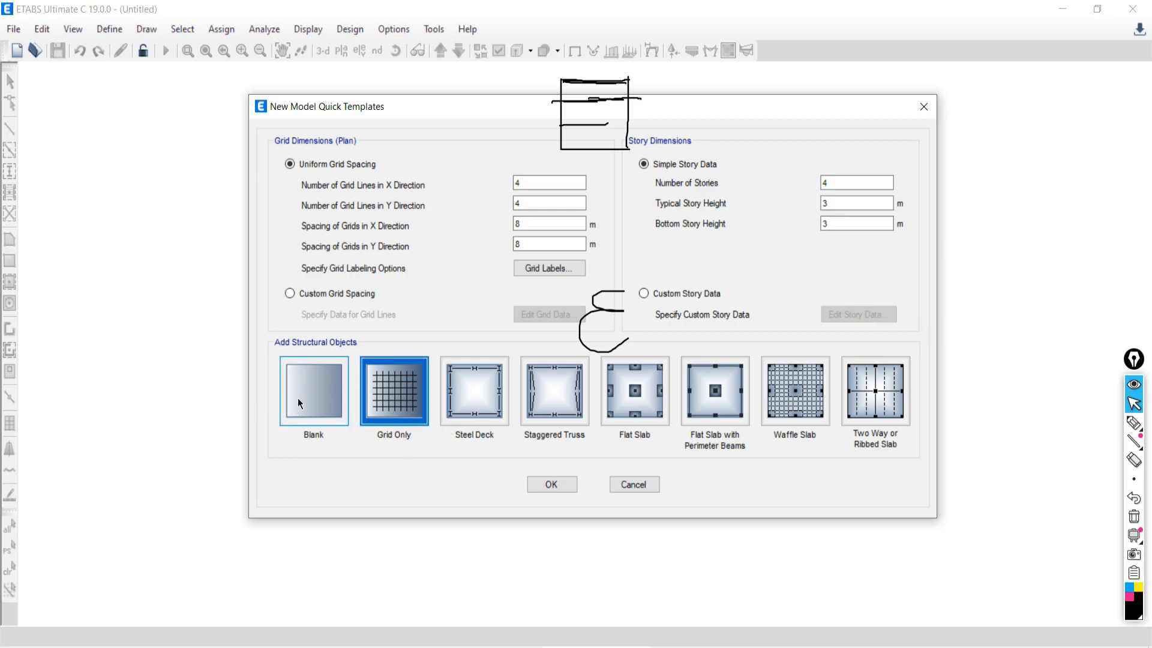
{"action": "left_click", "coordinate": [1133, 423]}
{"action": "mouse_move", "coordinate": [488, 144]}
{"action": "left_mouse_down"}
{"action": "mouse_move", "coordinate": [228, 190]}
{"action": "mouse_move", "coordinate": [543, 313]}
{"action": "mouse_move", "coordinate": [627, 193]}
{"action": "mouse_move", "coordinate": [436, 137]}
{"action": "left_mouse_up"}
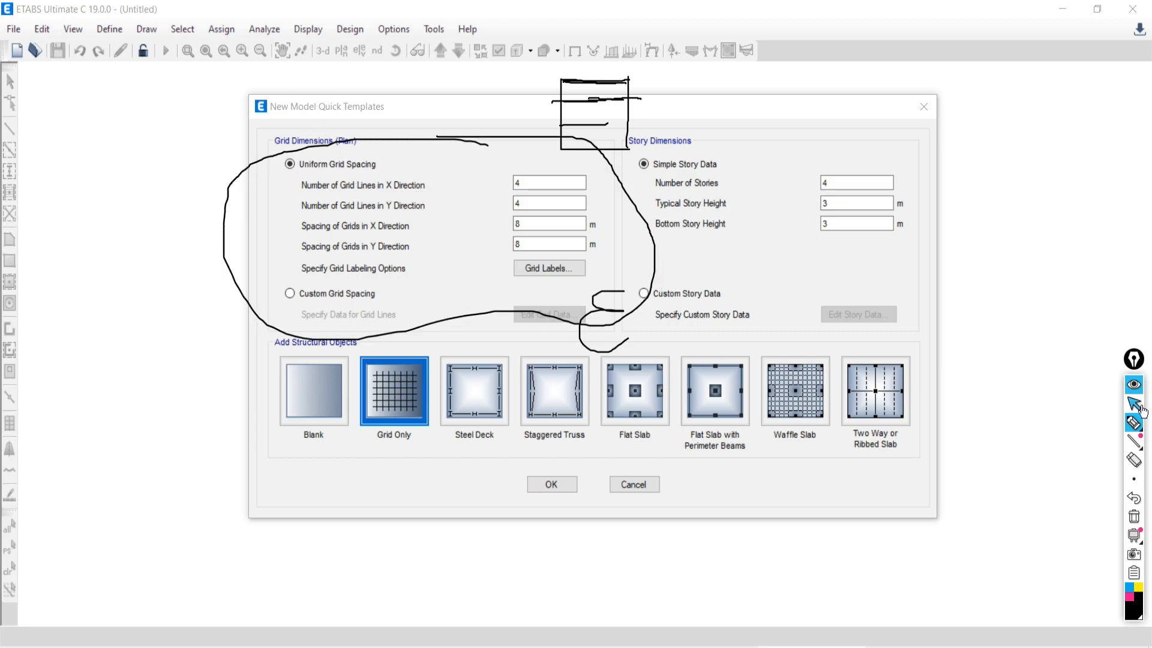
{"action": "left_click", "coordinate": [1136, 404]}
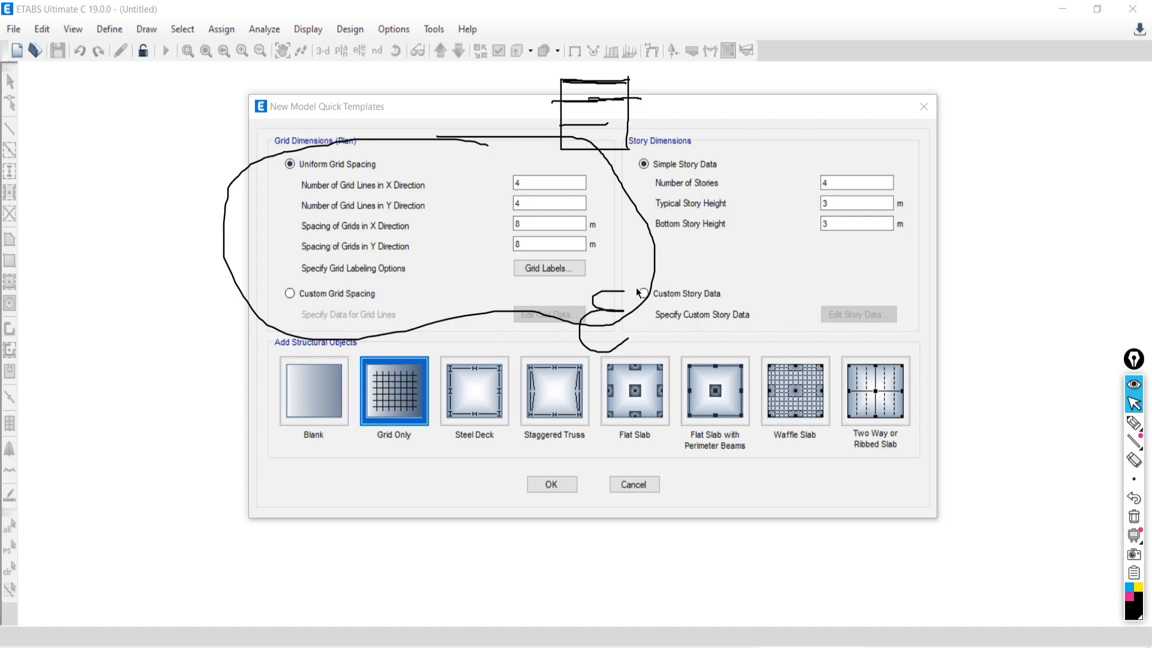
Step: Create the model from the Blank template and clear all pen annotations from the screen
{"action": "left_click", "coordinate": [313, 412]}
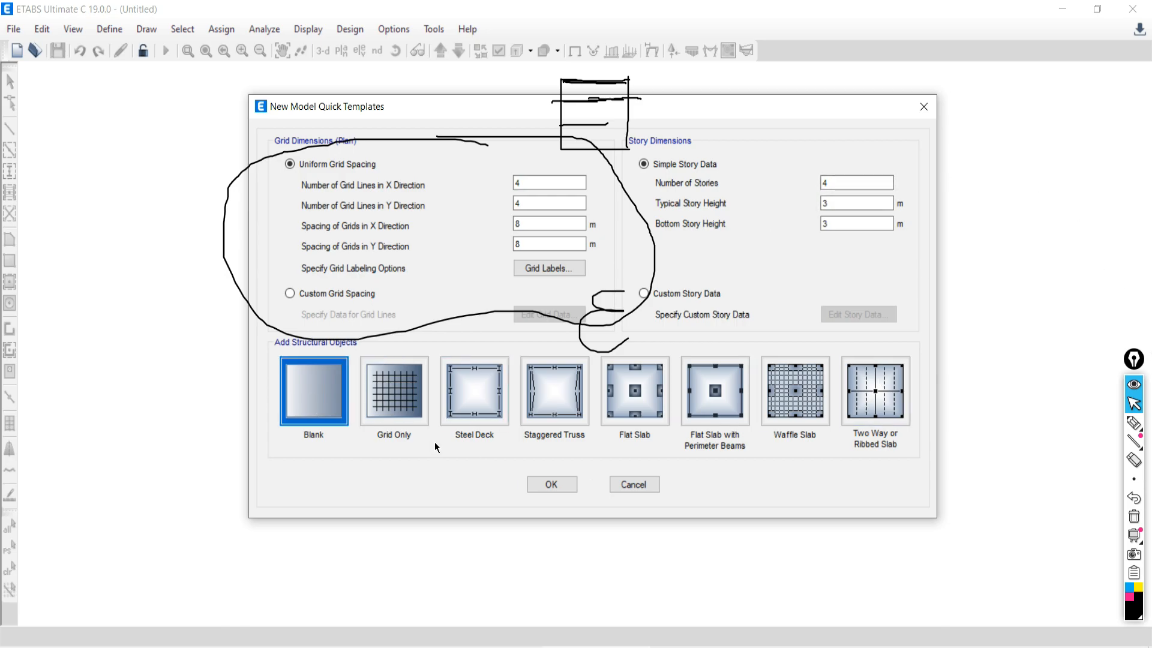
{"action": "left_click", "coordinate": [552, 485]}
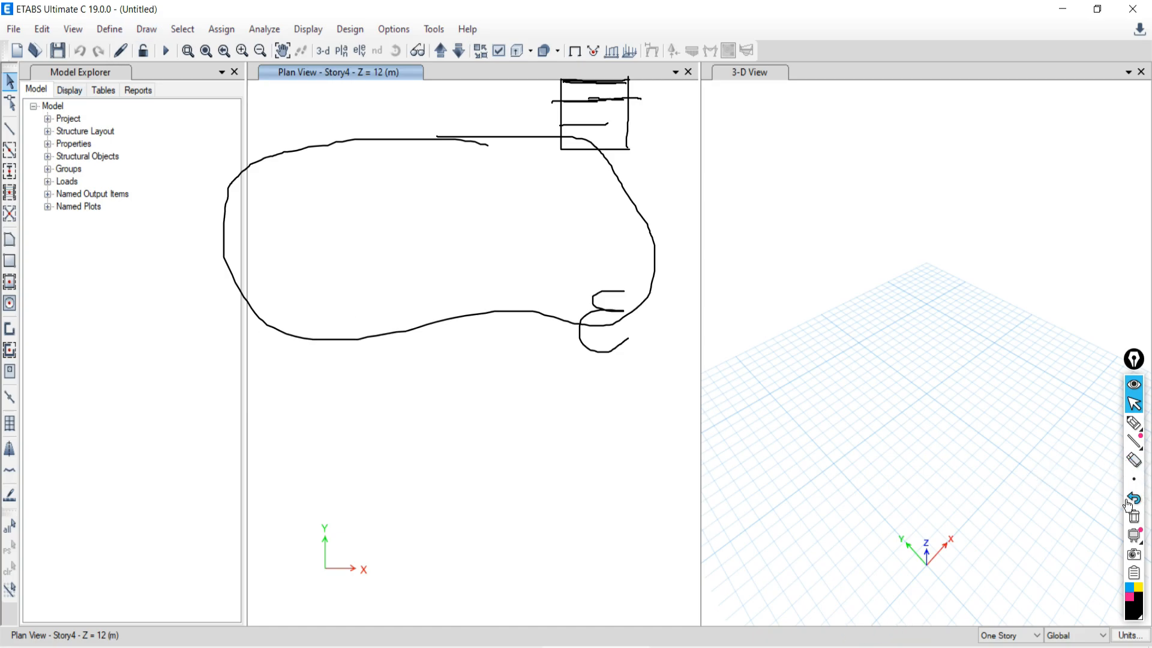
{"action": "left_click", "coordinate": [1134, 517]}
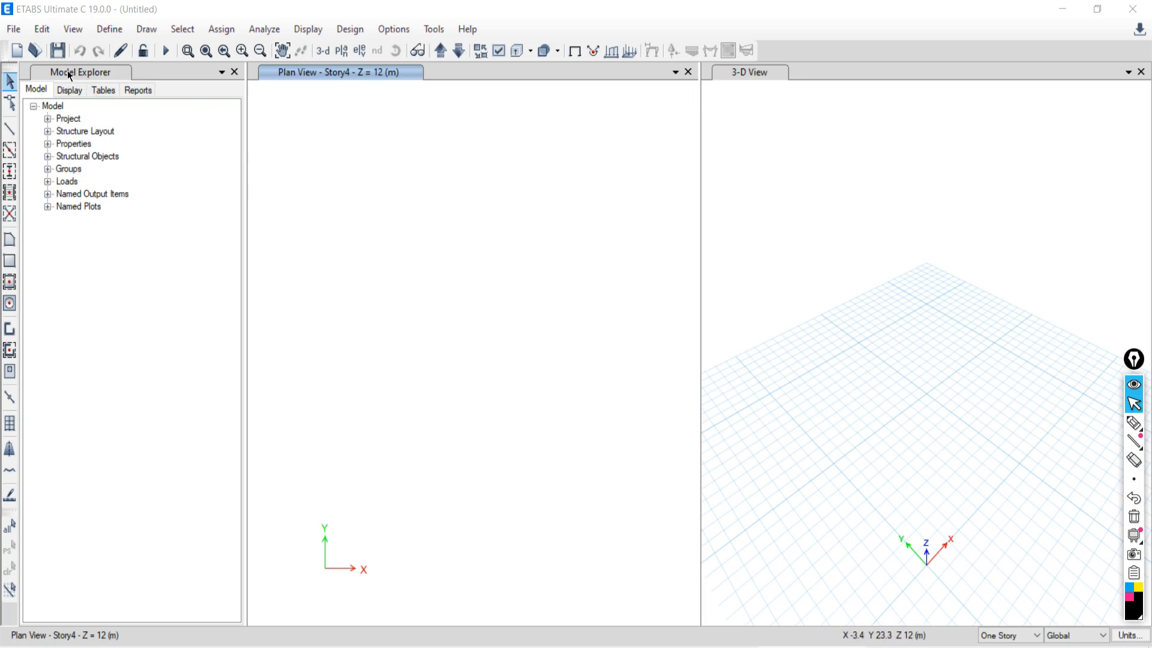
Step: Close the Model Explorer and, after resizing the plan and 3-D panes, close the 3-D View window
{"action": "left_click", "coordinate": [234, 73]}
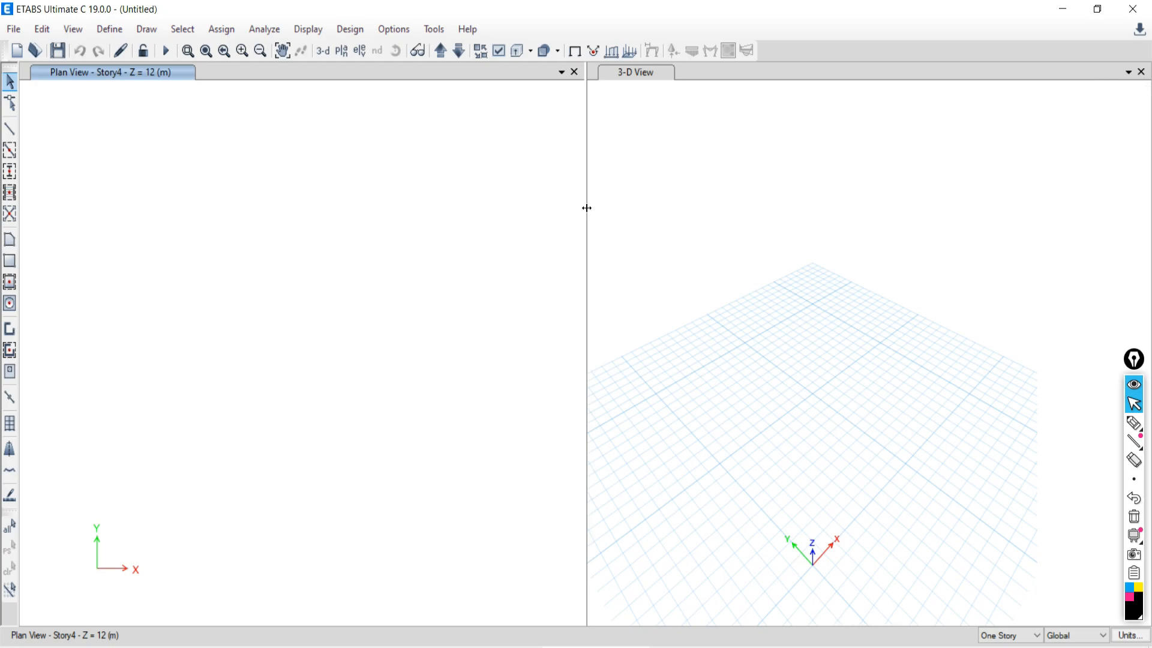
{"action": "left_click_drag", "start_coordinate": [587, 207], "coordinate": [834, 197]}
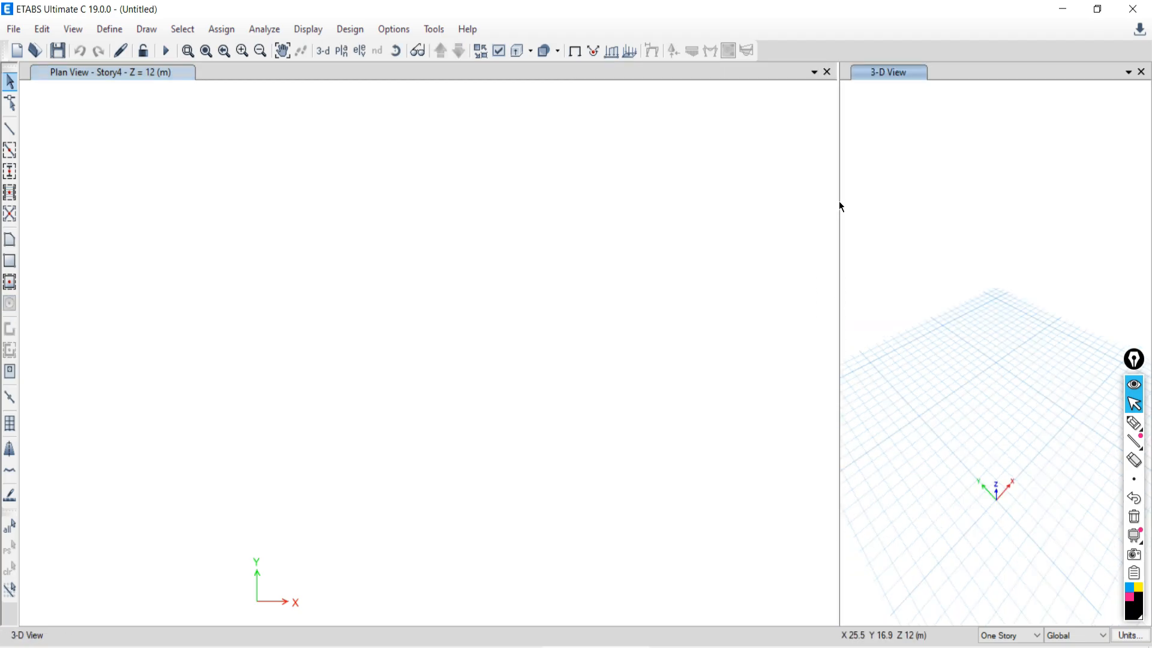
{"action": "left_click_drag", "start_coordinate": [836, 200], "coordinate": [423, 204]}
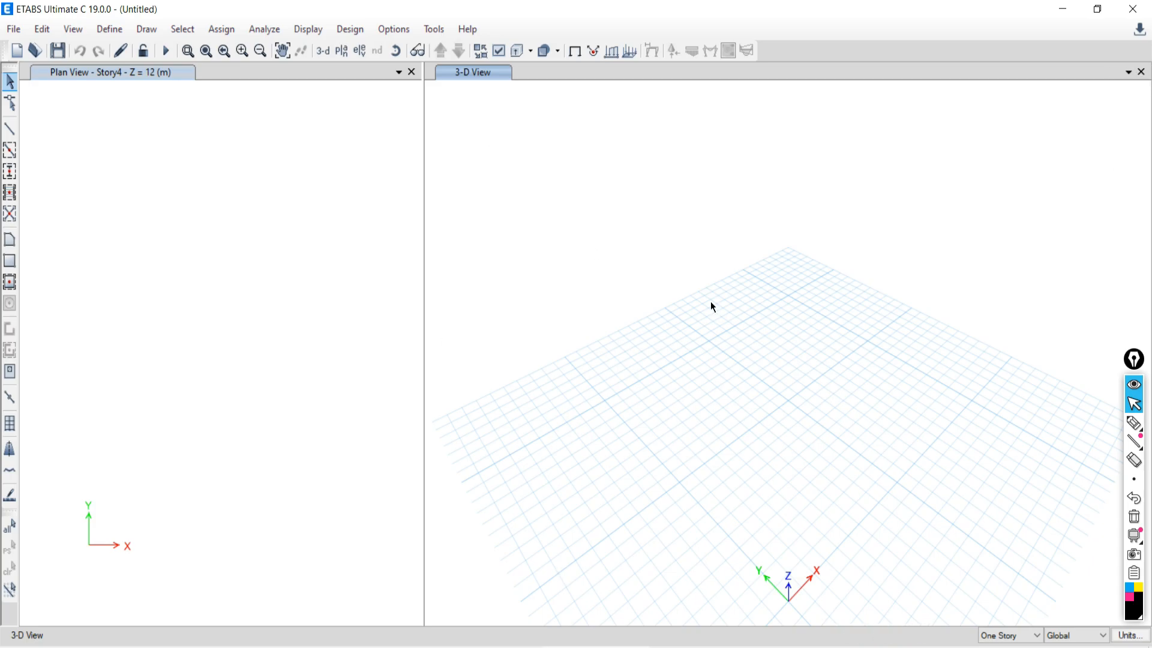
{"action": "left_click", "coordinate": [1141, 72]}
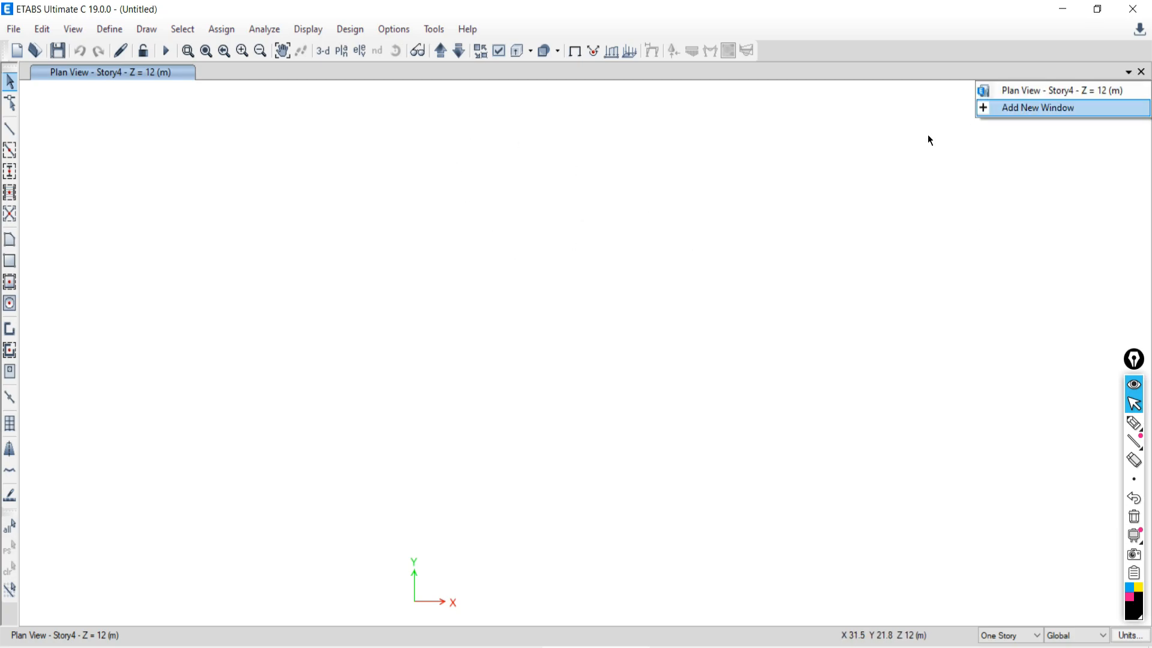
Step: Add three new 3-D View windows beside the Story4 plan view
{"action": "left_click", "coordinate": [1018, 109]}
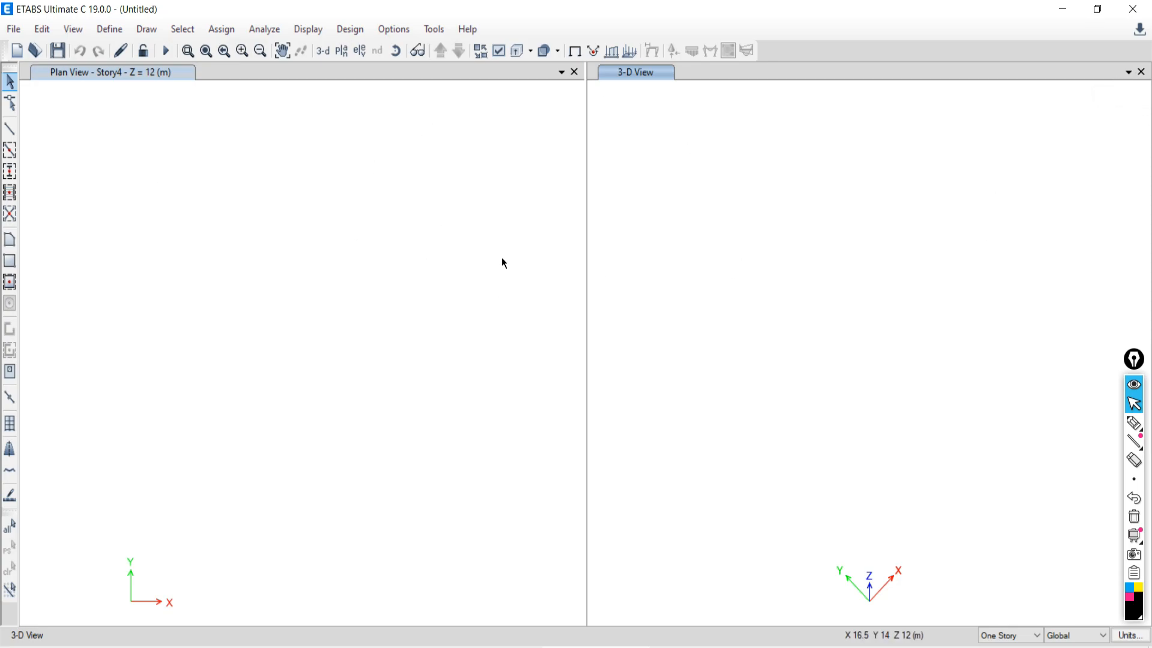
{"action": "left_click", "coordinate": [1126, 73]}
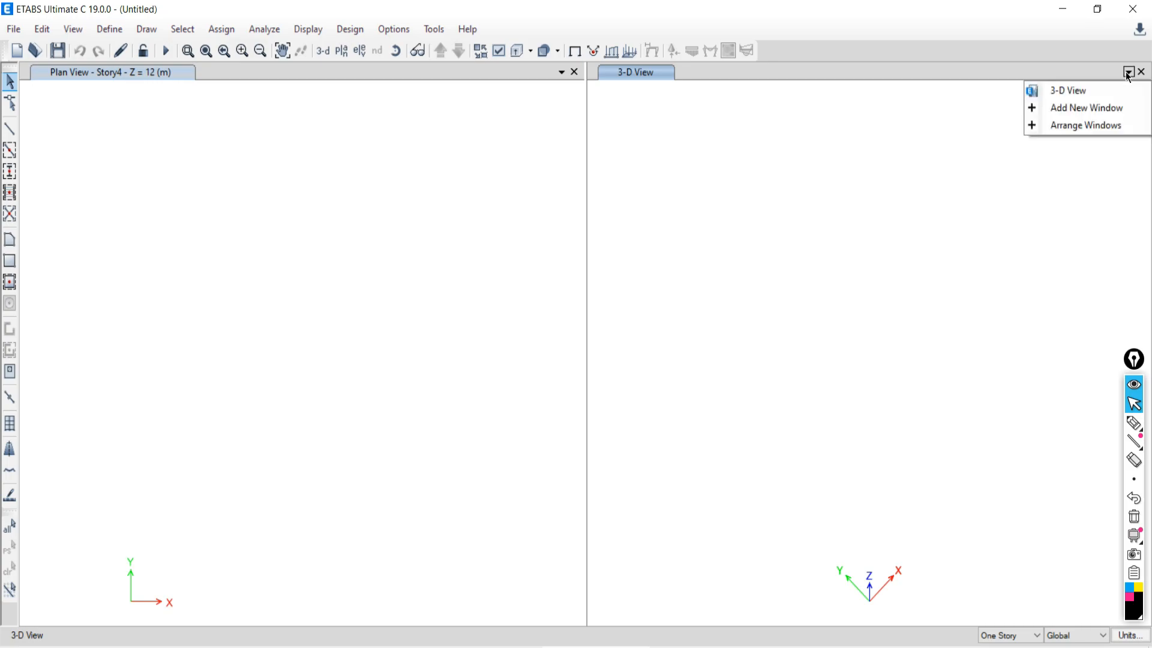
{"action": "left_click", "coordinate": [1067, 115]}
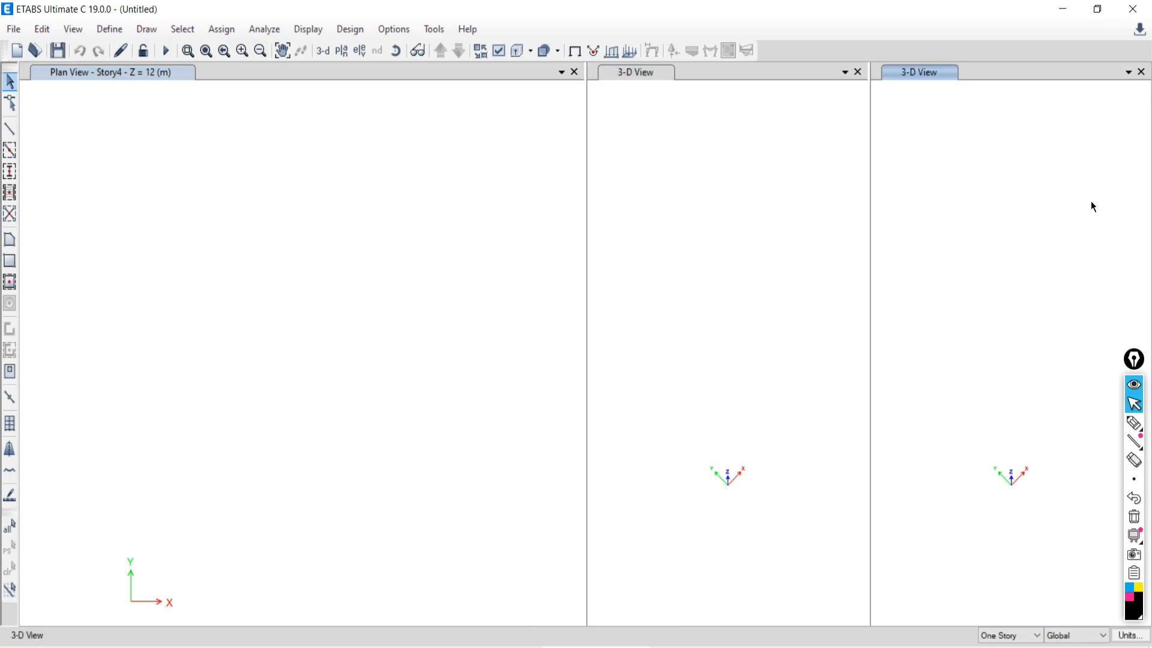
{"action": "left_click", "coordinate": [1129, 72]}
{"action": "left_click", "coordinate": [1062, 106]}
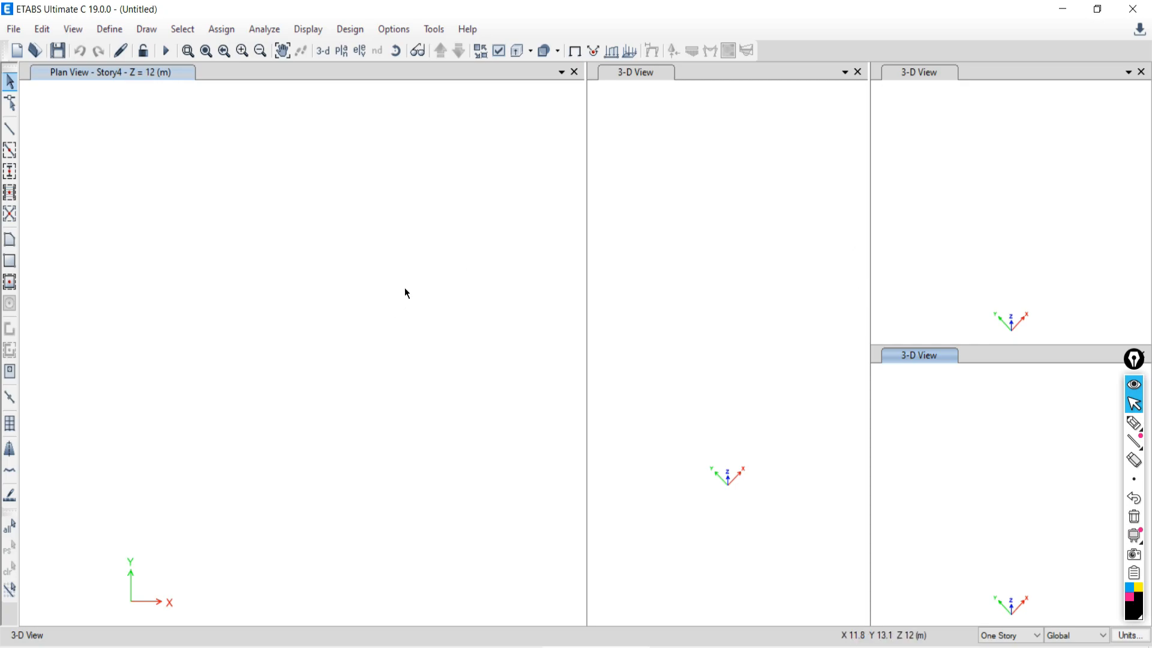
Step: Close the three added 3-D View windows, keeping only the Story4 plan view
{"action": "left_click", "coordinate": [1144, 354]}
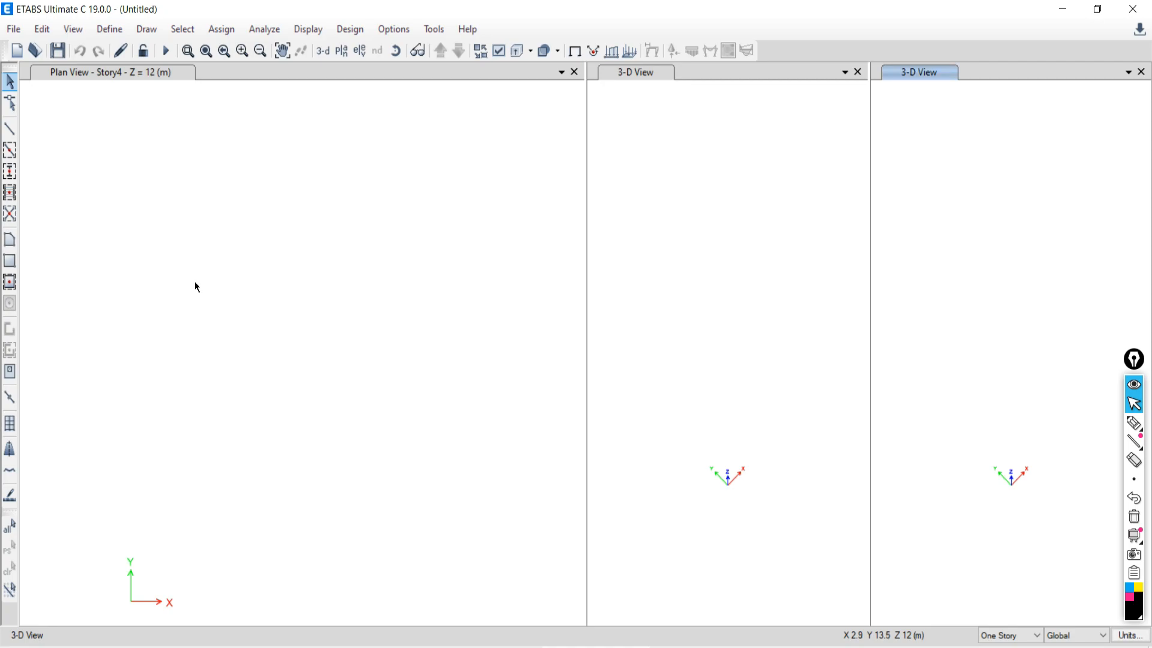
{"action": "left_click", "coordinate": [1141, 73]}
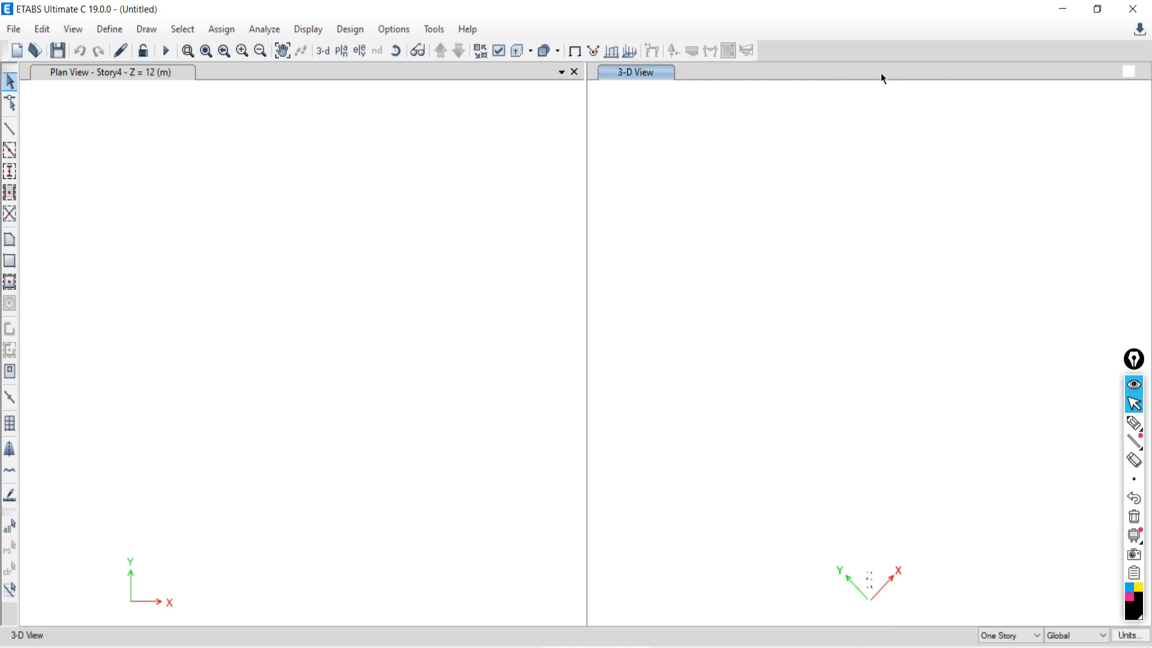
{"action": "left_click", "coordinate": [1140, 72]}
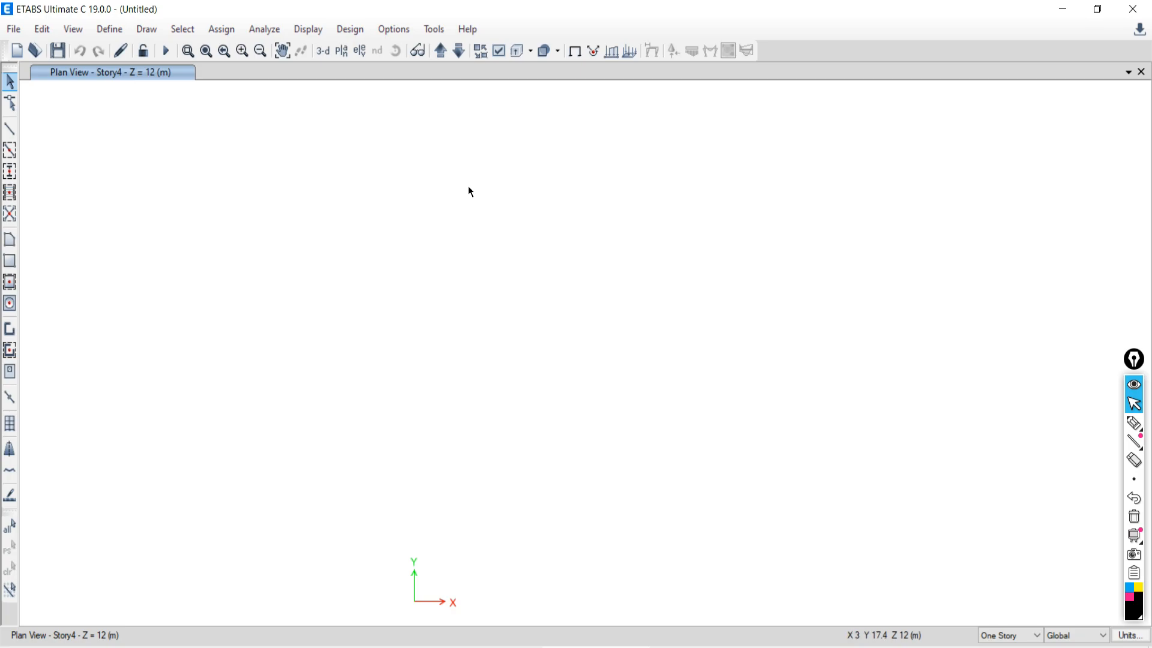
Step: Outline the menu bar and the horizontal and vertical toolbars with the pen, clear the outlines, and restore the normal cursor
{"action": "left_click", "coordinate": [1141, 430]}
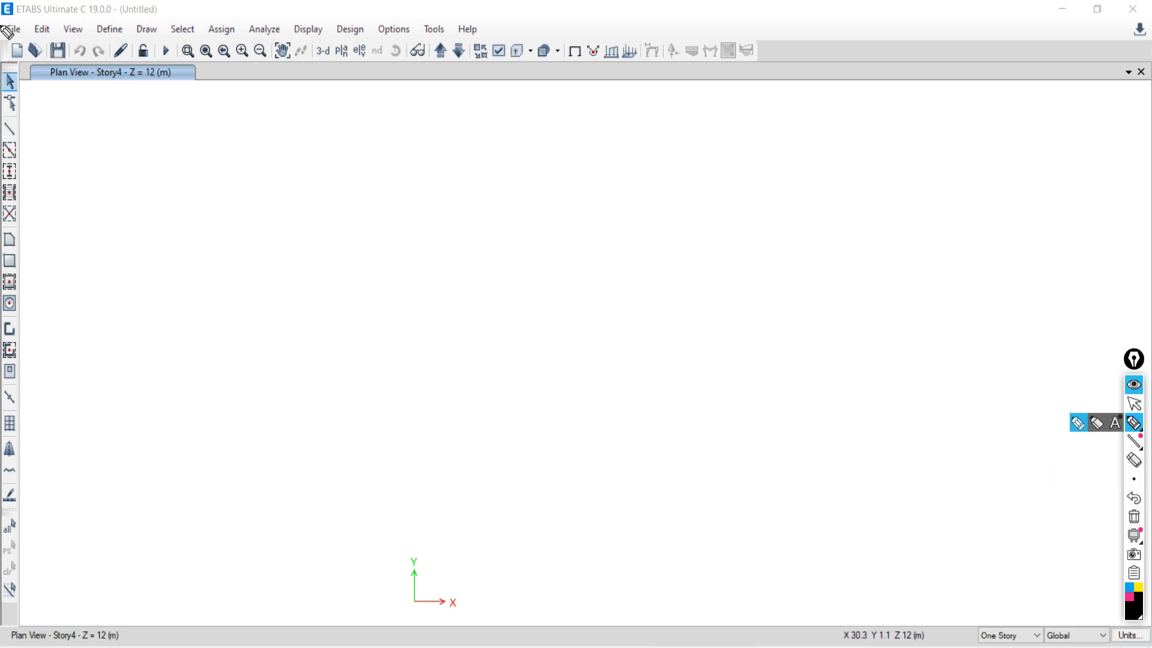
{"action": "mouse_move", "coordinate": [3, 28]}
{"action": "left_mouse_down"}
{"action": "mouse_move", "coordinate": [84, 40]}
{"action": "mouse_move", "coordinate": [505, 37]}
{"action": "mouse_move", "coordinate": [2, 20]}
{"action": "mouse_move", "coordinate": [5, 567]}
{"action": "mouse_move", "coordinate": [22, 594]}
{"action": "mouse_move", "coordinate": [39, 433]}
{"action": "mouse_move", "coordinate": [43, 120]}
{"action": "mouse_move", "coordinate": [93, 68]}
{"action": "mouse_move", "coordinate": [390, 71]}
{"action": "mouse_move", "coordinate": [760, 46]}
{"action": "mouse_move", "coordinate": [636, 58]}
{"action": "mouse_move", "coordinate": [361, 36]}
{"action": "mouse_move", "coordinate": [231, 47]}
{"action": "left_mouse_up"}
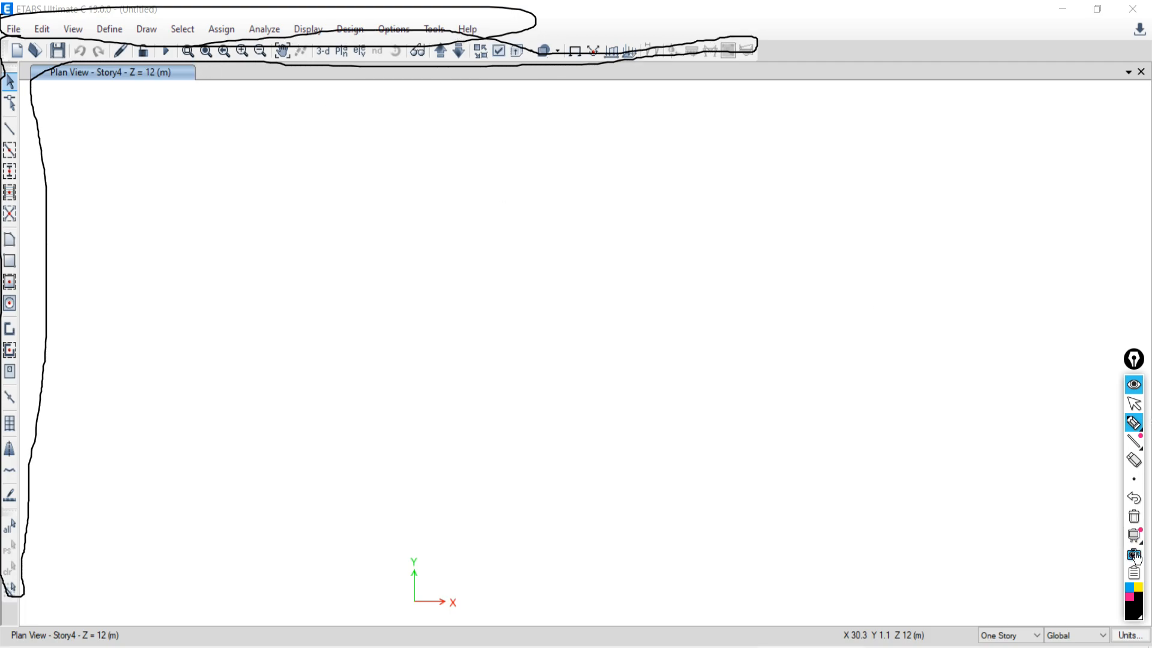
{"action": "left_click", "coordinate": [1134, 516]}
{"action": "mouse_move", "coordinate": [1141, 439]}
{"action": "left_click", "coordinate": [1134, 404]}
{"action": "left_click", "coordinate": [74, 30]}
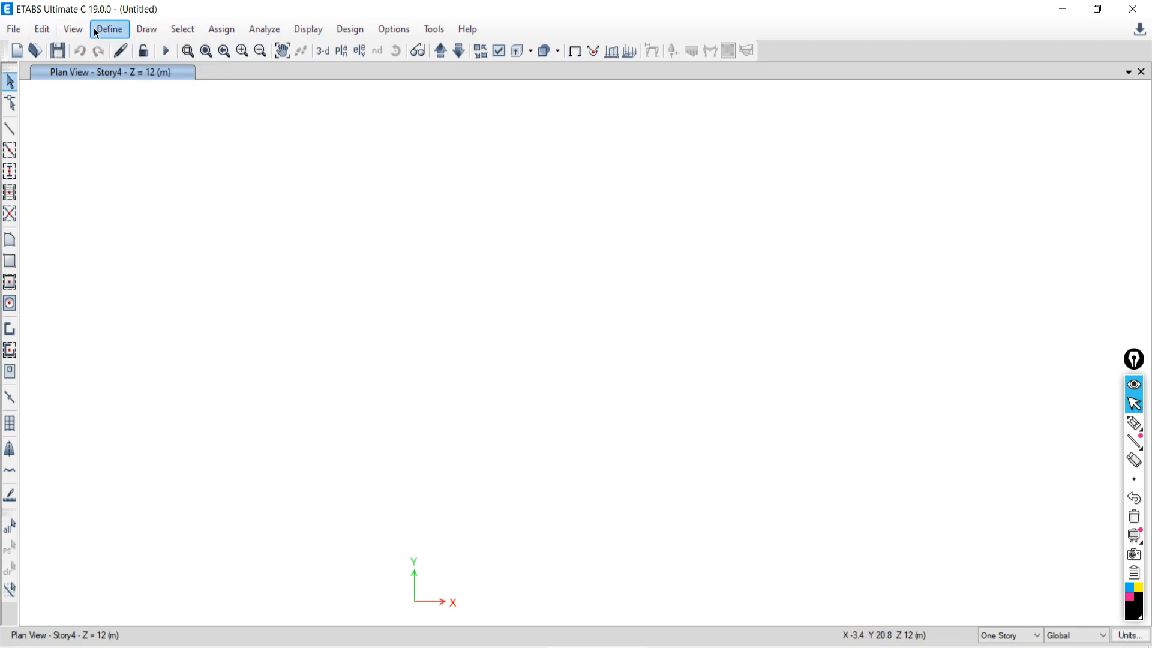
{"action": "mouse_move", "coordinate": [32, 35]}
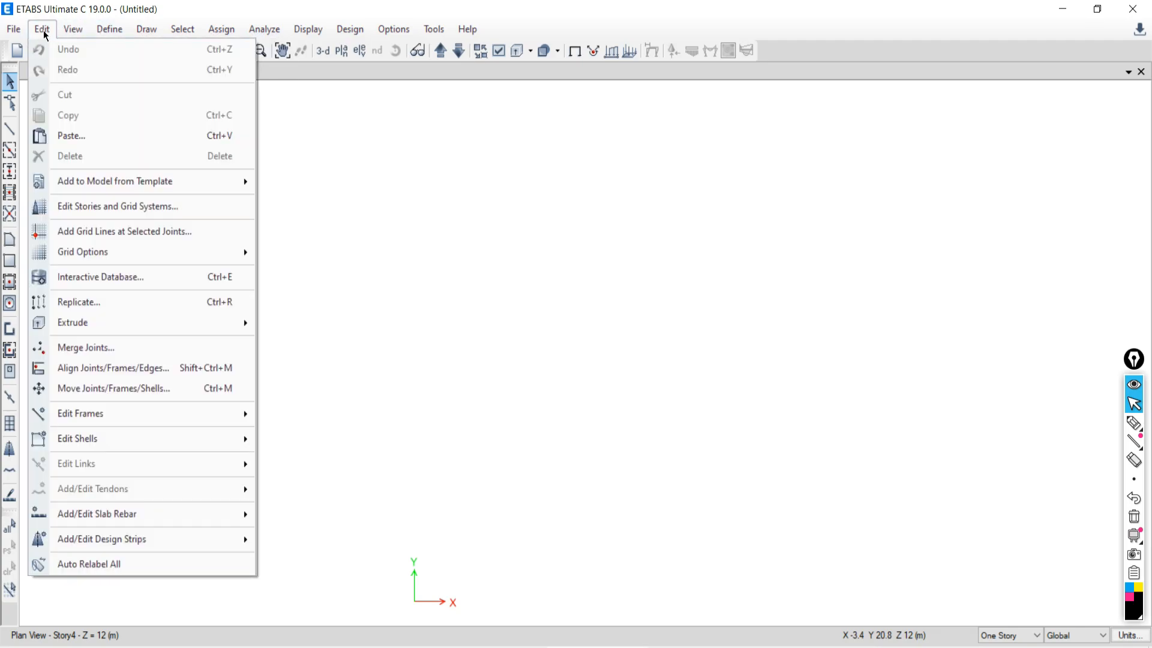
{"action": "left_click", "coordinate": [50, 35]}
{"action": "left_click", "coordinate": [43, 34]}
{"action": "left_click", "coordinate": [42, 29]}
{"action": "left_click", "coordinate": [393, 29]}
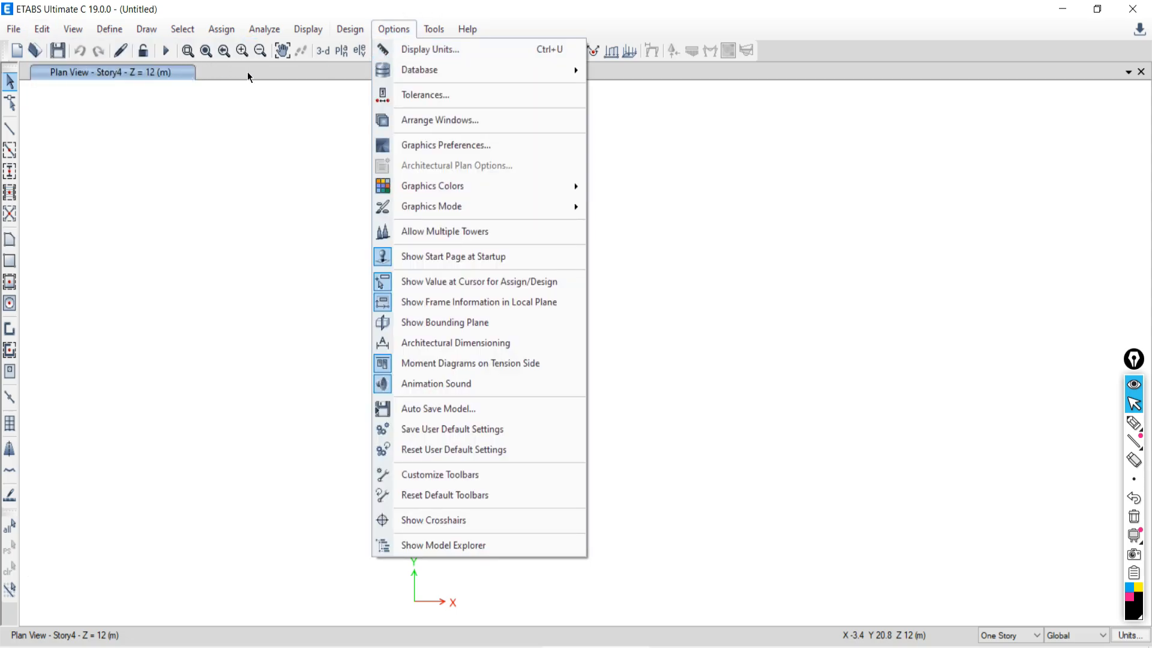
{"action": "left_click", "coordinate": [242, 50]}
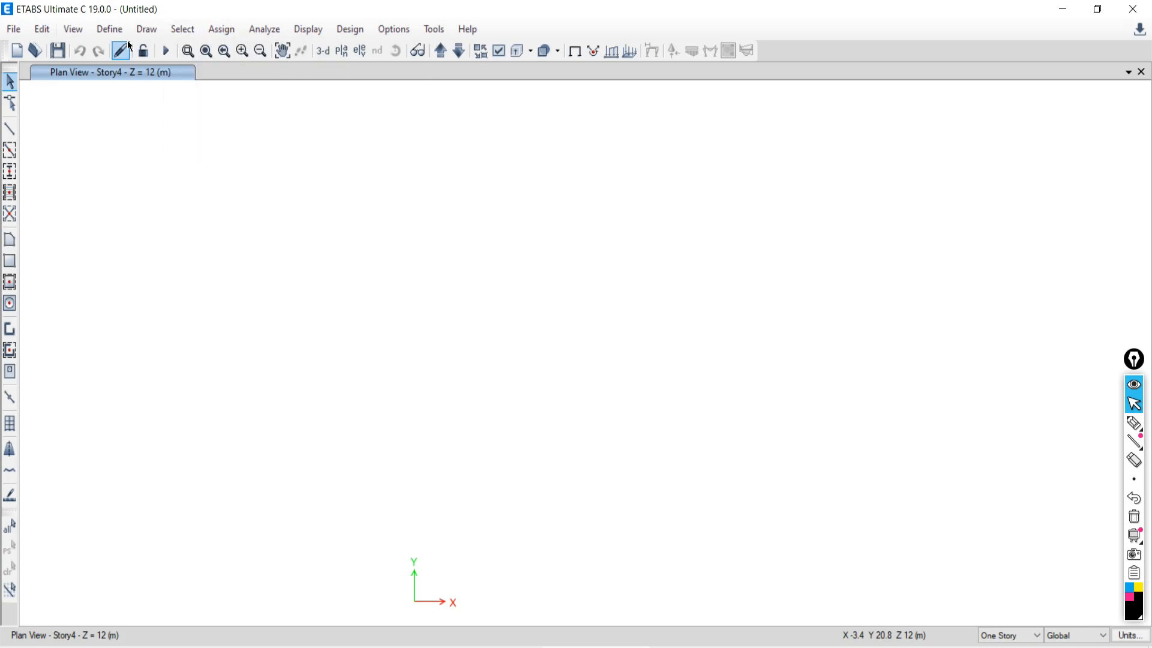
{"action": "left_click", "coordinate": [265, 29]}
{"action": "left_click", "coordinate": [476, 13]}
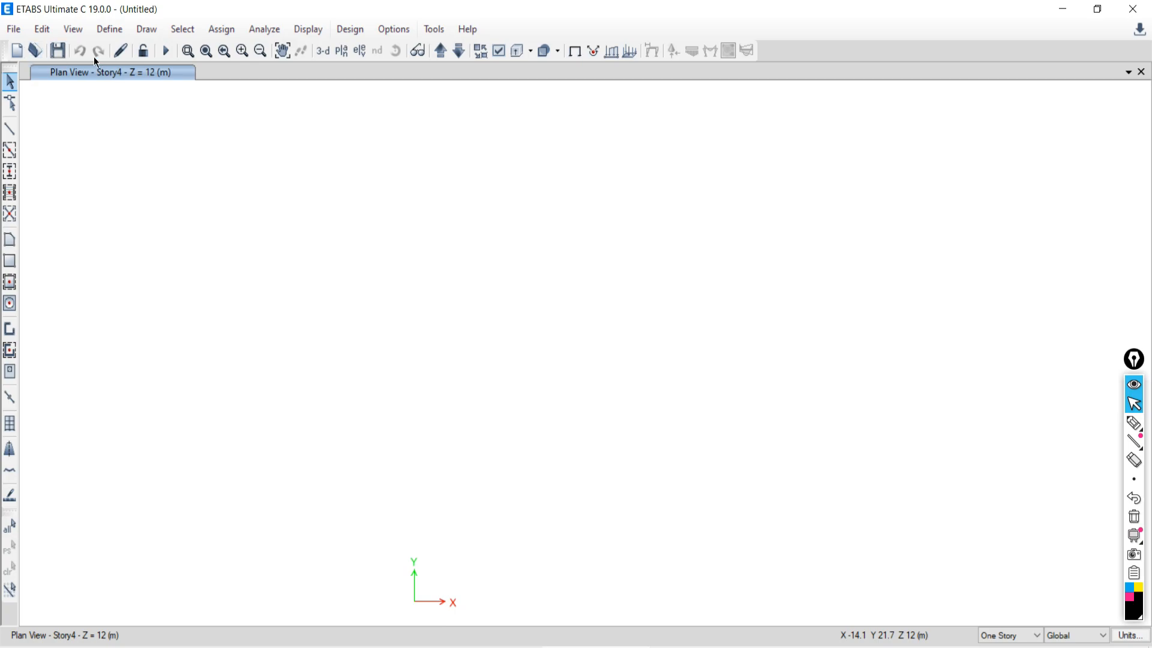
Step: Confirm Story4 as the plan view, start Draw Beam/Column/Brace and close its object properties
{"action": "left_click", "coordinate": [339, 53]}
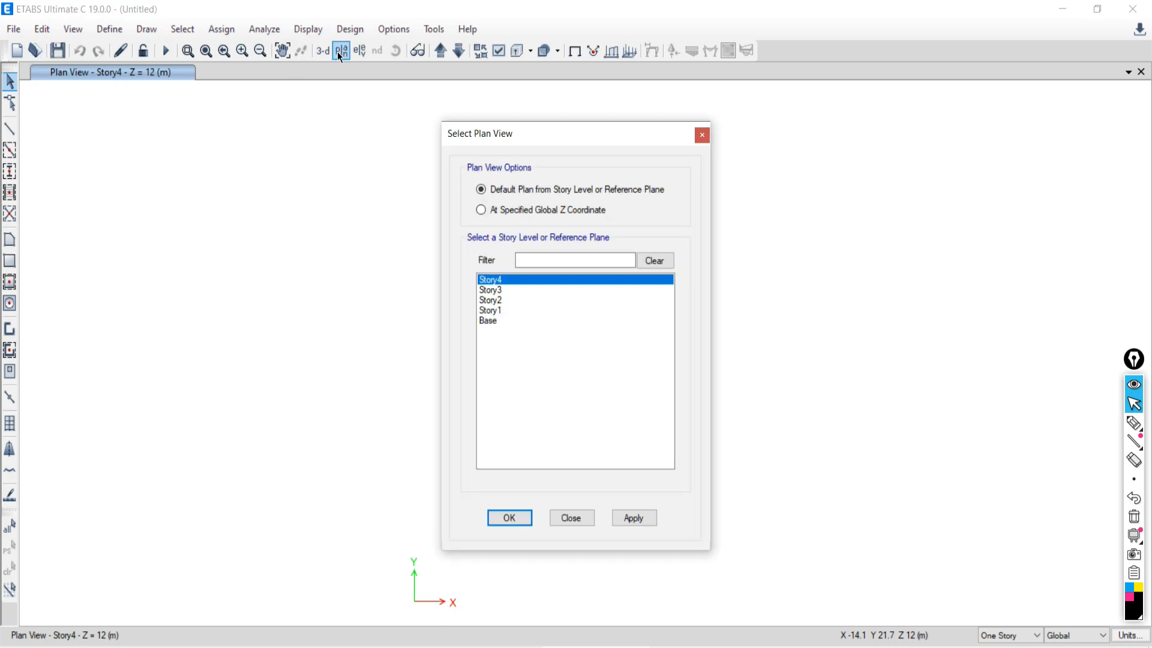
{"action": "key", "text": "Return"}
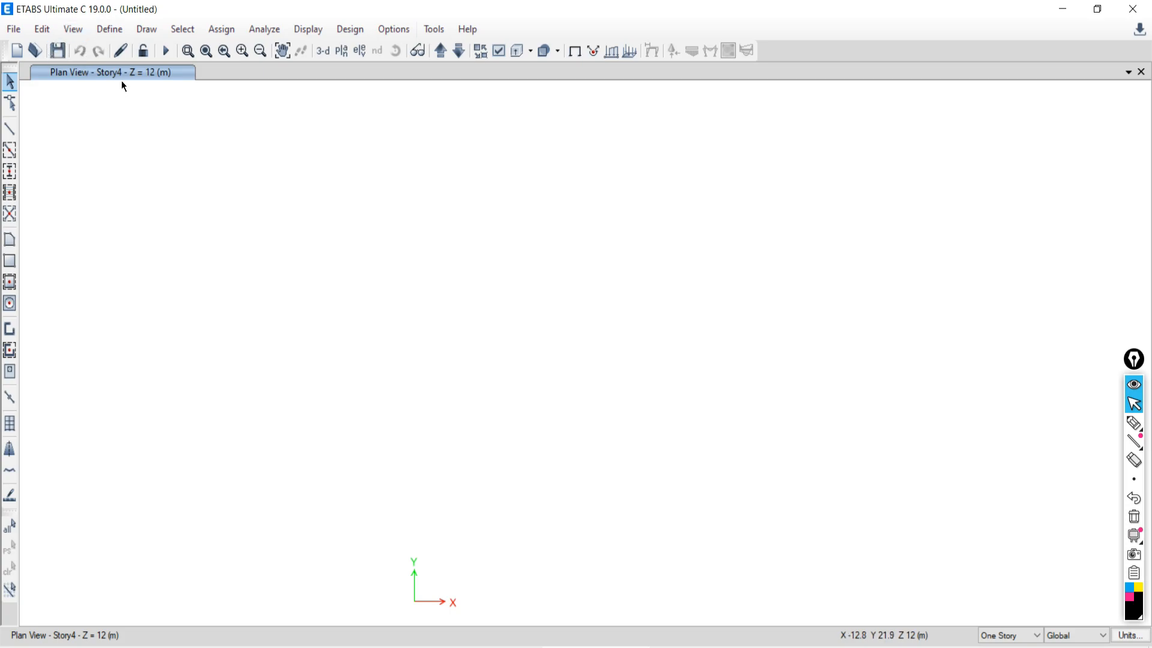
{"action": "left_click", "coordinate": [10, 130]}
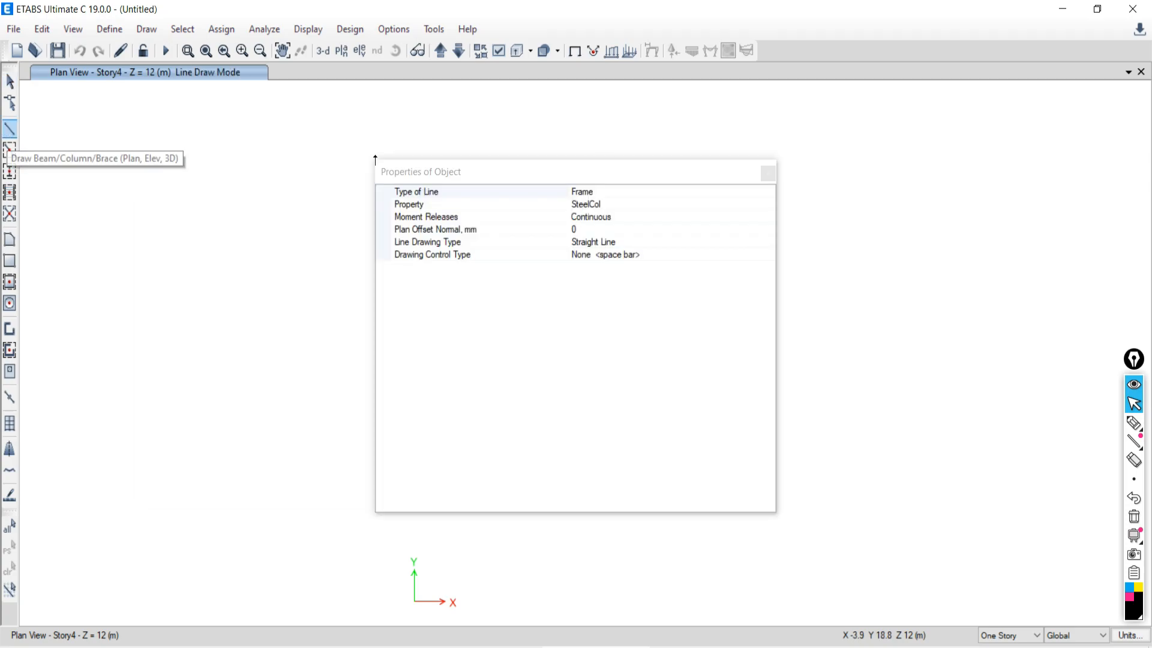
{"action": "left_click", "coordinate": [761, 178]}
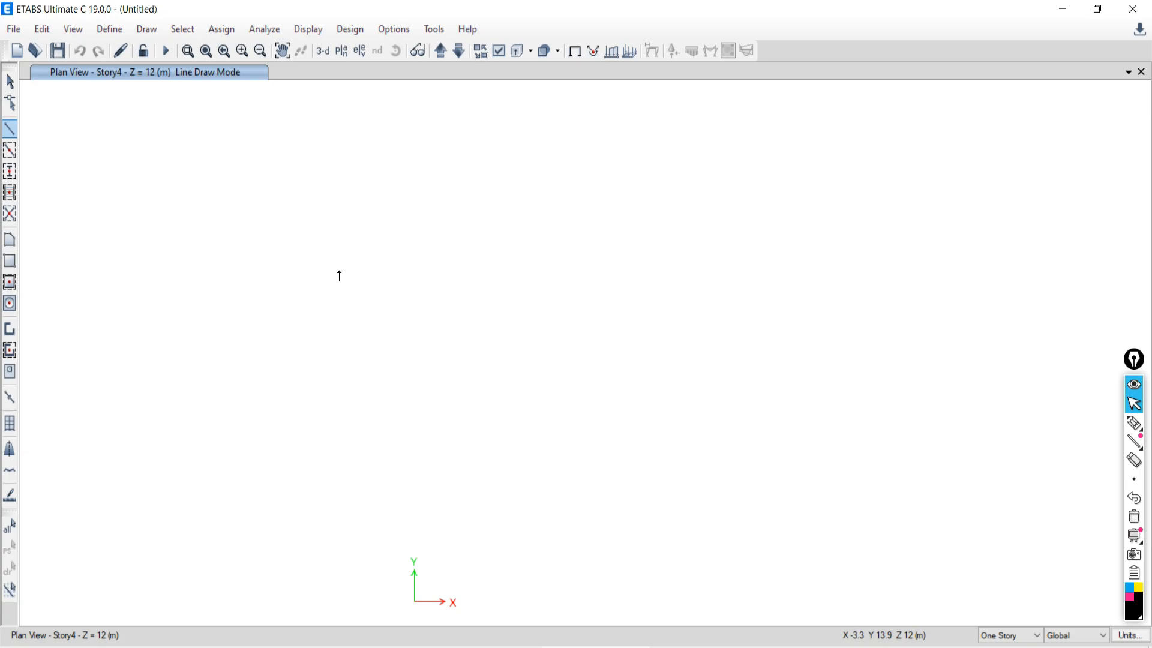
Step: Switch to the Offset Point Method PDF, circle the origin point with the pen, write its coordinates 0,0 and clear the marks
{"action": "key", "text": "alt+Tab"}
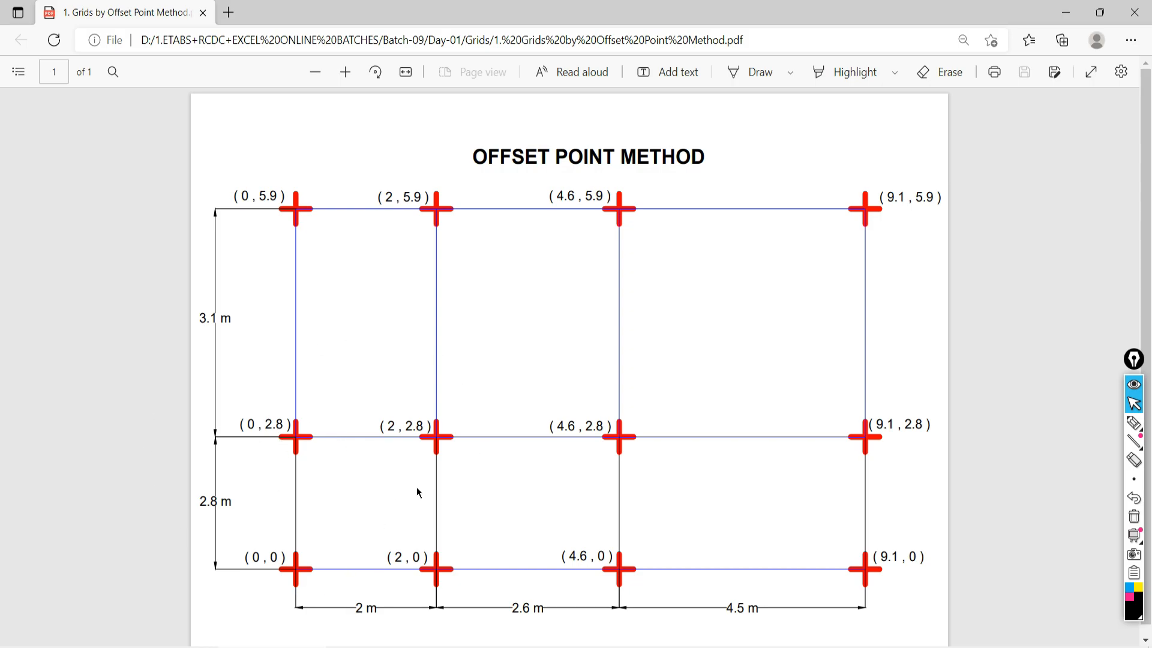
{"action": "left_click", "coordinate": [1134, 424]}
{"action": "mouse_move", "coordinate": [312, 532]}
{"action": "left_mouse_down"}
{"action": "mouse_move", "coordinate": [283, 596]}
{"action": "mouse_move", "coordinate": [345, 571]}
{"action": "mouse_move", "coordinate": [321, 527]}
{"action": "mouse_move", "coordinate": [269, 543]}
{"action": "mouse_move", "coordinate": [264, 605]}
{"action": "mouse_move", "coordinate": [345, 562]}
{"action": "left_mouse_up"}
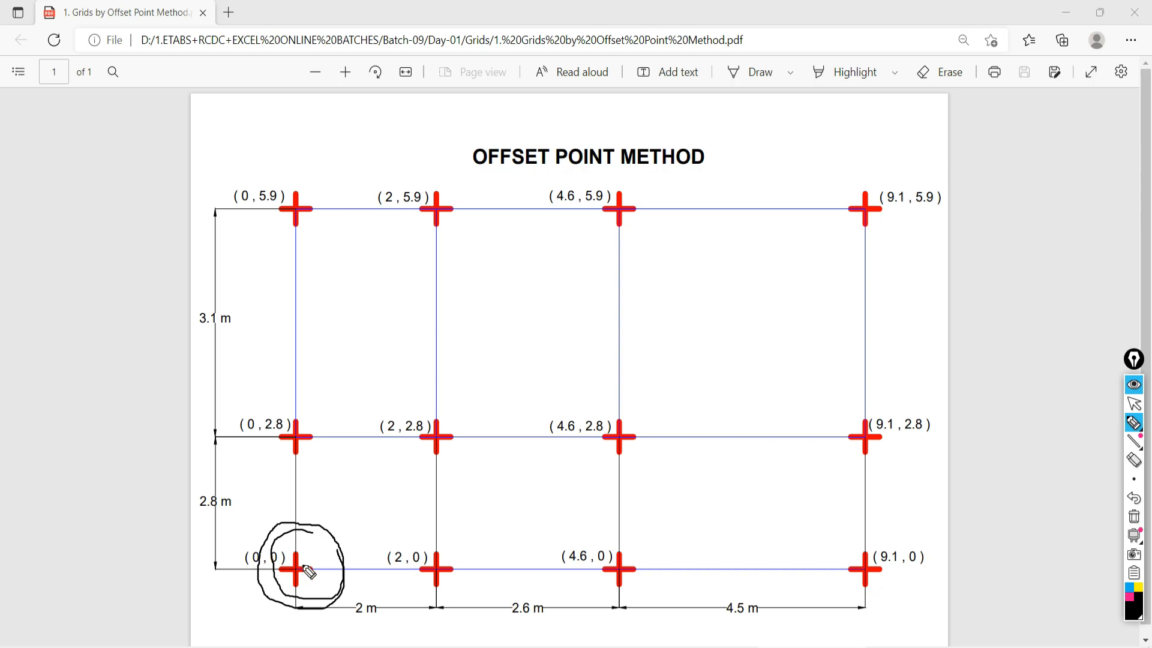
{"action": "mouse_move", "coordinate": [264, 501]}
{"action": "left_mouse_down"}
{"action": "mouse_move", "coordinate": [300, 508]}
{"action": "mouse_move", "coordinate": [238, 532]}
{"action": "left_mouse_up"}
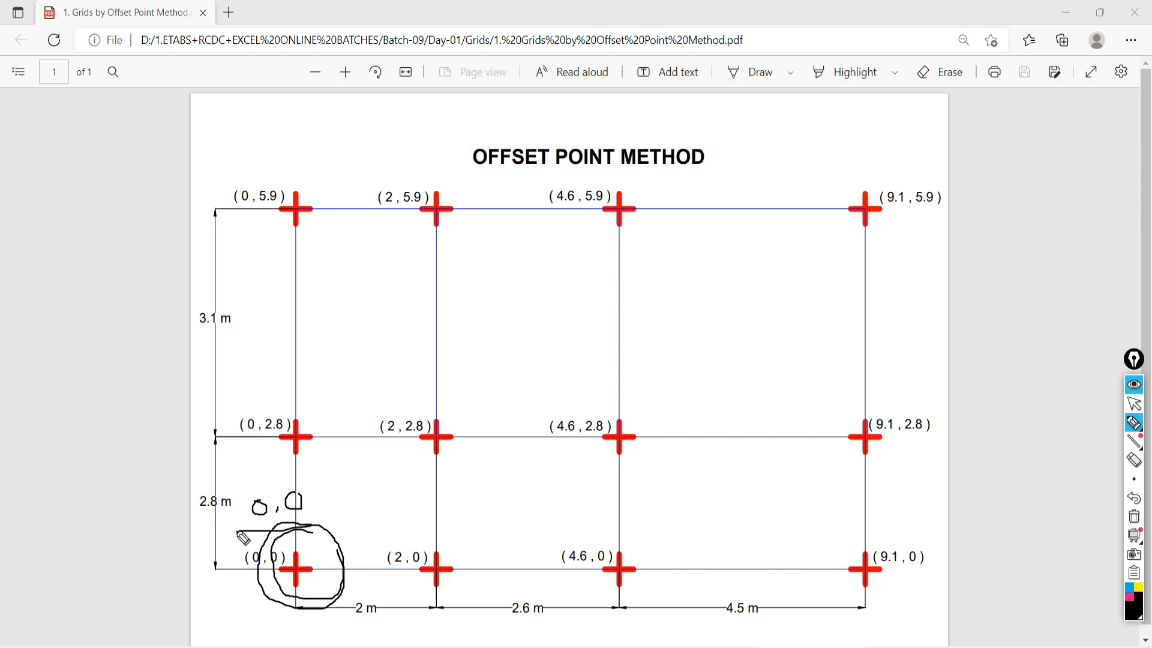
{"action": "left_click", "coordinate": [1132, 516]}
Step: Circle point (2,0), write 2,0 and sketch a vertical arrow with the pen, then return to ETABS and clear the marks
{"action": "mouse_move", "coordinate": [438, 536]}
{"action": "left_mouse_down"}
{"action": "mouse_move", "coordinate": [418, 591]}
{"action": "mouse_move", "coordinate": [460, 546]}
{"action": "left_mouse_up"}
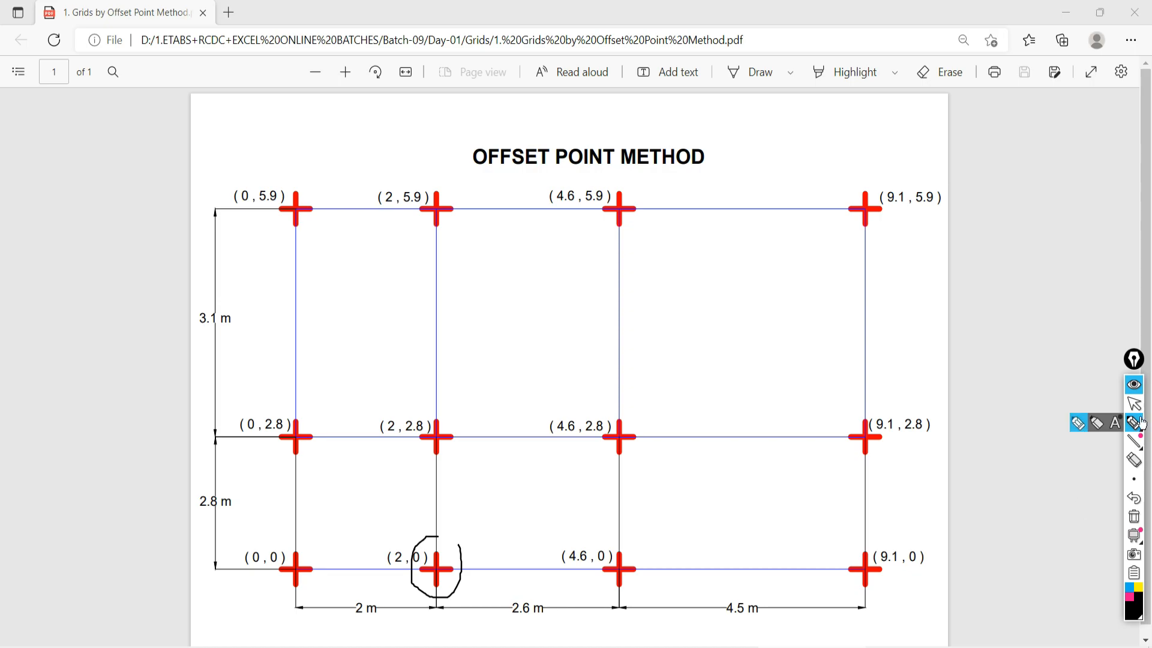
{"action": "left_click_drag", "start_coordinate": [363, 517], "coordinate": [390, 537]}
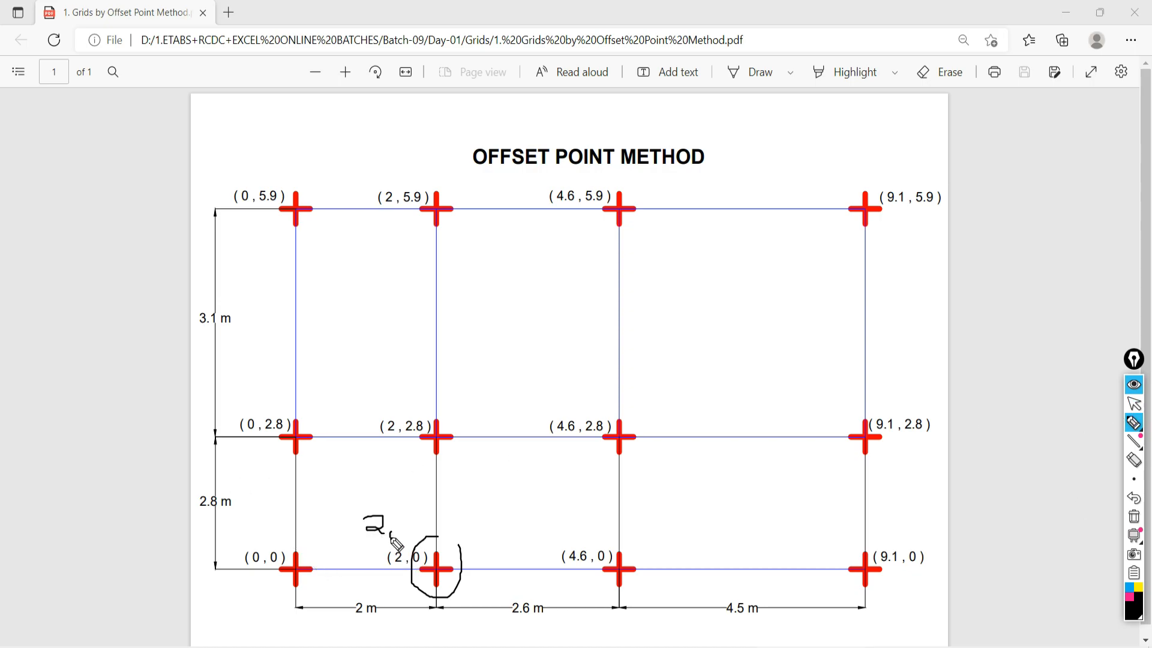
{"action": "mouse_move", "coordinate": [228, 568]}
{"action": "left_mouse_down"}
{"action": "mouse_move", "coordinate": [237, 432]}
{"action": "mouse_move", "coordinate": [219, 449]}
{"action": "mouse_move", "coordinate": [258, 447]}
{"action": "left_mouse_up"}
{"action": "mouse_move", "coordinate": [418, 516]}
{"action": "left_mouse_down"}
{"action": "mouse_move", "coordinate": [403, 518]}
{"action": "mouse_move", "coordinate": [419, 524]}
{"action": "left_mouse_up"}
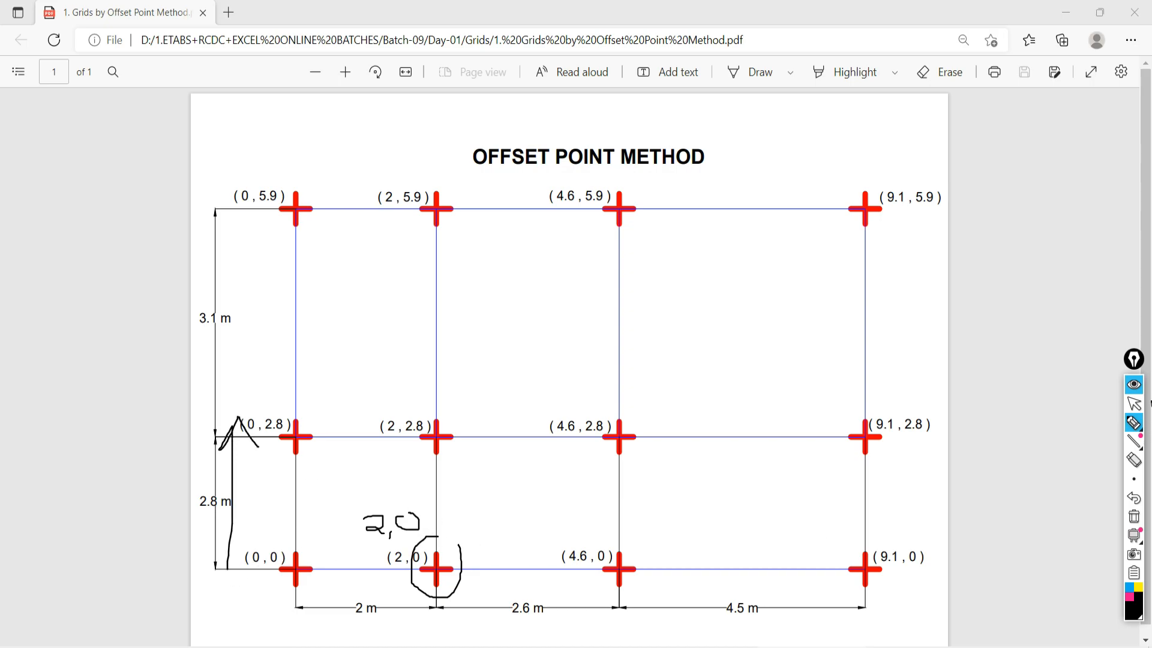
{"action": "left_click", "coordinate": [1134, 403]}
{"action": "key", "text": "alt+Tab"}
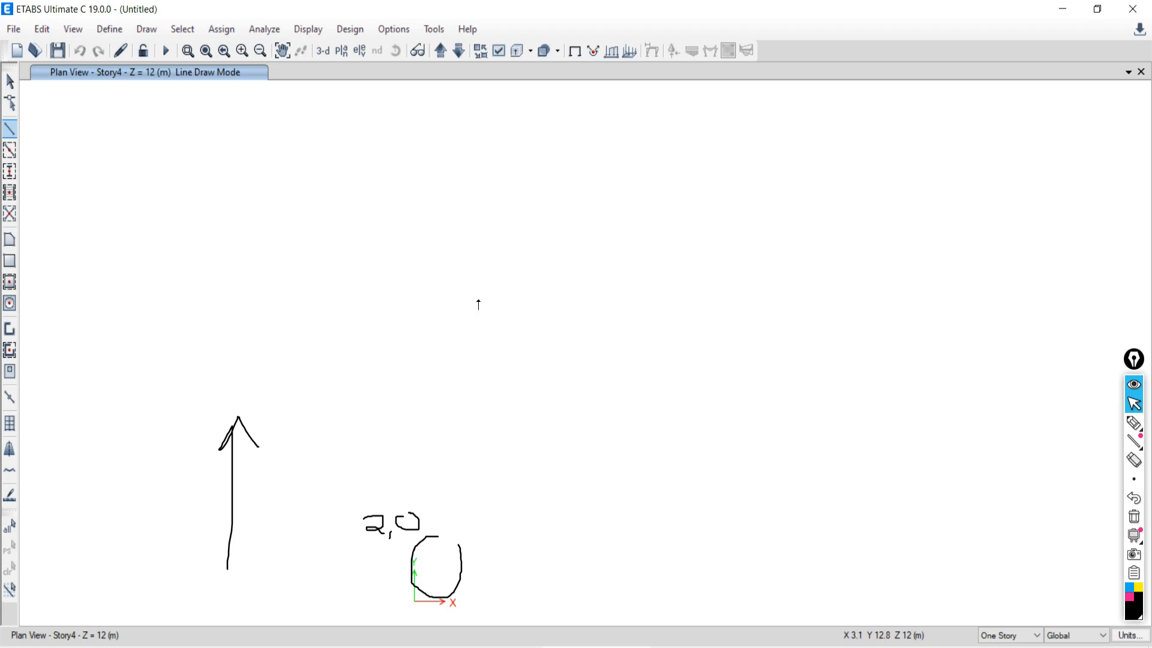
{"action": "left_click", "coordinate": [1131, 518]}
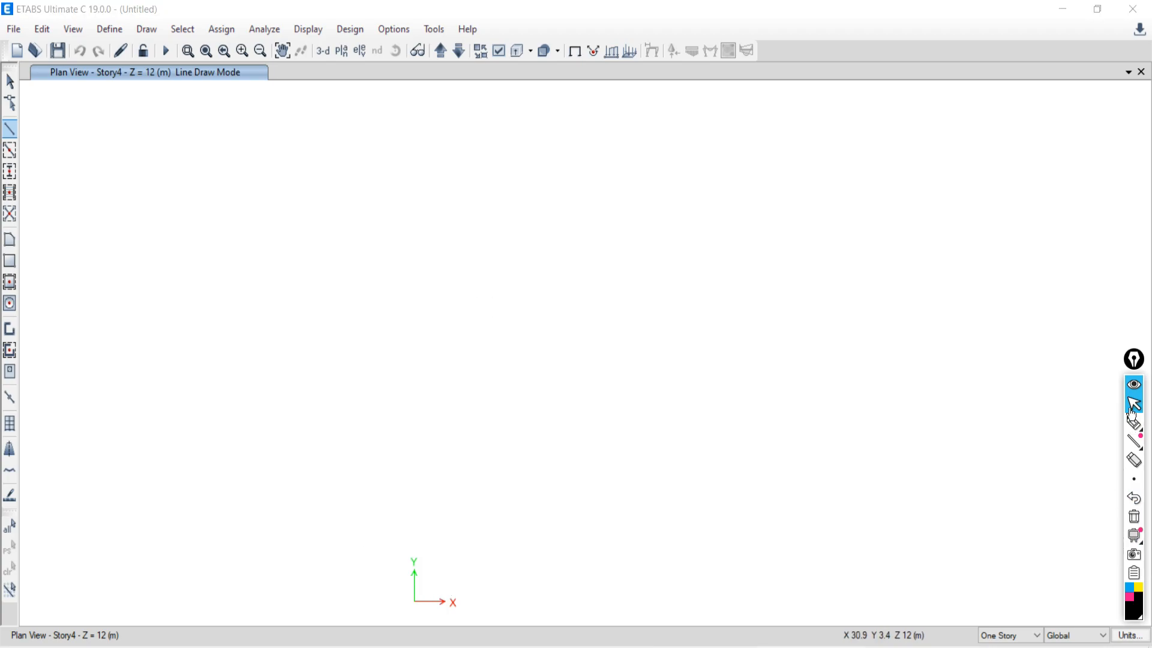
Step: Sketch labelled plan X and Y axes and a three-dimensional x-y-z triad with the pen, clear them and restore the normal cursor
{"action": "left_click", "coordinate": [1134, 423]}
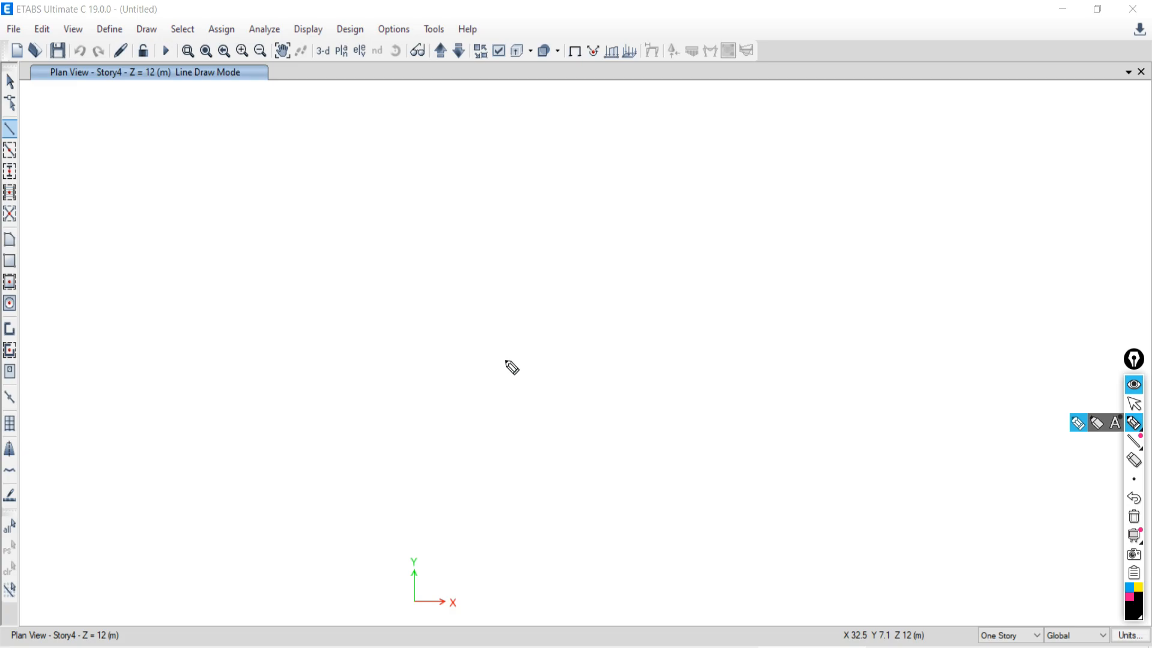
{"action": "left_click_drag", "start_coordinate": [478, 285], "coordinate": [469, 391]}
{"action": "mouse_move", "coordinate": [552, 322]}
{"action": "left_mouse_down"}
{"action": "mouse_move", "coordinate": [567, 331]}
{"action": "mouse_move", "coordinate": [562, 344]}
{"action": "left_mouse_up"}
{"action": "left_click_drag", "start_coordinate": [475, 579], "coordinate": [815, 582]}
{"action": "mouse_move", "coordinate": [777, 568]}
{"action": "left_mouse_down"}
{"action": "mouse_move", "coordinate": [808, 590]}
{"action": "mouse_move", "coordinate": [774, 599]}
{"action": "left_mouse_up"}
{"action": "left_click_drag", "start_coordinate": [822, 546], "coordinate": [840, 563]}
{"action": "left_click_drag", "start_coordinate": [836, 547], "coordinate": [826, 561]}
{"action": "mouse_move", "coordinate": [475, 577]}
{"action": "left_mouse_down"}
{"action": "mouse_move", "coordinate": [478, 425]}
{"action": "mouse_move", "coordinate": [509, 426]}
{"action": "left_mouse_up"}
{"action": "mouse_move", "coordinate": [423, 396]}
{"action": "left_mouse_down"}
{"action": "mouse_move", "coordinate": [437, 406]}
{"action": "mouse_move", "coordinate": [418, 430]}
{"action": "left_mouse_up"}
{"action": "left_click_drag", "start_coordinate": [466, 381], "coordinate": [369, 290]}
{"action": "mouse_move", "coordinate": [458, 294]}
{"action": "left_mouse_down"}
{"action": "mouse_move", "coordinate": [469, 270]}
{"action": "mouse_move", "coordinate": [480, 296]}
{"action": "left_mouse_up"}
{"action": "mouse_move", "coordinate": [516, 242]}
{"action": "left_mouse_down"}
{"action": "mouse_move", "coordinate": [519, 257]}
{"action": "mouse_move", "coordinate": [557, 249]}
{"action": "left_mouse_up"}
{"action": "mouse_move", "coordinate": [583, 327]}
{"action": "left_mouse_down"}
{"action": "mouse_move", "coordinate": [593, 314]}
{"action": "mouse_move", "coordinate": [593, 335]}
{"action": "left_mouse_up"}
{"action": "left_click_drag", "start_coordinate": [597, 300], "coordinate": [627, 326]}
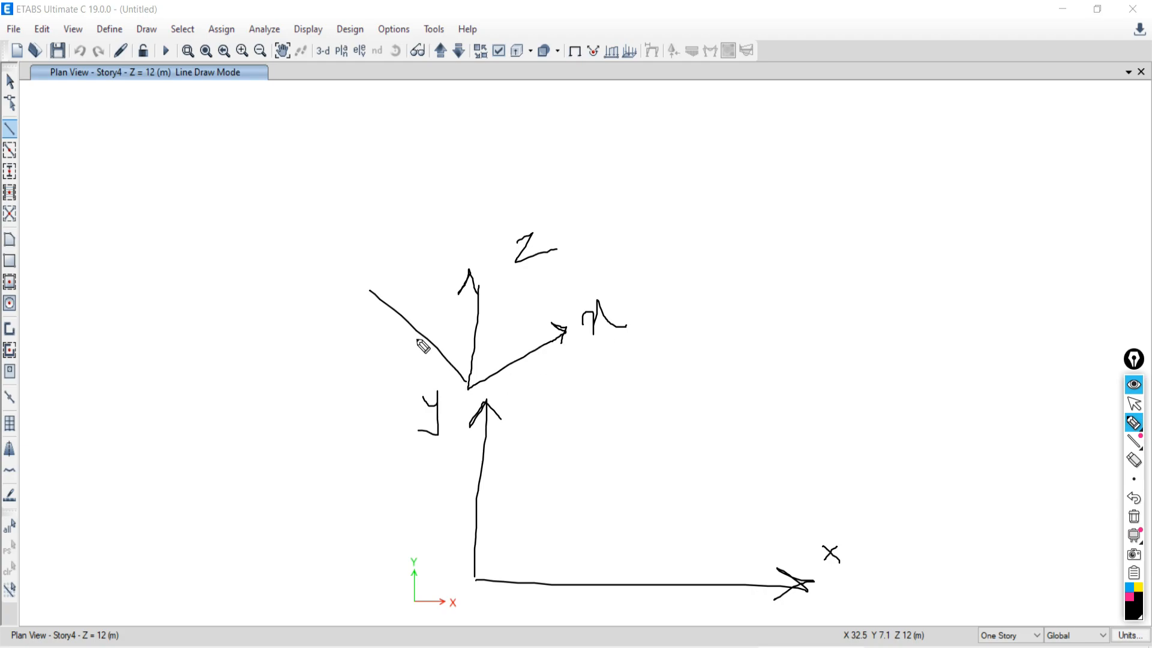
{"action": "left_click_drag", "start_coordinate": [373, 303], "coordinate": [395, 296]}
{"action": "mouse_move", "coordinate": [332, 267]}
{"action": "left_mouse_down"}
{"action": "mouse_move", "coordinate": [343, 262]}
{"action": "mouse_move", "coordinate": [324, 292]}
{"action": "left_mouse_up"}
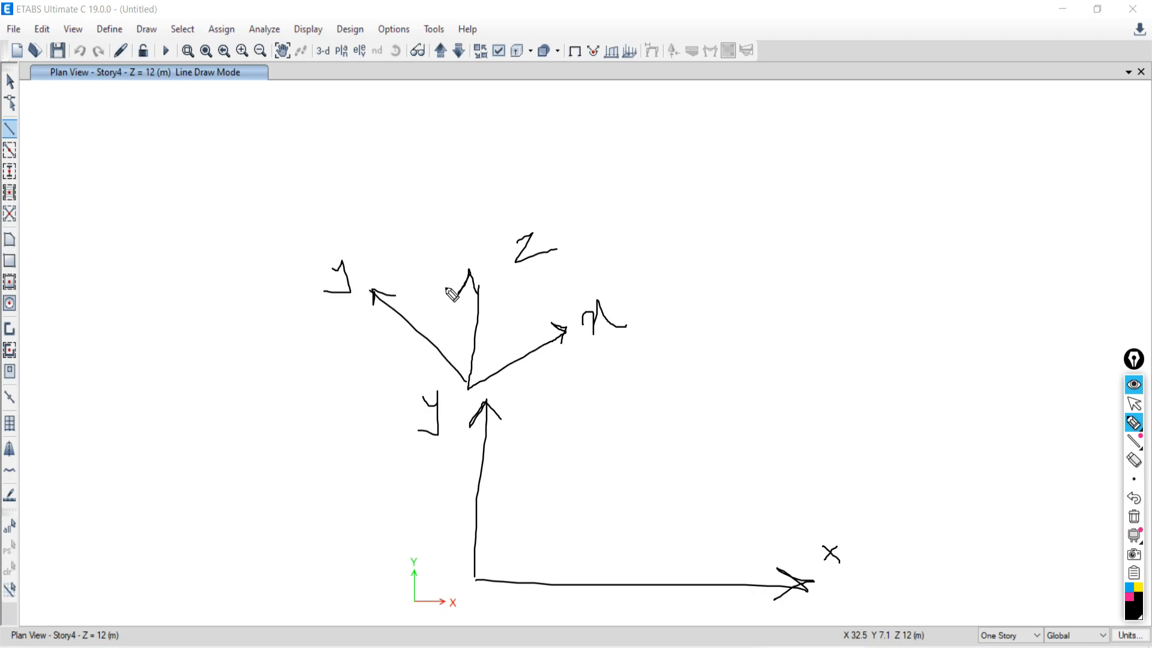
{"action": "left_click_drag", "start_coordinate": [469, 272], "coordinate": [458, 360]}
{"action": "mouse_move", "coordinate": [558, 213]}
{"action": "left_mouse_down"}
{"action": "mouse_move", "coordinate": [591, 277]}
{"action": "mouse_move", "coordinate": [571, 202]}
{"action": "left_mouse_up"}
{"action": "left_click", "coordinate": [1134, 517]}
{"action": "left_click", "coordinate": [1134, 404]}
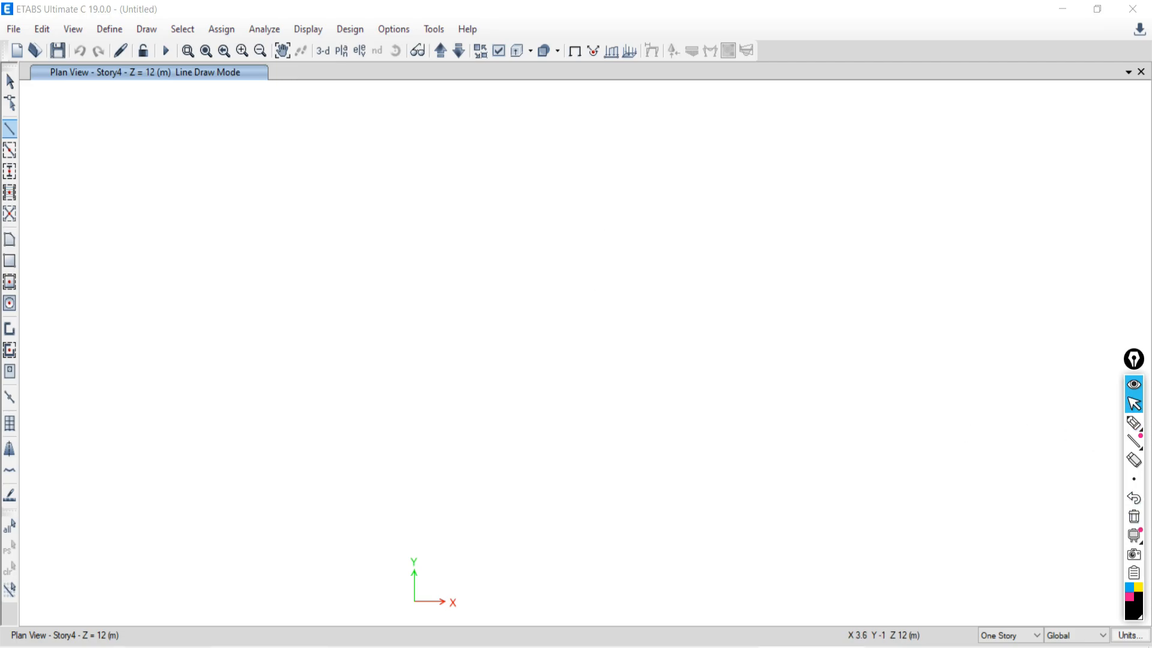
Step: Switch to the Offset Point Method PDF, circle point (2,0) and mark the adjacent 2.6 m span with the pen
{"action": "left_click", "coordinate": [420, 647]}
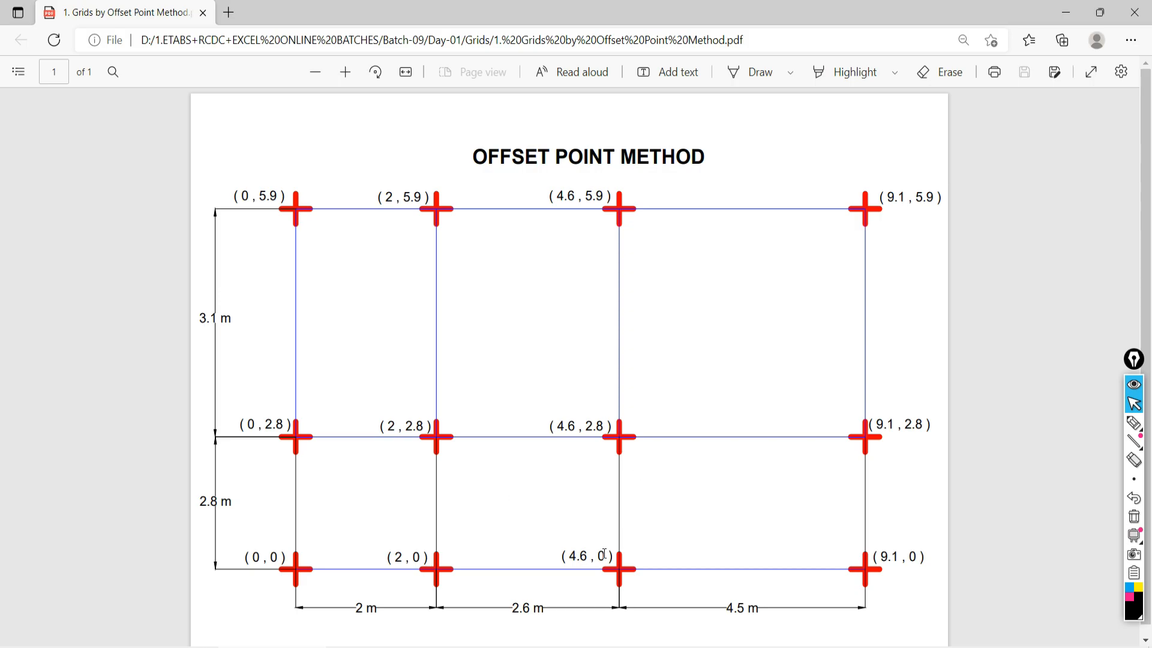
{"action": "left_click", "coordinate": [1134, 422]}
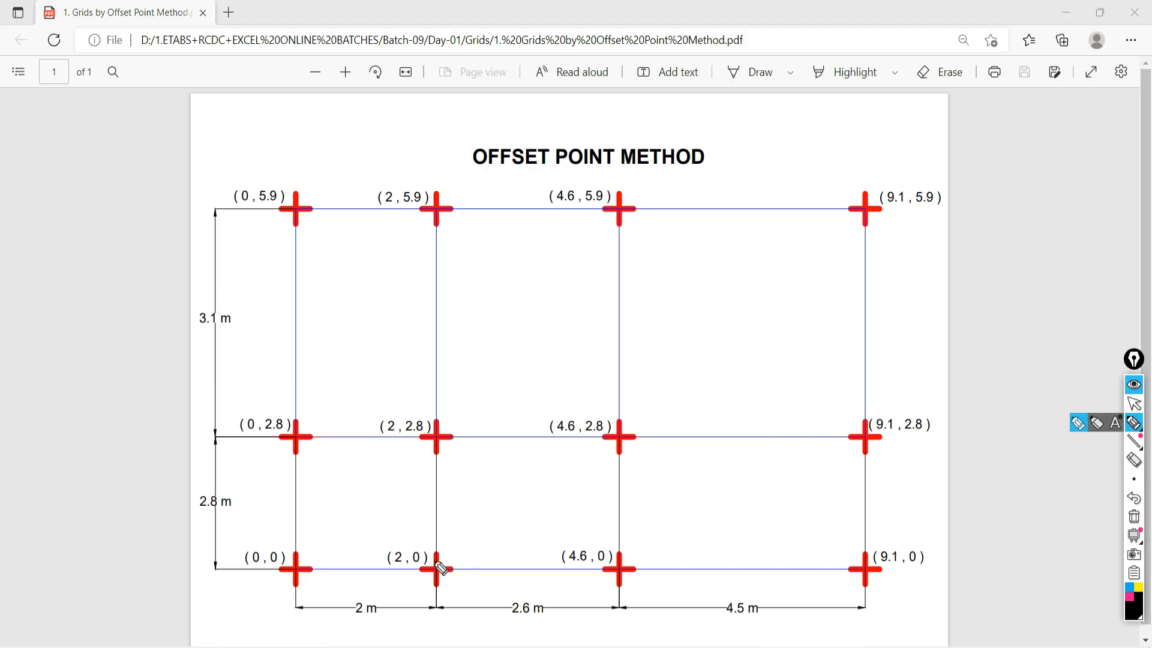
{"action": "left_click_drag", "start_coordinate": [434, 529], "coordinate": [610, 512]}
{"action": "left_click_drag", "start_coordinate": [528, 481], "coordinate": [547, 509]}
{"action": "left_click", "coordinate": [555, 501]}
{"action": "left_click_drag", "start_coordinate": [580, 473], "coordinate": [570, 491]}
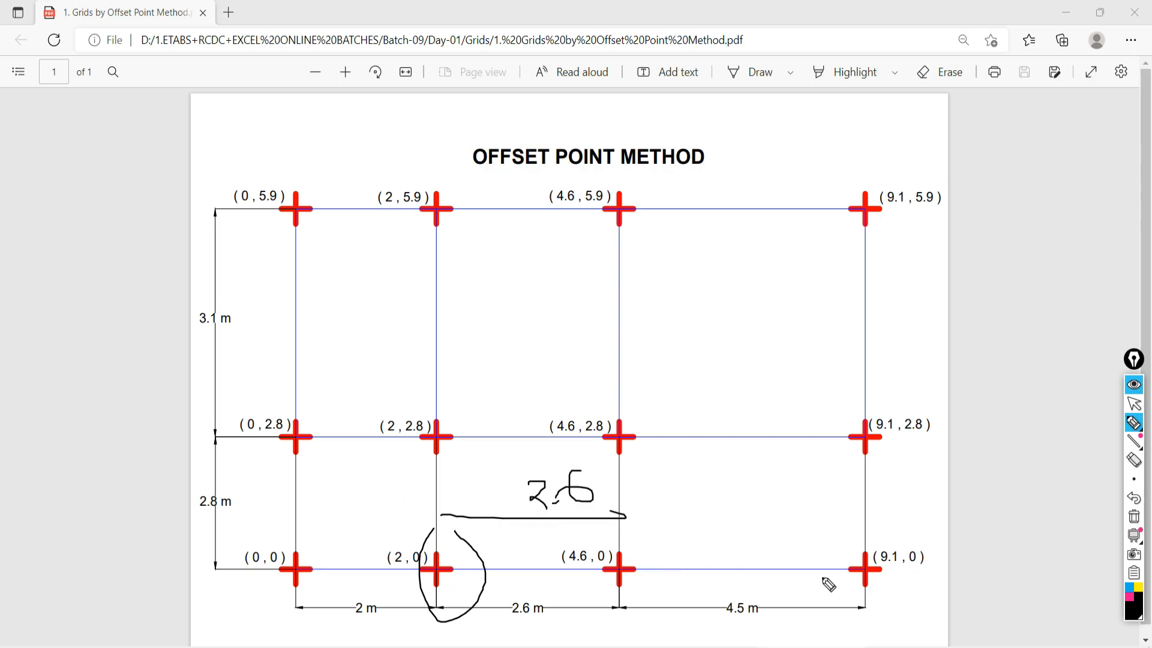
Step: Sketch an arrow from (9.1,0) toward the origin, circle (4.6,0) and mark the 4.5 span, then return to ETABS and clear the marks
{"action": "mouse_move", "coordinate": [887, 537]}
{"action": "left_mouse_down"}
{"action": "mouse_move", "coordinate": [885, 562]}
{"action": "mouse_move", "coordinate": [897, 563]}
{"action": "mouse_move", "coordinate": [687, 463]}
{"action": "mouse_move", "coordinate": [411, 489]}
{"action": "mouse_move", "coordinate": [345, 543]}
{"action": "mouse_move", "coordinate": [369, 541]}
{"action": "left_mouse_up"}
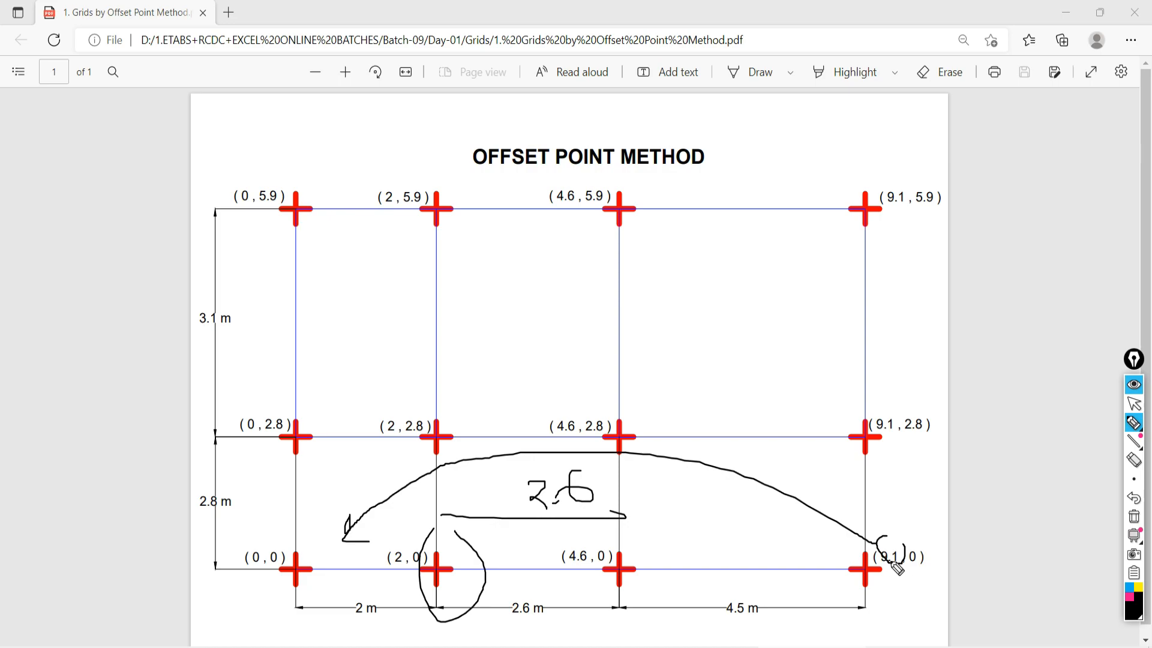
{"action": "mouse_move", "coordinate": [628, 547]}
{"action": "left_mouse_down"}
{"action": "mouse_move", "coordinate": [609, 542]}
{"action": "mouse_move", "coordinate": [586, 581]}
{"action": "mouse_move", "coordinate": [664, 570]}
{"action": "mouse_move", "coordinate": [651, 546]}
{"action": "mouse_move", "coordinate": [727, 513]}
{"action": "mouse_move", "coordinate": [772, 513]}
{"action": "mouse_move", "coordinate": [742, 553]}
{"action": "left_mouse_up"}
{"action": "mouse_move", "coordinate": [733, 536]}
{"action": "left_mouse_down"}
{"action": "mouse_move", "coordinate": [732, 557]}
{"action": "mouse_move", "coordinate": [769, 536]}
{"action": "mouse_move", "coordinate": [770, 549]}
{"action": "mouse_move", "coordinate": [711, 580]}
{"action": "mouse_move", "coordinate": [778, 547]}
{"action": "left_mouse_up"}
{"action": "left_click", "coordinate": [754, 550]}
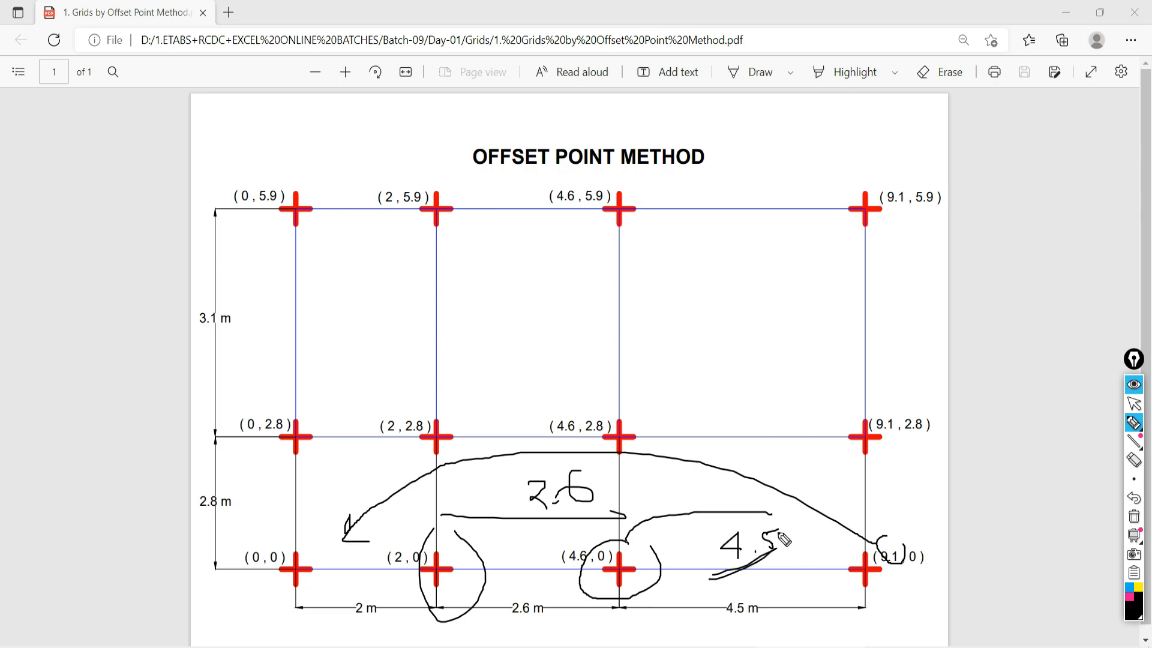
{"action": "left_click", "coordinate": [1134, 405]}
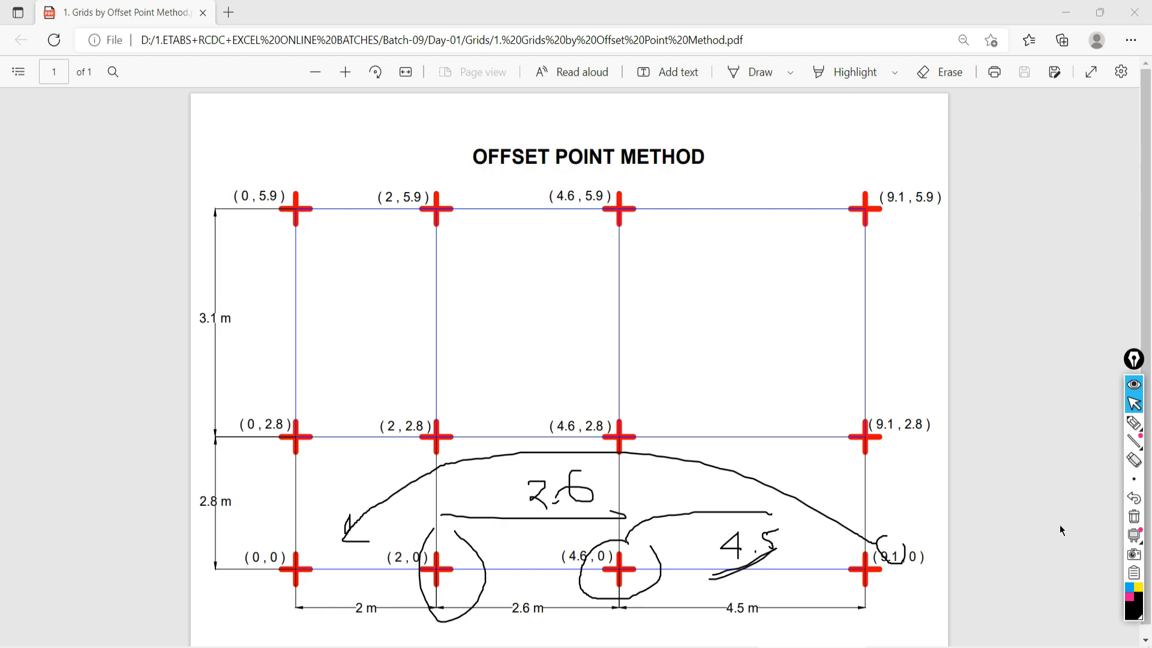
{"action": "key", "text": "alt+Tab"}
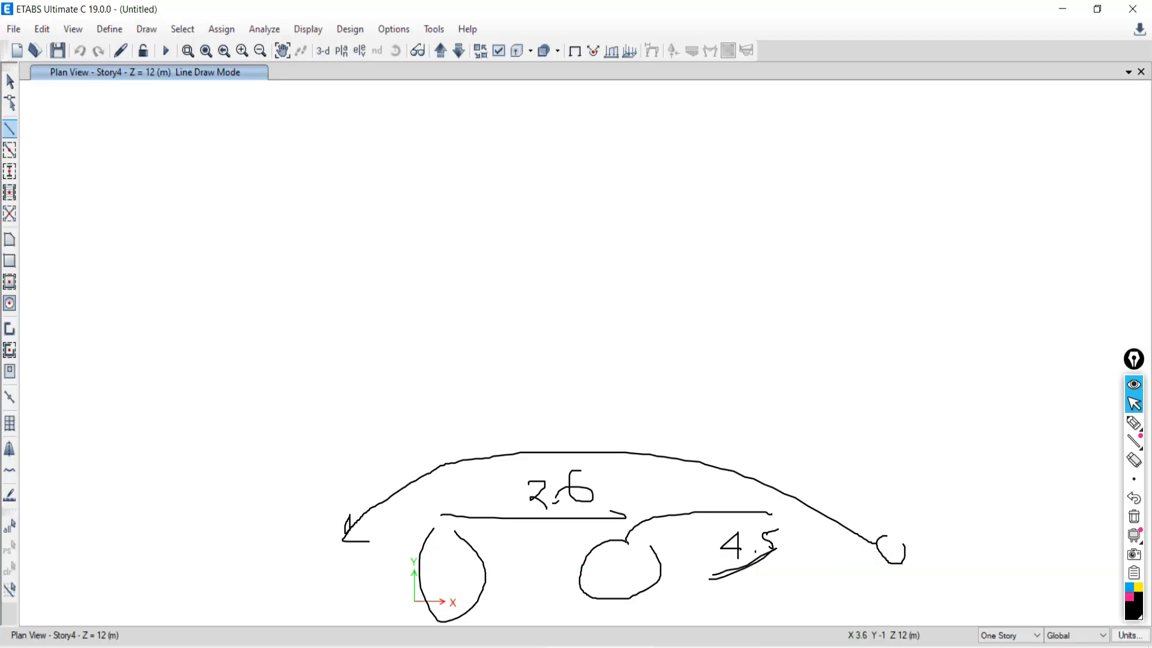
{"action": "left_click", "coordinate": [1137, 517]}
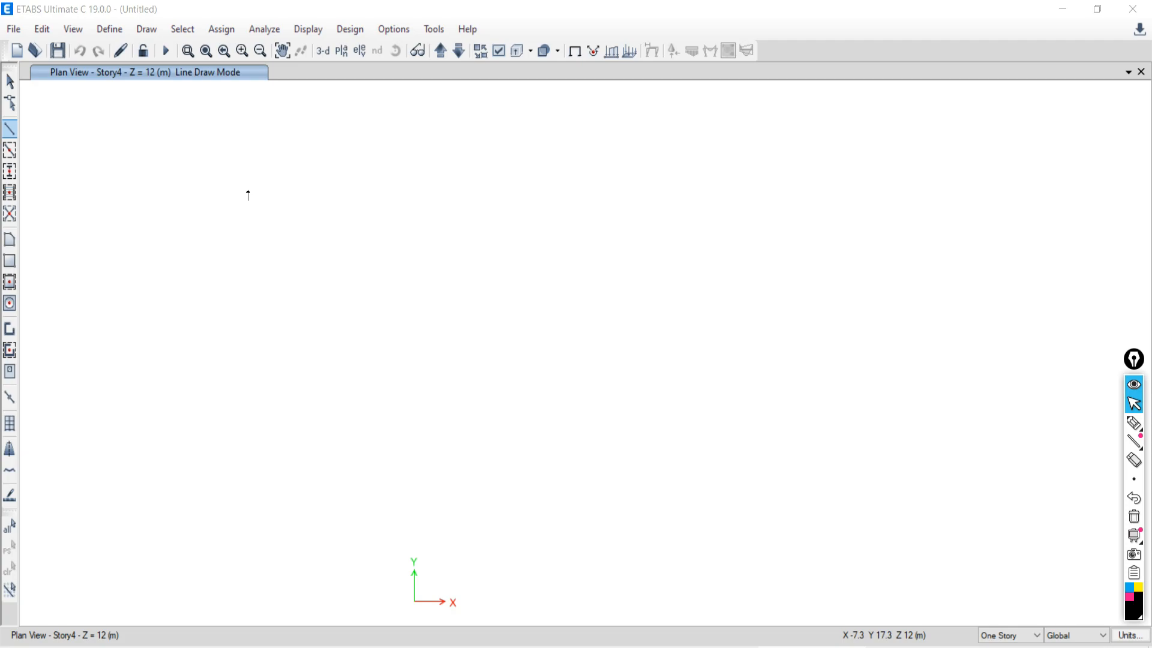
{"action": "left_click", "coordinate": [147, 33]}
{"action": "left_click", "coordinate": [332, 17]}
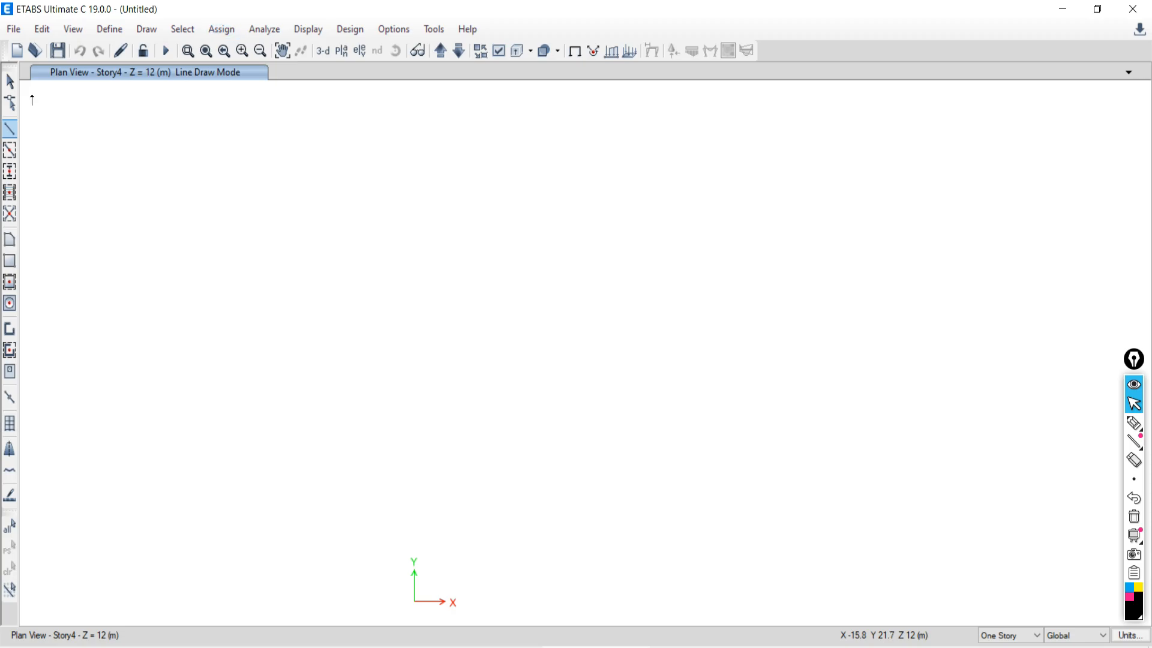
{"action": "left_click", "coordinate": [147, 30]}
{"action": "mouse_move", "coordinate": [90, 41]}
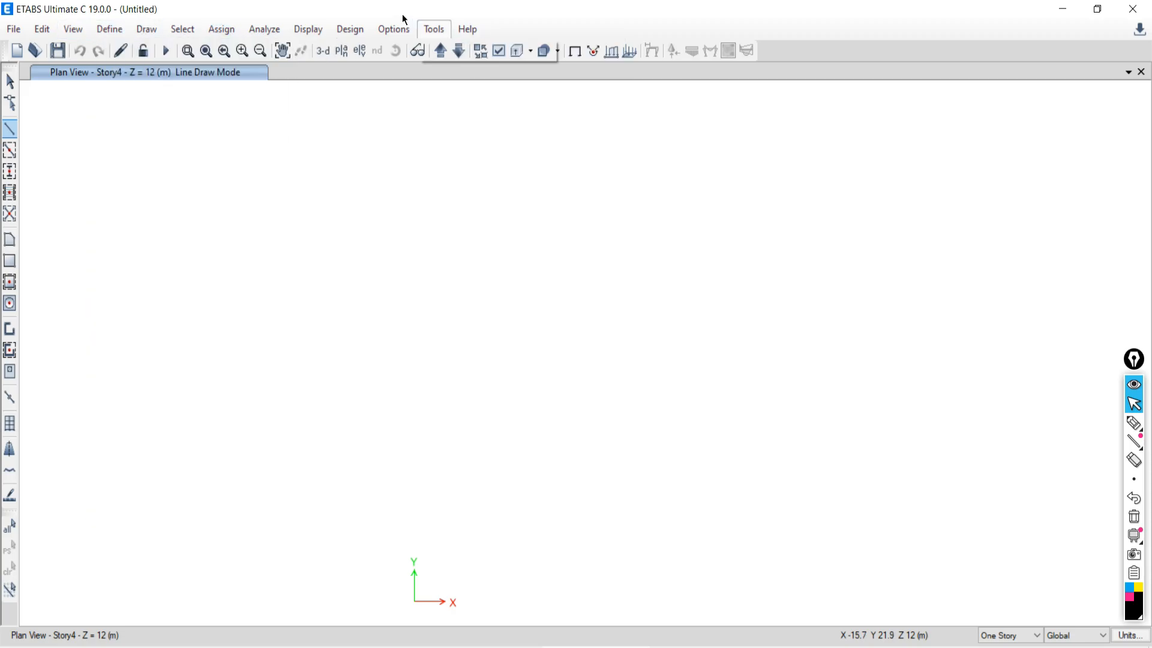
{"action": "mouse_move", "coordinate": [220, 33]}
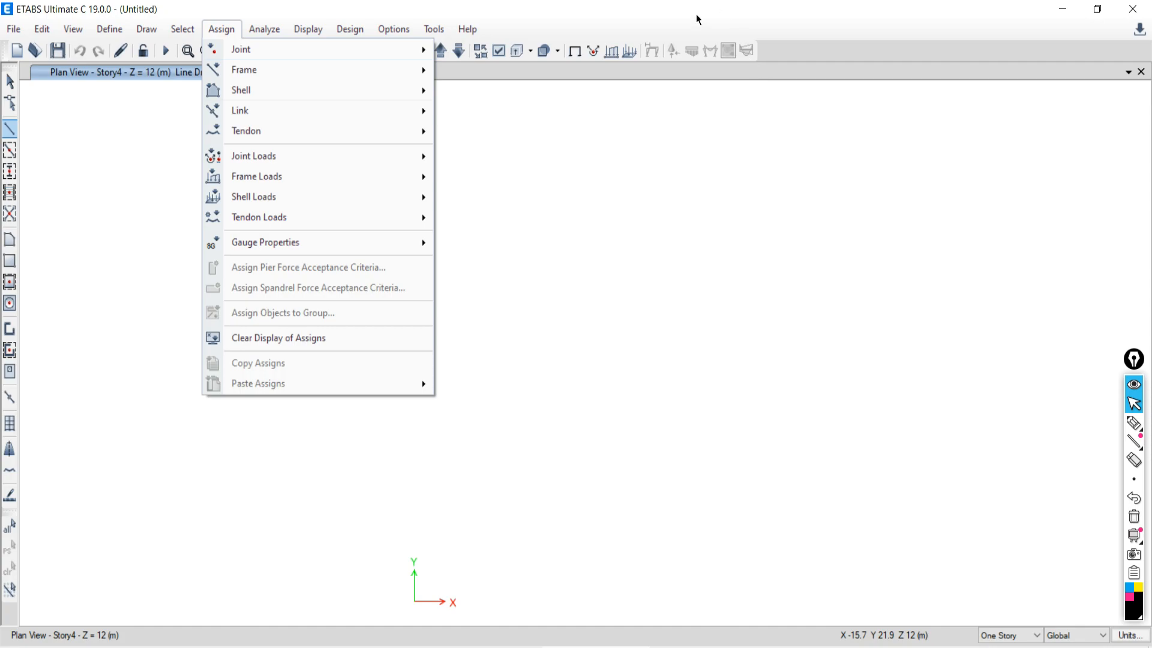
{"action": "left_click", "coordinate": [548, 19]}
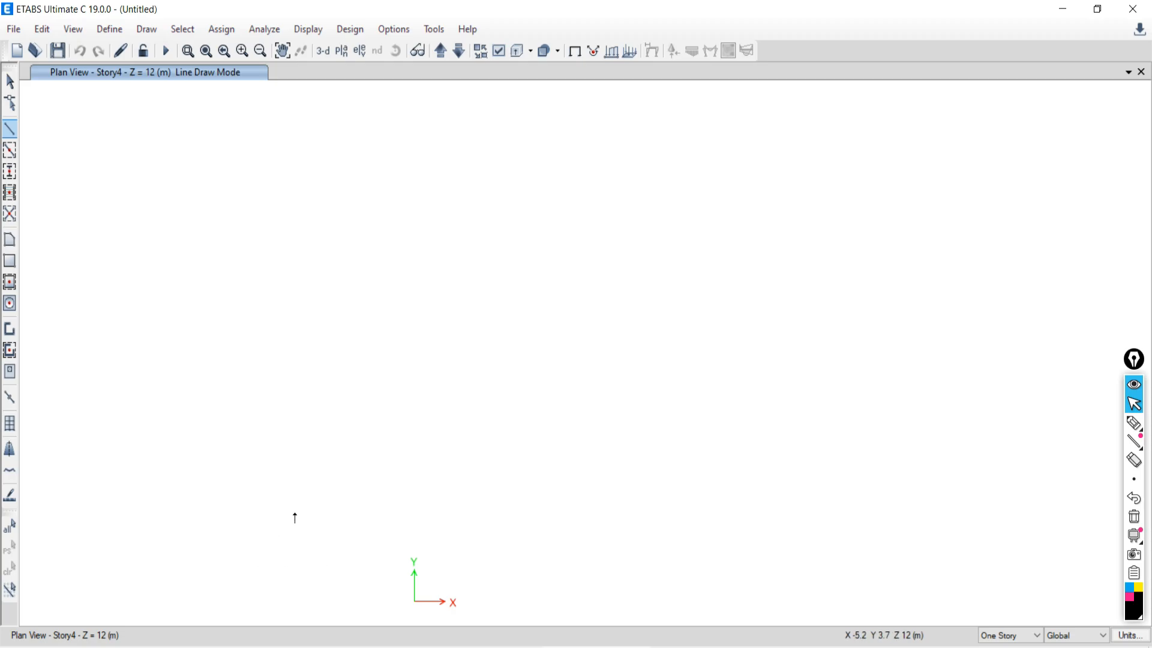
{"action": "left_click", "coordinate": [140, 33]}
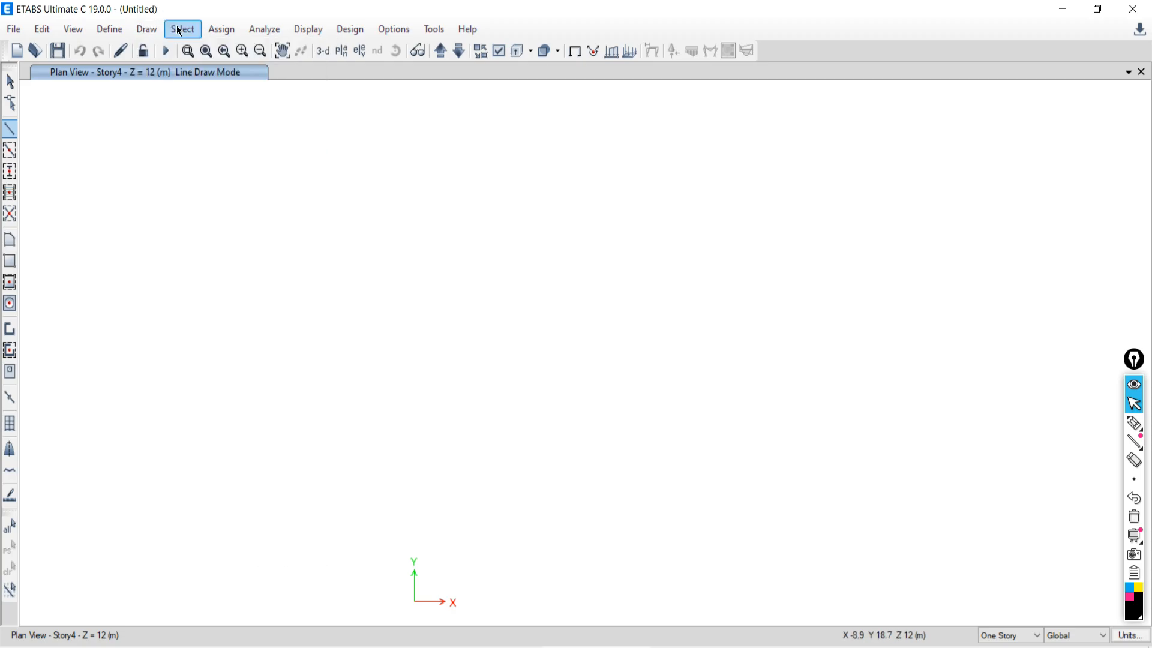
{"action": "mouse_move", "coordinate": [150, 37]}
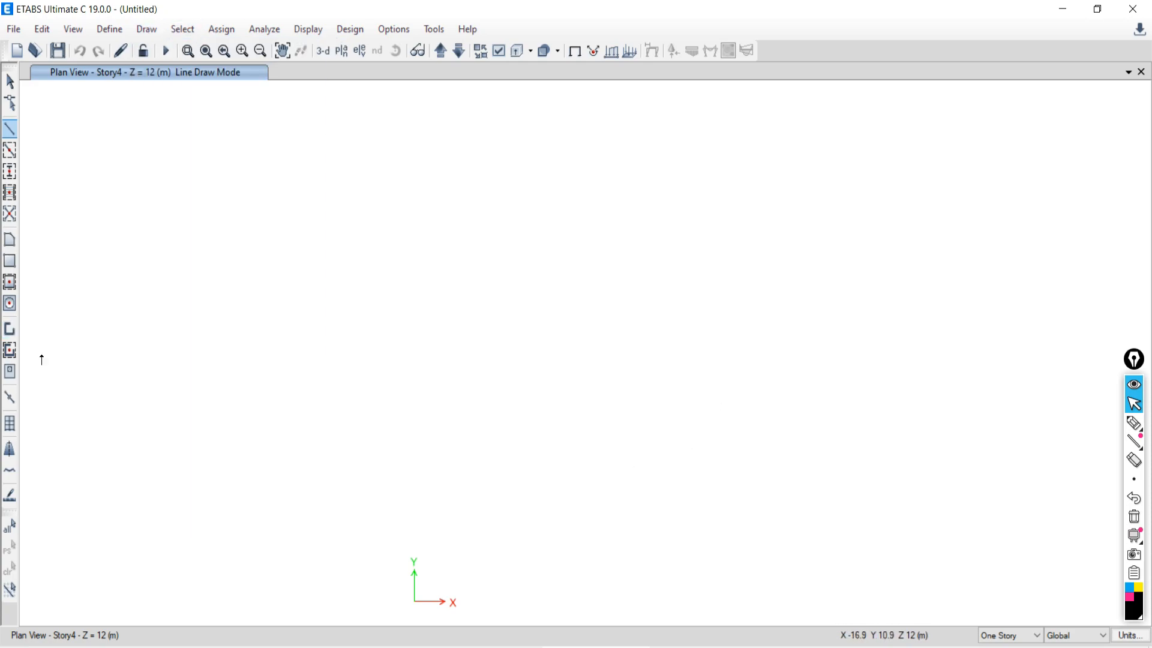
{"action": "left_click", "coordinate": [219, 31]}
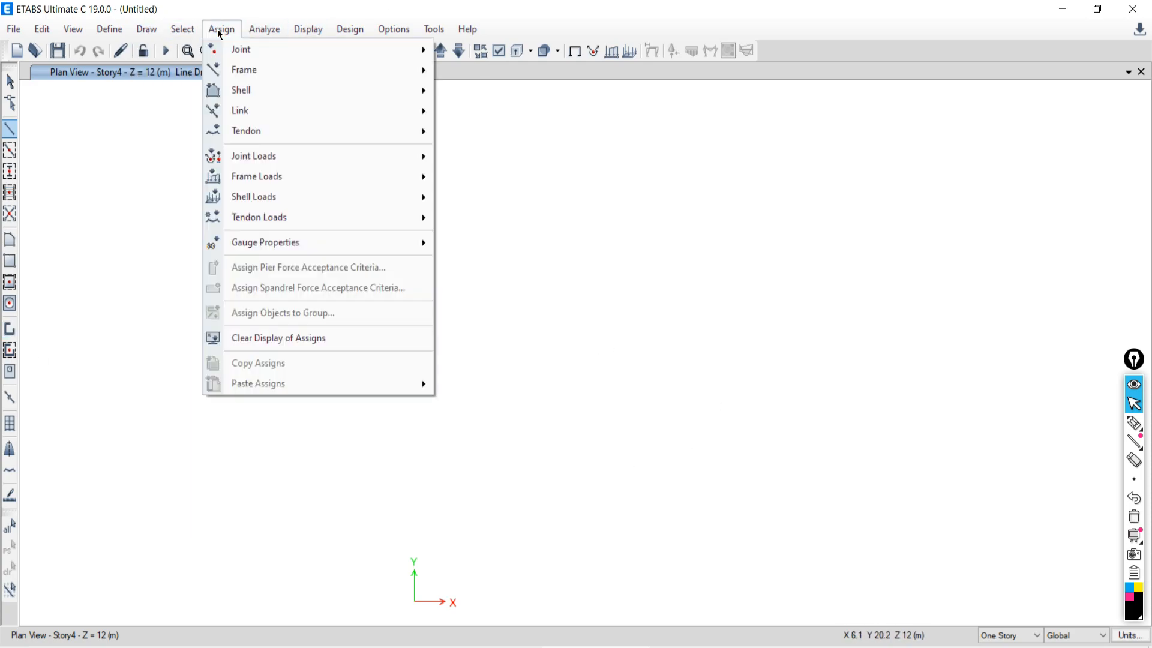
{"action": "left_click", "coordinate": [105, 33]}
{"action": "left_click", "coordinate": [105, 33]}
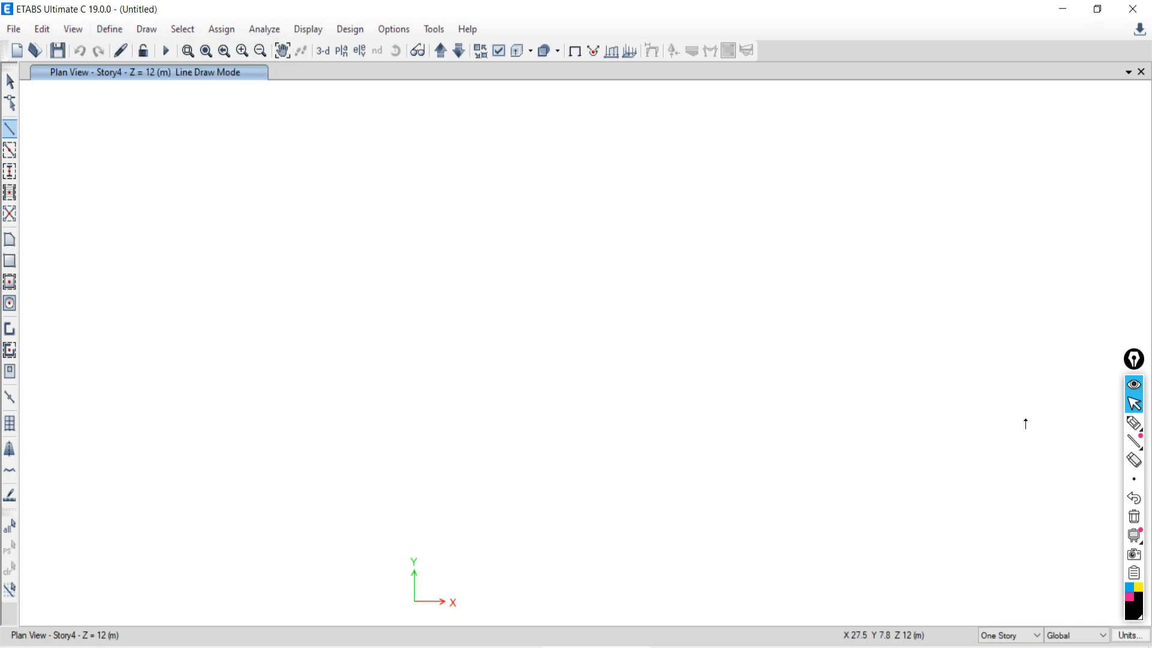
{"action": "left_click", "coordinate": [74, 30]}
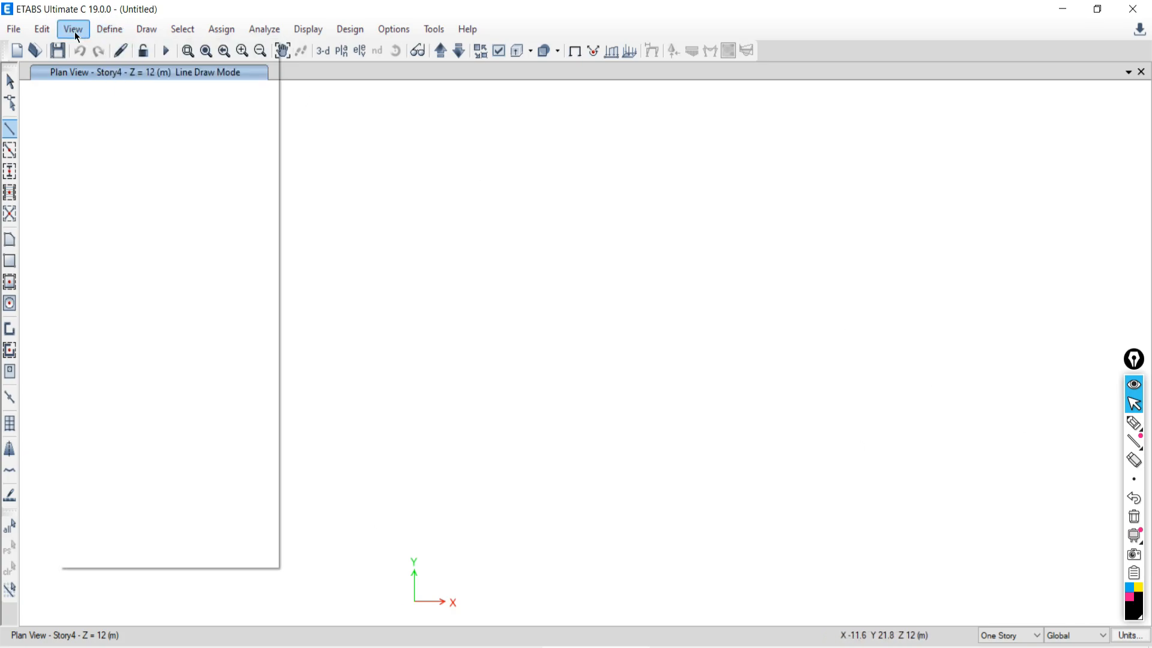
{"action": "left_click", "coordinate": [619, 401]}
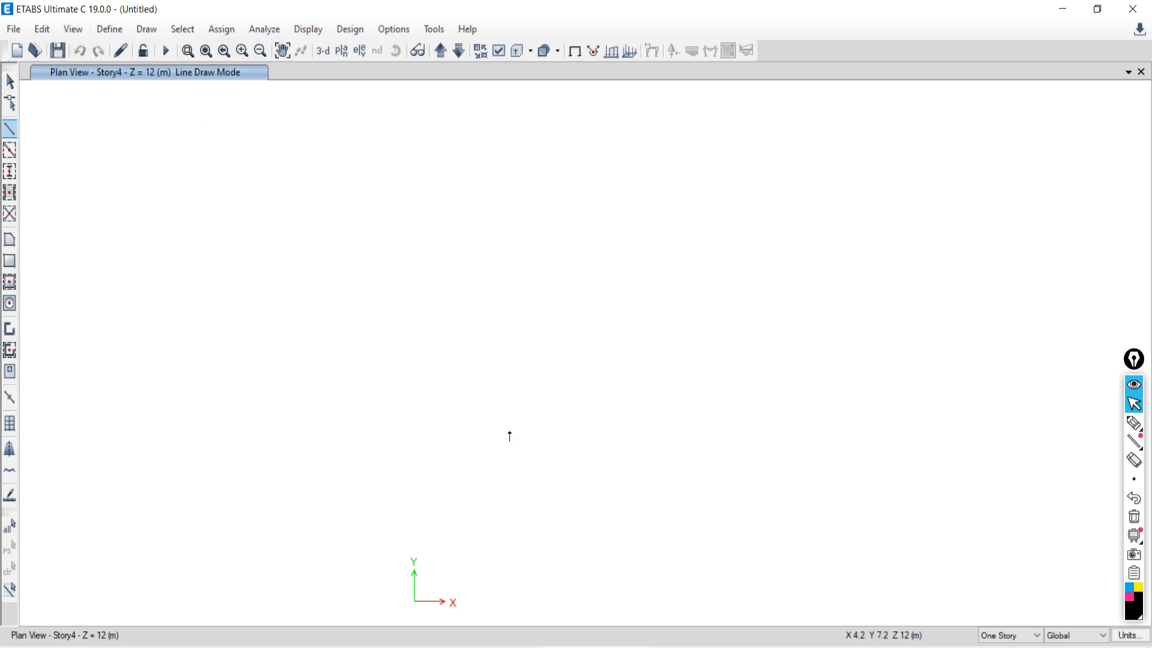
{"action": "left_click", "coordinate": [43, 30]}
{"action": "left_click", "coordinate": [43, 30]}
{"action": "left_click", "coordinate": [111, 28]}
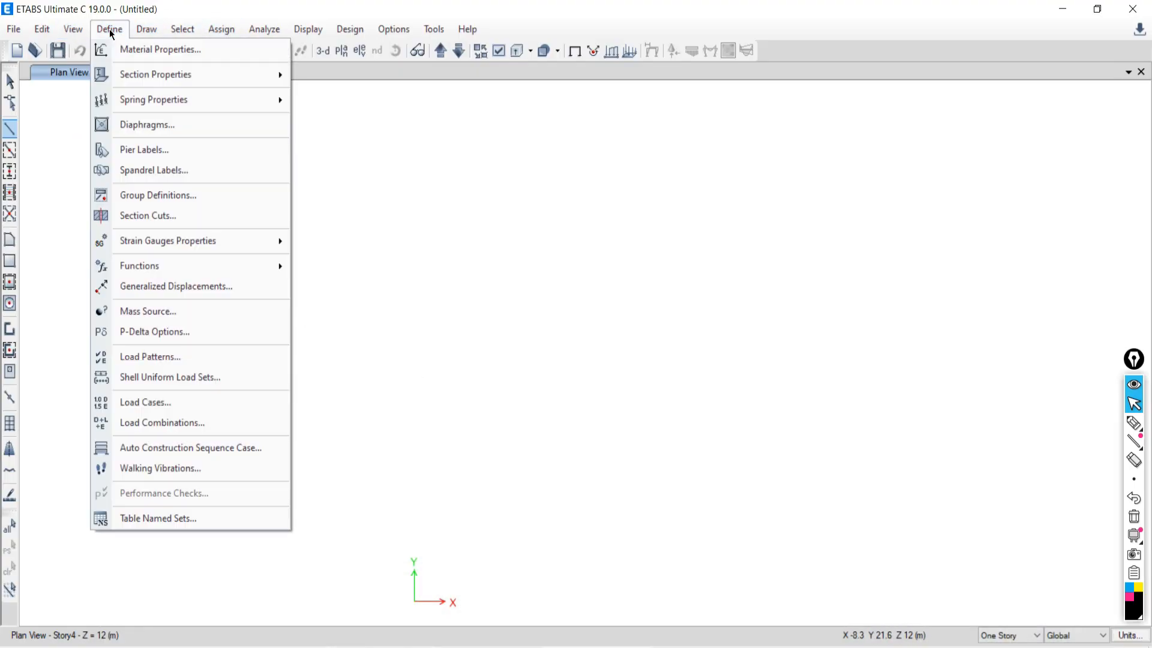
Step: Start drawing joint objects and place a first joint in the Story4 plan with zero plan offsets
{"action": "left_click", "coordinate": [144, 31]}
{"action": "left_click", "coordinate": [154, 33]}
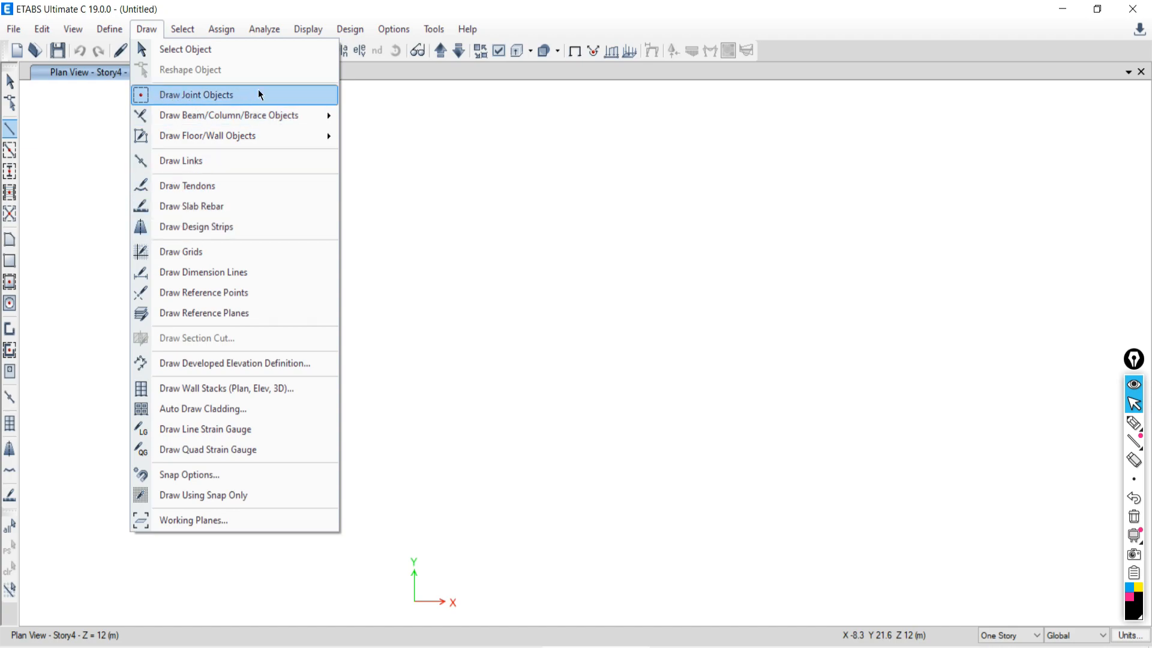
{"action": "left_click", "coordinate": [188, 96]}
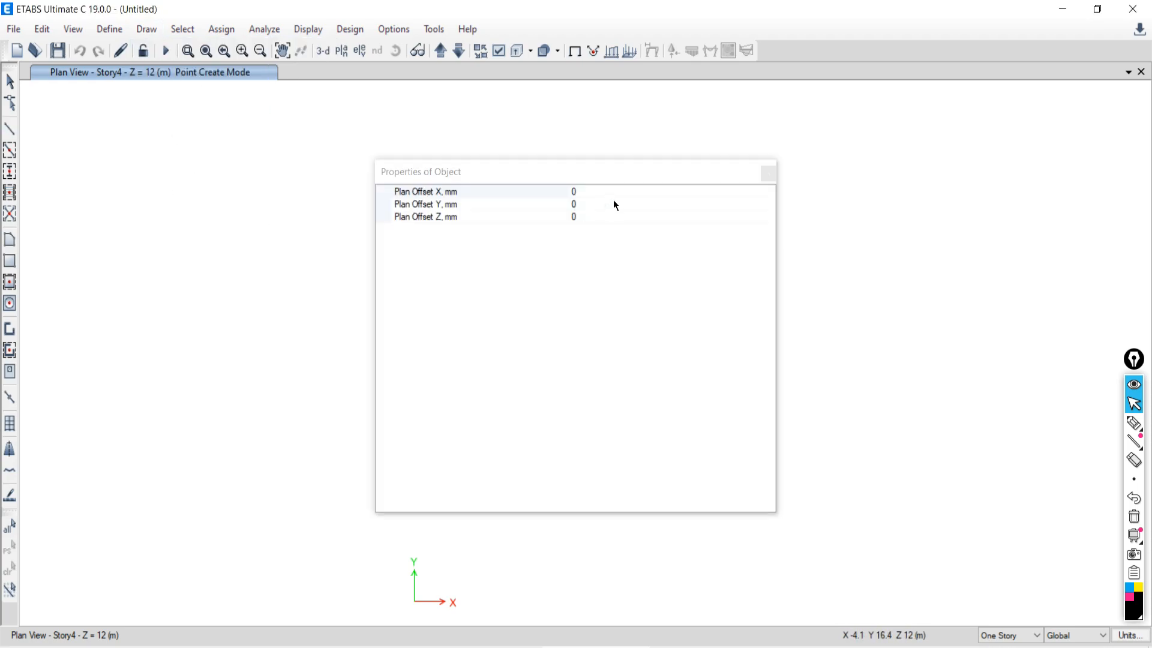
{"action": "left_click_drag", "start_coordinate": [524, 175], "coordinate": [702, 158]}
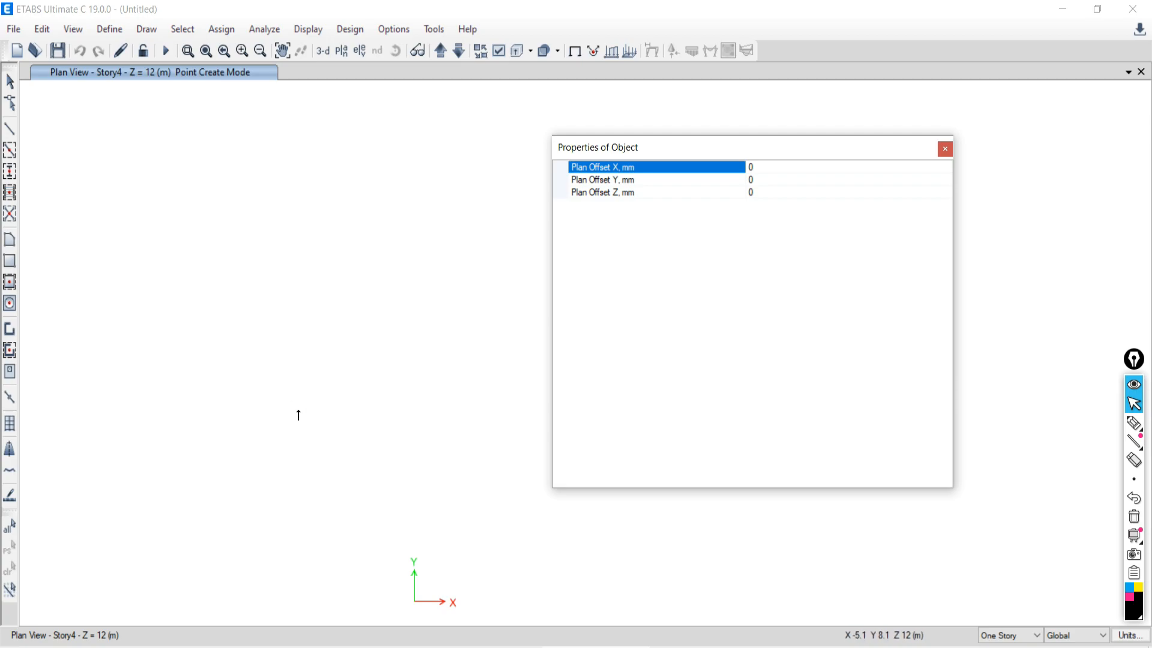
{"action": "left_click", "coordinate": [273, 420]}
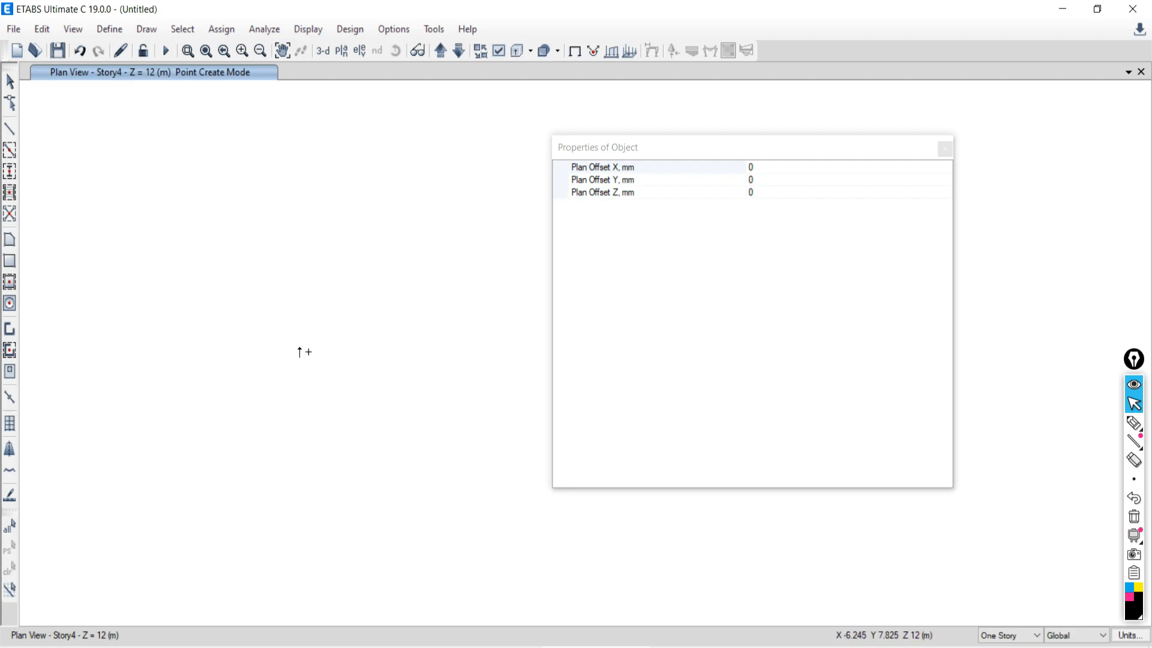
{"action": "left_click_drag", "start_coordinate": [733, 153], "coordinate": [770, 150]}
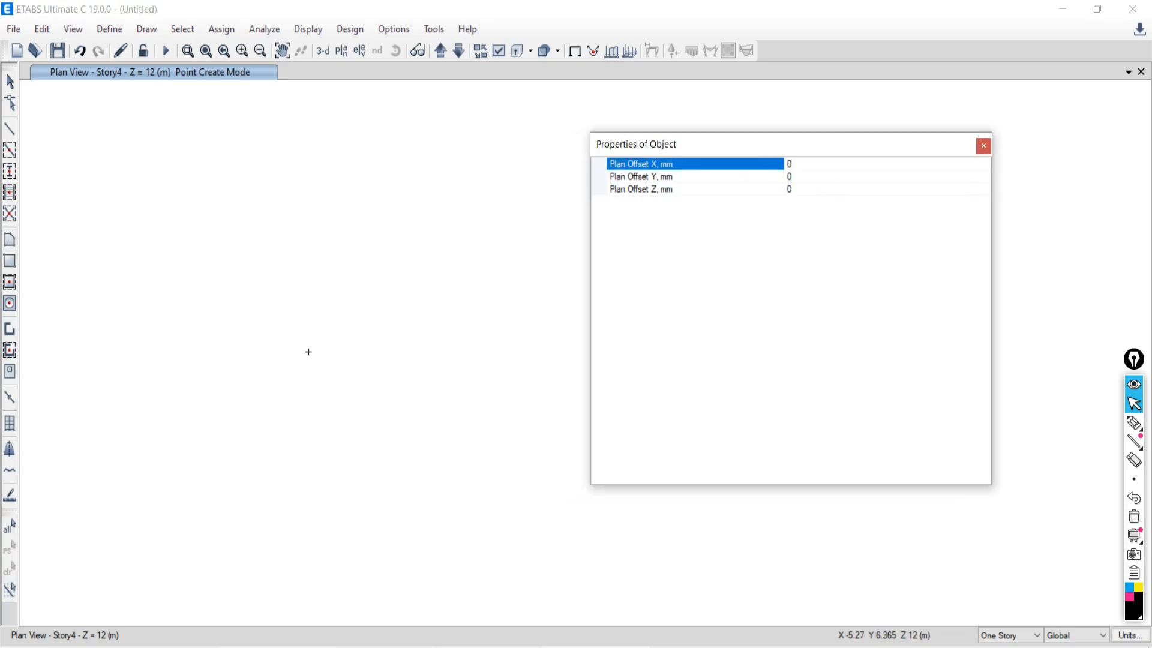
Step: Switch to the Offset Point Method PDF, pen a line from (0,0) to a circled (2,0), write 2000, and return to ETABS
{"action": "key", "text": "alt+Tab"}
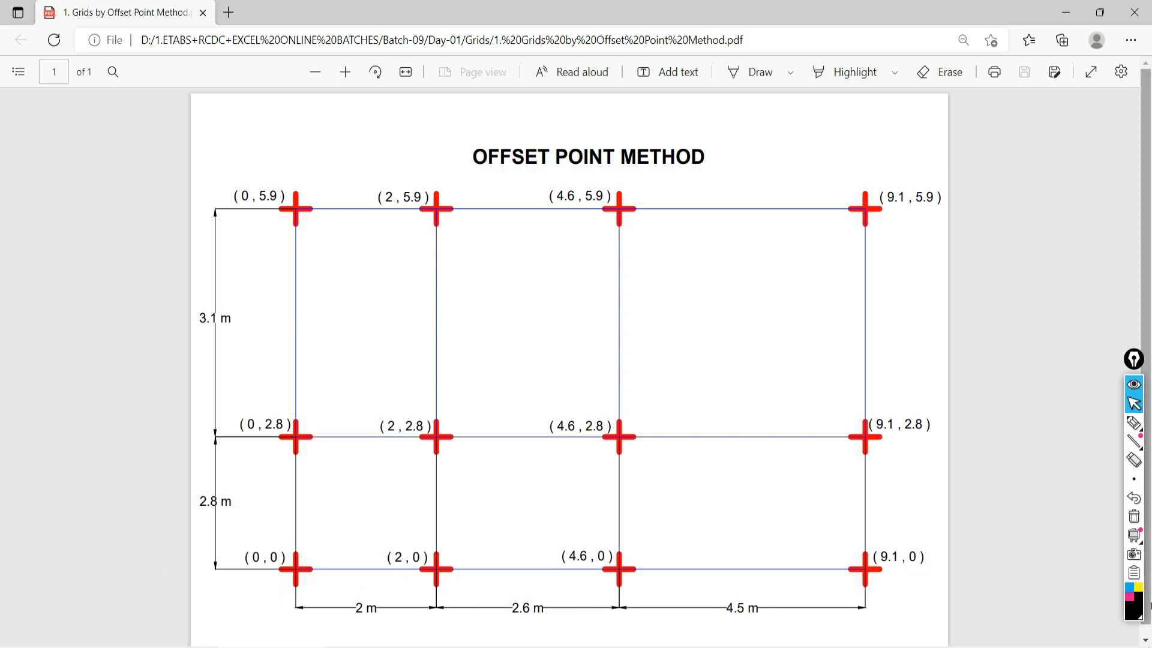
{"action": "left_click", "coordinate": [1131, 426]}
{"action": "mouse_move", "coordinate": [311, 567]}
{"action": "left_mouse_down"}
{"action": "mouse_move", "coordinate": [392, 558]}
{"action": "mouse_move", "coordinate": [435, 573]}
{"action": "mouse_move", "coordinate": [427, 531]}
{"action": "mouse_move", "coordinate": [414, 561]}
{"action": "mouse_move", "coordinate": [403, 547]}
{"action": "mouse_move", "coordinate": [385, 567]}
{"action": "mouse_move", "coordinate": [415, 572]}
{"action": "mouse_move", "coordinate": [414, 552]}
{"action": "left_mouse_up"}
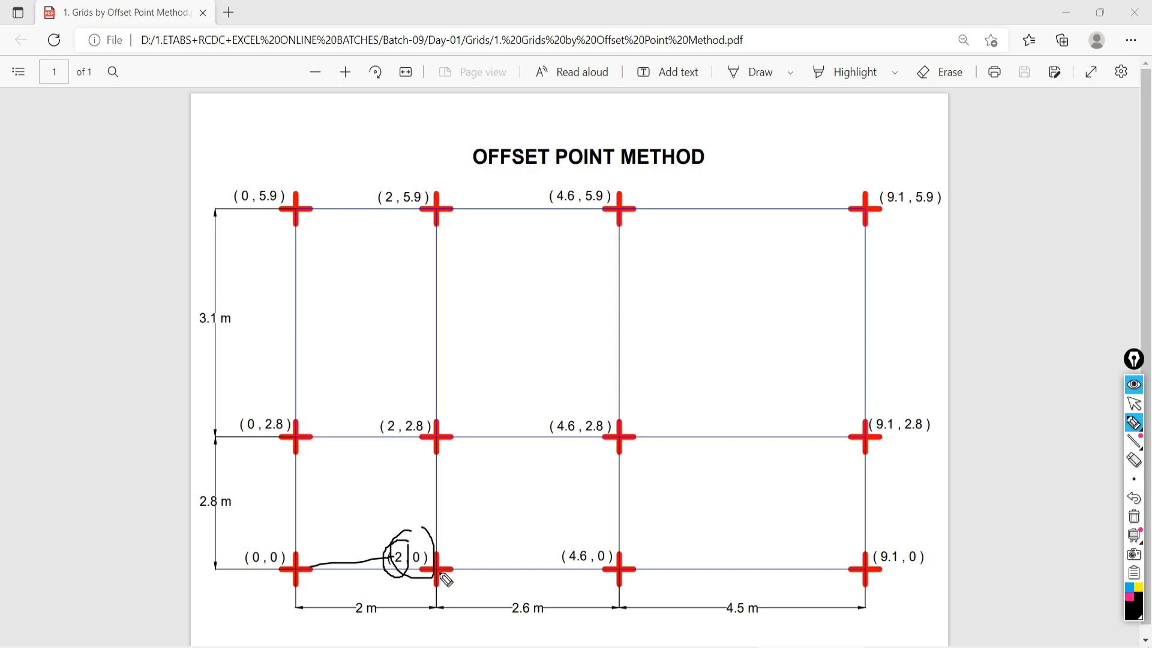
{"action": "mouse_move", "coordinate": [459, 508]}
{"action": "left_mouse_down"}
{"action": "mouse_move", "coordinate": [468, 521]}
{"action": "mouse_move", "coordinate": [560, 507]}
{"action": "left_mouse_up"}
{"action": "left_click", "coordinate": [1133, 404]}
{"action": "key", "text": "alt+Tab"}
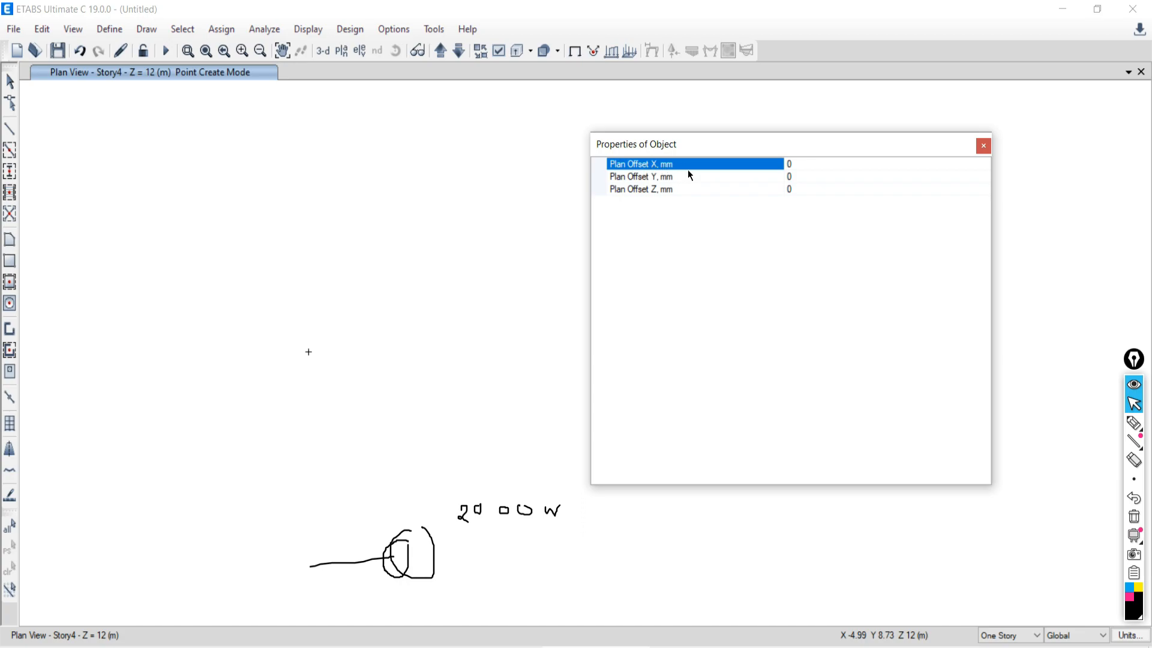
Step: Set Plan Offset X to 2000 mm, place a second joint offset from the first, and compare it with the PDF layout
{"action": "type", "text": "2000"}
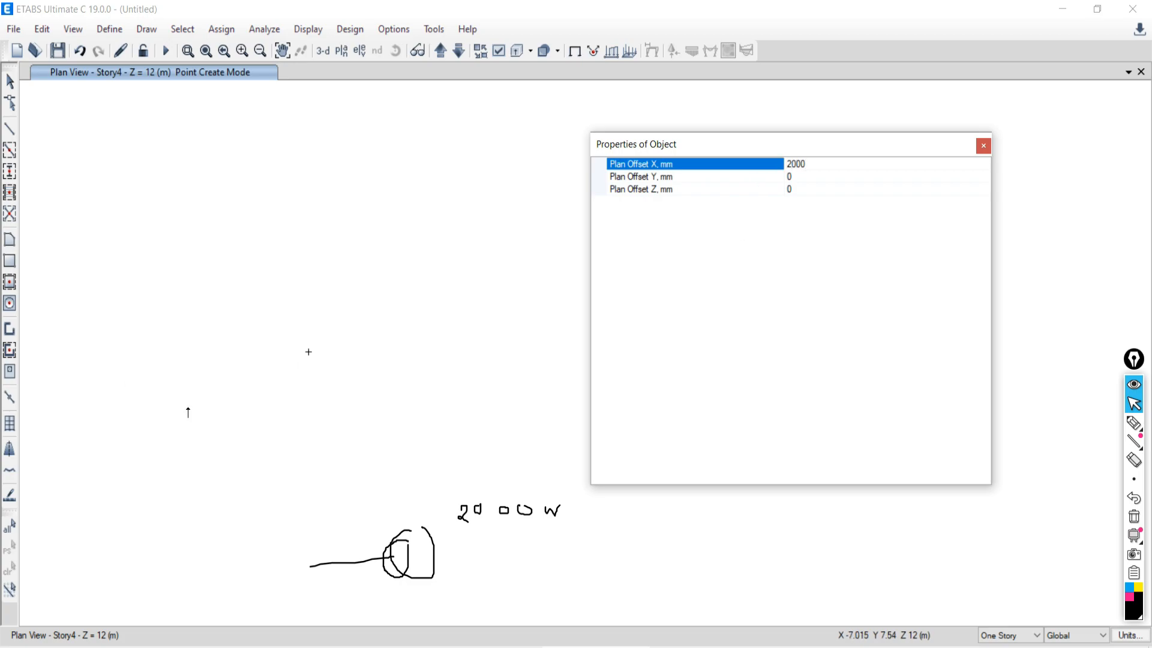
{"action": "left_click", "coordinate": [308, 356]}
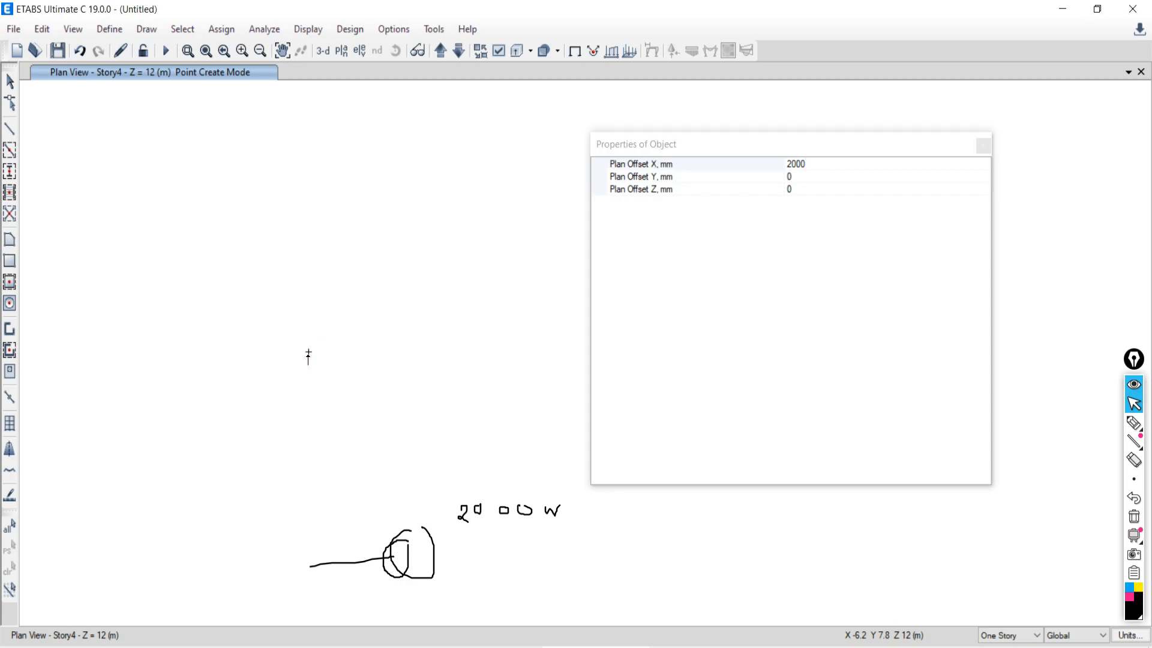
{"action": "left_click", "coordinate": [724, 150]}
{"action": "left_click_drag", "start_coordinate": [724, 150], "coordinate": [585, 126]}
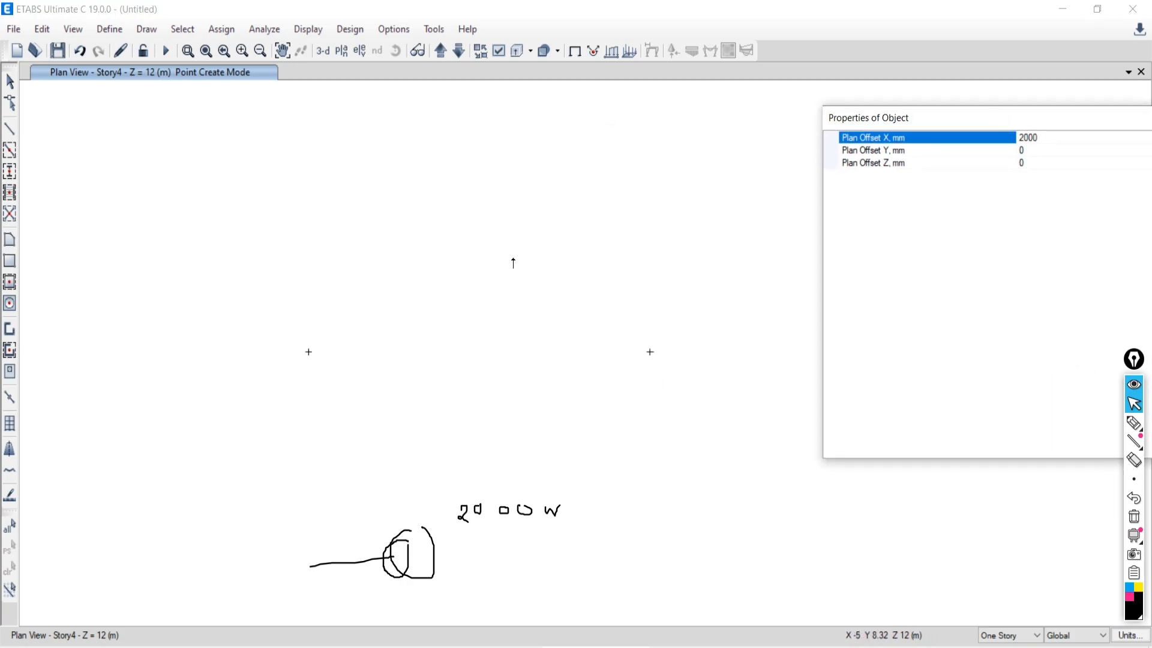
{"action": "key", "text": "alt+Tab"}
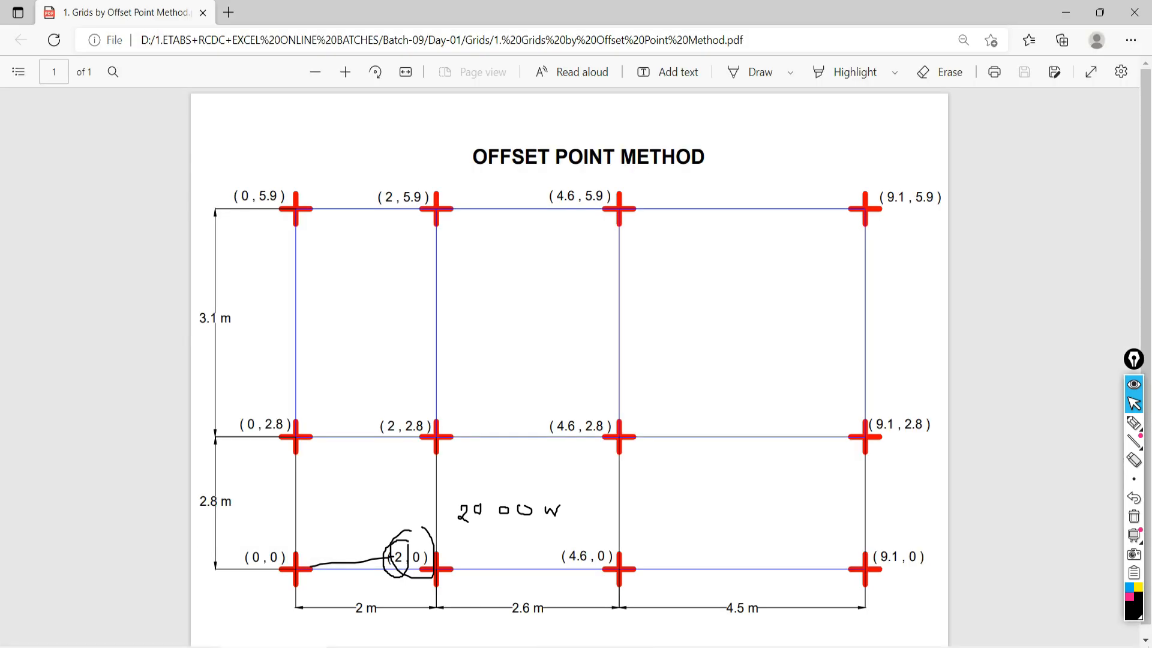
{"action": "key", "text": "alt+Tab"}
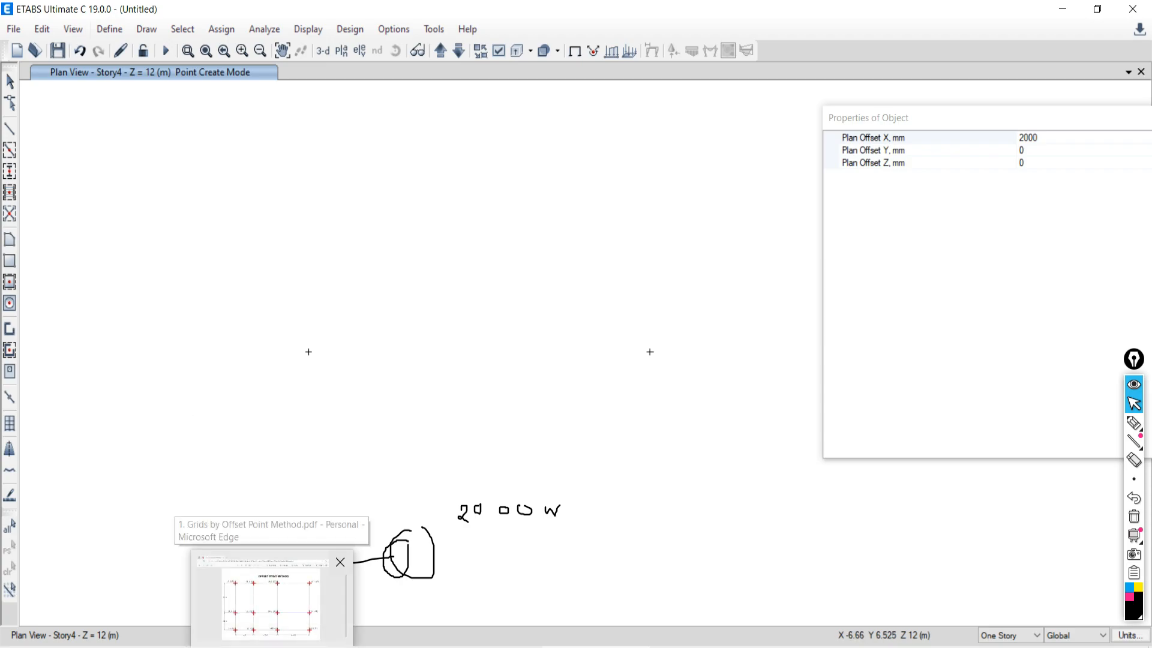
Step: Close the joint properties window, undo both placed joints, and clear the pen marks
{"action": "double_click", "coordinate": [925, 114]}
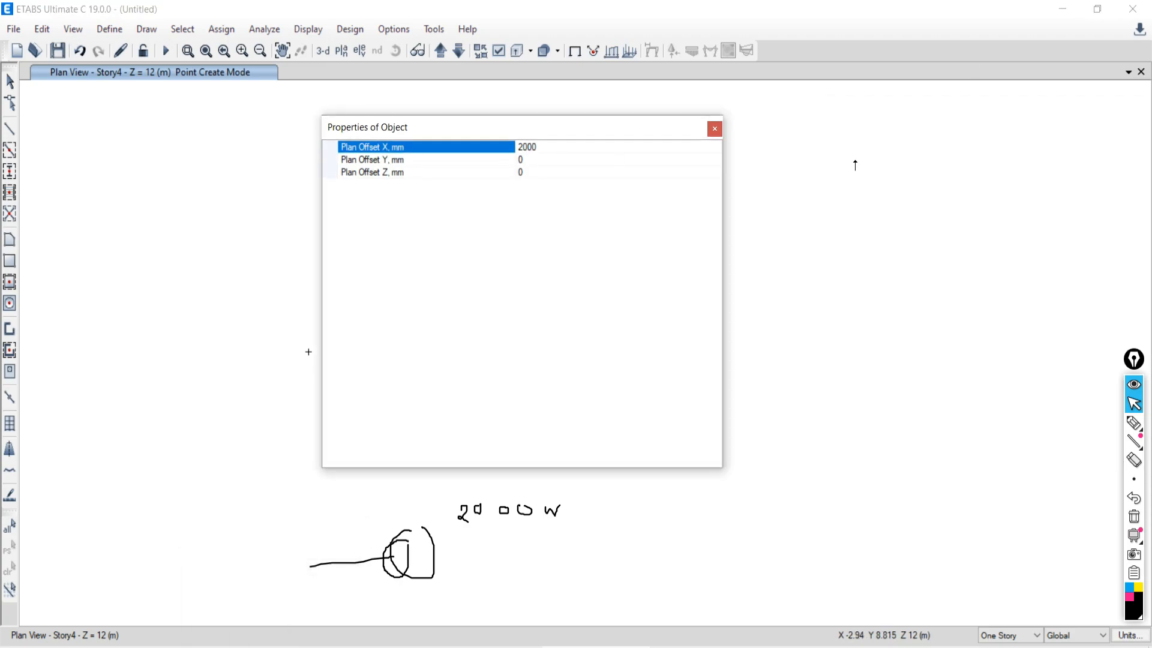
{"action": "left_click", "coordinate": [713, 131]}
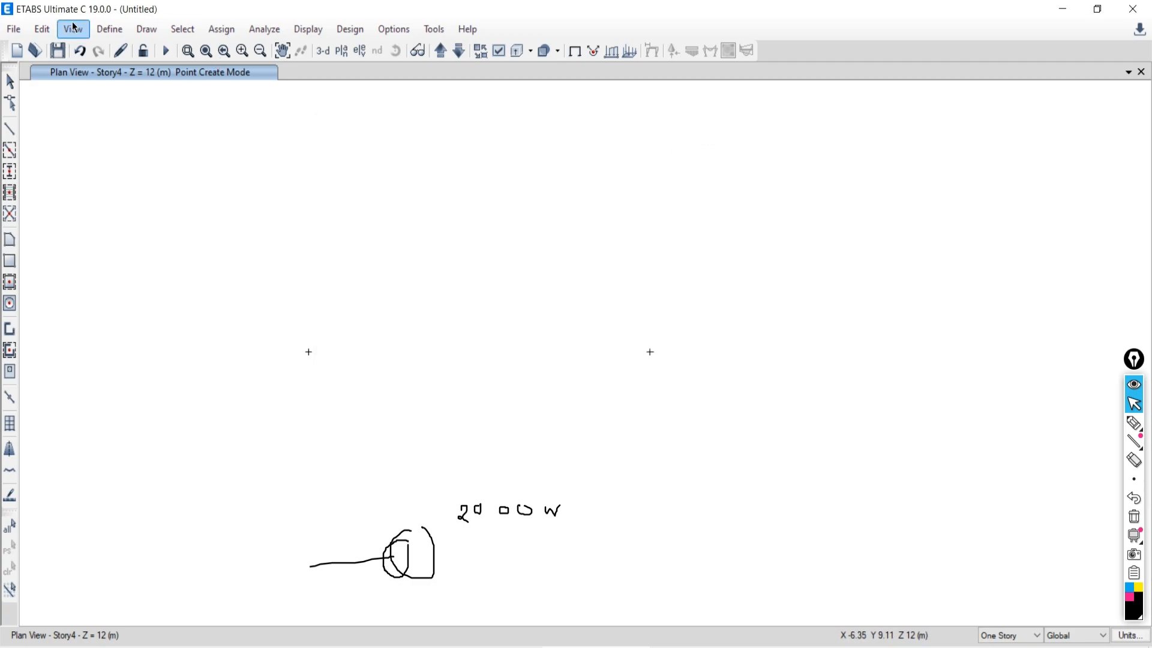
{"action": "left_click", "coordinate": [78, 54]}
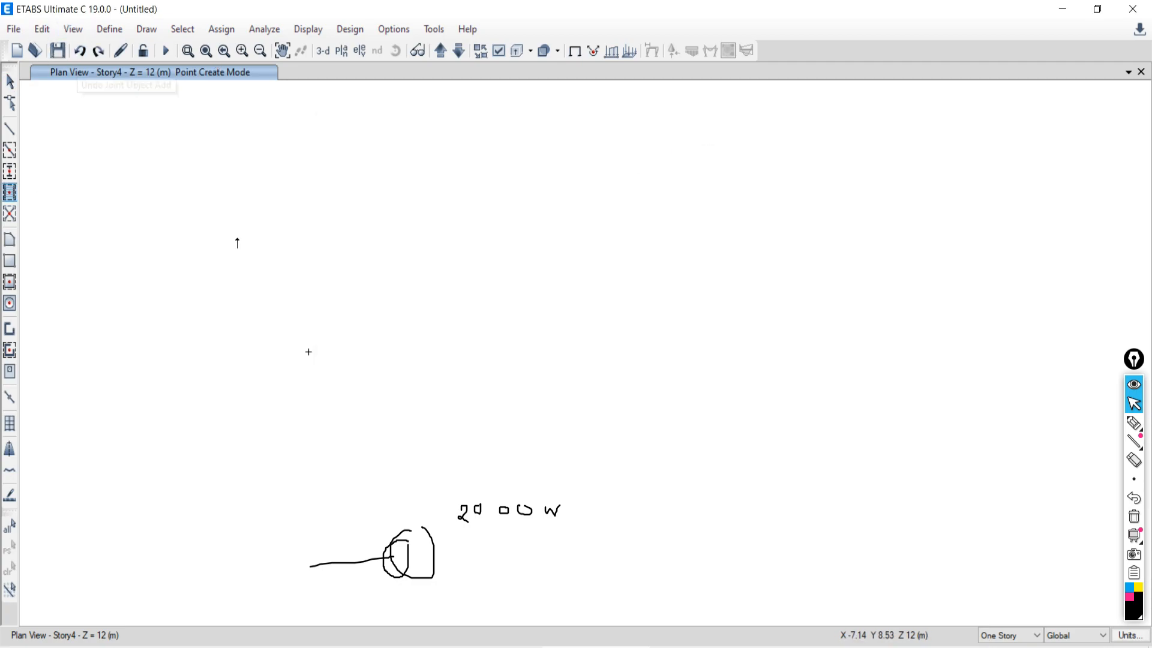
{"action": "left_click", "coordinate": [78, 50]}
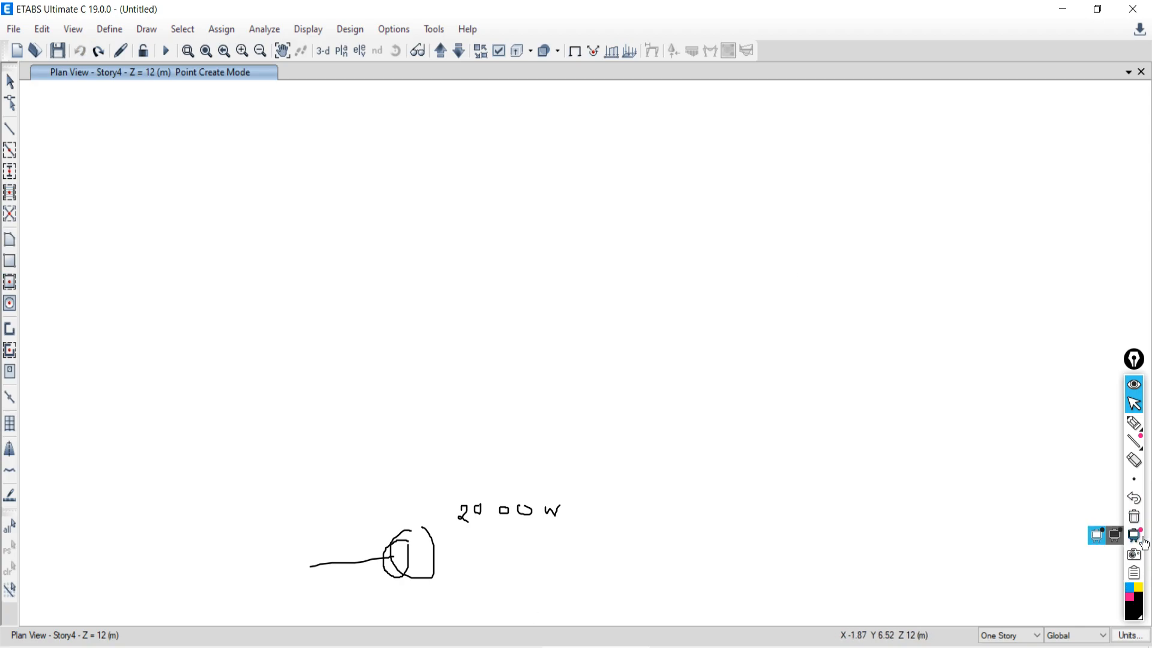
{"action": "left_click", "coordinate": [1133, 518]}
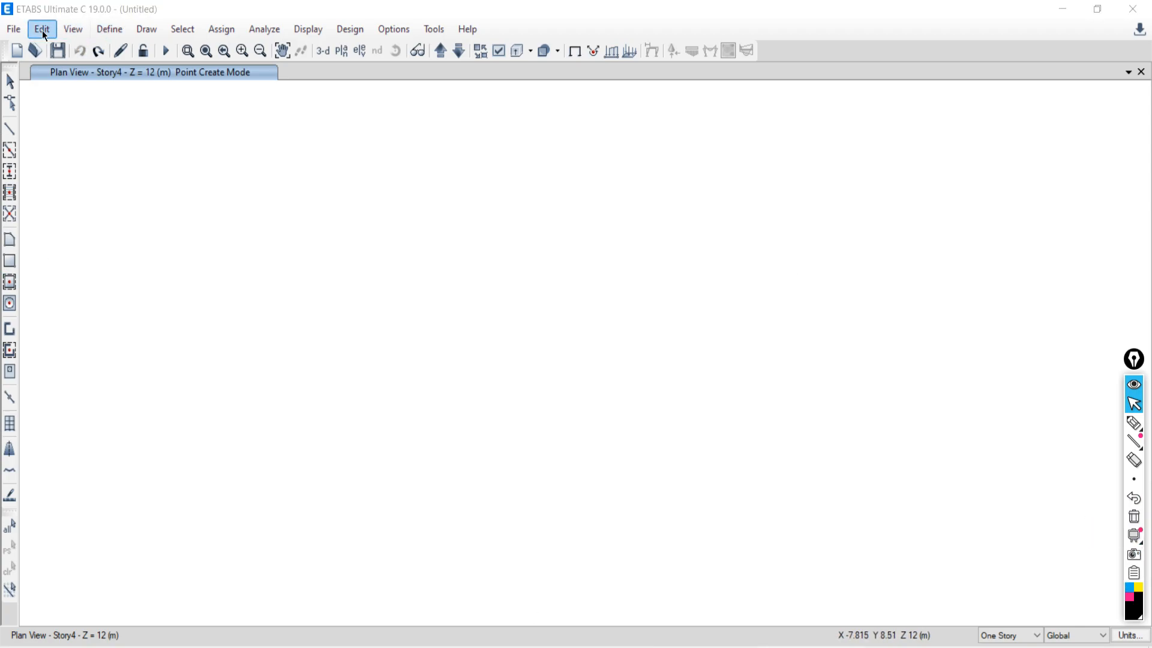
{"action": "left_click", "coordinate": [146, 30]}
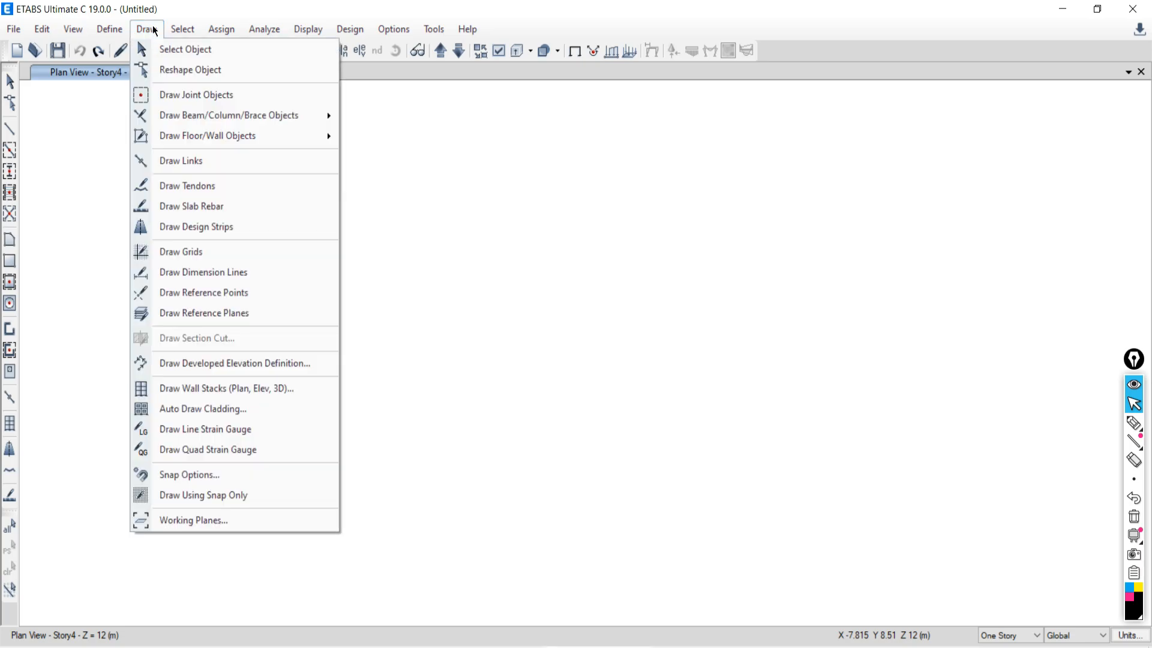
{"action": "left_click", "coordinate": [198, 95]}
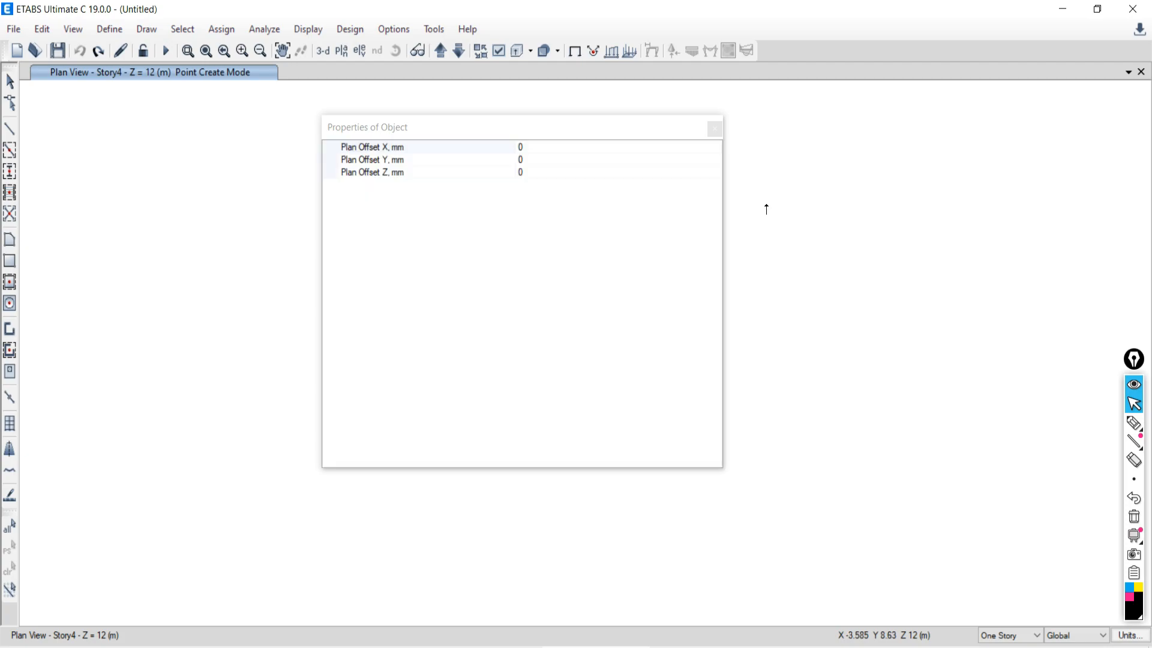
{"action": "left_click_drag", "start_coordinate": [557, 127], "coordinate": [747, 121]}
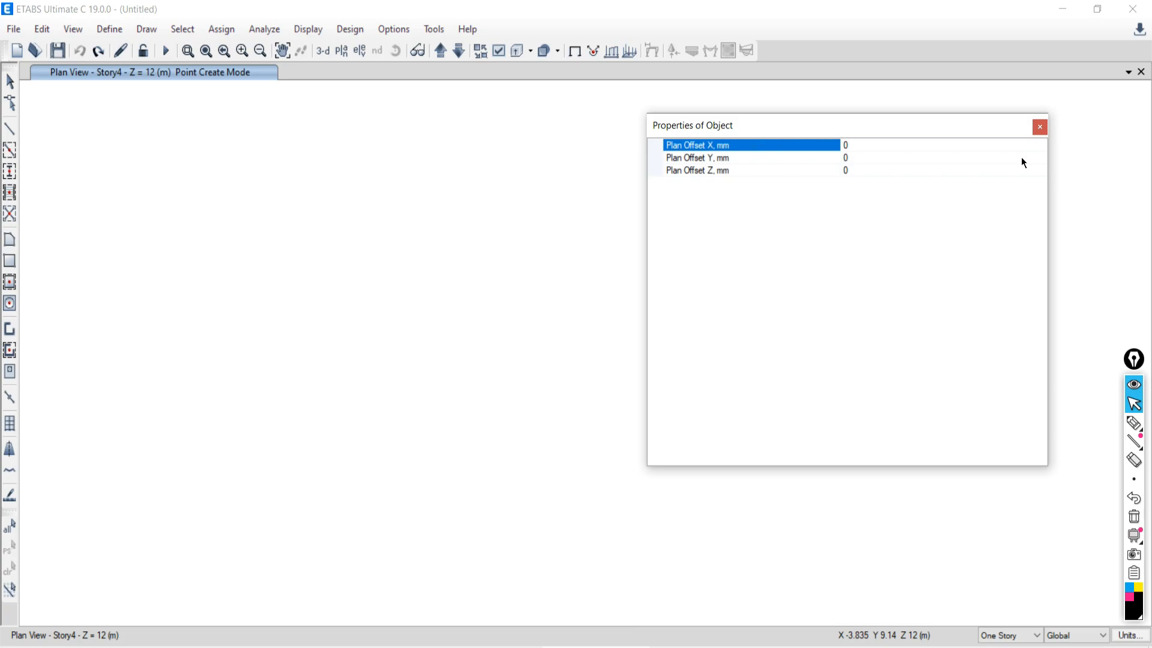
{"action": "left_click", "coordinate": [1041, 127]}
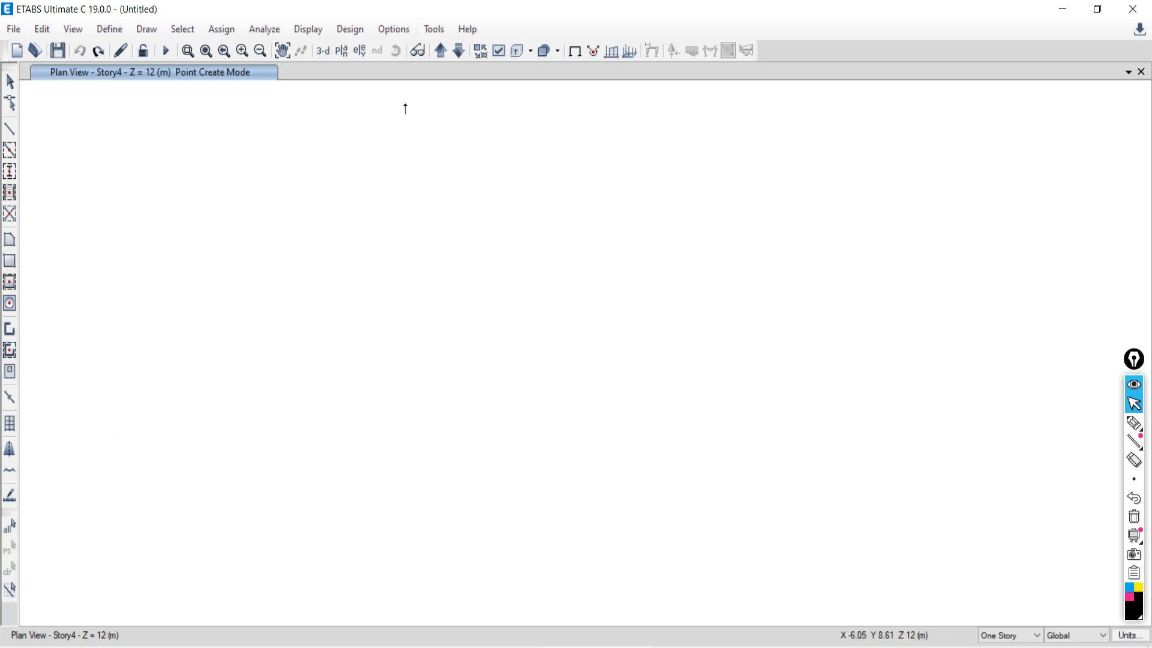
Step: Show the Model Explorer beside the plan view
{"action": "left_click", "coordinate": [392, 30]}
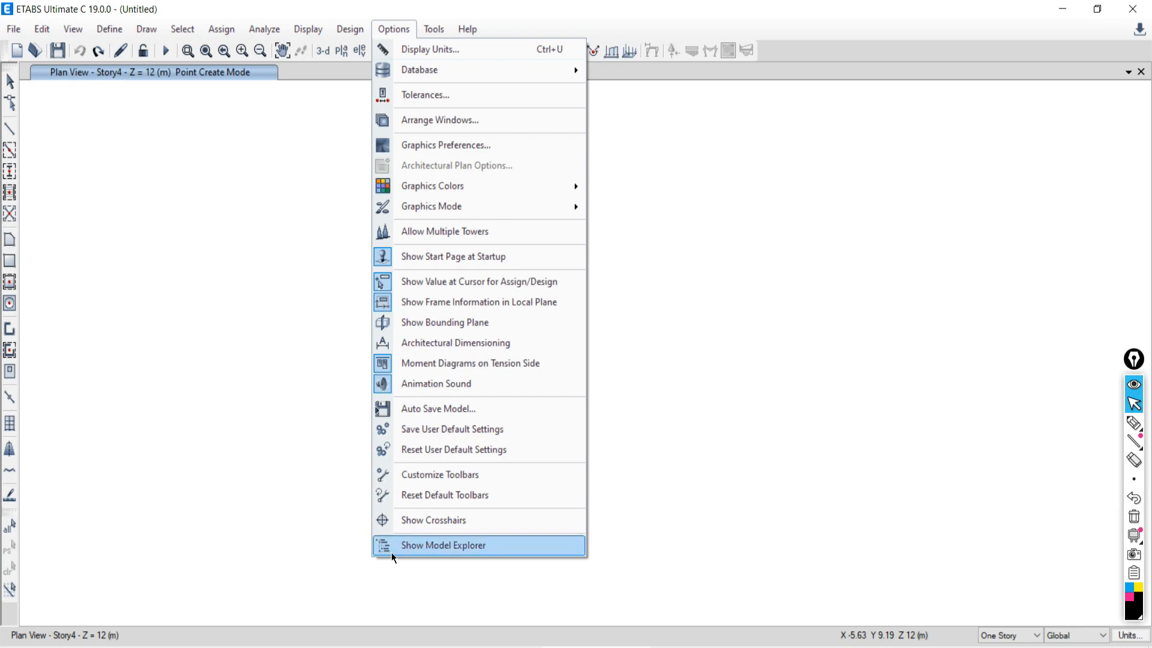
{"action": "left_click", "coordinate": [445, 547]}
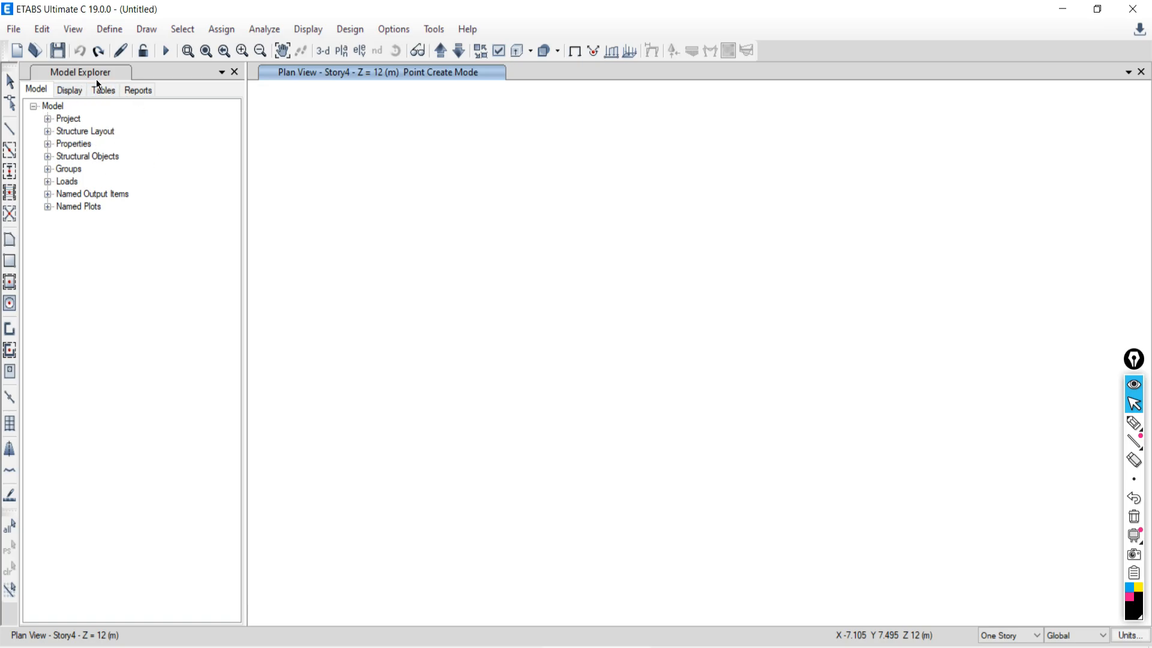
Step: Close the Model Explorer and the docked joint properties pane so the plan view fills the window
{"action": "left_click", "coordinate": [146, 29]}
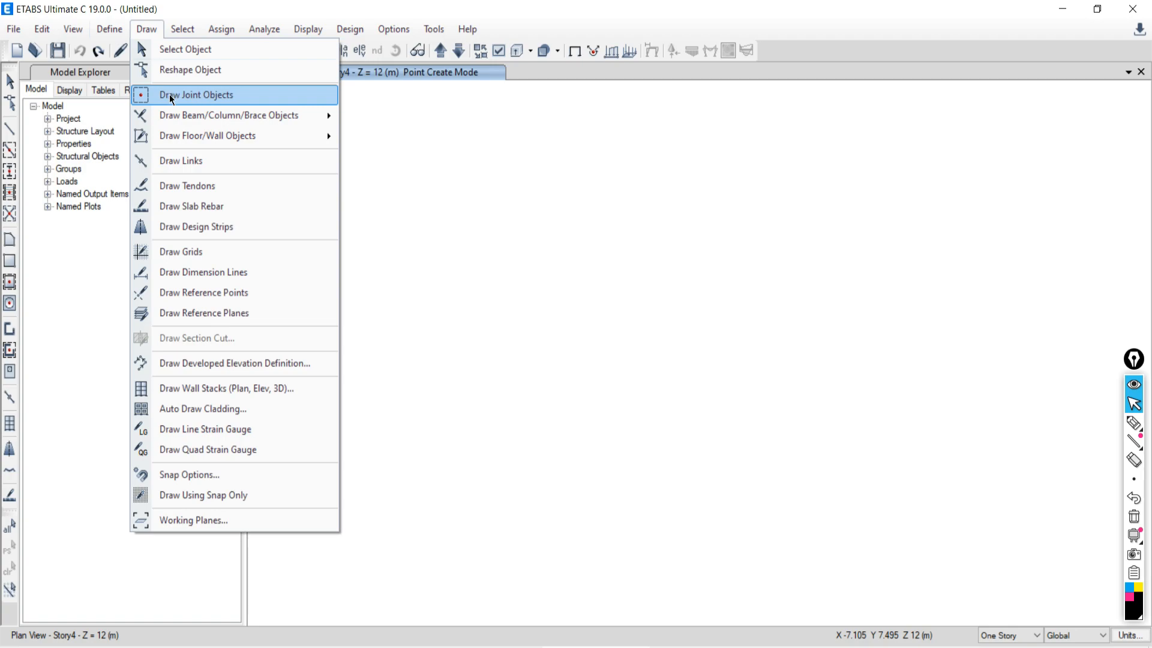
{"action": "left_click", "coordinate": [171, 97]}
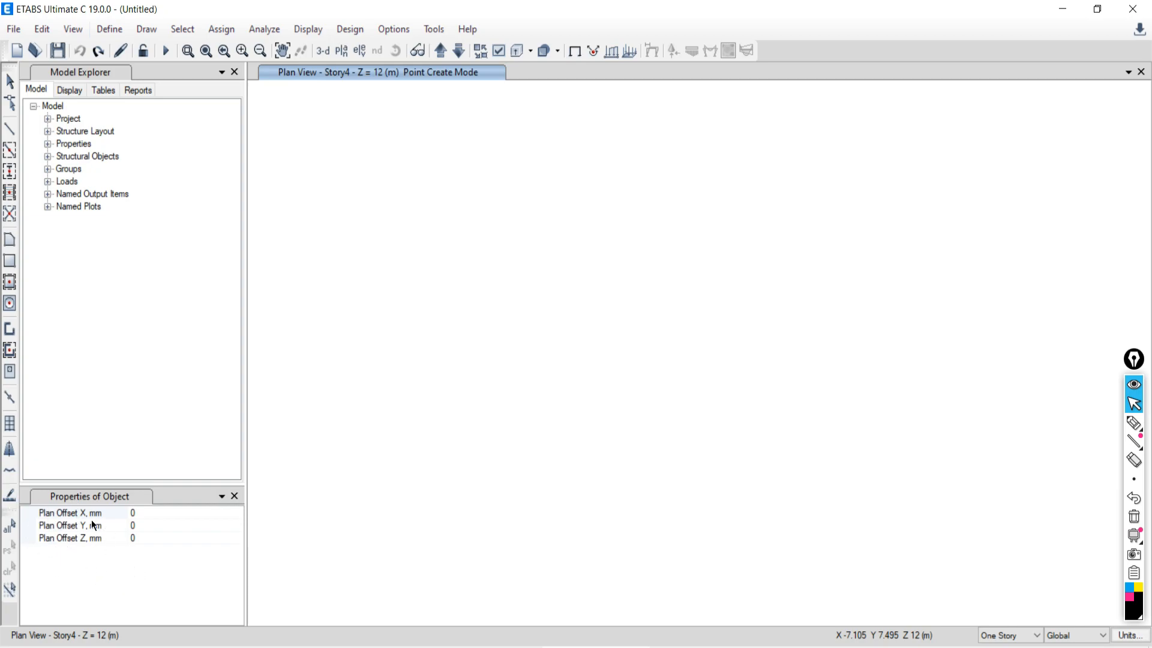
{"action": "left_click", "coordinate": [234, 72]}
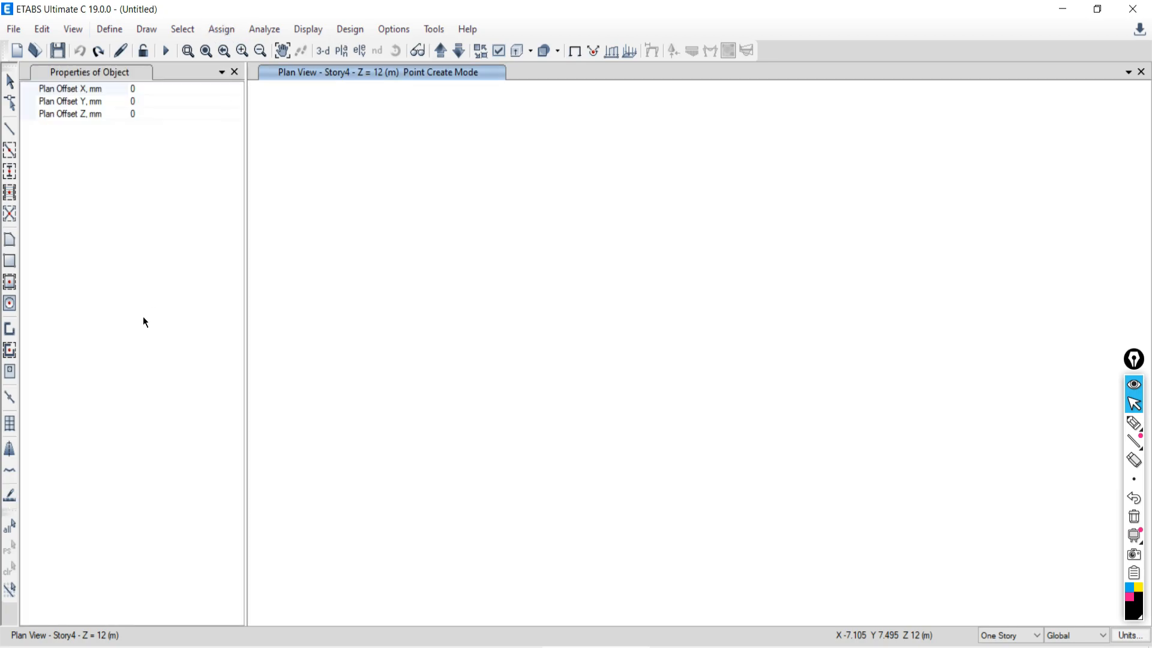
{"action": "left_click", "coordinate": [234, 72]}
{"action": "left_click", "coordinate": [148, 31]}
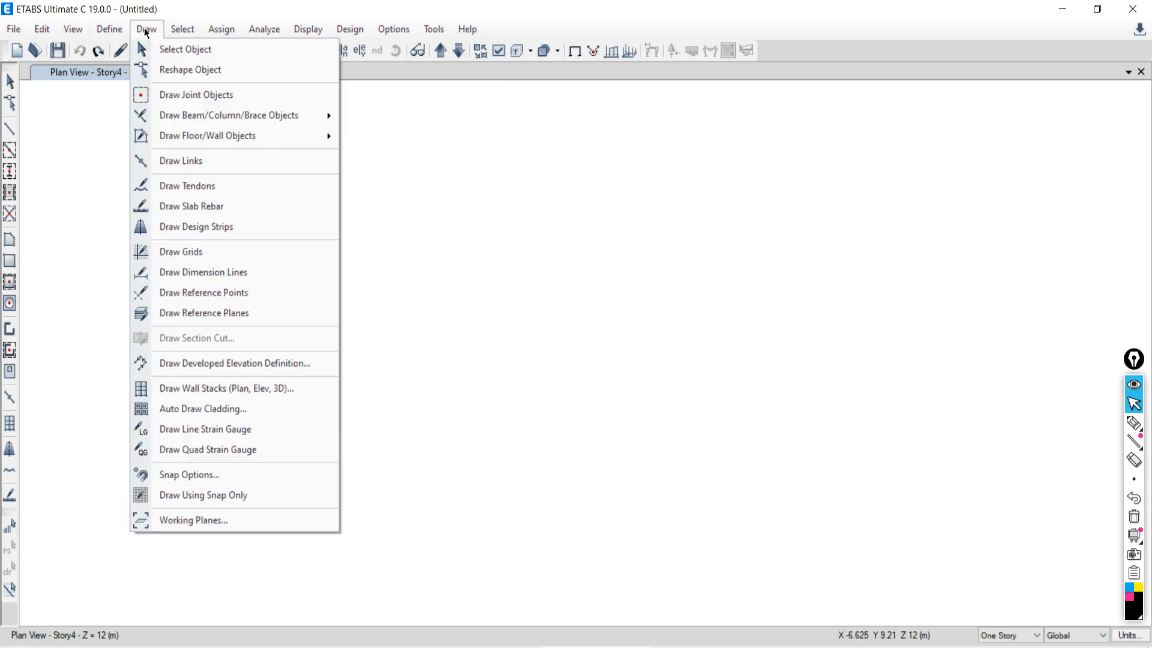
{"action": "left_click", "coordinate": [176, 97]}
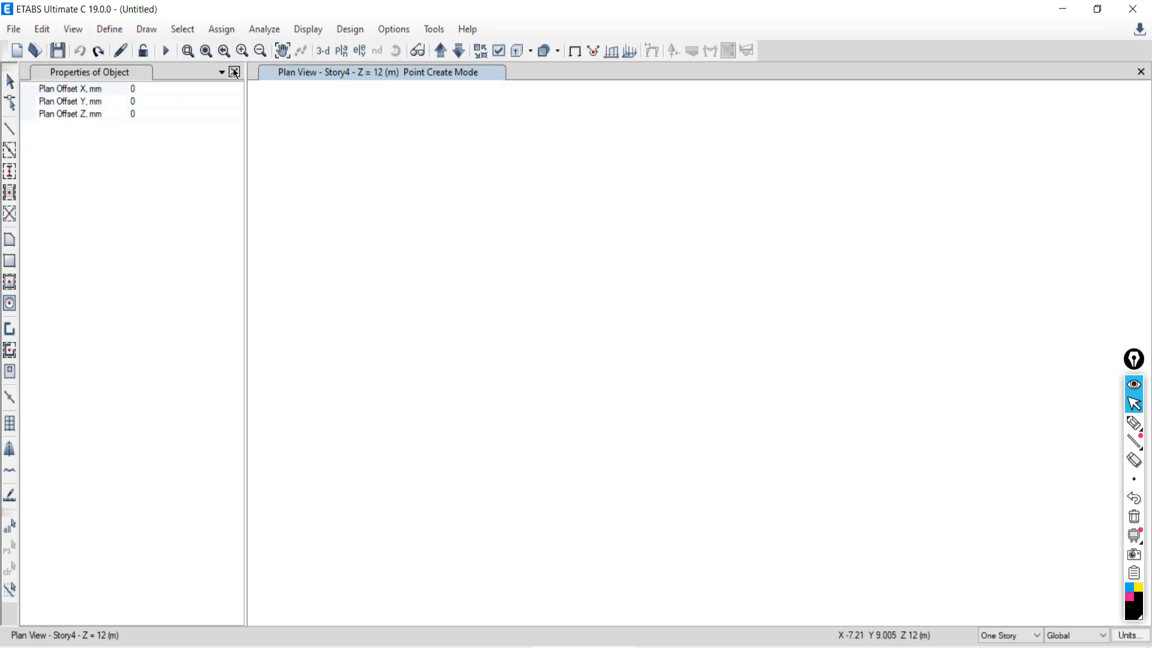
{"action": "left_click", "coordinate": [234, 72]}
{"action": "left_click", "coordinate": [150, 31]}
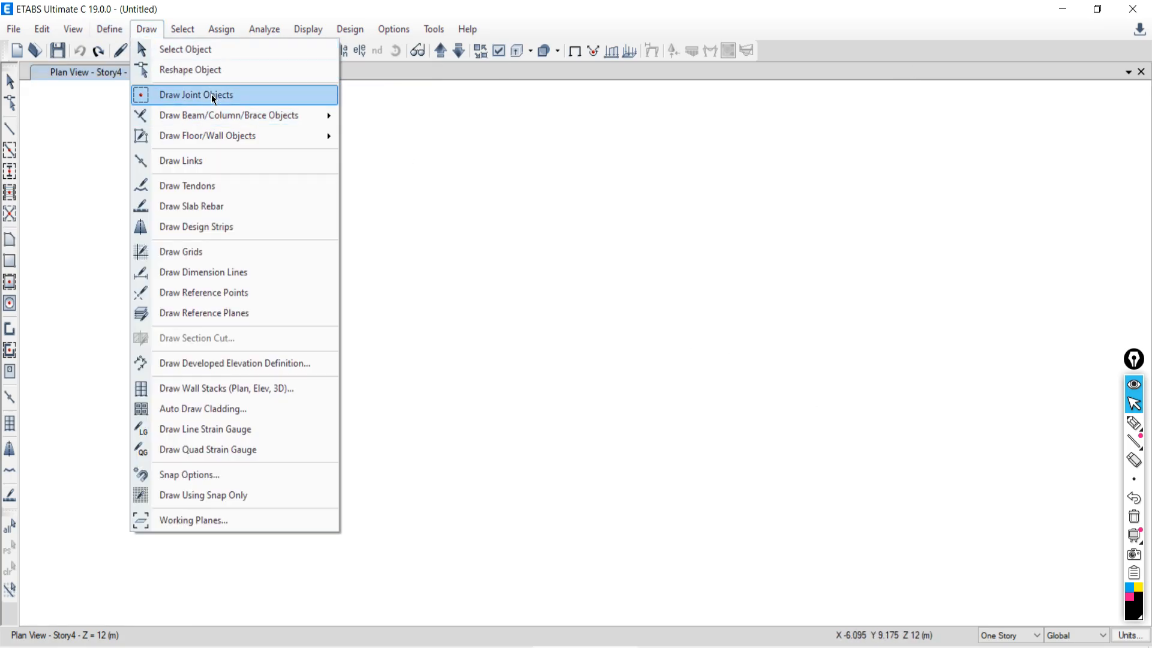
{"action": "left_click", "coordinate": [414, 65]}
{"action": "left_click", "coordinate": [625, 288]}
{"action": "left_click", "coordinate": [8, 83]}
{"action": "left_click", "coordinate": [76, 55]}
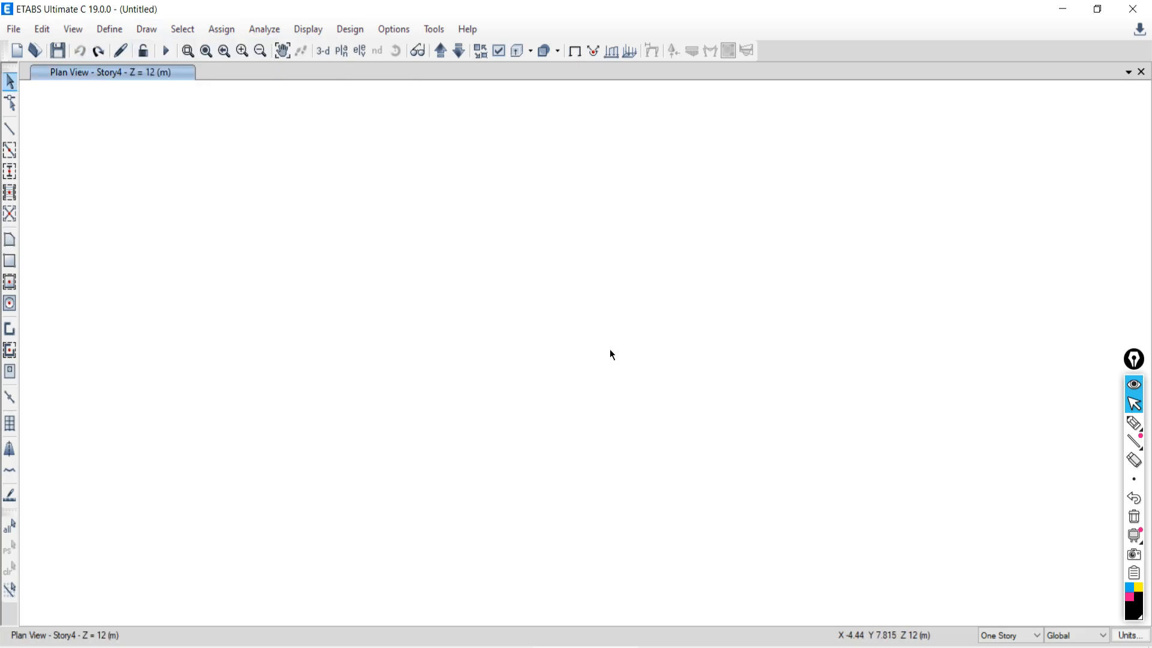
{"action": "right_click", "coordinate": [487, 239]}
{"action": "left_click", "coordinate": [391, 283]}
{"action": "left_click", "coordinate": [147, 28]}
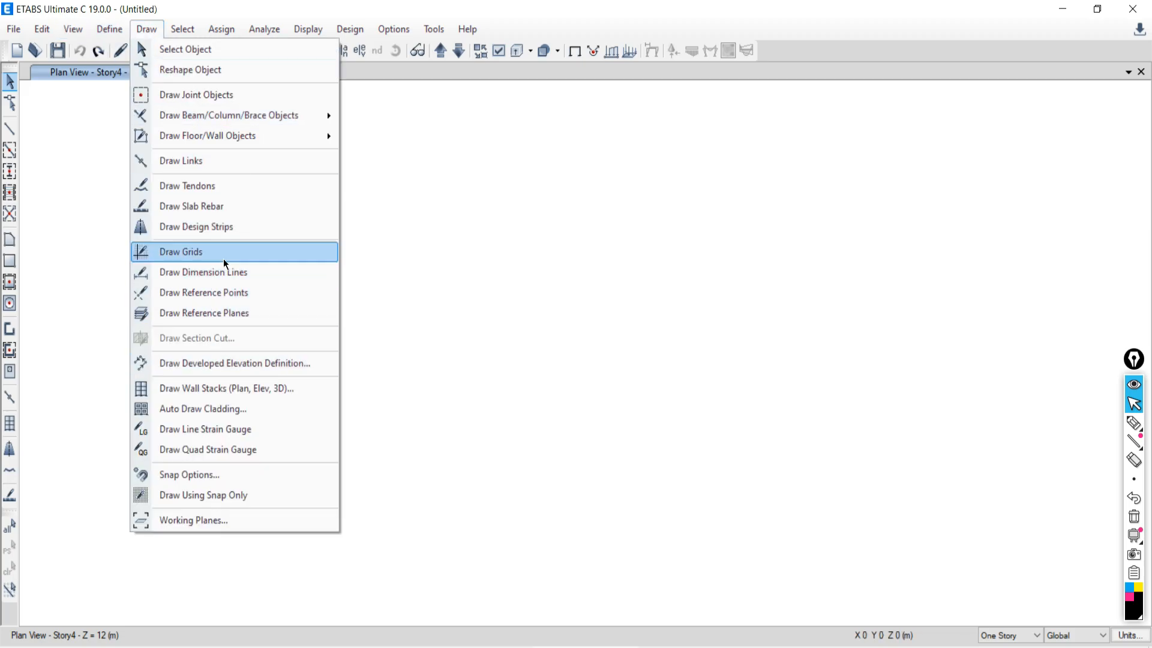
{"action": "left_click", "coordinate": [174, 96]}
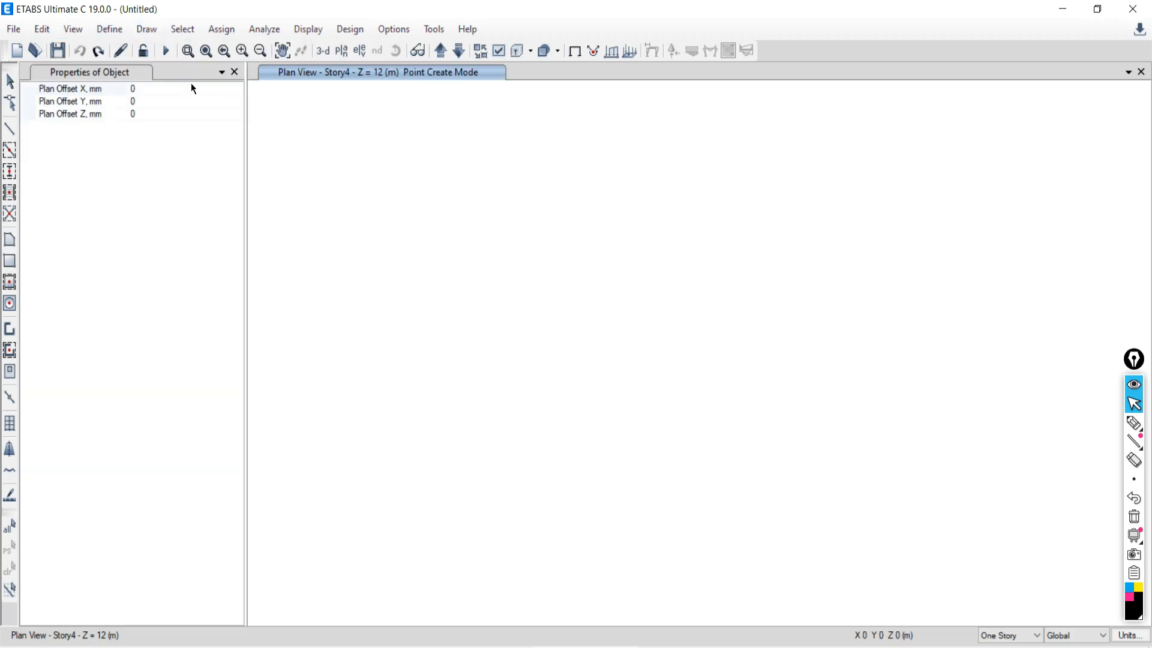
{"action": "left_click", "coordinate": [234, 73]}
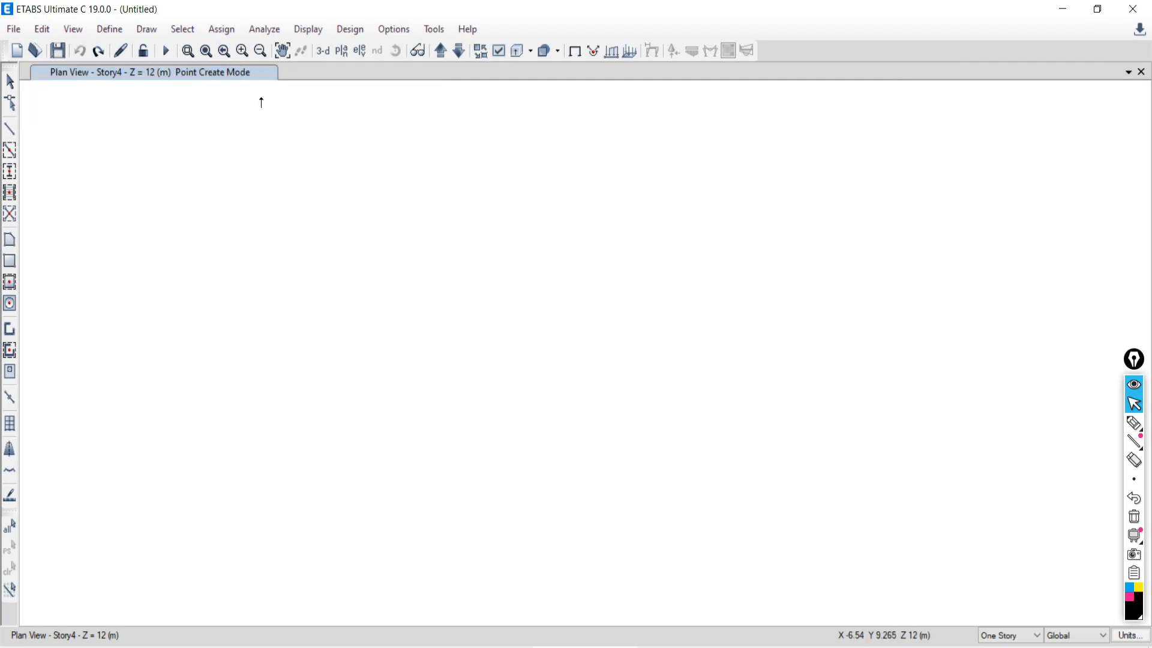
Step: Add a 3-D view, close the Story4 plan view, and switch the remaining view to the Story1 plan
{"action": "left_click", "coordinate": [1130, 72]}
{"action": "left_click", "coordinate": [972, 109]}
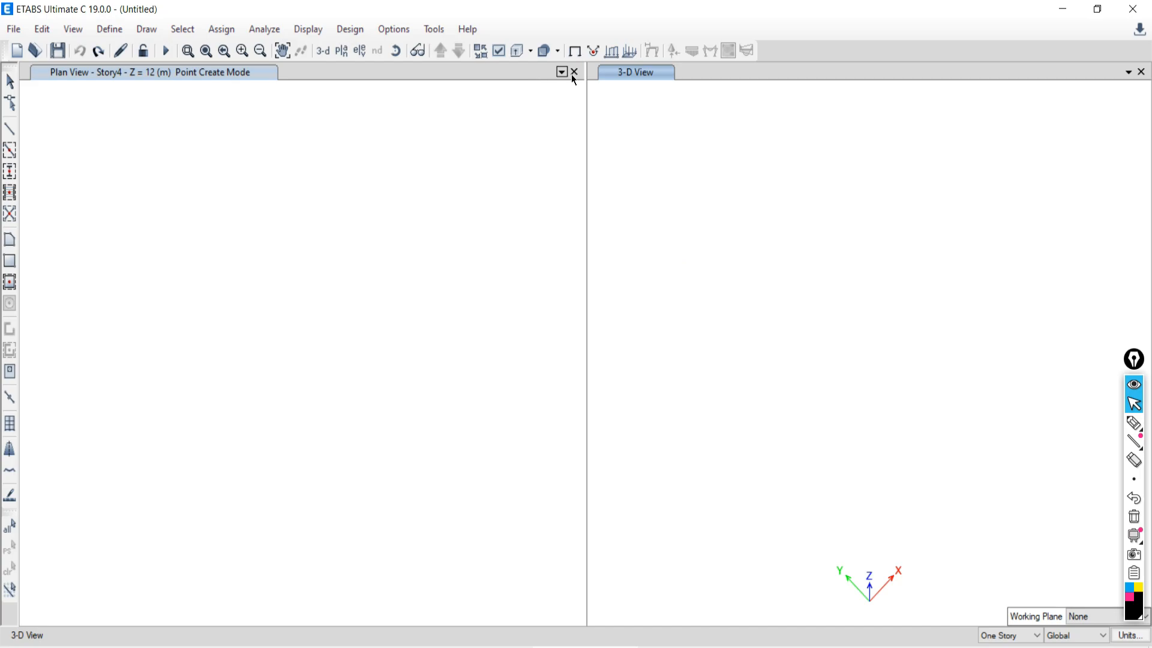
{"action": "left_click", "coordinate": [574, 72]}
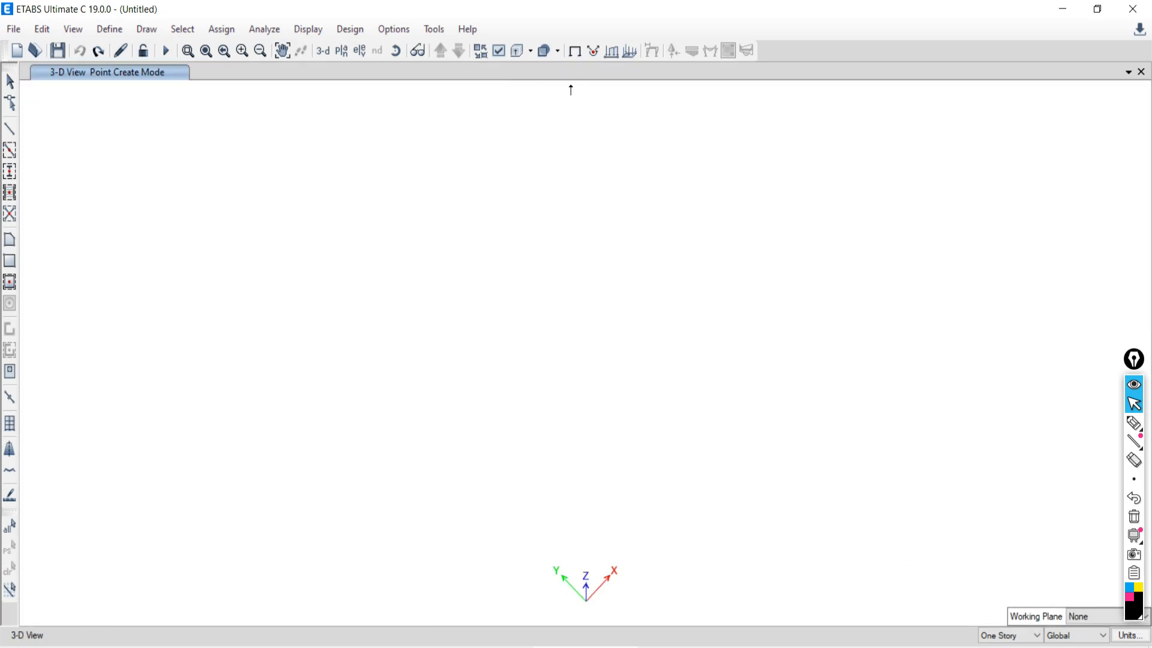
{"action": "left_click", "coordinate": [342, 50]}
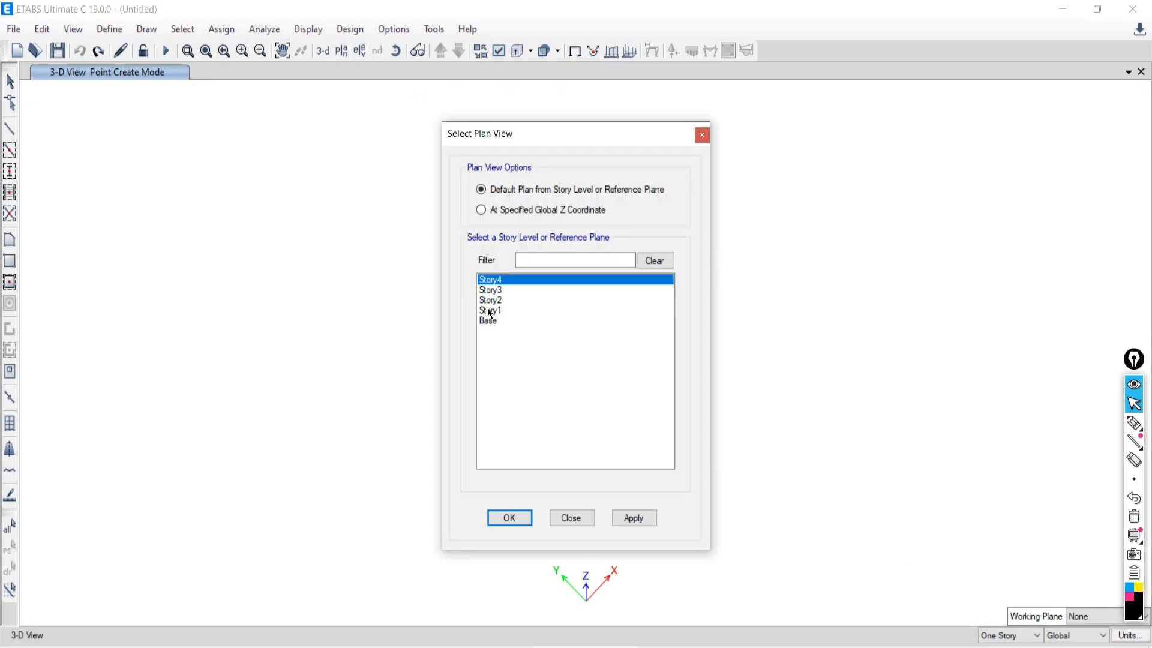
{"action": "left_click", "coordinate": [490, 311]}
{"action": "left_click", "coordinate": [633, 517]}
{"action": "left_click", "coordinate": [571, 519]}
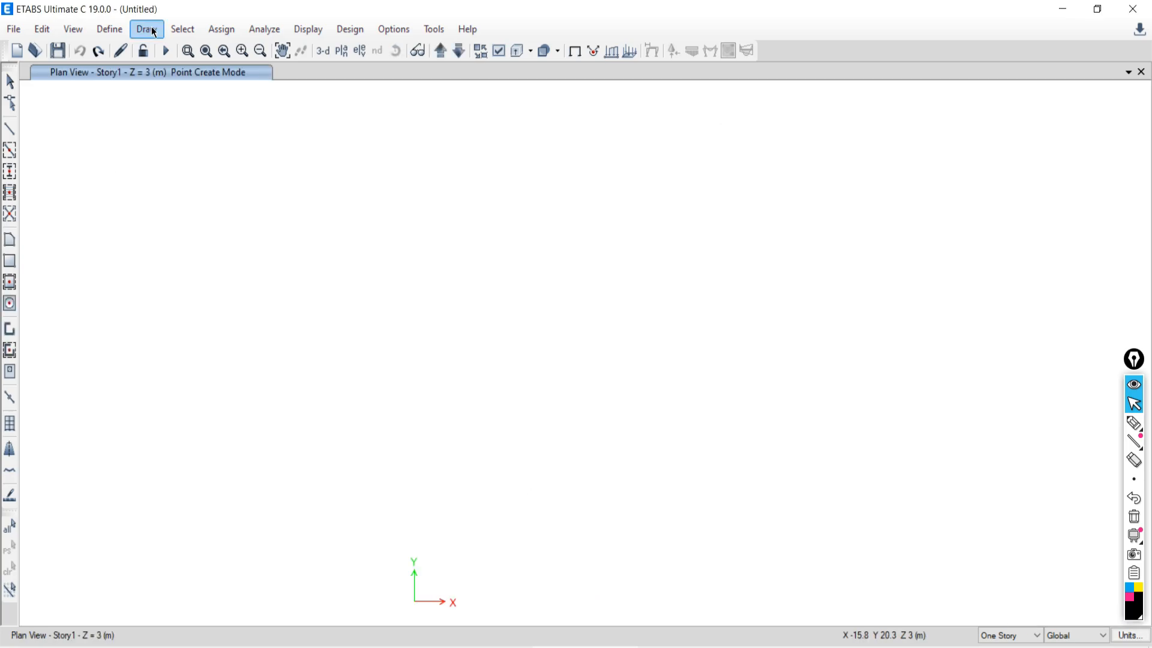
Step: Place a joint in the Story1 plan and a second joint with Plan Offset X of 2000 mm from it
{"action": "left_click", "coordinate": [146, 29]}
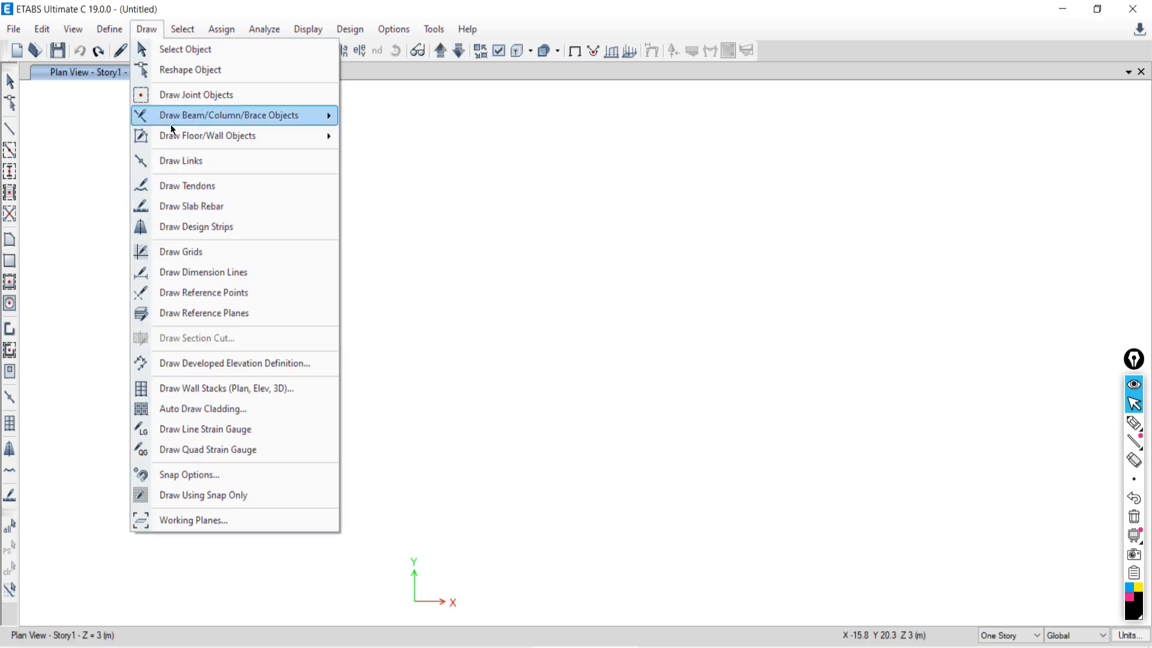
{"action": "left_click", "coordinate": [180, 94]}
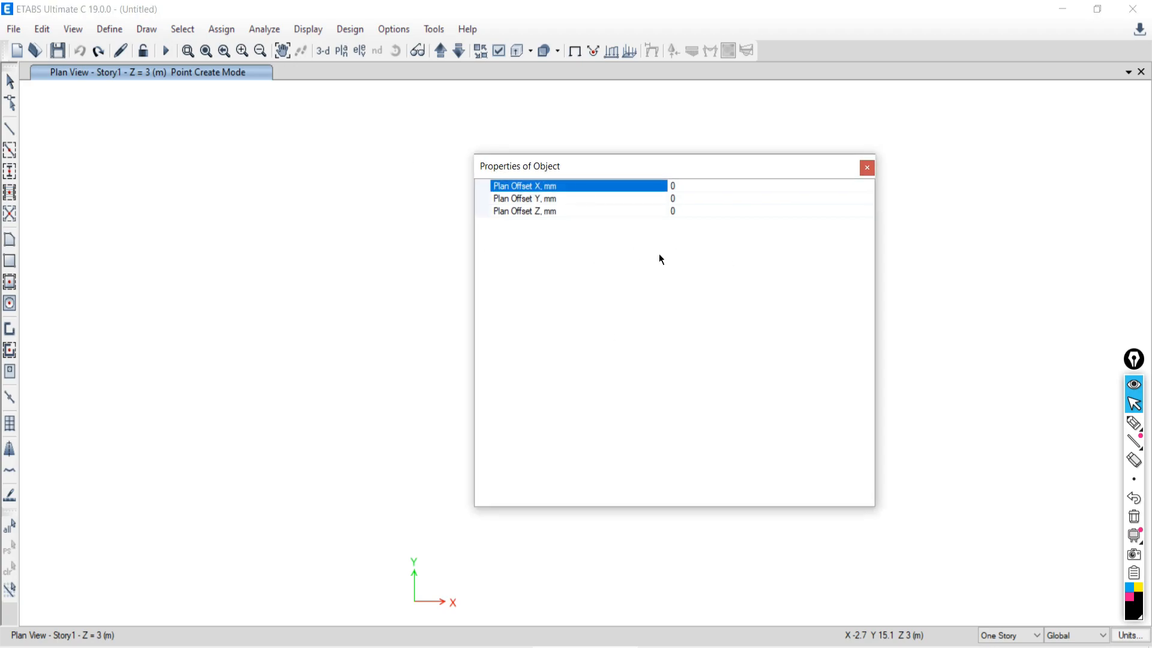
{"action": "left_click_drag", "start_coordinate": [622, 162], "coordinate": [847, 172]}
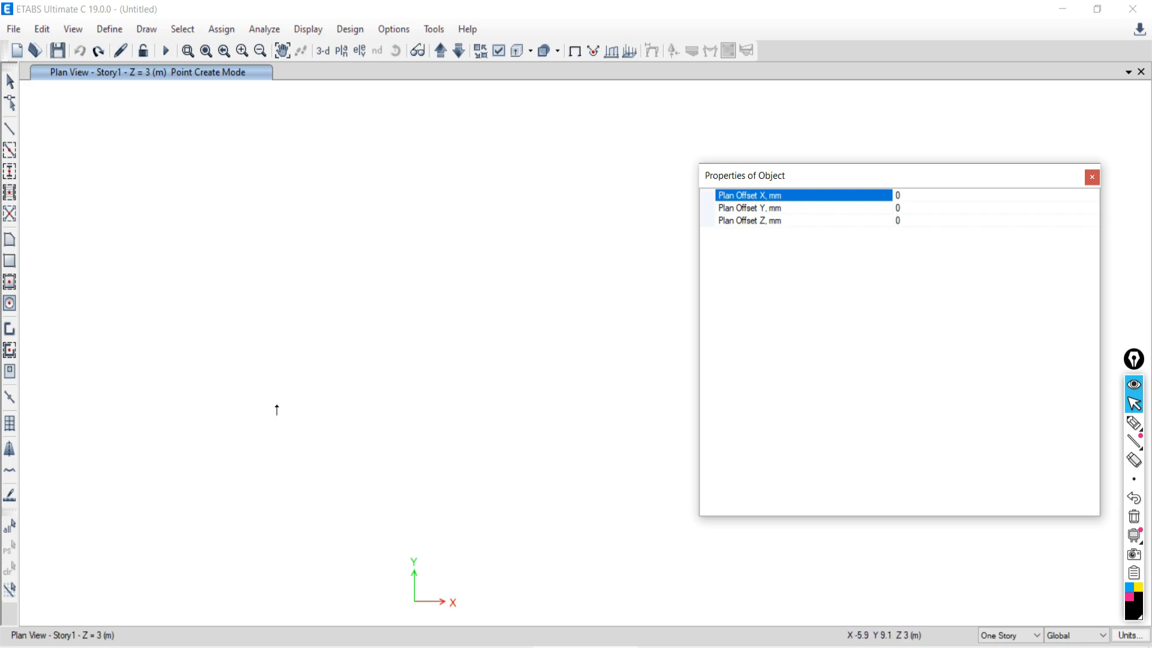
{"action": "left_click", "coordinate": [240, 391]}
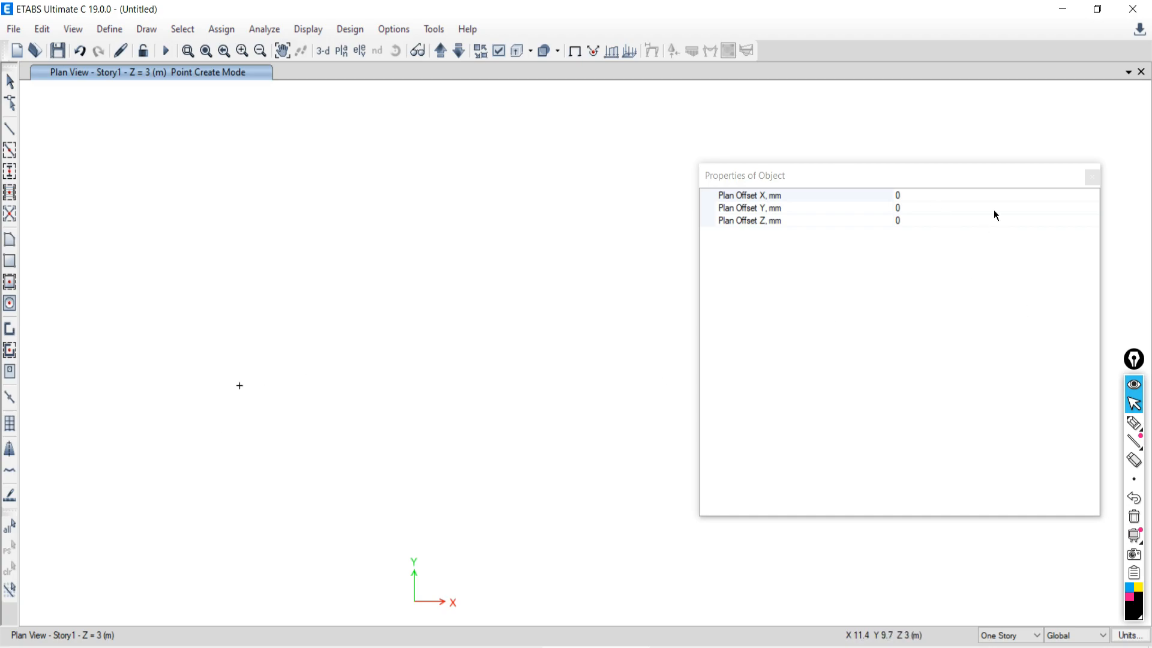
{"action": "left_click", "coordinate": [907, 196]}
{"action": "type", "text": "2000"}
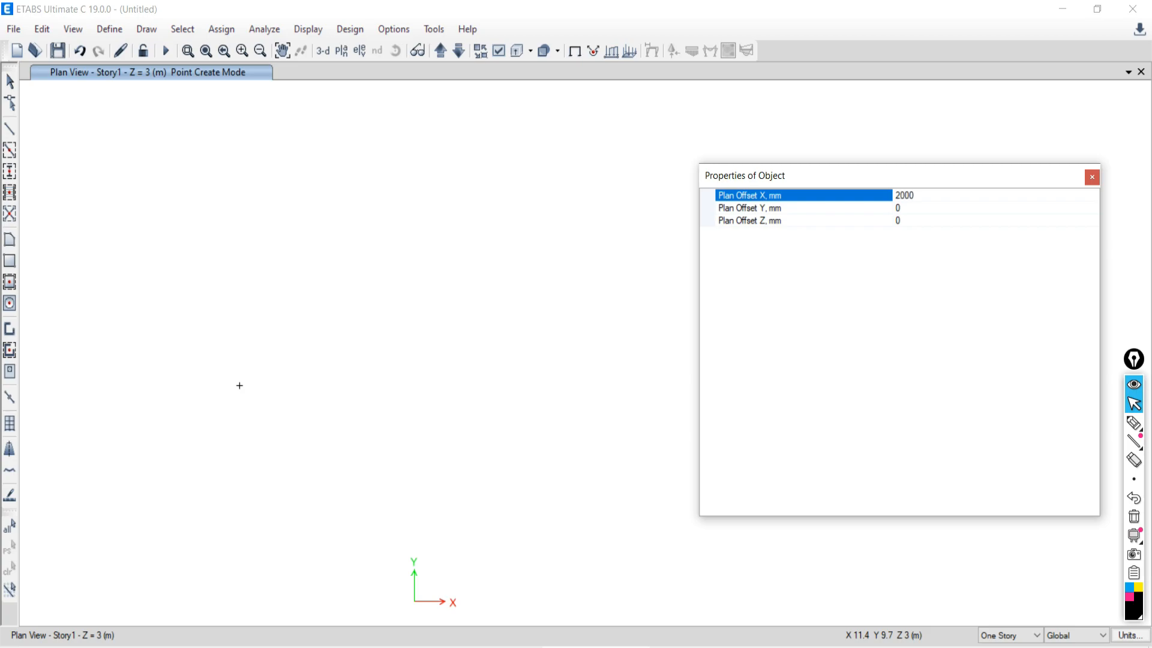
{"action": "left_click", "coordinate": [239, 385]}
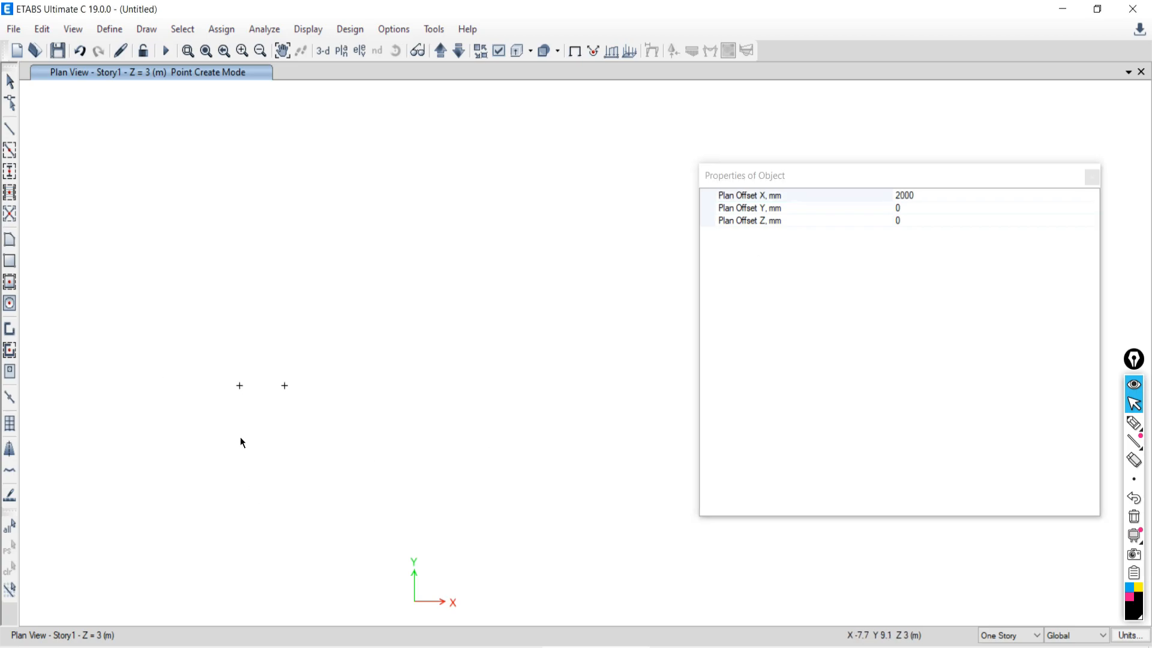
{"action": "scroll", "coordinate": [245, 392], "scroll_direction": "up", "scroll_amount": 3}
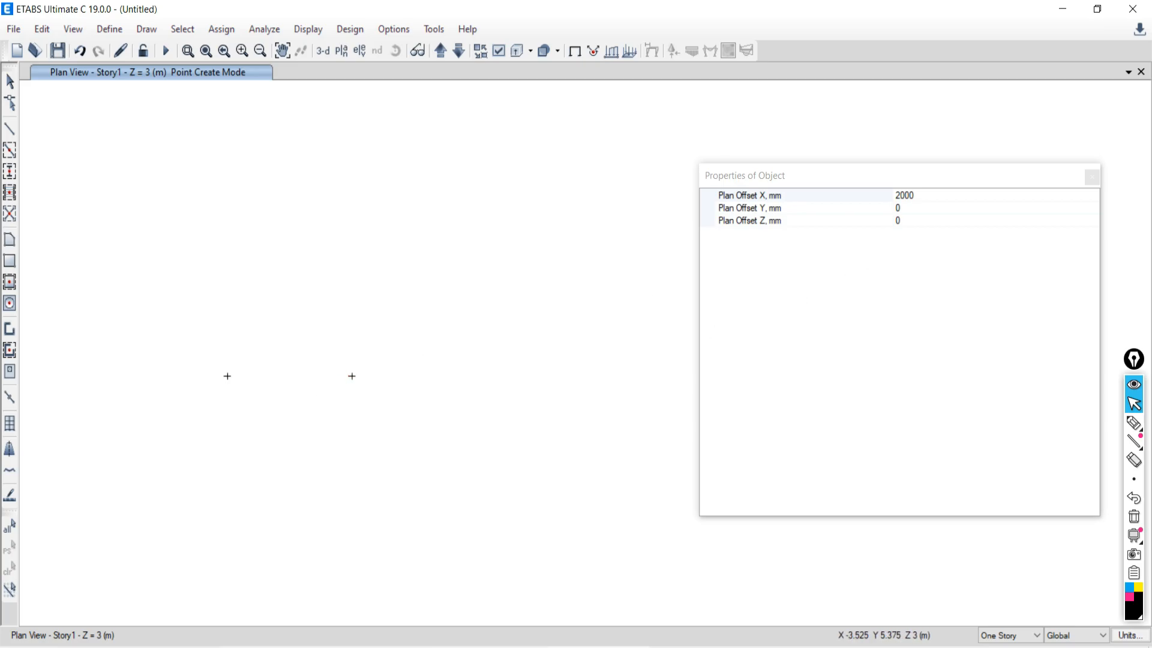
Step: Switch to the Offset Point Method PDF and circle the points (2,0), (0,0) and (4.6,0) with the pen
{"action": "key", "text": "alt+Tab"}
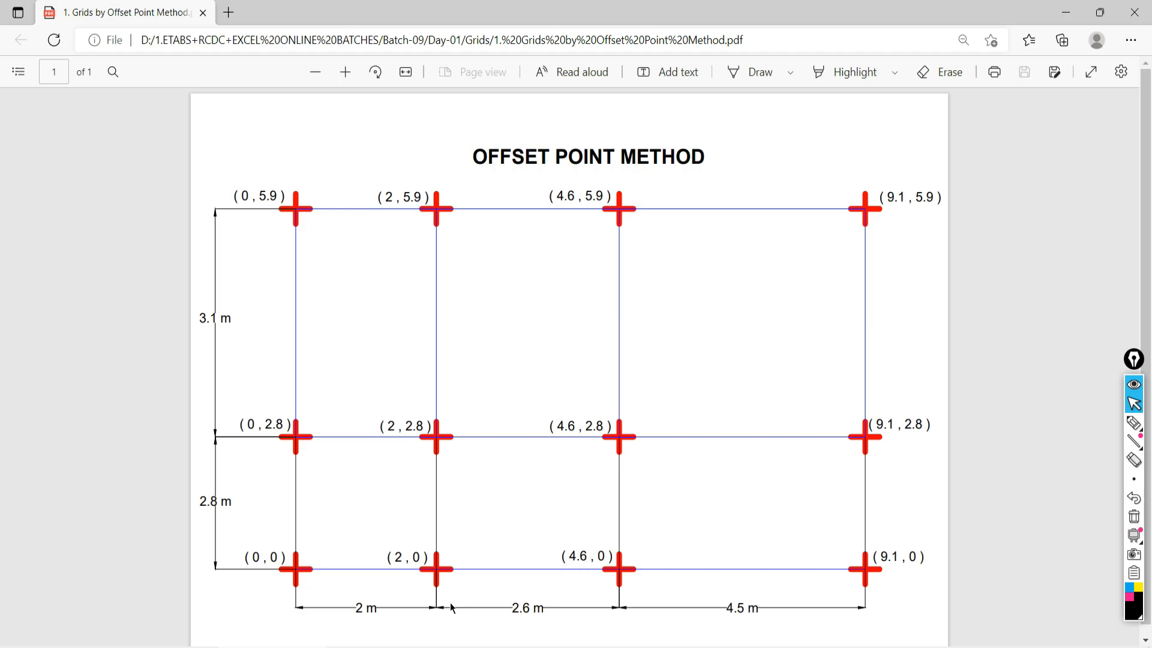
{"action": "left_click", "coordinate": [1134, 422]}
{"action": "mouse_move", "coordinate": [436, 533]}
{"action": "left_mouse_down"}
{"action": "mouse_move", "coordinate": [474, 607]}
{"action": "mouse_move", "coordinate": [441, 519]}
{"action": "left_mouse_up"}
{"action": "mouse_move", "coordinate": [294, 537]}
{"action": "left_mouse_down"}
{"action": "mouse_move", "coordinate": [271, 573]}
{"action": "mouse_move", "coordinate": [315, 597]}
{"action": "mouse_move", "coordinate": [306, 537]}
{"action": "left_mouse_up"}
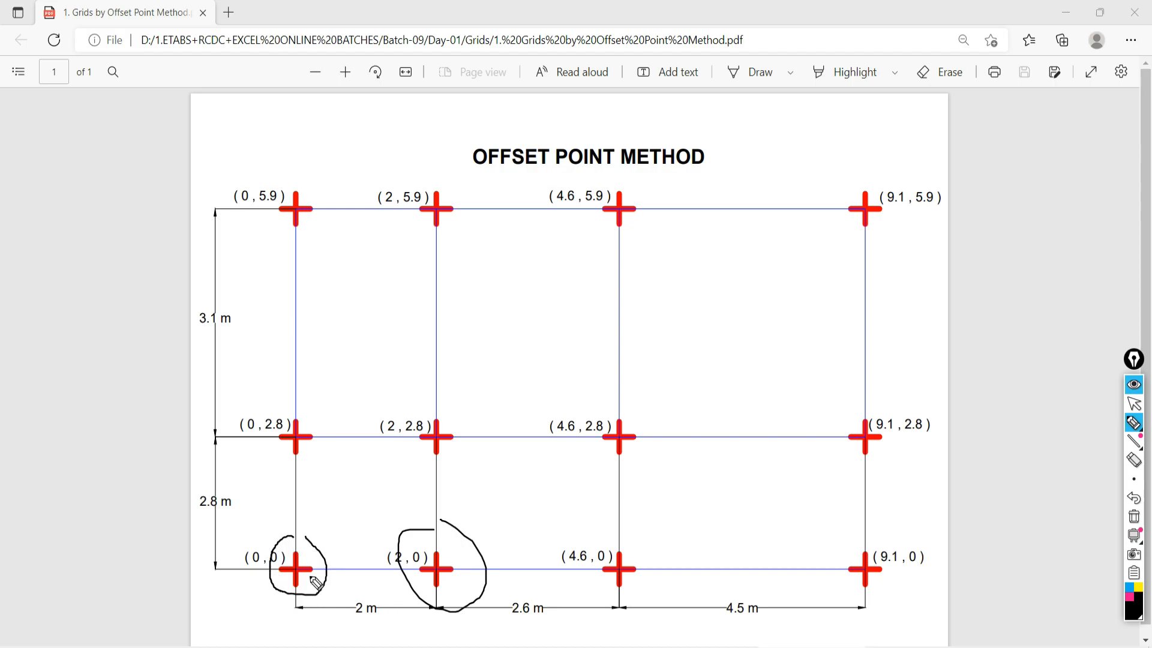
{"action": "mouse_move", "coordinate": [579, 532]}
{"action": "left_mouse_down"}
{"action": "mouse_move", "coordinate": [548, 558]}
{"action": "mouse_move", "coordinate": [602, 570]}
{"action": "mouse_move", "coordinate": [591, 533]}
{"action": "left_mouse_up"}
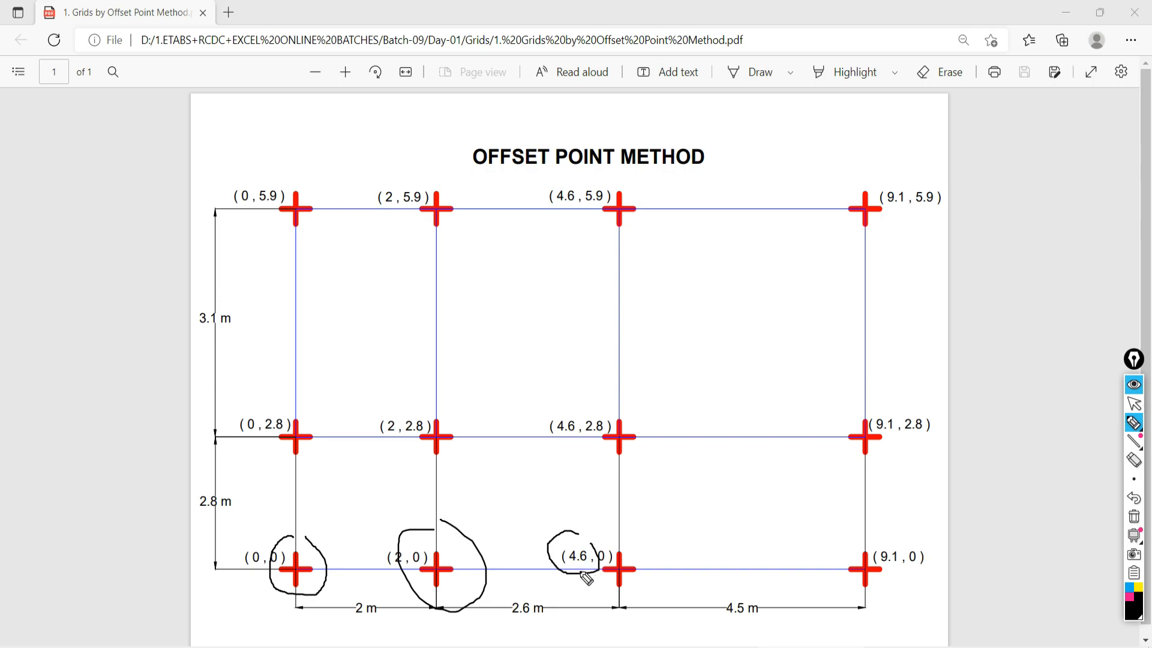
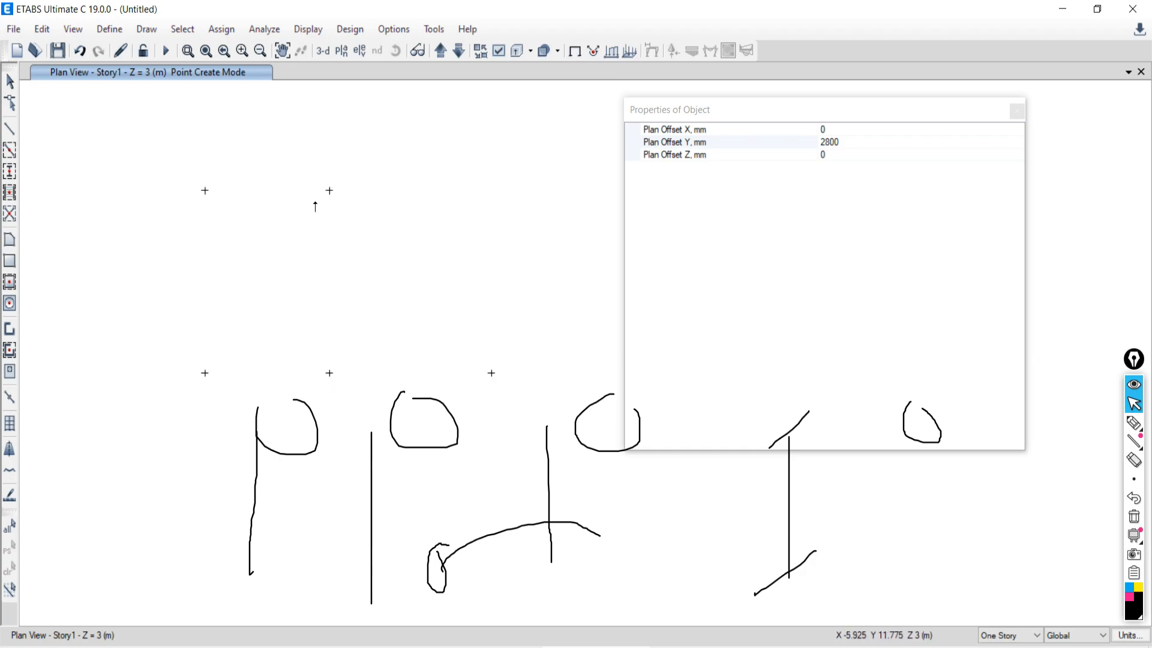
Step: Place joints offset 2800 mm in Y from the third and fourth joints of the lower row, and clear the pen marks
{"action": "middle_click_drag", "start_coordinate": [500, 404], "coordinate": [444, 459]}
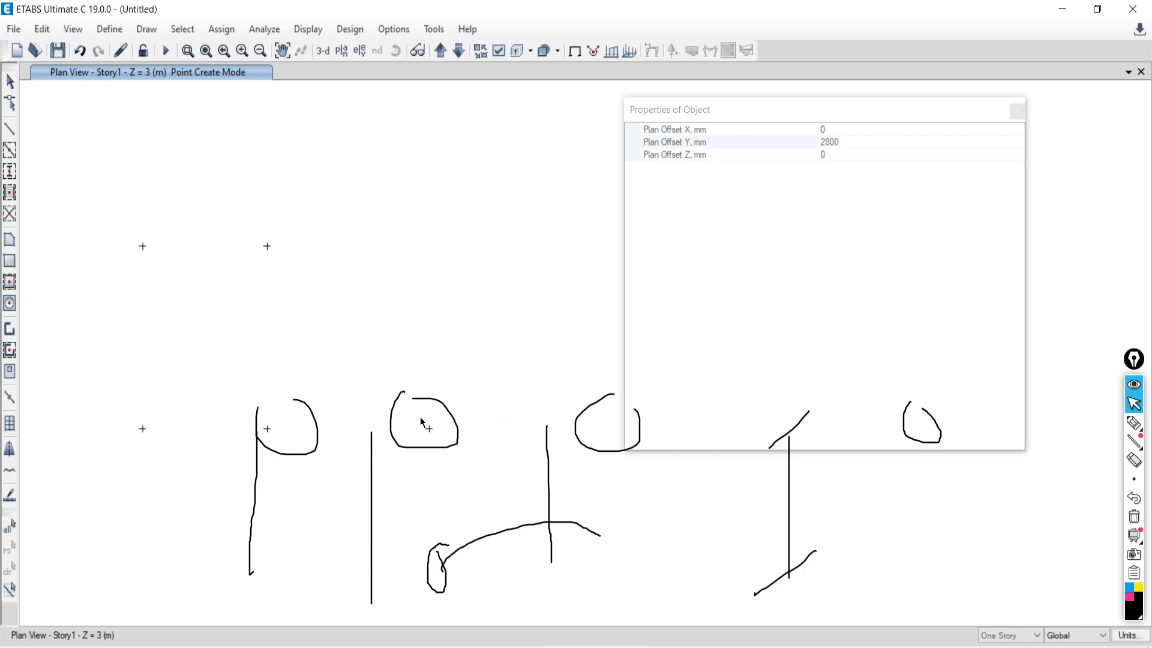
{"action": "left_click", "coordinate": [429, 246]}
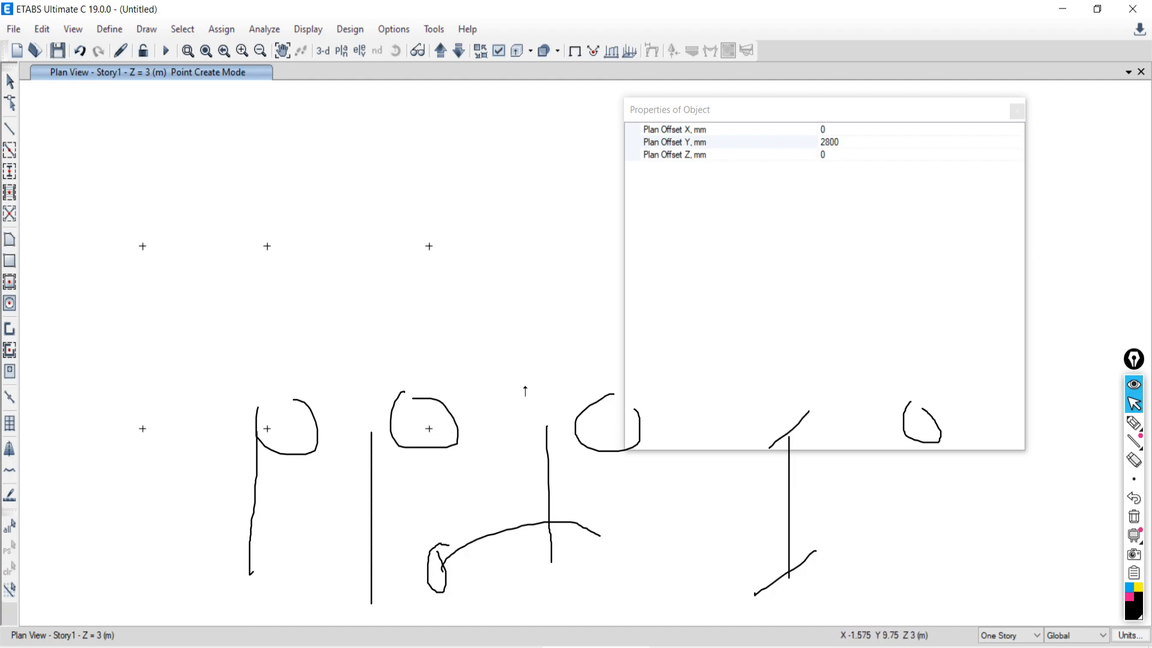
{"action": "middle_click_drag", "start_coordinate": [522, 390], "coordinate": [343, 420]}
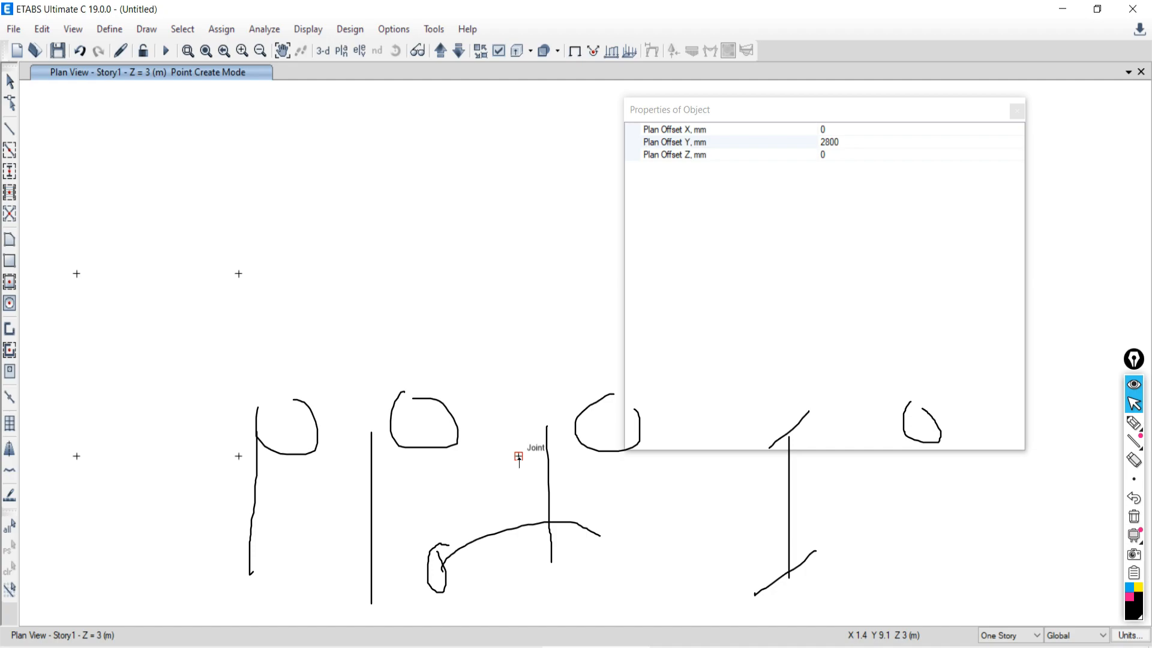
{"action": "left_click", "coordinate": [518, 274]}
{"action": "left_click", "coordinate": [1134, 516]}
{"action": "scroll", "coordinate": [372, 403], "scroll_direction": "down", "scroll_amount": 5}
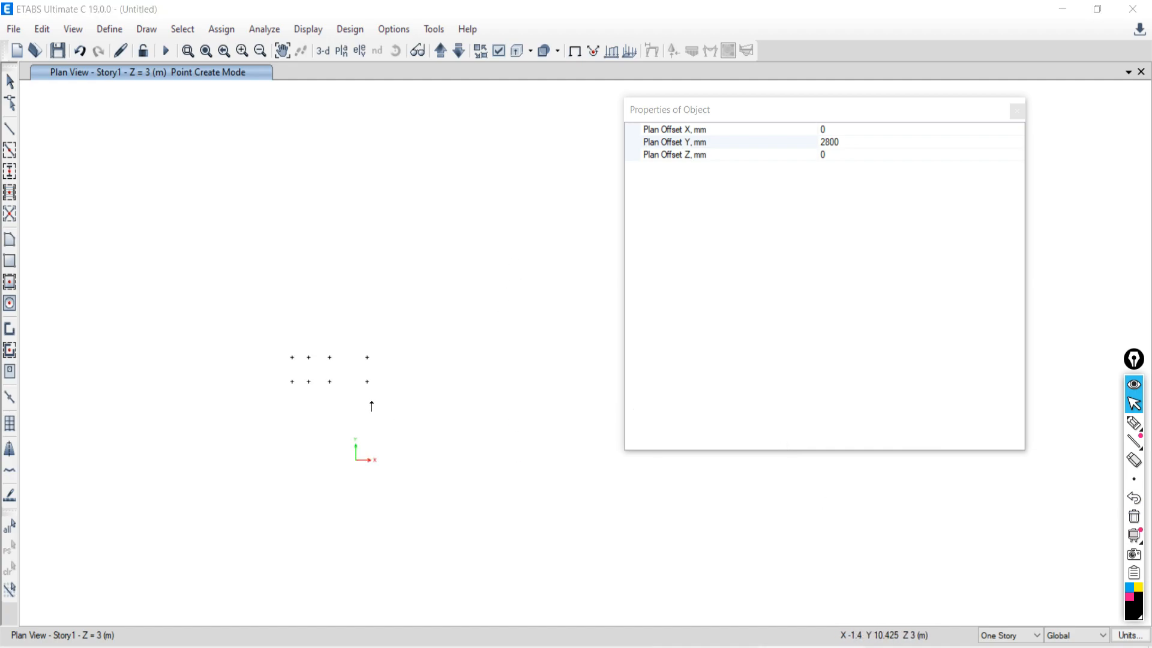
{"action": "scroll", "coordinate": [330, 357], "scroll_direction": "up", "scroll_amount": 3}
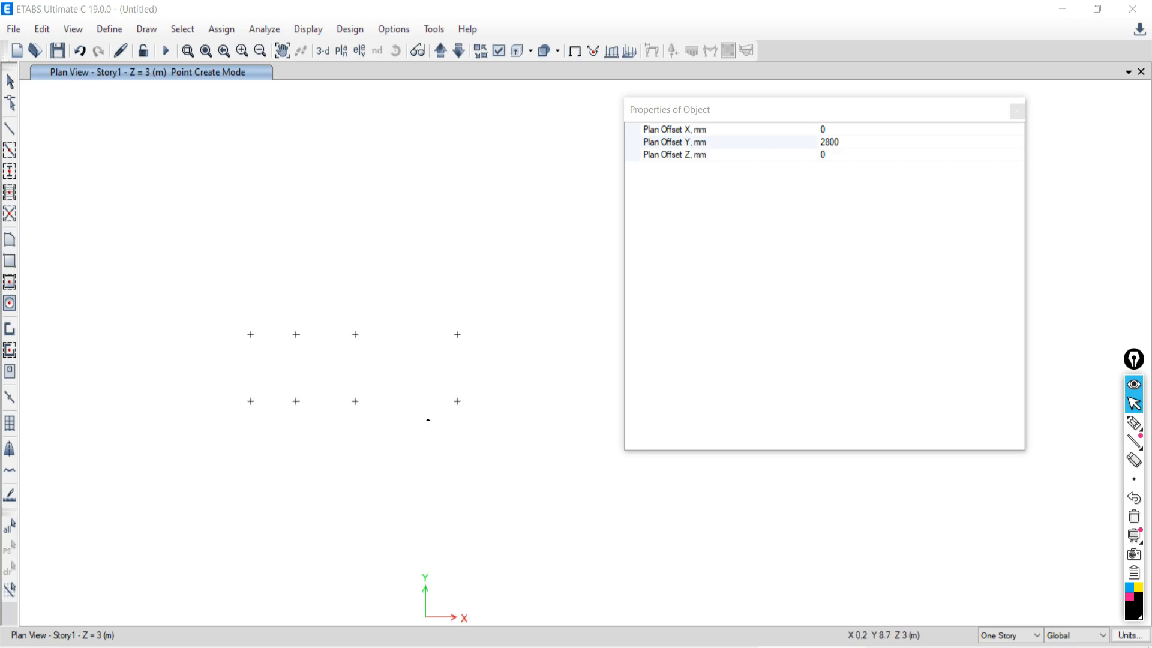
Step: Switch to the Offset Point Method PDF and circle point (0,5.9), the 3.1 m dimension and point (0,2.8) with the pen
{"action": "key", "text": "alt+Tab"}
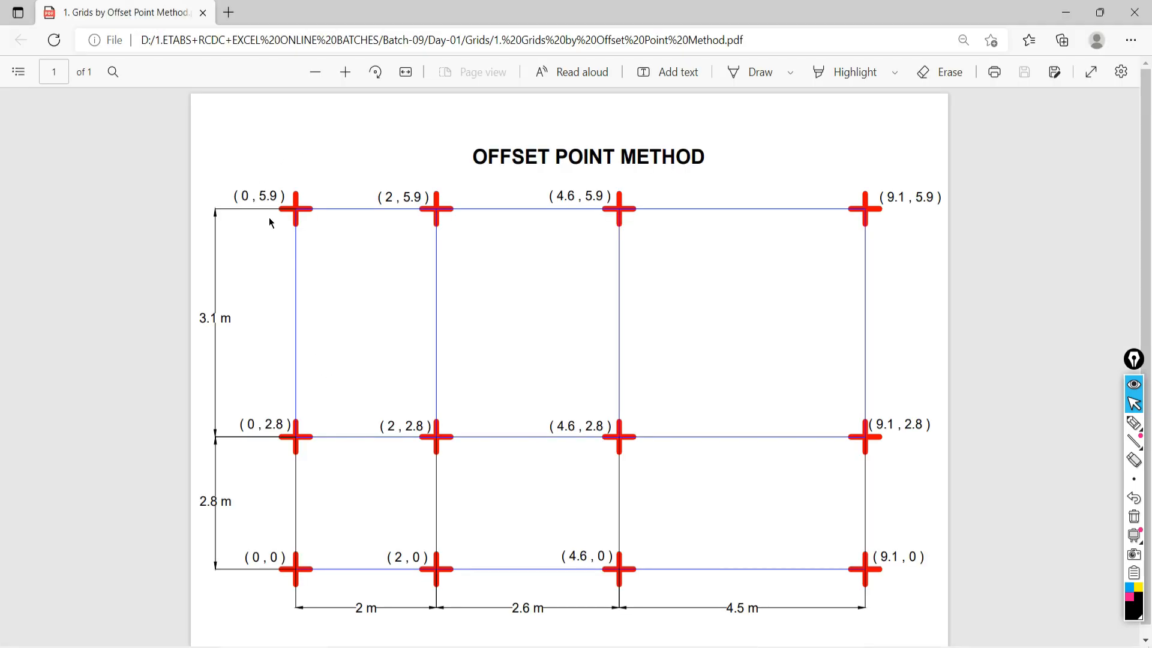
{"action": "left_click", "coordinate": [1133, 423]}
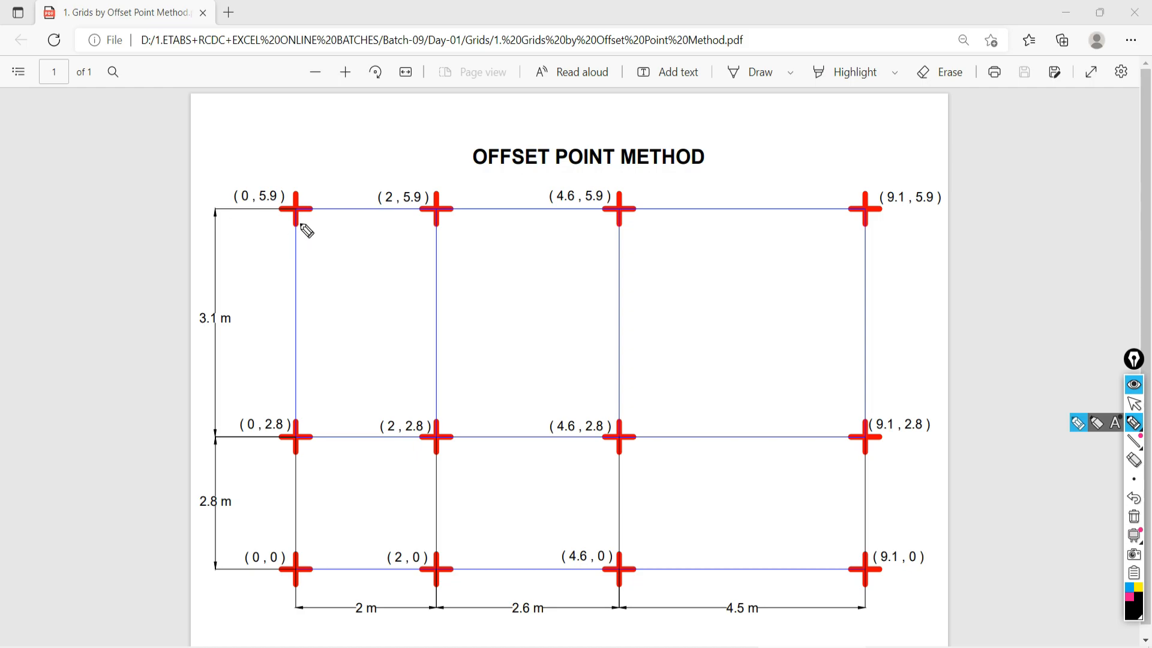
{"action": "mouse_move", "coordinate": [287, 180]}
{"action": "left_mouse_down"}
{"action": "mouse_move", "coordinate": [278, 236]}
{"action": "mouse_move", "coordinate": [322, 182]}
{"action": "left_mouse_up"}
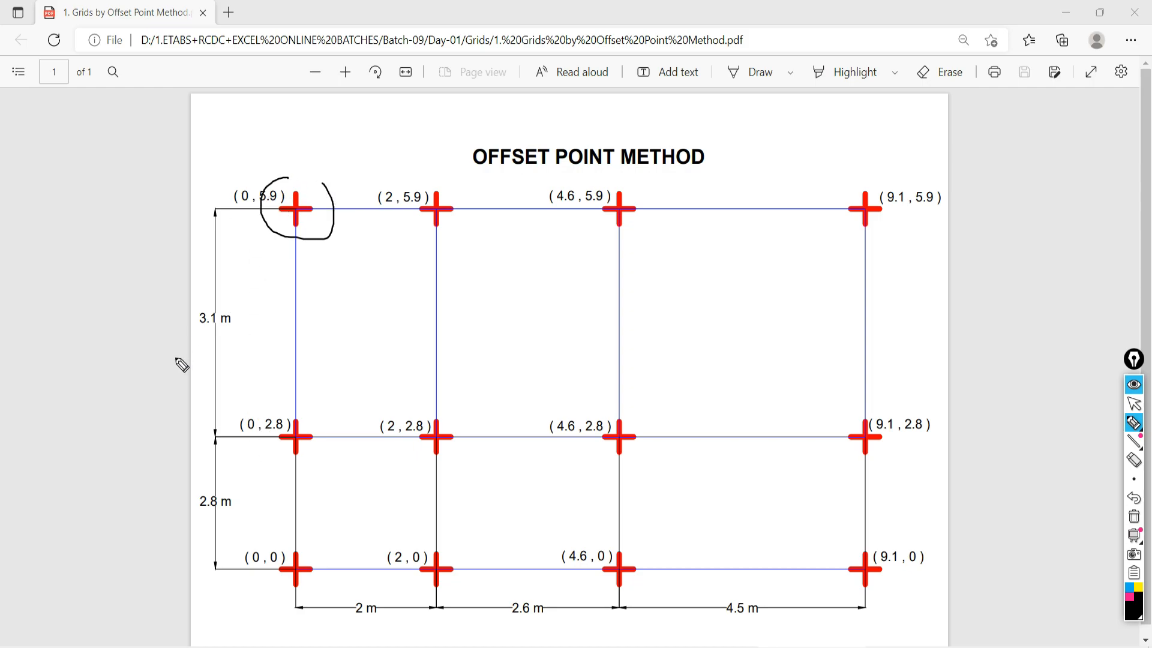
{"action": "mouse_move", "coordinate": [204, 298]}
{"action": "left_mouse_down"}
{"action": "mouse_move", "coordinate": [249, 347]}
{"action": "mouse_move", "coordinate": [243, 289]}
{"action": "left_mouse_up"}
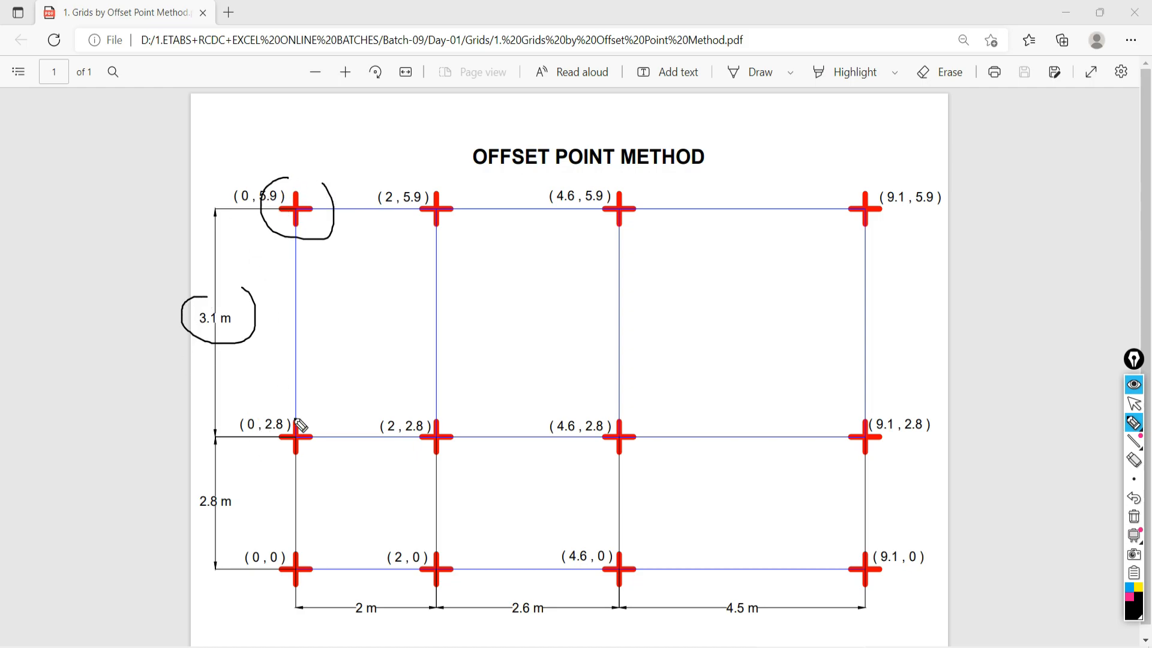
{"action": "mouse_move", "coordinate": [310, 410]}
{"action": "left_mouse_down"}
{"action": "mouse_move", "coordinate": [283, 435]}
{"action": "mouse_move", "coordinate": [315, 443]}
{"action": "left_mouse_up"}
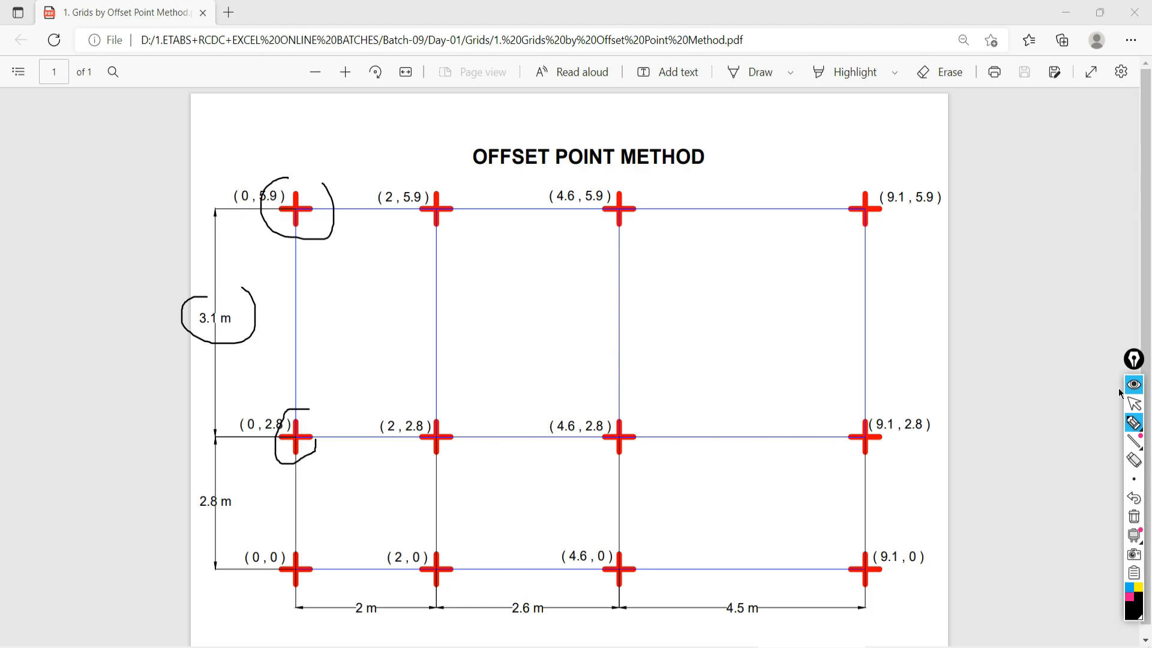
Step: Switch to ETABS, clear the pen marks, and place joints with Plan Offset Y of 3100 mm from the four second-row joints
{"action": "left_click", "coordinate": [1134, 403]}
{"action": "key", "text": "alt+Tab"}
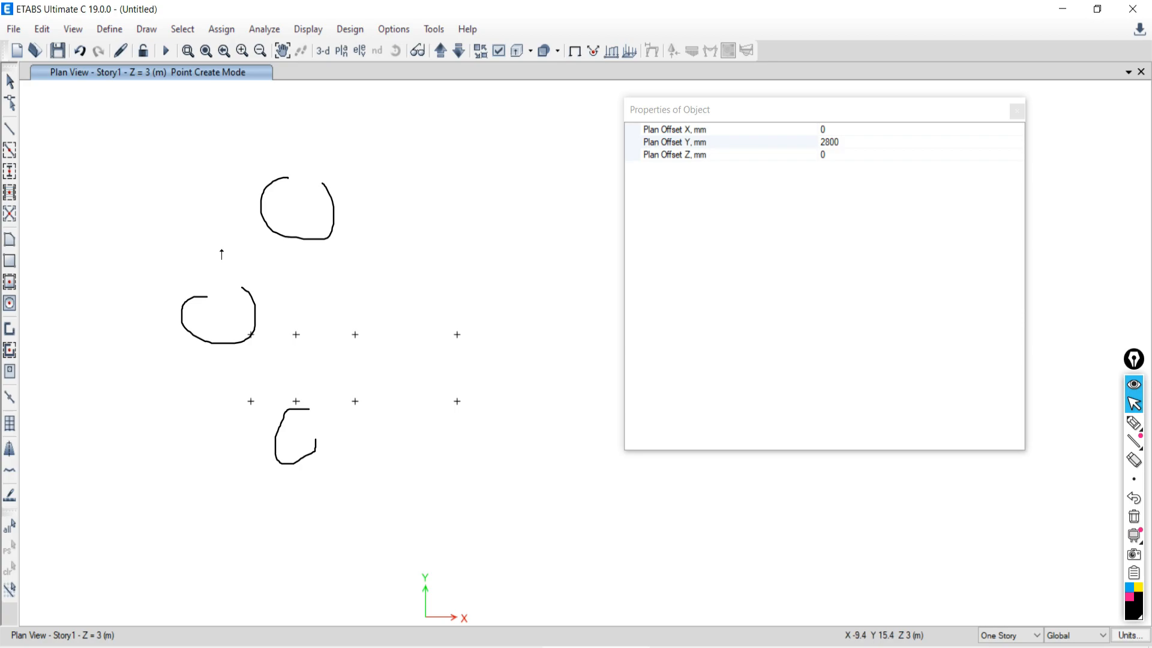
{"action": "left_click", "coordinate": [831, 145]}
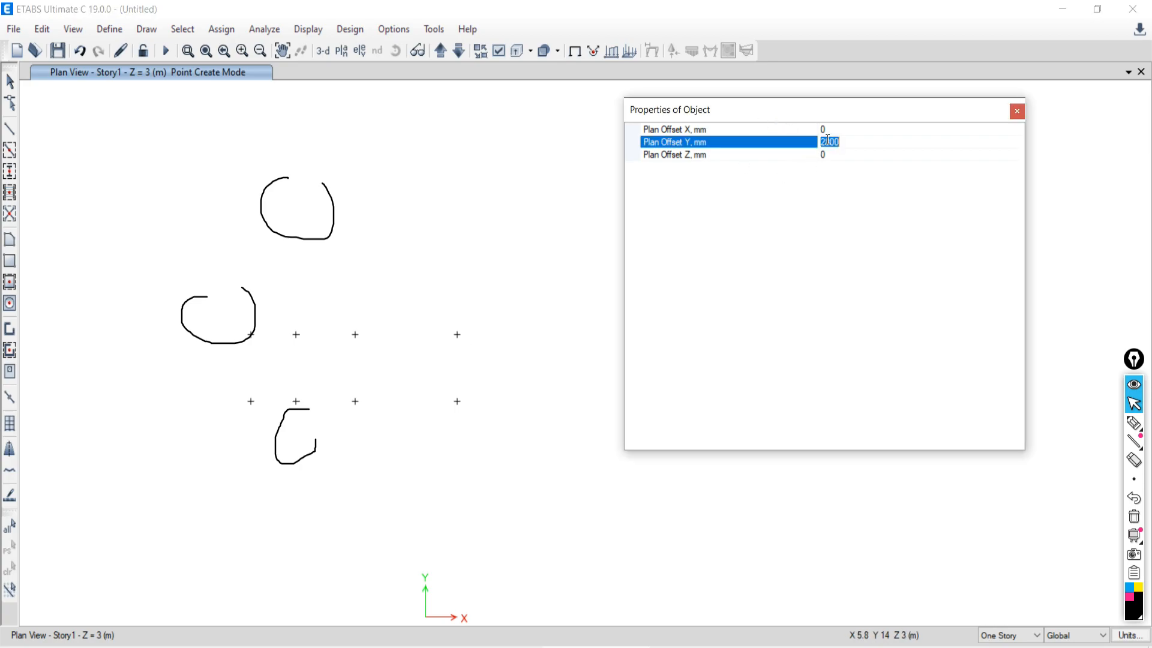
{"action": "type", "text": "3"}
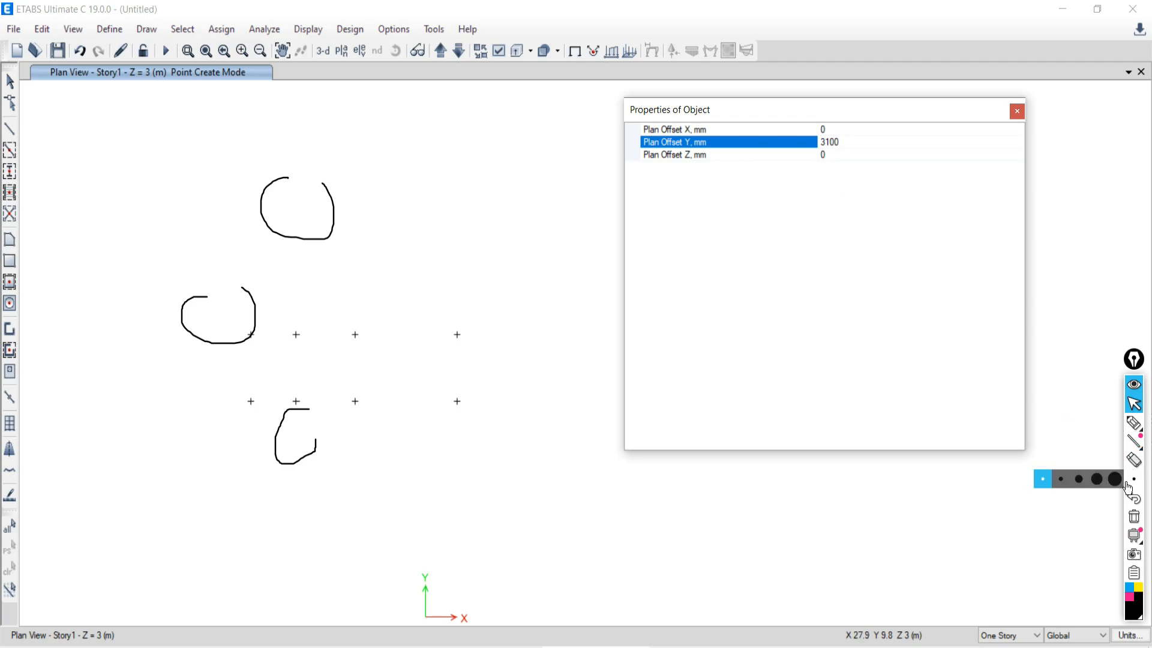
{"action": "left_click", "coordinate": [1134, 516]}
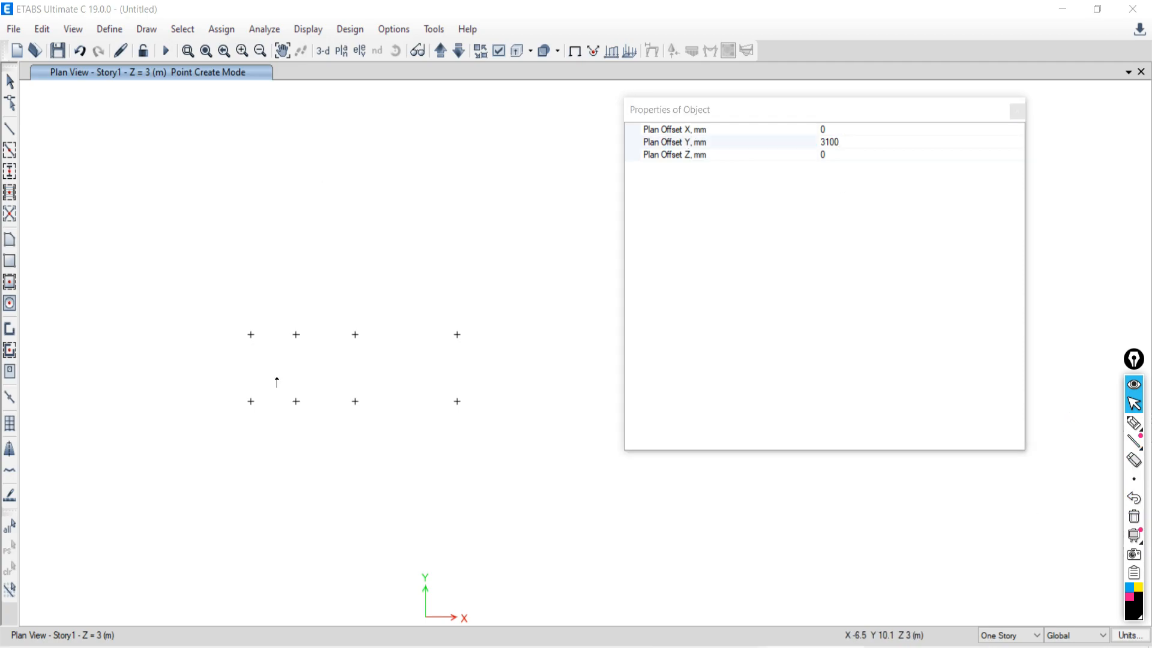
{"action": "left_click", "coordinate": [251, 334]}
{"action": "left_click", "coordinate": [296, 334]}
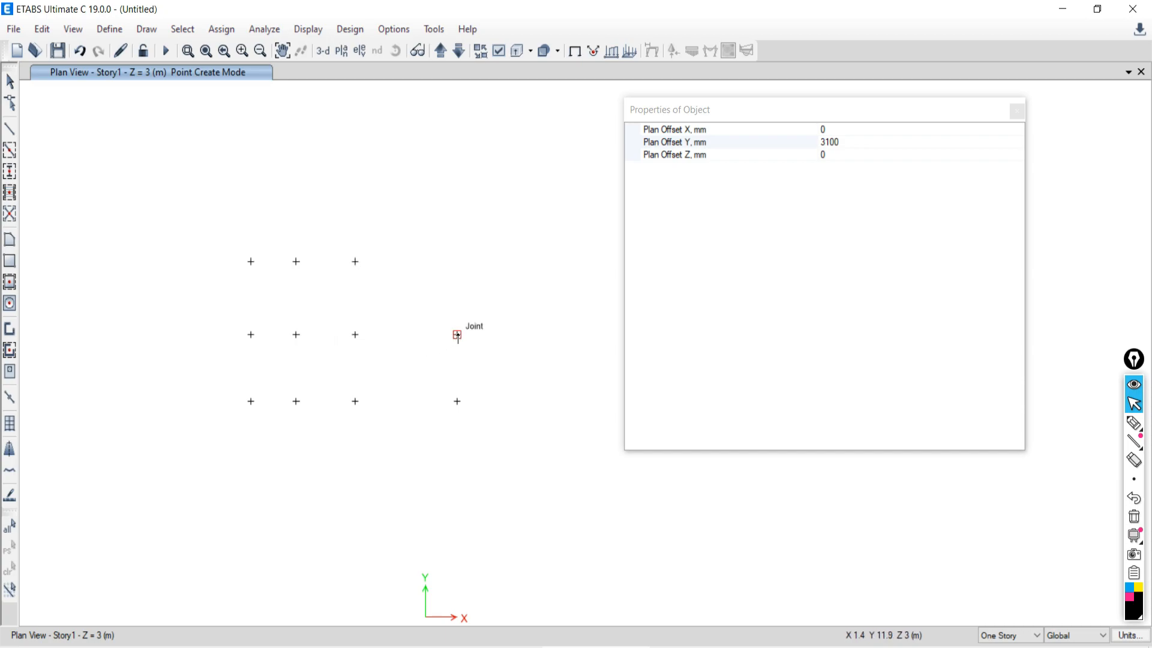
{"action": "left_click", "coordinate": [457, 334]}
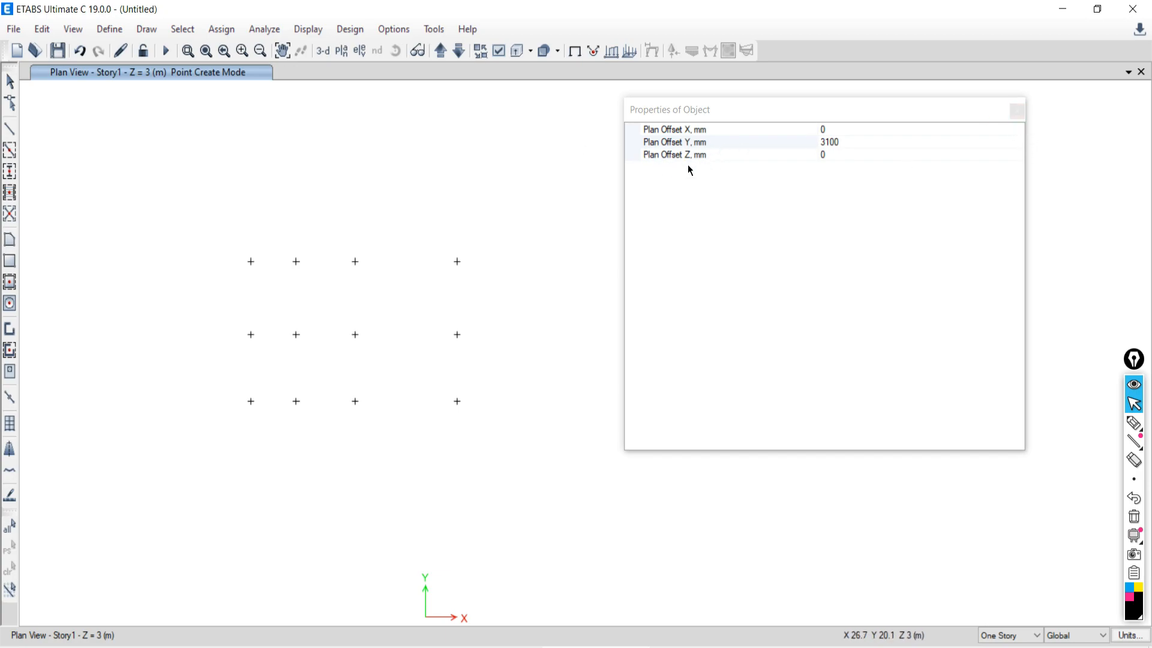
{"action": "left_click", "coordinate": [1018, 112]}
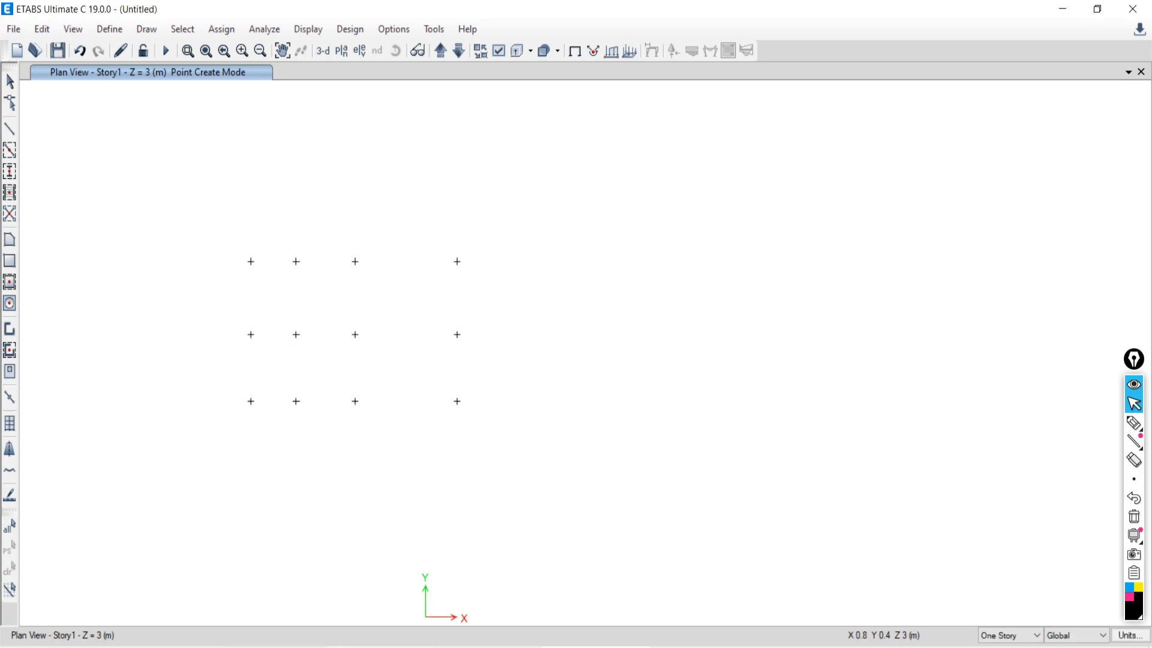
Step: Switch to the Offset Point Method PDF and the Google Meet window to check them, and return to ETABS
{"action": "mouse_move", "coordinate": [272, 638]}
{"action": "left_click", "coordinate": [277, 605]}
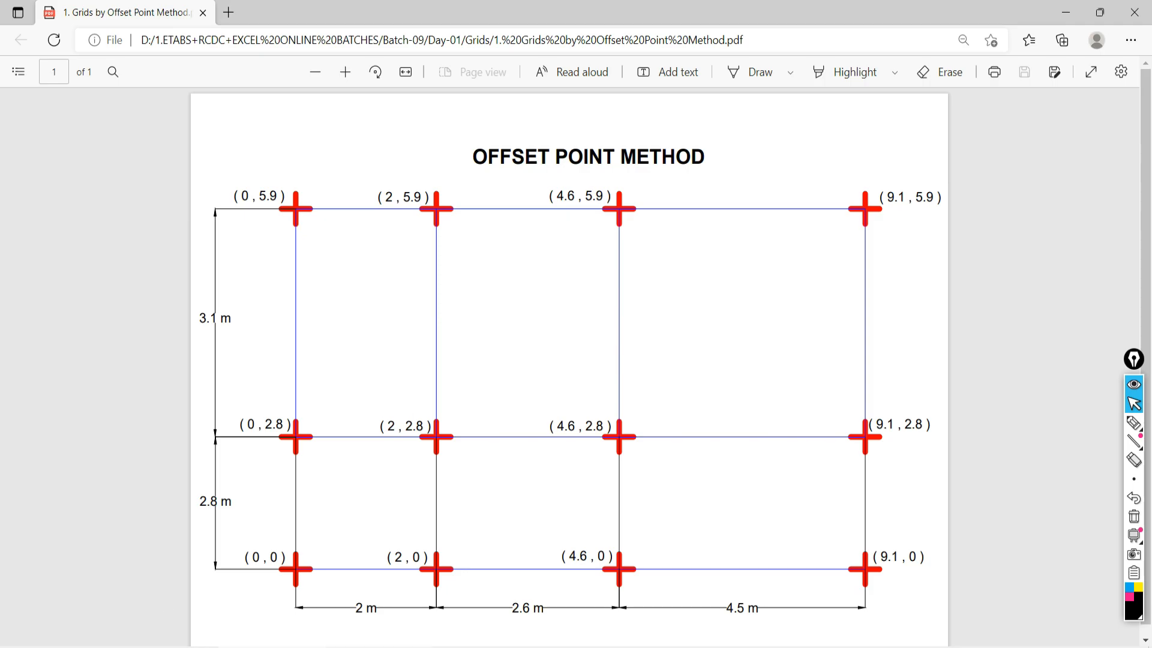
{"action": "left_click", "coordinate": [376, 647]}
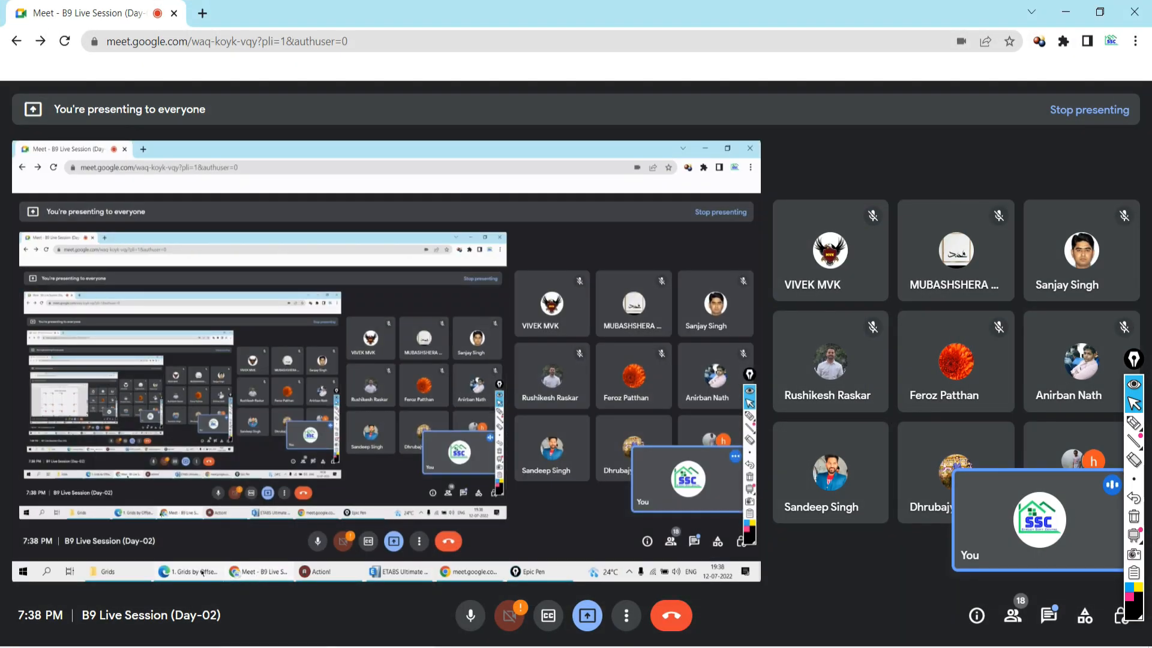
{"action": "mouse_move", "coordinate": [381, 647]}
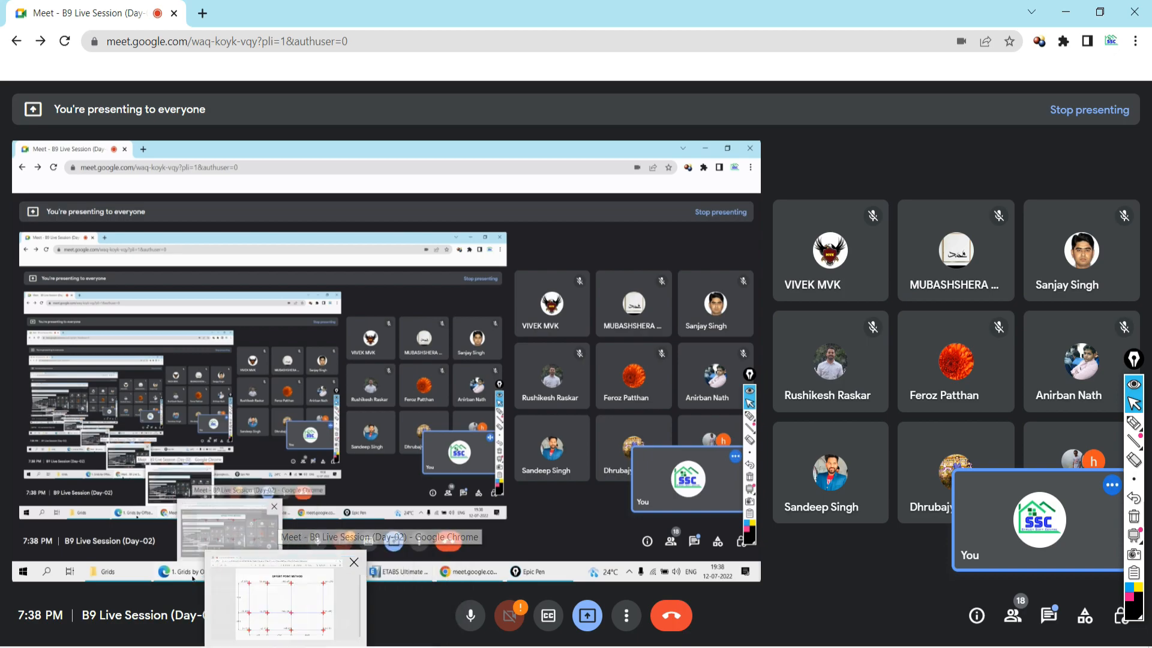
{"action": "left_click", "coordinate": [564, 647]}
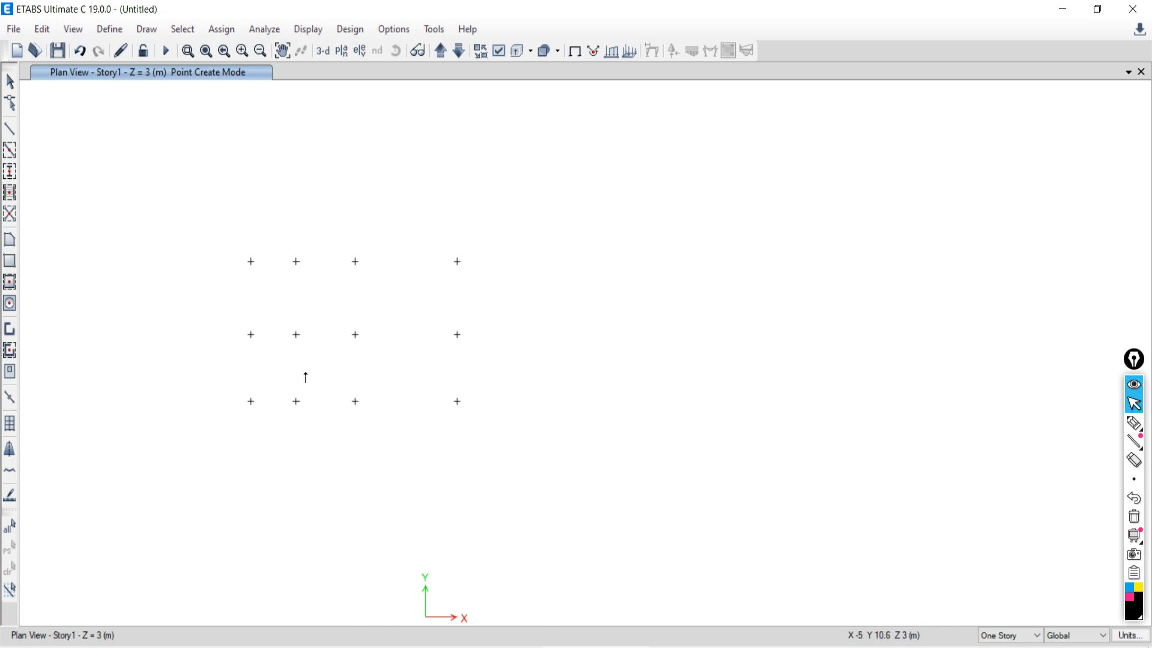
Step: Draw a dimension line below the first two joints of the lower row and undo it
{"action": "scroll", "coordinate": [271, 350], "scroll_direction": "up", "scroll_amount": 3}
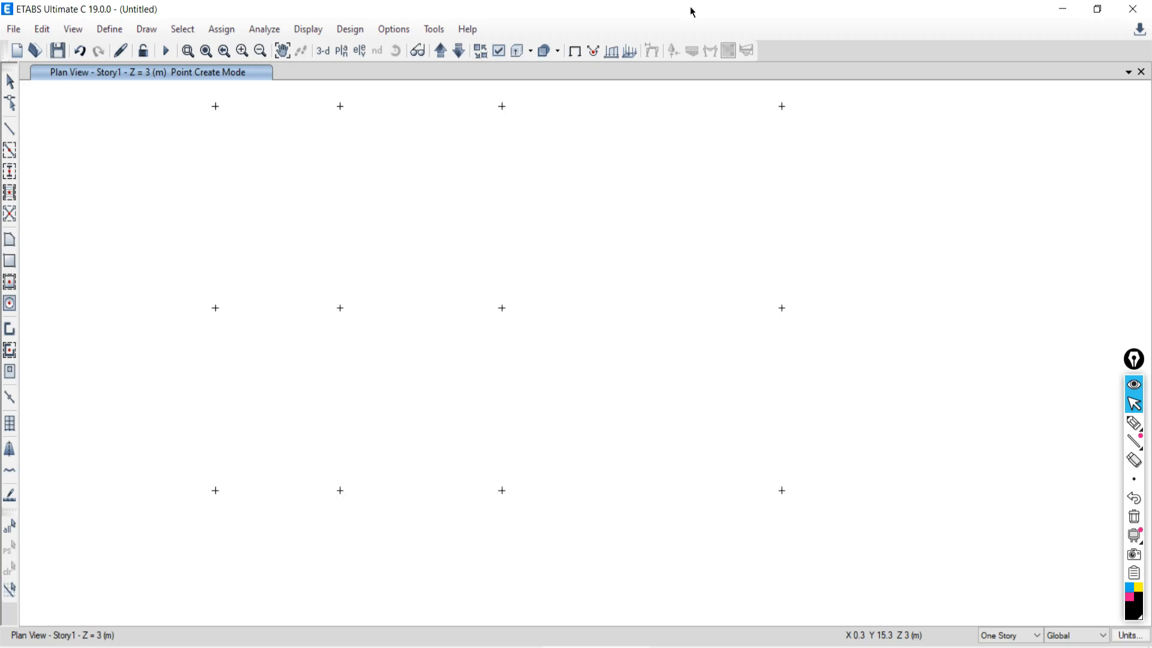
{"action": "left_click", "coordinate": [148, 30]}
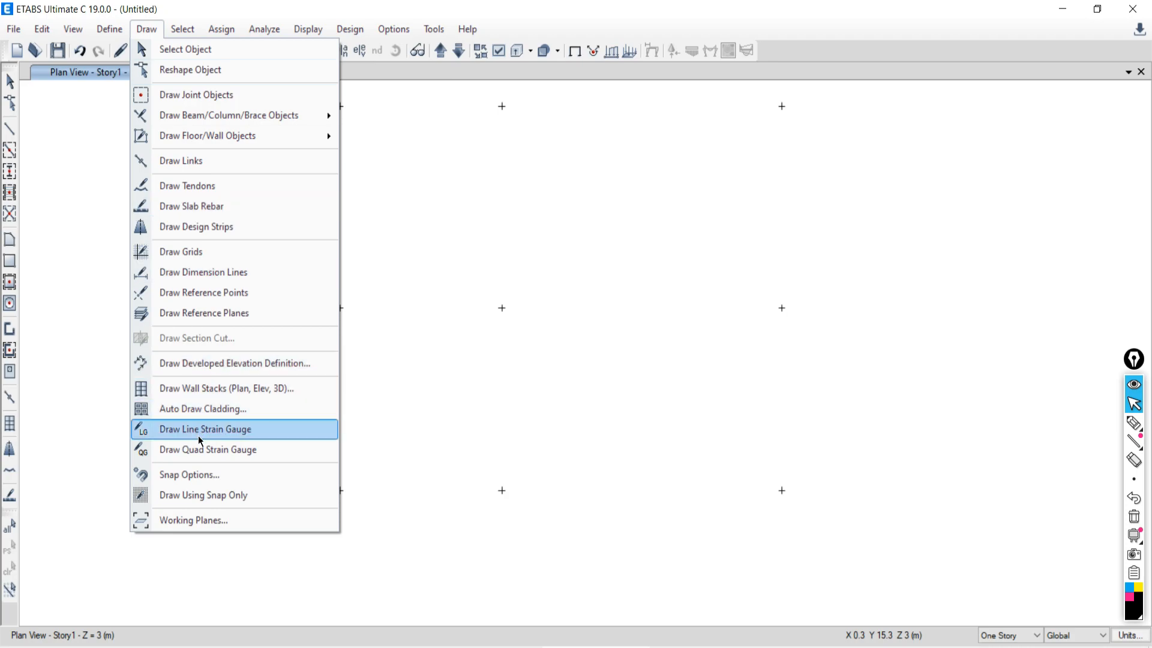
{"action": "left_click", "coordinate": [180, 275]}
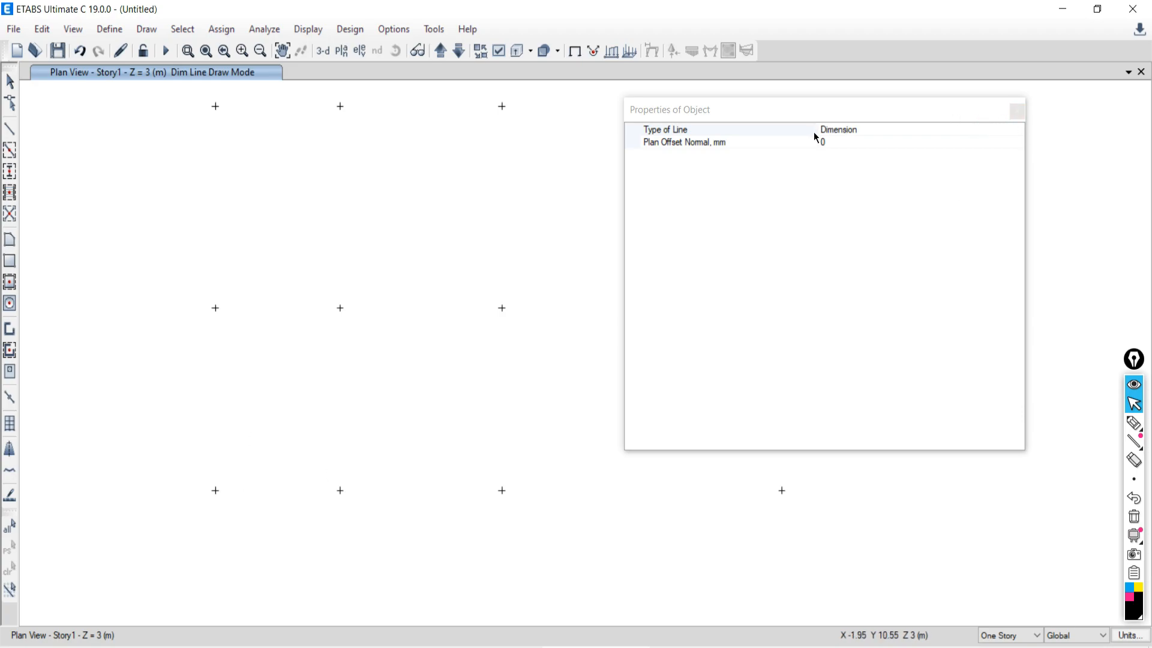
{"action": "left_click_drag", "start_coordinate": [766, 116], "coordinate": [939, 109]}
{"action": "left_click", "coordinate": [214, 491]}
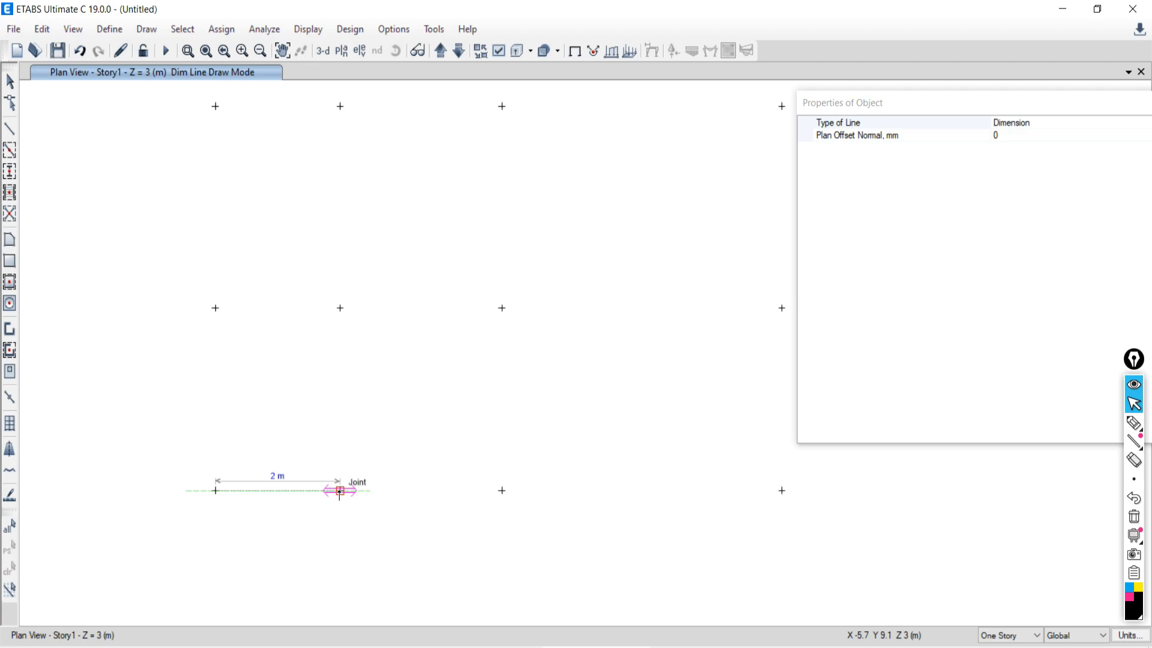
{"action": "left_click", "coordinate": [340, 491]}
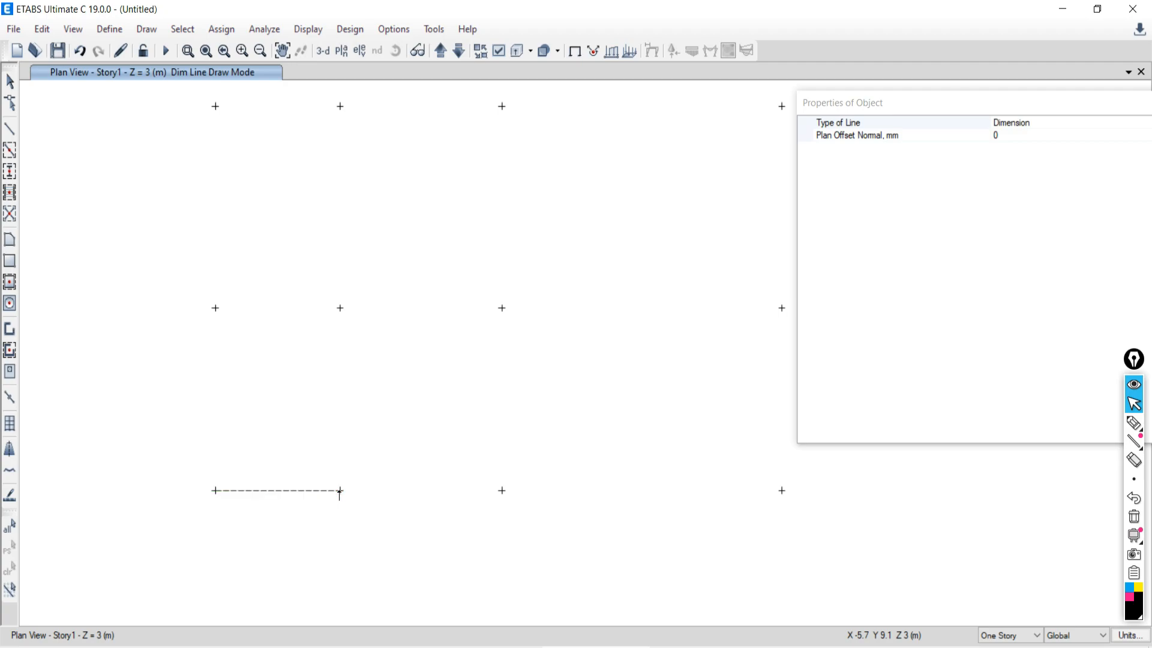
{"action": "left_click", "coordinate": [326, 523]}
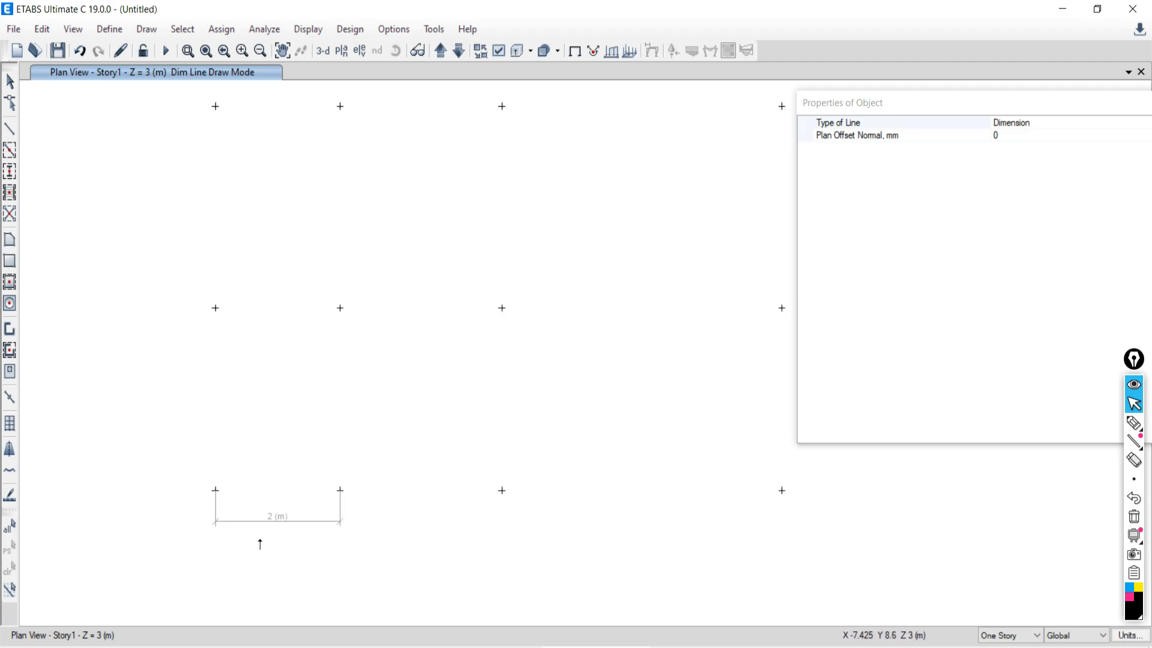
{"action": "left_click", "coordinate": [79, 52]}
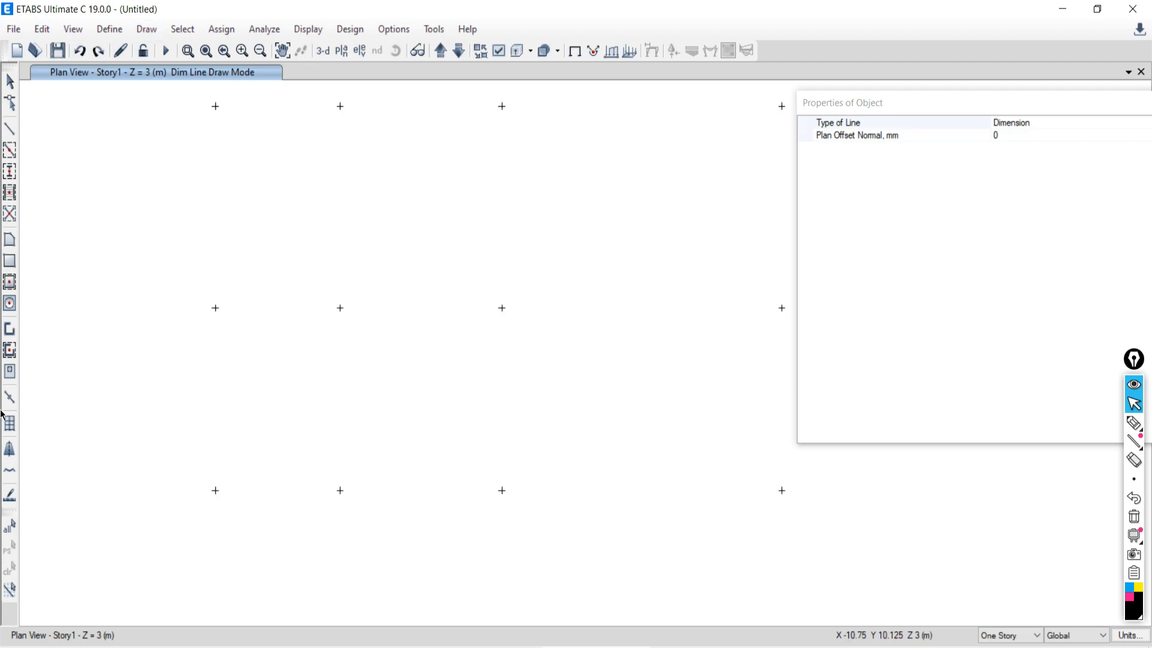
{"action": "left_click", "coordinate": [146, 29]}
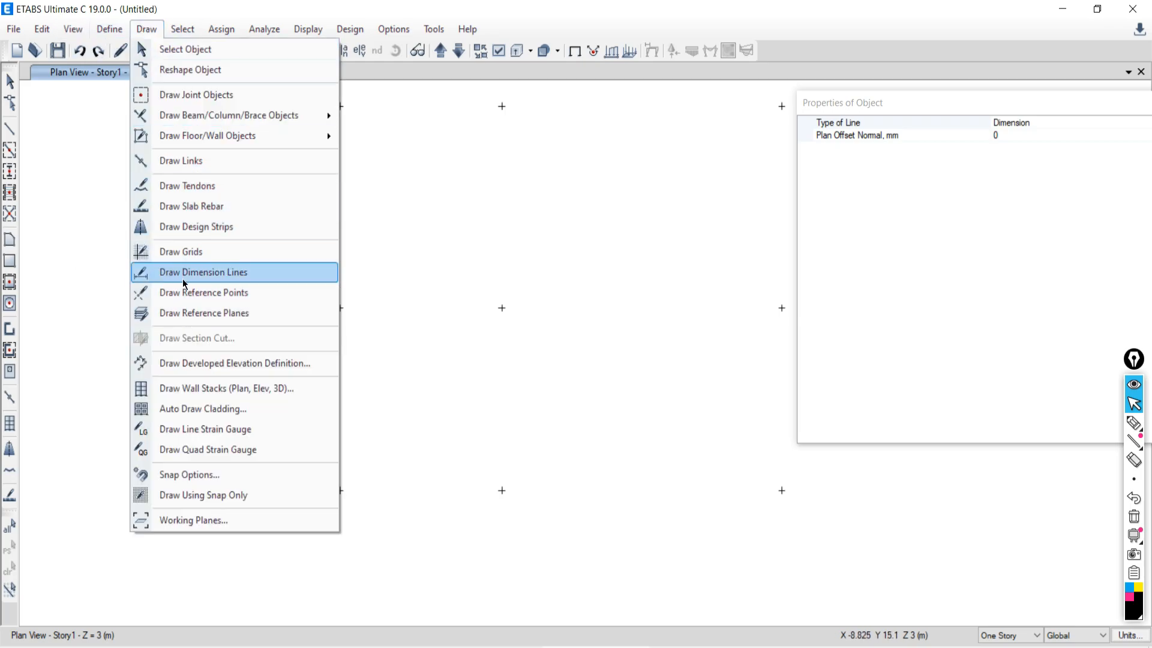
{"action": "left_click", "coordinate": [199, 276]}
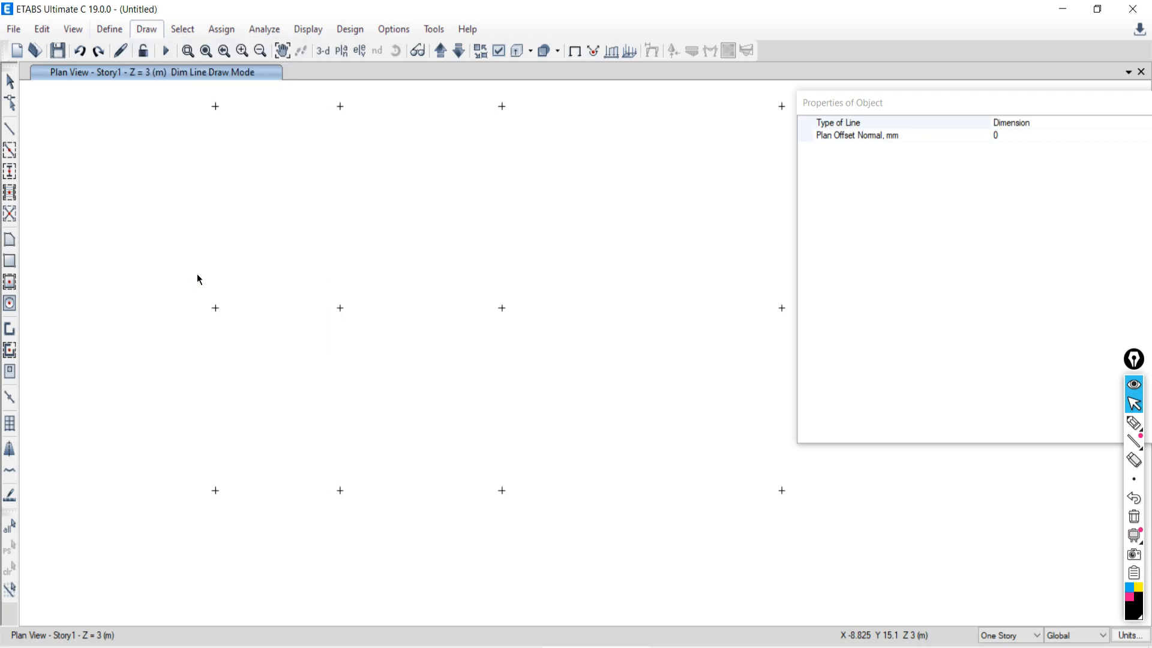
{"action": "left_click", "coordinate": [215, 490]}
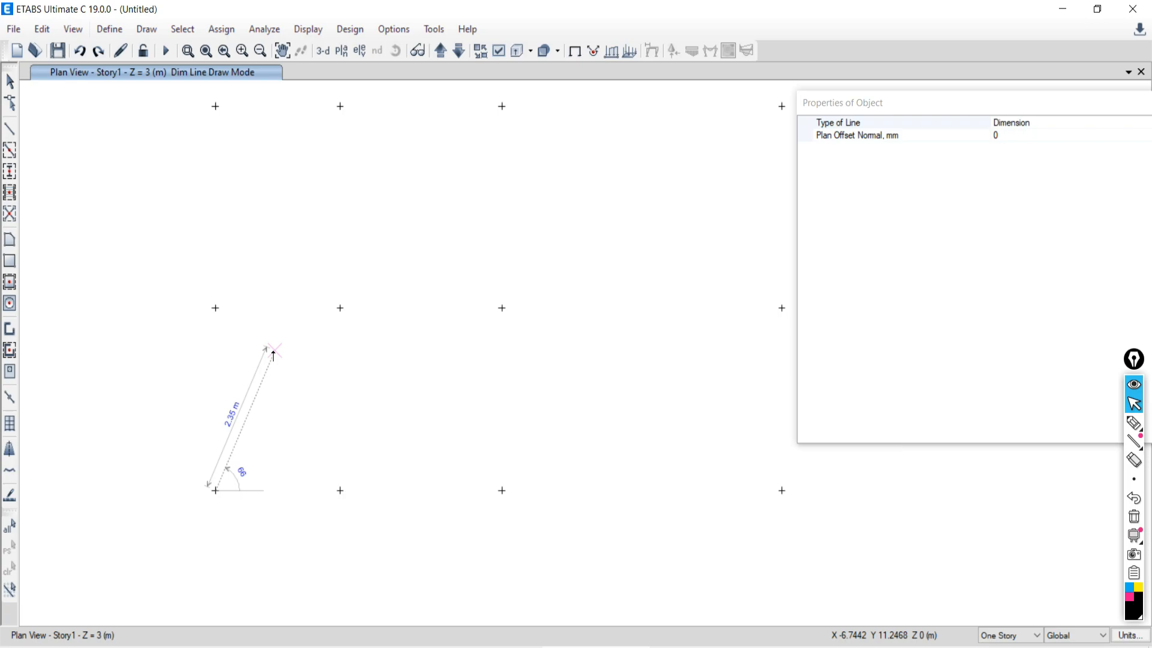
{"action": "key", "text": "Escape"}
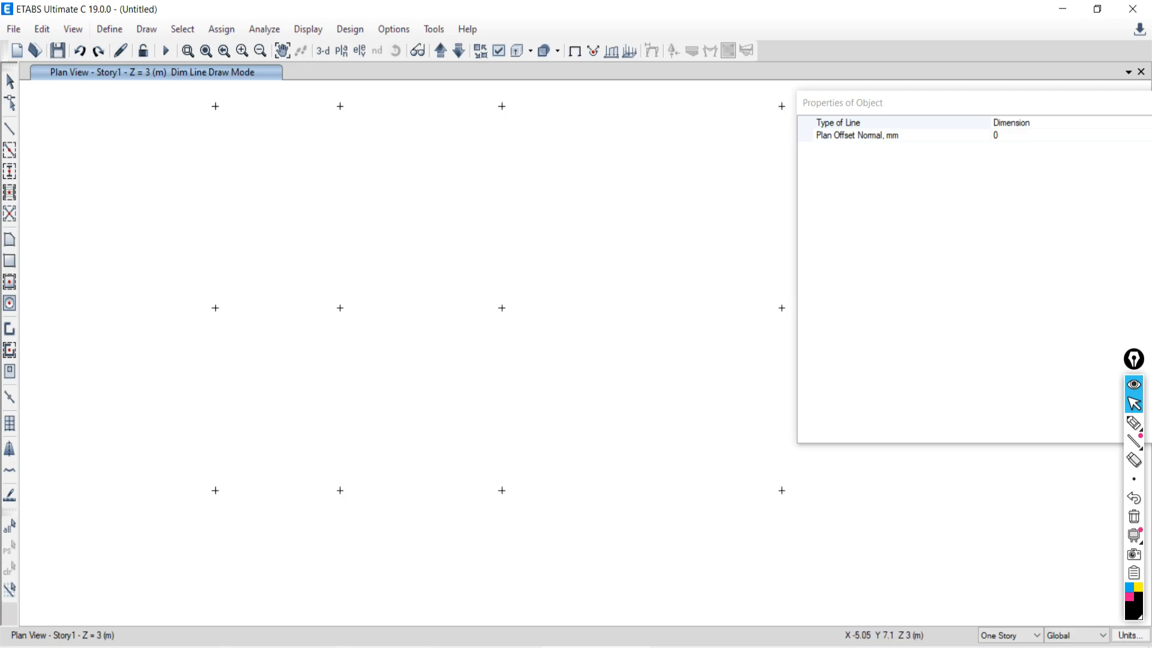
Step: Switch to the Google Meet window to check the class, and return to ETABS
{"action": "left_click", "coordinate": [359, 647]}
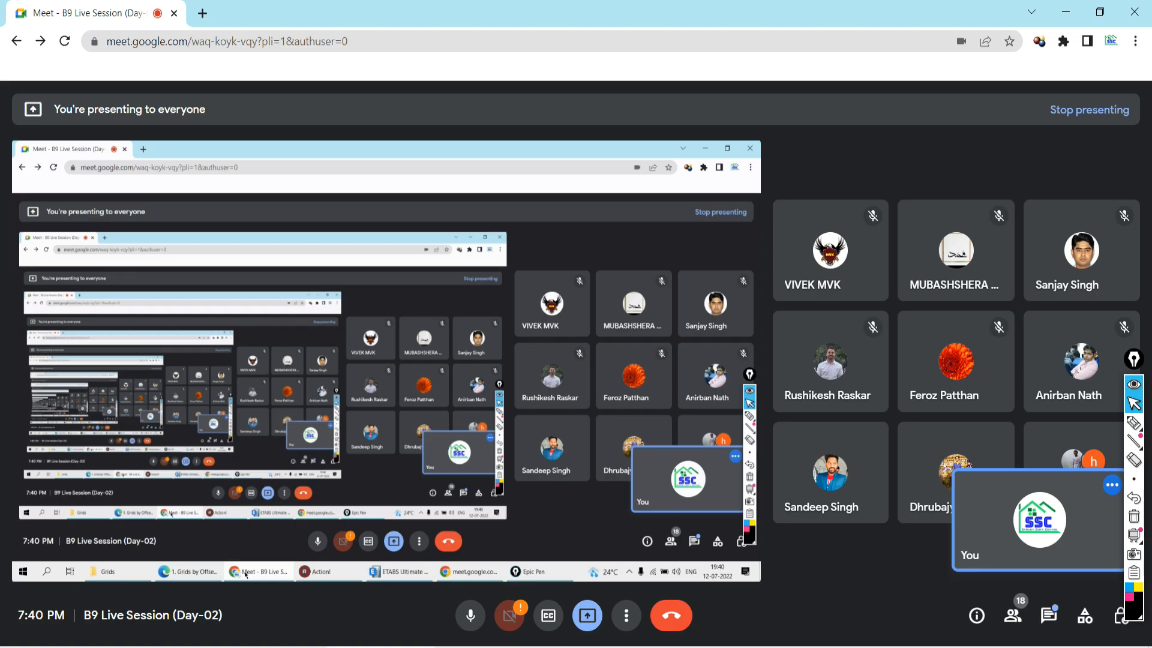
{"action": "left_click", "coordinate": [358, 647]}
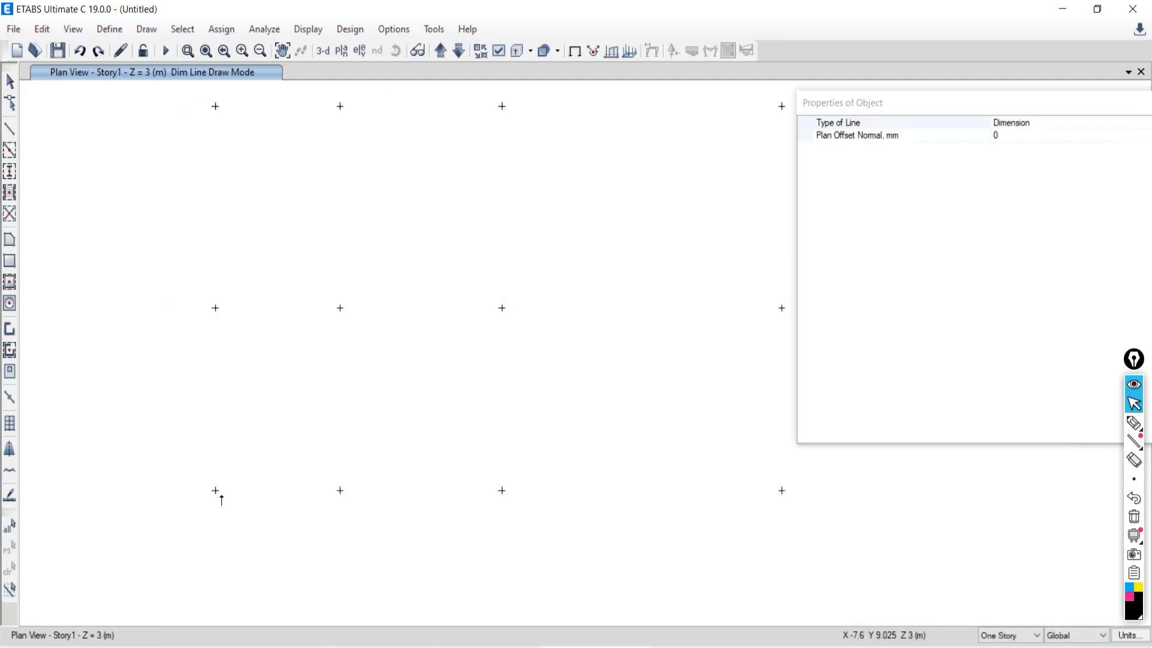
Step: Start dimension lines from the first lower-row joint and from an empty point, cancel both, and return to object selection mode
{"action": "left_click", "coordinate": [215, 491]}
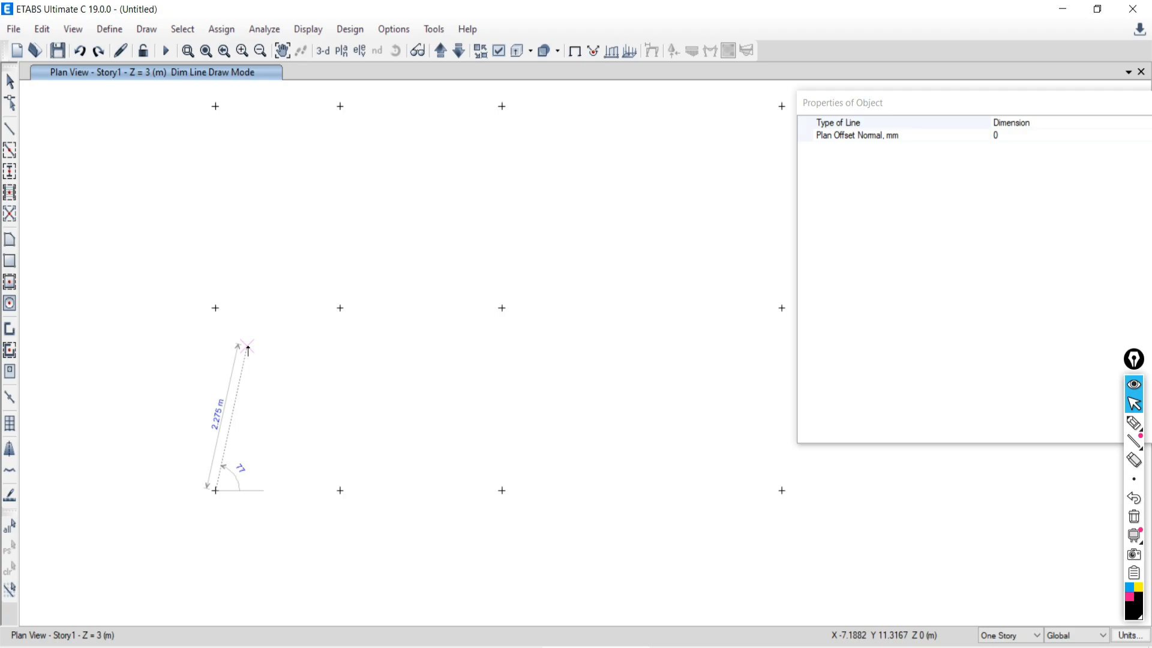
{"action": "key", "text": "Escape"}
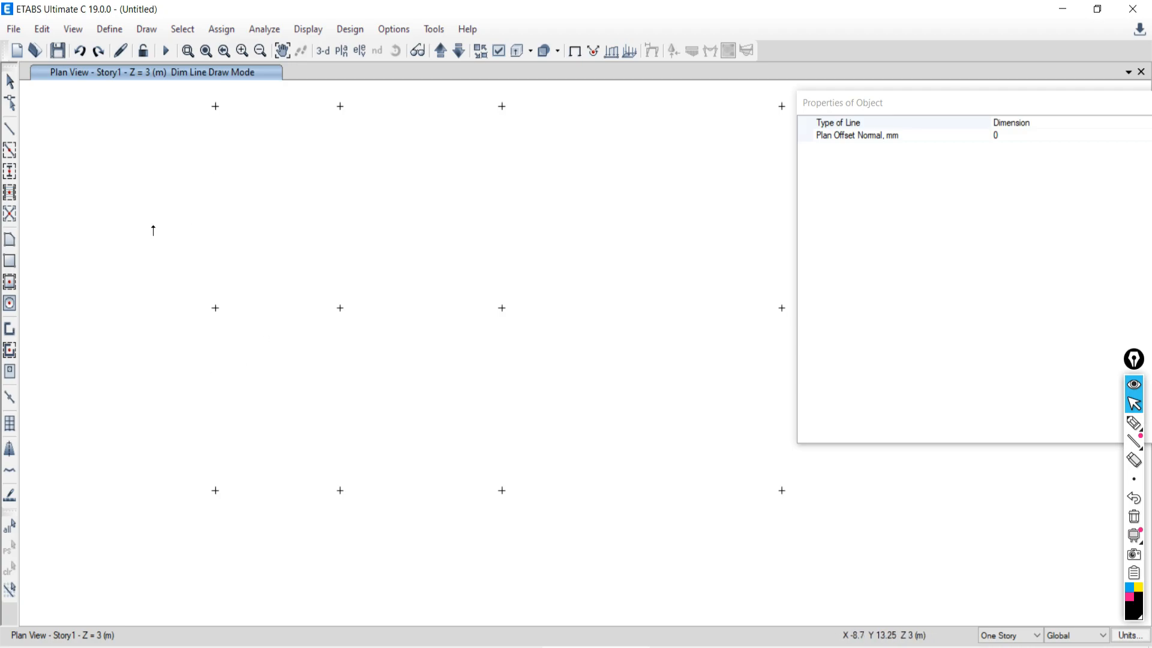
{"action": "left_click", "coordinate": [60, 311]}
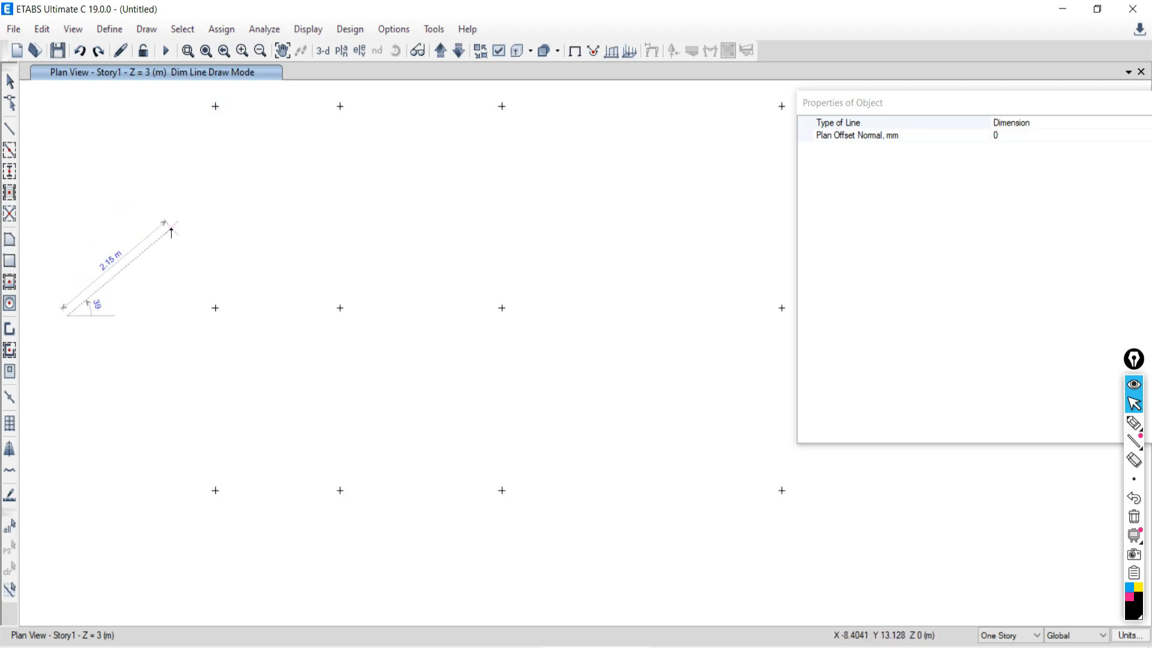
{"action": "key", "text": "Escape"}
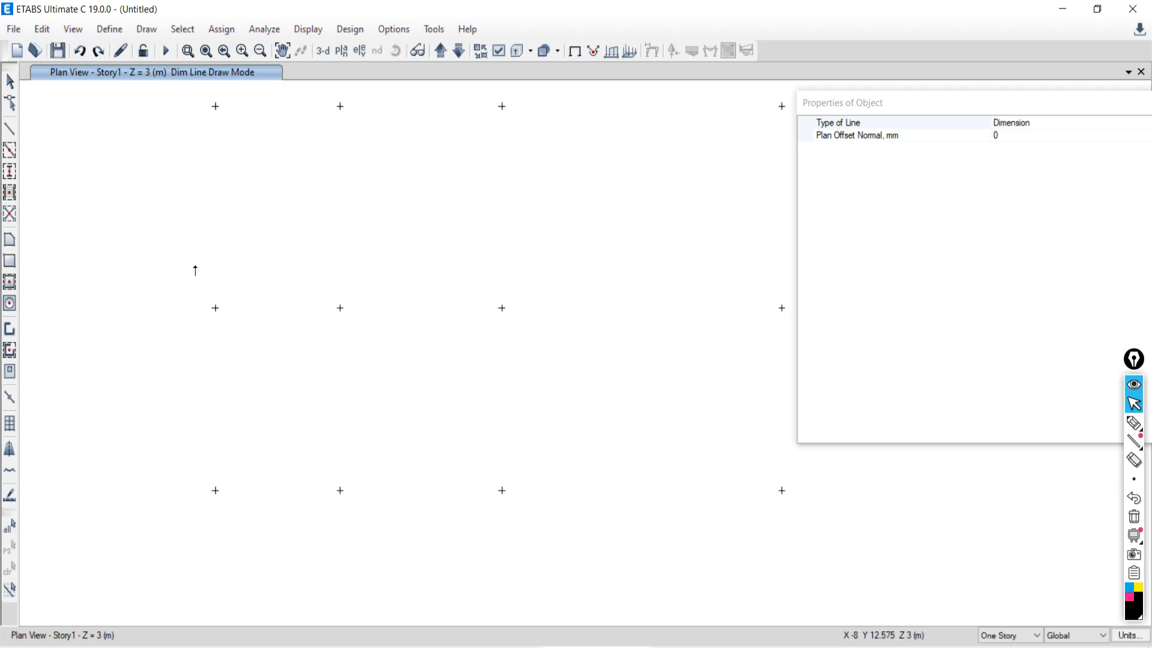
{"action": "left_click", "coordinate": [11, 84]}
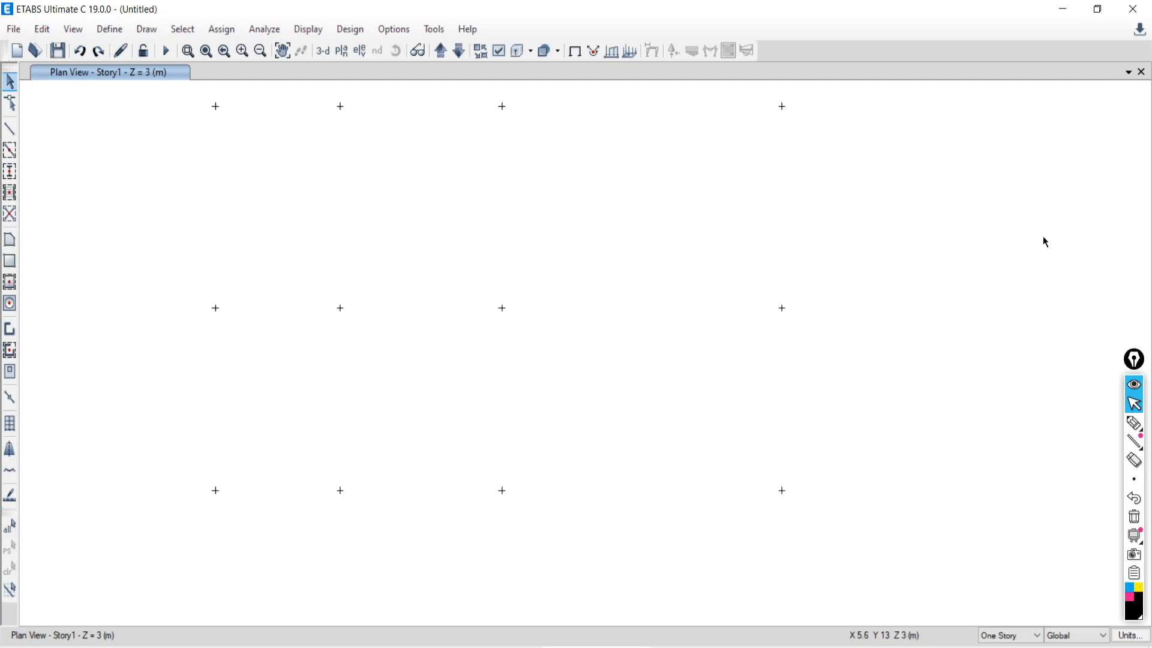
Step: Check the Google Meet window and the Offset Point Method PDF once more, and return to the Story1 plan in ETABS
{"action": "left_click", "coordinate": [391, 647]}
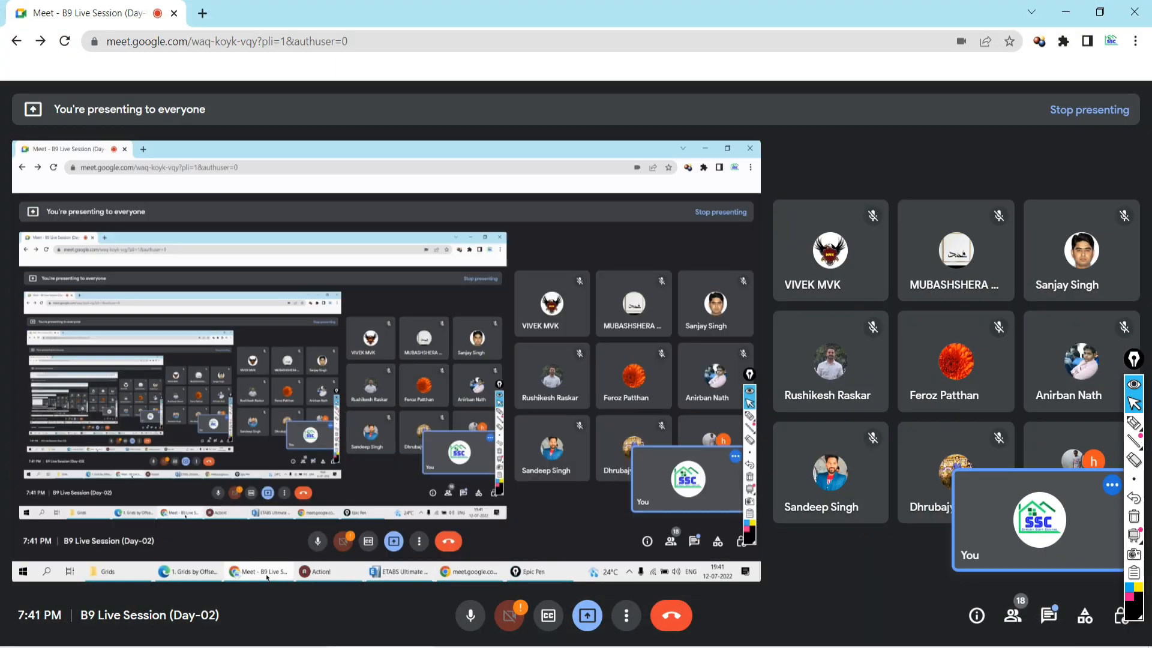
{"action": "left_click", "coordinate": [391, 647]}
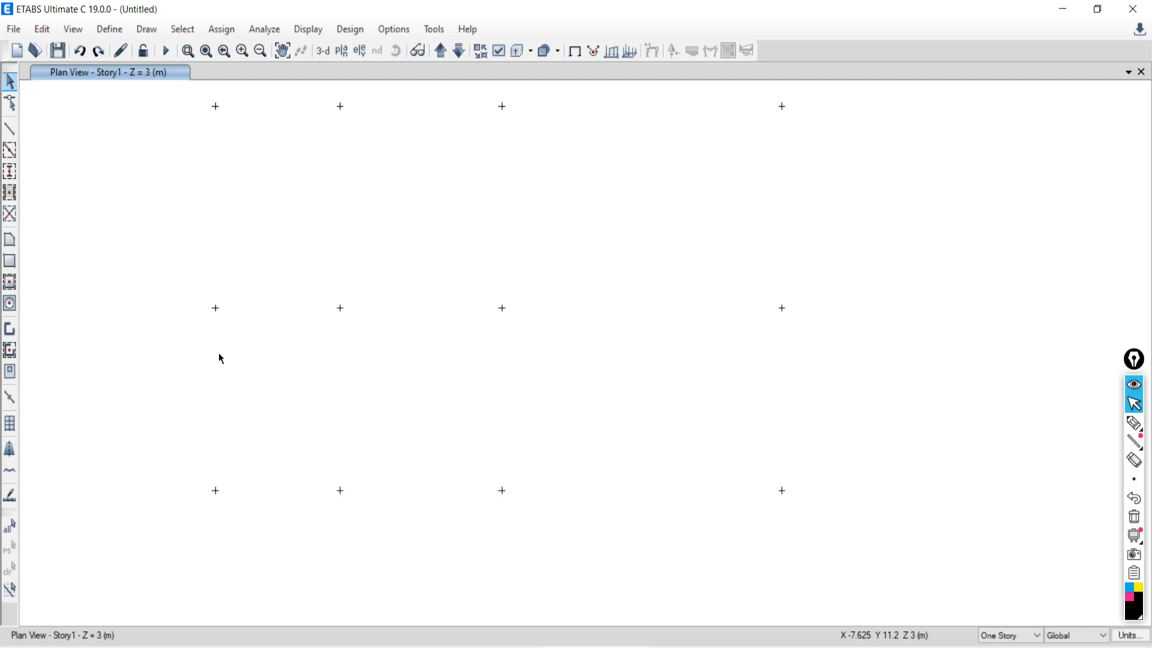
{"action": "left_click", "coordinate": [377, 647]}
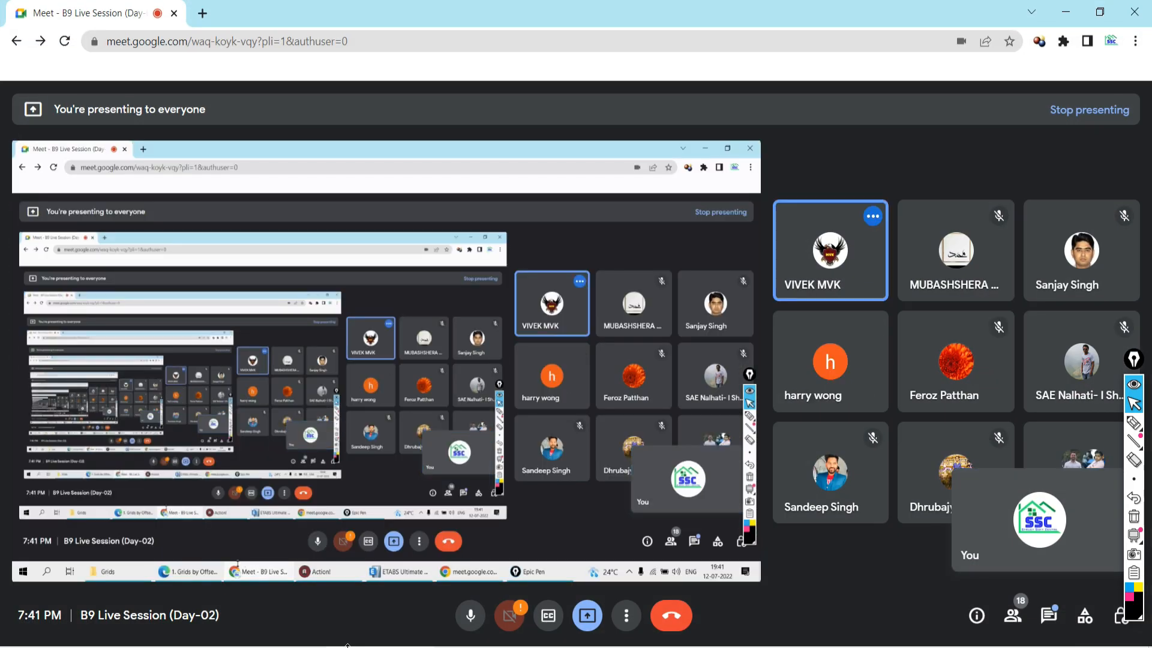
{"action": "left_click", "coordinate": [272, 647]}
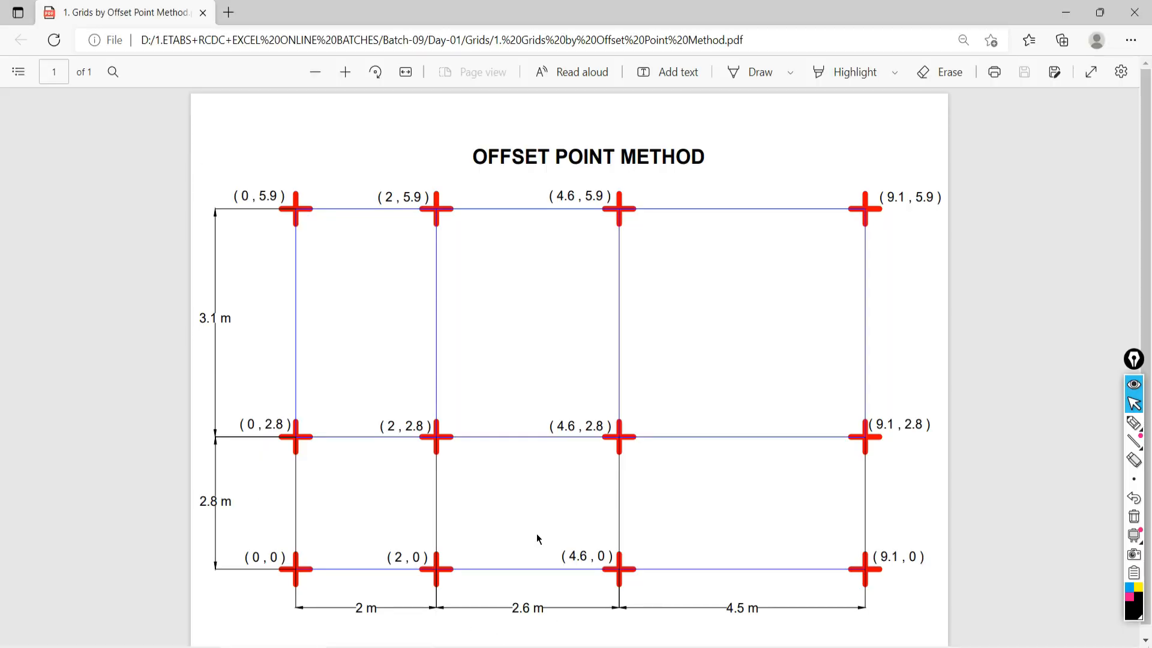
{"action": "left_click", "coordinate": [696, 647]}
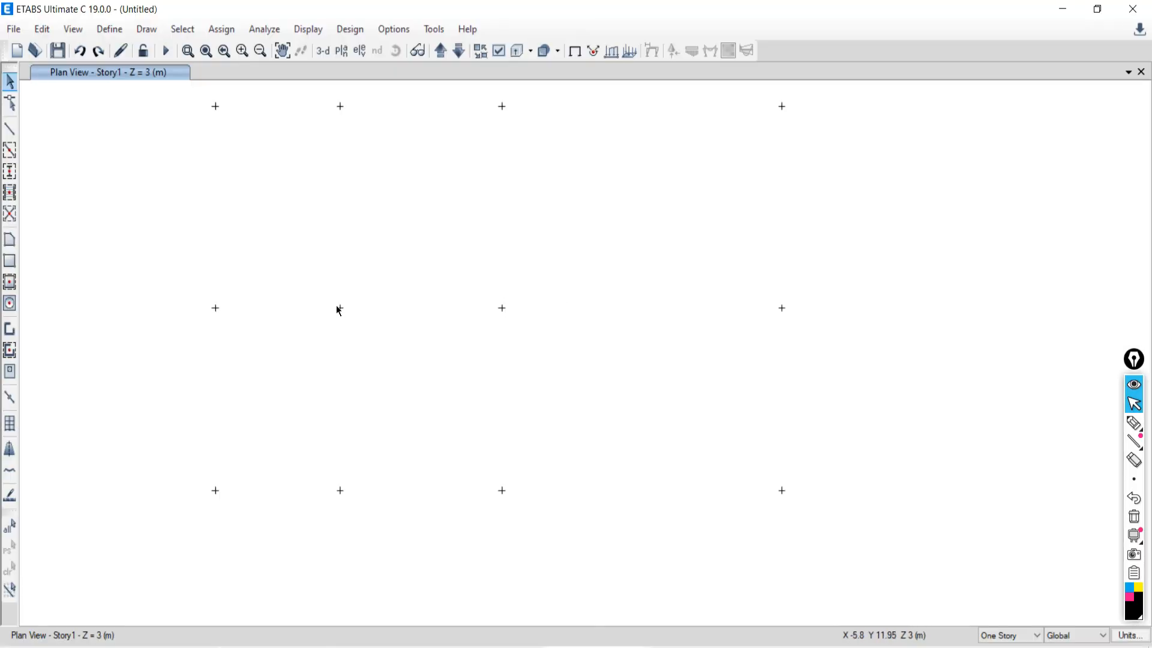
{"action": "key", "text": "ctrl+a"}
{"action": "key", "text": "Delete"}
{"action": "key", "text": "ctrl+z"}
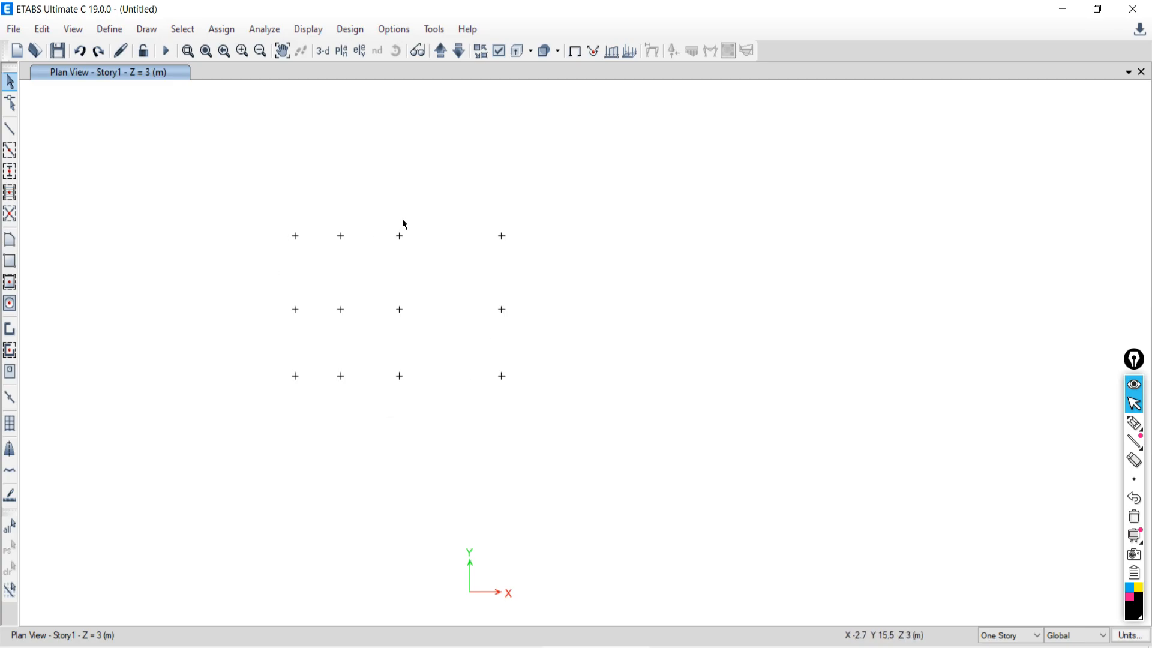
Step: Sketch a freehand grid of four horizontal and three vertical annotation lines over the plan, and clear all the annotations
{"action": "scroll", "coordinate": [279, 223], "scroll_direction": "up", "scroll_amount": 3}
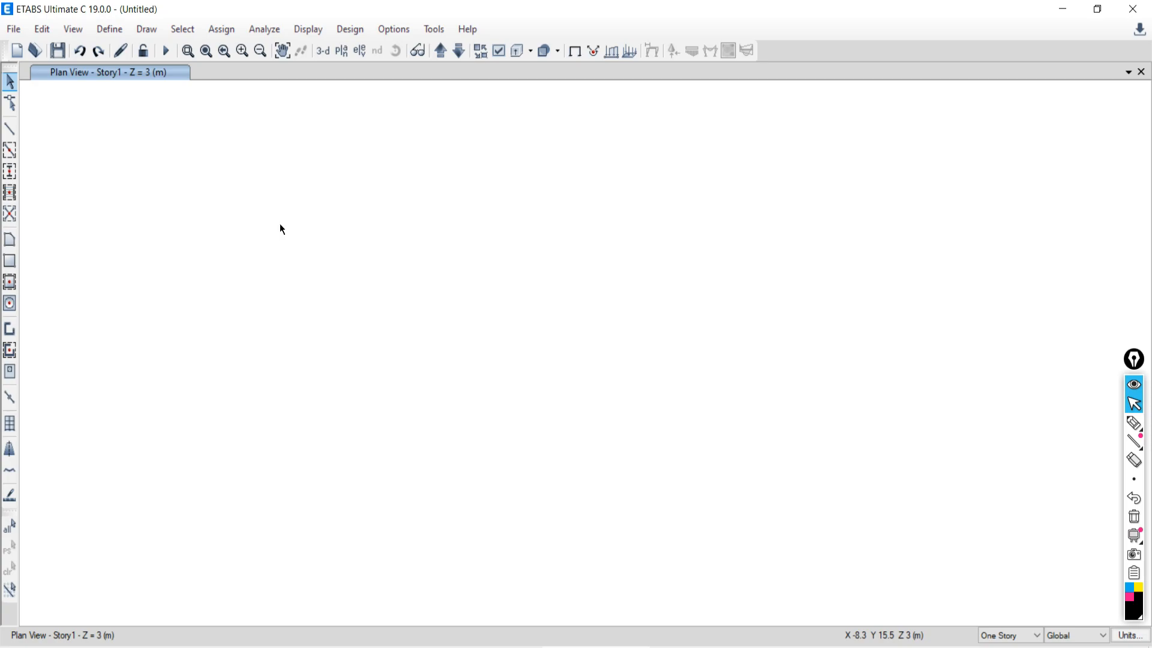
{"action": "scroll", "coordinate": [641, 347], "scroll_direction": "down", "scroll_amount": 3}
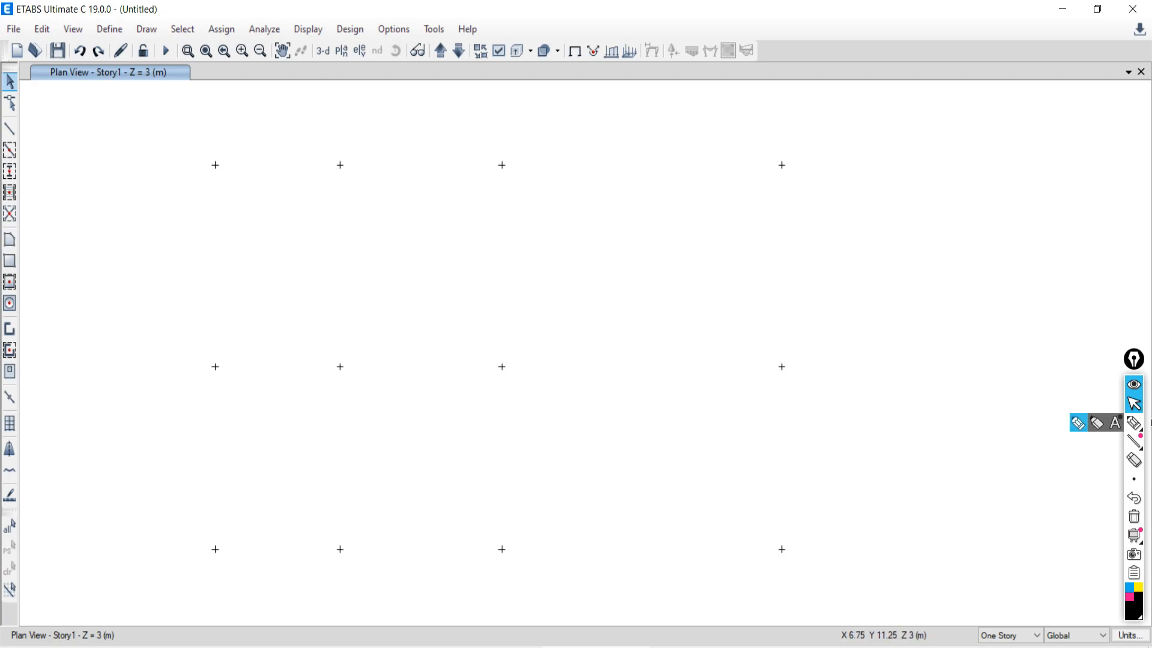
{"action": "left_click", "coordinate": [1134, 426]}
{"action": "left_click_drag", "start_coordinate": [559, 238], "coordinate": [1110, 256]}
{"action": "left_click_drag", "start_coordinate": [555, 320], "coordinate": [1046, 318]}
{"action": "left_click_drag", "start_coordinate": [497, 402], "coordinate": [1028, 404]}
{"action": "left_click_drag", "start_coordinate": [499, 516], "coordinate": [924, 476]}
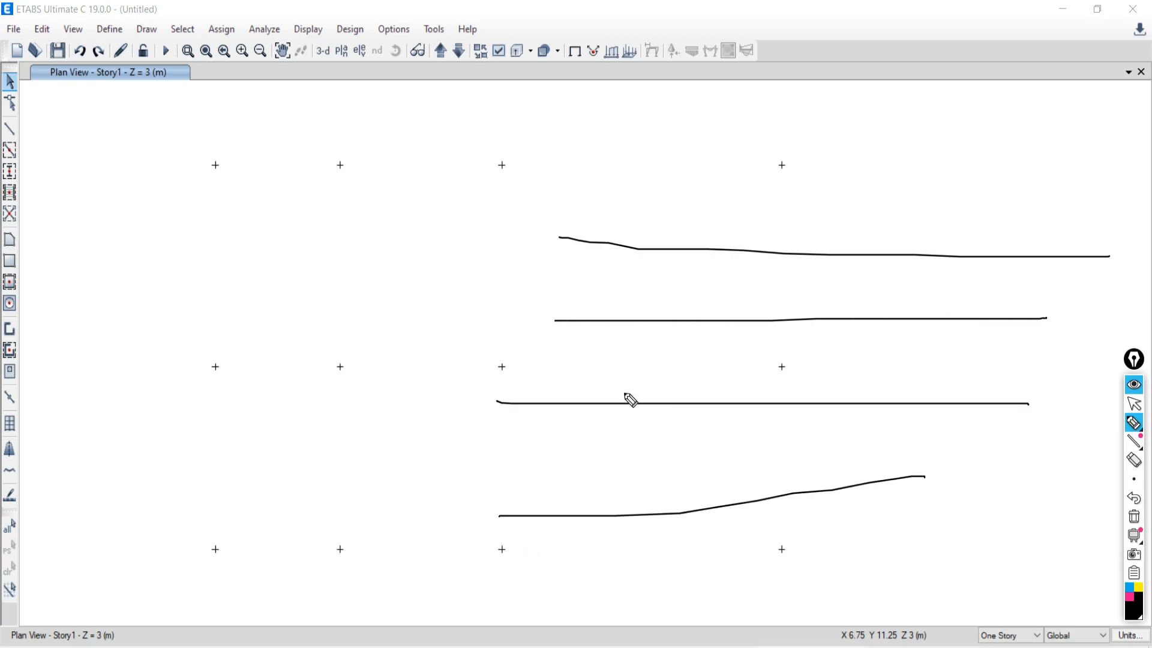
{"action": "left_click_drag", "start_coordinate": [613, 137], "coordinate": [596, 540]}
{"action": "left_click_drag", "start_coordinate": [704, 163], "coordinate": [693, 526]}
{"action": "left_click_drag", "start_coordinate": [827, 178], "coordinate": [823, 506]}
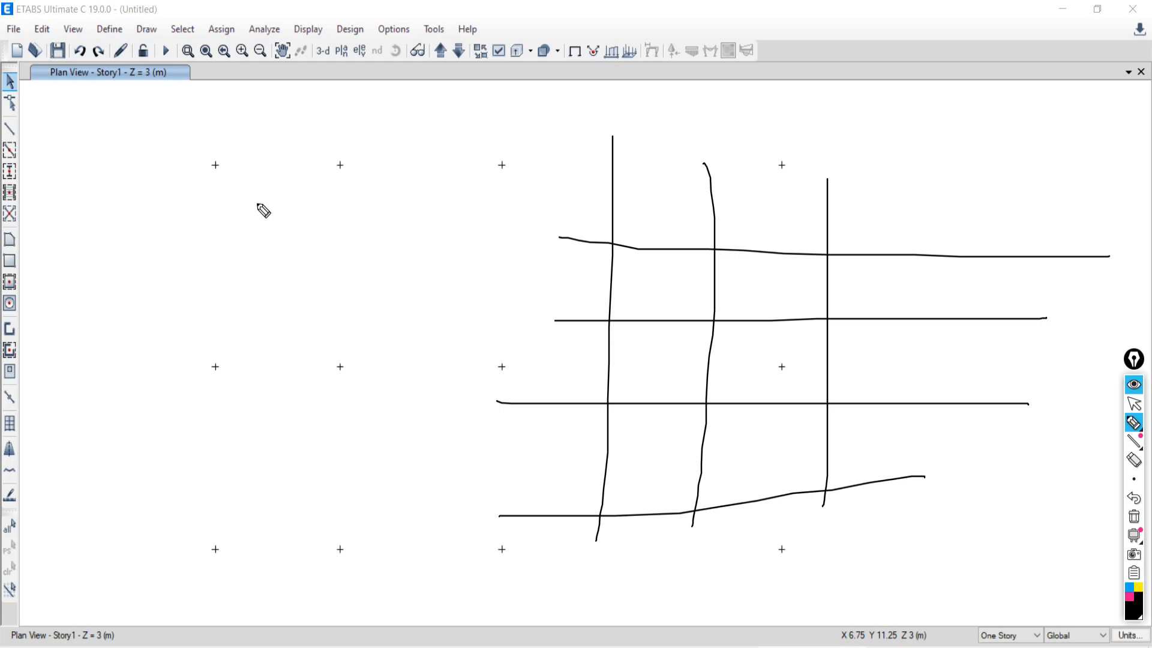
{"action": "left_click", "coordinate": [1134, 517]}
{"action": "left_click", "coordinate": [1135, 403]}
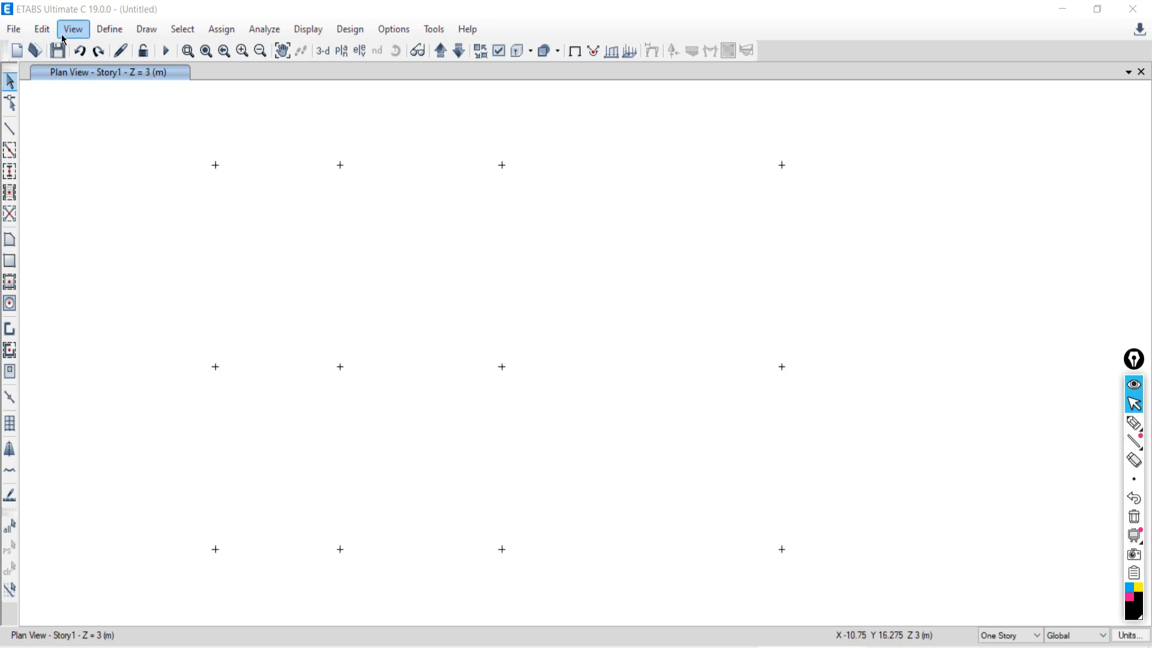
Step: Draw a gridline in grid system G1 through the lower row of joints, from its rightmost to its leftmost joint
{"action": "left_click", "coordinate": [147, 30]}
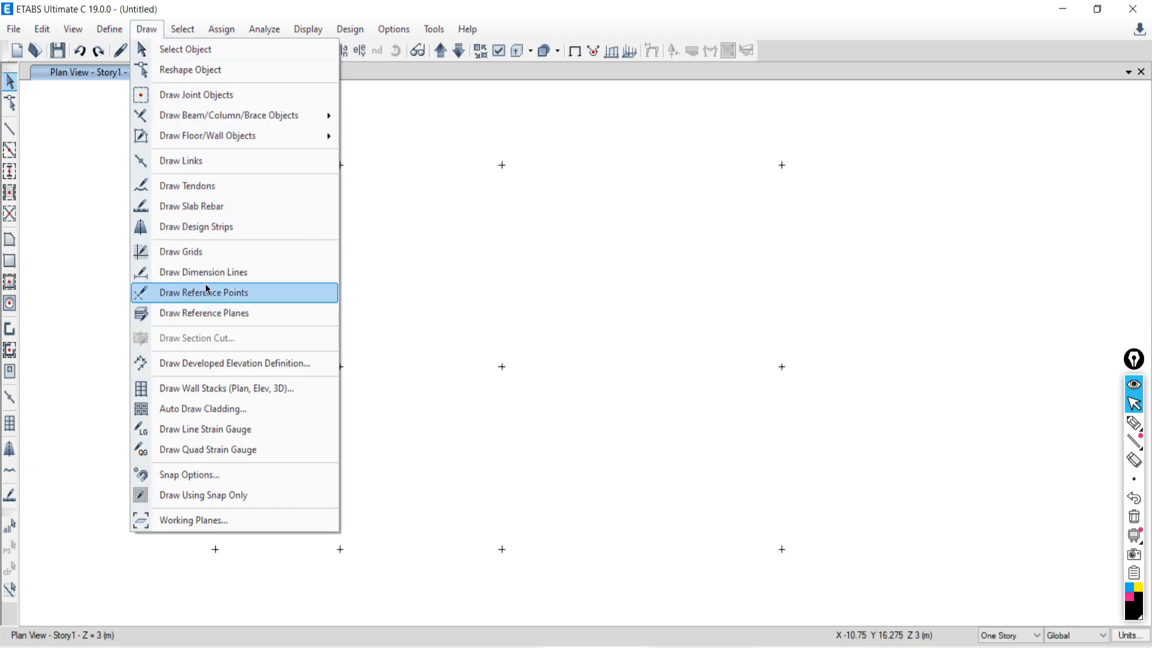
{"action": "left_click", "coordinate": [173, 257]}
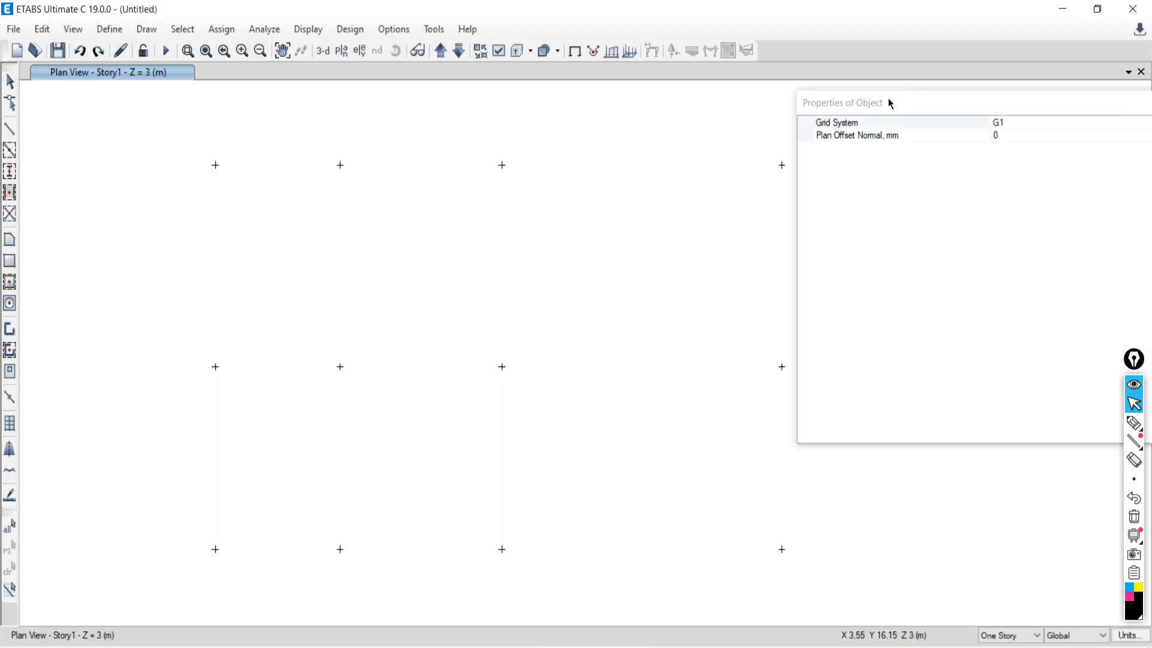
{"action": "left_click_drag", "start_coordinate": [890, 102], "coordinate": [689, 139]}
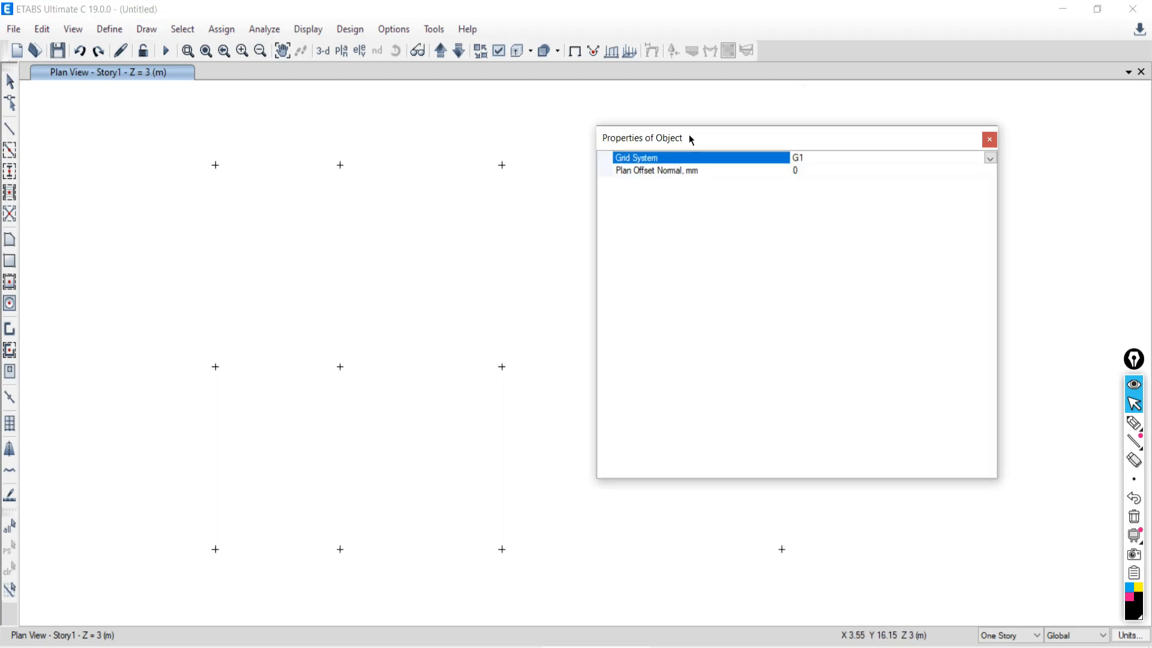
{"action": "left_click", "coordinate": [989, 143]}
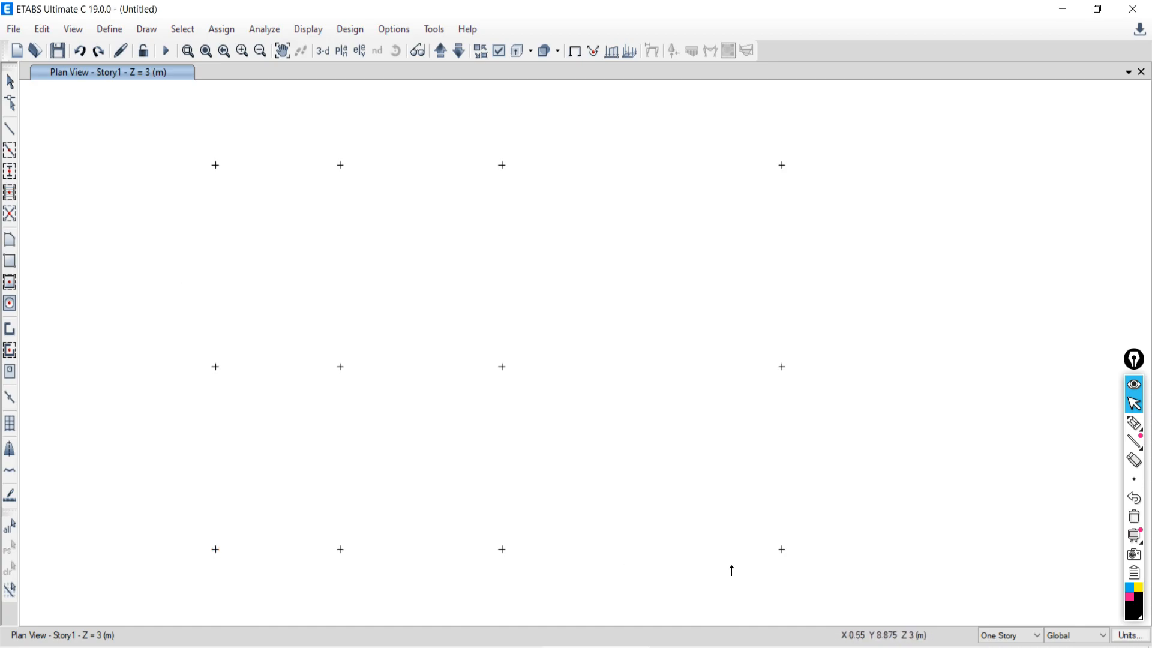
{"action": "left_click", "coordinate": [782, 550]}
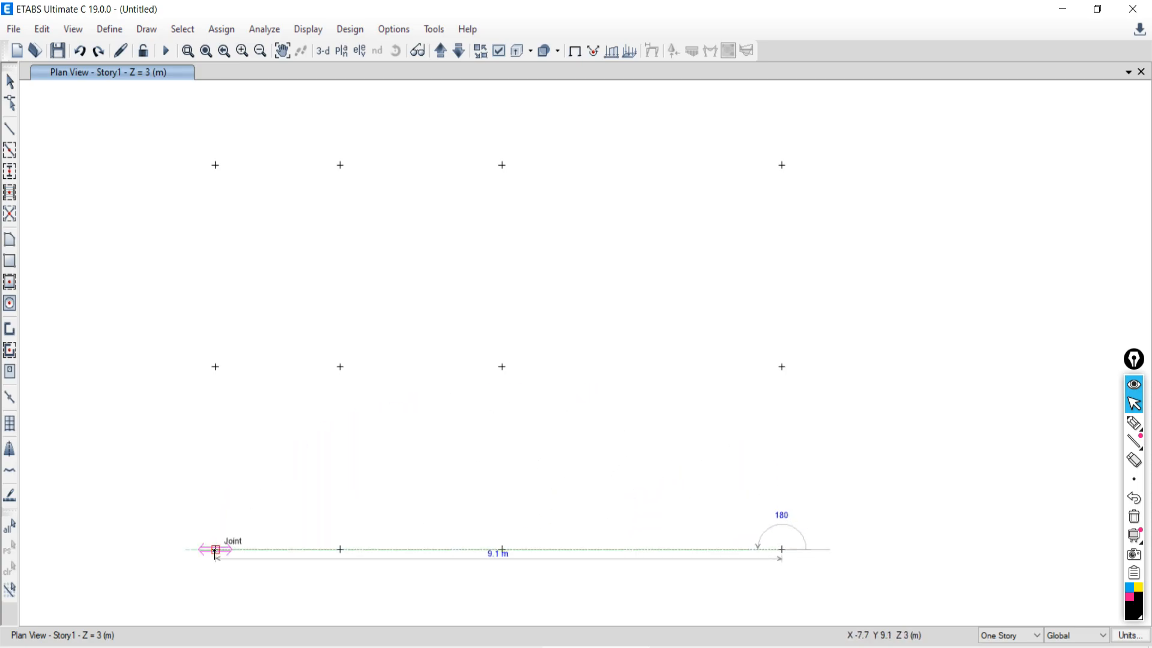
{"action": "left_click", "coordinate": [216, 550]}
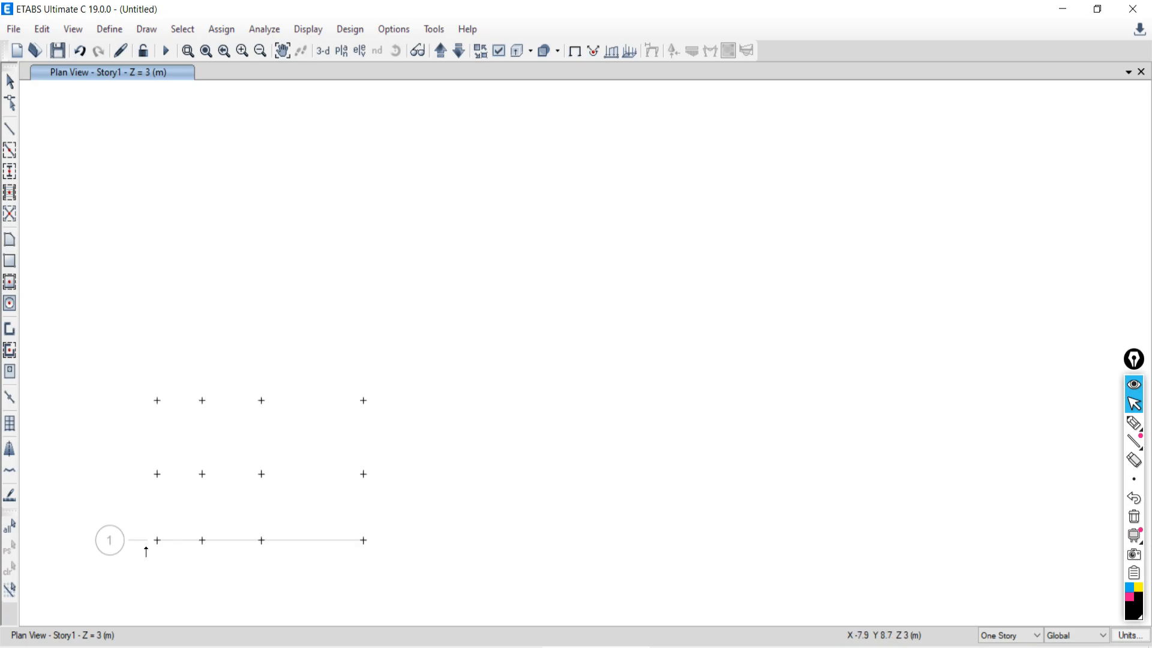
Step: Draw horizontal gridlines through the end joints of the middle row and the upper row
{"action": "middle_click_drag", "start_coordinate": [125, 553], "coordinate": [386, 443]}
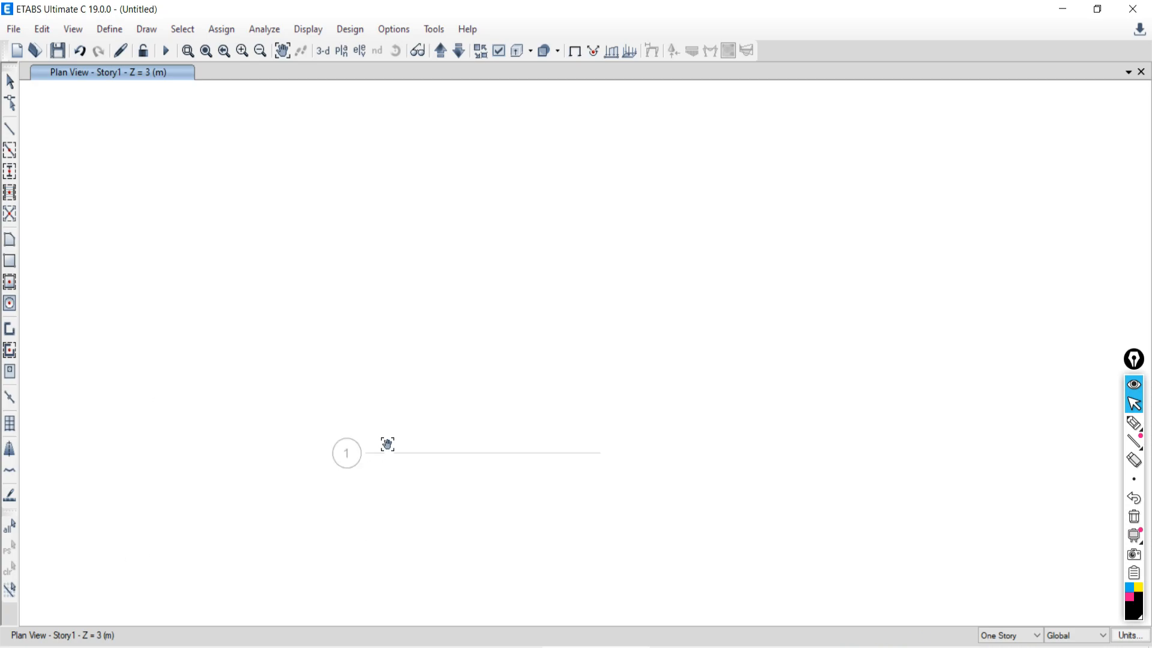
{"action": "scroll", "coordinate": [401, 431], "scroll_direction": "up", "scroll_amount": 4}
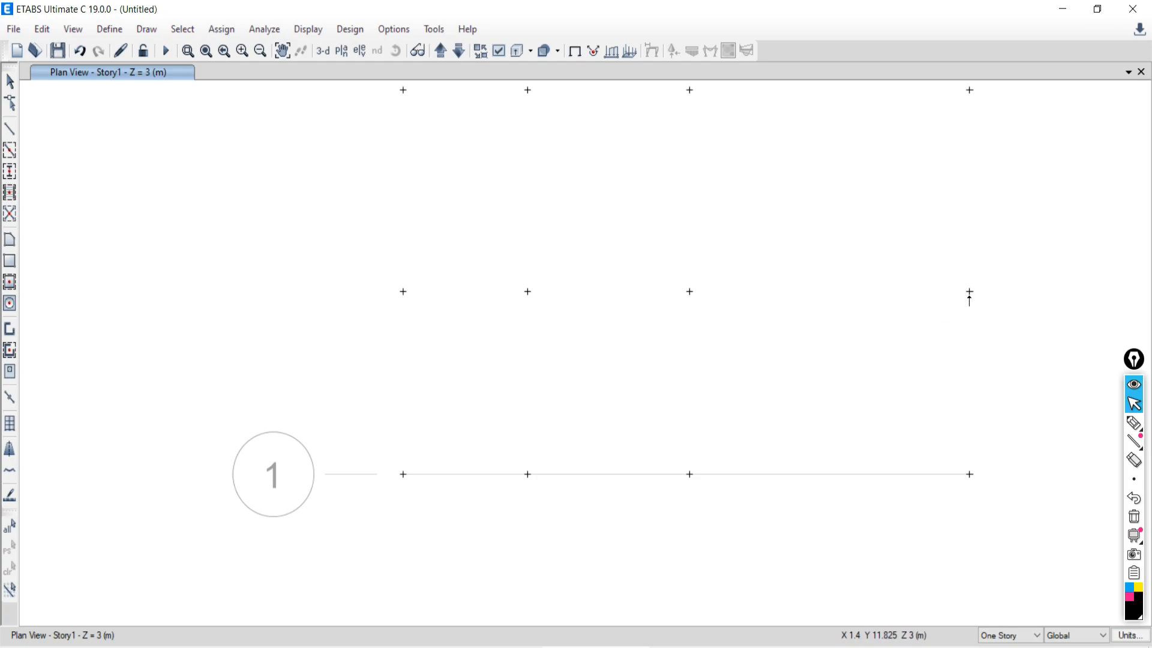
{"action": "left_click", "coordinate": [969, 292]}
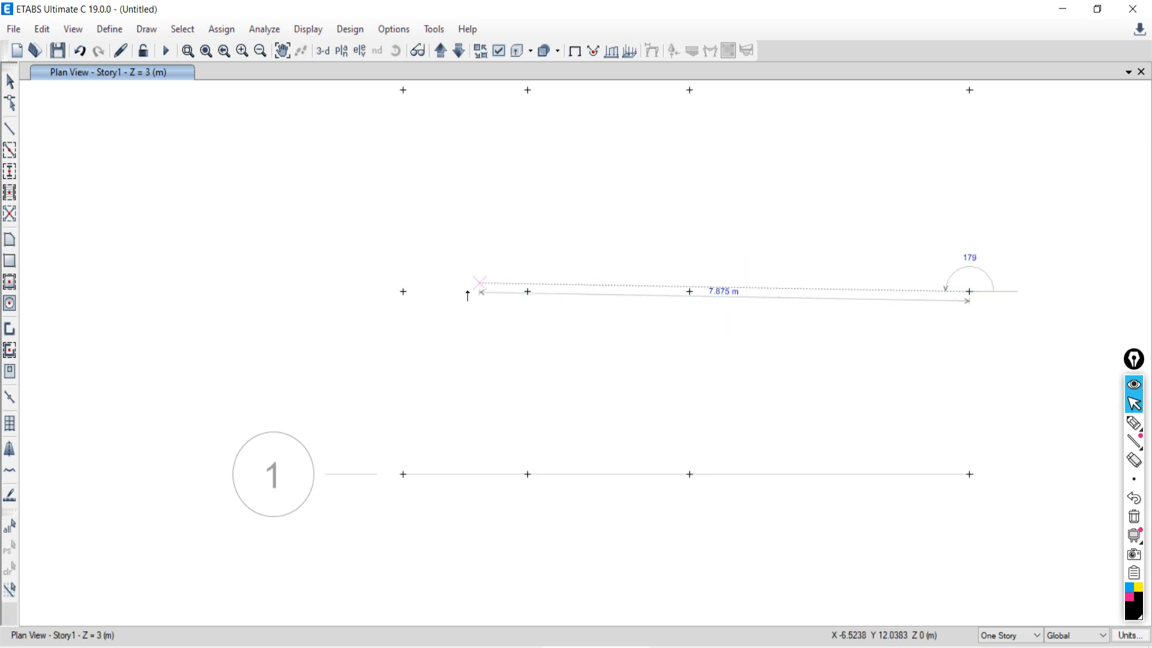
{"action": "left_click", "coordinate": [402, 292]}
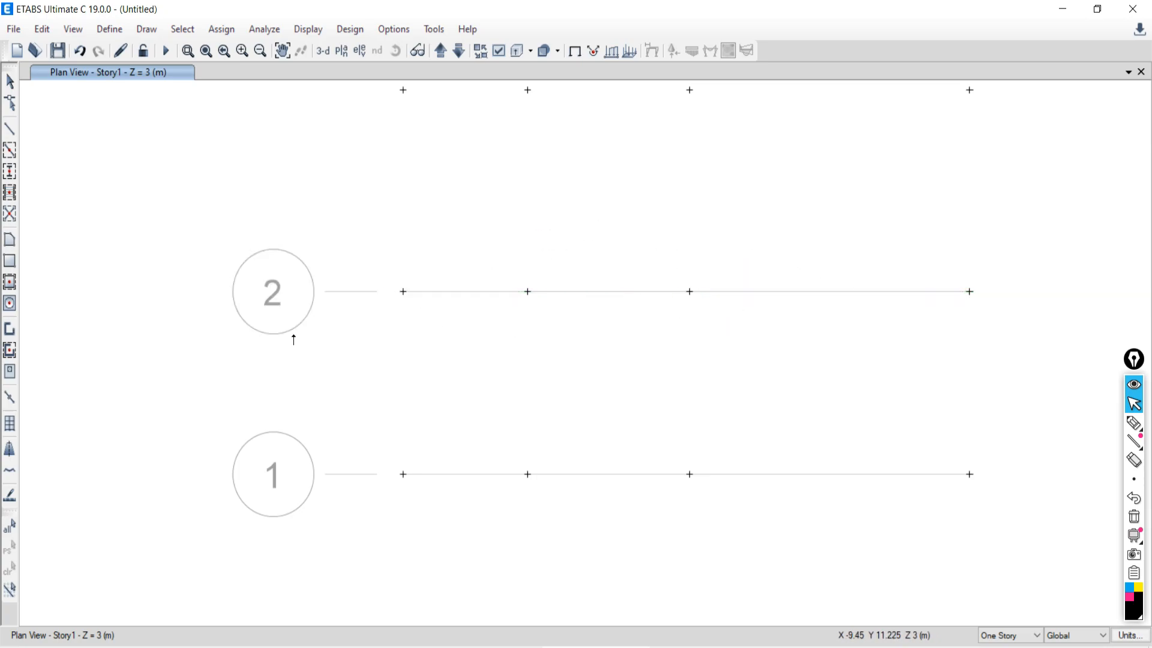
{"action": "scroll", "coordinate": [550, 286], "scroll_direction": "down", "scroll_amount": 6}
{"action": "scroll", "coordinate": [560, 308], "scroll_direction": "up", "scroll_amount": 6}
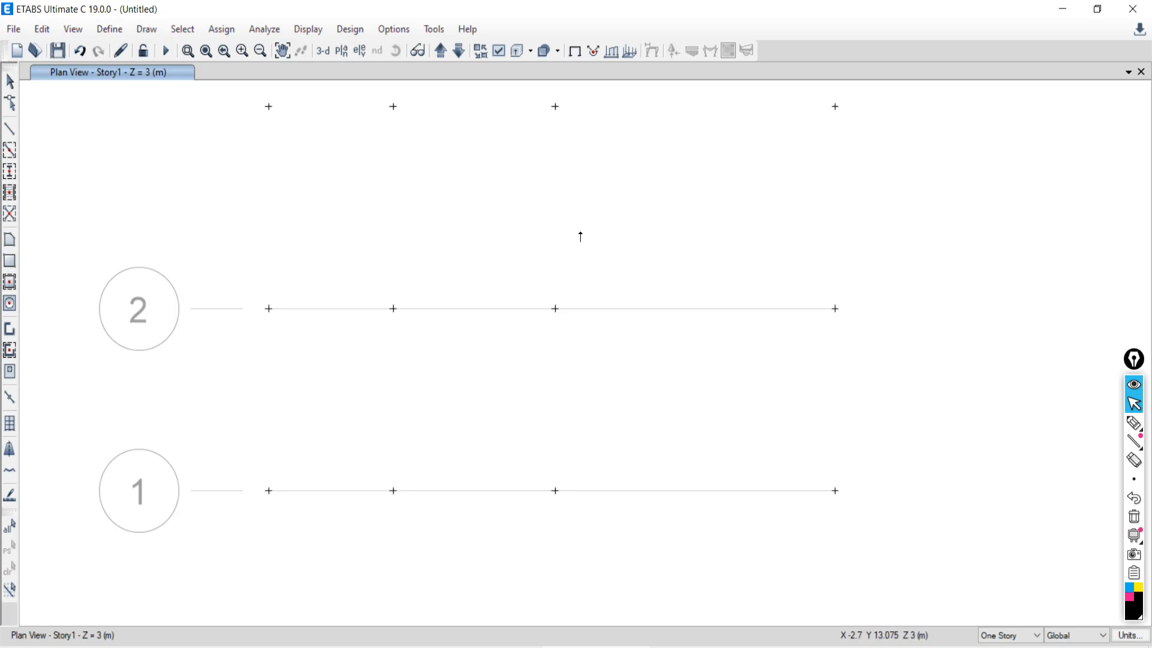
{"action": "middle_click_drag", "start_coordinate": [573, 225], "coordinate": [613, 346]}
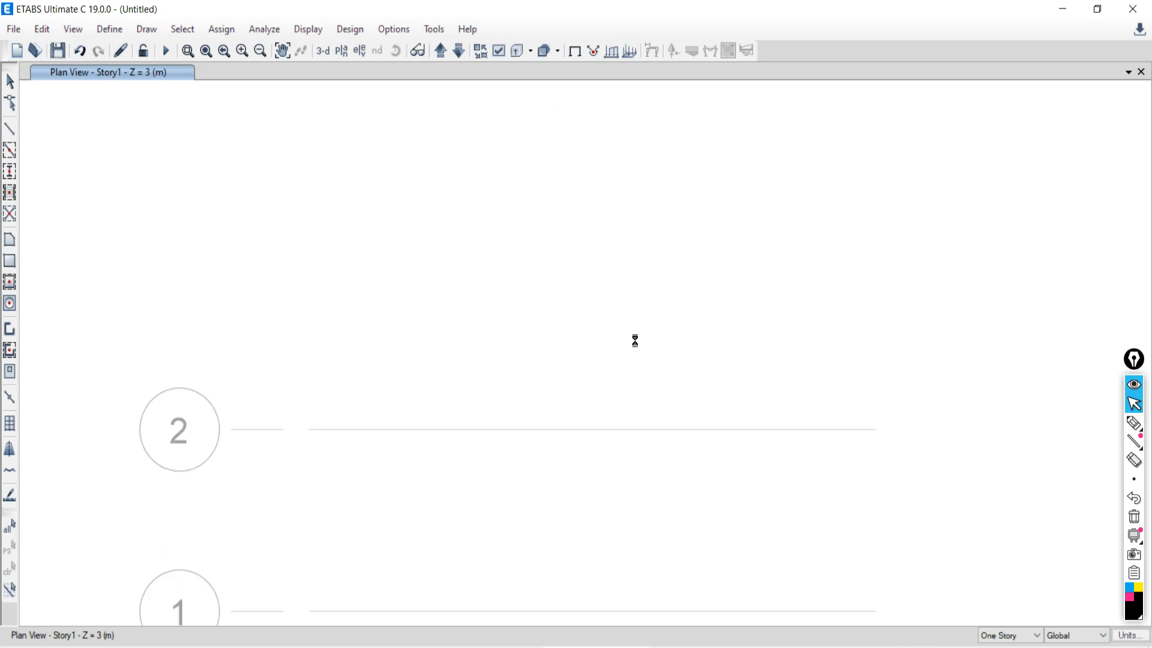
{"action": "left_click", "coordinate": [309, 228]}
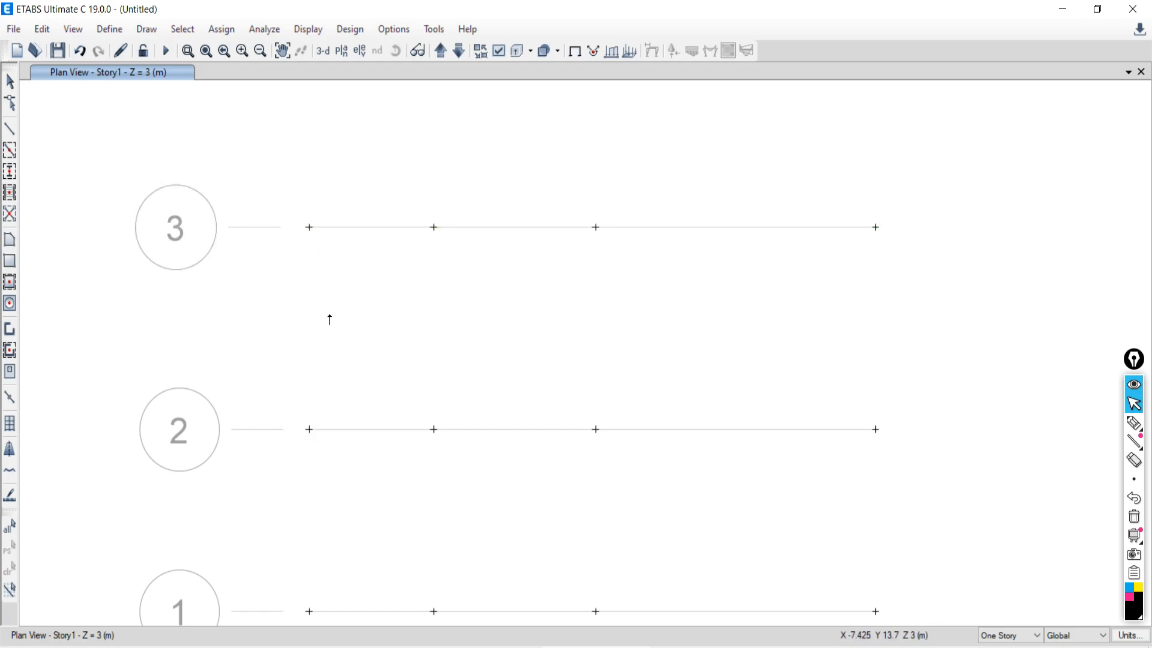
Step: Draw a vertical gridline through the leftmost column of joints, from the lower row up to the upper row
{"action": "scroll", "coordinate": [342, 329], "scroll_direction": "down", "scroll_amount": 5}
{"action": "scroll", "coordinate": [313, 350], "scroll_direction": "up", "scroll_amount": 5}
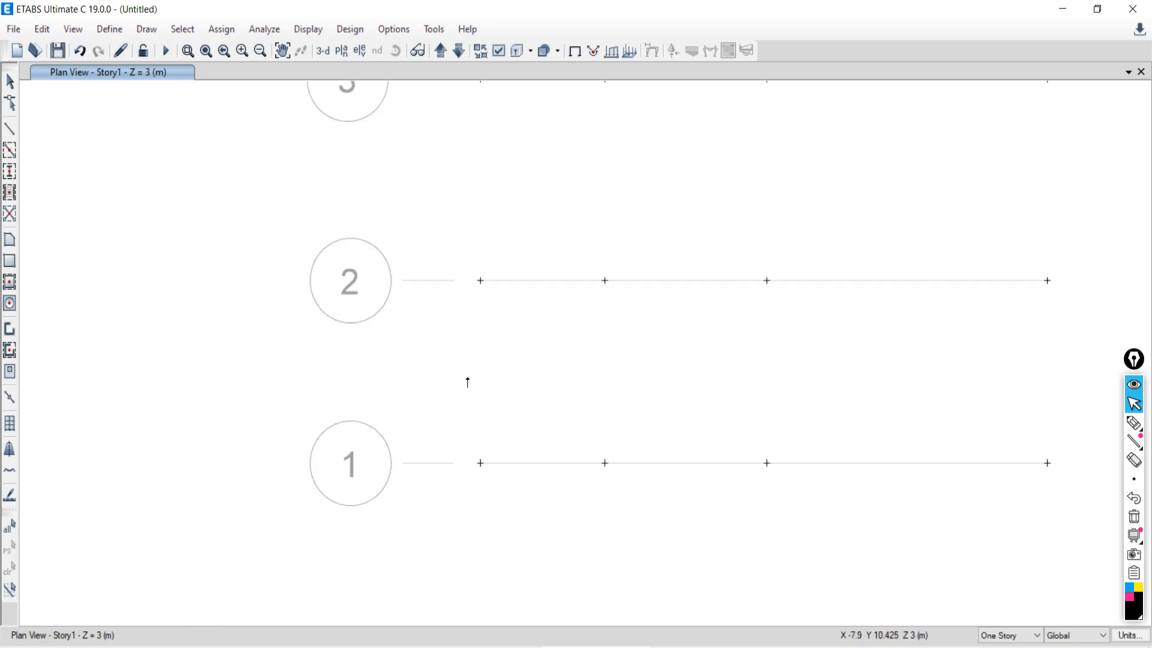
{"action": "scroll", "coordinate": [481, 363], "scroll_direction": "down", "scroll_amount": 4}
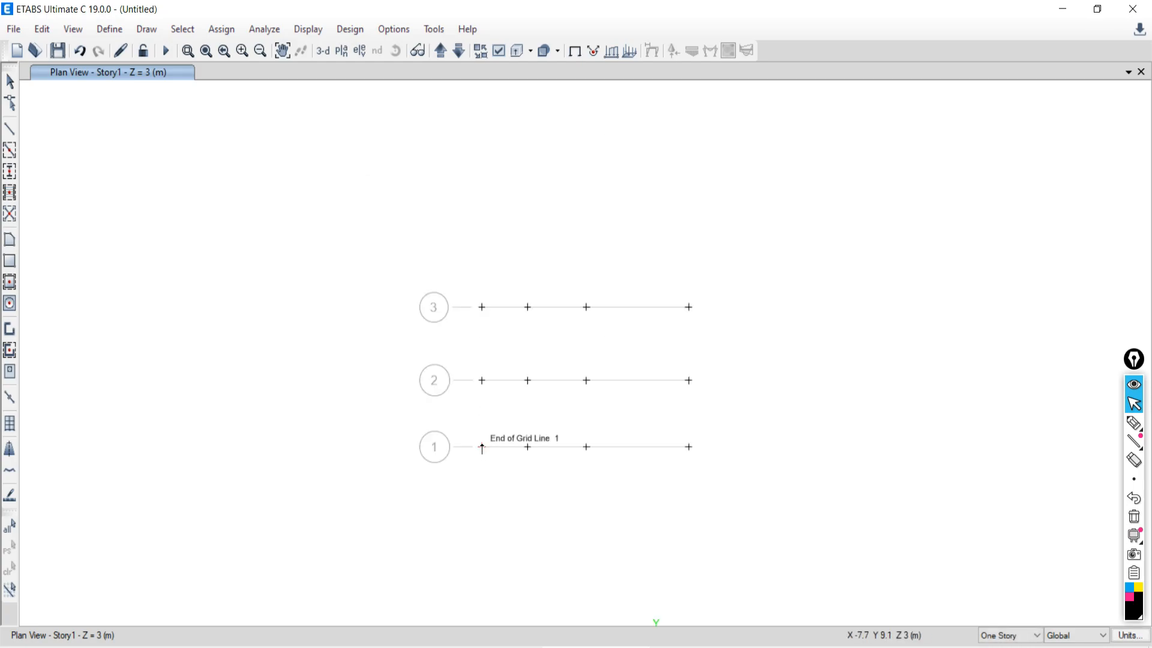
{"action": "left_click", "coordinate": [483, 447]}
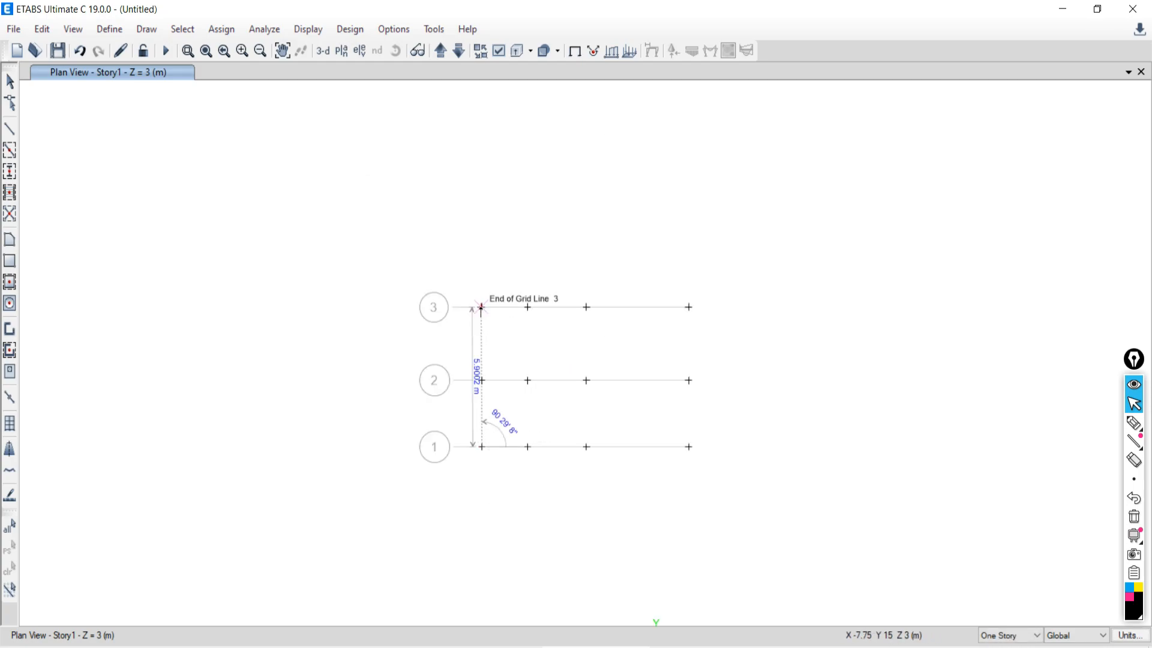
{"action": "left_click", "coordinate": [482, 307]}
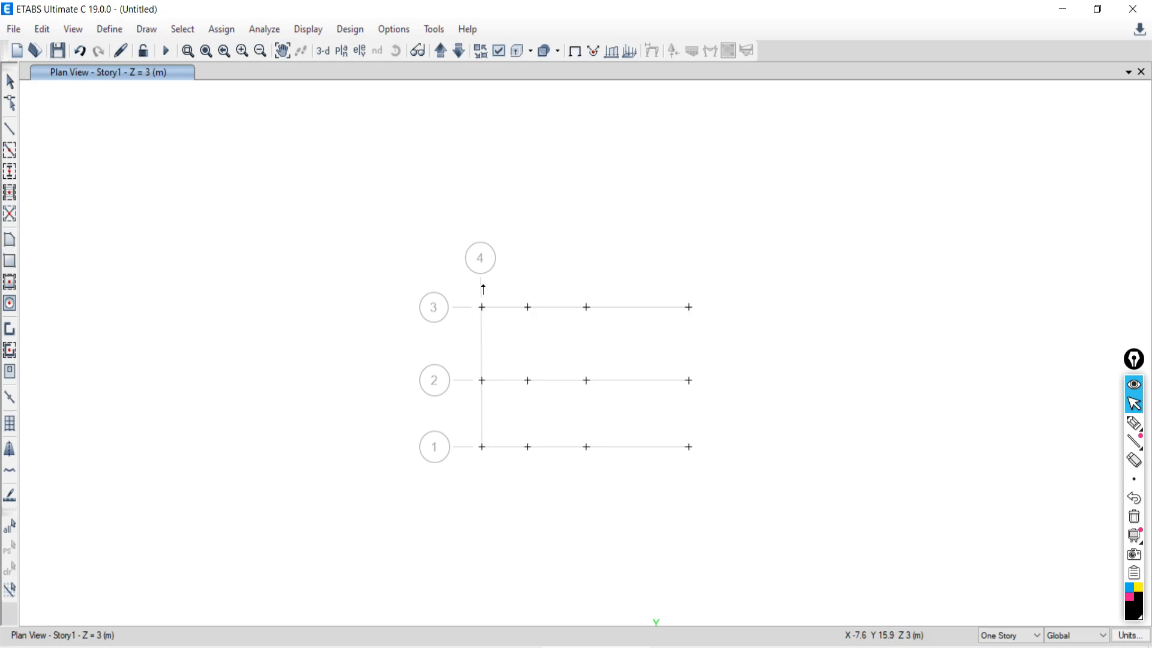
Step: Draw vertical gridlines through the second, third and fourth columns of joints, each from the lower row to the upper row
{"action": "left_click", "coordinate": [528, 447]}
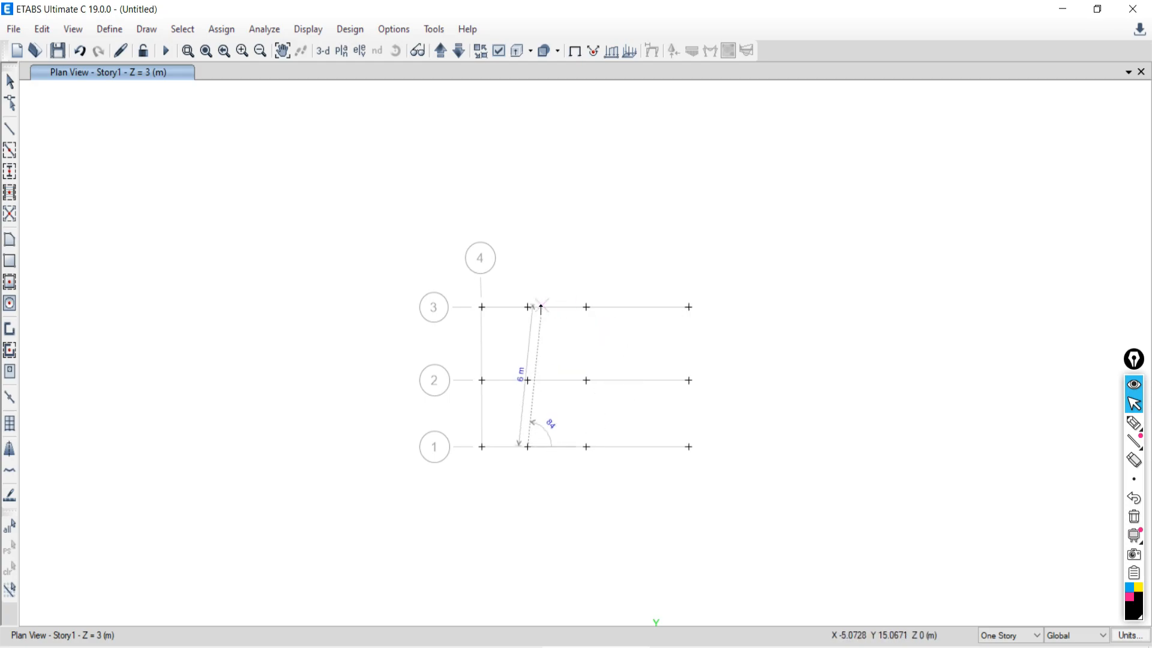
{"action": "left_click", "coordinate": [528, 308]}
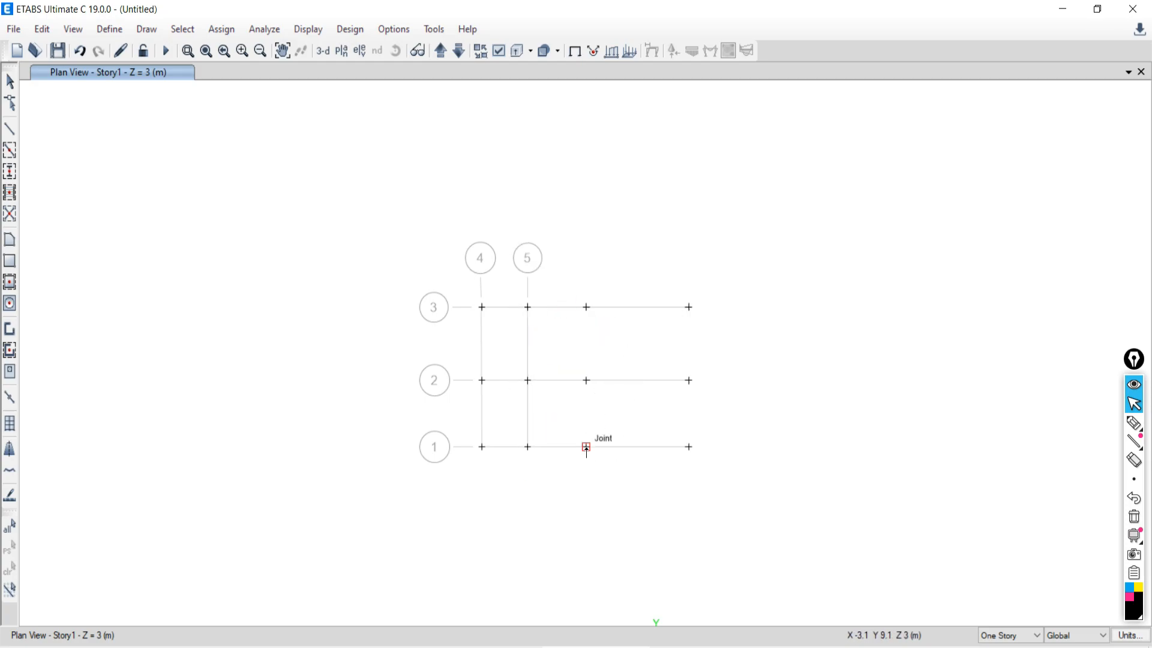
{"action": "left_click", "coordinate": [586, 447]}
{"action": "left_click", "coordinate": [586, 308]}
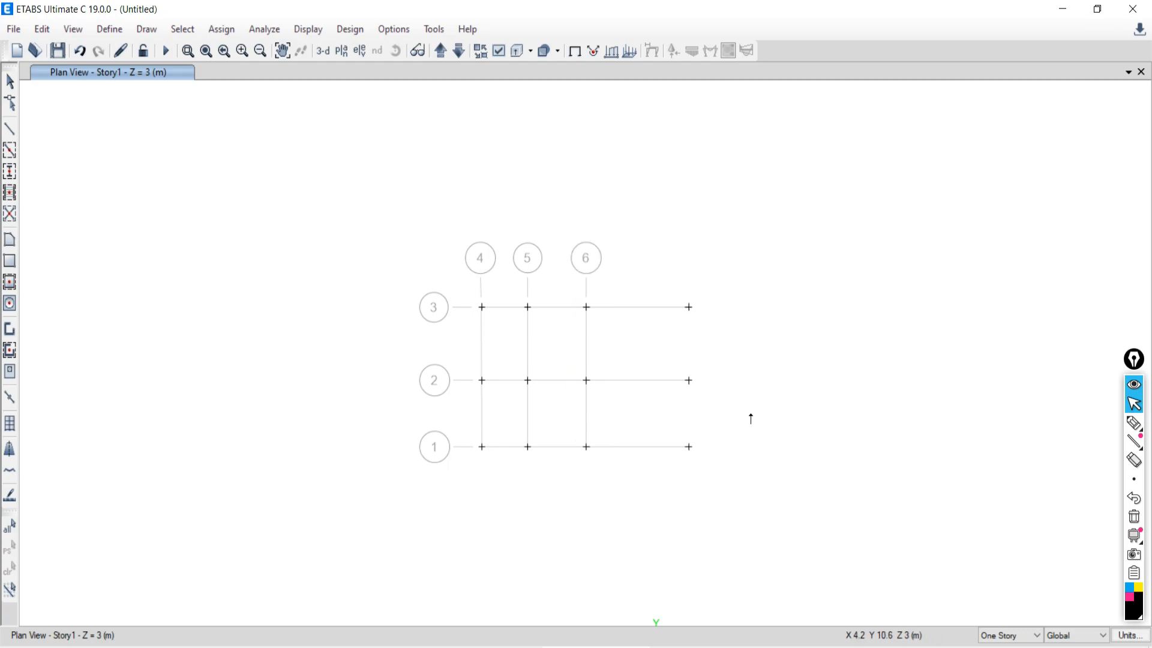
{"action": "left_click", "coordinate": [689, 447]}
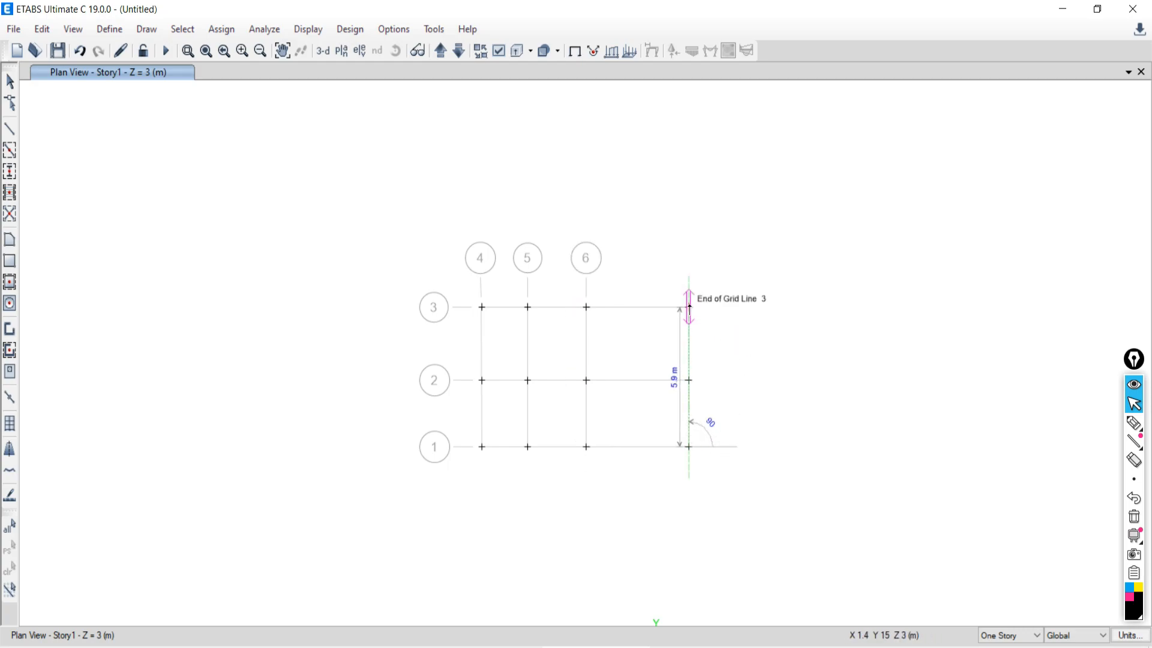
{"action": "left_click", "coordinate": [689, 307]}
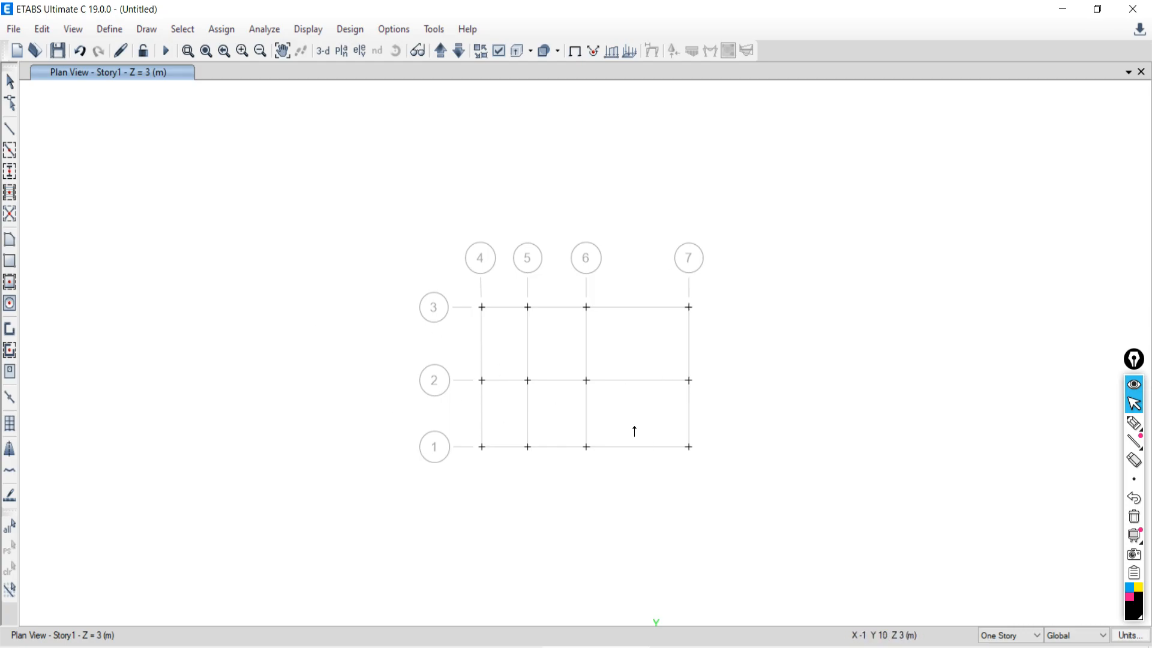
Step: Examine the gridlines, their bubble labels and their alignment with the joints on the Story1 plan
{"action": "scroll", "coordinate": [630, 420], "scroll_direction": "up", "scroll_amount": 3}
{"action": "scroll", "coordinate": [469, 275], "scroll_direction": "down", "scroll_amount": 3}
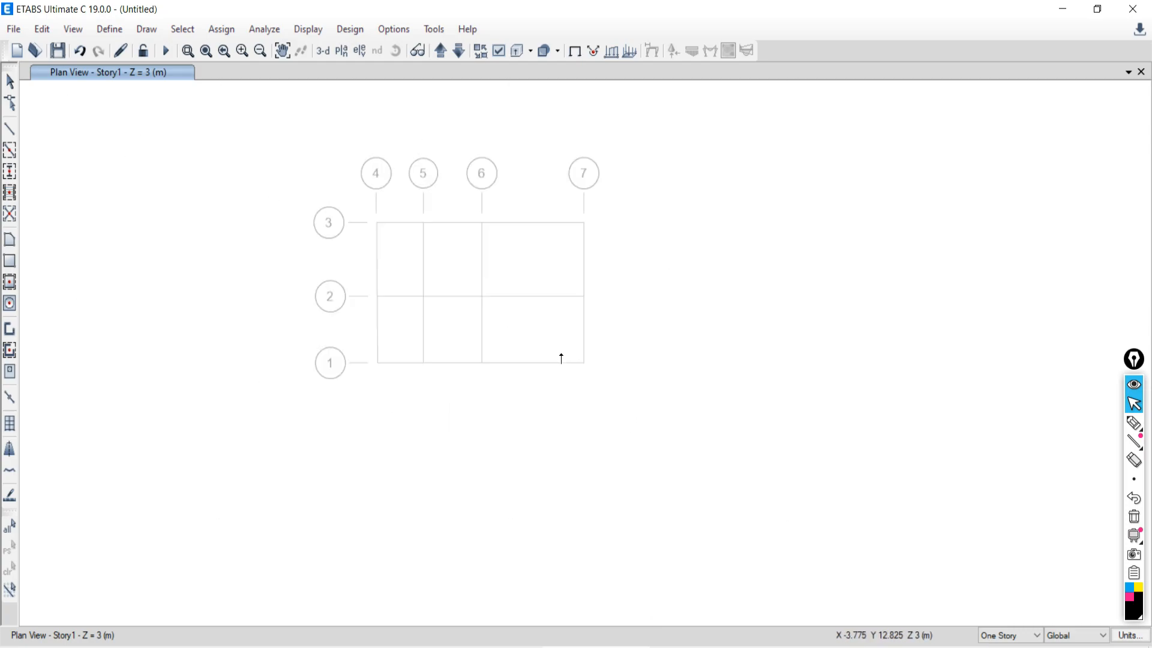
{"action": "scroll", "coordinate": [460, 184], "scroll_direction": "up", "scroll_amount": 3}
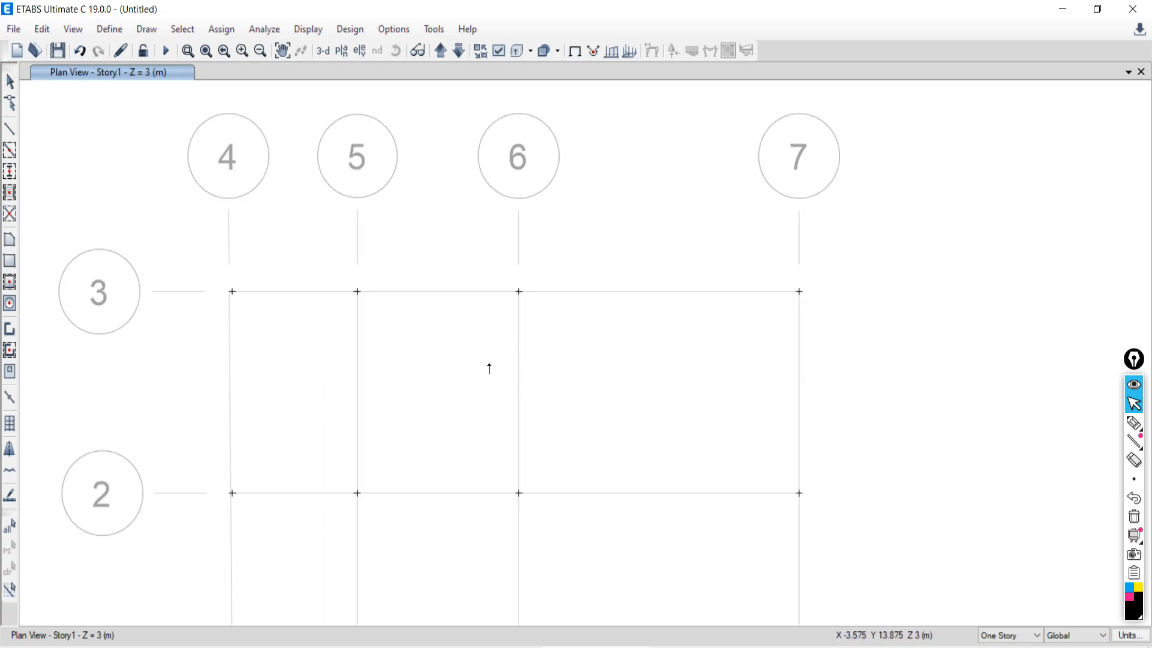
{"action": "scroll", "coordinate": [489, 368], "scroll_direction": "down", "scroll_amount": 3}
{"action": "scroll", "coordinate": [530, 240], "scroll_direction": "up", "scroll_amount": 3}
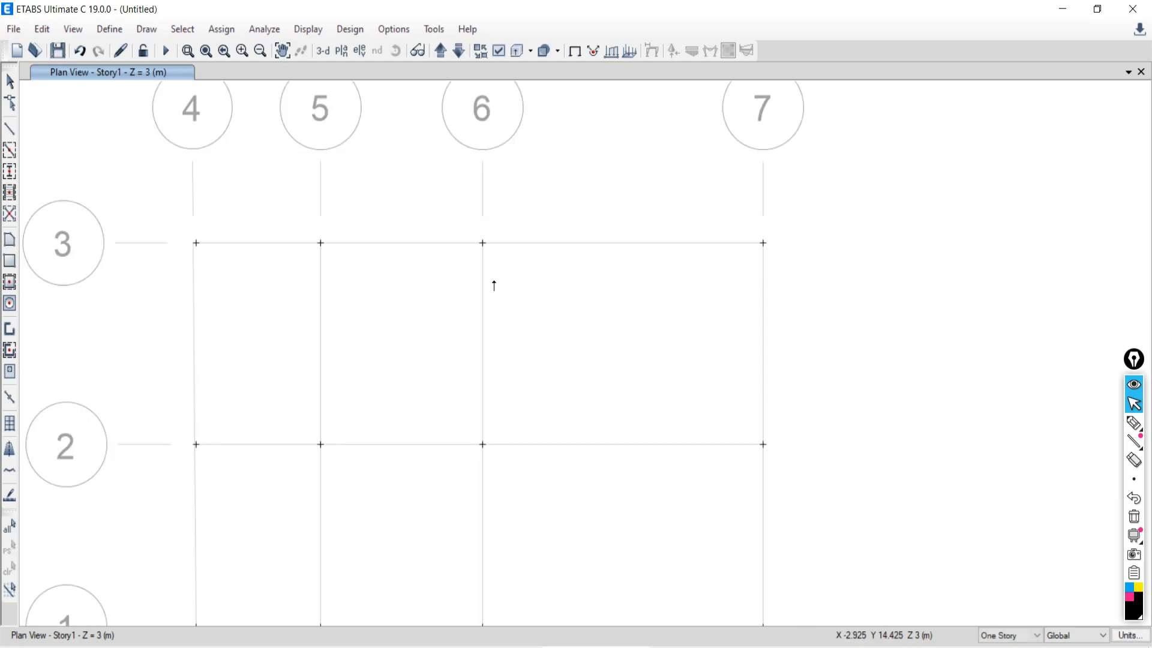
{"action": "scroll", "coordinate": [494, 285], "scroll_direction": "down", "scroll_amount": 3}
{"action": "scroll", "coordinate": [510, 288], "scroll_direction": "up", "scroll_amount": 3}
{"action": "scroll", "coordinate": [498, 288], "scroll_direction": "down", "scroll_amount": 2}
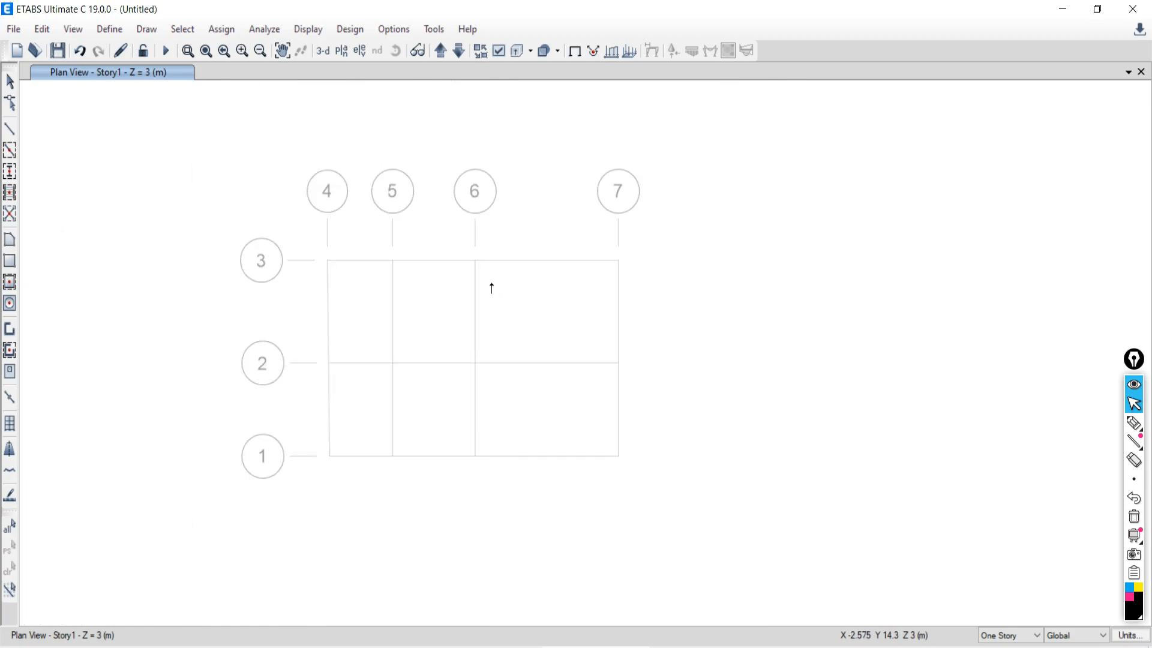
{"action": "scroll", "coordinate": [491, 287], "scroll_direction": "down", "scroll_amount": 1}
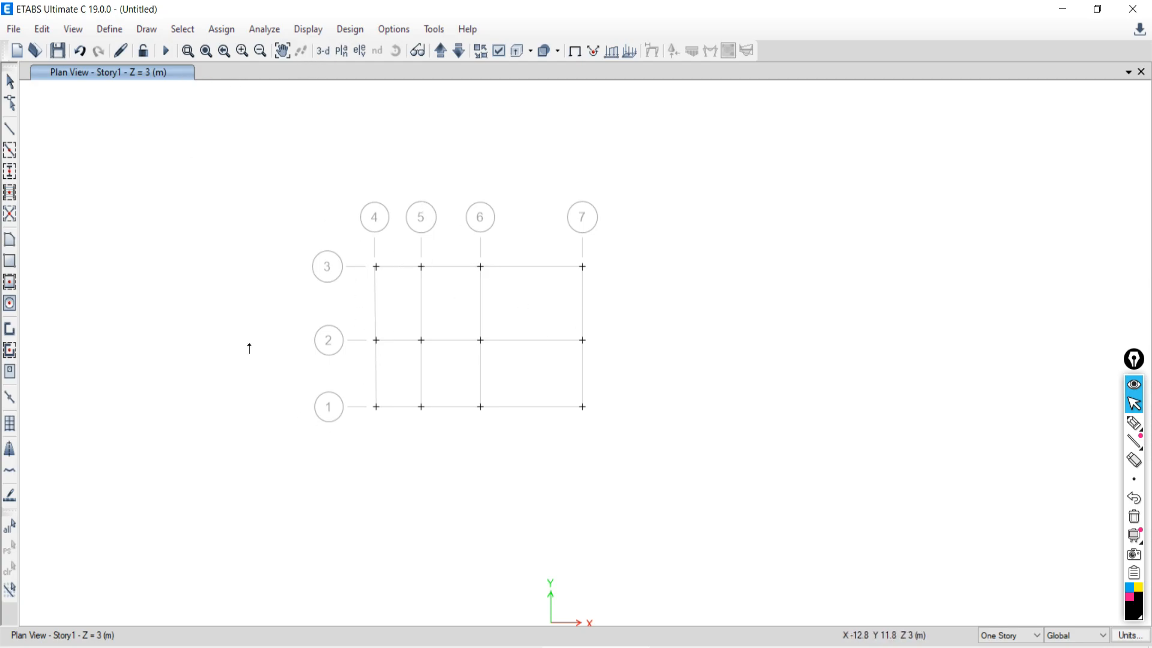
{"action": "scroll", "coordinate": [330, 411], "scroll_direction": "up", "scroll_amount": 3}
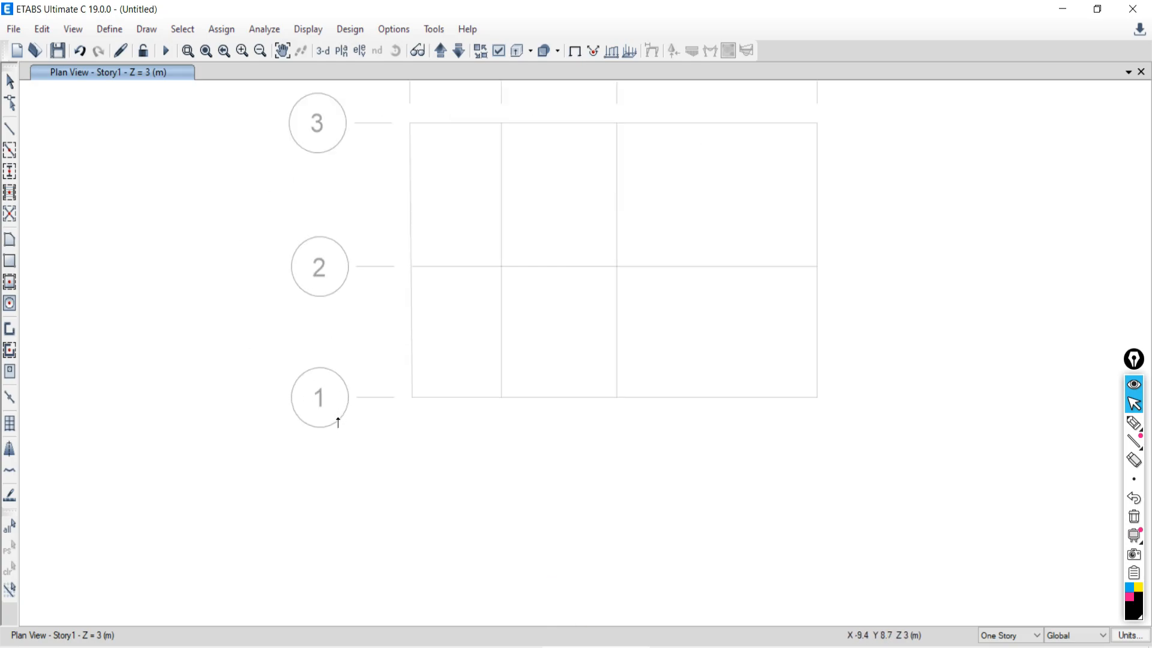
{"action": "scroll", "coordinate": [330, 402], "scroll_direction": "down", "scroll_amount": 1}
{"action": "scroll", "coordinate": [327, 413], "scroll_direction": "down", "scroll_amount": 3}
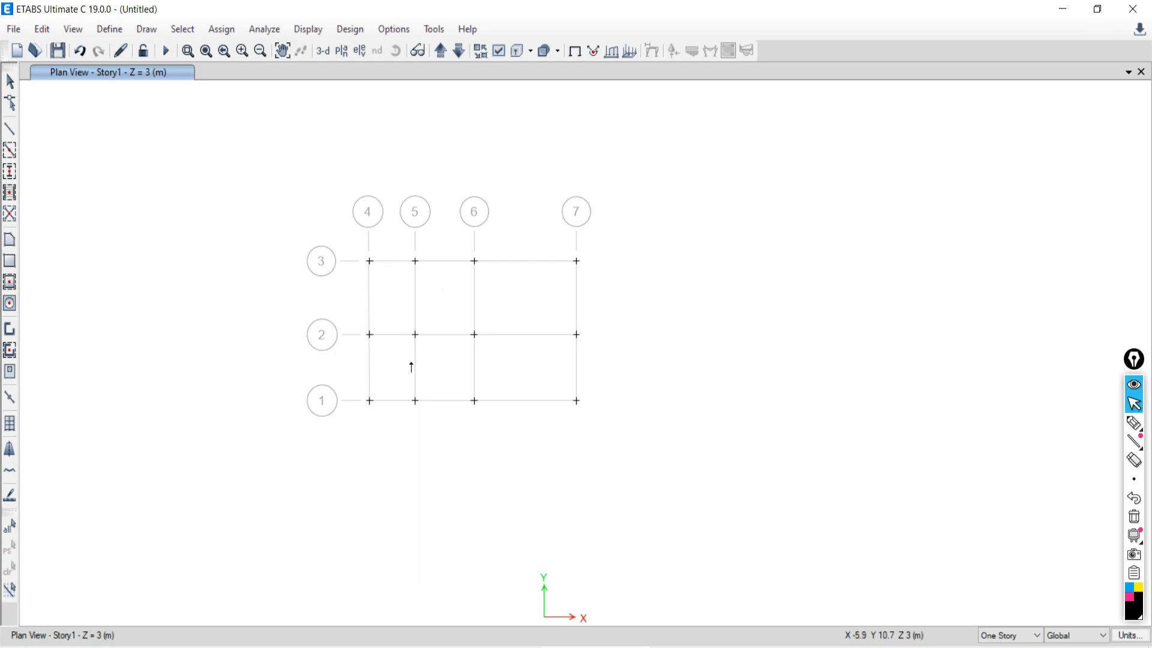
Step: Undo the four vertical gridlines, keeping the three horizontal ones
{"action": "left_click", "coordinate": [81, 52]}
{"action": "left_click", "coordinate": [83, 51]}
{"action": "left_click", "coordinate": [83, 50]}
{"action": "left_click", "coordinate": [87, 51]}
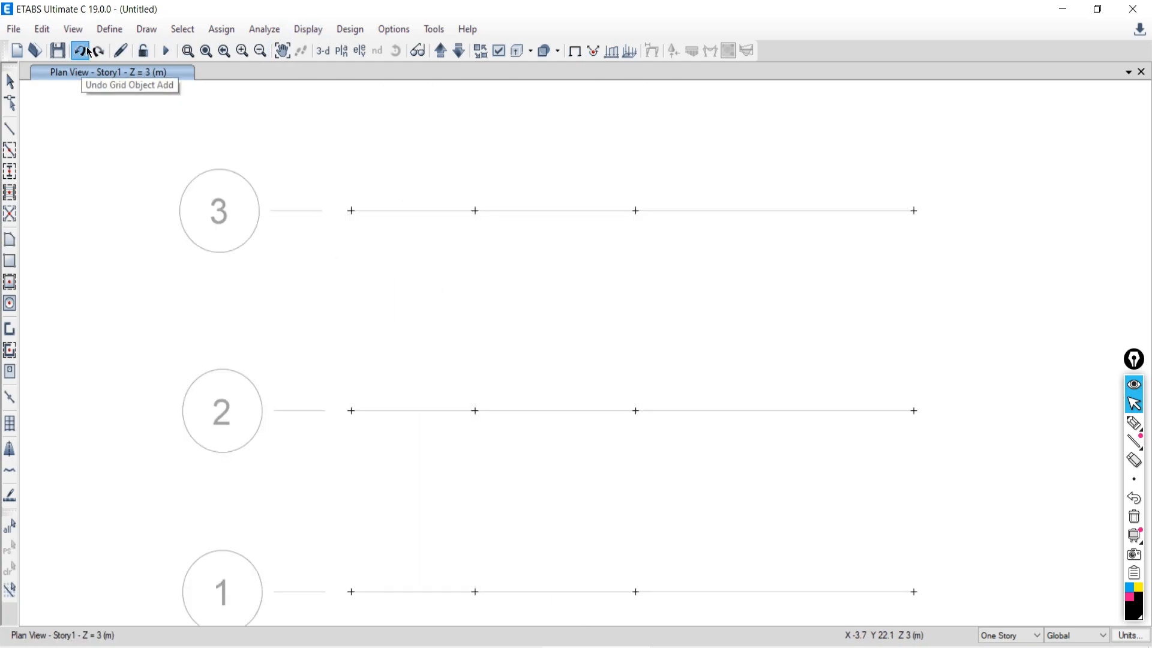
Step: Undo the three remaining horizontal gridlines so that only the joints are left on the Story1 plan
{"action": "left_click", "coordinate": [89, 51]}
{"action": "left_click", "coordinate": [96, 51]}
{"action": "left_click", "coordinate": [96, 52]}
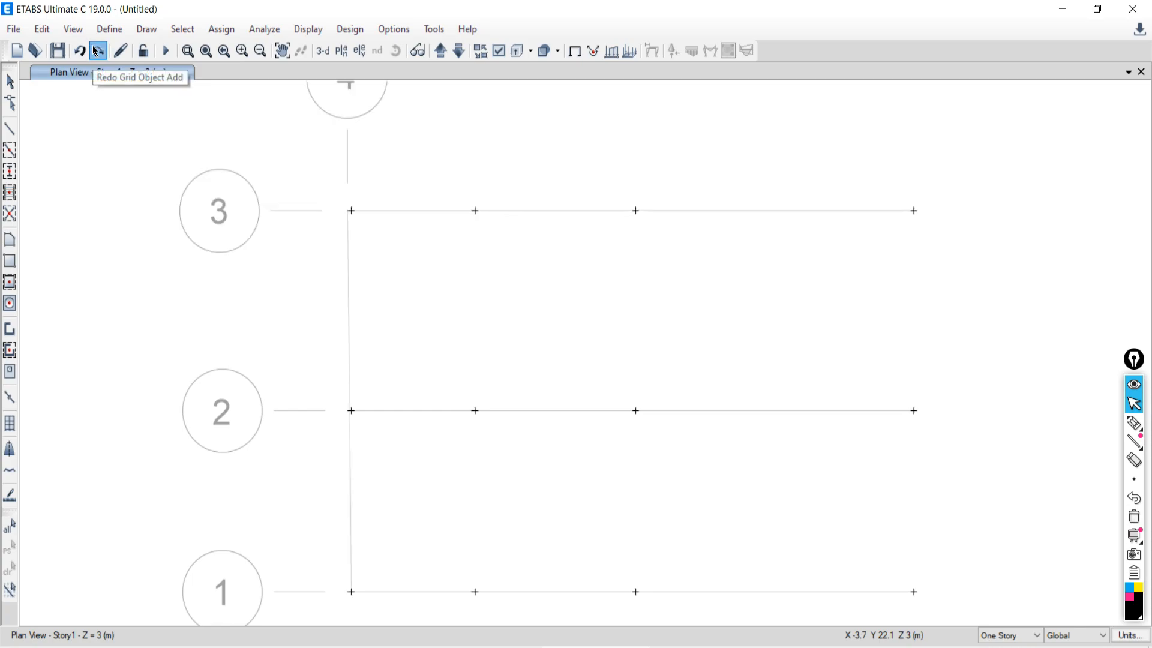
{"action": "left_click", "coordinate": [96, 51]}
{"action": "left_click", "coordinate": [83, 52]}
{"action": "left_click", "coordinate": [85, 52]}
{"action": "left_click", "coordinate": [85, 53]}
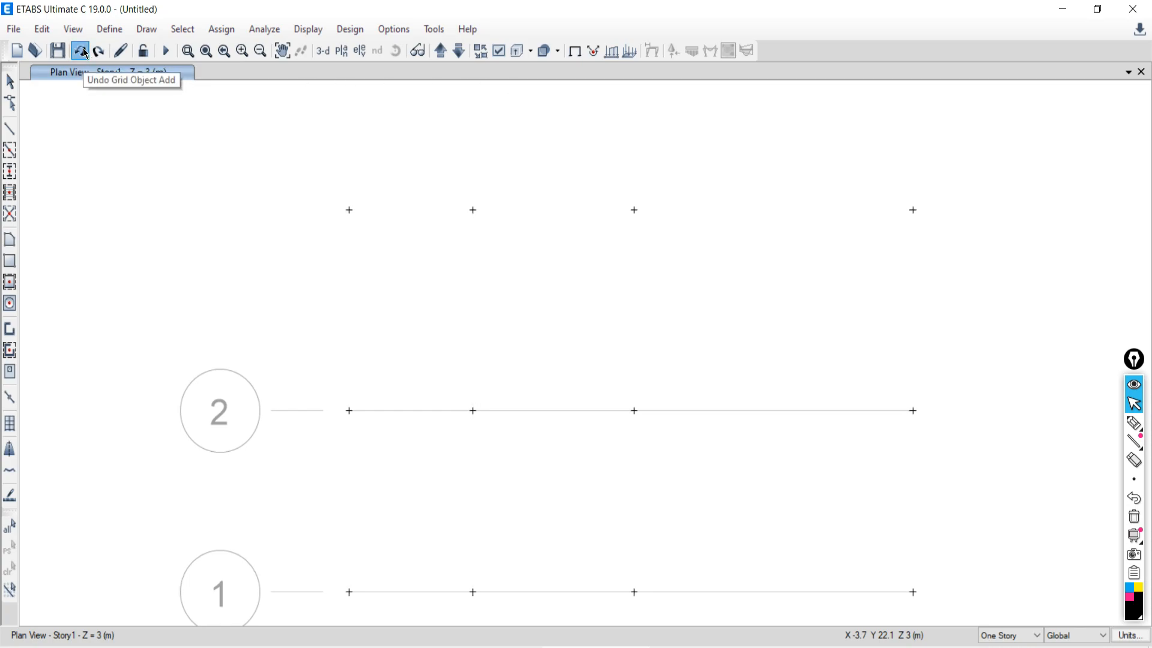
{"action": "left_click", "coordinate": [84, 53]}
{"action": "left_click", "coordinate": [85, 53]}
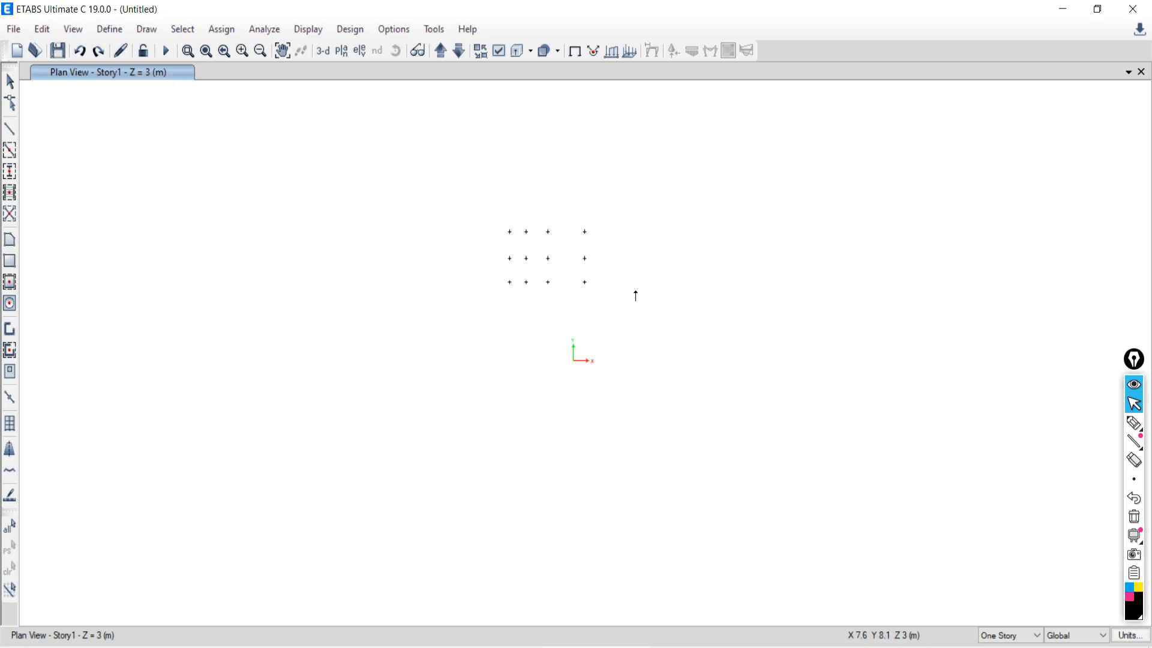
Step: Draw horizontal gridlines through the lower, middle and upper rows of joints, each from the leftmost to the rightmost joint
{"action": "middle_click_drag", "start_coordinate": [617, 301], "coordinate": [486, 380]}
{"action": "scroll", "coordinate": [433, 338], "scroll_direction": "up", "scroll_amount": 5}
{"action": "scroll", "coordinate": [214, 480], "scroll_direction": "down", "scroll_amount": 3}
{"action": "middle_click_drag", "start_coordinate": [206, 462], "coordinate": [297, 456]}
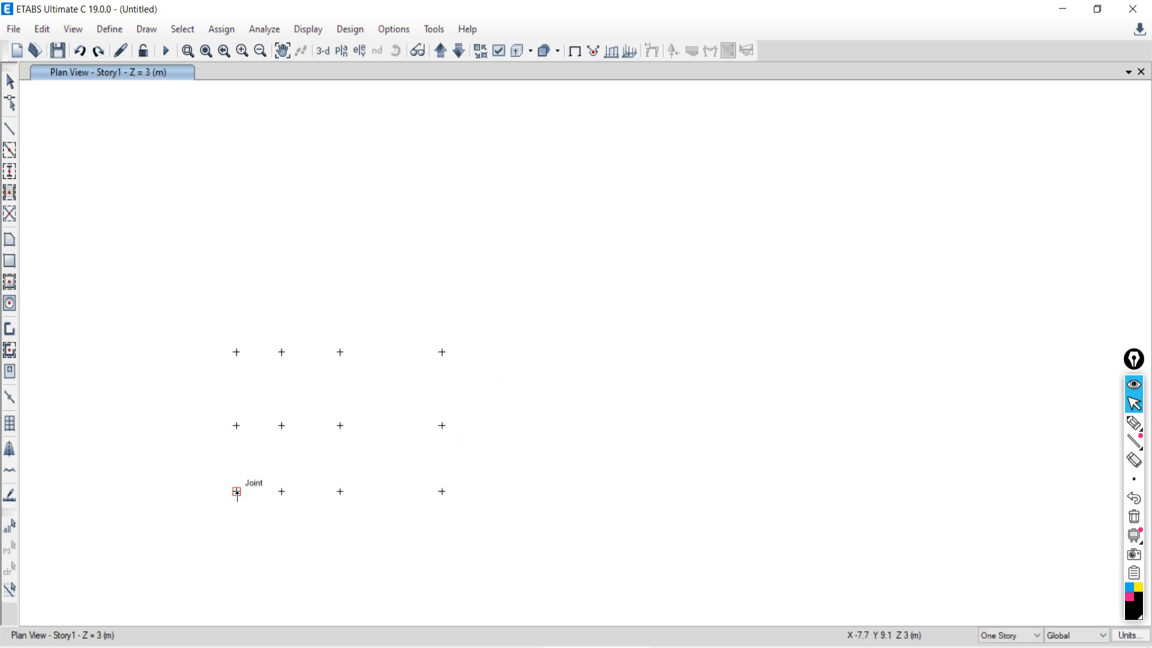
{"action": "left_click", "coordinate": [236, 492]}
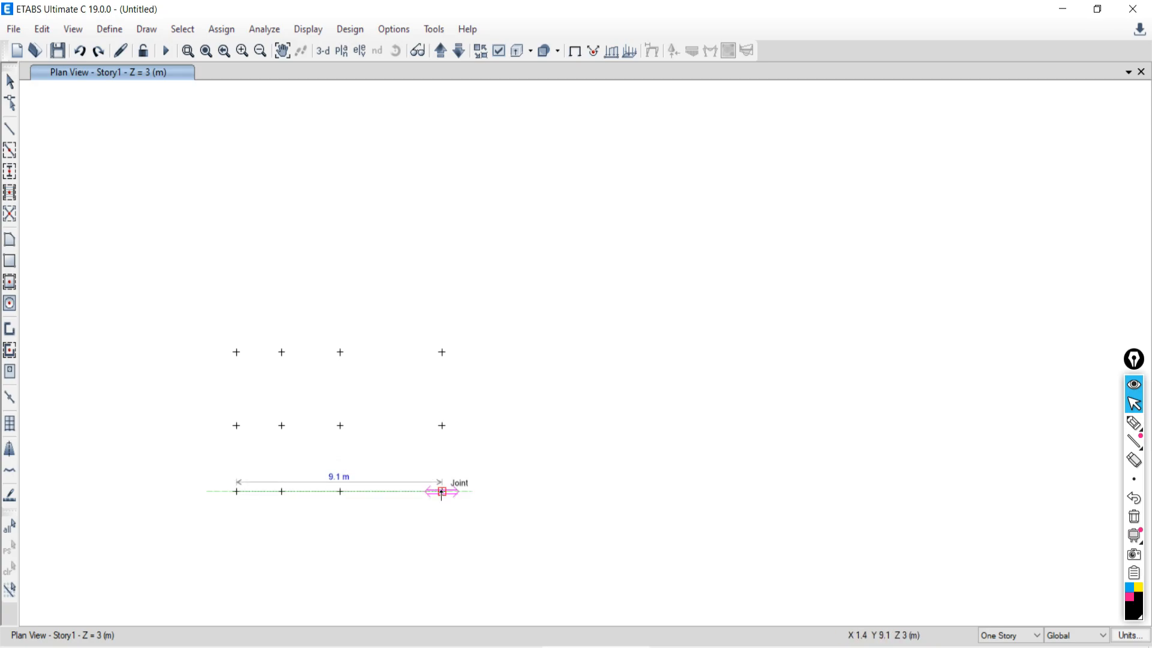
{"action": "left_click", "coordinate": [442, 491]}
{"action": "left_click", "coordinate": [236, 426]}
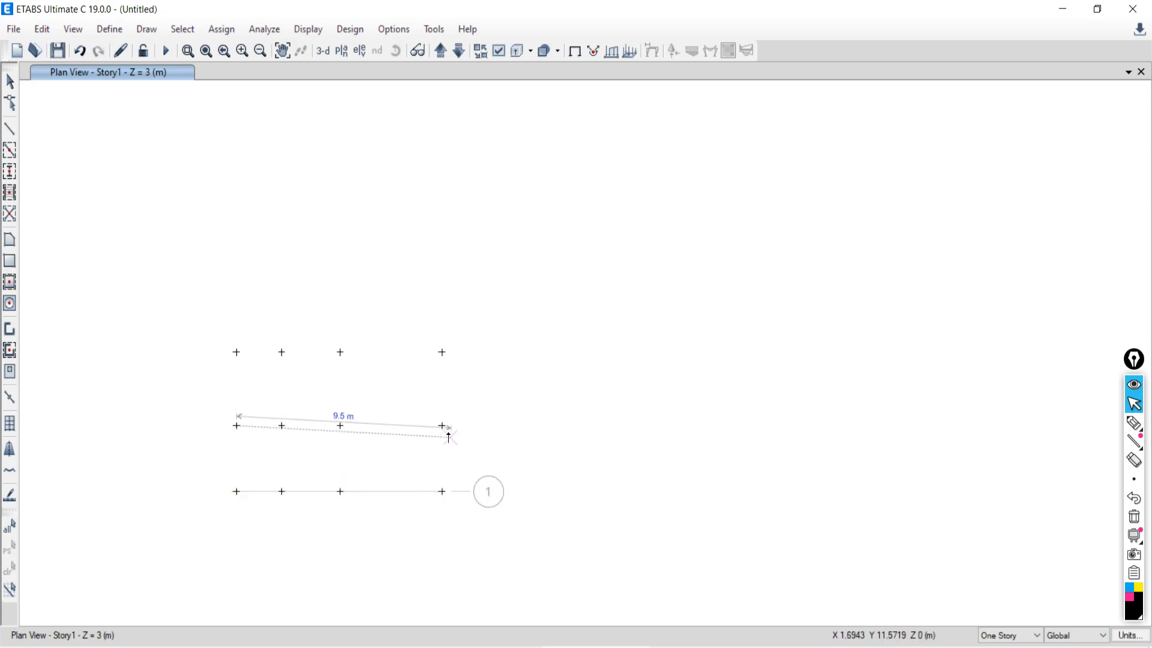
{"action": "left_click", "coordinate": [442, 425]}
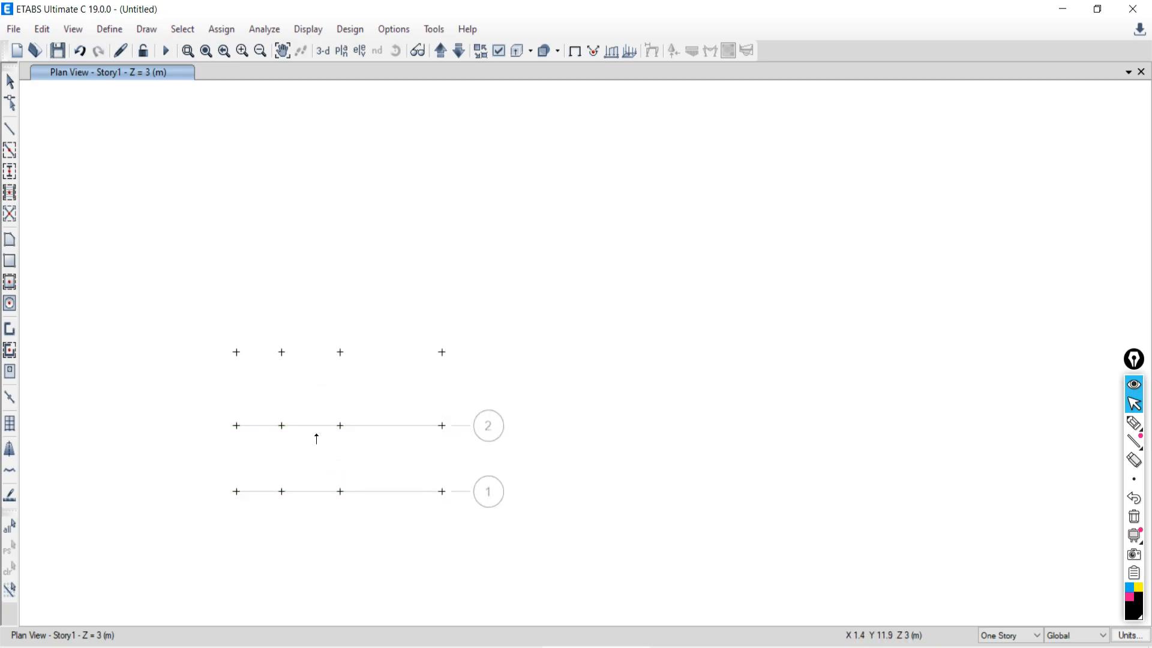
{"action": "left_click", "coordinate": [236, 352]}
{"action": "left_click", "coordinate": [442, 352]}
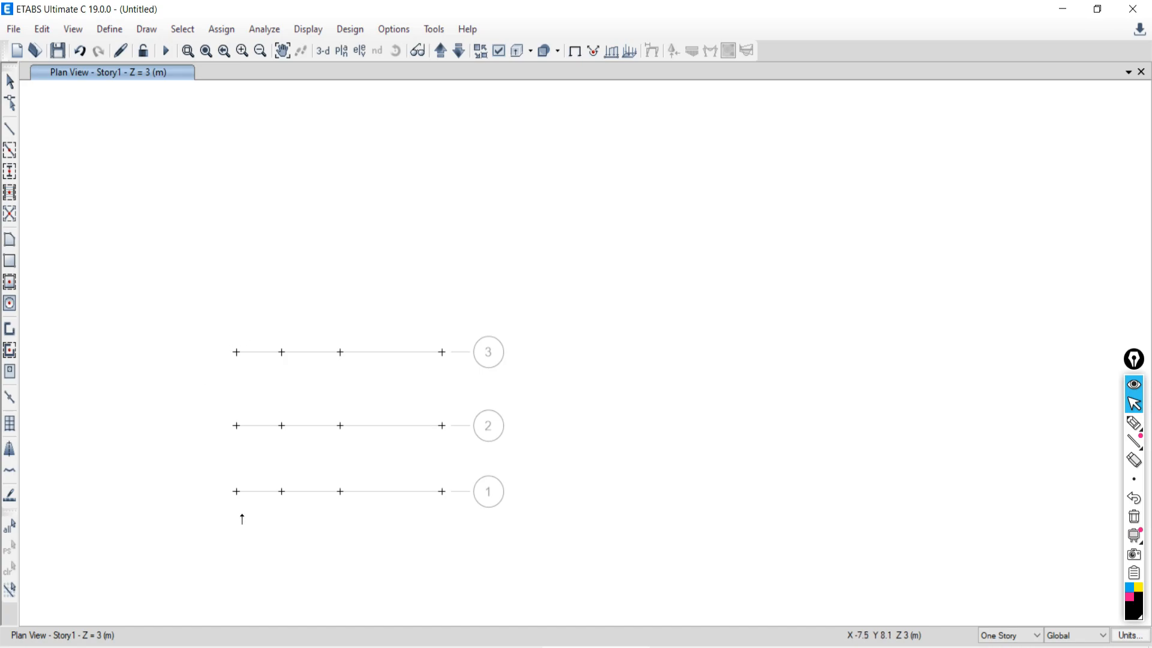
Step: Draw vertical gridlines through all four columns of joints, each from the upper row down to the lower row
{"action": "left_click", "coordinate": [237, 352]}
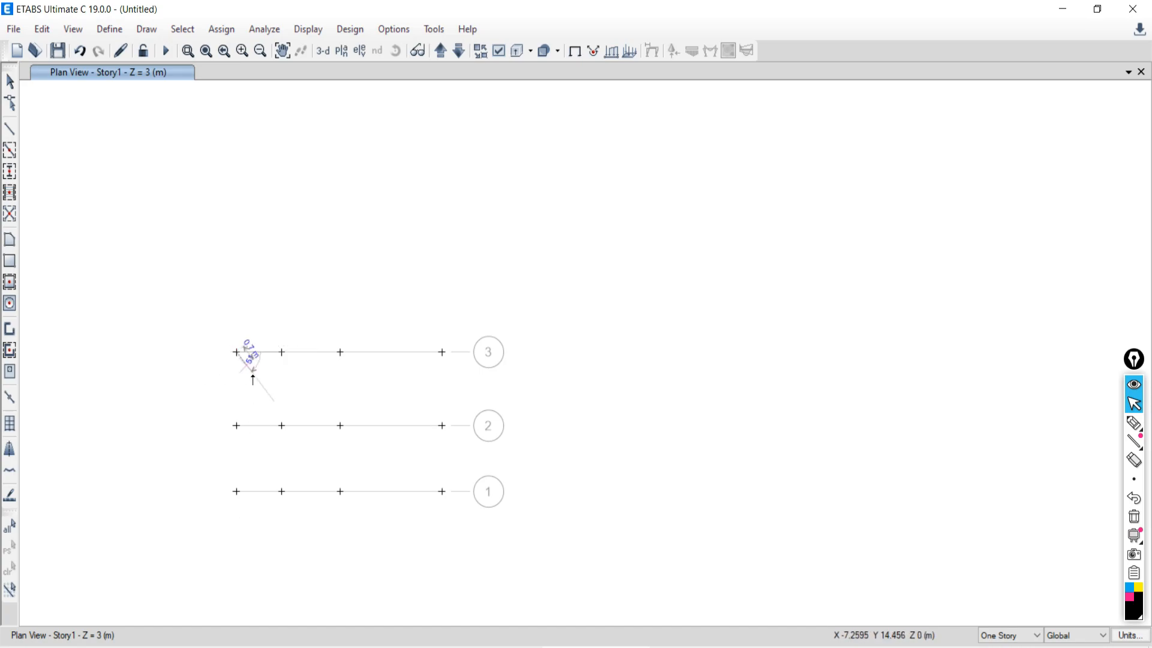
{"action": "left_click", "coordinate": [236, 491]}
{"action": "left_click", "coordinate": [282, 353]}
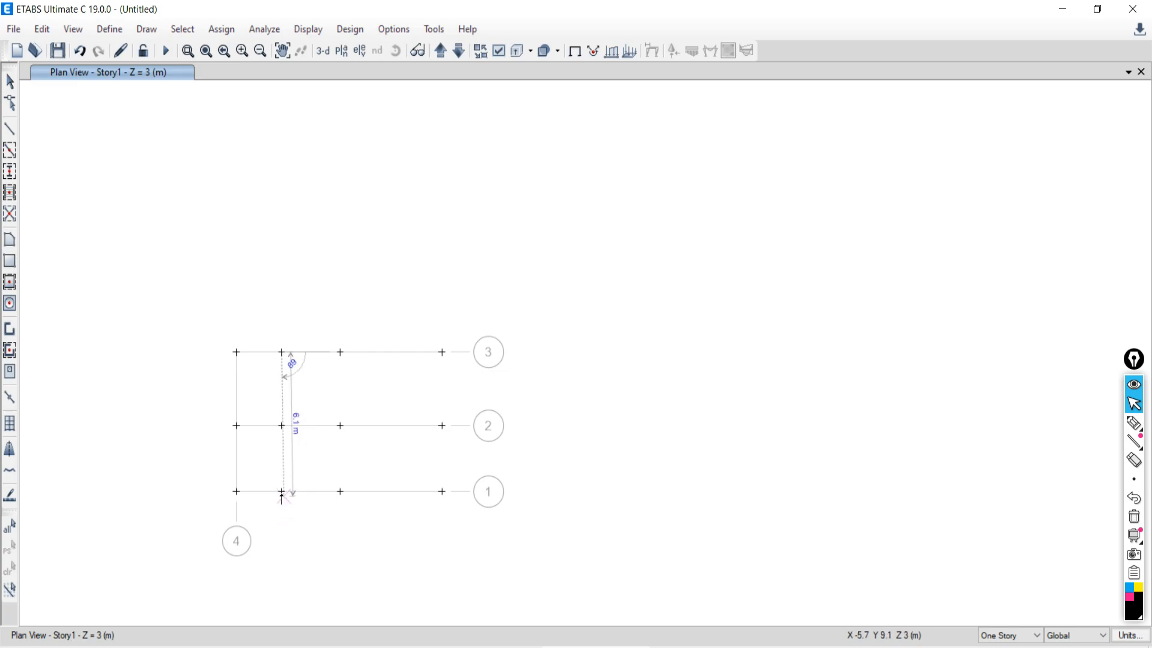
{"action": "left_click", "coordinate": [282, 492]}
{"action": "left_click", "coordinate": [340, 352]}
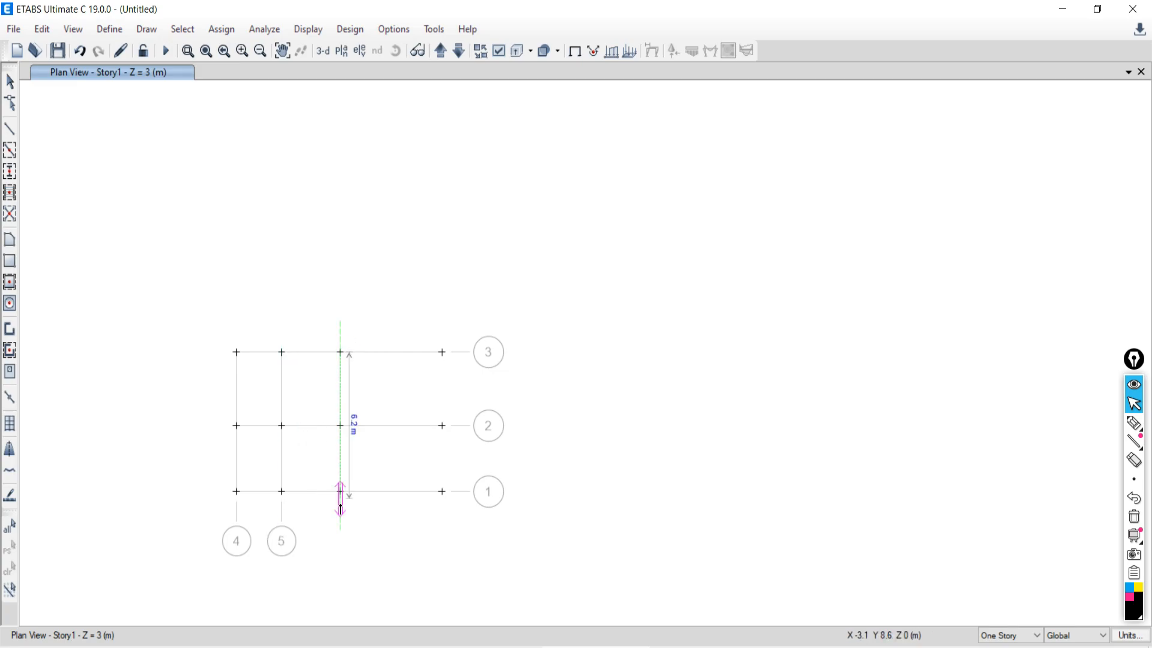
{"action": "left_click", "coordinate": [340, 491]}
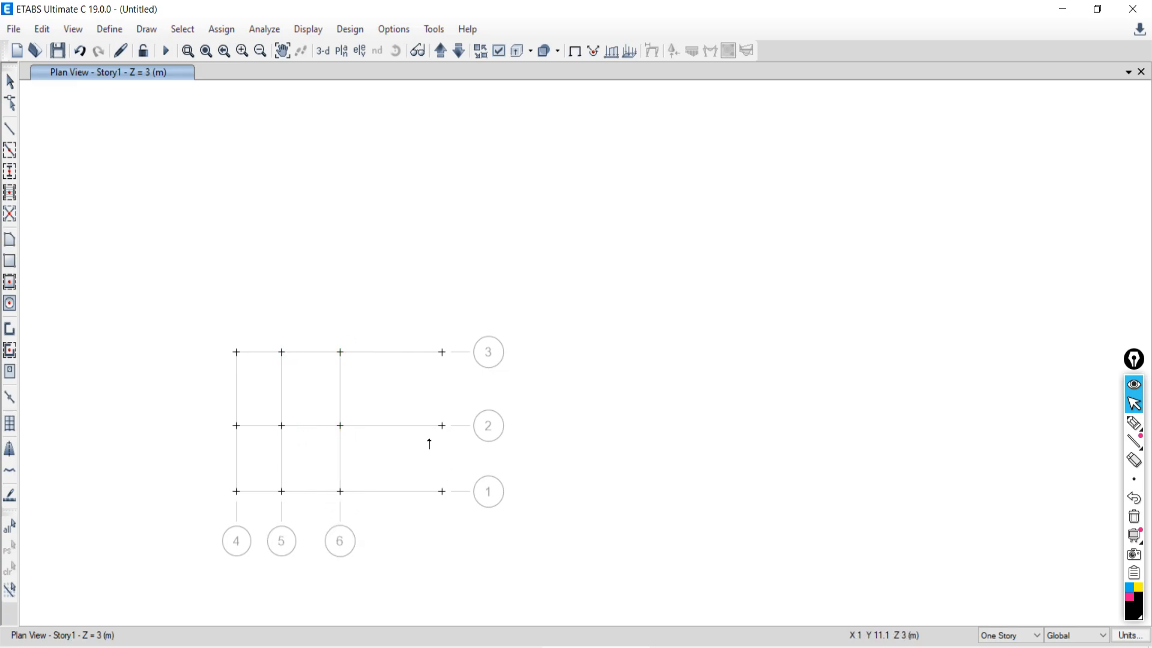
{"action": "left_click", "coordinate": [442, 352]}
{"action": "left_click", "coordinate": [442, 491]}
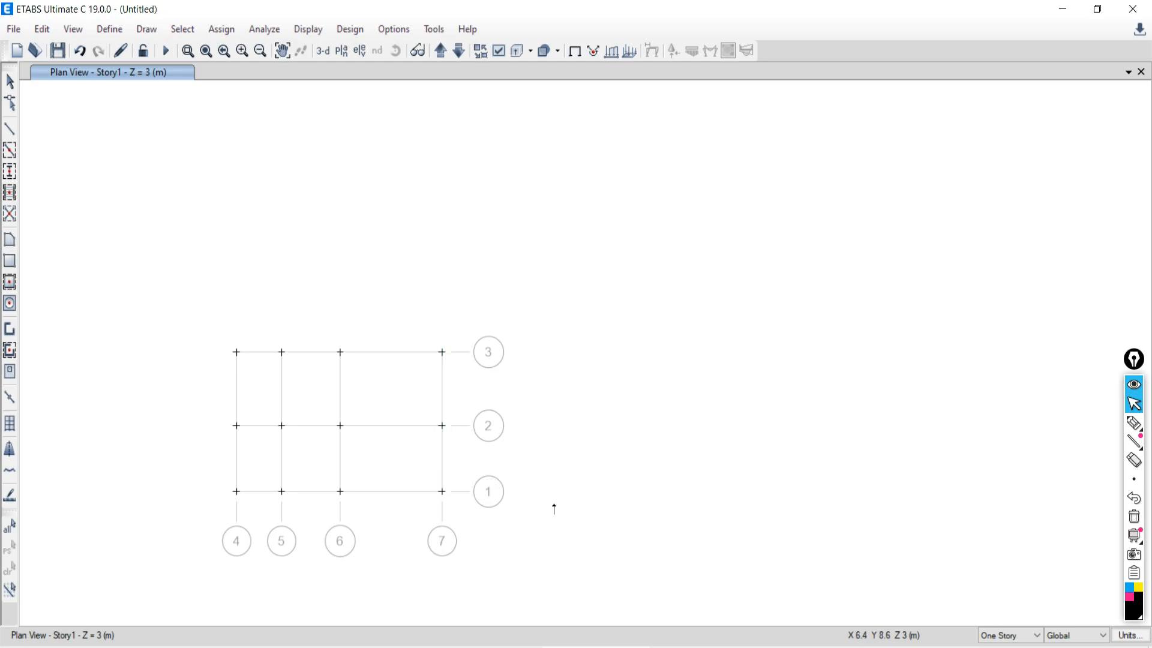
Step: Examine the gridlines and bubble positions on the Story1 plan, checking the Google Meet call before returning to ETABS
{"action": "middle_click_drag", "start_coordinate": [409, 405], "coordinate": [578, 323]}
{"action": "scroll", "coordinate": [589, 395], "scroll_direction": "up", "scroll_amount": 3}
{"action": "scroll", "coordinate": [589, 397], "scroll_direction": "down", "scroll_amount": 3}
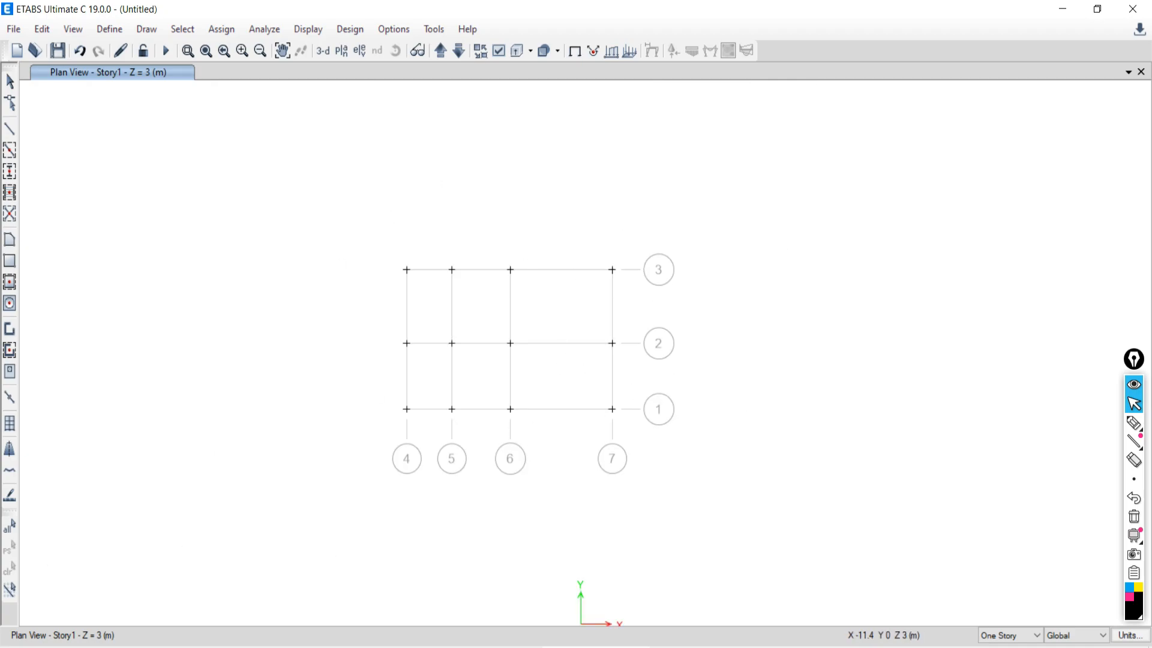
{"action": "left_click", "coordinate": [379, 647]}
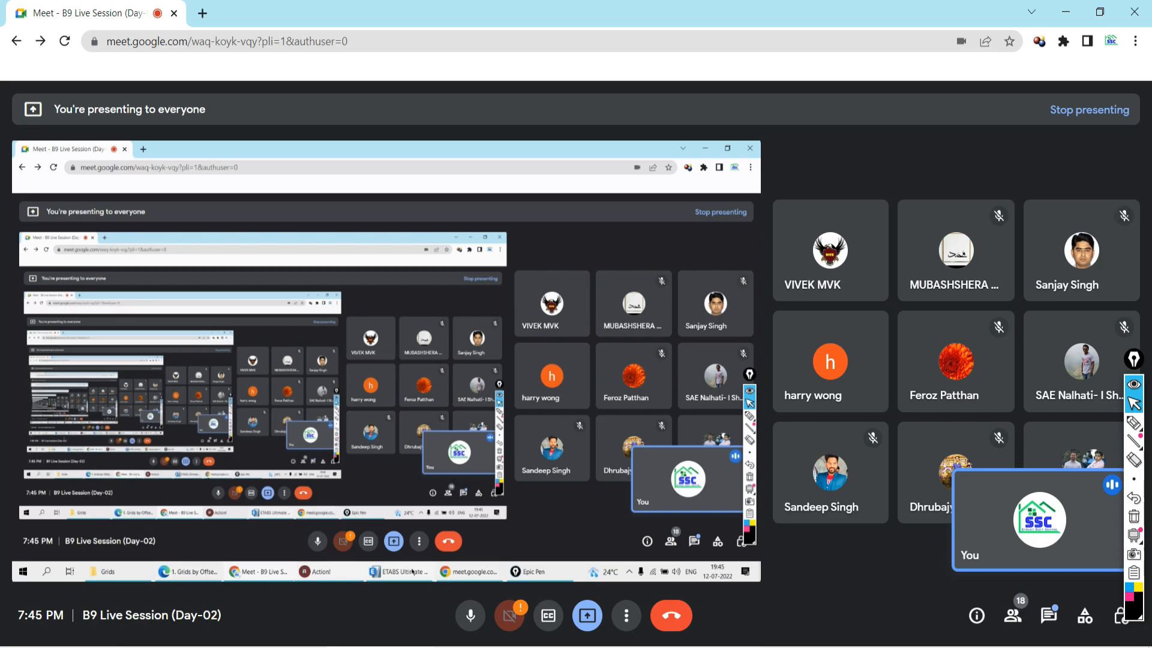
{"action": "left_click", "coordinate": [600, 647]}
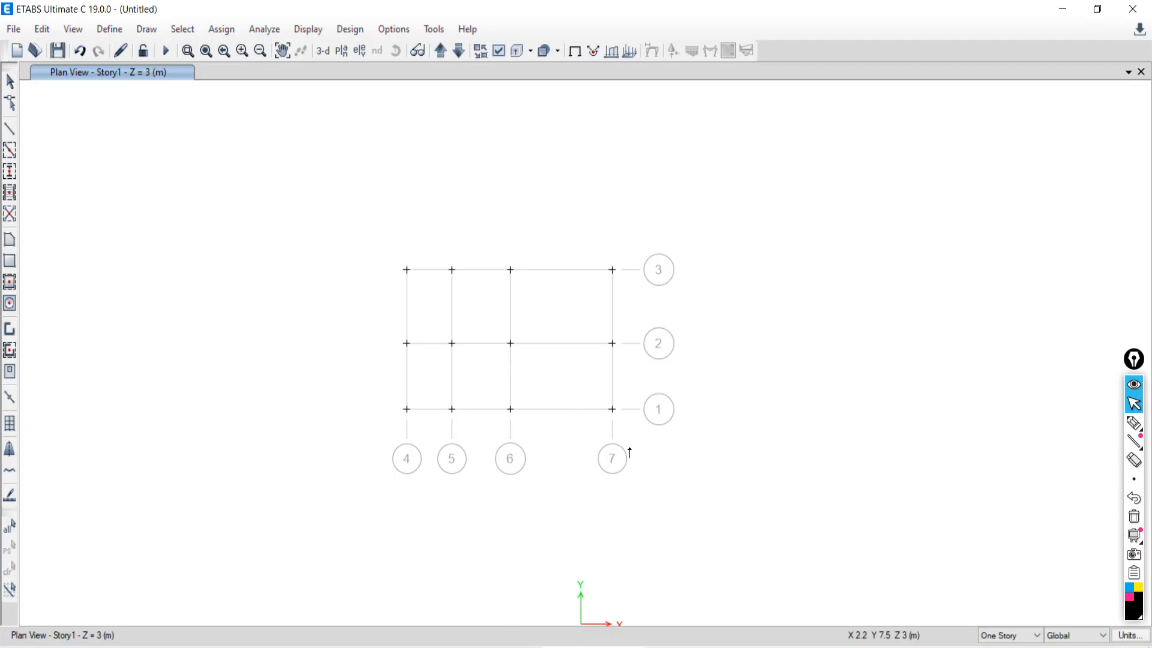
{"action": "scroll", "coordinate": [558, 508], "scroll_direction": "up", "scroll_amount": 5}
{"action": "scroll", "coordinate": [622, 420], "scroll_direction": "down", "scroll_amount": 5}
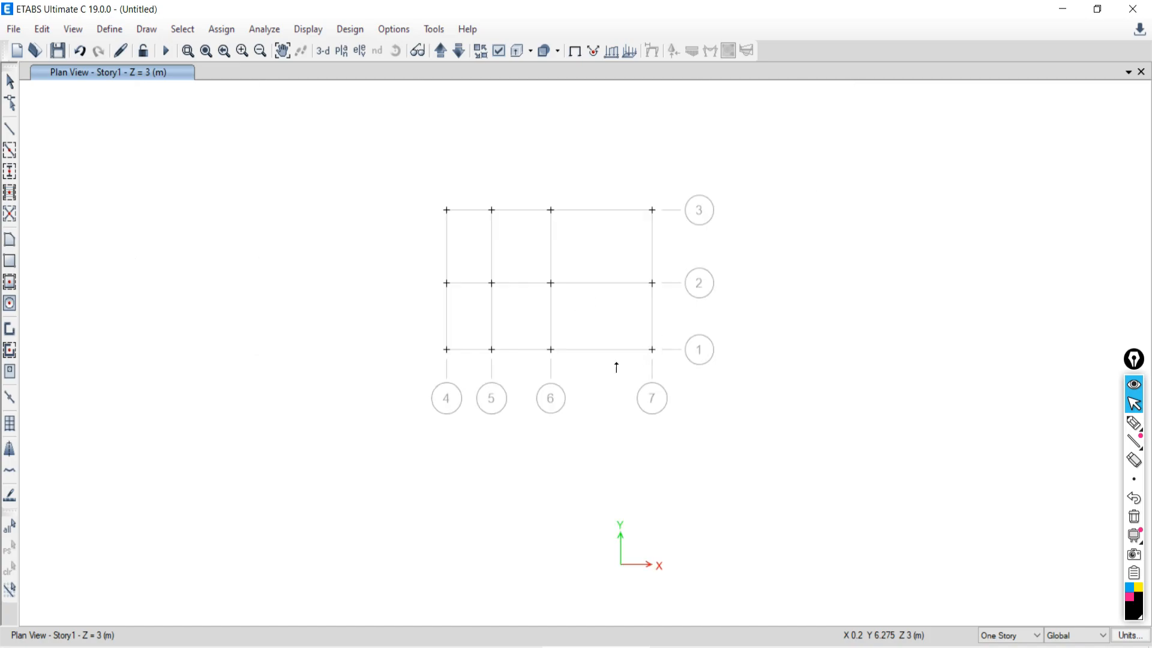
{"action": "scroll", "coordinate": [498, 390], "scroll_direction": "up", "scroll_amount": 3}
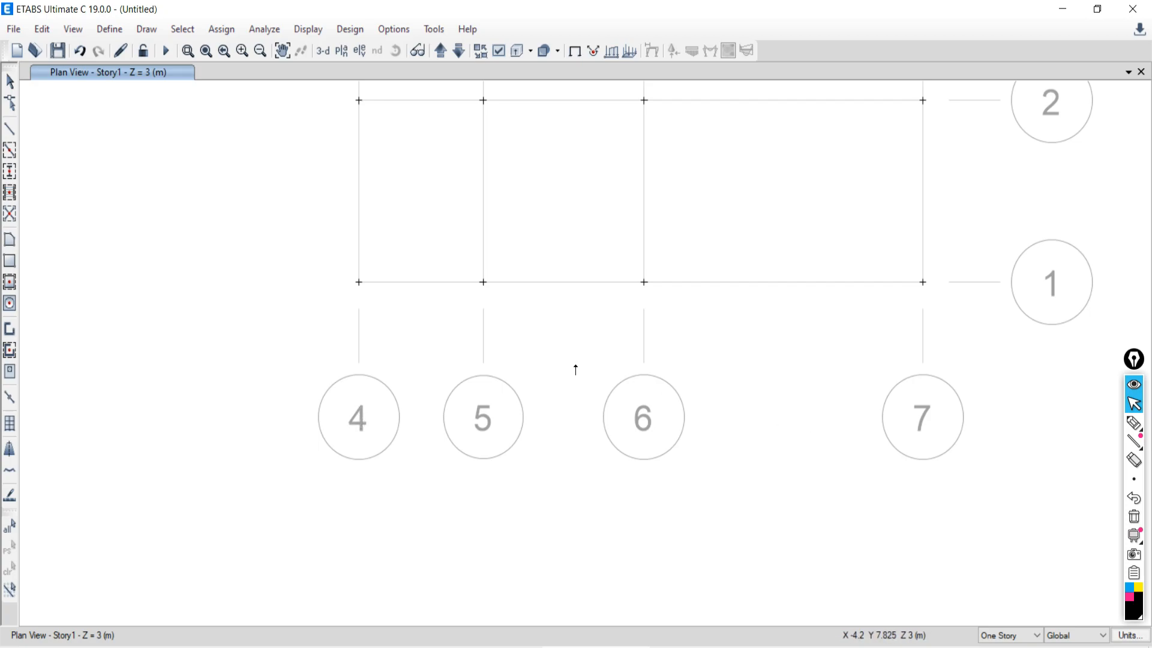
Step: View the story and grid system data, check the Google Meet call, and return to ETABS to close the dialog
{"action": "left_click", "coordinate": [42, 29]}
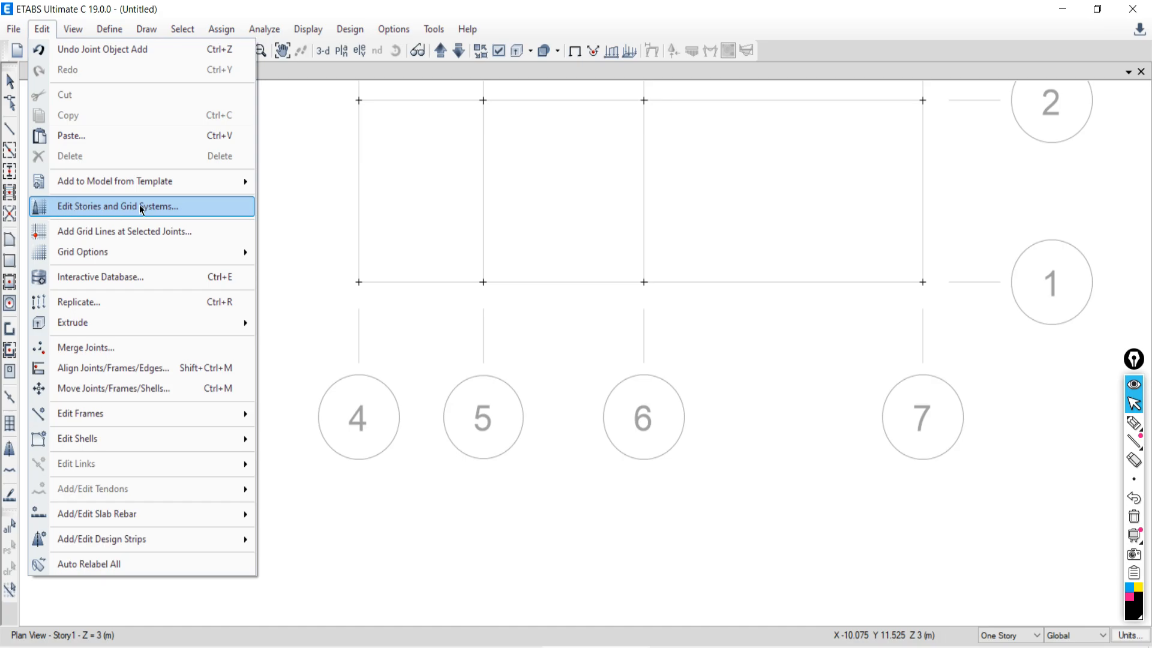
{"action": "left_click", "coordinate": [67, 207]}
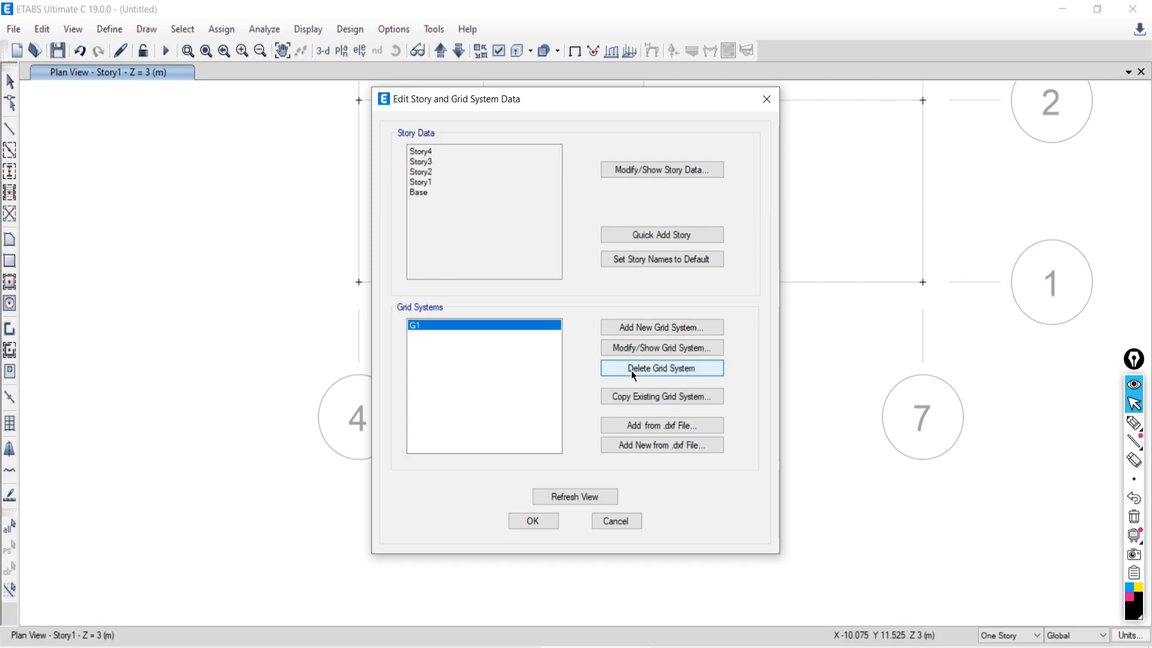
{"action": "left_click", "coordinate": [367, 640]}
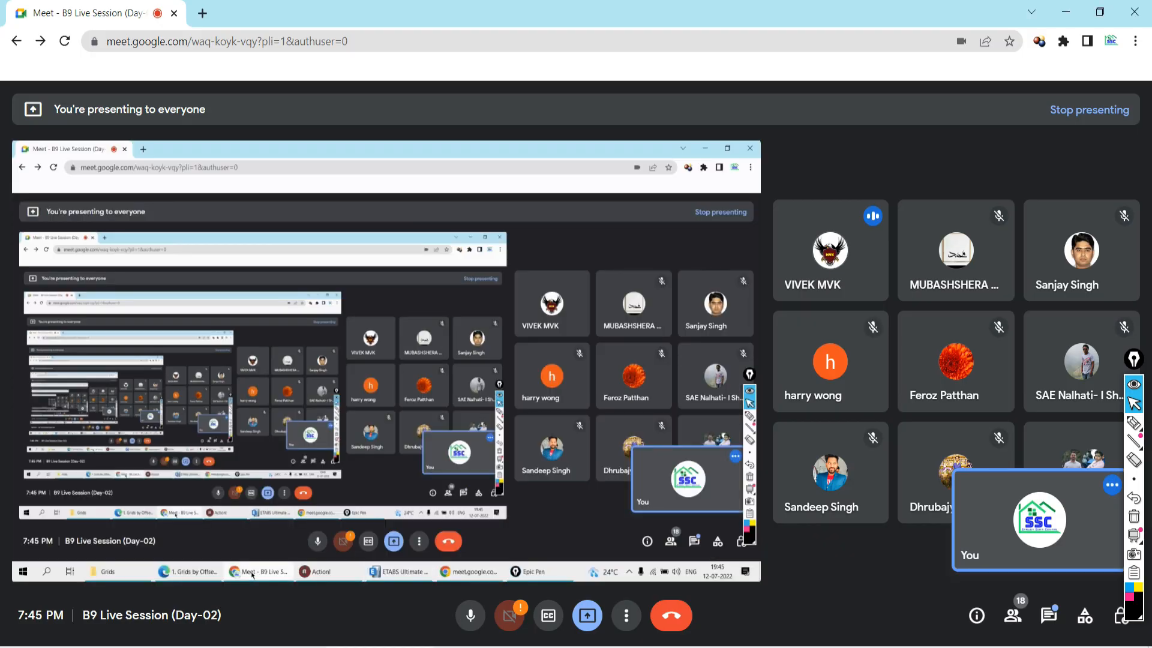
{"action": "left_click", "coordinate": [579, 647]}
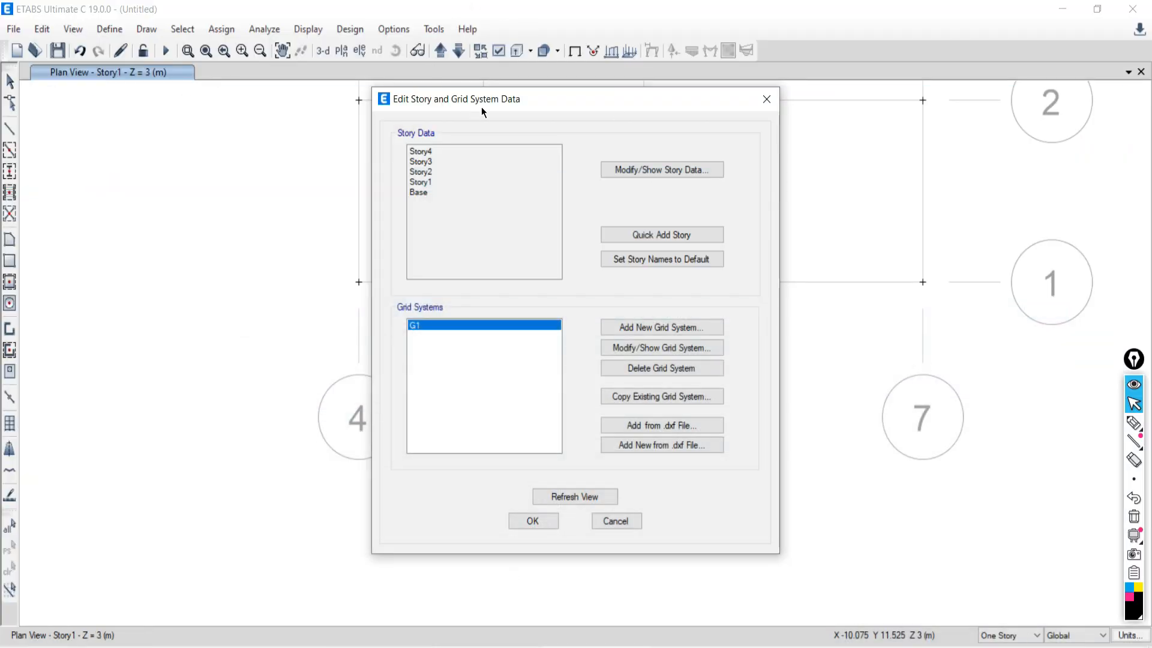
{"action": "left_click", "coordinate": [767, 98]}
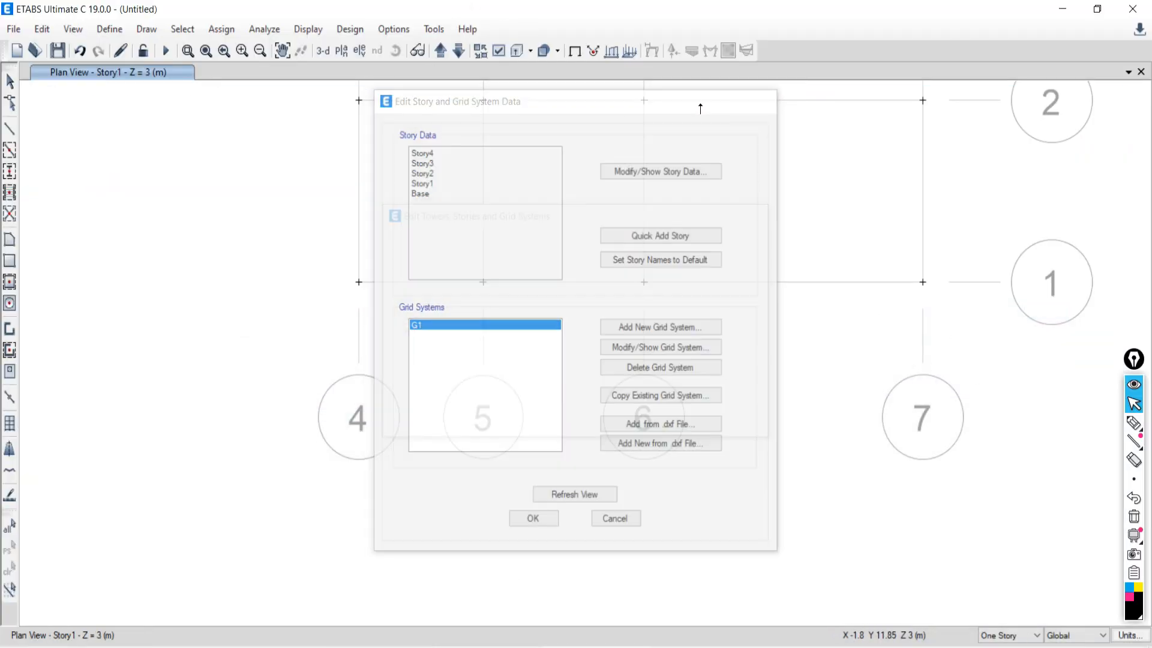
Step: Review the story and grid system data, temporarily circling the Story Data and Grid Systems sections with the annotation pen
{"action": "left_click", "coordinate": [42, 28]}
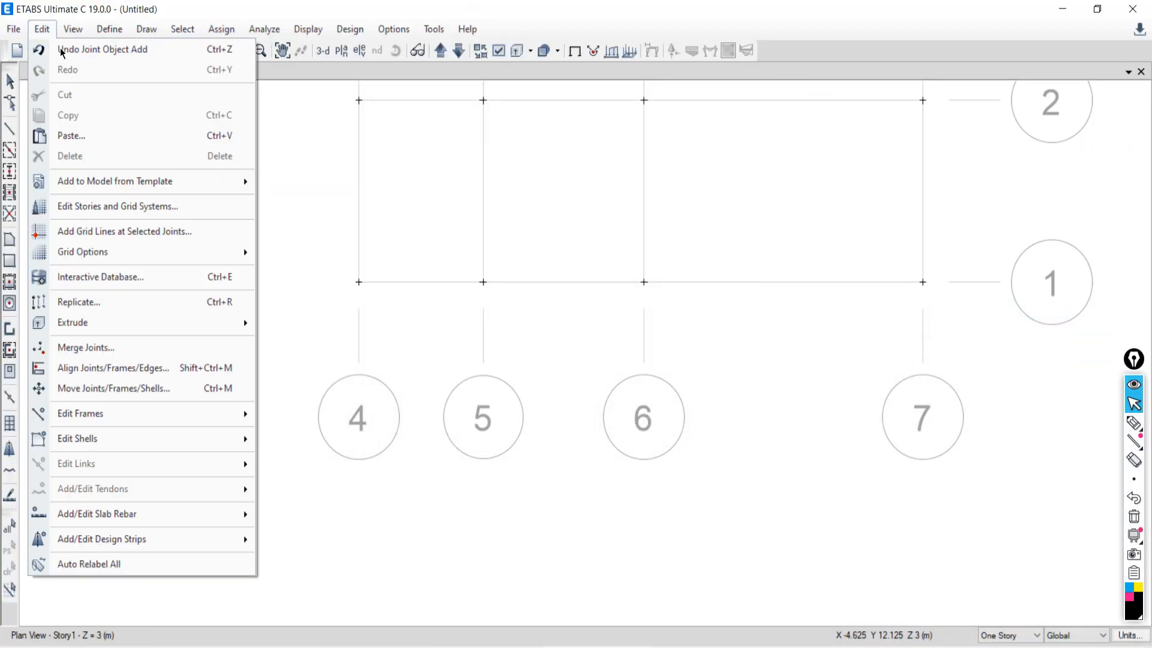
{"action": "left_click", "coordinate": [109, 207]}
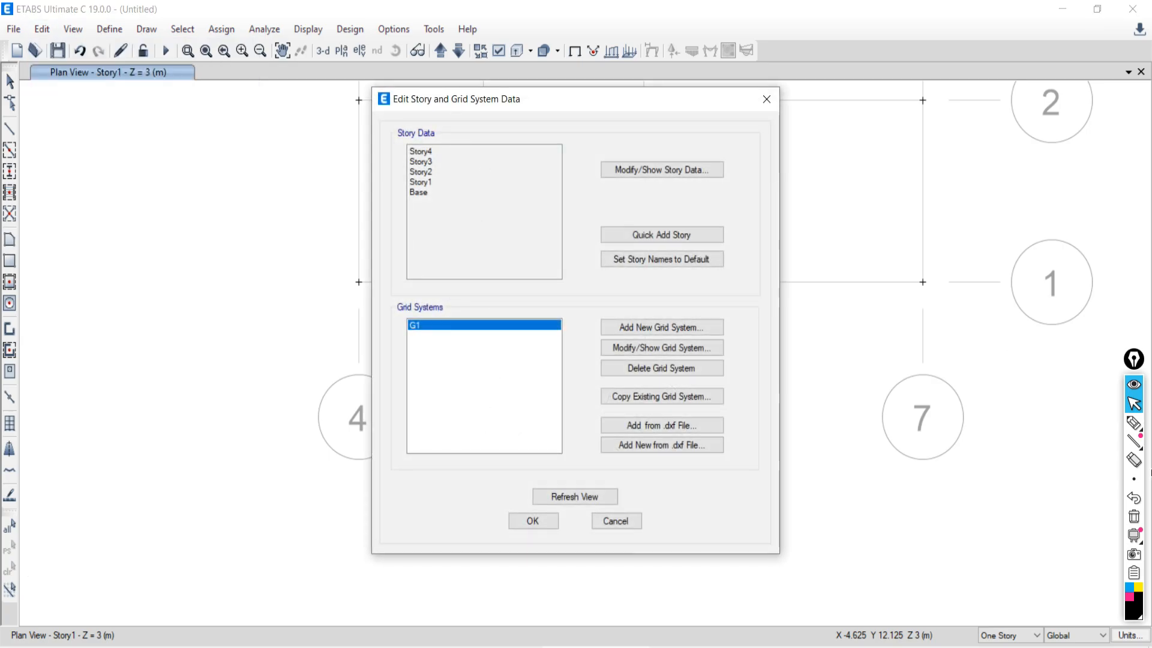
{"action": "left_click", "coordinate": [1134, 422]}
{"action": "mouse_move", "coordinate": [582, 116]}
{"action": "left_mouse_down"}
{"action": "mouse_move", "coordinate": [383, 107]}
{"action": "mouse_move", "coordinate": [400, 256]}
{"action": "mouse_move", "coordinate": [557, 284]}
{"action": "mouse_move", "coordinate": [762, 214]}
{"action": "mouse_move", "coordinate": [520, 100]}
{"action": "left_mouse_up"}
{"action": "mouse_move", "coordinate": [454, 288]}
{"action": "left_mouse_down"}
{"action": "mouse_move", "coordinate": [368, 335]}
{"action": "mouse_move", "coordinate": [419, 478]}
{"action": "mouse_move", "coordinate": [764, 450]}
{"action": "mouse_move", "coordinate": [749, 314]}
{"action": "mouse_move", "coordinate": [642, 294]}
{"action": "mouse_move", "coordinate": [445, 290]}
{"action": "left_mouse_up"}
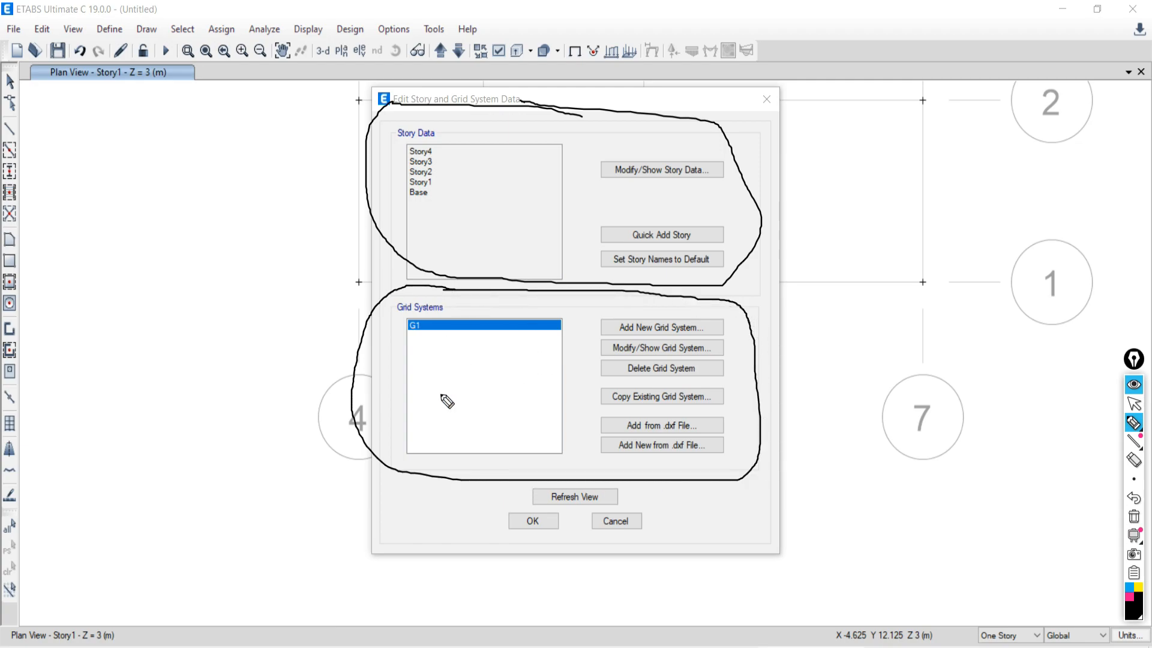
{"action": "left_click", "coordinate": [1134, 405]}
{"action": "left_click", "coordinate": [1133, 500]}
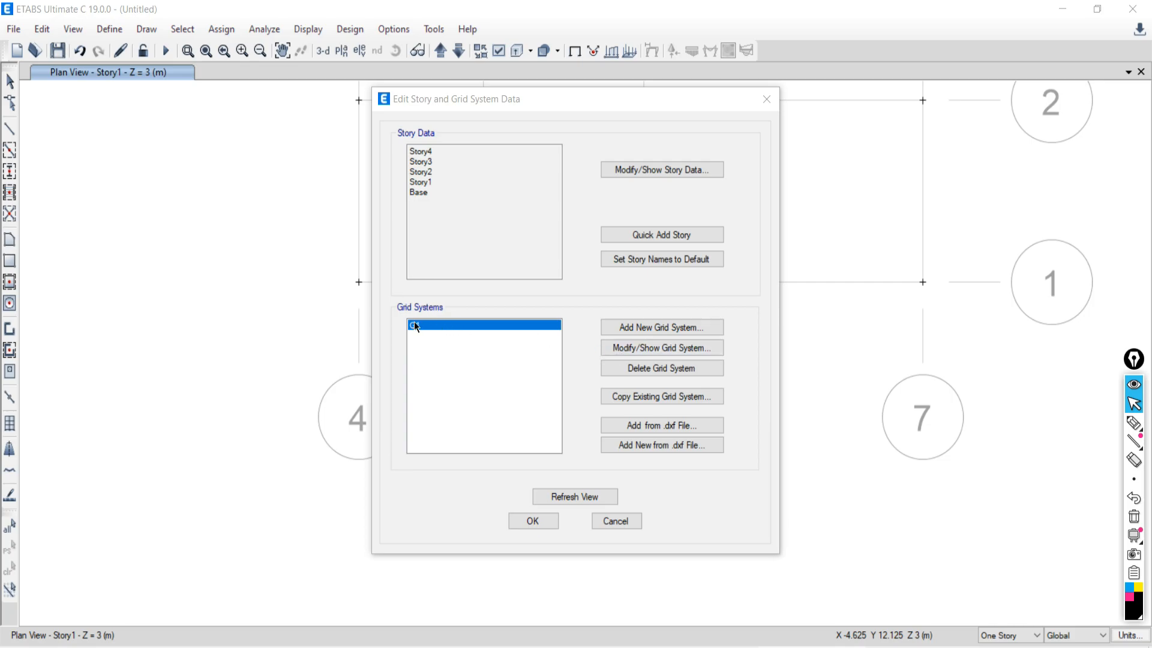
{"action": "left_click_drag", "start_coordinate": [542, 102], "coordinate": [139, 74]}
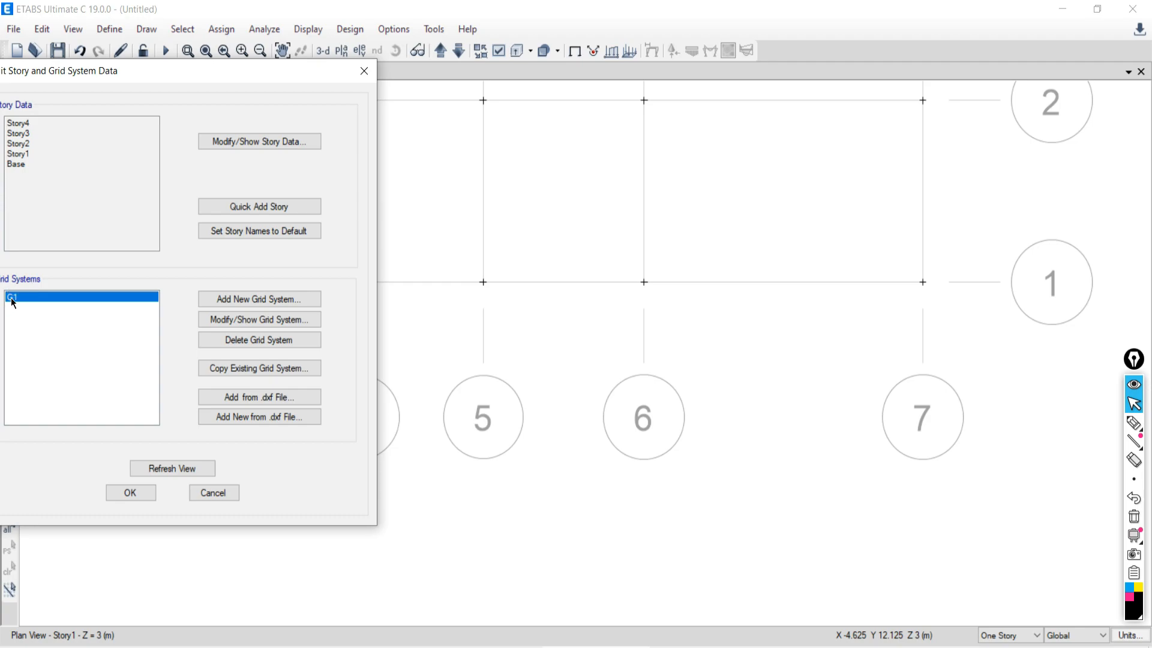
{"action": "left_click", "coordinate": [368, 66]}
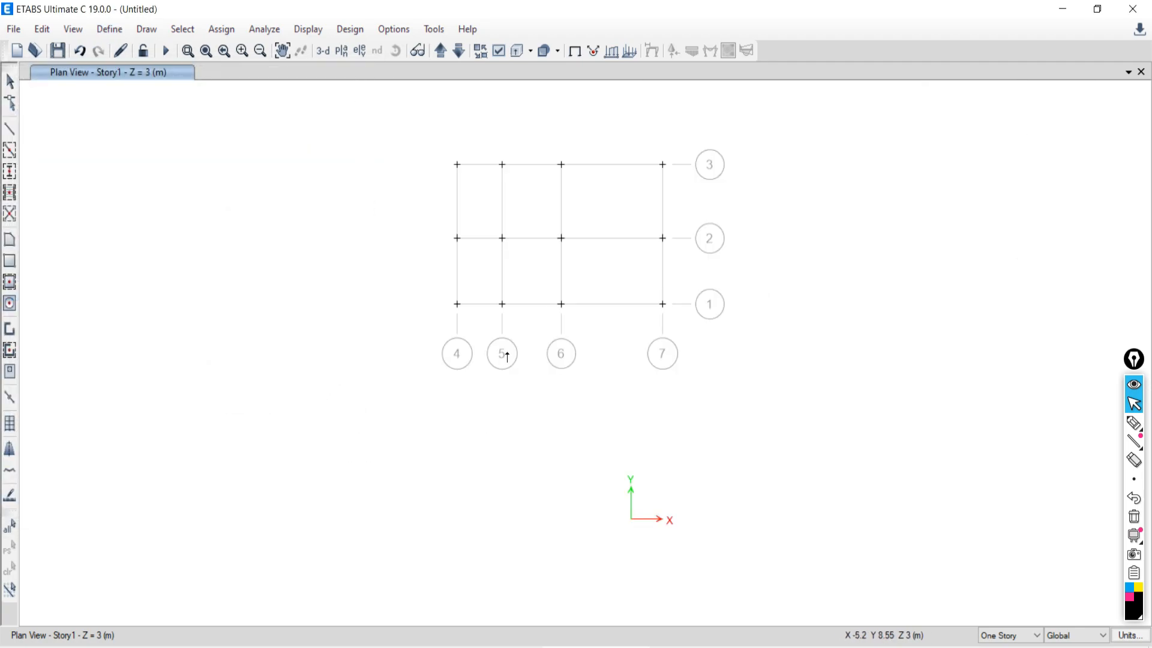
Step: Undo all the gridlines, and redraw the one through the lower row in grid system G1, from the rightmost to the leftmost joint
{"action": "left_click", "coordinate": [81, 51]}
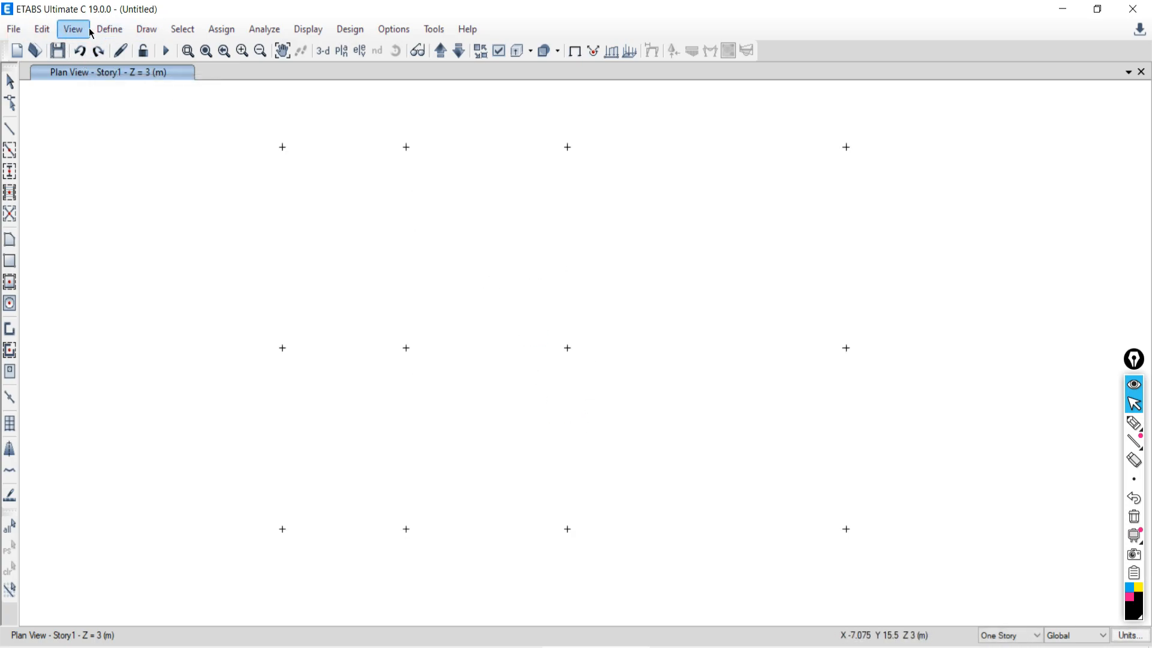
{"action": "left_click", "coordinate": [146, 30]}
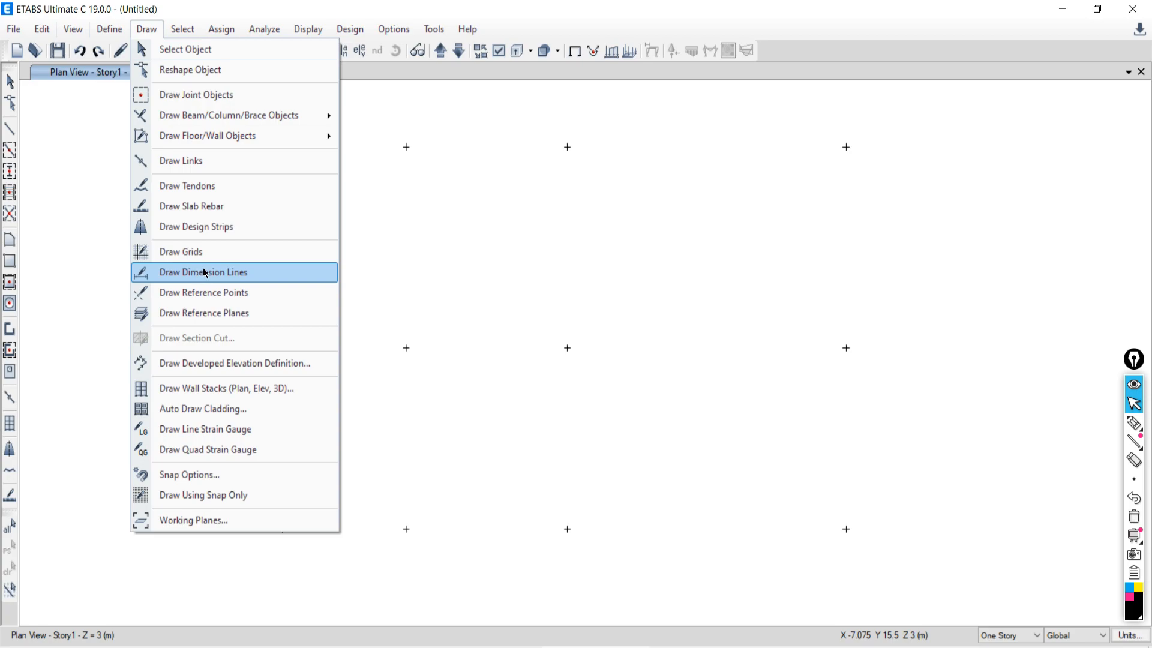
{"action": "left_click", "coordinate": [177, 252]}
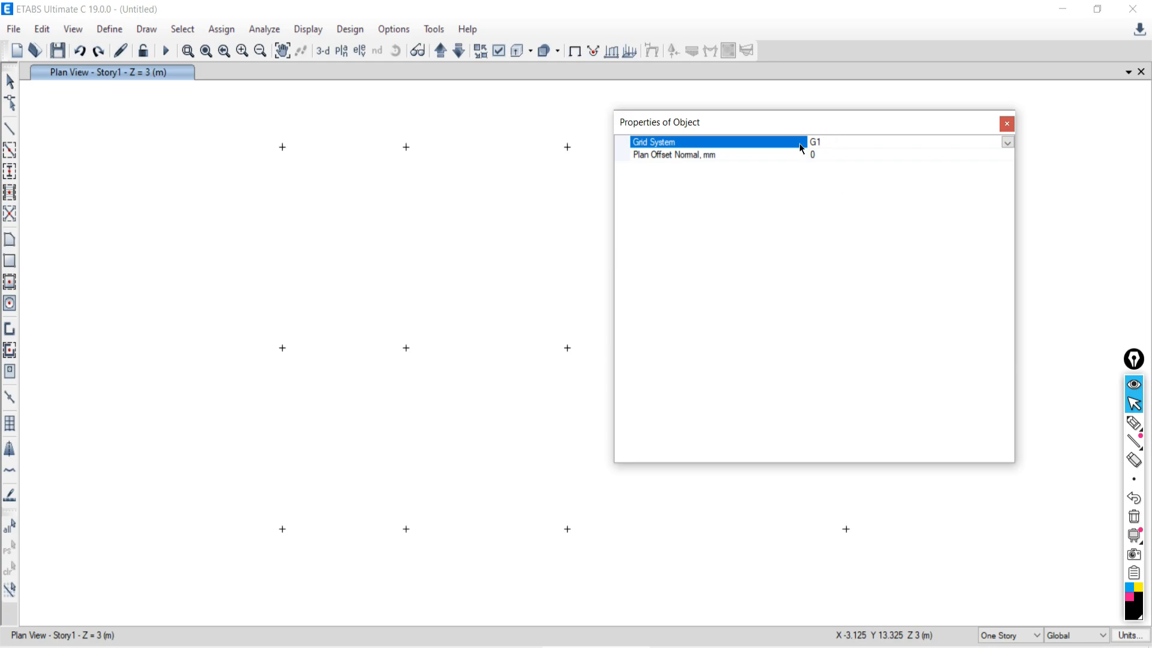
{"action": "left_click", "coordinate": [1007, 124]}
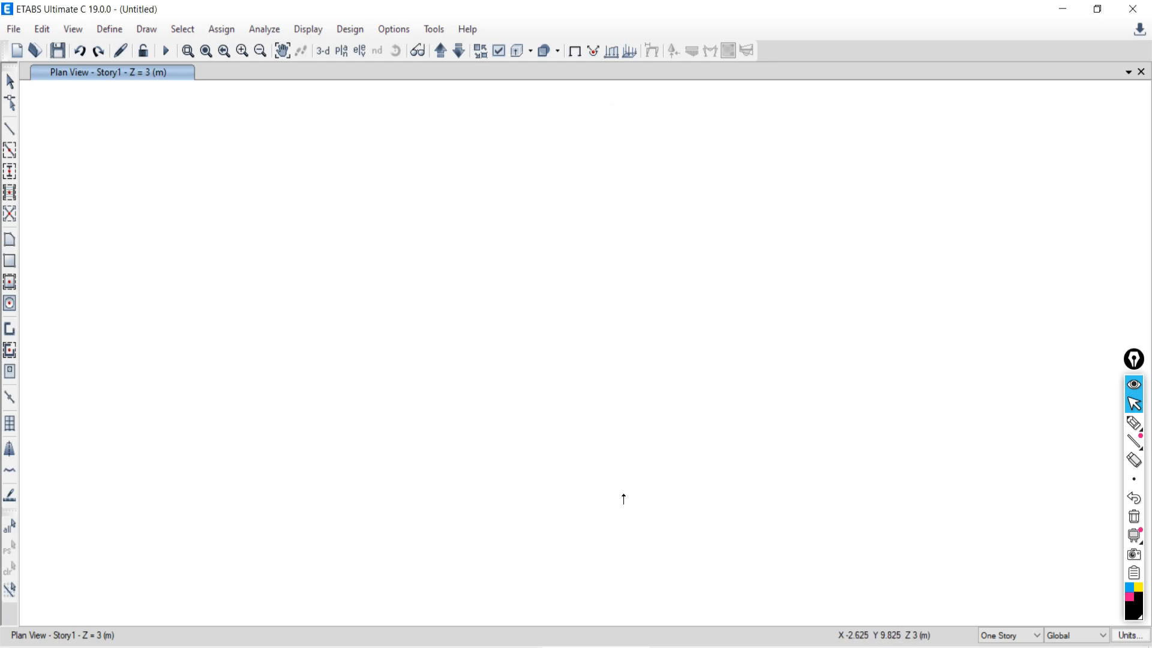
{"action": "scroll", "coordinate": [570, 467], "scroll_direction": "up", "scroll_amount": 4}
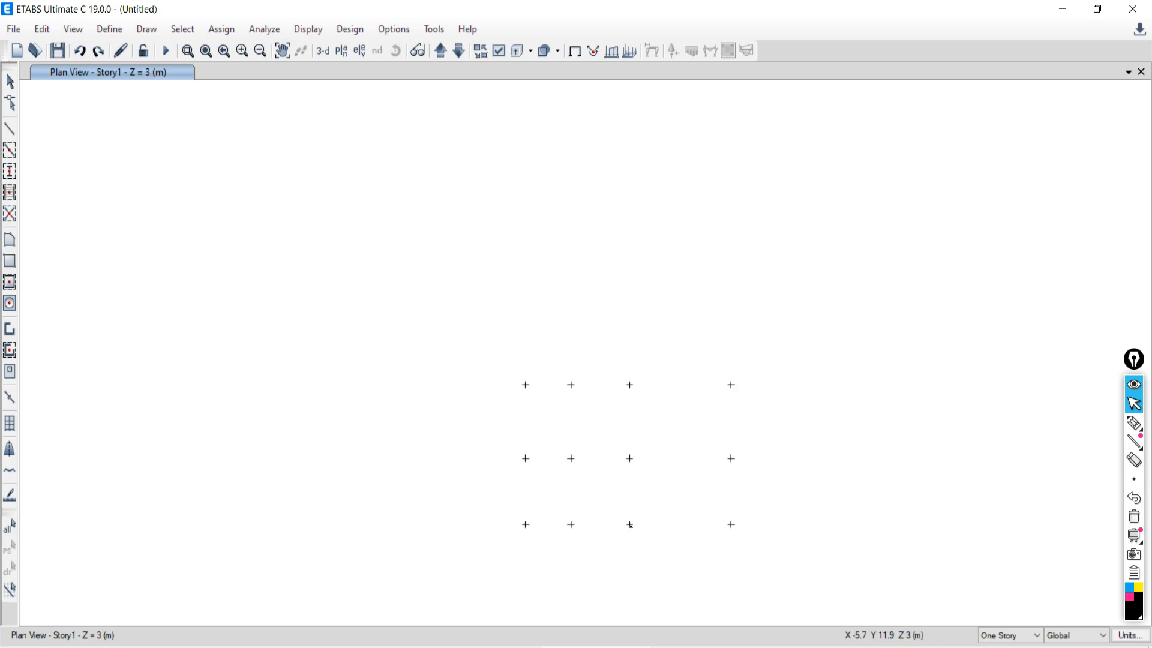
{"action": "left_click", "coordinate": [730, 525]}
{"action": "left_click", "coordinate": [525, 524]}
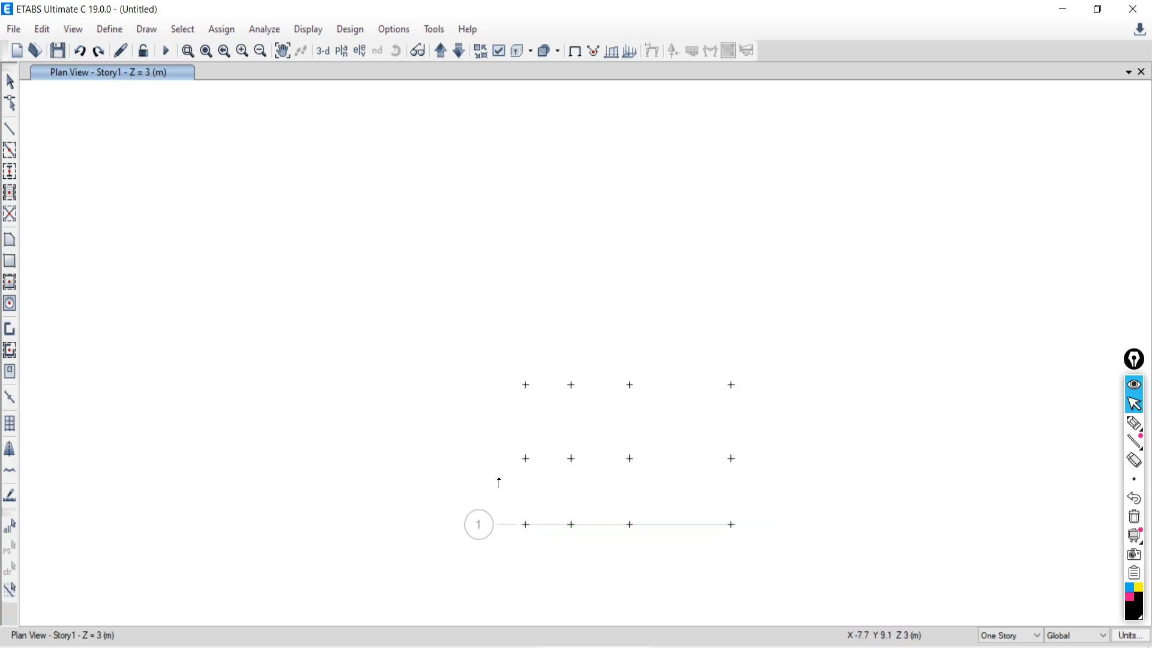
Step: Draw gridlines through the middle and upper joint rows from right to left, and through the leftmost joint column from bottom to top
{"action": "left_click", "coordinate": [730, 458]}
{"action": "left_click", "coordinate": [526, 458]}
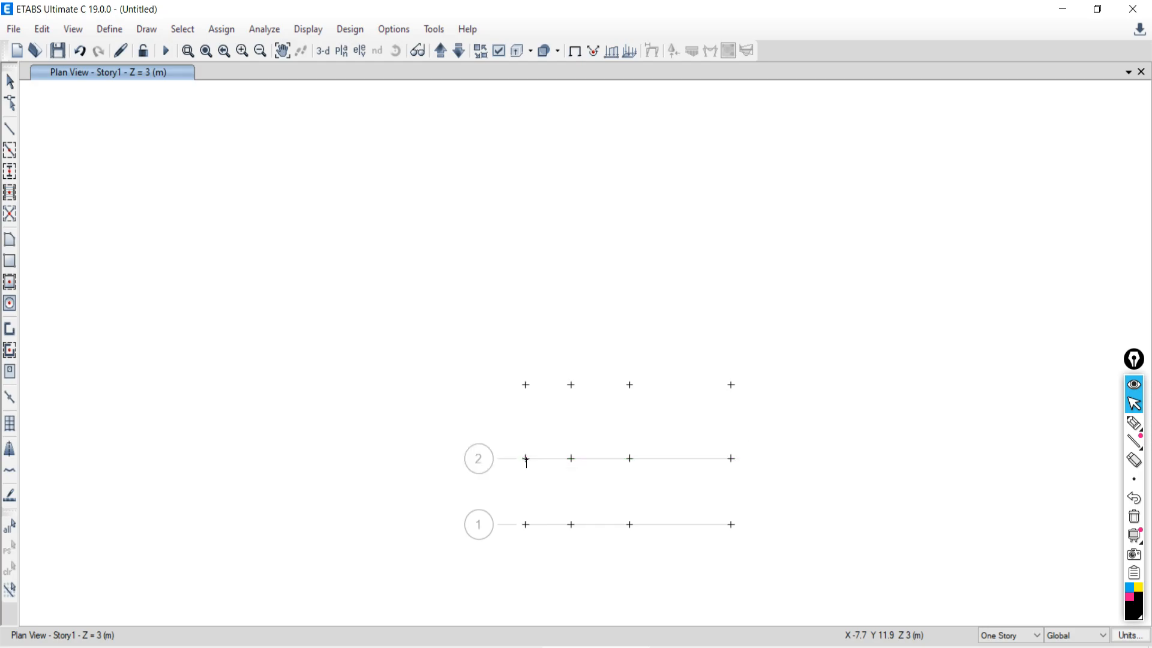
{"action": "left_click", "coordinate": [731, 384]}
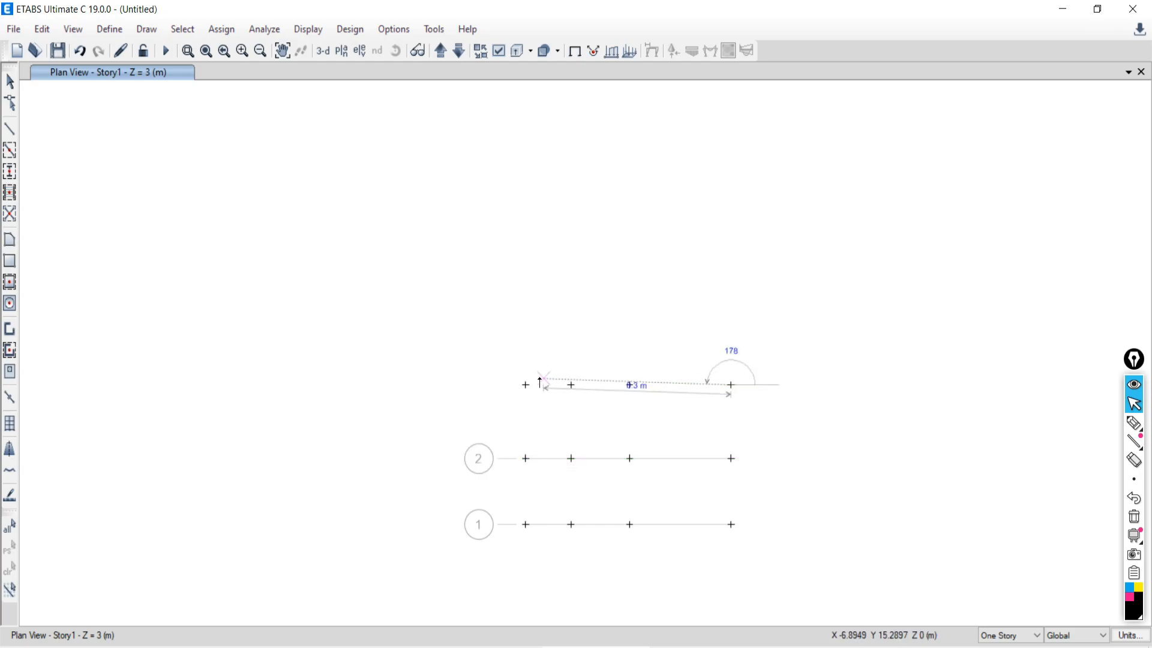
{"action": "left_click", "coordinate": [526, 384]}
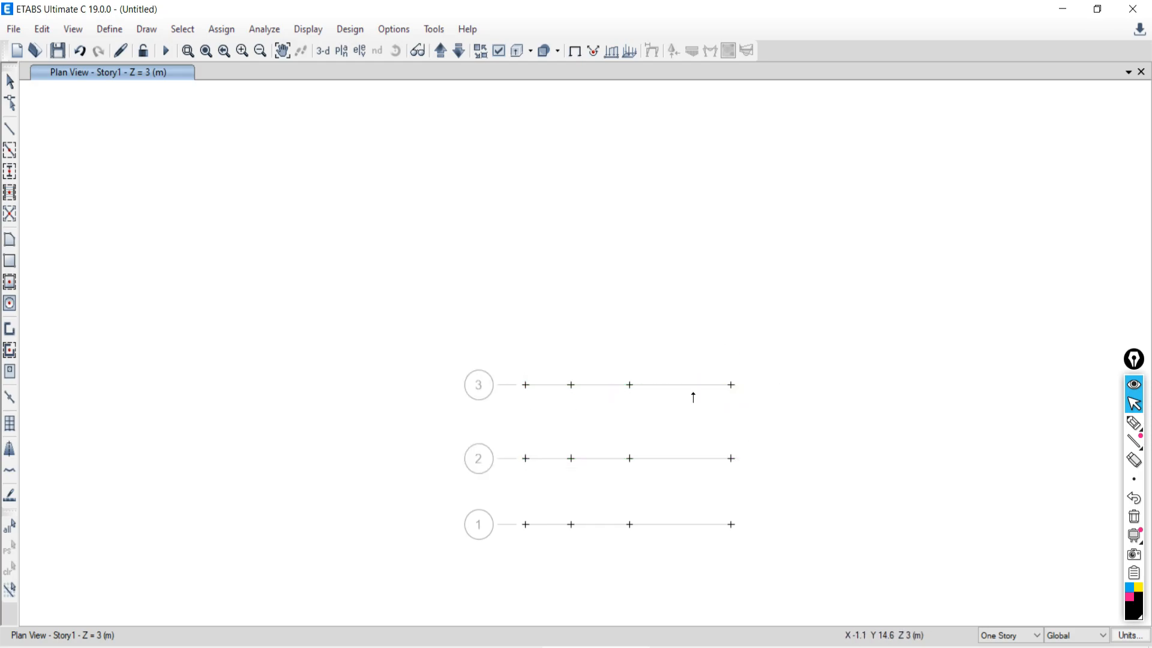
{"action": "left_click", "coordinate": [525, 524]}
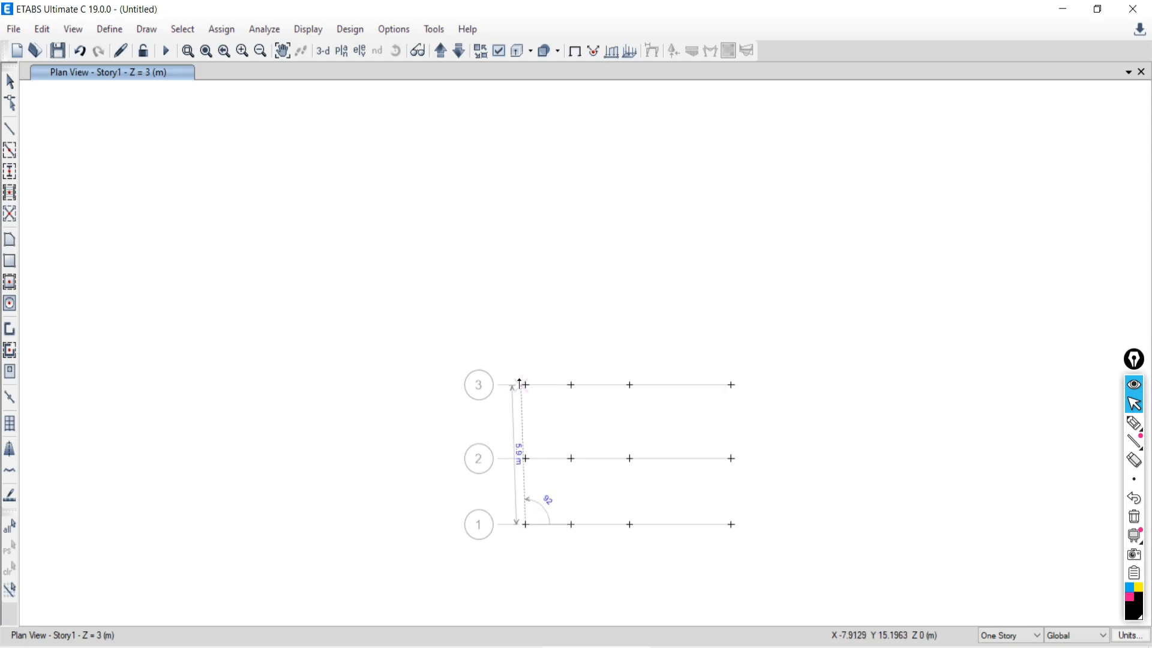
{"action": "left_click", "coordinate": [526, 384]}
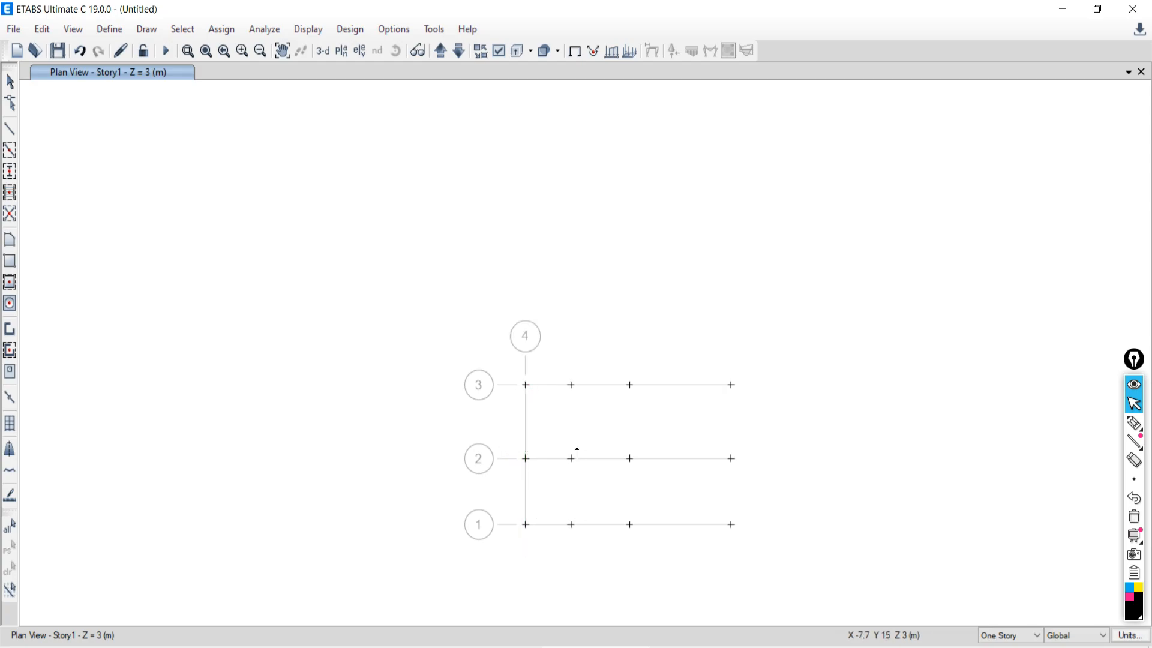
{"action": "left_click", "coordinate": [571, 524]}
{"action": "left_click", "coordinate": [566, 384]}
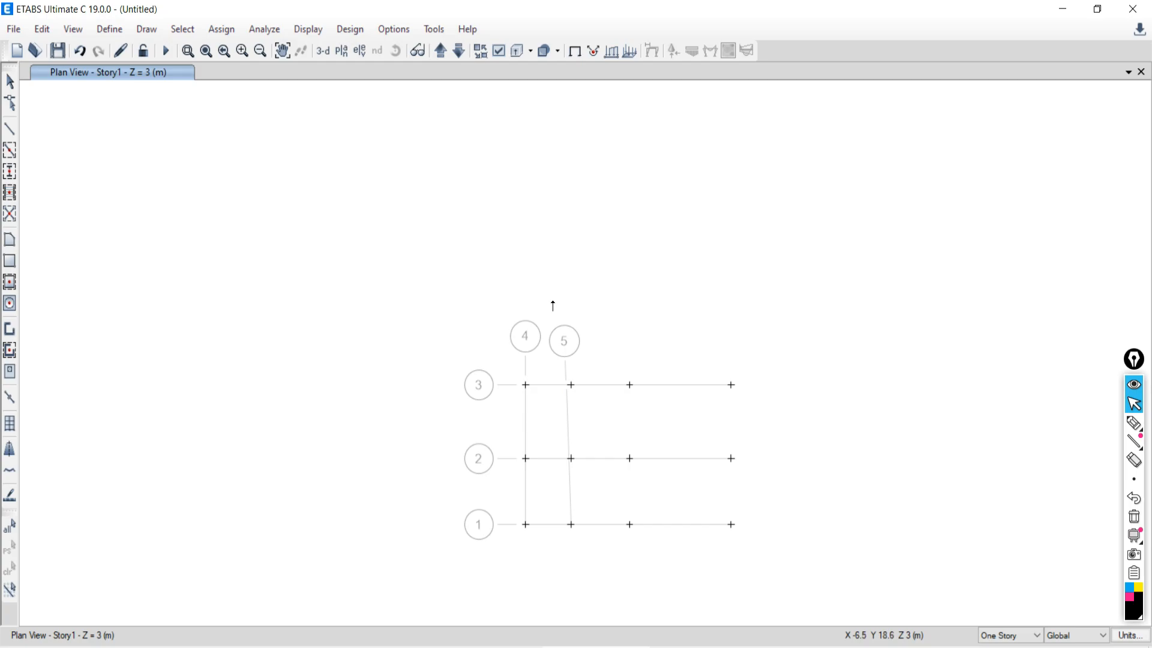
{"action": "left_click", "coordinate": [80, 50]}
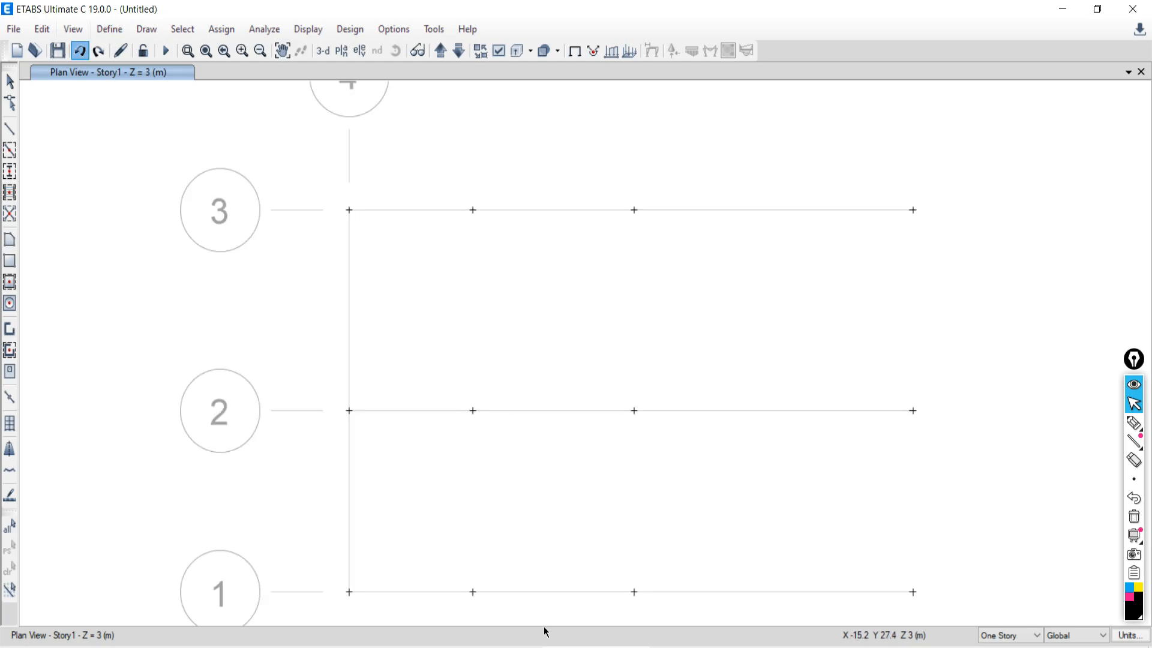
Step: Draw gridlines through the second, third and fourth joint columns, each from the bottom joint to the top joint
{"action": "left_click", "coordinate": [473, 593]}
{"action": "left_click", "coordinate": [474, 211]}
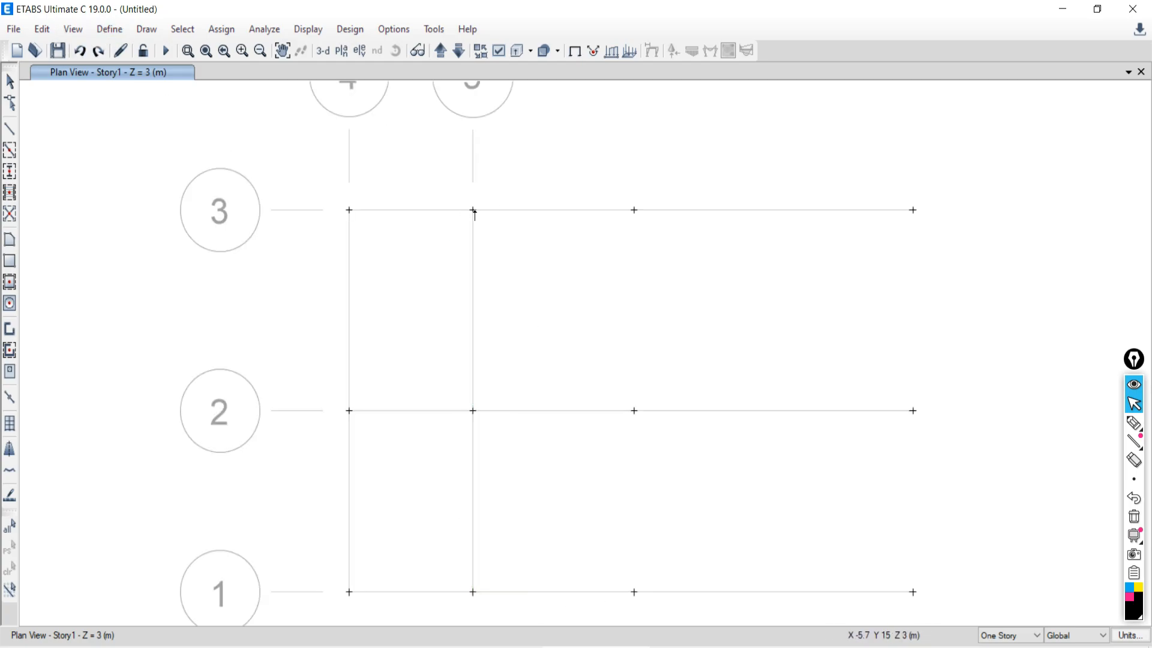
{"action": "left_click", "coordinate": [634, 593]}
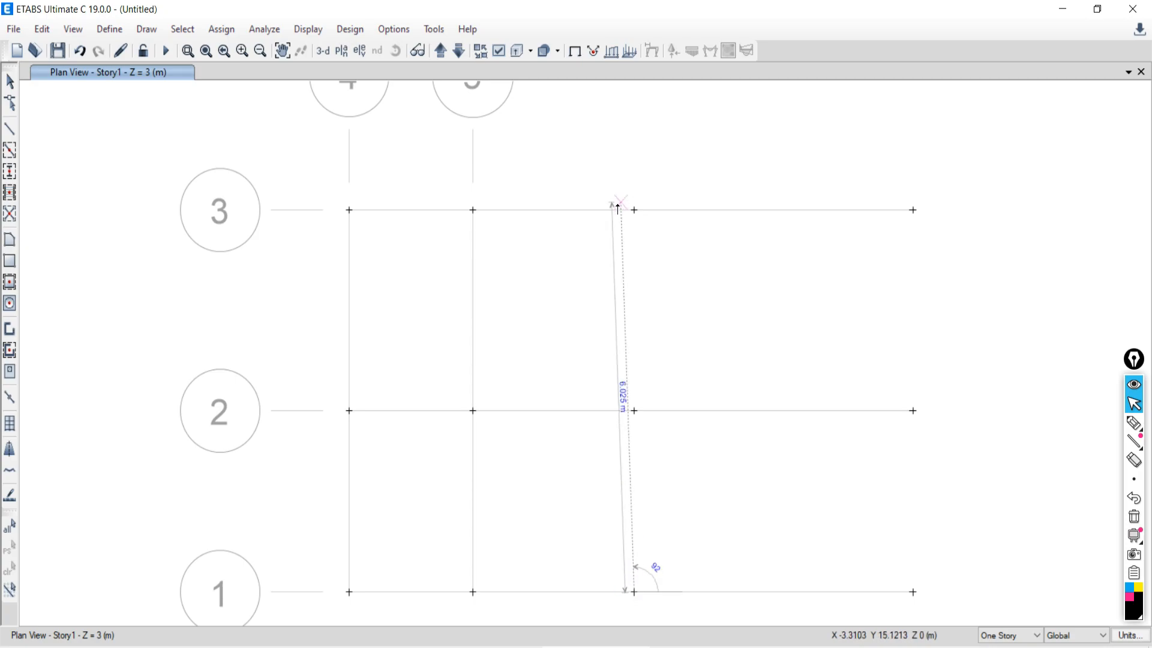
{"action": "left_click", "coordinate": [634, 210]}
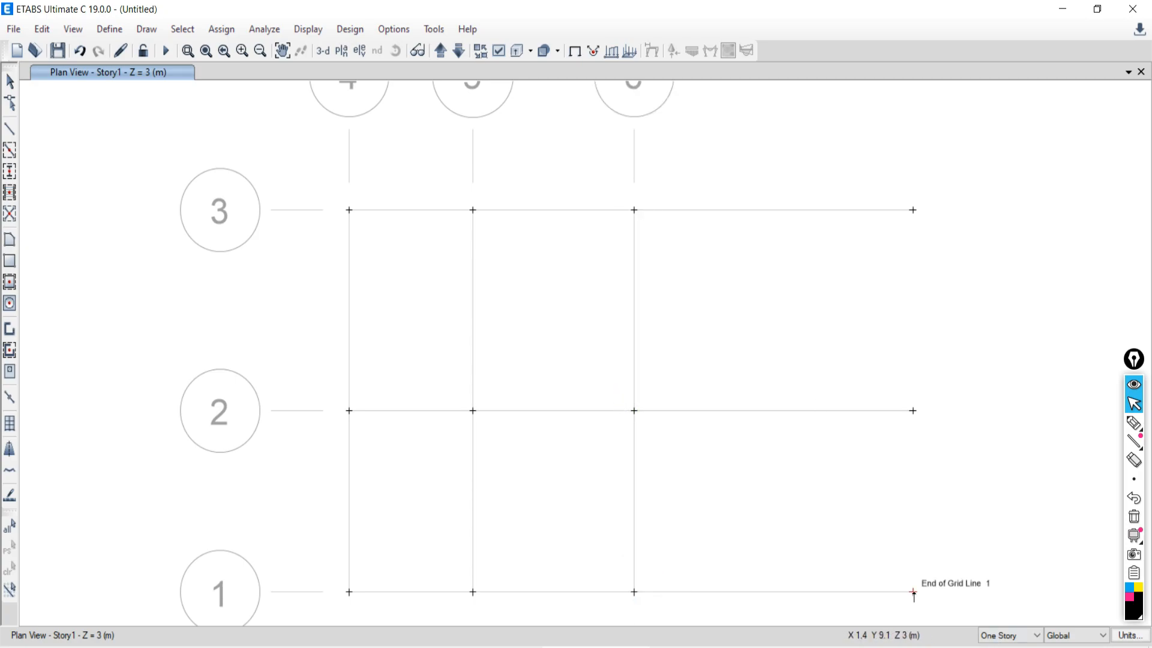
{"action": "left_click", "coordinate": [913, 592]}
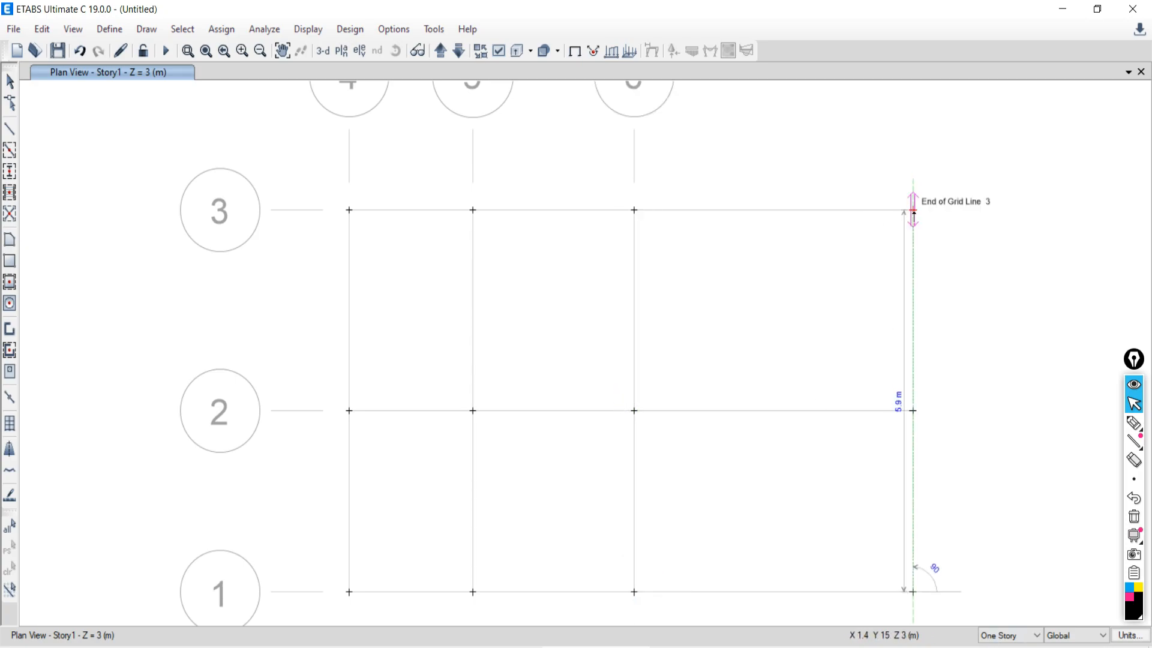
{"action": "left_click", "coordinate": [908, 211]}
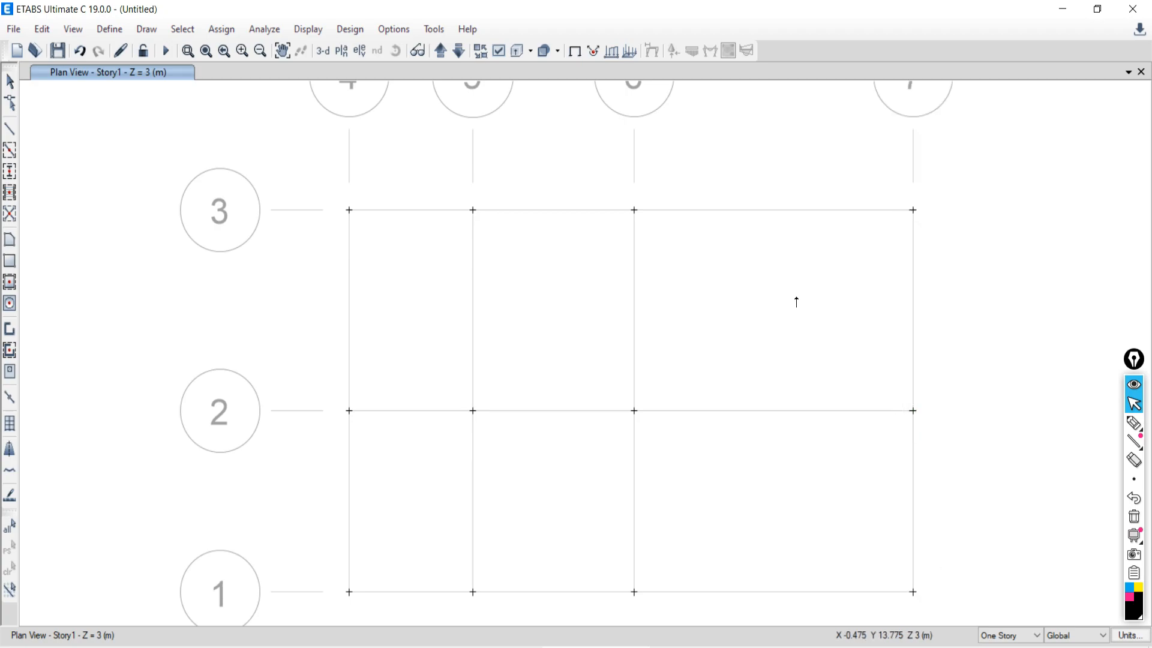
{"action": "scroll", "coordinate": [715, 346], "scroll_direction": "down", "scroll_amount": 5}
{"action": "scroll", "coordinate": [714, 346], "scroll_direction": "down", "scroll_amount": 2}
{"action": "scroll", "coordinate": [721, 347], "scroll_direction": "up", "scroll_amount": 10}
{"action": "scroll", "coordinate": [651, 300], "scroll_direction": "down", "scroll_amount": 3}
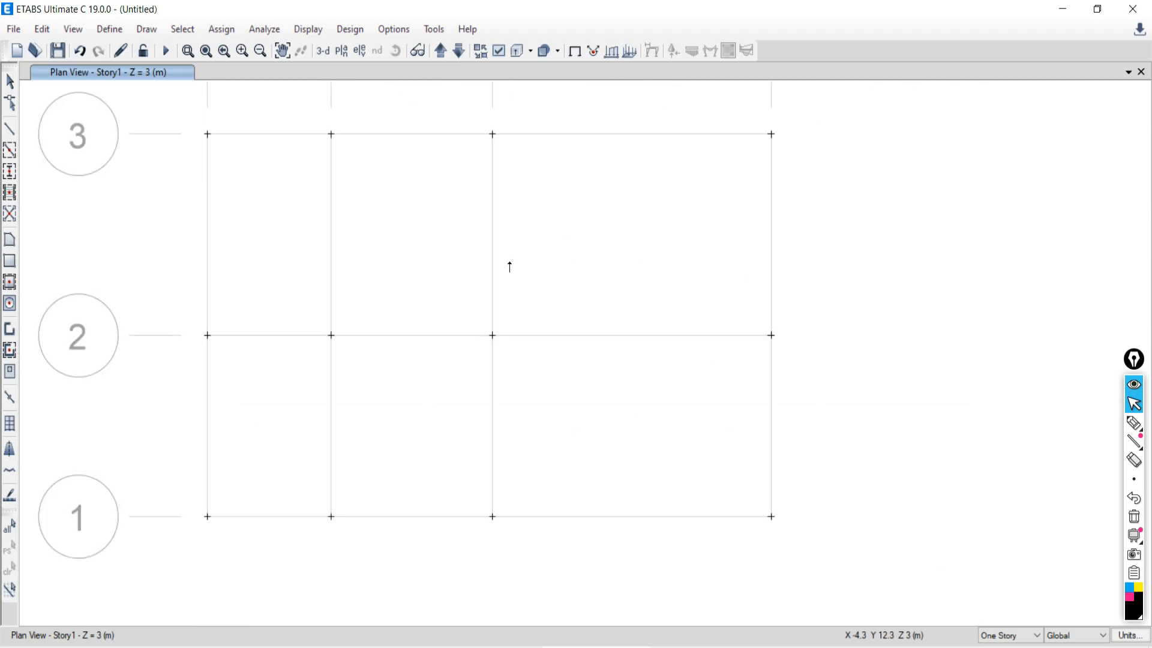
{"action": "scroll", "coordinate": [509, 264], "scroll_direction": "down", "scroll_amount": 2}
{"action": "scroll", "coordinate": [447, 247], "scroll_direction": "down", "scroll_amount": 1}
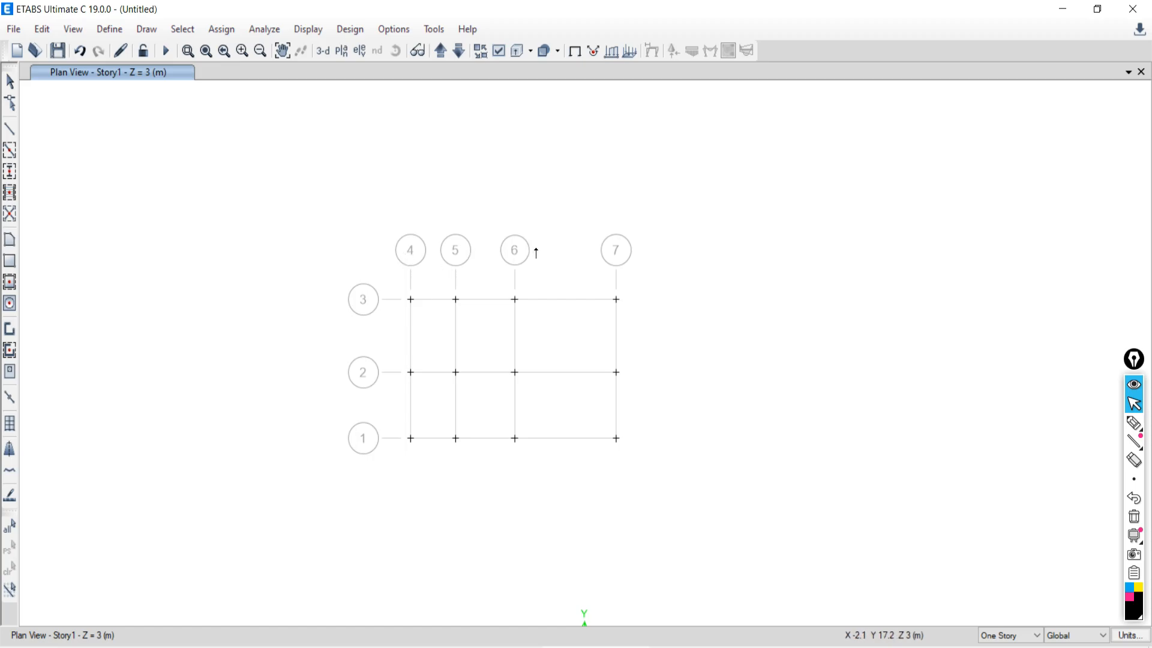
Step: In grid system G1's general grids, rename the vertical gridlines 4, 5, 6 and 7 as A, B, C and D
{"action": "left_click", "coordinate": [42, 29]}
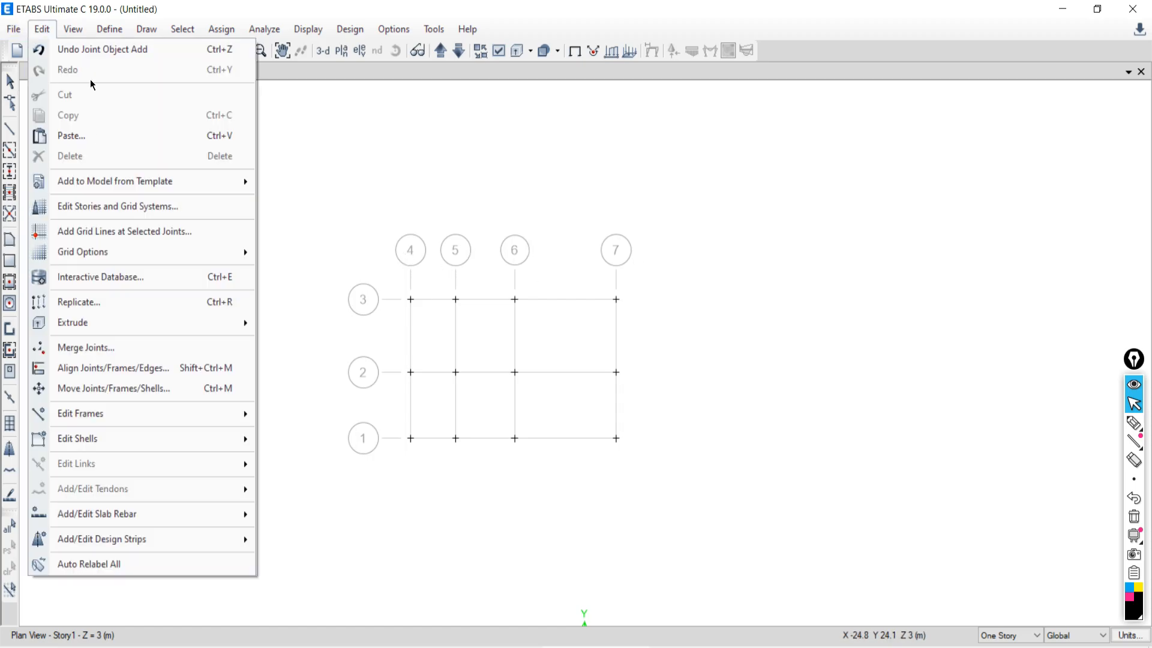
{"action": "left_click", "coordinate": [110, 208]}
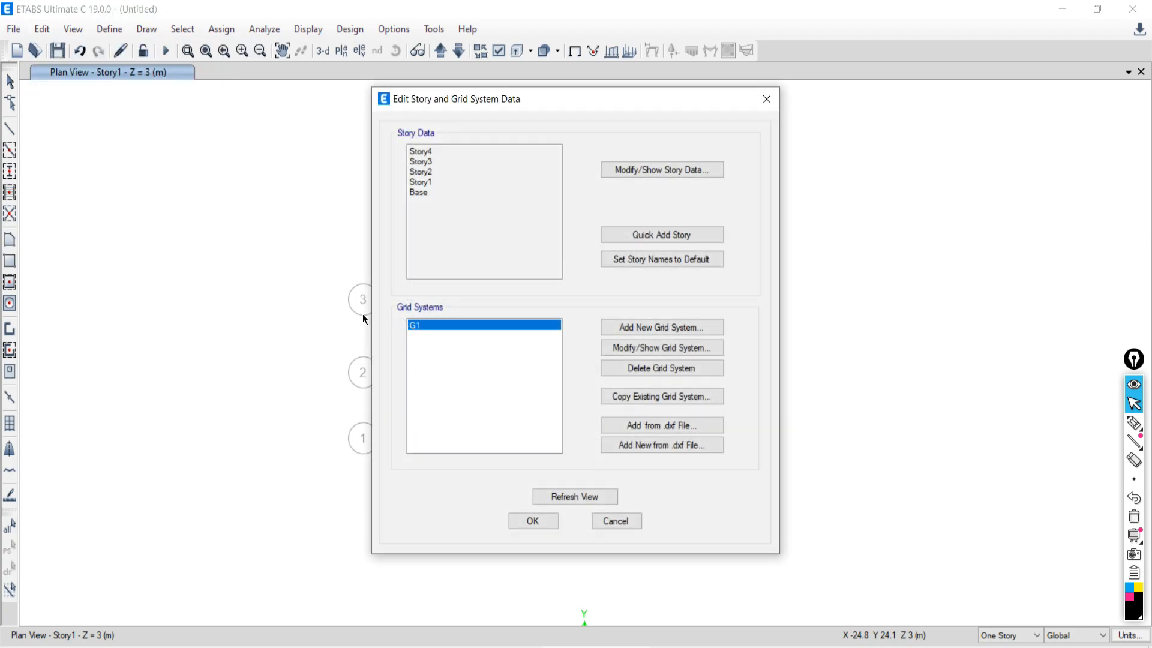
{"action": "left_click", "coordinate": [633, 348]}
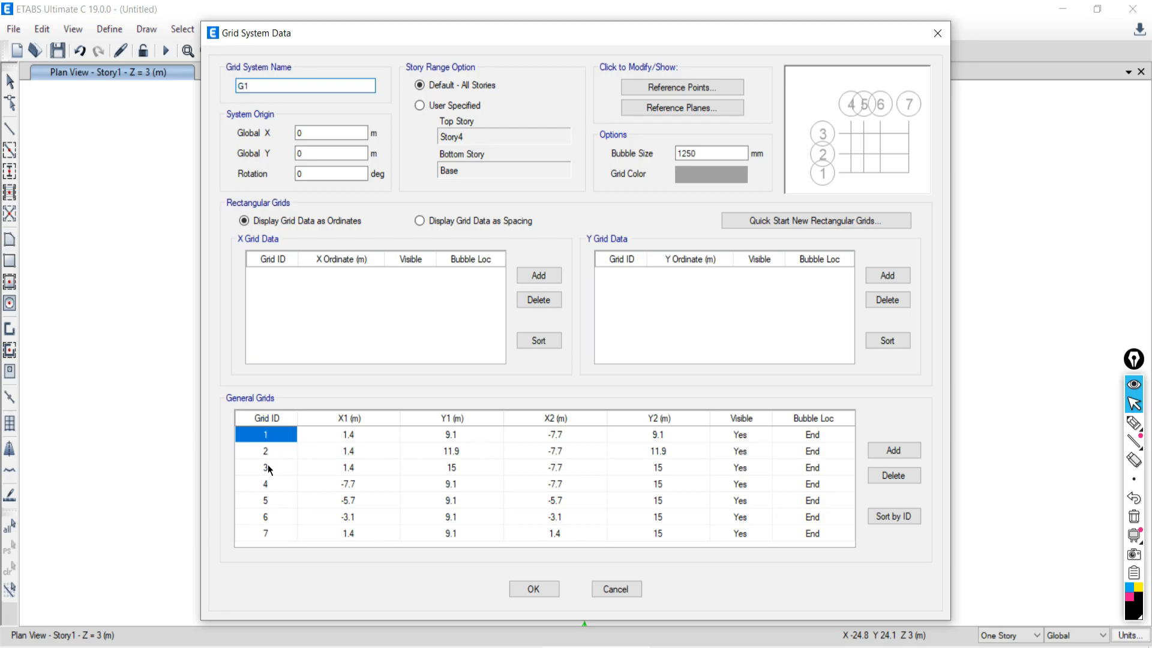
{"action": "left_click", "coordinate": [267, 485]}
{"action": "left_click", "coordinate": [270, 485]}
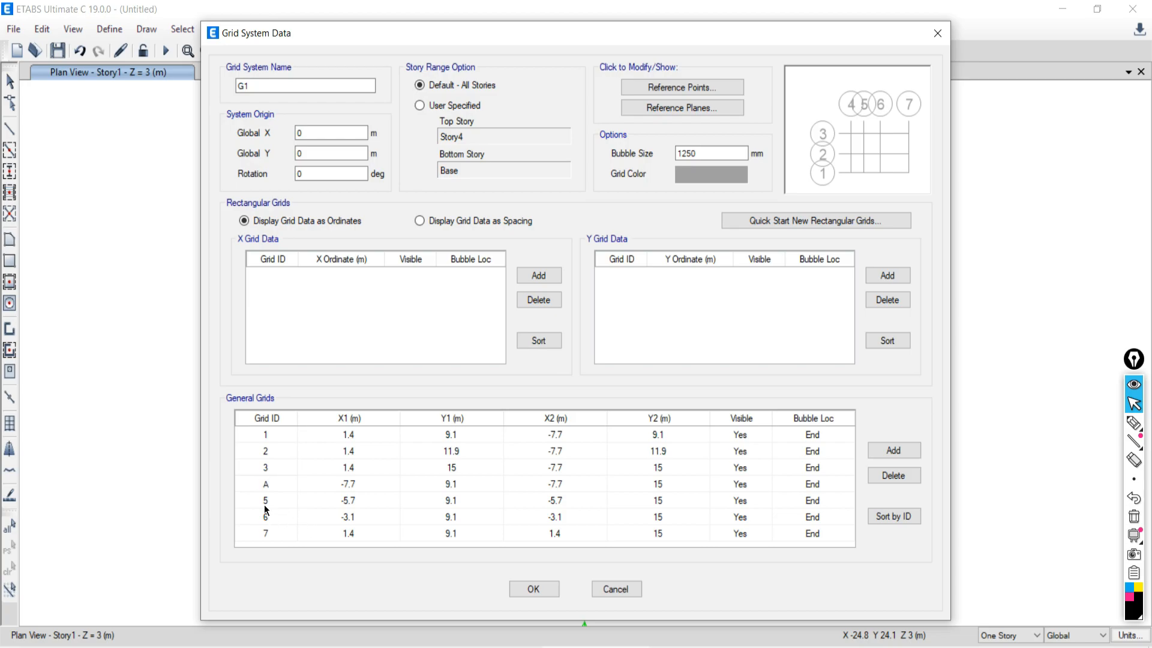
{"action": "left_click", "coordinate": [266, 504]}
{"action": "left_click", "coordinate": [286, 499]}
{"action": "left_click", "coordinate": [246, 516]}
{"action": "left_click", "coordinate": [245, 511]}
{"action": "left_click", "coordinate": [266, 531]}
{"action": "left_click", "coordinate": [265, 532]}
{"action": "type", "text": "D"}
{"action": "left_click", "coordinate": [534, 589]}
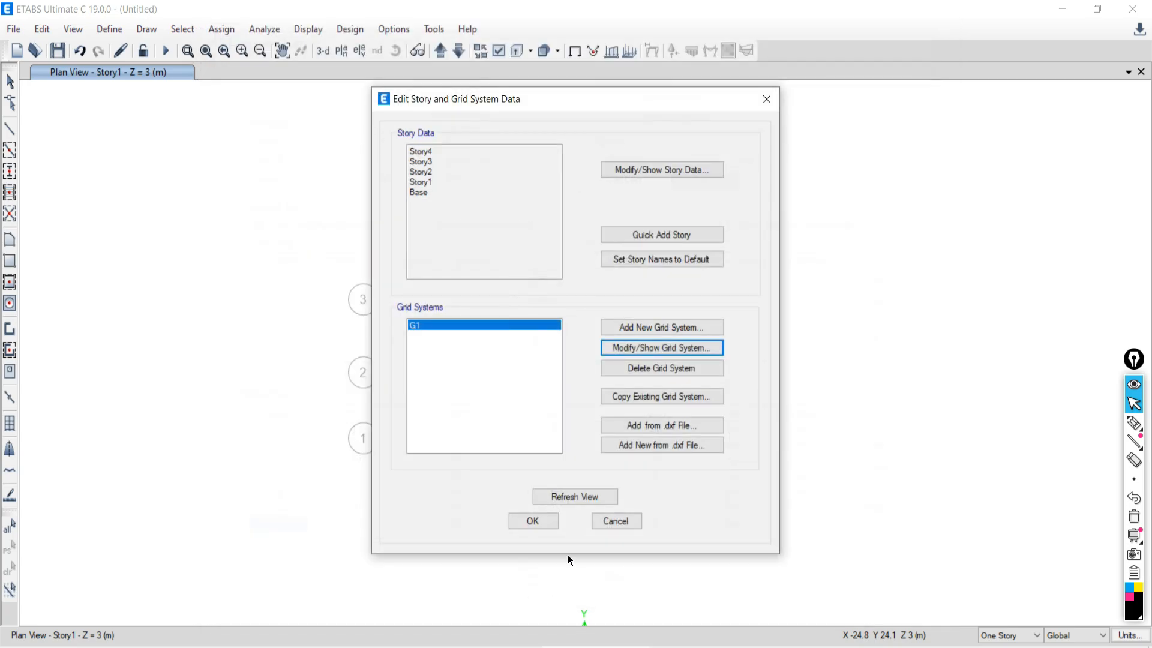
{"action": "left_click", "coordinate": [524, 517]}
Step: Examine the gridline labels and bubble positions on the Story1 plan, checking the Google Meet call and returning to ETABS in between
{"action": "scroll", "coordinate": [449, 351], "scroll_direction": "up", "scroll_amount": 3}
{"action": "scroll", "coordinate": [524, 349], "scroll_direction": "down", "scroll_amount": 3}
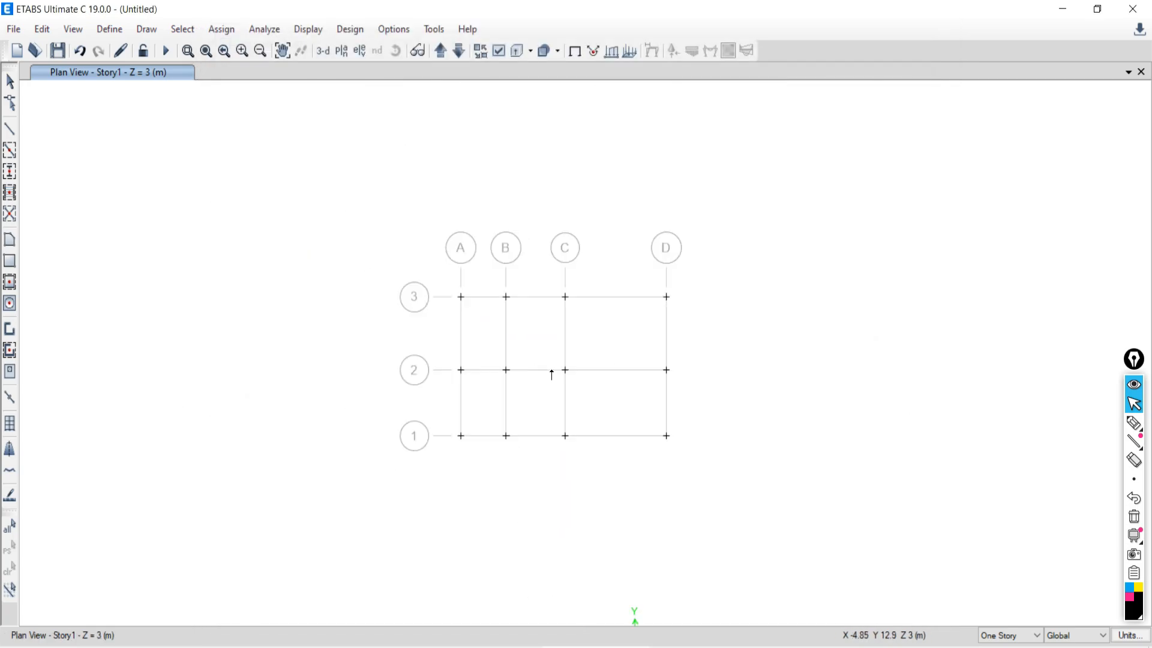
{"action": "scroll", "coordinate": [572, 365], "scroll_direction": "up", "scroll_amount": 3}
{"action": "scroll", "coordinate": [573, 364], "scroll_direction": "down", "scroll_amount": 3}
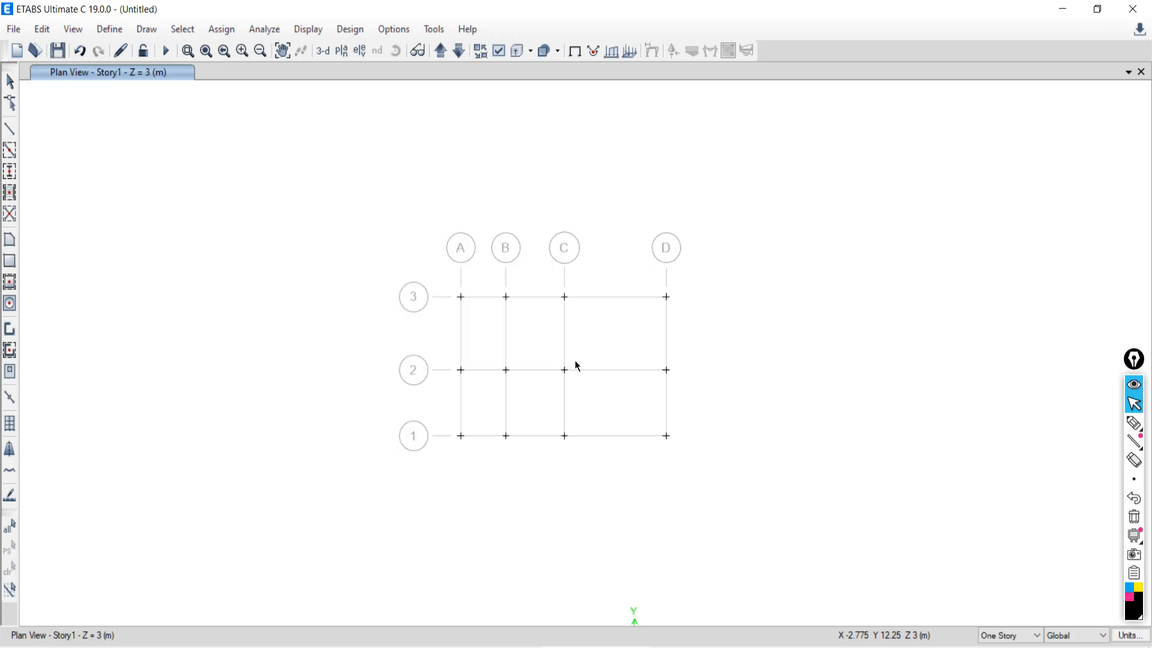
{"action": "scroll", "coordinate": [576, 365], "scroll_direction": "up", "scroll_amount": 3}
{"action": "left_click", "coordinate": [367, 647]}
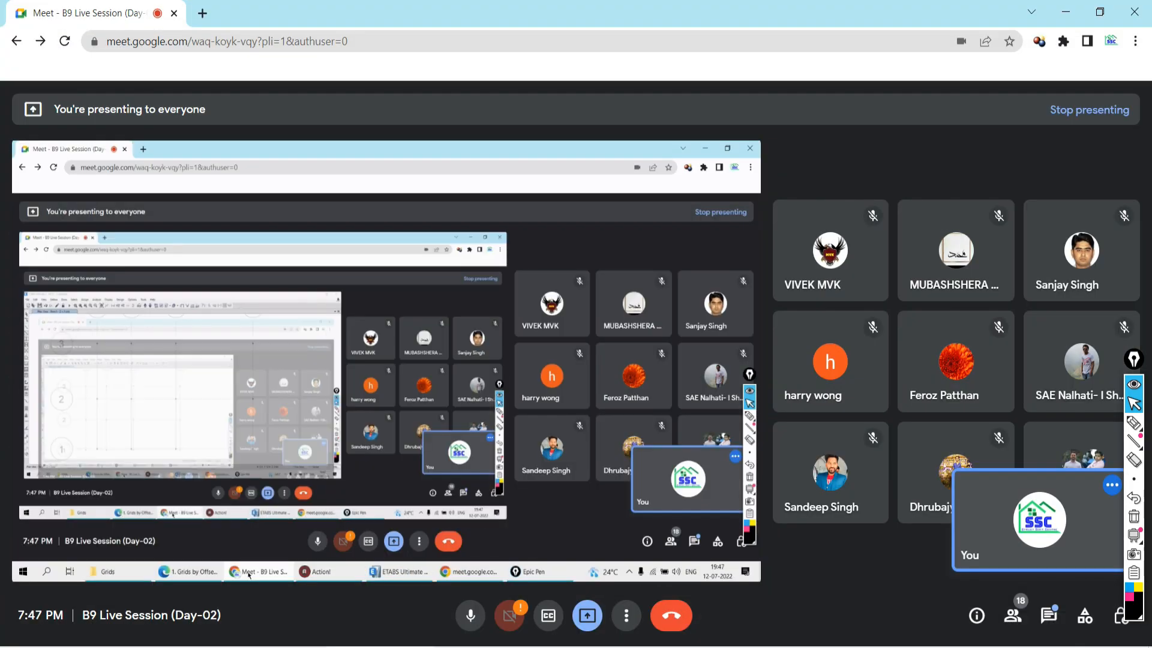
{"action": "key", "text": "alt+Tab"}
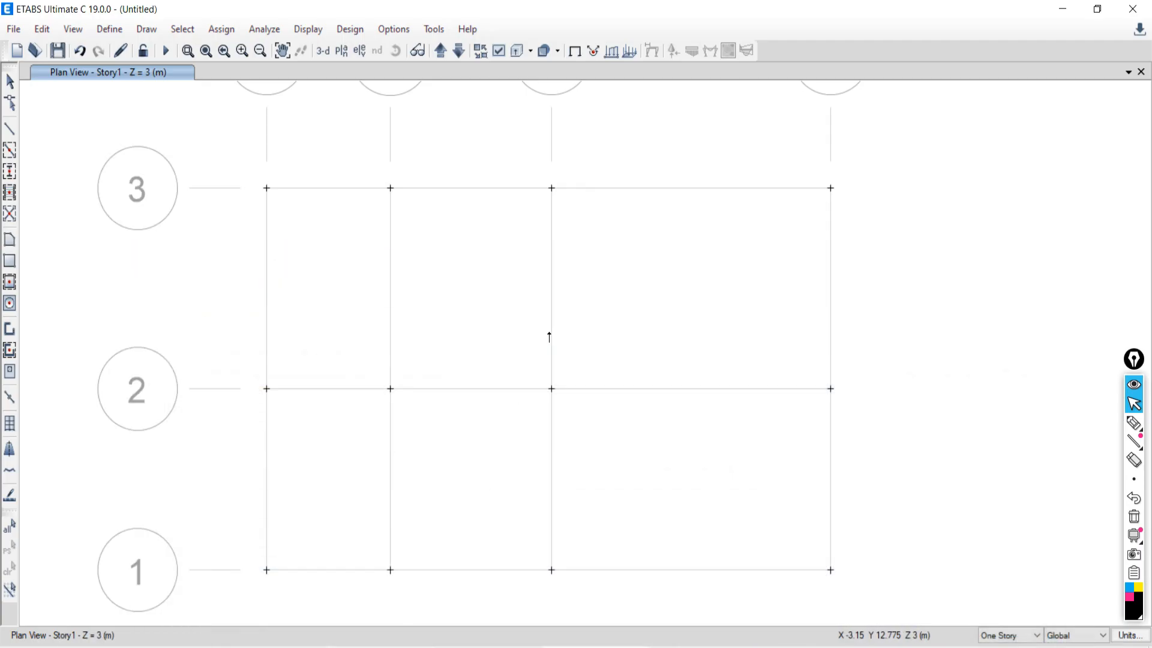
{"action": "scroll", "coordinate": [563, 335], "scroll_direction": "down", "scroll_amount": 3}
{"action": "scroll", "coordinate": [563, 327], "scroll_direction": "up", "scroll_amount": 4}
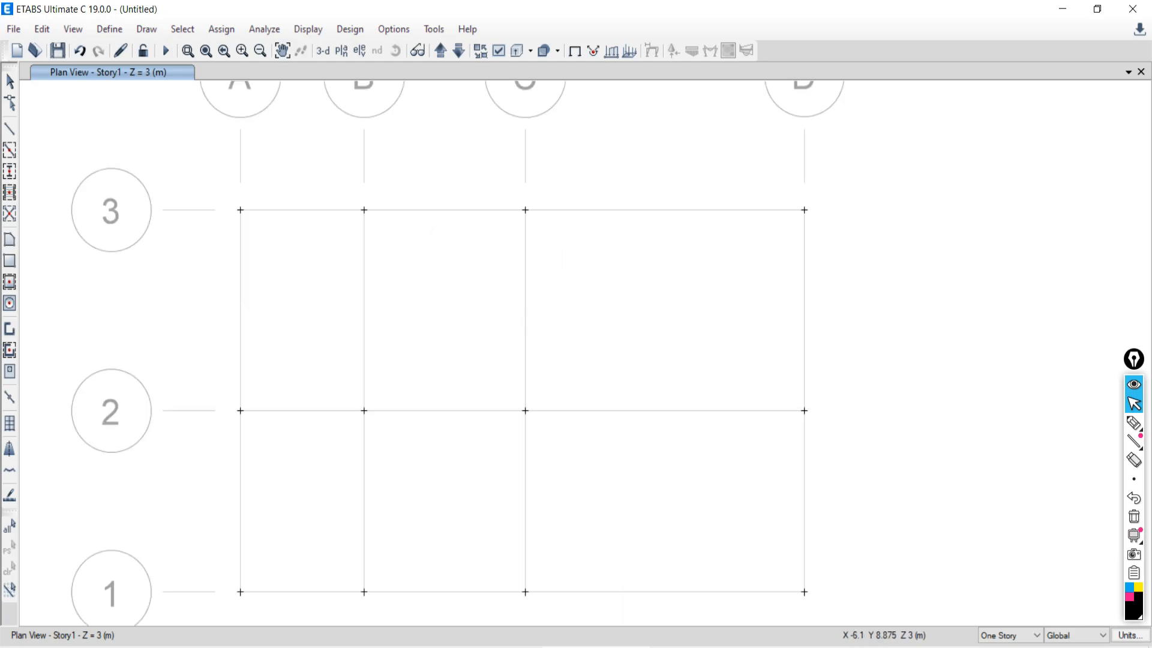
Step: Check the Google Meet call for questions, and return to ETABS to view the whole grid on the Story1 plan
{"action": "key", "text": "alt+Tab"}
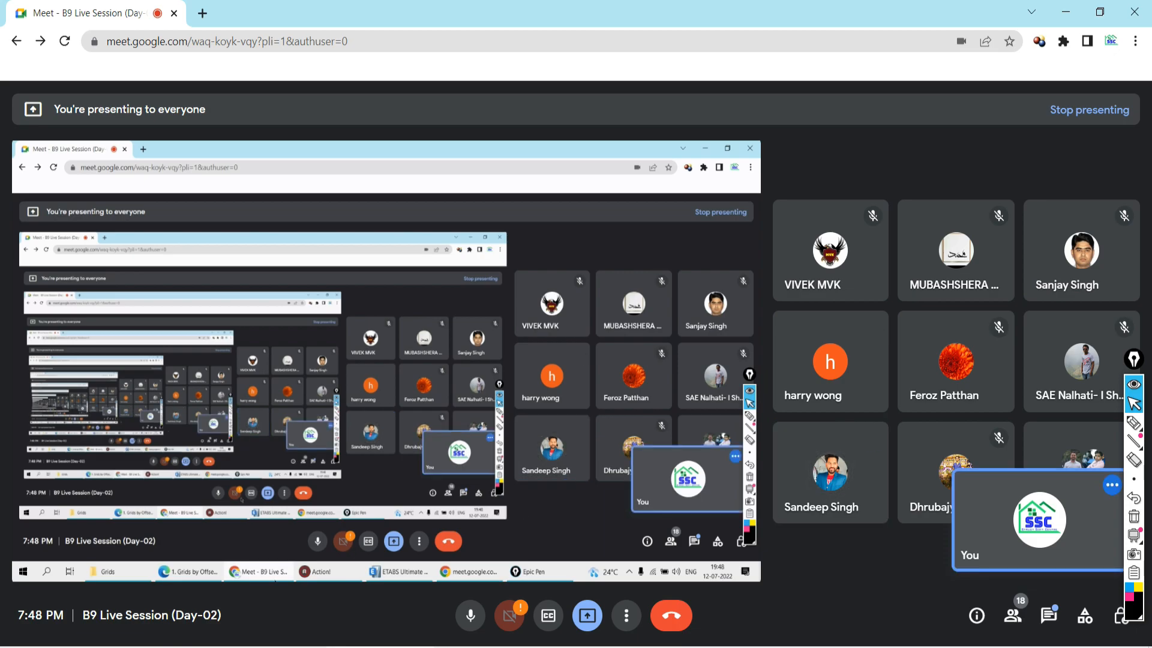
{"action": "left_click", "coordinate": [294, 647]}
{"action": "left_click", "coordinate": [298, 647]}
{"action": "mouse_move", "coordinate": [295, 647]}
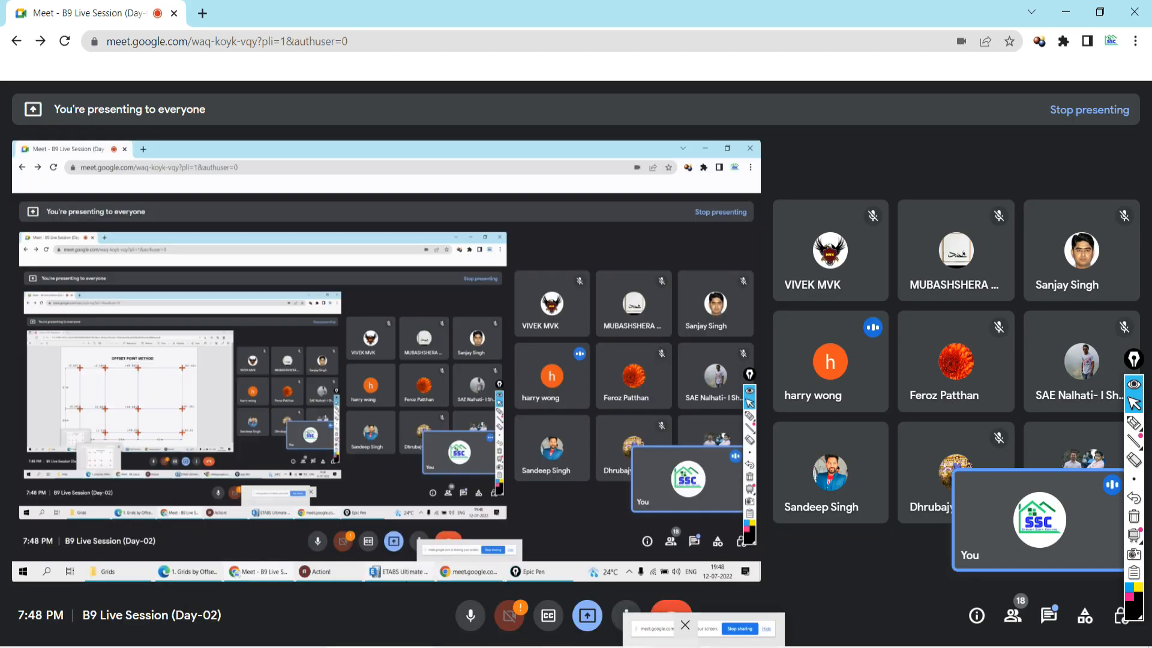
{"action": "mouse_move", "coordinate": [588, 647]}
{"action": "left_click", "coordinate": [635, 596]}
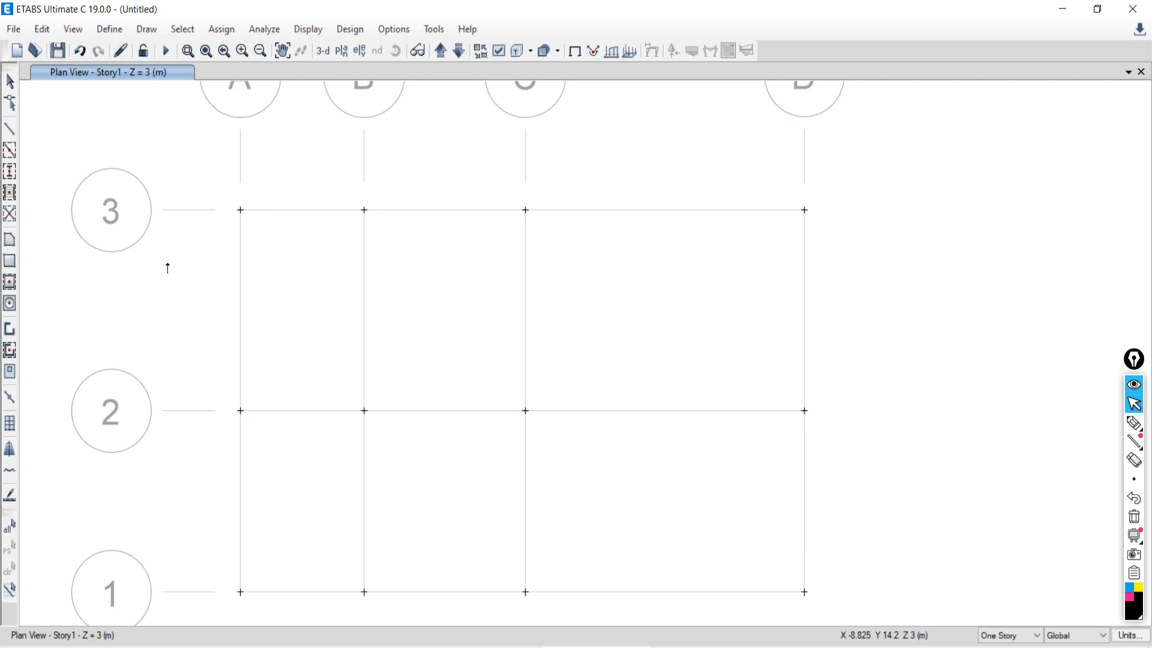
{"action": "scroll", "coordinate": [262, 275], "scroll_direction": "down", "scroll_amount": 3}
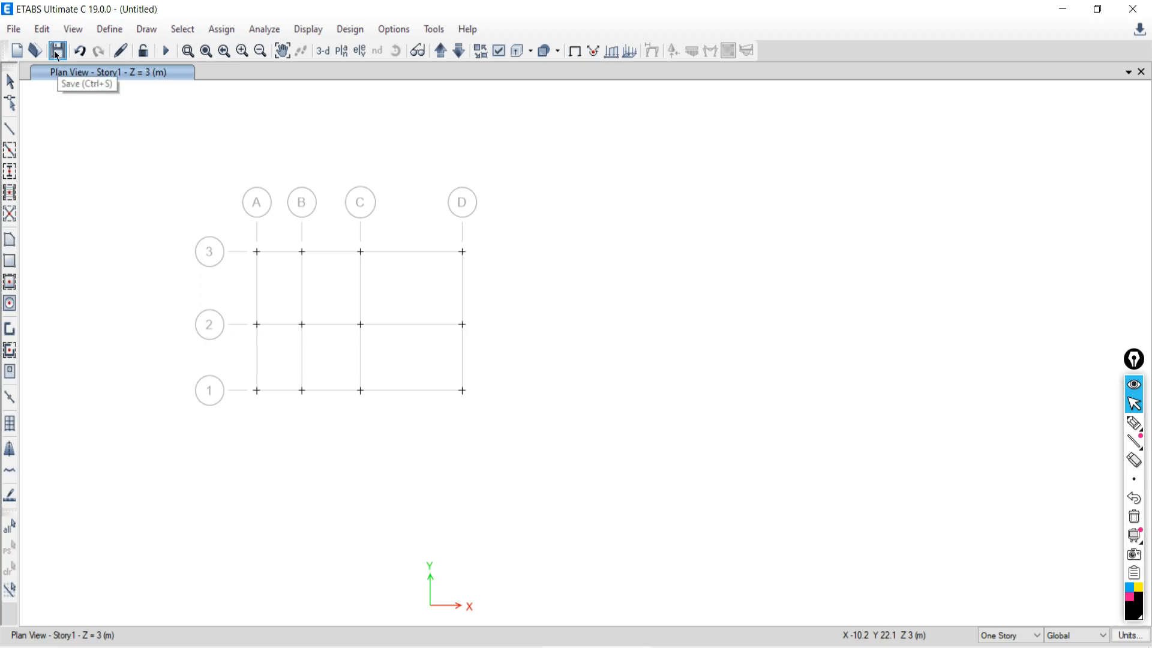
{"action": "middle_click_drag", "start_coordinate": [247, 296], "coordinate": [325, 319]}
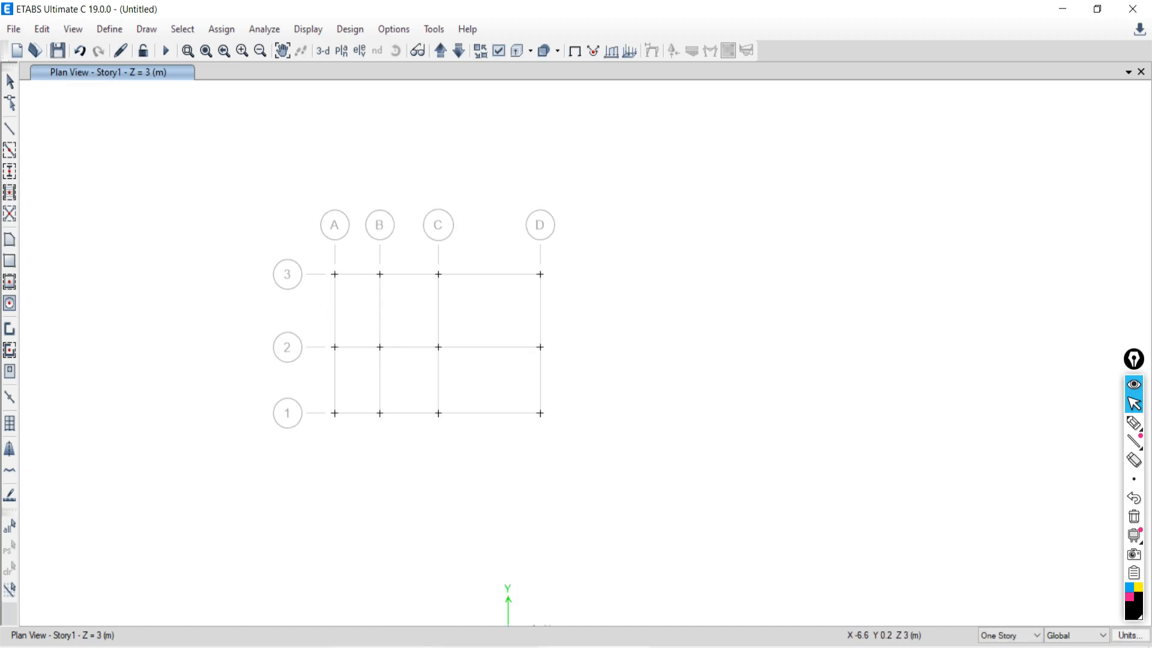
Step: Leave the offset point PDF, open "2. Uniform Grid Spacing" from the Grids folder in Edge, and view its whole grid layout
{"action": "key", "text": "alt+Tab"}
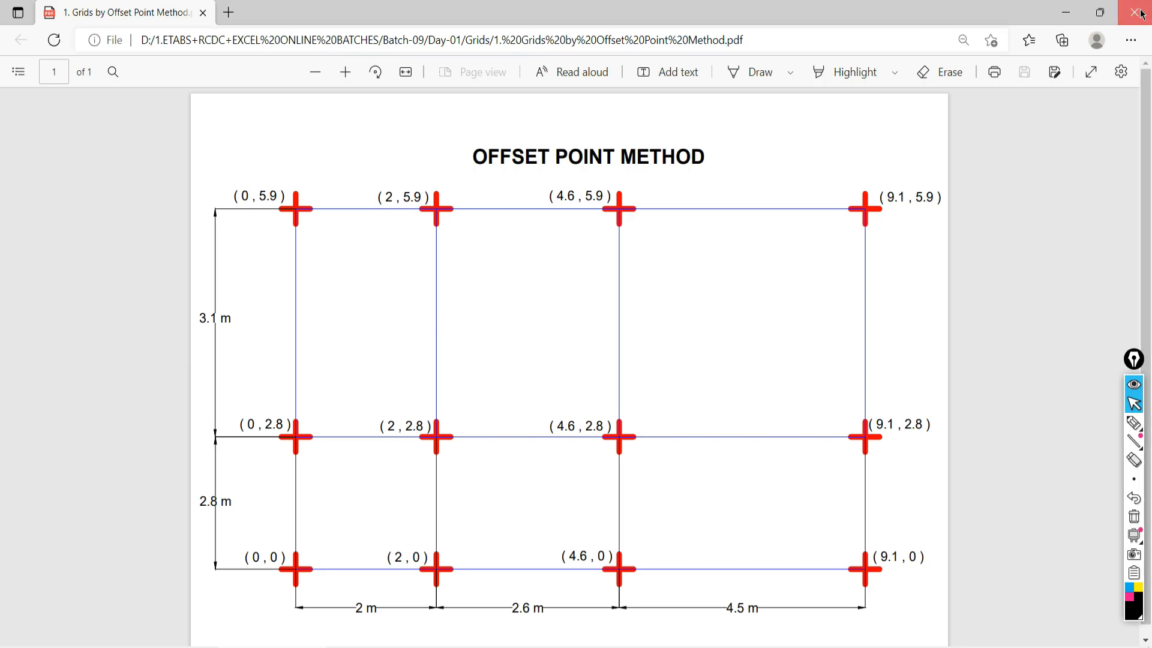
{"action": "key", "text": "alt+Tab"}
{"action": "key", "text": "alt+Tab"}
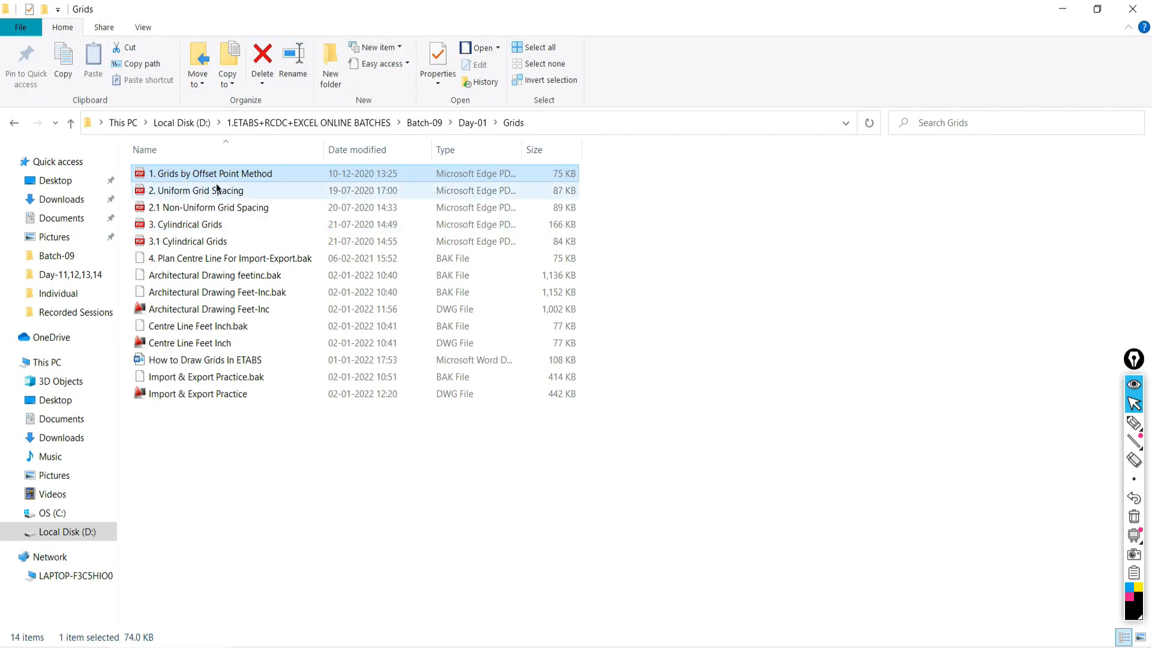
{"action": "left_click", "coordinate": [168, 190]}
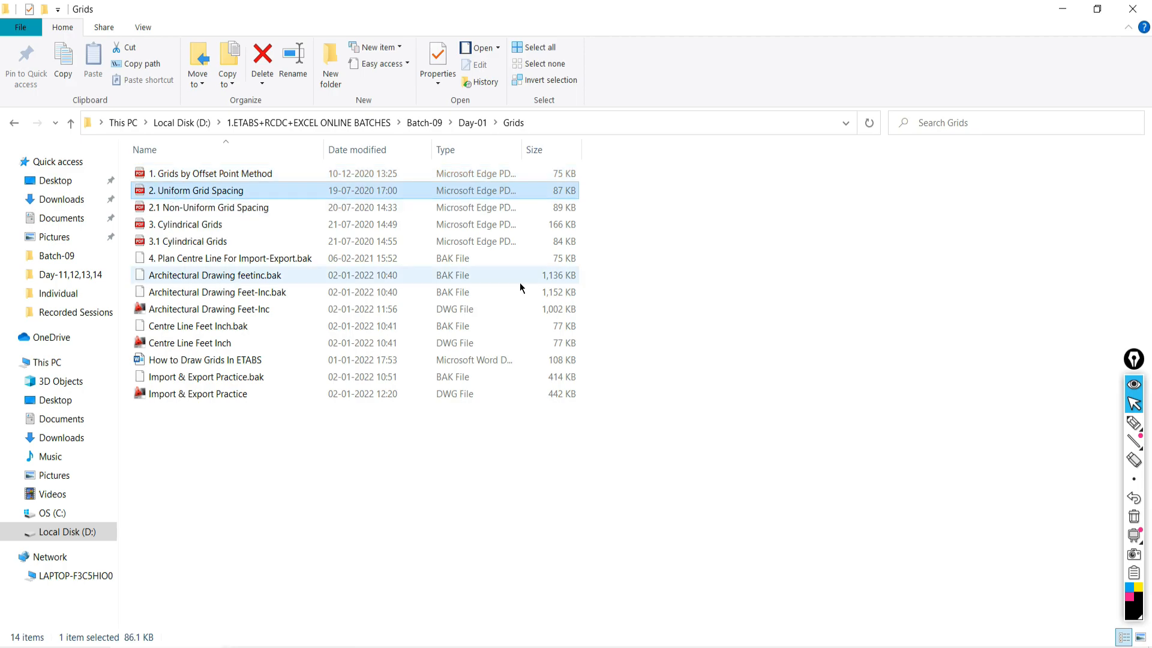
{"action": "key", "text": "Return"}
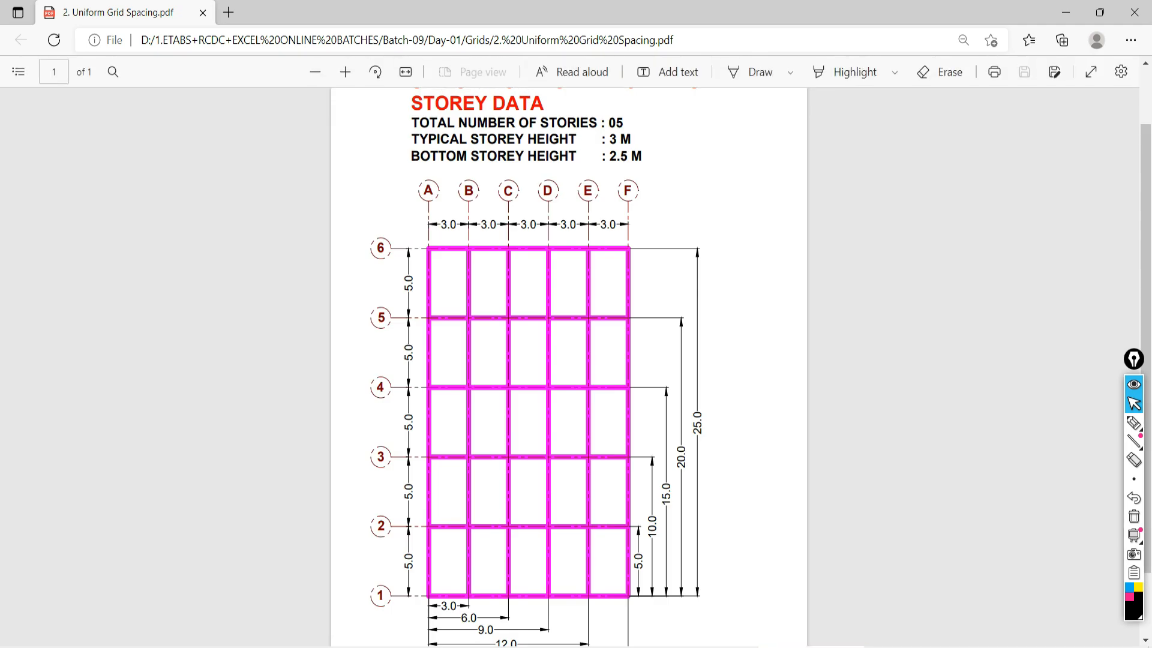
{"action": "left_click", "coordinate": [315, 72]}
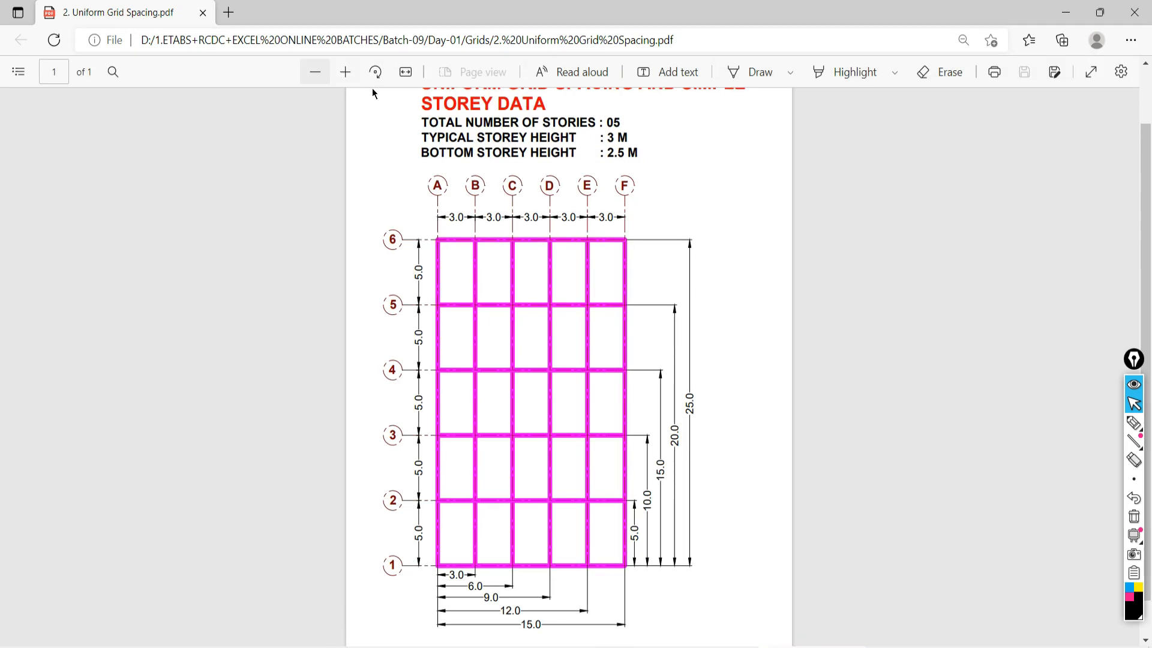
{"action": "left_click", "coordinate": [315, 72]}
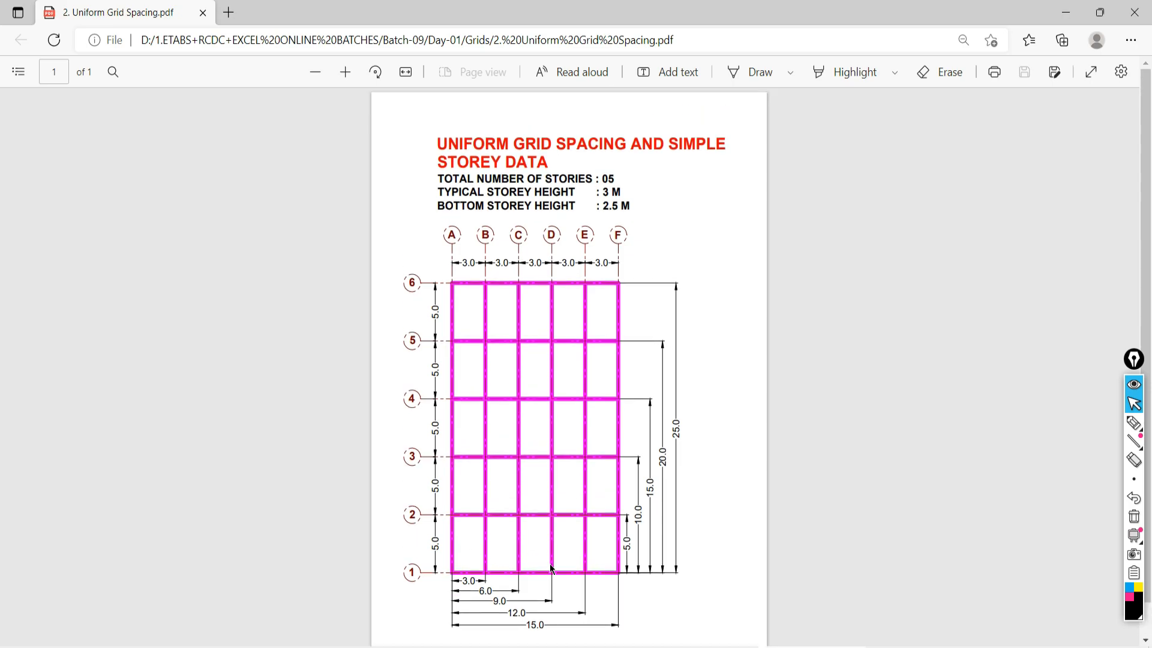
Step: Enlarge the uniform grid spacing PDF and read its storey data, gridline labels and spacings
{"action": "left_click", "coordinate": [345, 72]}
{"action": "left_click", "coordinate": [346, 72]}
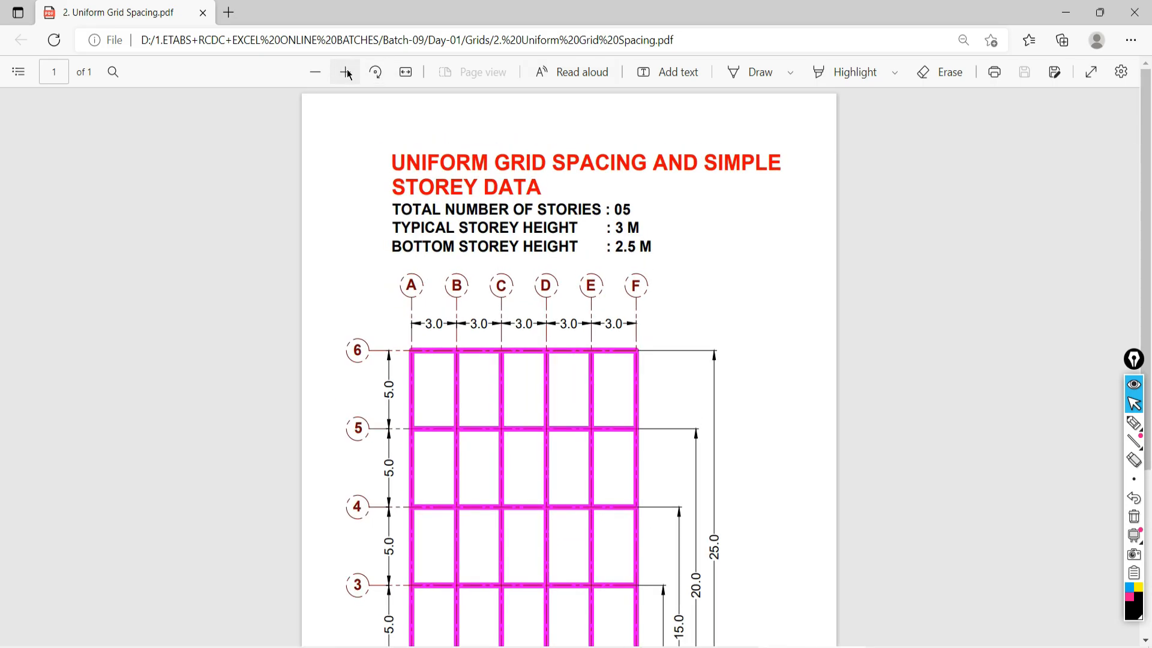
{"action": "scroll", "coordinate": [570, 353], "scroll_direction": "down", "scroll_amount": 1}
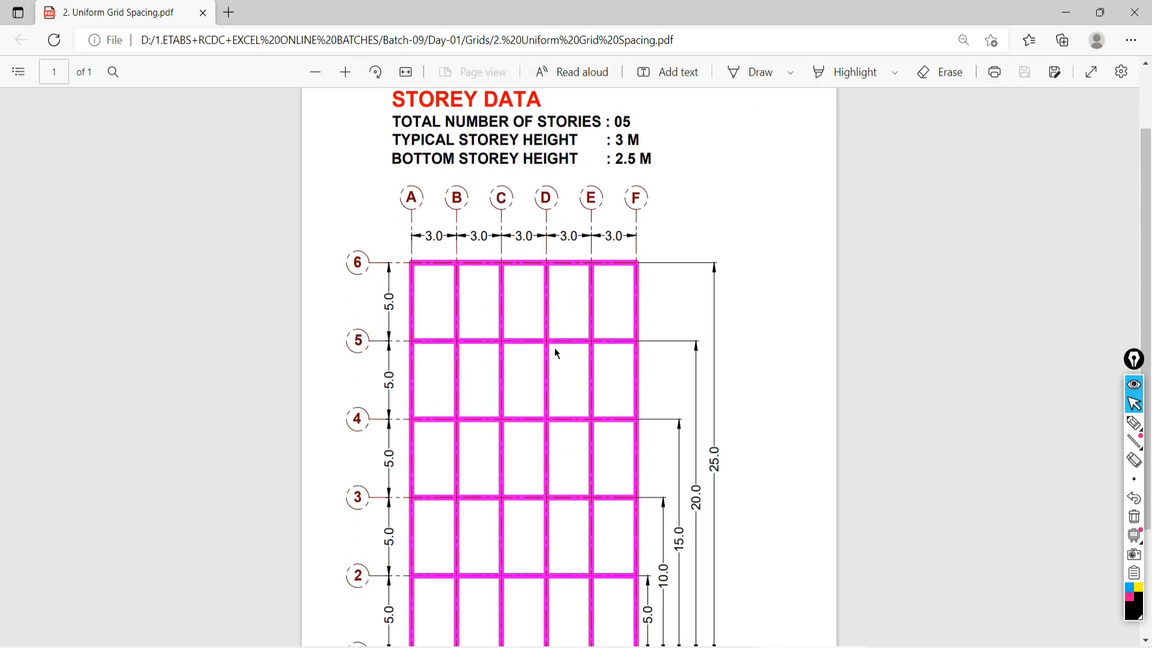
{"action": "scroll", "coordinate": [554, 349], "scroll_direction": "down", "scroll_amount": 2}
{"action": "scroll", "coordinate": [556, 287], "scroll_direction": "up", "scroll_amount": 2}
{"action": "scroll", "coordinate": [534, 246], "scroll_direction": "up", "scroll_amount": 2}
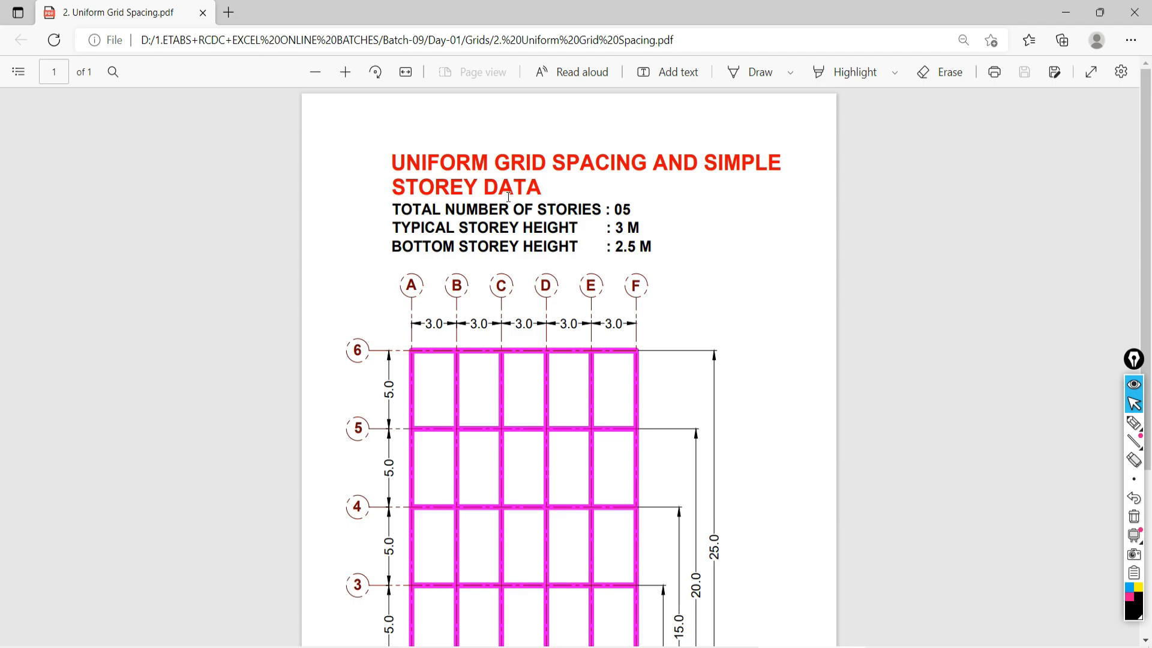
Step: Mark gridlines A and B and the 3.0 and 5.0 spacings with the pen, clear the marks, and review the whole grid
{"action": "left_click", "coordinate": [1134, 423]}
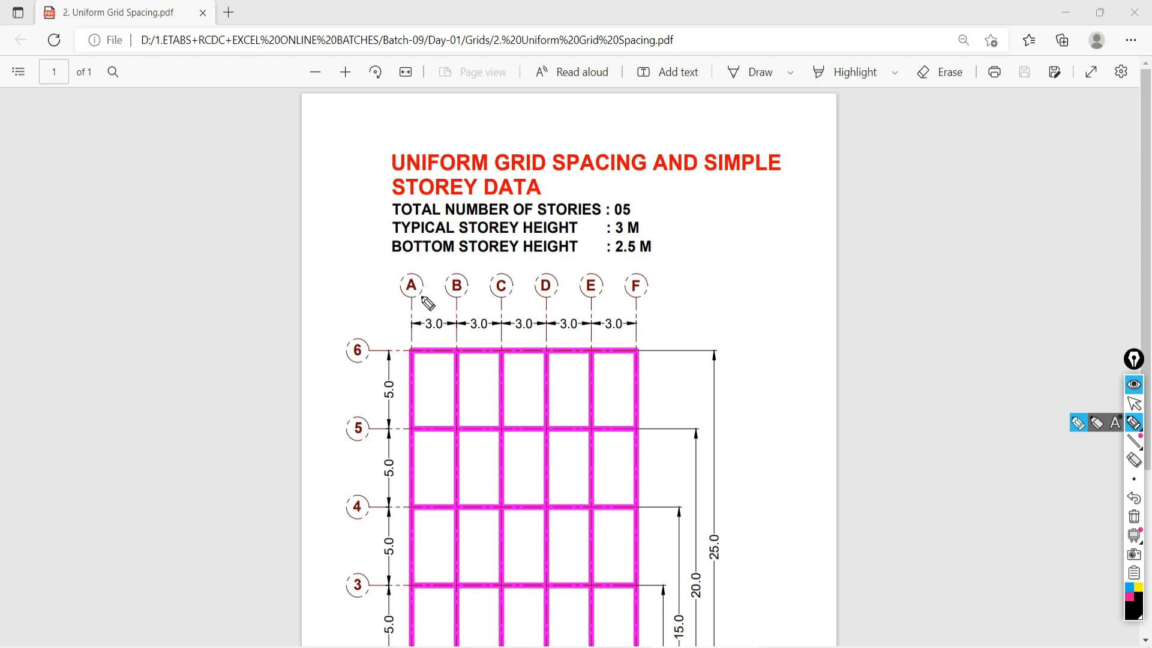
{"action": "mouse_move", "coordinate": [411, 291]}
{"action": "left_mouse_down"}
{"action": "mouse_move", "coordinate": [426, 334]}
{"action": "mouse_move", "coordinate": [414, 327]}
{"action": "mouse_move", "coordinate": [410, 346]}
{"action": "left_mouse_up"}
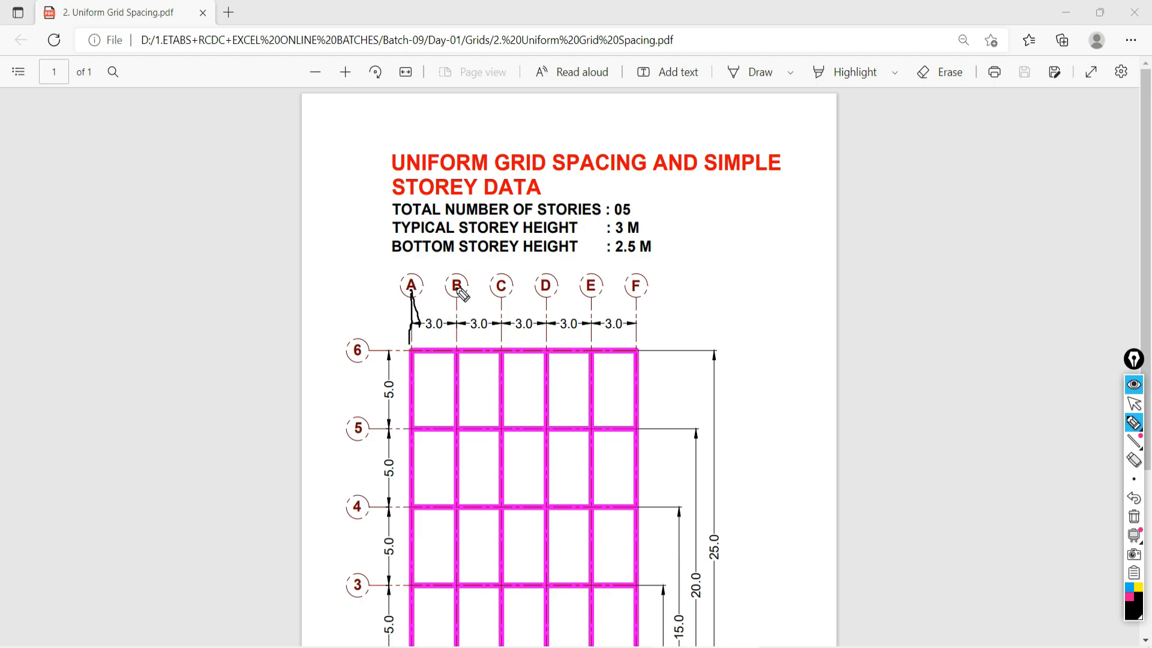
{"action": "mouse_move", "coordinate": [456, 293]}
{"action": "left_mouse_down"}
{"action": "mouse_move", "coordinate": [459, 342]}
{"action": "mouse_move", "coordinate": [447, 324]}
{"action": "mouse_move", "coordinate": [461, 324]}
{"action": "left_mouse_up"}
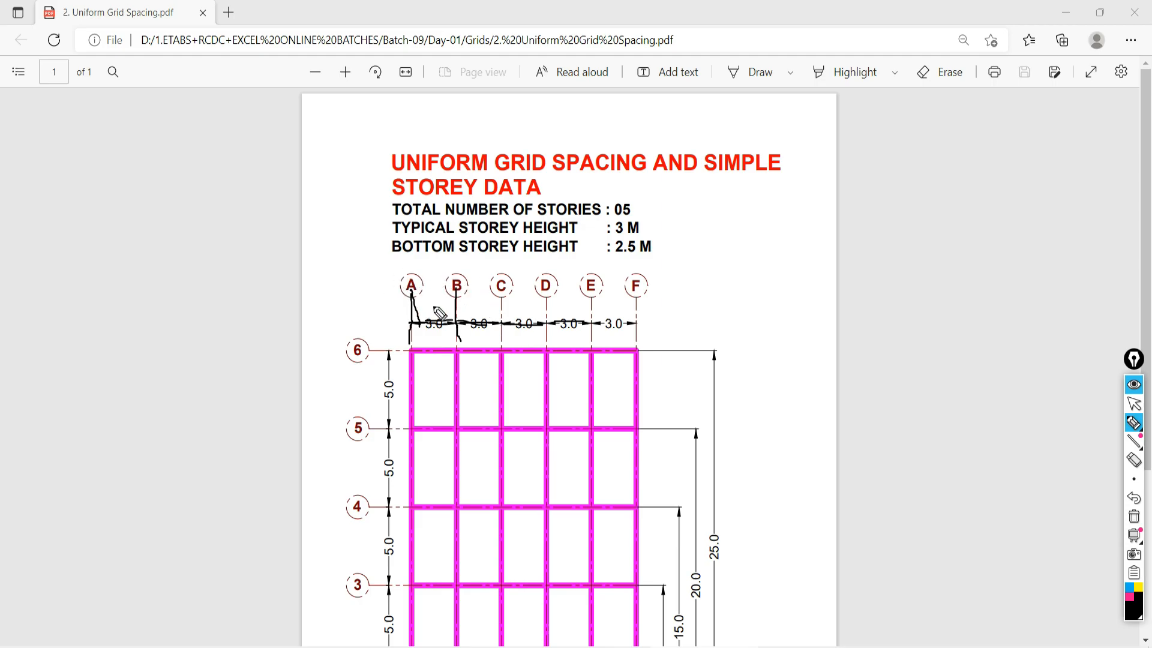
{"action": "mouse_move", "coordinate": [430, 312]}
{"action": "left_mouse_down"}
{"action": "mouse_move", "coordinate": [441, 346]}
{"action": "mouse_move", "coordinate": [441, 310]}
{"action": "left_mouse_up"}
{"action": "left_click_drag", "start_coordinate": [400, 369], "coordinate": [406, 371]}
{"action": "left_click_drag", "start_coordinate": [358, 510], "coordinate": [365, 483]}
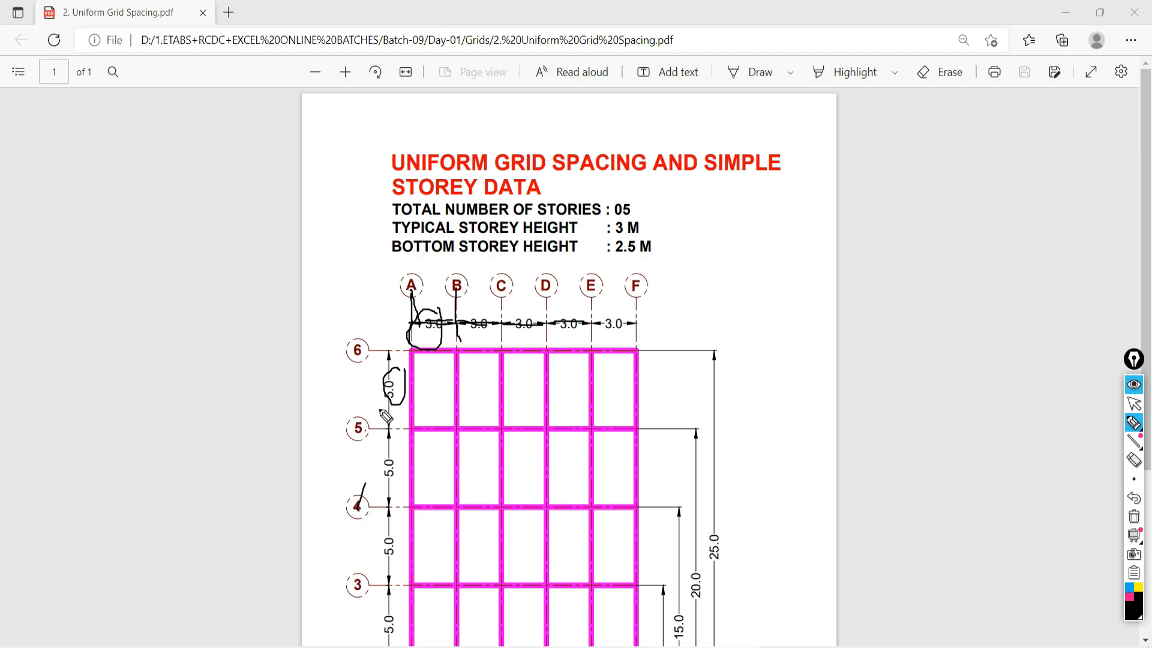
{"action": "mouse_move", "coordinate": [397, 445]}
{"action": "left_mouse_down"}
{"action": "mouse_move", "coordinate": [373, 469]}
{"action": "mouse_move", "coordinate": [406, 435]}
{"action": "left_mouse_up"}
{"action": "mouse_move", "coordinate": [362, 585]}
{"action": "left_mouse_down"}
{"action": "mouse_move", "coordinate": [365, 552]}
{"action": "mouse_move", "coordinate": [377, 566]}
{"action": "mouse_move", "coordinate": [406, 548]}
{"action": "left_mouse_up"}
{"action": "left_click", "coordinate": [1132, 521]}
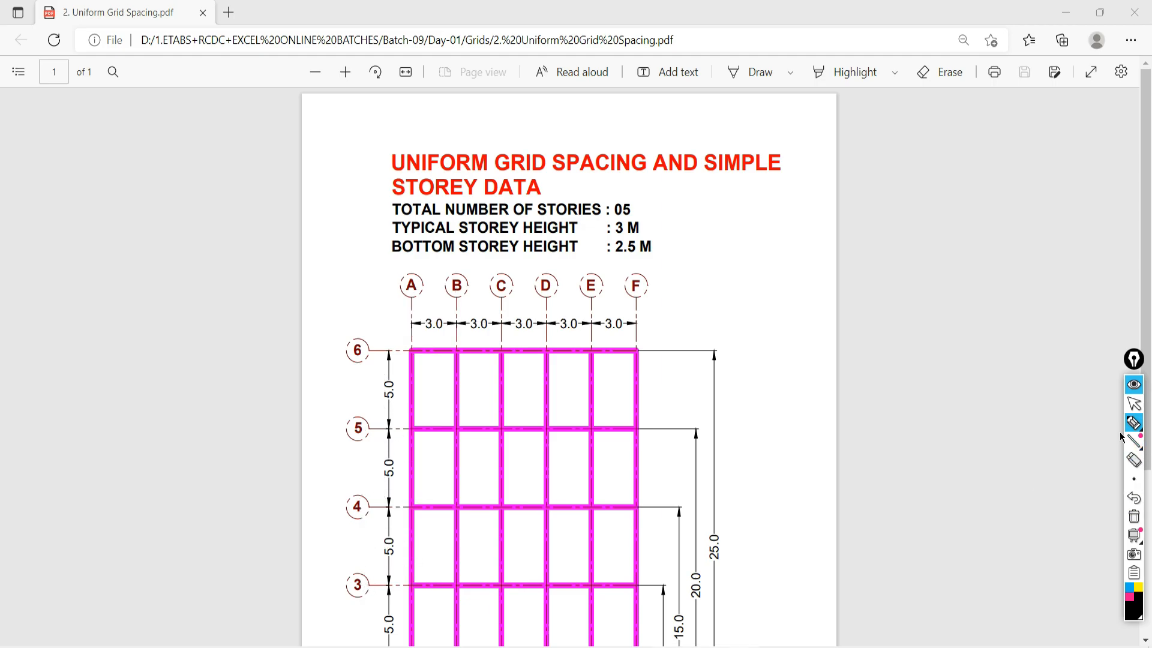
{"action": "left_click", "coordinate": [1134, 403]}
{"action": "scroll", "coordinate": [431, 427], "scroll_direction": "down", "scroll_amount": 3}
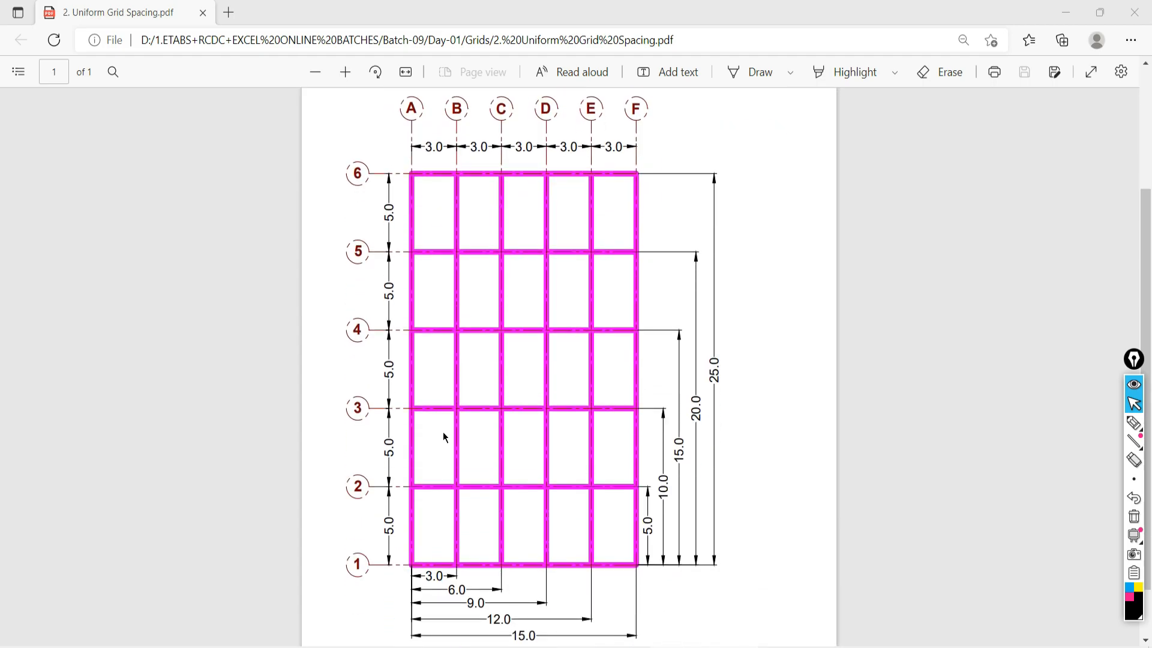
{"action": "scroll", "coordinate": [551, 307], "scroll_direction": "up", "scroll_amount": 2}
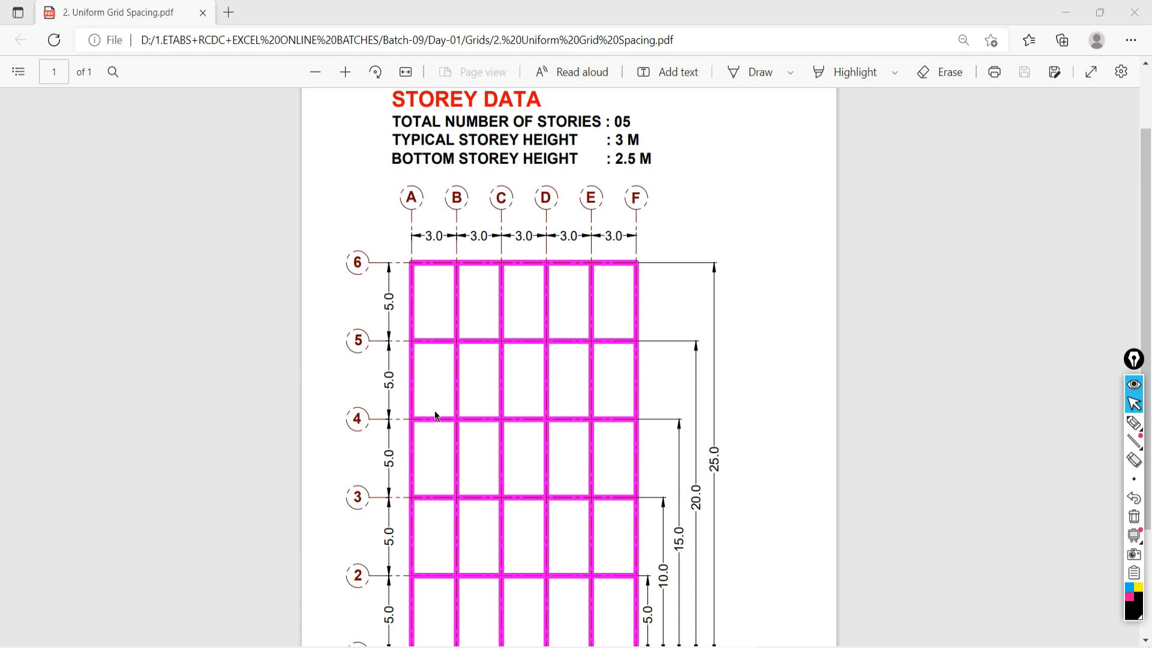
Step: Handwrite two short notes with the pen beside the grid drawing, underline the lower one, and circle both
{"action": "left_click", "coordinate": [1132, 424]}
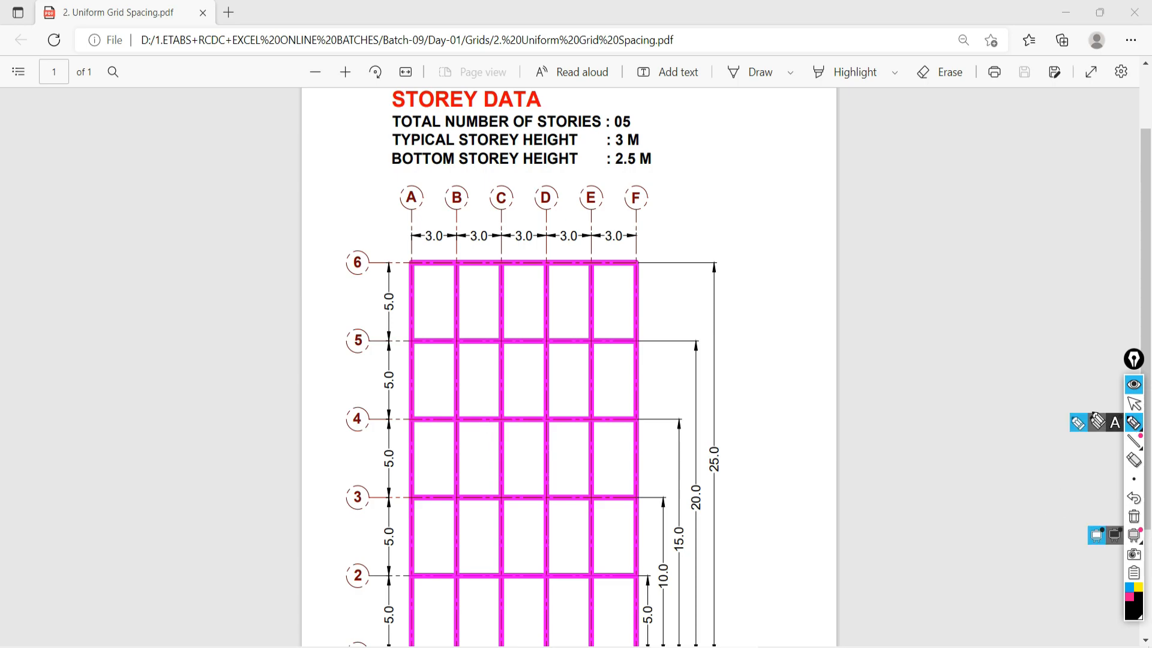
{"action": "left_click_drag", "start_coordinate": [812, 233], "coordinate": [839, 277]}
{"action": "left_click_drag", "start_coordinate": [841, 263], "coordinate": [849, 274]}
{"action": "mouse_move", "coordinate": [862, 247]}
{"action": "left_mouse_down"}
{"action": "mouse_move", "coordinate": [869, 262]}
{"action": "mouse_move", "coordinate": [897, 260]}
{"action": "left_mouse_up"}
{"action": "left_click_drag", "start_coordinate": [894, 235], "coordinate": [898, 270]}
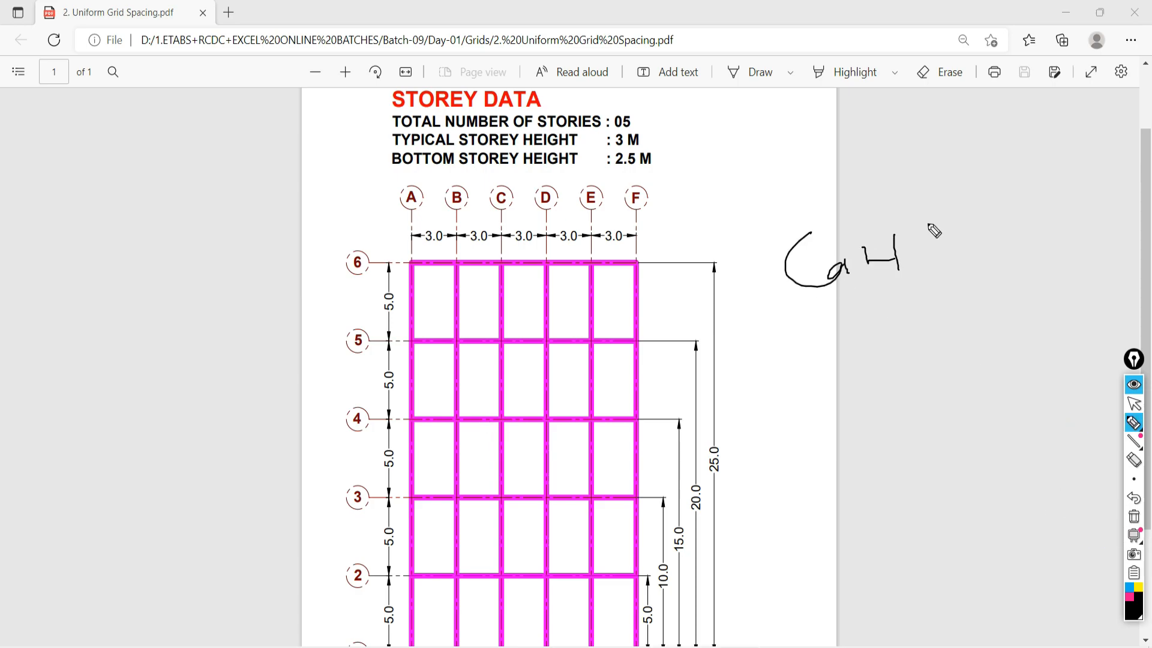
{"action": "left_click_drag", "start_coordinate": [933, 217], "coordinate": [974, 199]}
{"action": "left_click_drag", "start_coordinate": [833, 175], "coordinate": [916, 108]}
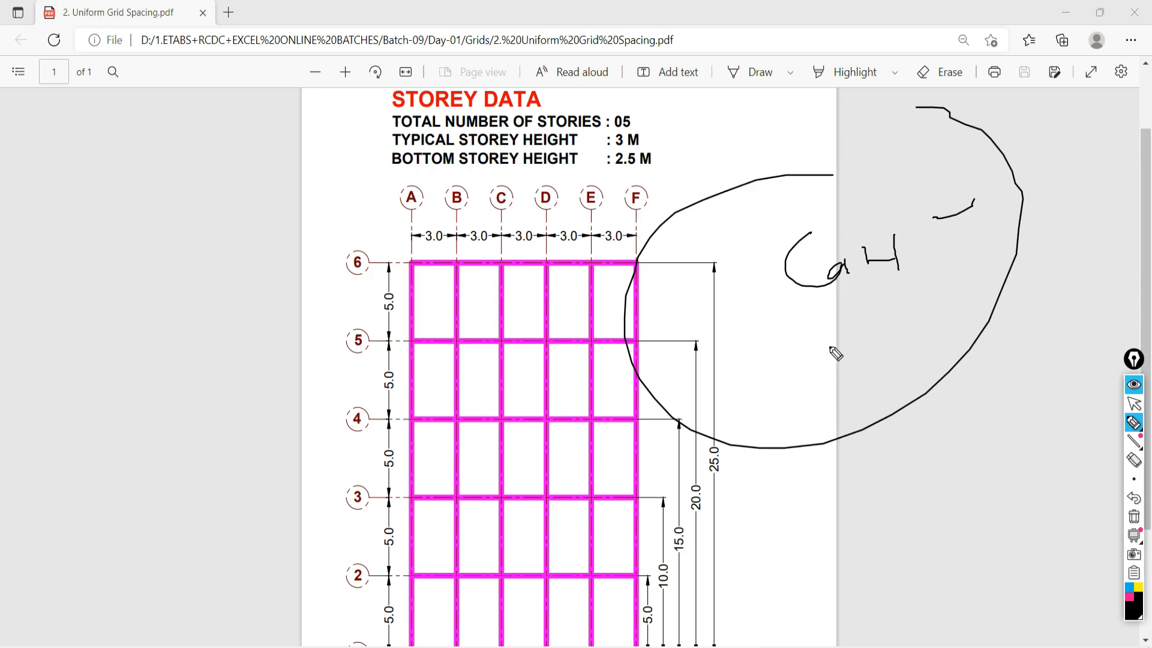
{"action": "mouse_move", "coordinate": [834, 322]}
{"action": "left_mouse_down"}
{"action": "mouse_move", "coordinate": [839, 366]}
{"action": "mouse_move", "coordinate": [870, 327]}
{"action": "mouse_move", "coordinate": [878, 357]}
{"action": "mouse_move", "coordinate": [900, 333]}
{"action": "left_mouse_up"}
{"action": "left_click_drag", "start_coordinate": [813, 382], "coordinate": [862, 379]}
{"action": "left_click_drag", "start_coordinate": [798, 405], "coordinate": [886, 384]}
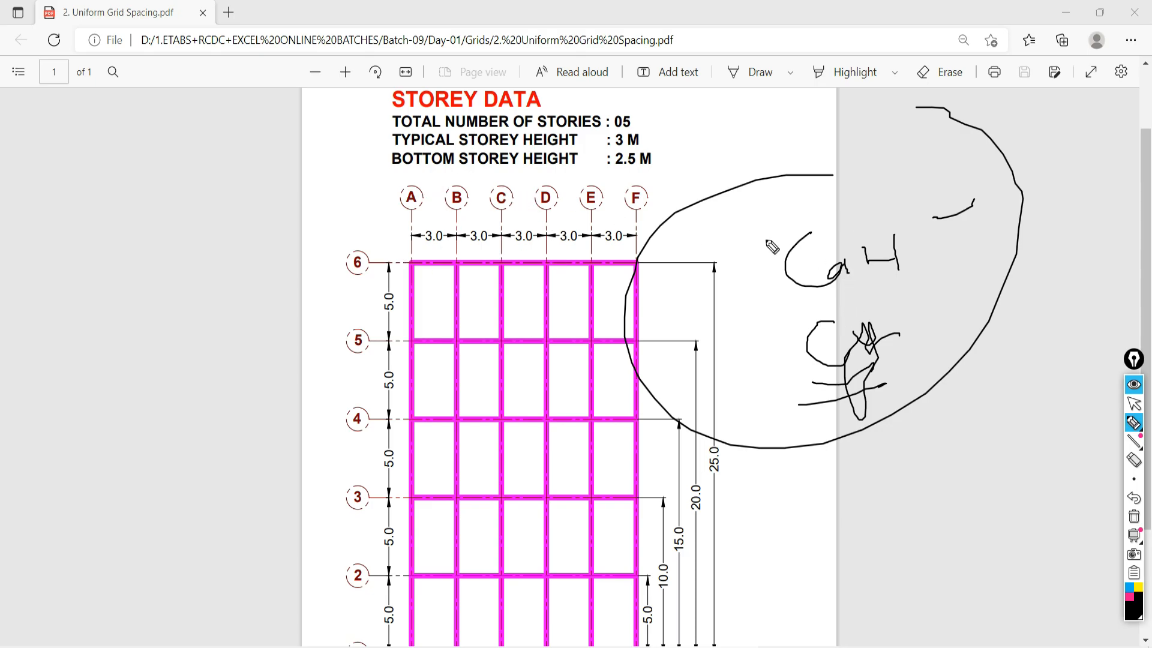
{"action": "mouse_move", "coordinate": [865, 310]}
{"action": "left_mouse_down"}
{"action": "mouse_move", "coordinate": [786, 329]}
{"action": "mouse_move", "coordinate": [854, 482]}
{"action": "mouse_move", "coordinate": [892, 308]}
{"action": "left_mouse_up"}
{"action": "left_click", "coordinate": [1134, 403]}
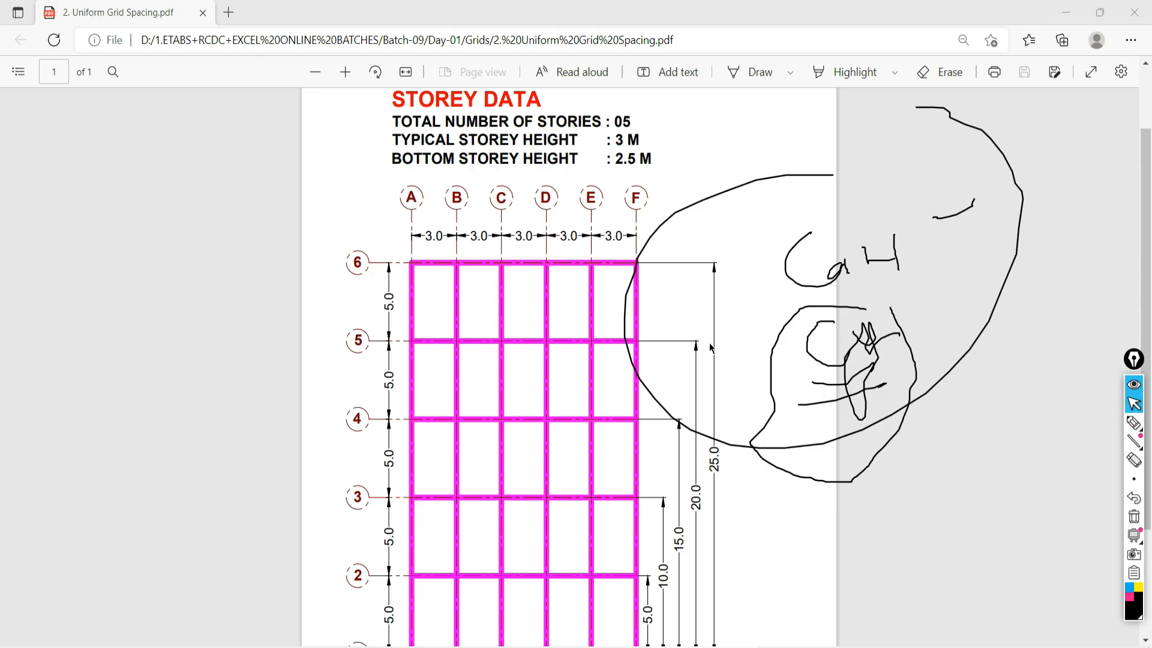
Step: Switch to ETABS and start a new model without saving the changes to the untitled one
{"action": "key", "text": "alt+Tab"}
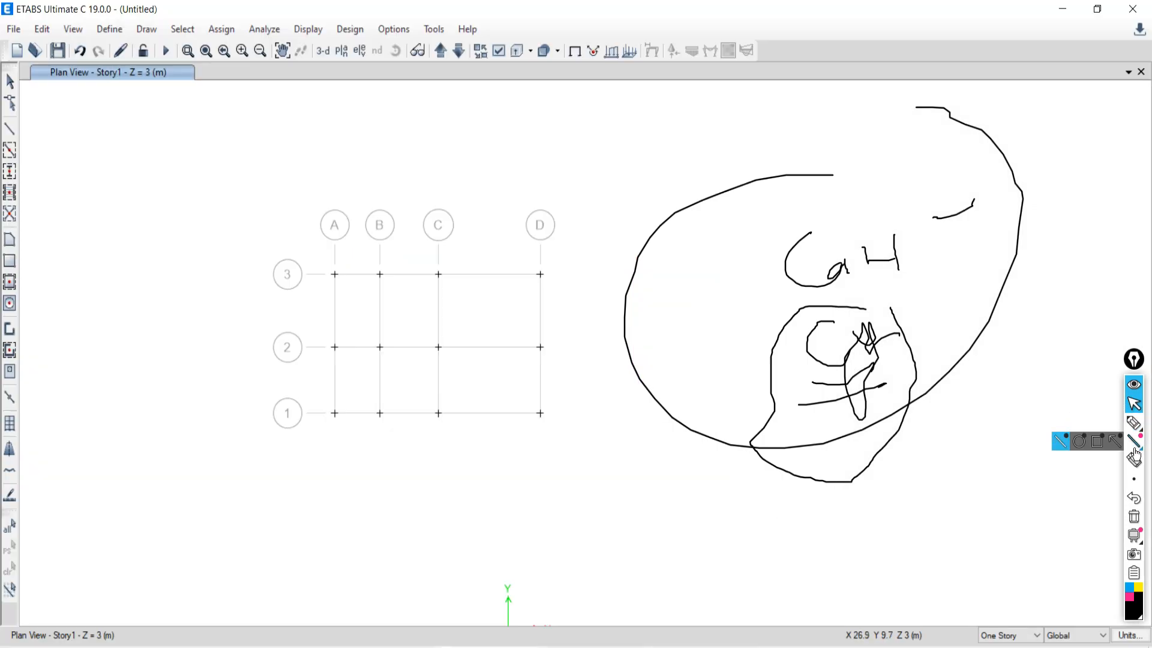
{"action": "left_click", "coordinate": [13, 29]}
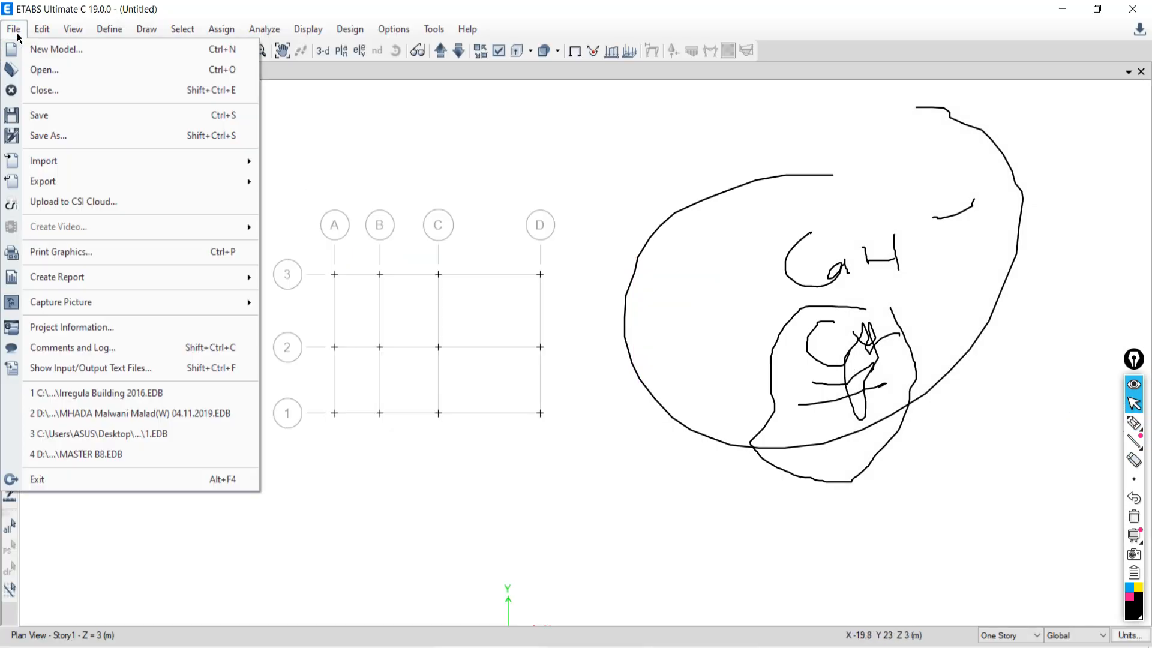
{"action": "left_click", "coordinate": [40, 48]}
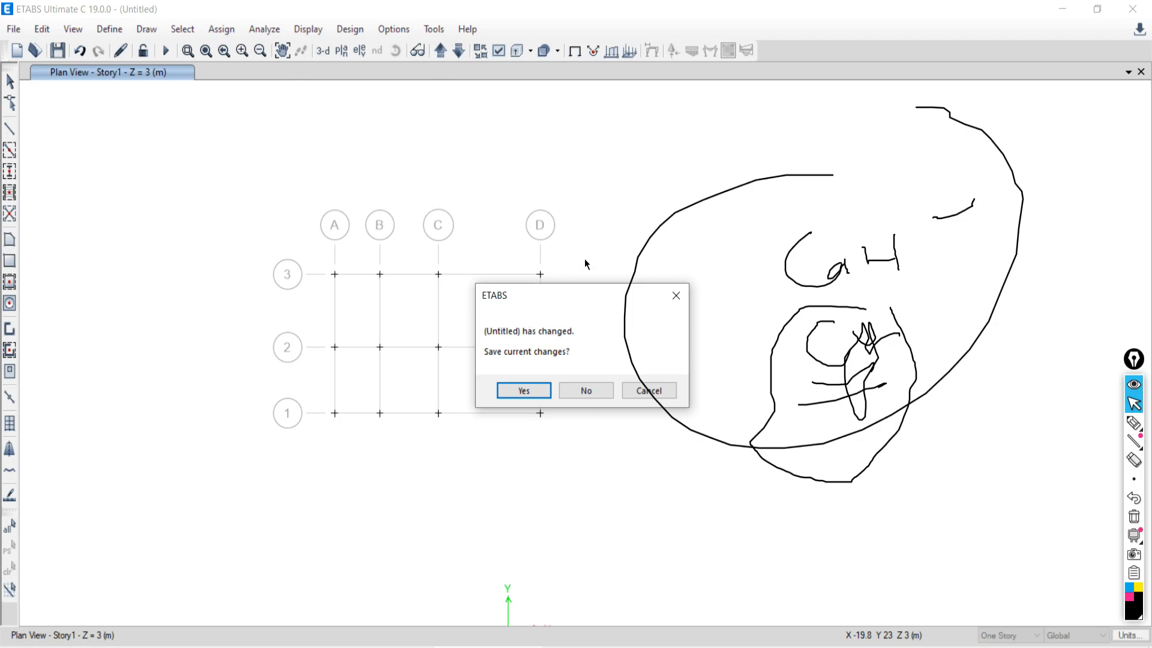
{"action": "left_click", "coordinate": [592, 394]}
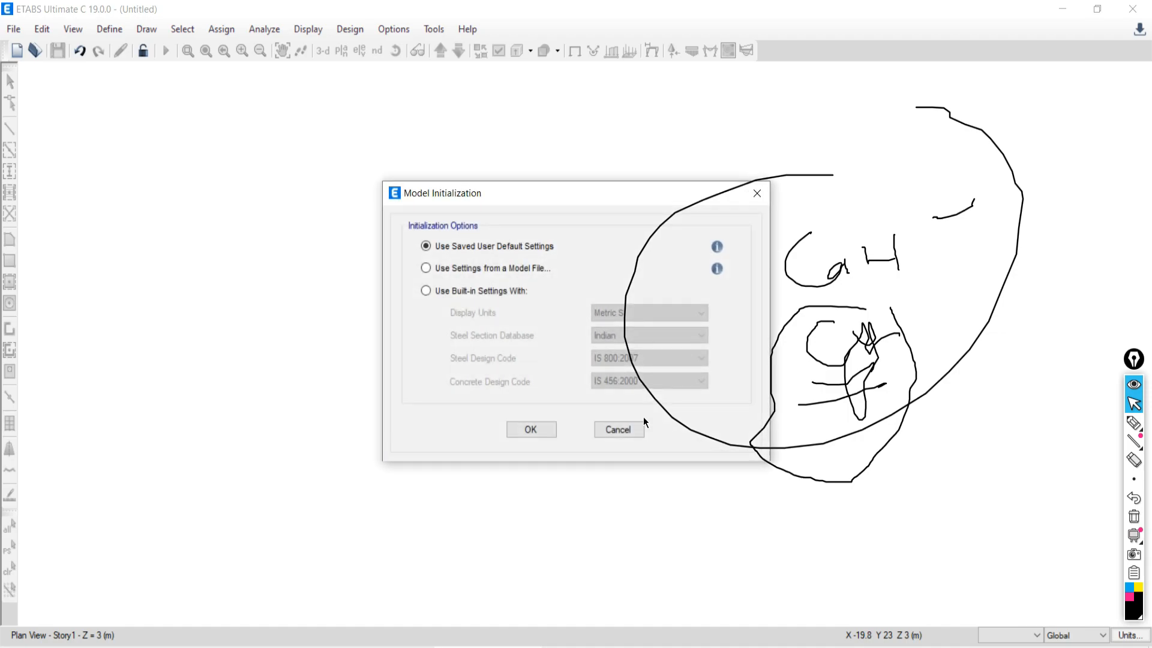
{"action": "left_click_drag", "start_coordinate": [483, 187], "coordinate": [371, 123]}
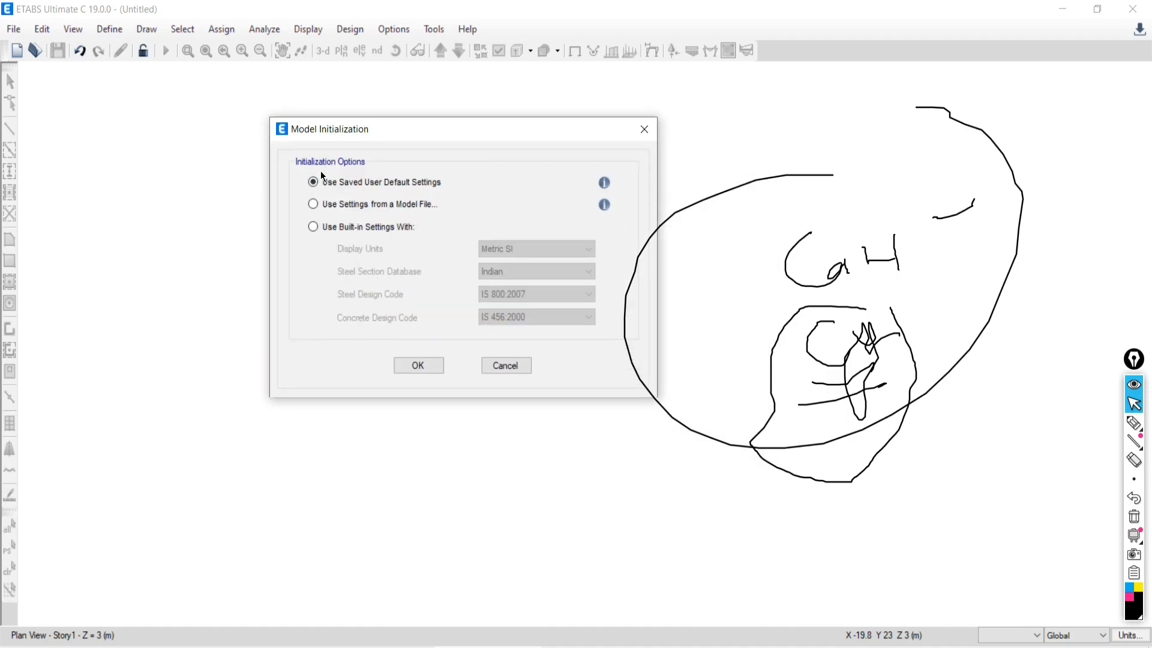
Step: Initialize the model with built-in settings in Metric SI units, checking the uniform grid spacing PDF in between
{"action": "left_click", "coordinate": [313, 228]}
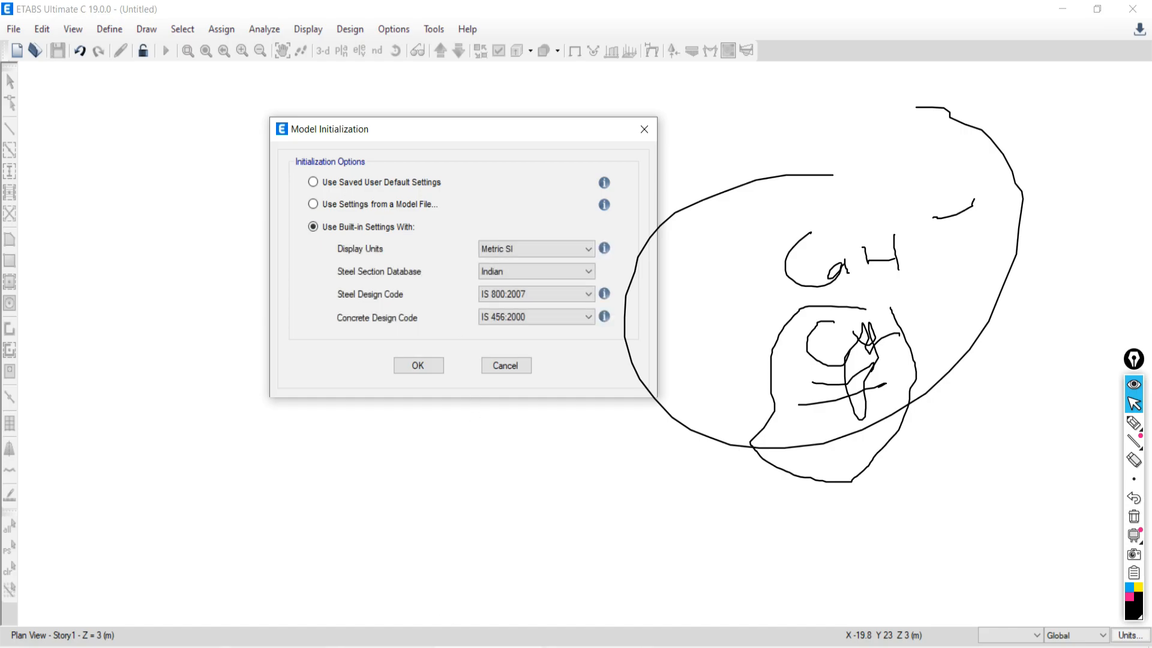
{"action": "key", "text": "alt+Tab"}
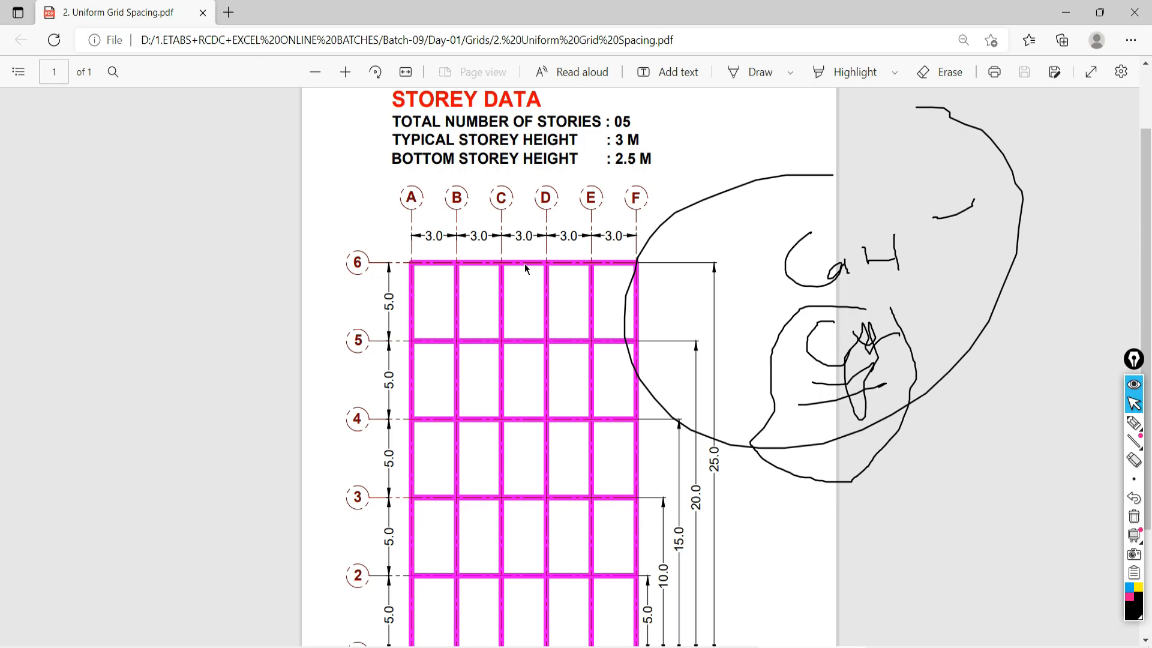
{"action": "scroll", "coordinate": [491, 263], "scroll_direction": "down", "scroll_amount": 3}
{"action": "scroll", "coordinate": [420, 309], "scroll_direction": "up", "scroll_amount": 3}
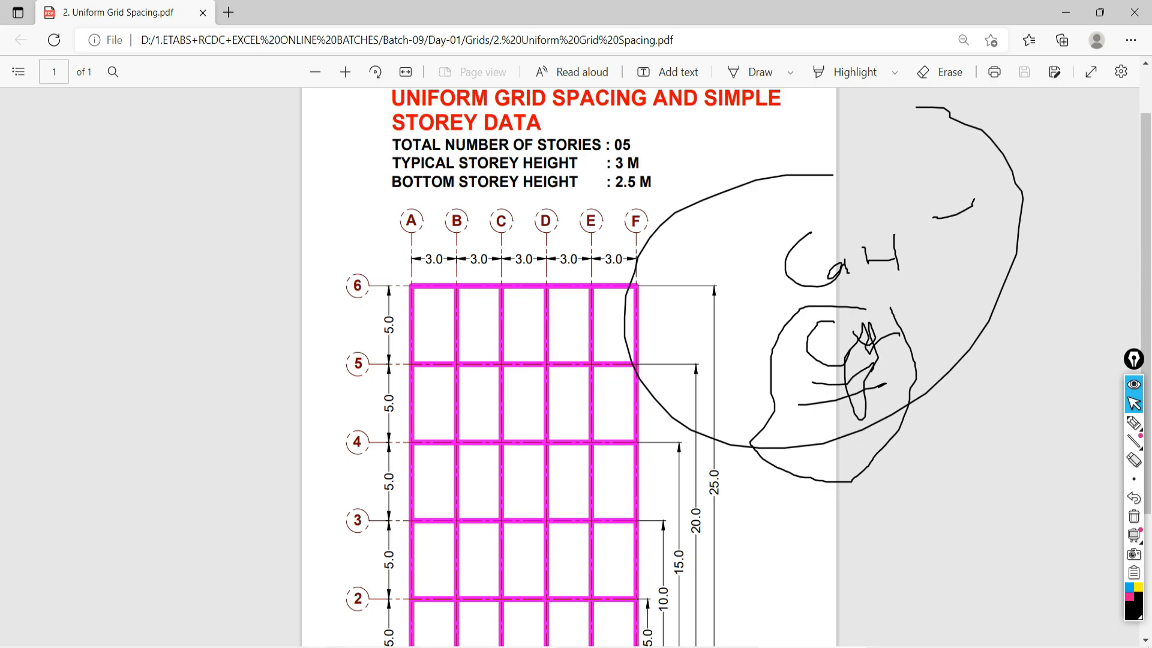
{"action": "left_click", "coordinate": [480, 647]}
{"action": "left_click", "coordinate": [518, 249]}
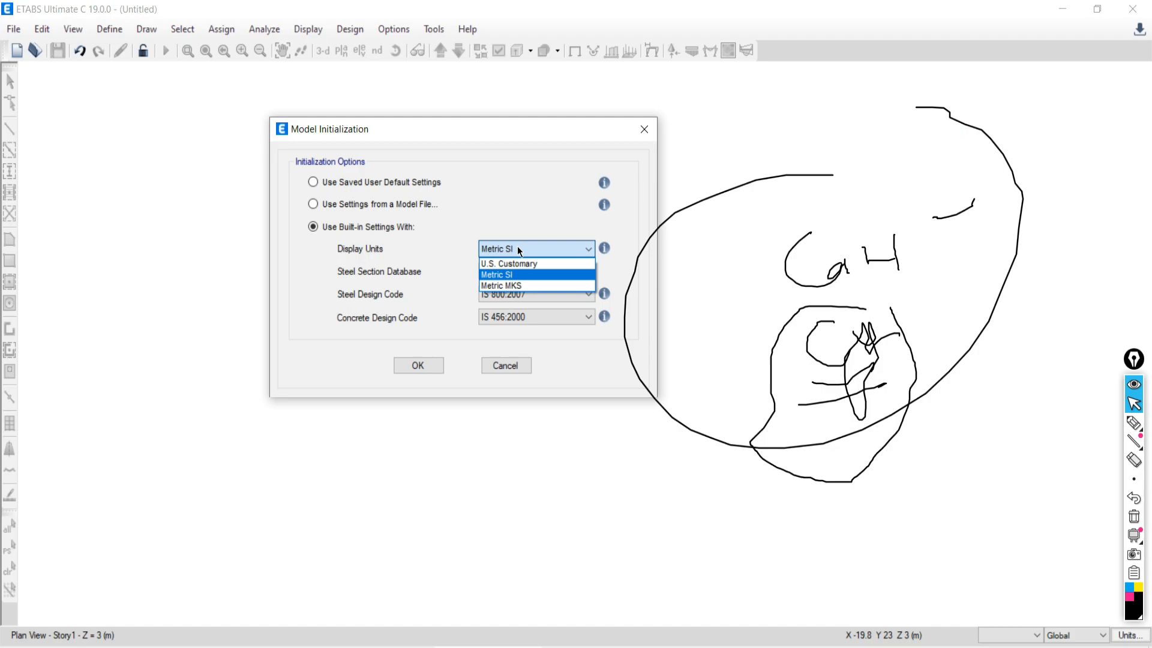
{"action": "left_click", "coordinate": [496, 275]}
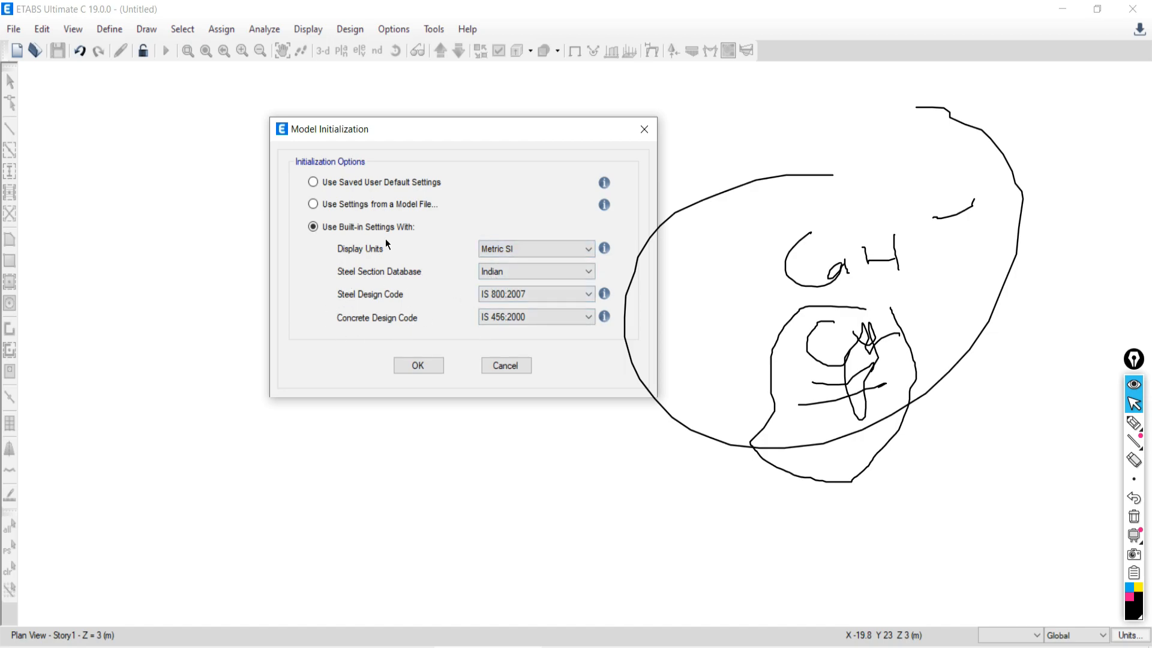
{"action": "left_click", "coordinate": [410, 367]}
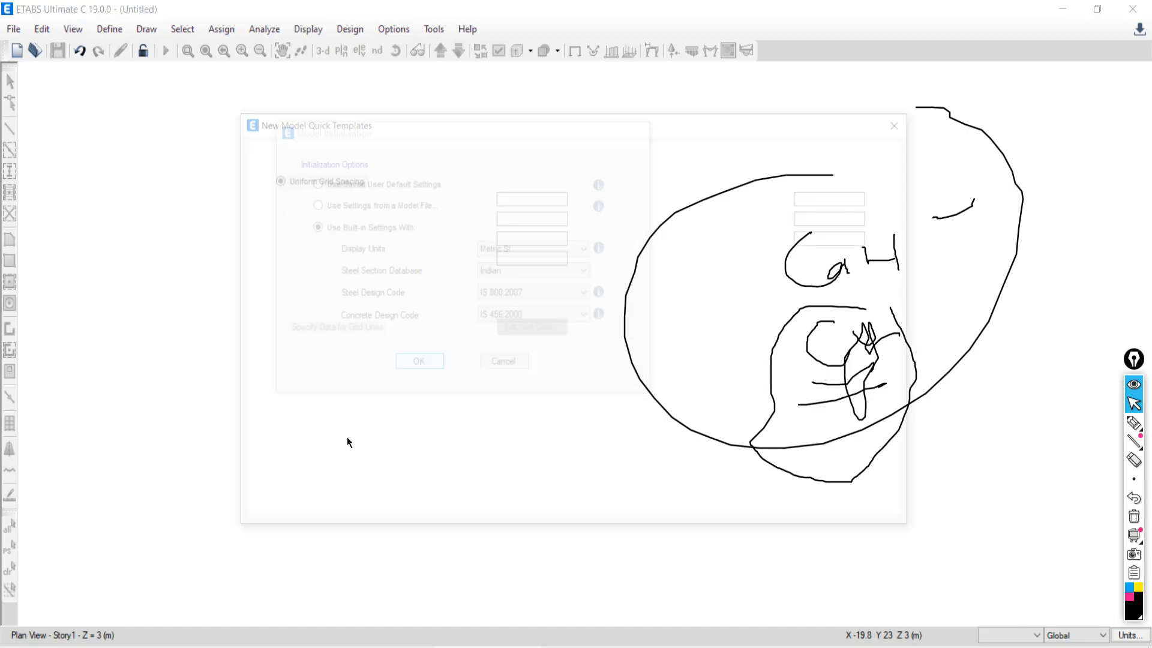
Step: Clear the old pen notes, circle the Grid Dimensions (Plan) section of the quick templates, and handwrite "In plan" on it
{"action": "left_click", "coordinate": [1134, 517]}
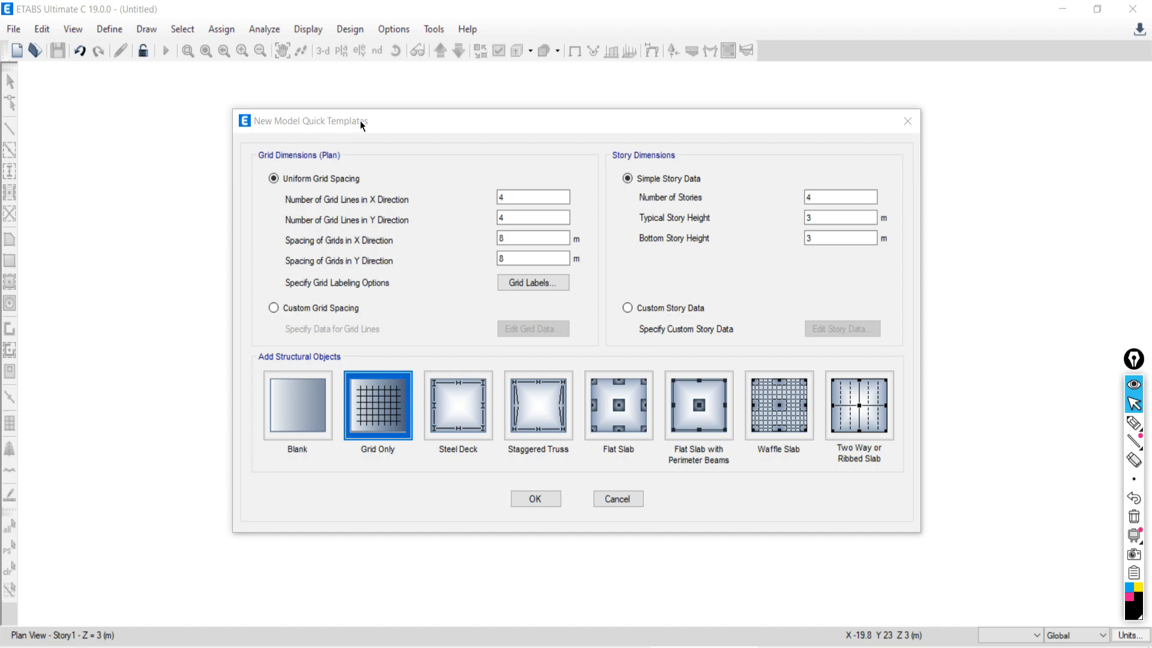
{"action": "left_click_drag", "start_coordinate": [370, 117], "coordinate": [350, 108]}
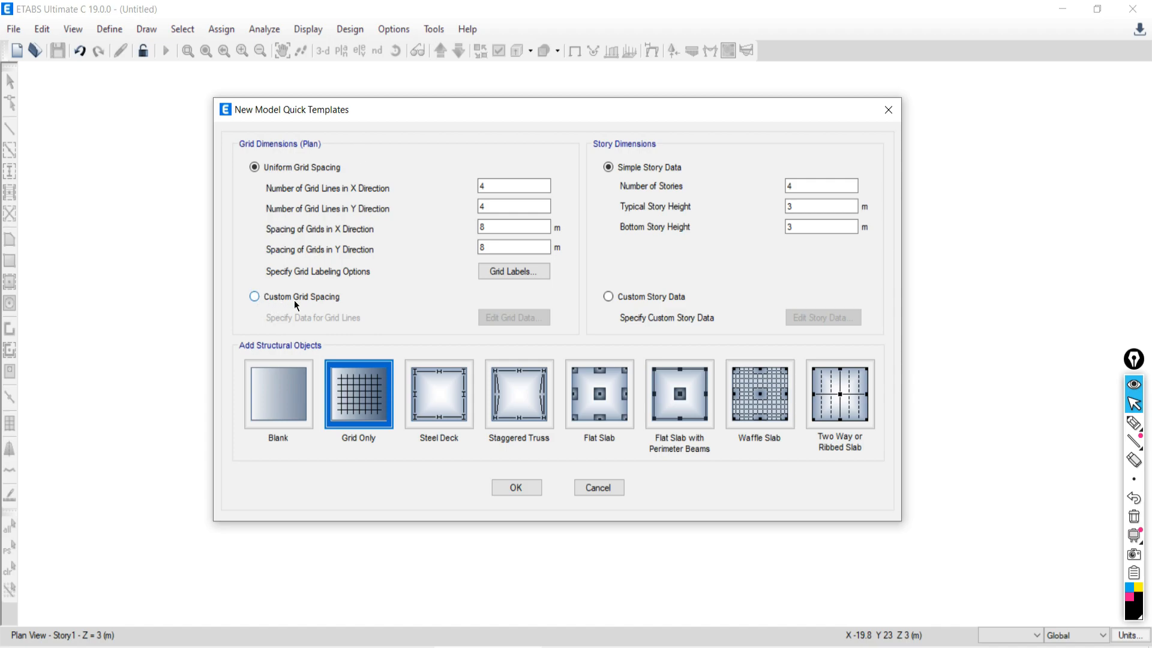
{"action": "left_click", "coordinate": [1134, 423]}
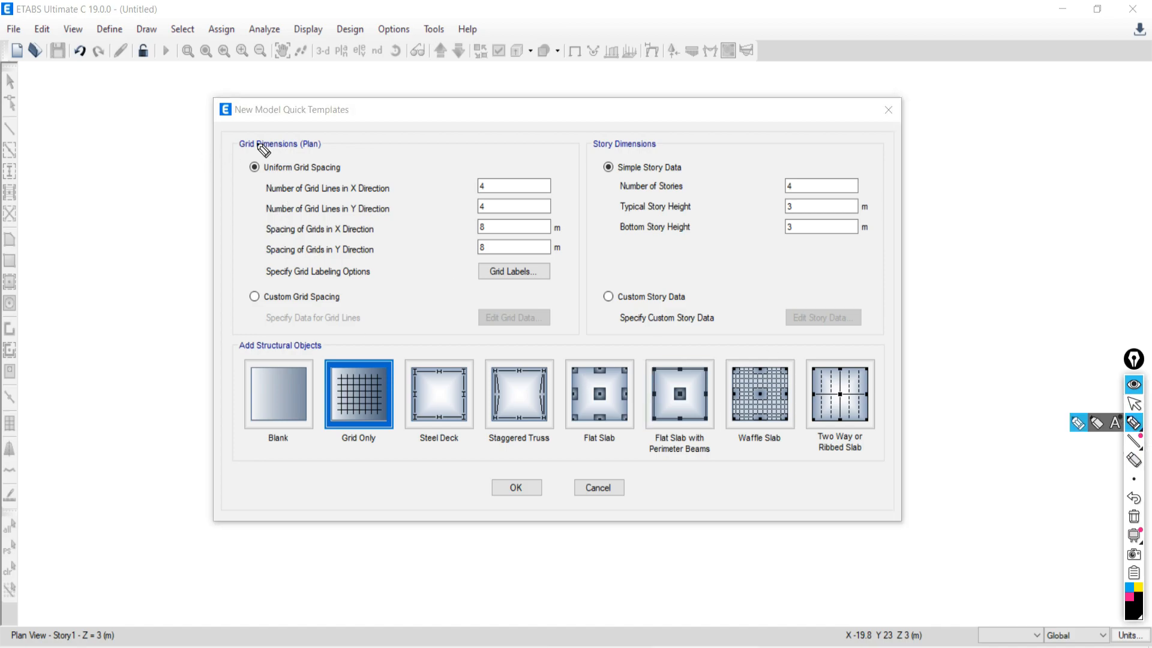
{"action": "mouse_move", "coordinate": [412, 117]}
{"action": "left_mouse_down"}
{"action": "mouse_move", "coordinate": [289, 110]}
{"action": "mouse_move", "coordinate": [213, 193]}
{"action": "mouse_move", "coordinate": [245, 317]}
{"action": "mouse_move", "coordinate": [435, 345]}
{"action": "mouse_move", "coordinate": [554, 314]}
{"action": "mouse_move", "coordinate": [603, 185]}
{"action": "mouse_move", "coordinate": [496, 134]}
{"action": "mouse_move", "coordinate": [386, 113]}
{"action": "left_mouse_up"}
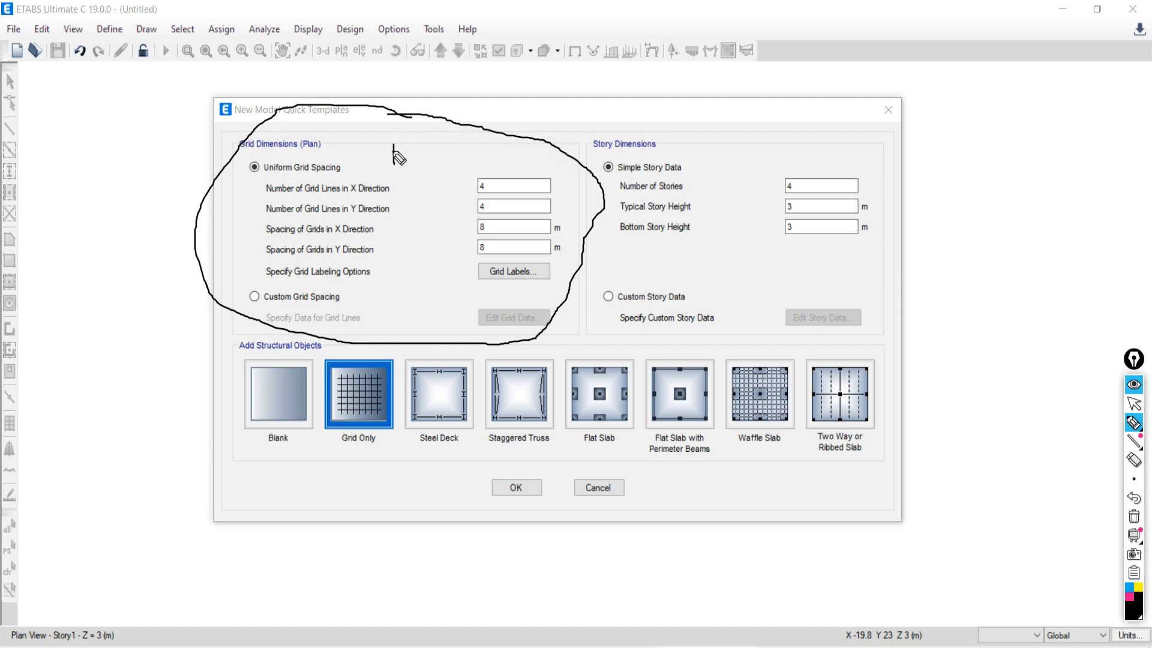
{"action": "mouse_move", "coordinate": [397, 157]}
{"action": "left_mouse_down"}
{"action": "mouse_move", "coordinate": [453, 157]}
{"action": "mouse_move", "coordinate": [451, 171]}
{"action": "mouse_move", "coordinate": [513, 157]}
{"action": "left_mouse_up"}
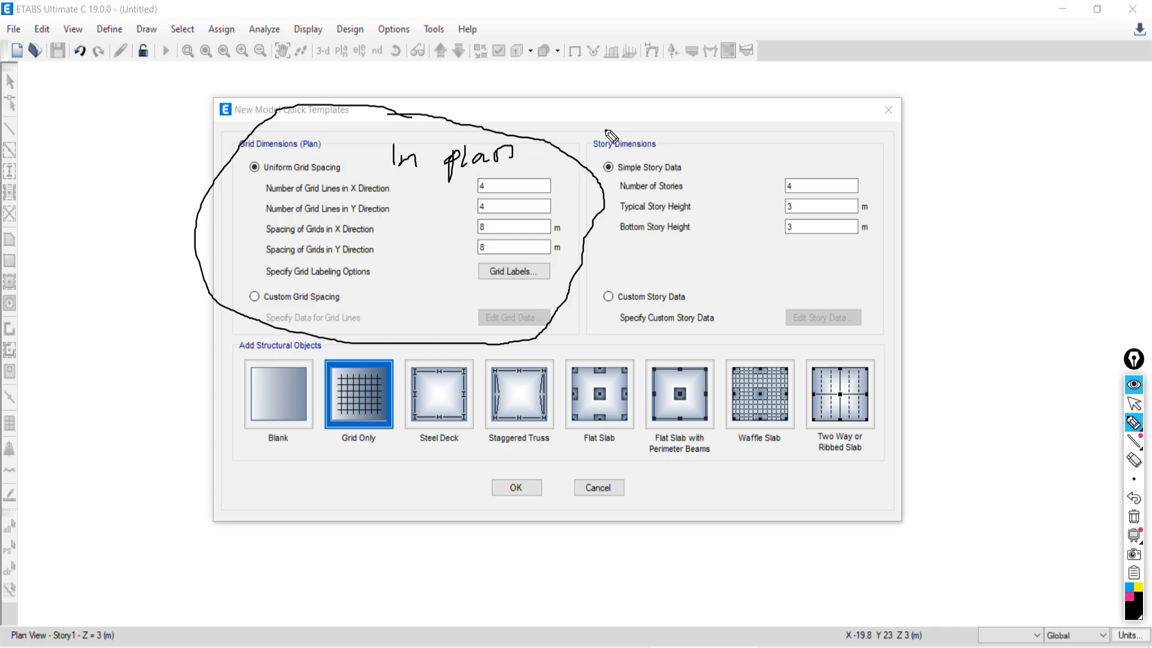
Step: Outline the Story Dimensions section with the pen and sketch a simple elevation with several storey levels inside it
{"action": "mouse_move", "coordinate": [588, 141]}
{"action": "left_mouse_down"}
{"action": "mouse_move", "coordinate": [593, 331]}
{"action": "mouse_move", "coordinate": [885, 321]}
{"action": "mouse_move", "coordinate": [879, 138]}
{"action": "mouse_move", "coordinate": [593, 128]}
{"action": "left_mouse_up"}
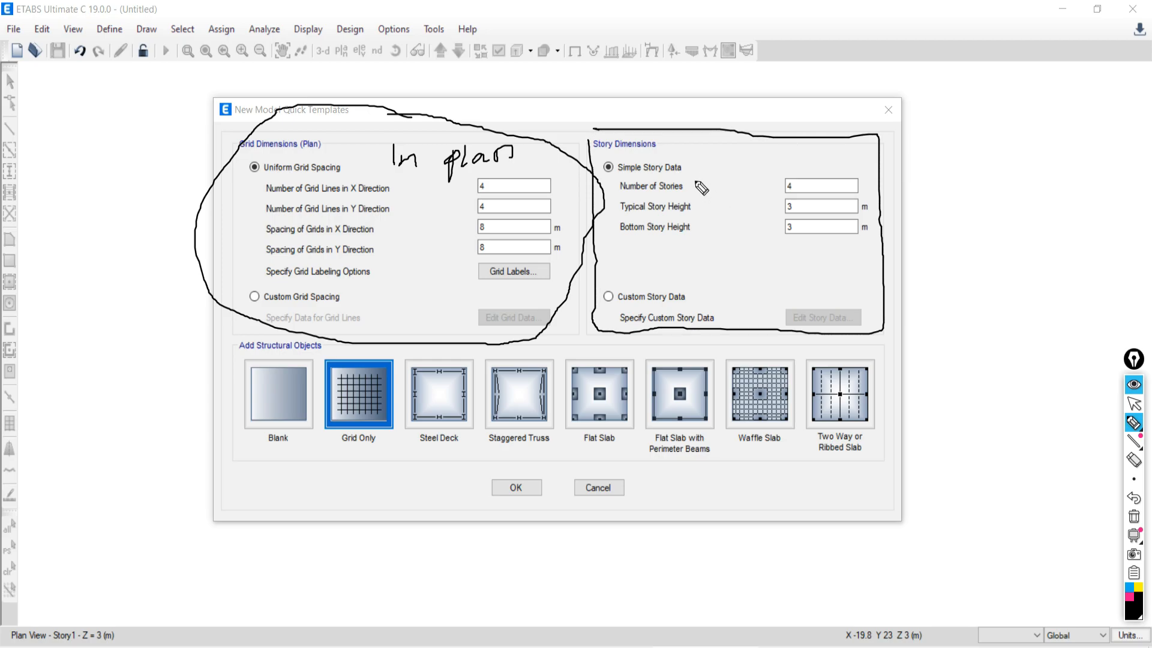
{"action": "mouse_move", "coordinate": [719, 150]}
{"action": "left_mouse_down"}
{"action": "mouse_move", "coordinate": [700, 295]}
{"action": "mouse_move", "coordinate": [680, 344]}
{"action": "left_mouse_up"}
{"action": "mouse_move", "coordinate": [753, 154]}
{"action": "left_mouse_down"}
{"action": "mouse_move", "coordinate": [761, 293]}
{"action": "mouse_move", "coordinate": [767, 276]}
{"action": "left_mouse_up"}
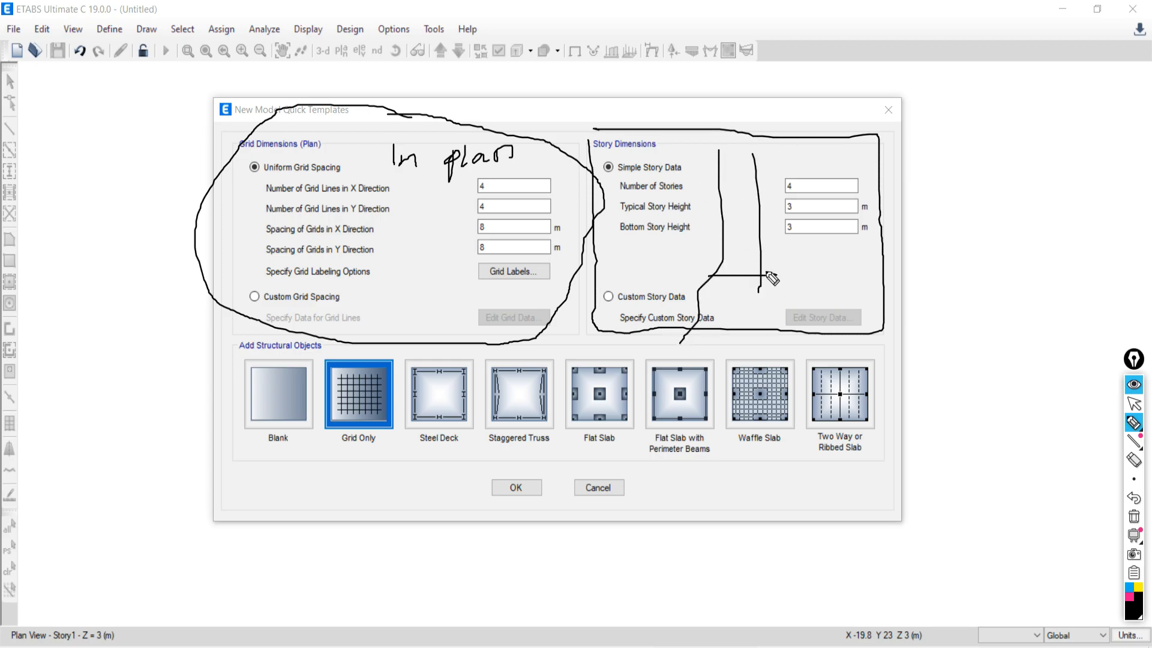
{"action": "mouse_move", "coordinate": [726, 240]}
{"action": "left_mouse_down"}
{"action": "mouse_move", "coordinate": [763, 239]}
{"action": "mouse_move", "coordinate": [781, 187]}
{"action": "left_mouse_up"}
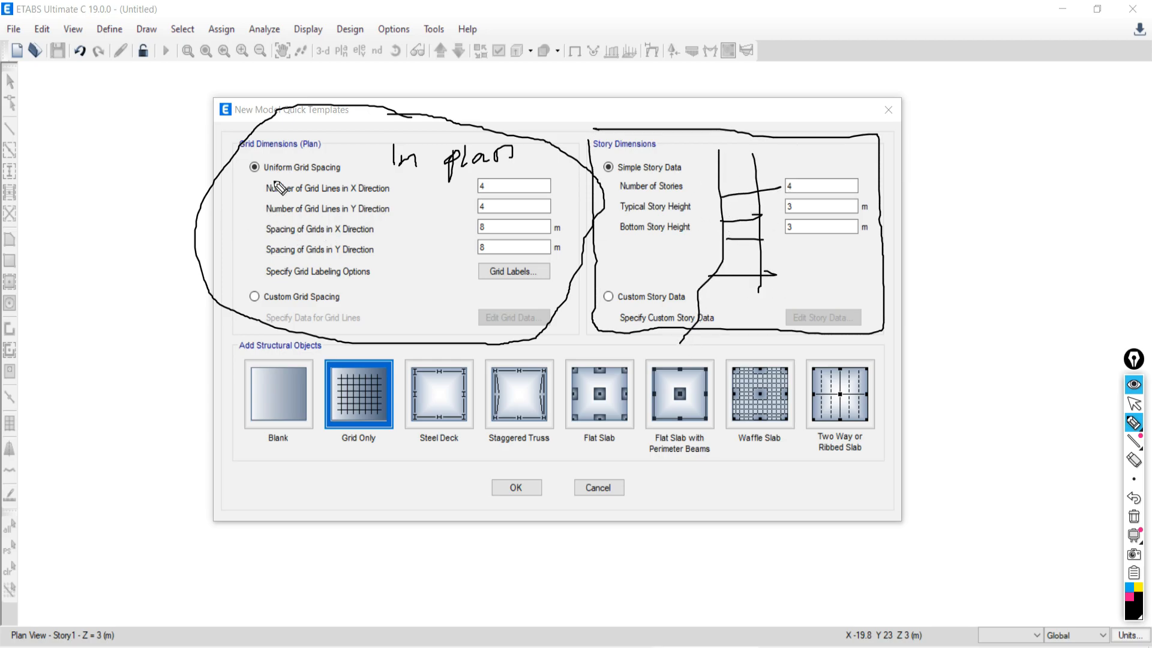
Step: Sketch a plan grid with the pen over the Grid Dimensions section and extend the elevation sketch upward with extra storey levels
{"action": "mouse_move", "coordinate": [274, 180]}
{"action": "left_mouse_down"}
{"action": "mouse_move", "coordinate": [389, 307]}
{"action": "mouse_move", "coordinate": [253, 299]}
{"action": "mouse_move", "coordinate": [239, 324]}
{"action": "left_mouse_up"}
{"action": "left_click_drag", "start_coordinate": [246, 251], "coordinate": [363, 261]}
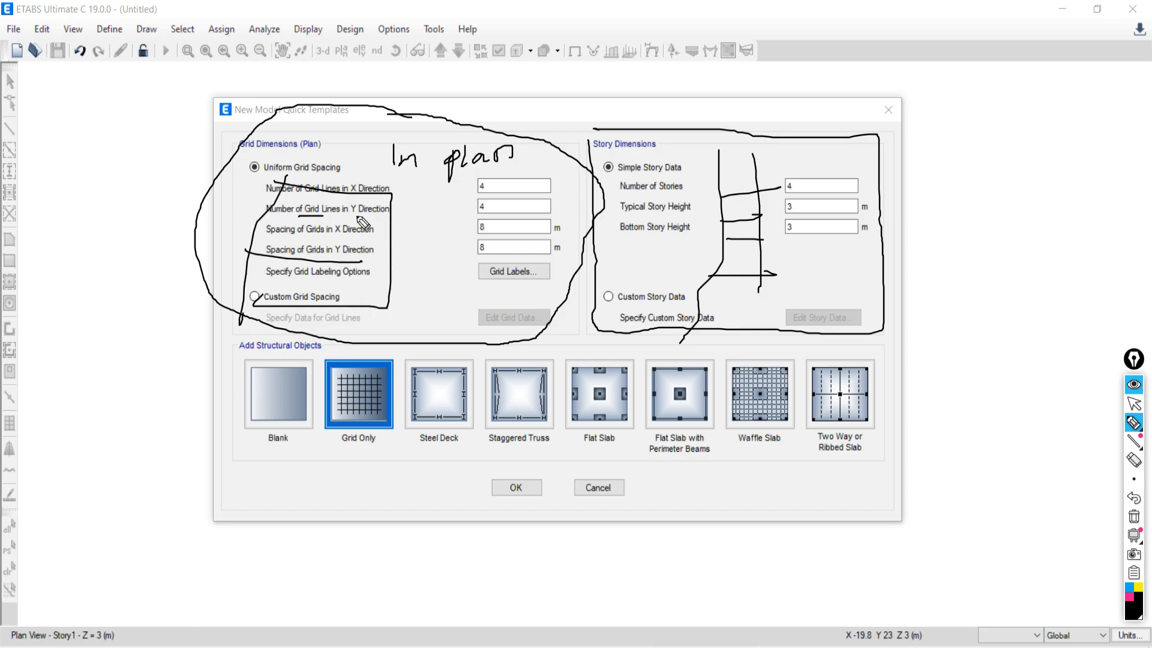
{"action": "left_click_drag", "start_coordinate": [324, 215], "coordinate": [379, 214]}
{"action": "left_click_drag", "start_coordinate": [351, 189], "coordinate": [329, 313]}
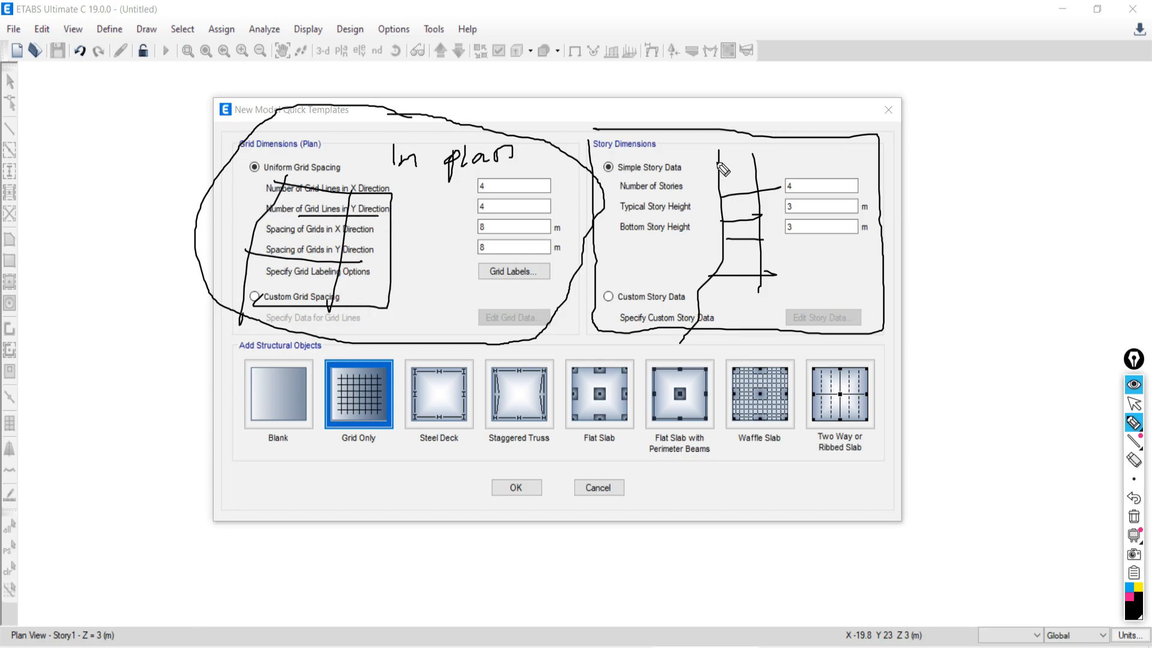
{"action": "mouse_move", "coordinate": [724, 154]}
{"action": "left_mouse_down"}
{"action": "mouse_move", "coordinate": [741, 152]}
{"action": "mouse_move", "coordinate": [750, 171]}
{"action": "left_mouse_up"}
{"action": "mouse_move", "coordinate": [716, 127]}
{"action": "left_mouse_down"}
{"action": "mouse_move", "coordinate": [763, 118]}
{"action": "mouse_move", "coordinate": [715, 166]}
{"action": "left_mouse_up"}
{"action": "left_click_drag", "start_coordinate": [763, 112], "coordinate": [756, 175]}
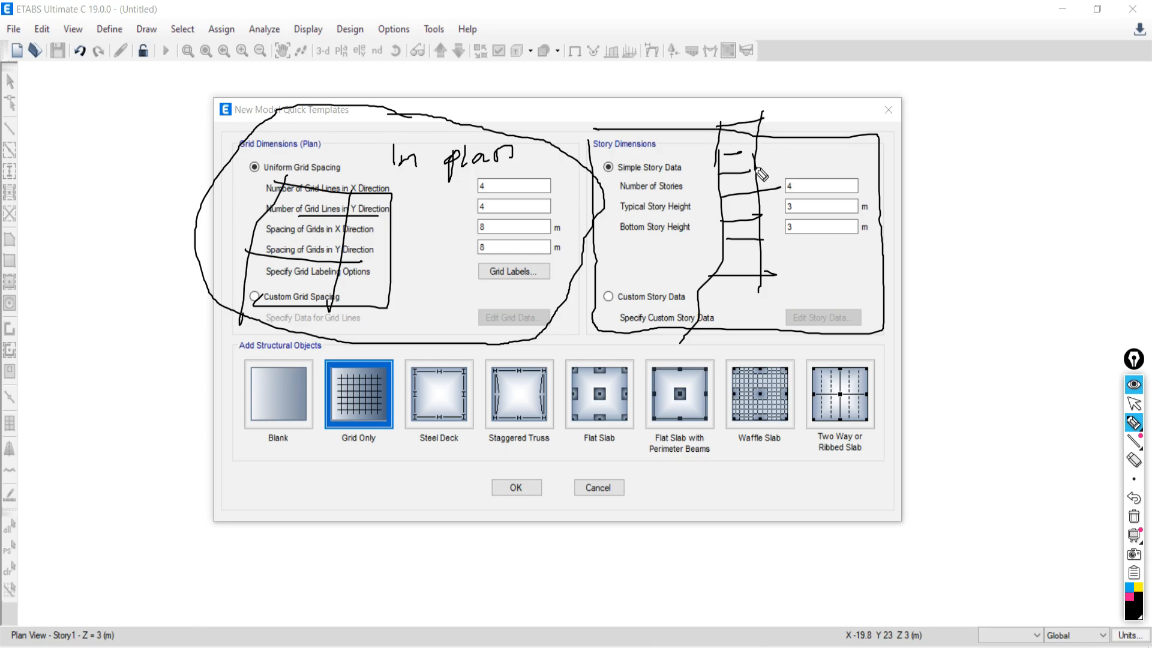
Step: Clear the pen notes and sketch a grid of four vertical and four horizontal lines in the empty area beside the quick templates dialog
{"action": "left_click", "coordinate": [1137, 519]}
{"action": "left_click", "coordinate": [1134, 407]}
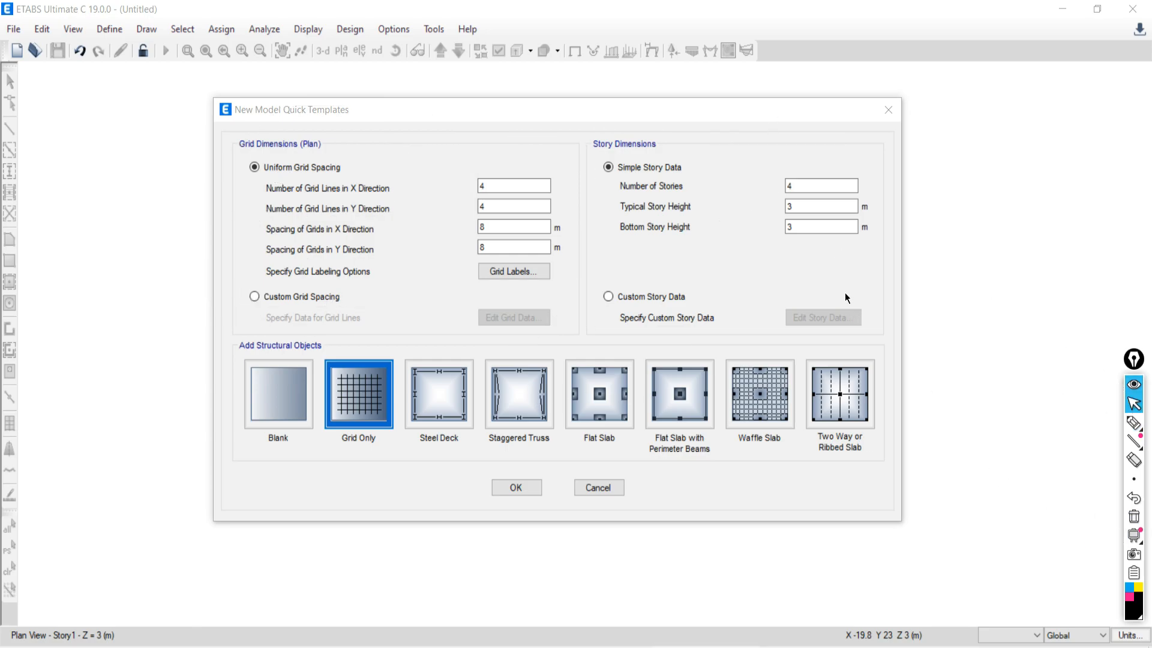
{"action": "left_click", "coordinate": [1134, 423]}
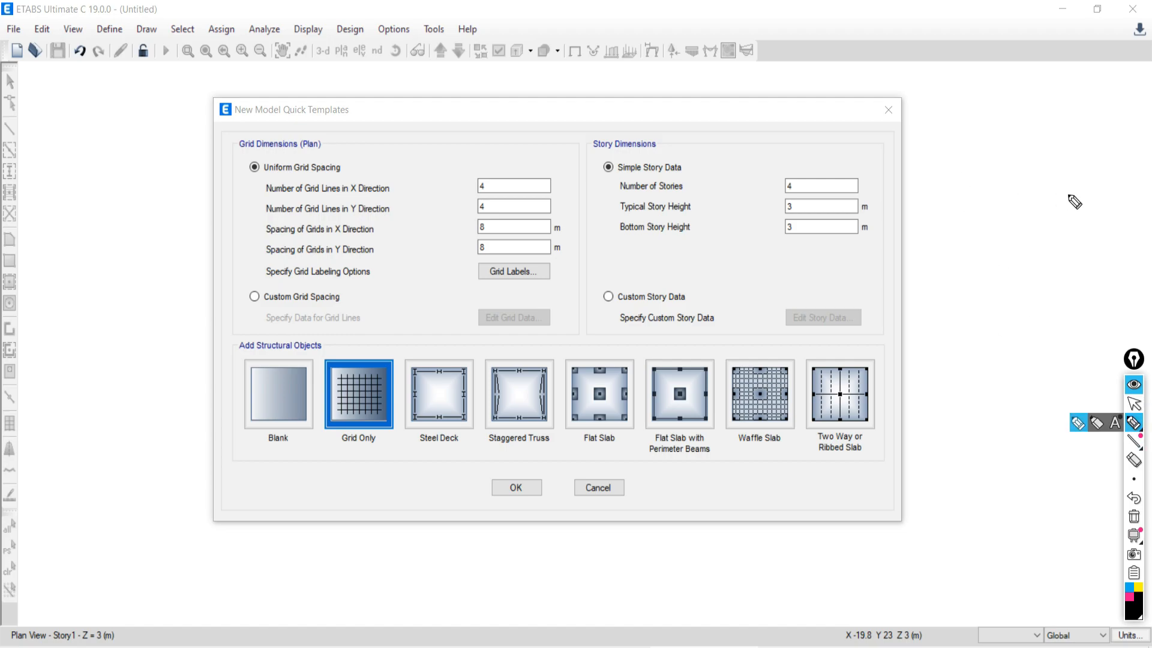
{"action": "mouse_move", "coordinate": [1067, 194]}
{"action": "left_mouse_down"}
{"action": "mouse_move", "coordinate": [916, 186]}
{"action": "mouse_move", "coordinate": [944, 399]}
{"action": "mouse_move", "coordinate": [1102, 384]}
{"action": "left_mouse_up"}
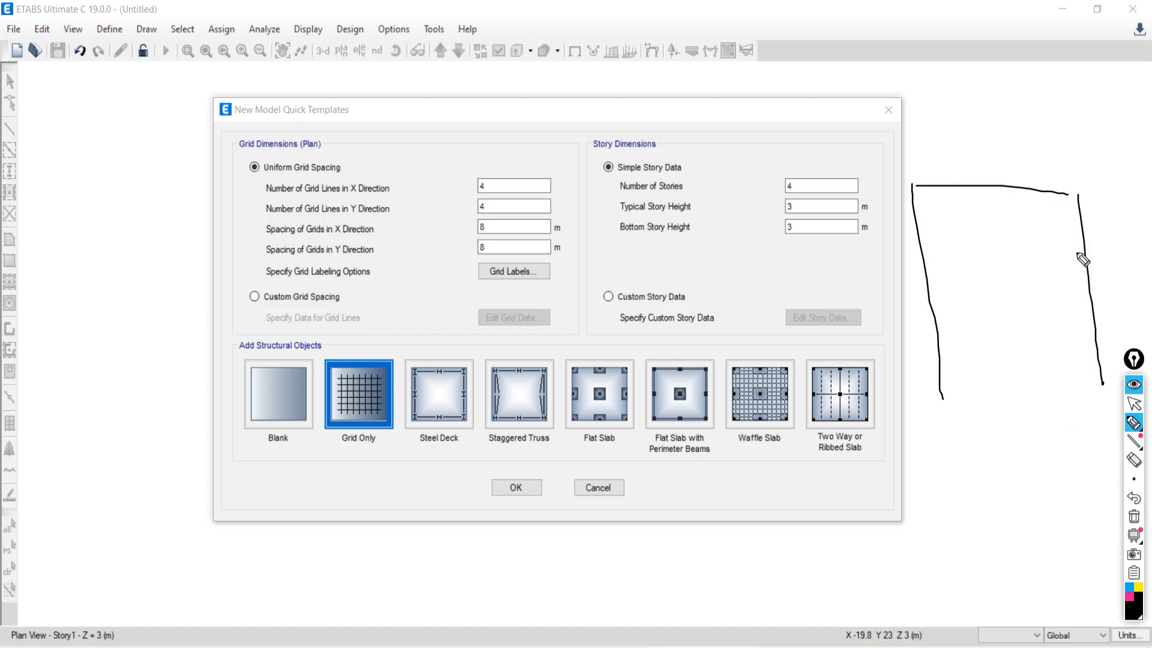
{"action": "left_click_drag", "start_coordinate": [1086, 253], "coordinate": [923, 246]}
{"action": "left_click_drag", "start_coordinate": [1087, 316], "coordinate": [935, 316]}
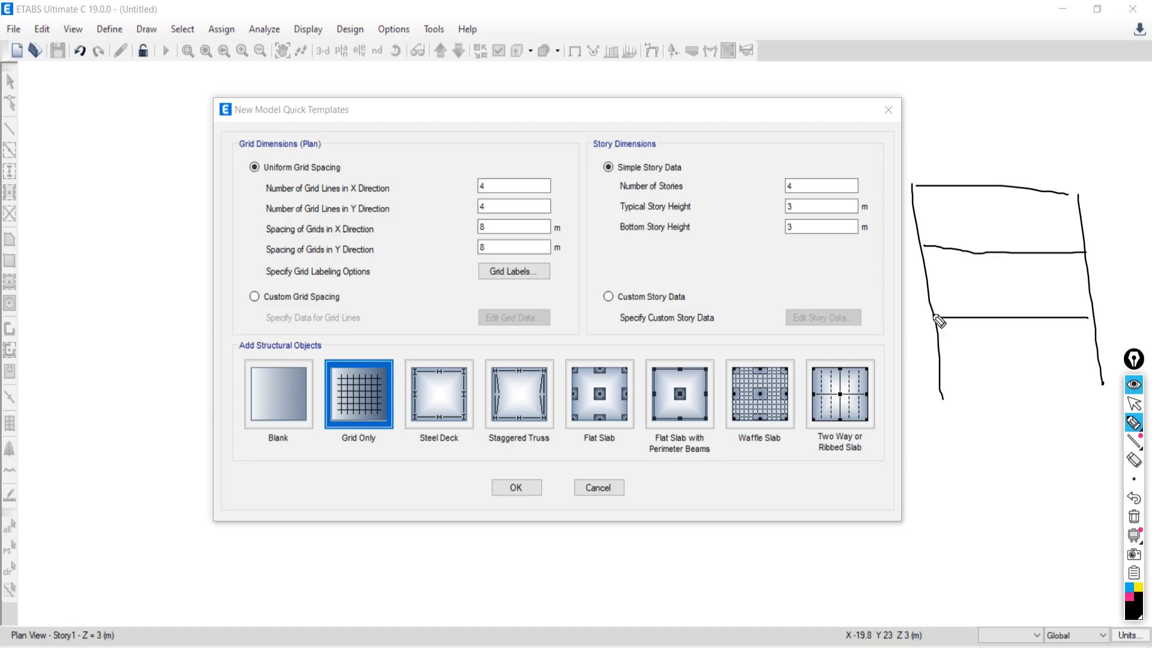
{"action": "left_click_drag", "start_coordinate": [962, 192], "coordinate": [984, 401]}
{"action": "left_click_drag", "start_coordinate": [1006, 196], "coordinate": [1043, 446]}
{"action": "left_click_drag", "start_coordinate": [942, 370], "coordinate": [1092, 372]}
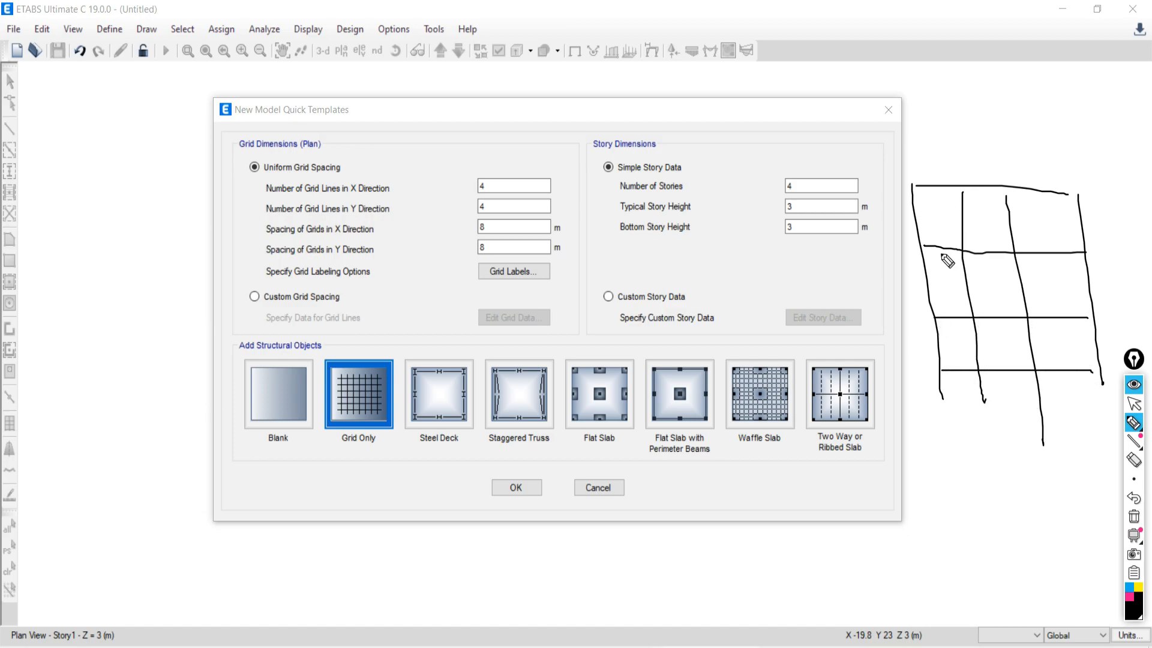
Step: Clear the grid sketch, circle the Story Dimensions section with the pen, and wipe that mark off the screen
{"action": "left_click", "coordinate": [1134, 517]}
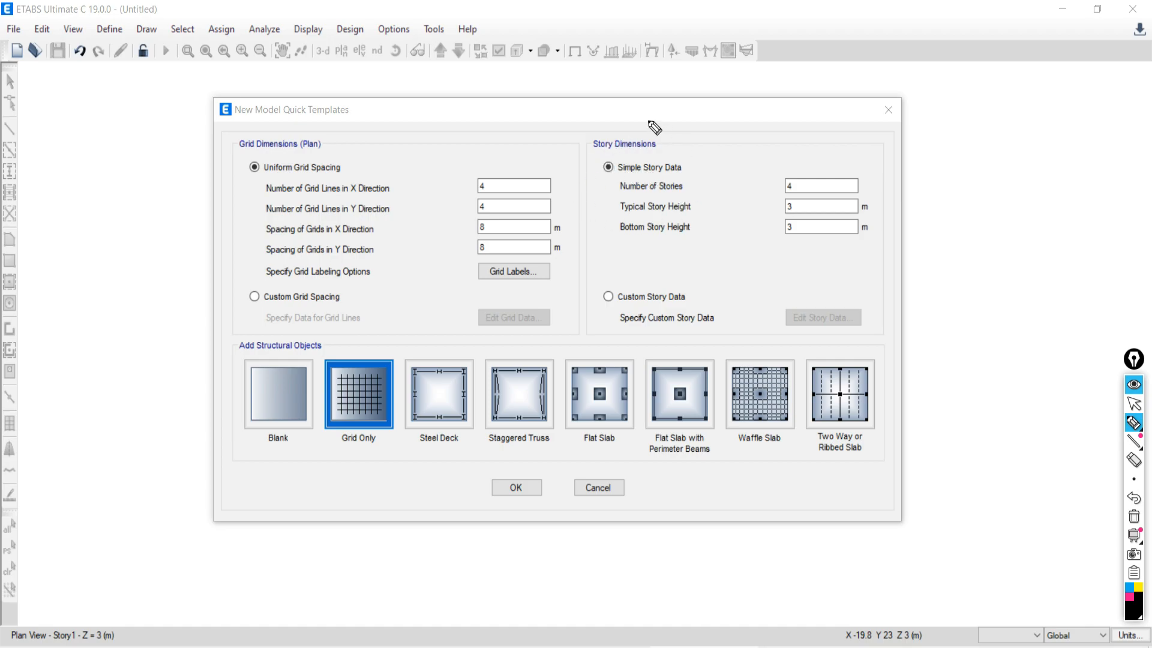
{"action": "mouse_move", "coordinate": [650, 122]}
{"action": "left_mouse_down"}
{"action": "mouse_move", "coordinate": [562, 251]}
{"action": "mouse_move", "coordinate": [834, 305]}
{"action": "mouse_move", "coordinate": [755, 127]}
{"action": "mouse_move", "coordinate": [648, 124]}
{"action": "left_mouse_up"}
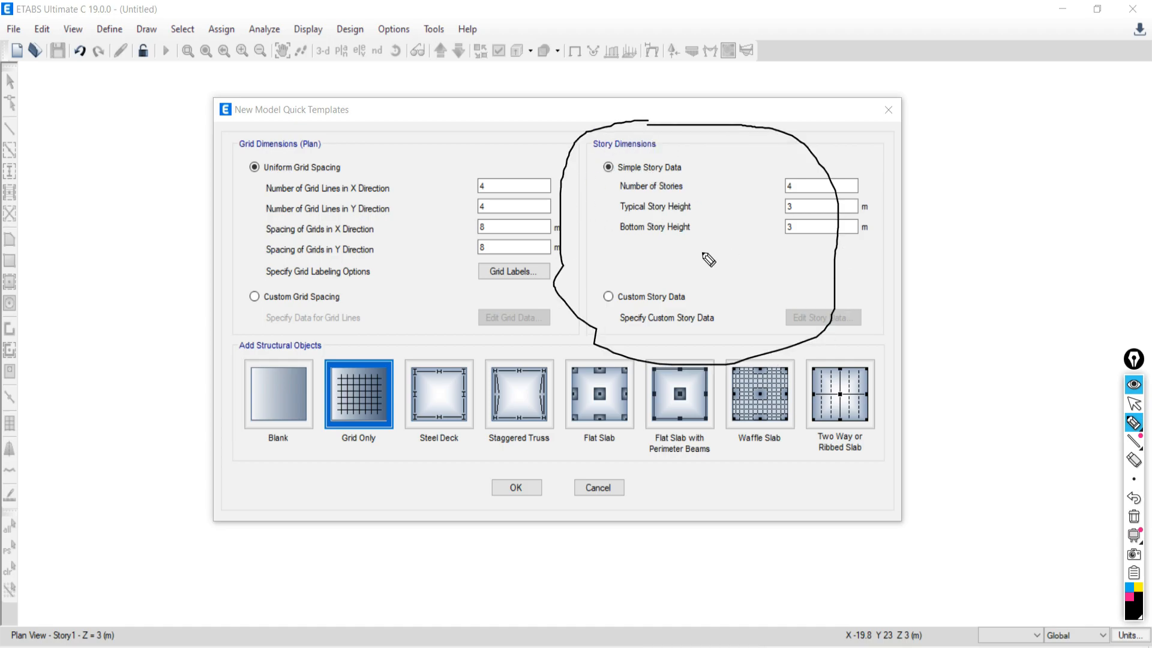
{"action": "left_click", "coordinate": [1134, 517]}
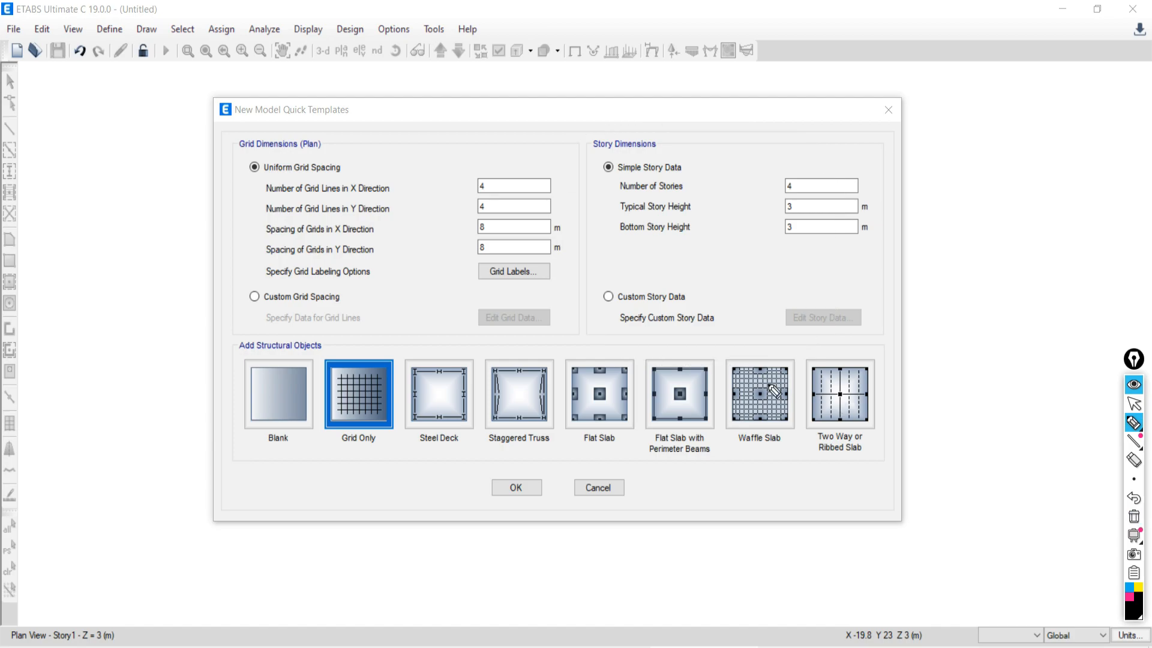
{"action": "left_click", "coordinate": [1134, 403]}
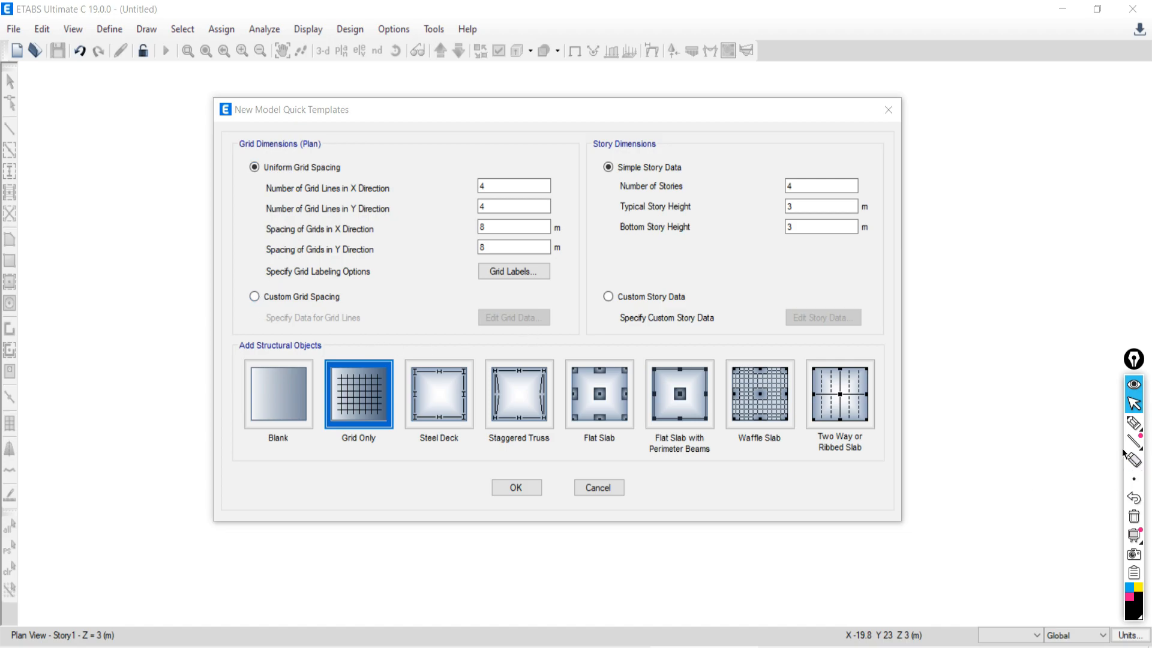
Step: Sketch three vertical grid lines crossed by one horizontal line beside the Story Dimensions section, and number the first two 1 and 2
{"action": "left_click", "coordinate": [1133, 422]}
{"action": "left_click_drag", "start_coordinate": [845, 252], "coordinate": [841, 313]}
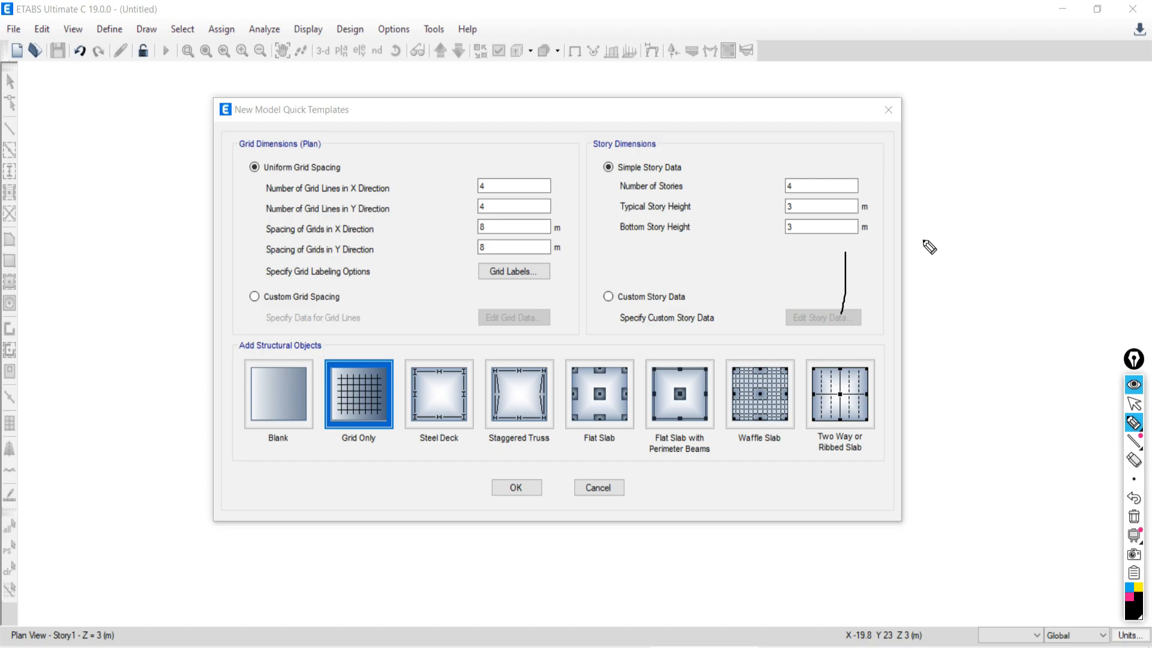
{"action": "left_click_drag", "start_coordinate": [924, 240], "coordinate": [920, 323]}
{"action": "mouse_move", "coordinate": [846, 282]}
{"action": "left_mouse_down"}
{"action": "mouse_move", "coordinate": [1062, 286]}
{"action": "mouse_move", "coordinate": [1033, 356]}
{"action": "left_mouse_up"}
{"action": "left_click_drag", "start_coordinate": [1050, 237], "coordinate": [1049, 330]}
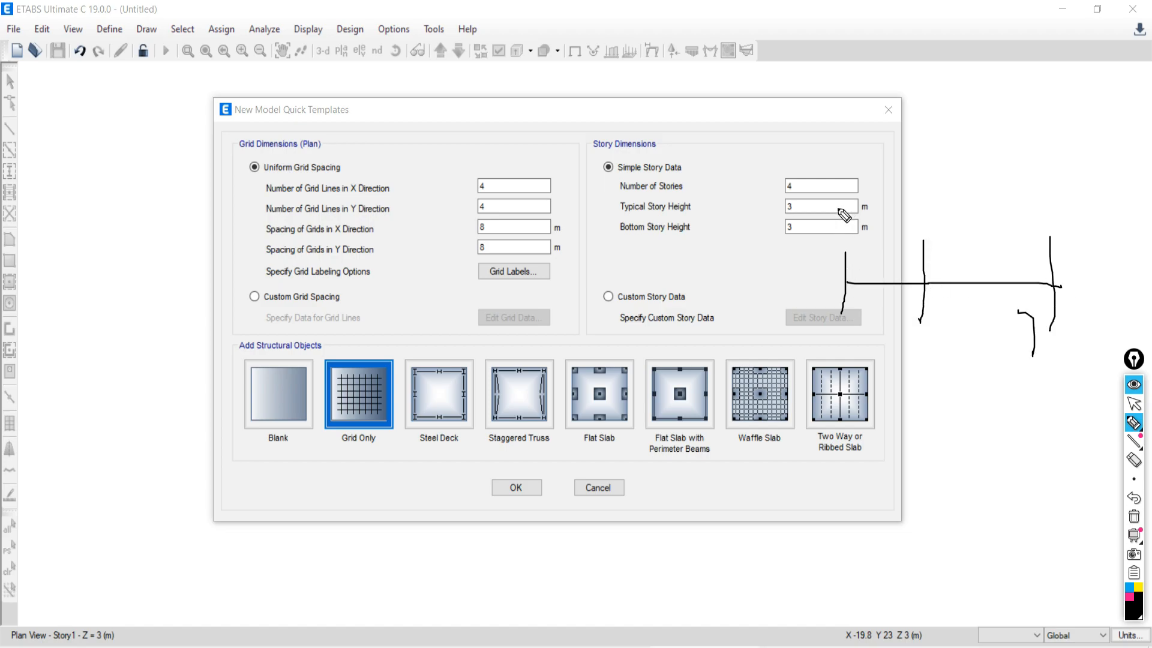
{"action": "left_click_drag", "start_coordinate": [836, 196], "coordinate": [834, 219]}
{"action": "left_click_drag", "start_coordinate": [924, 185], "coordinate": [946, 226]}
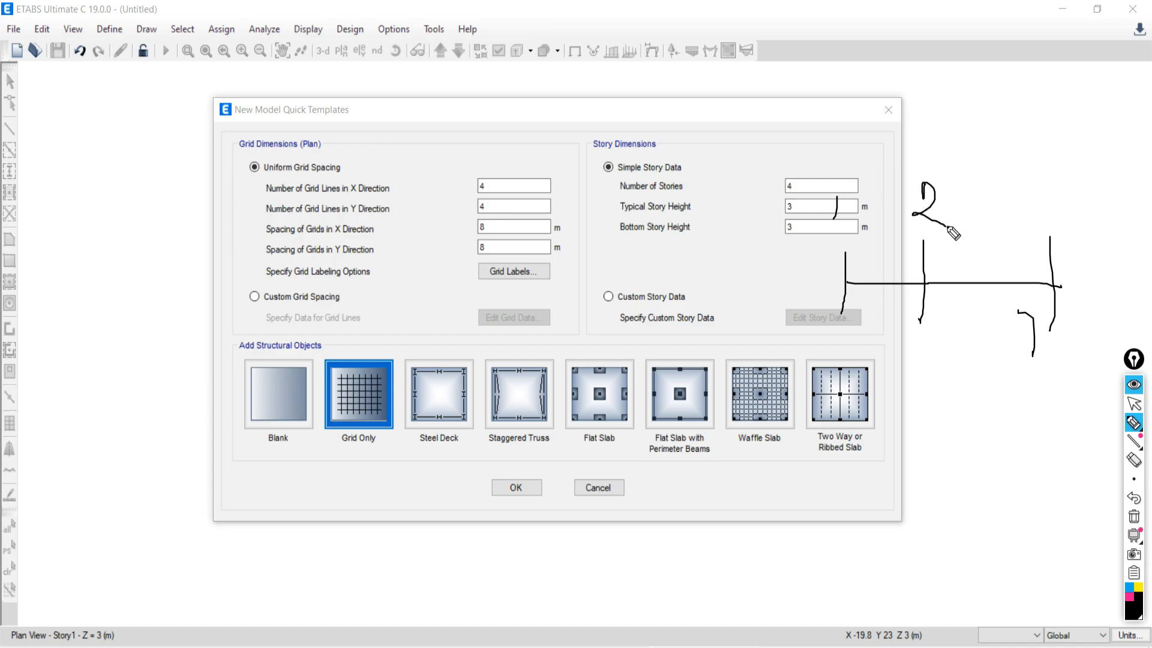
{"action": "left_click_drag", "start_coordinate": [1023, 184], "coordinate": [1022, 203]}
{"action": "left_click_drag", "start_coordinate": [849, 264], "coordinate": [916, 263]}
{"action": "mouse_move", "coordinate": [868, 214]}
{"action": "left_mouse_down"}
{"action": "mouse_move", "coordinate": [886, 238]}
{"action": "mouse_move", "coordinate": [939, 259]}
{"action": "mouse_move", "coordinate": [995, 259]}
{"action": "mouse_move", "coordinate": [1000, 228]}
{"action": "left_mouse_up"}
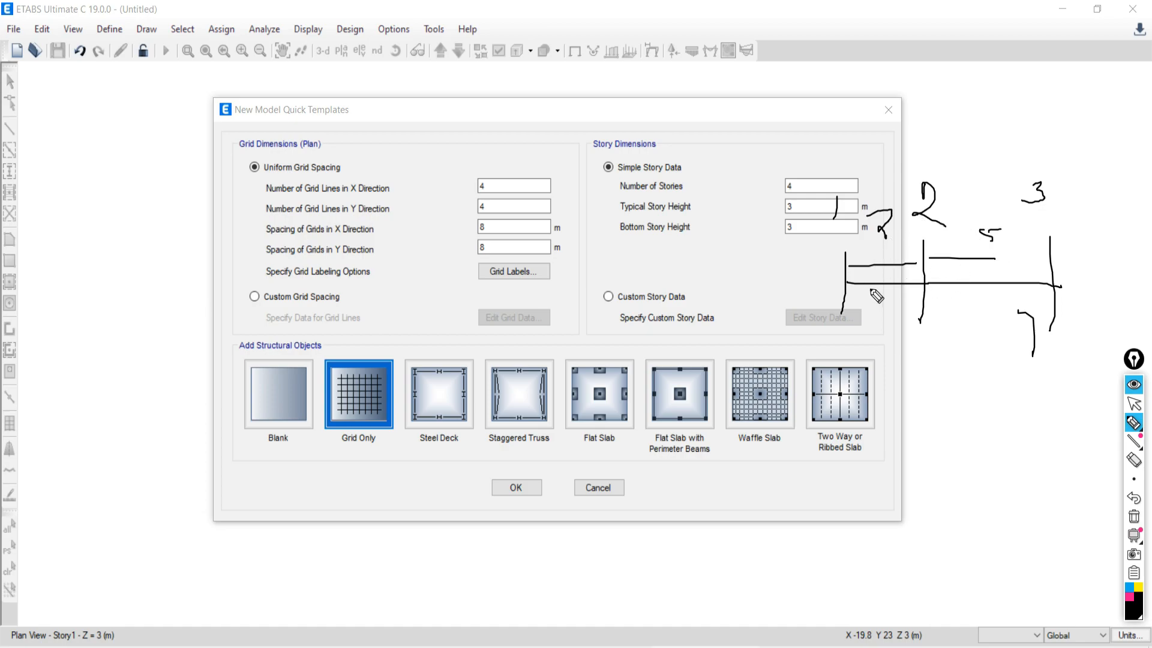
{"action": "left_click", "coordinate": [1134, 517]}
{"action": "left_click", "coordinate": [1134, 403]}
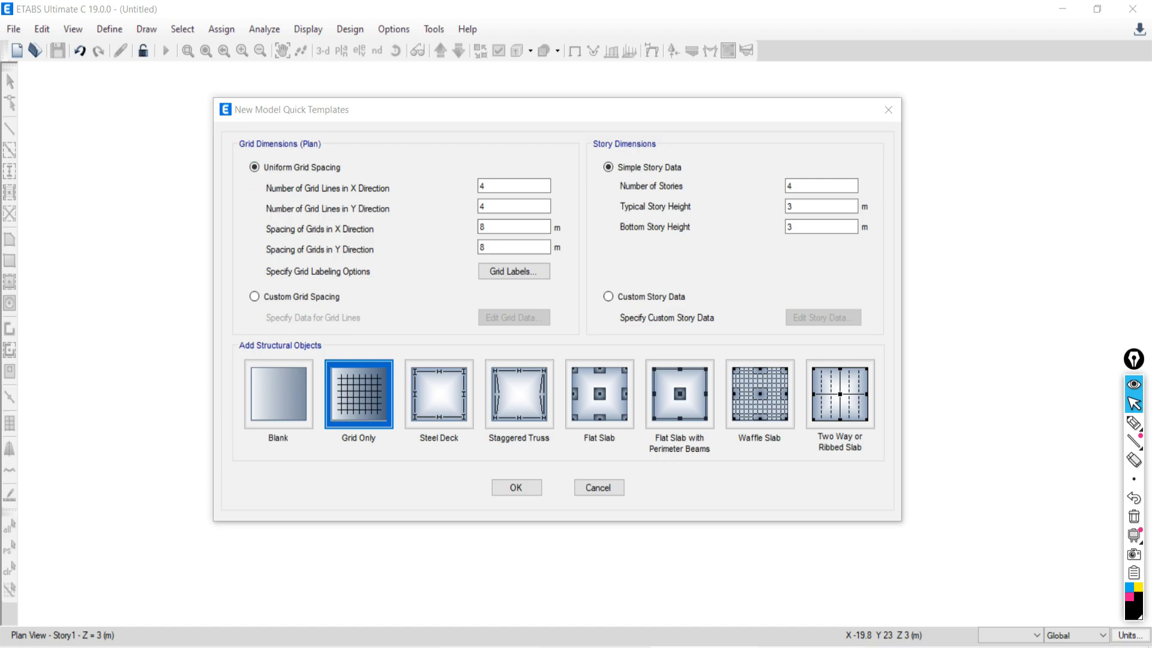
Step: Tick off grid lines A to F in the Uniform Grid Spacing PDF, and set the number of X-direction grid lines to 6 in ETABS
{"action": "key", "text": "alt+Tab"}
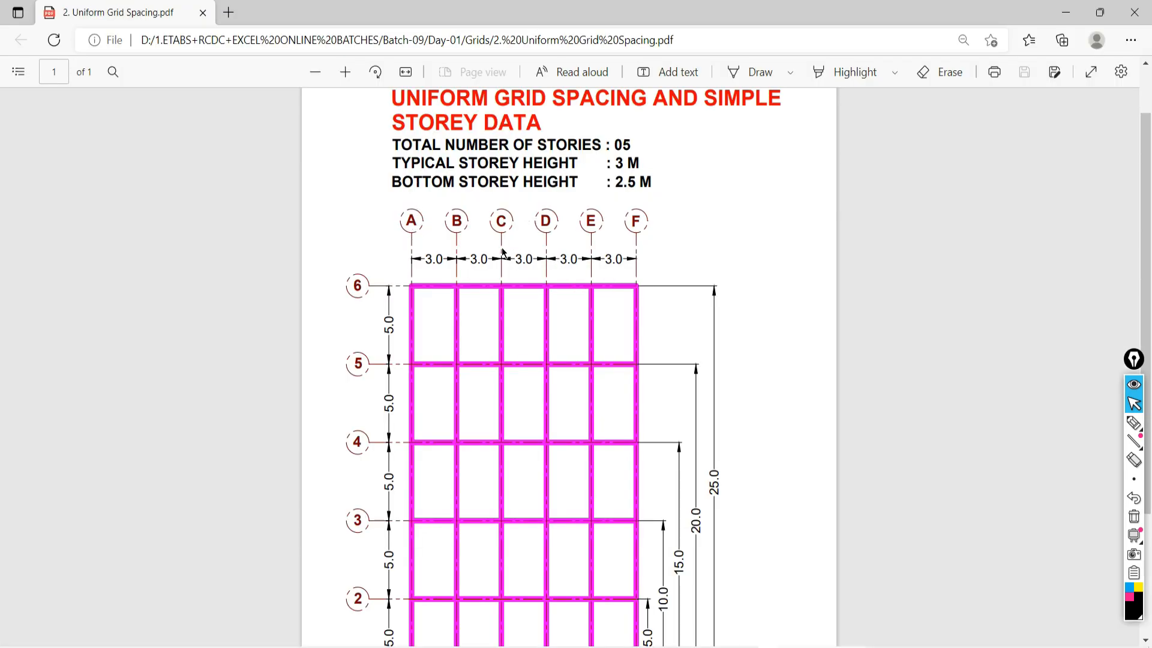
{"action": "scroll", "coordinate": [503, 252], "scroll_direction": "up", "scroll_amount": 1}
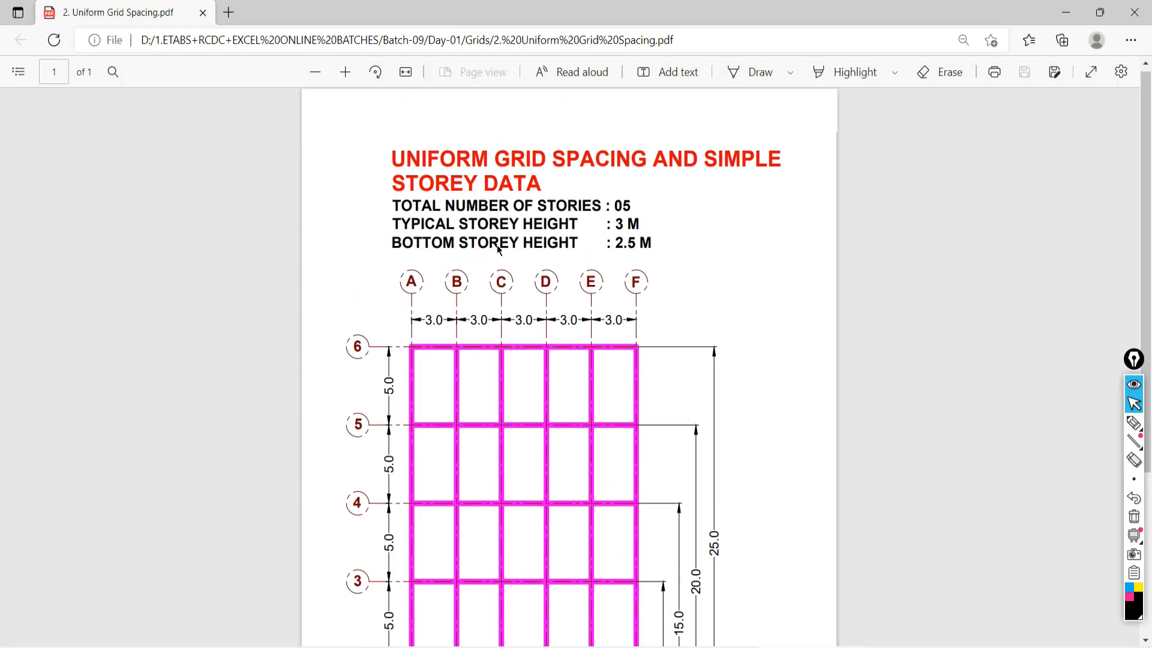
{"action": "left_click", "coordinate": [1132, 423]}
{"action": "mouse_move", "coordinate": [406, 288]}
{"action": "left_mouse_down"}
{"action": "mouse_move", "coordinate": [412, 304]}
{"action": "mouse_move", "coordinate": [432, 266]}
{"action": "mouse_move", "coordinate": [544, 234]}
{"action": "left_mouse_up"}
{"action": "mouse_move", "coordinate": [546, 281]}
{"action": "left_mouse_down"}
{"action": "mouse_move", "coordinate": [587, 251]}
{"action": "mouse_move", "coordinate": [594, 224]}
{"action": "left_mouse_up"}
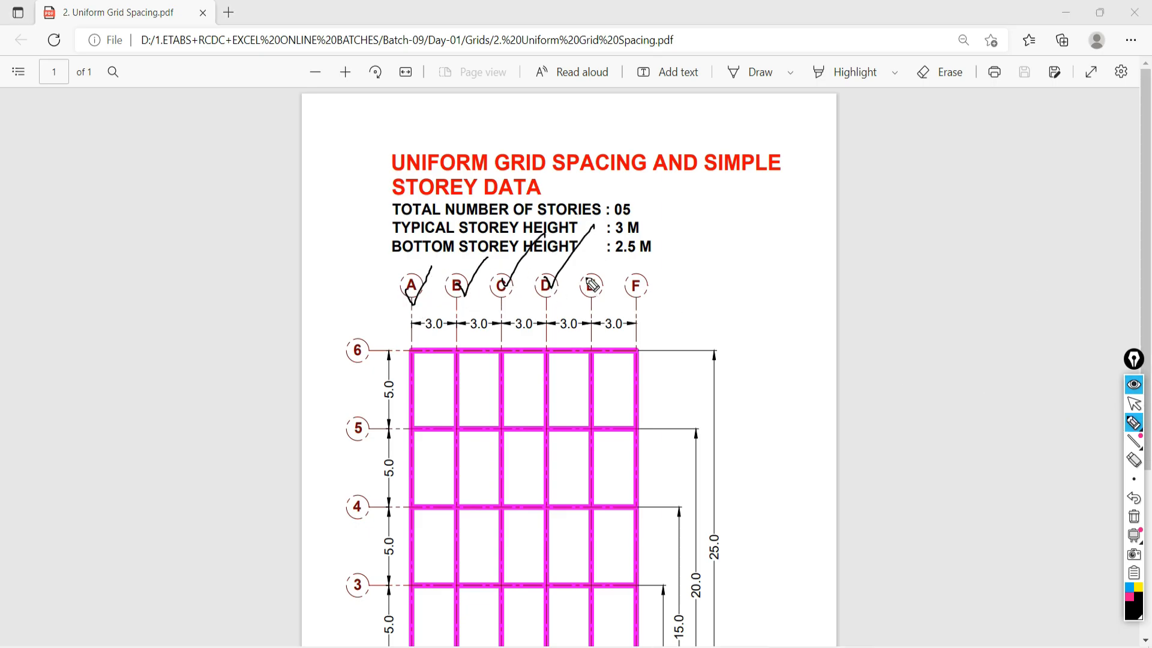
{"action": "left_click_drag", "start_coordinate": [592, 285], "coordinate": [629, 214]}
{"action": "mouse_move", "coordinate": [641, 259]}
{"action": "left_mouse_down"}
{"action": "mouse_move", "coordinate": [672, 250]}
{"action": "mouse_move", "coordinate": [683, 223]}
{"action": "left_mouse_up"}
{"action": "left_click", "coordinate": [1134, 403]}
{"action": "key", "text": "alt+Tab"}
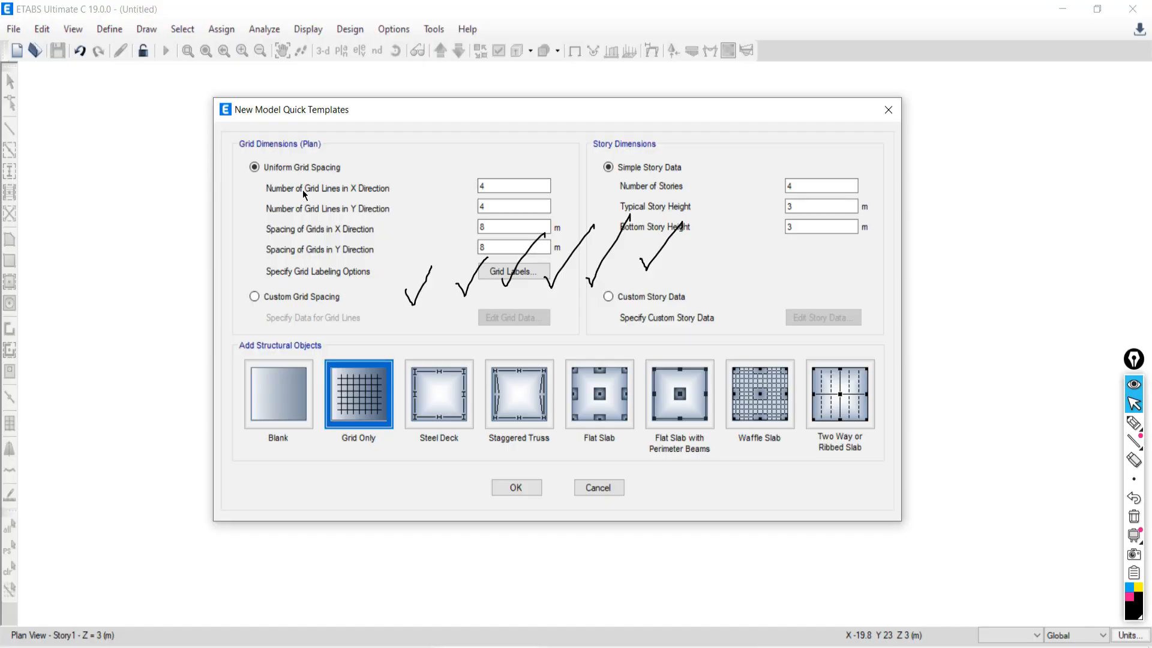
{"action": "double_click", "coordinate": [501, 186]}
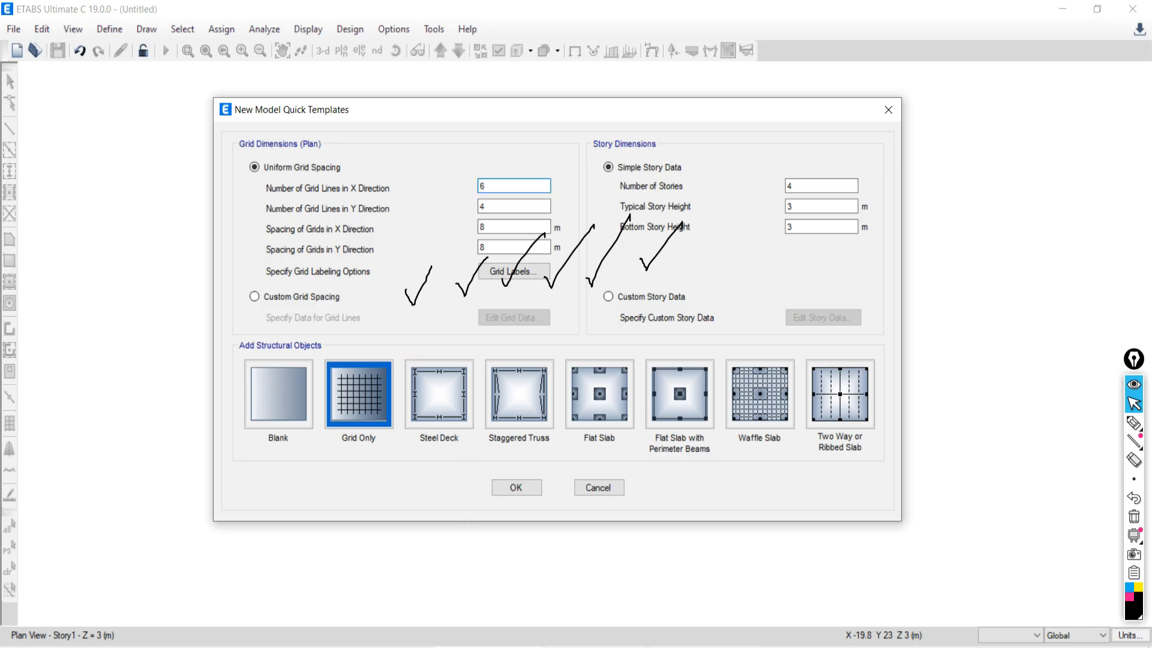
Step: Check the numbered grid lines in the PDF drawing and set the number of grid lines in the Y direction to 6
{"action": "key", "text": "alt+Tab"}
{"action": "scroll", "coordinate": [442, 414], "scroll_direction": "down", "scroll_amount": 3}
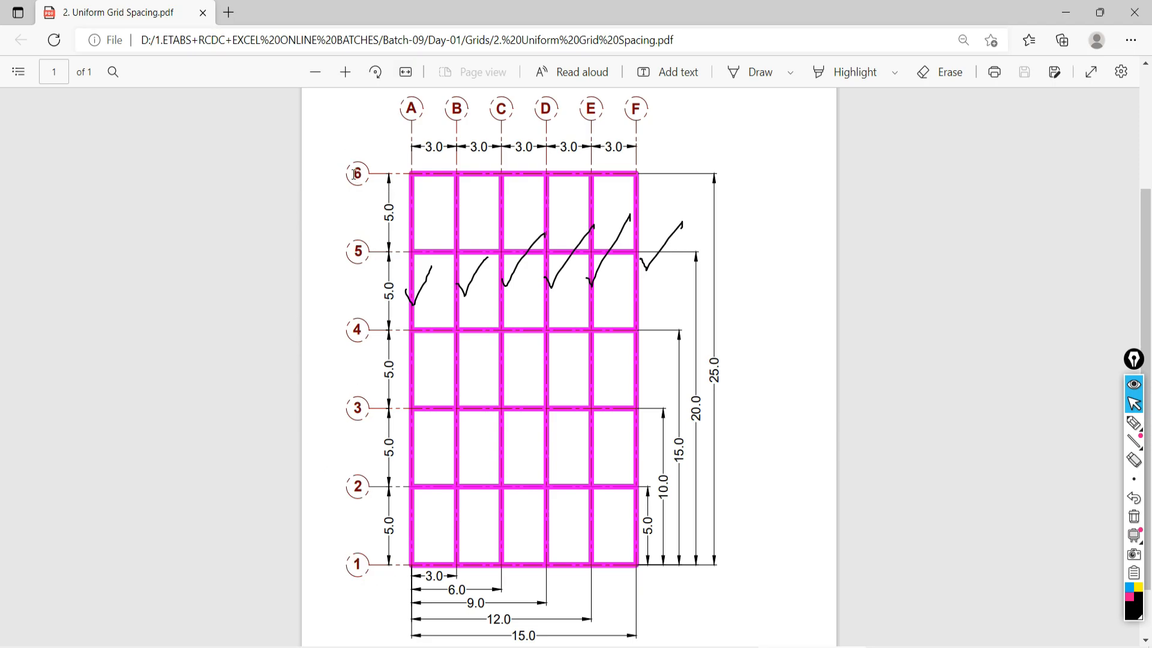
{"action": "key", "text": "alt+Tab"}
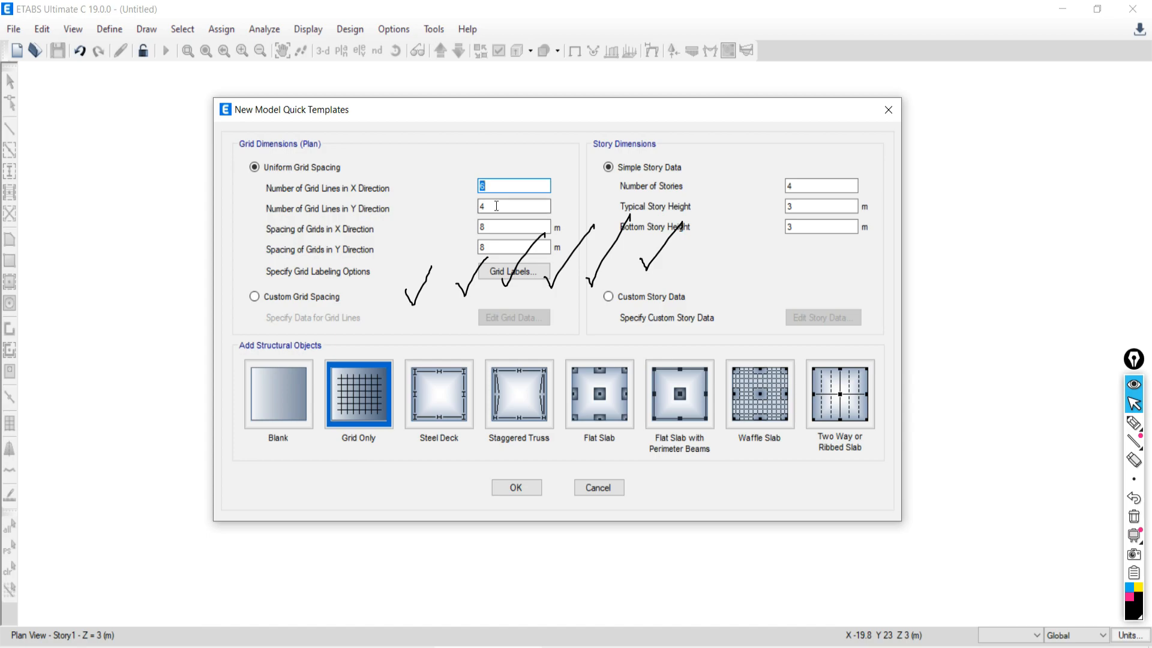
{"action": "key", "text": "Tab"}
{"action": "type", "text": "6"}
Step: Check the bay widths in the PDF drawing and set the grid spacing in the X direction to 3 m
{"action": "key", "text": "alt+Tab"}
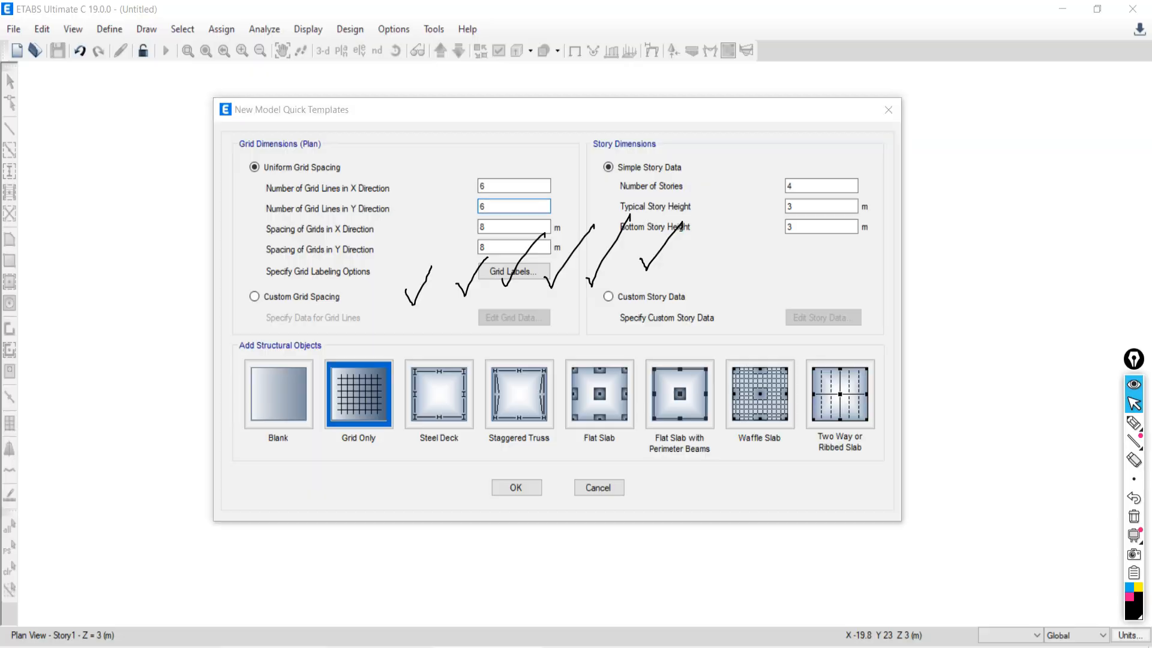
{"action": "key", "text": "alt+Tab"}
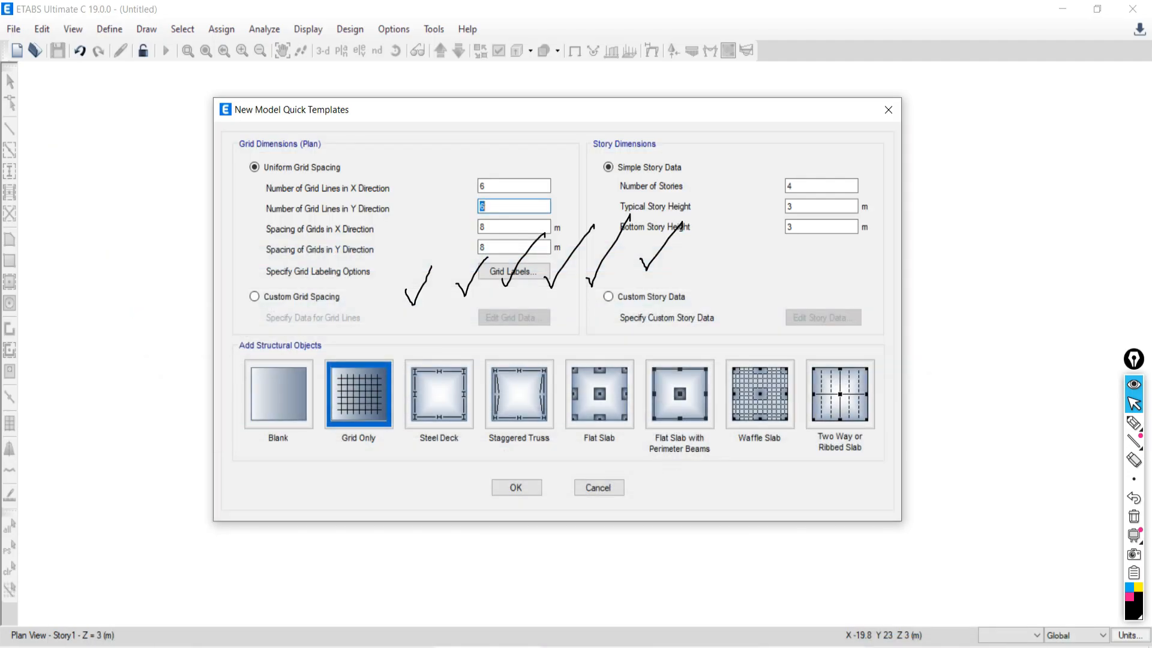
{"action": "key", "text": "alt+Tab"}
{"action": "scroll", "coordinate": [474, 180], "scroll_direction": "up", "scroll_amount": 2}
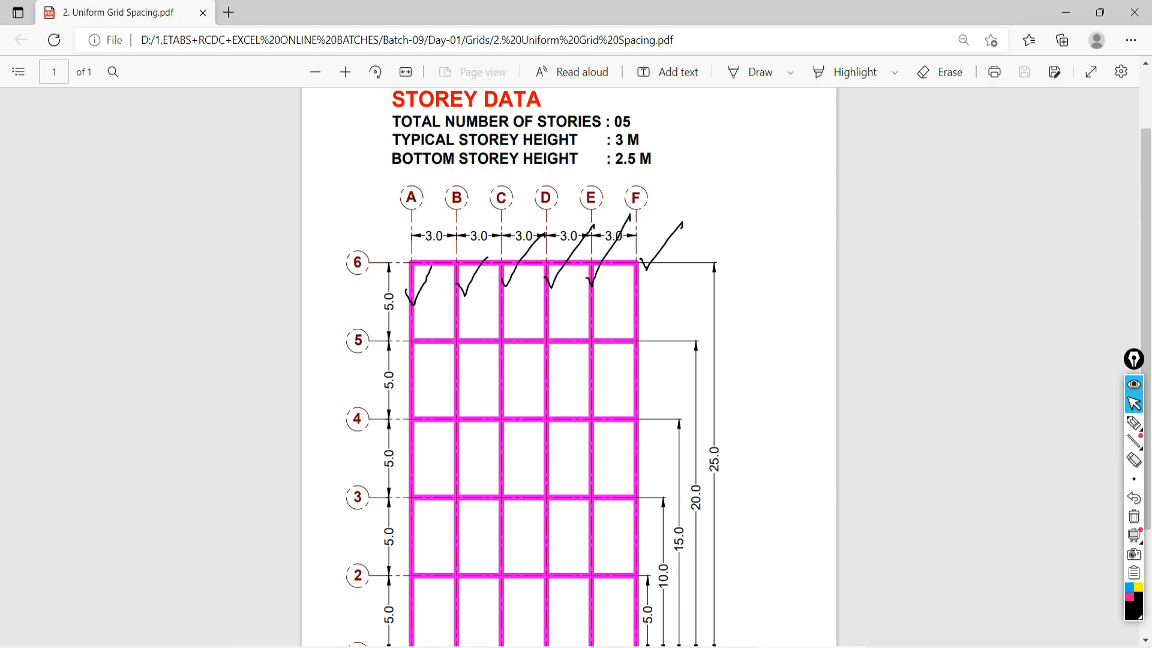
{"action": "key", "text": "alt+Tab"}
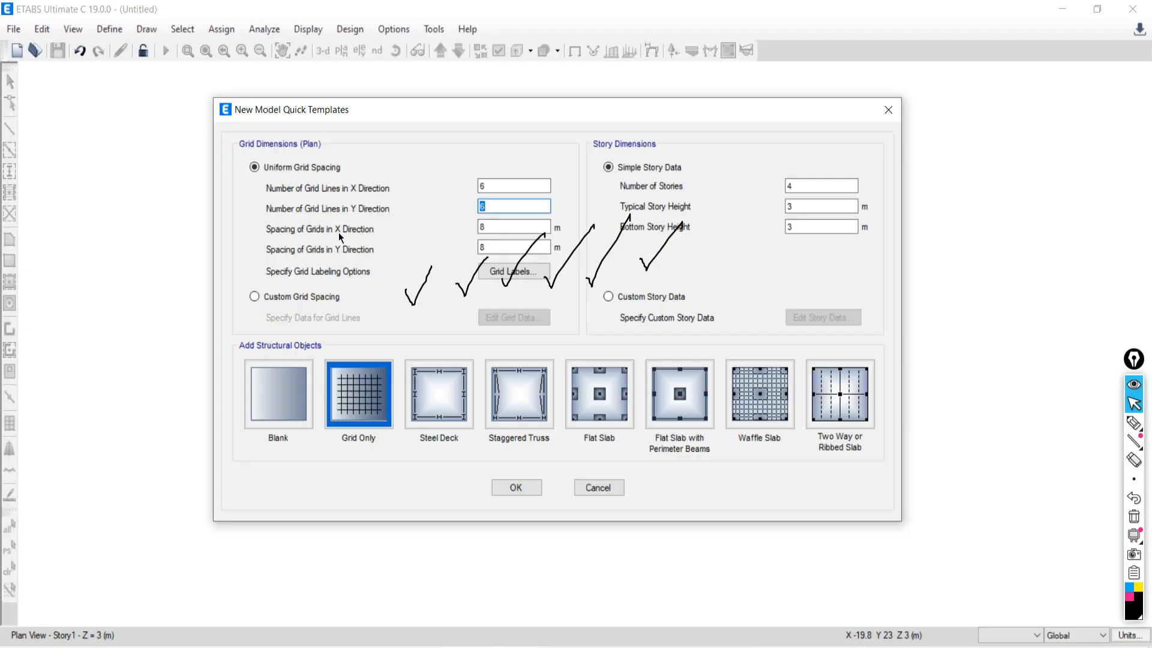
{"action": "key", "text": "Tab"}
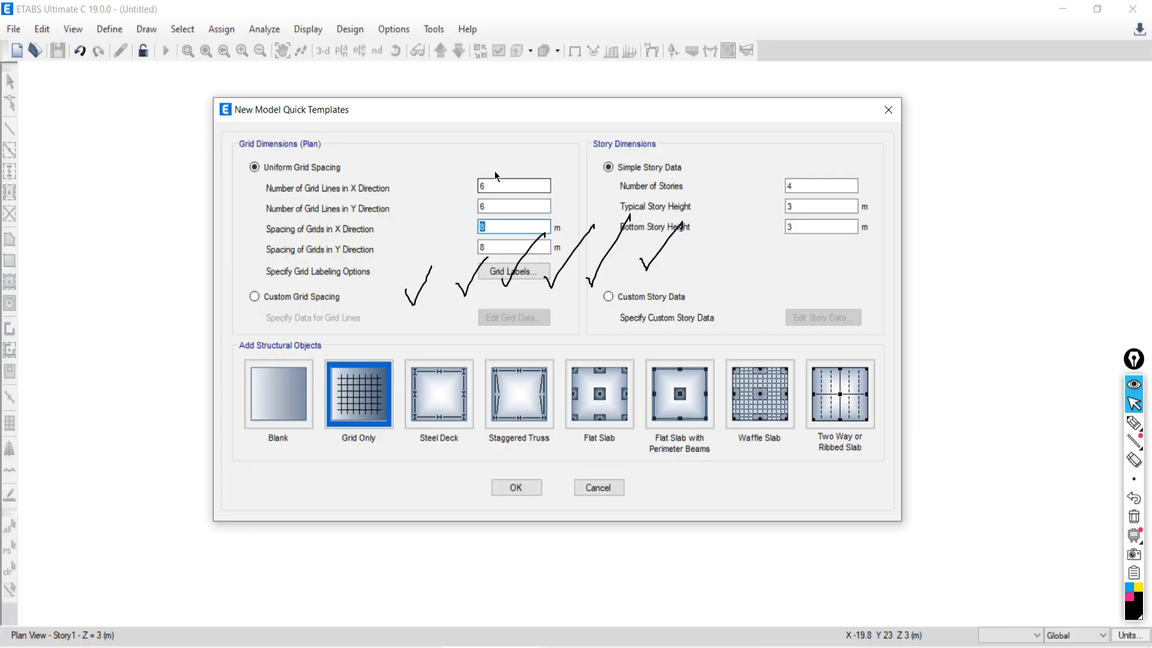
{"action": "type", "text": "3"}
Step: Check the vertical bay dimensions in the PDF drawing and set the grid spacing in the Y direction to 5 m
{"action": "key", "text": "alt+Tab"}
{"action": "scroll", "coordinate": [374, 431], "scroll_direction": "down", "scroll_amount": 1}
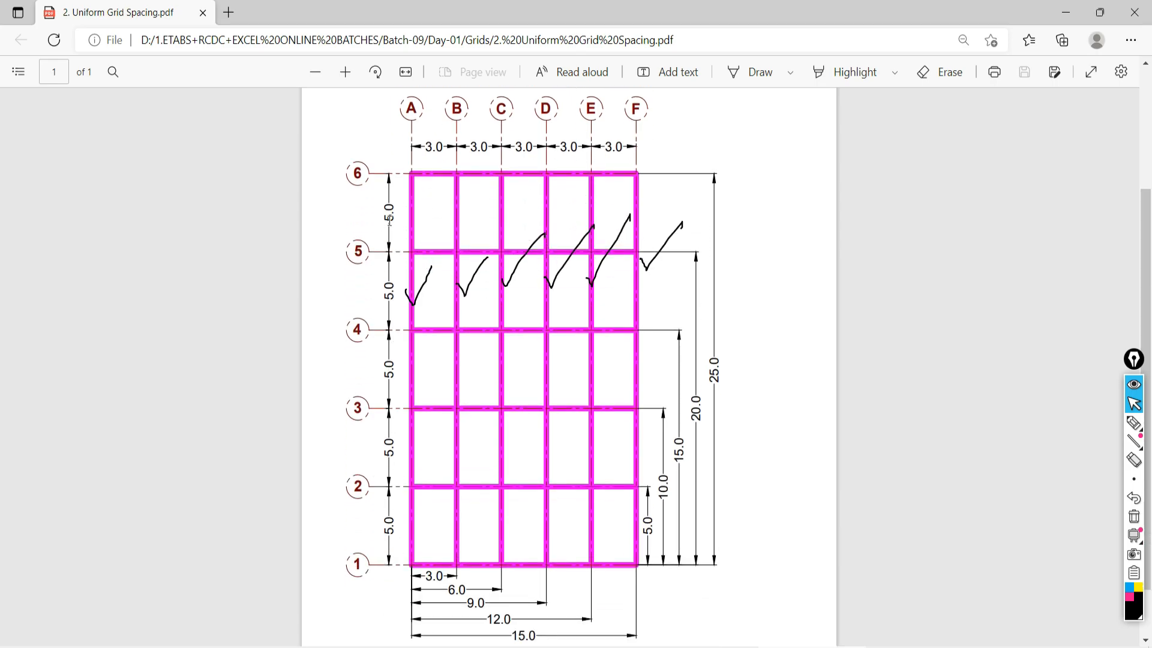
{"action": "key", "text": "alt+Tab"}
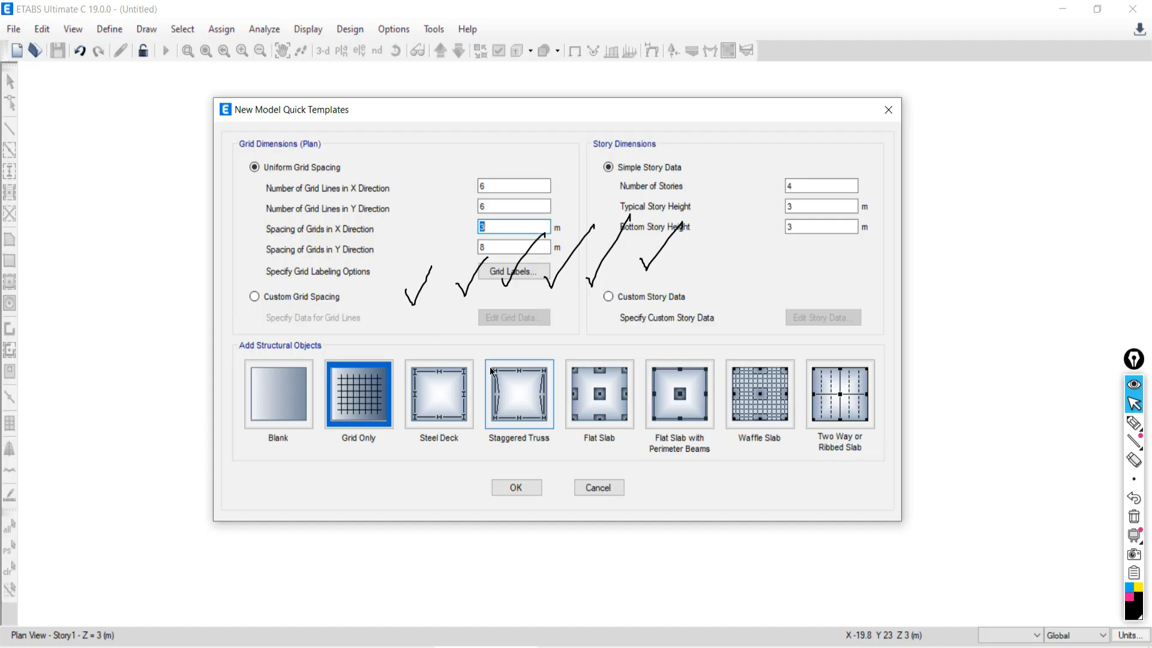
{"action": "left_click", "coordinate": [485, 247]}
{"action": "double_click", "coordinate": [486, 247]}
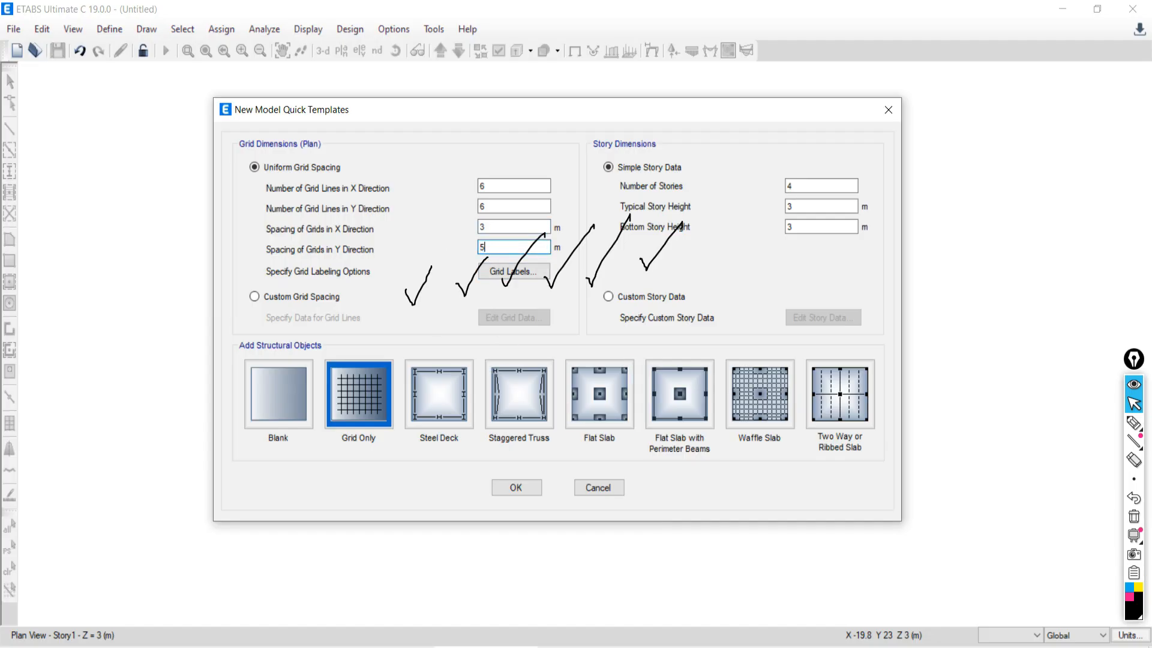
Step: Clear the pen tick marks drawn over the screen
{"action": "left_click", "coordinate": [282, 647]}
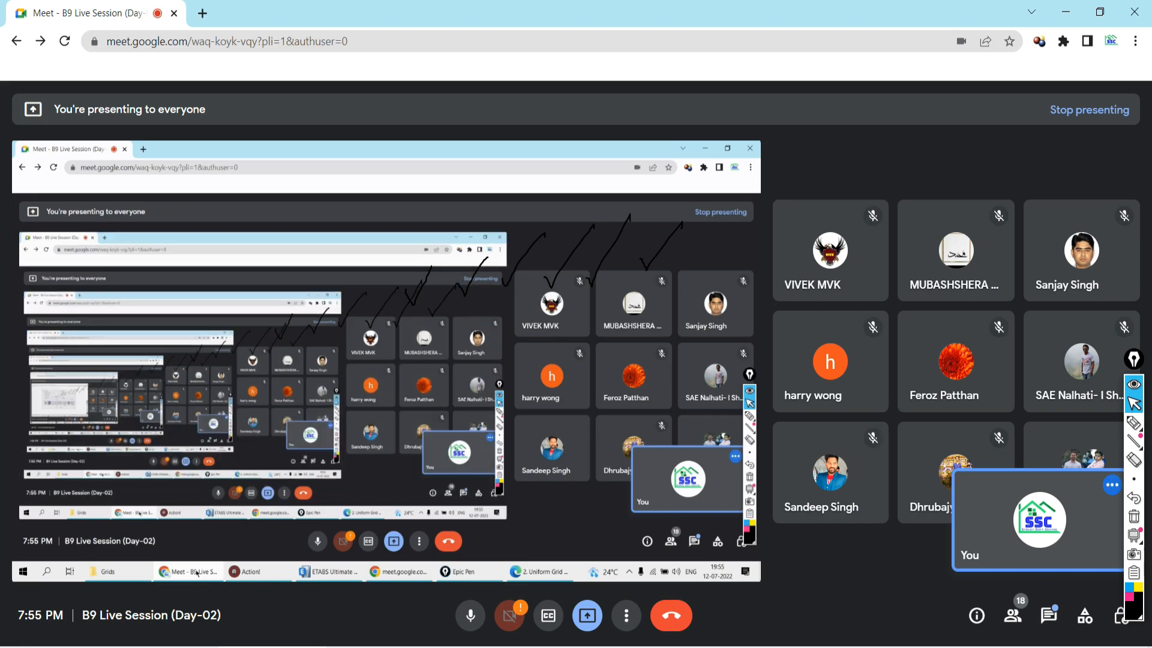
{"action": "key", "text": "alt+Tab"}
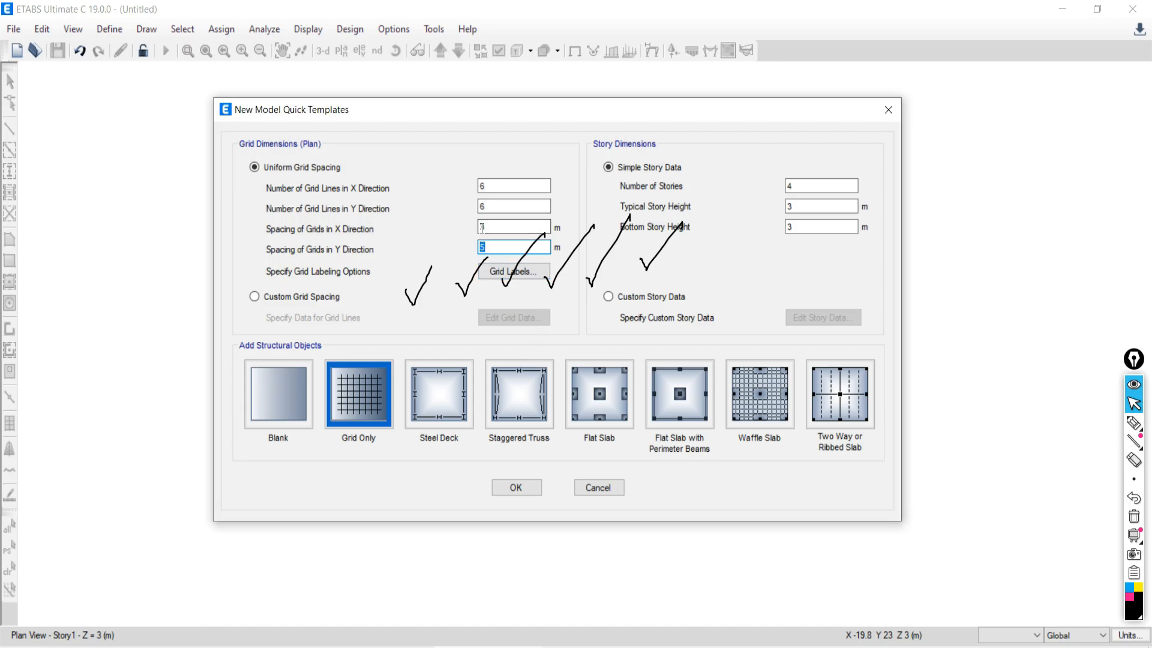
{"action": "left_click", "coordinate": [500, 246]}
{"action": "left_click", "coordinate": [1134, 516]}
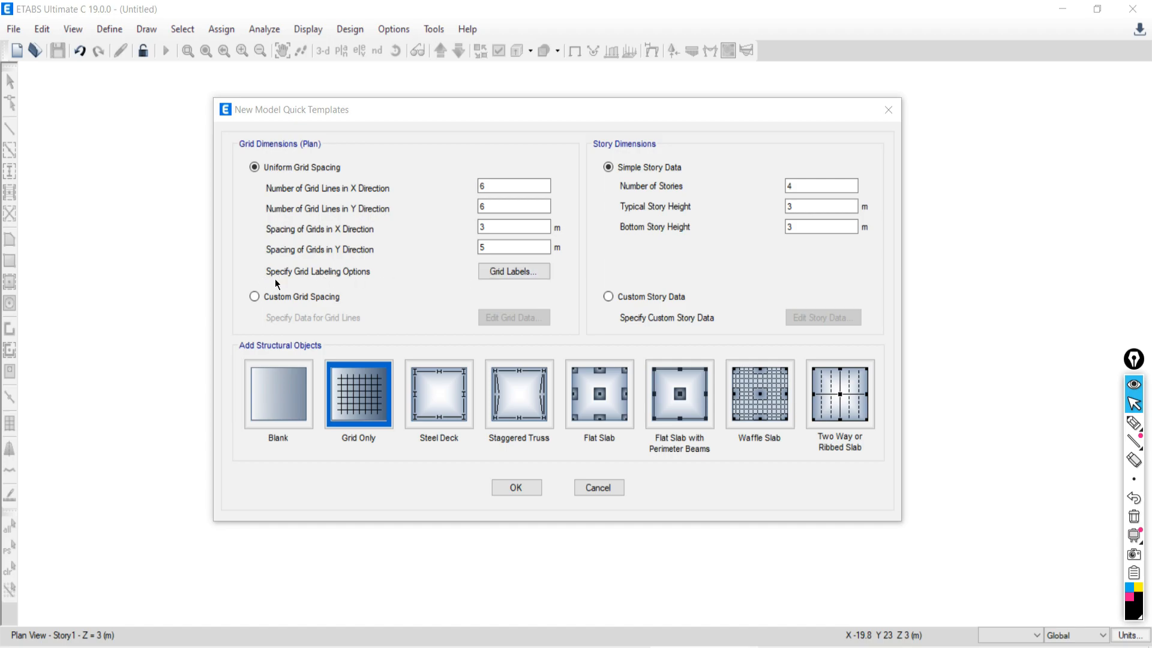
Step: In the grid labeling options, use A as the beginning X ID with left-to-right labeling, checking against the PDF drawing
{"action": "left_click", "coordinate": [487, 272]}
{"action": "left_click_drag", "start_coordinate": [512, 207], "coordinate": [315, 180]}
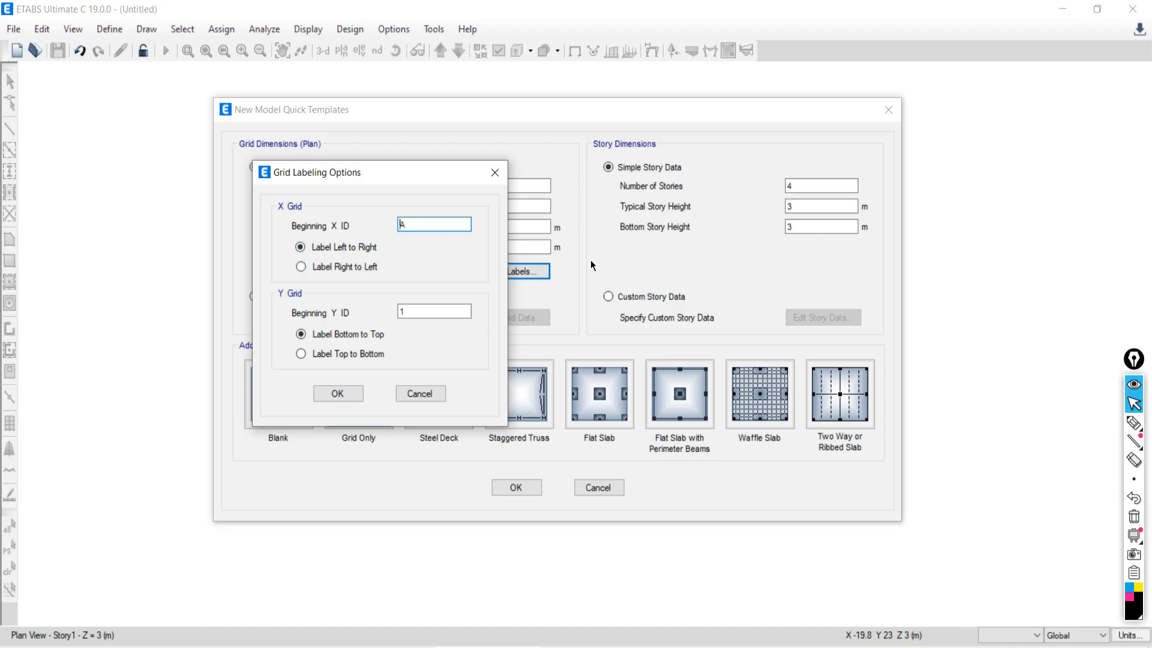
{"action": "double_click", "coordinate": [407, 224]}
{"action": "key", "text": "alt+Tab"}
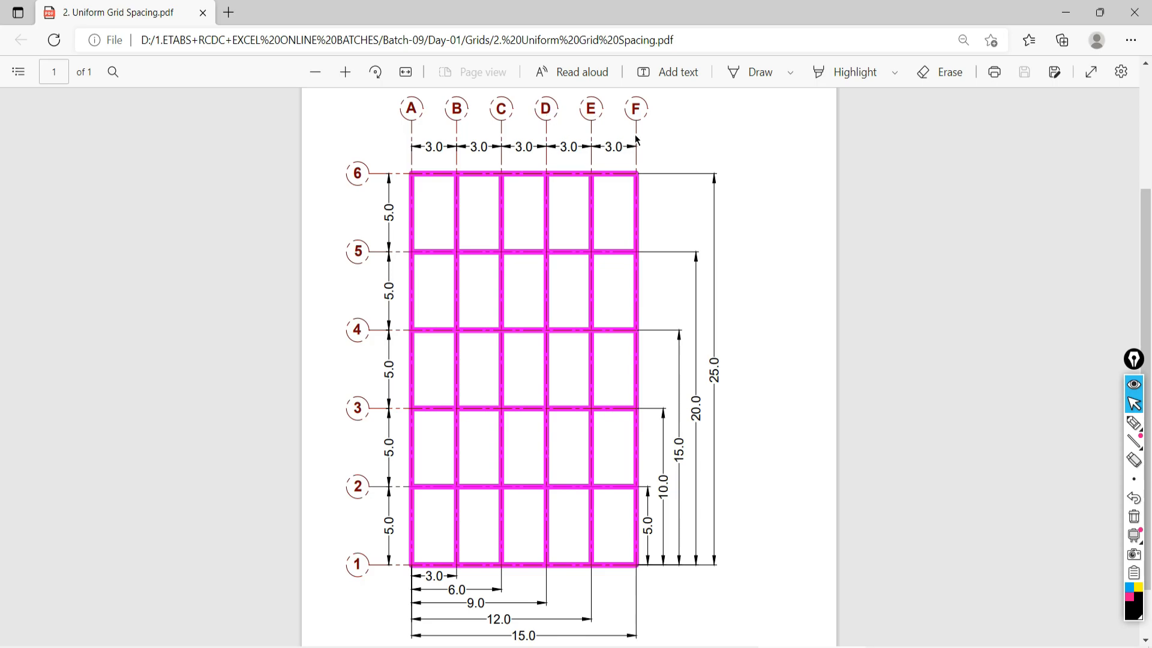
{"action": "scroll", "coordinate": [474, 171], "scroll_direction": "up", "scroll_amount": 3}
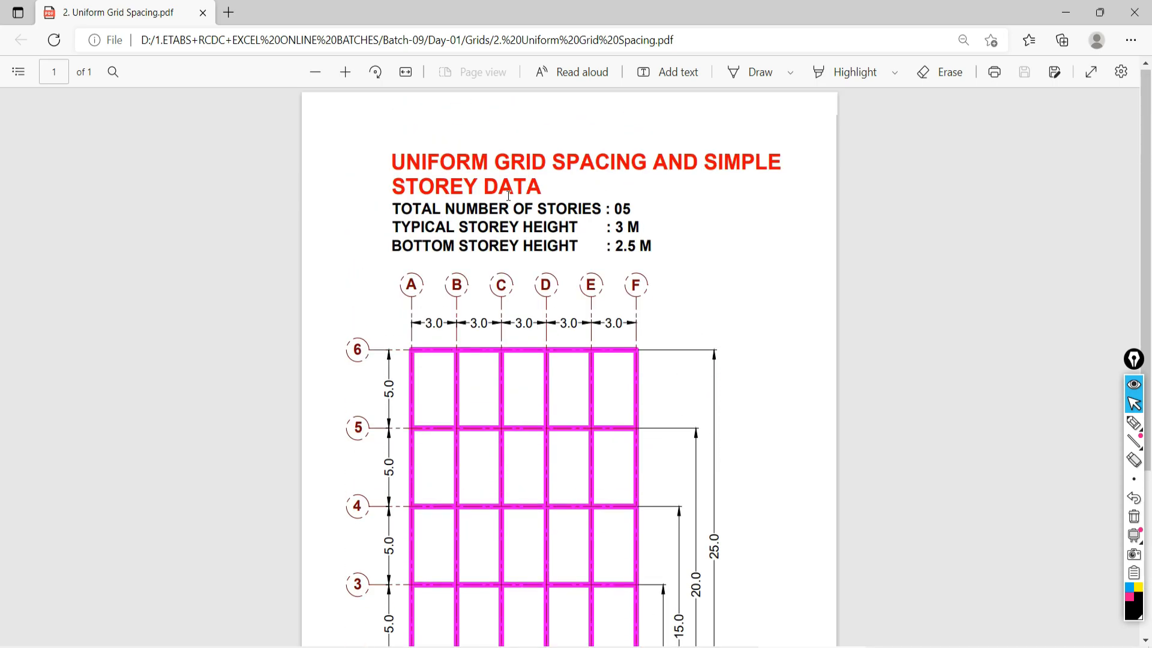
{"action": "key", "text": "alt+Tab"}
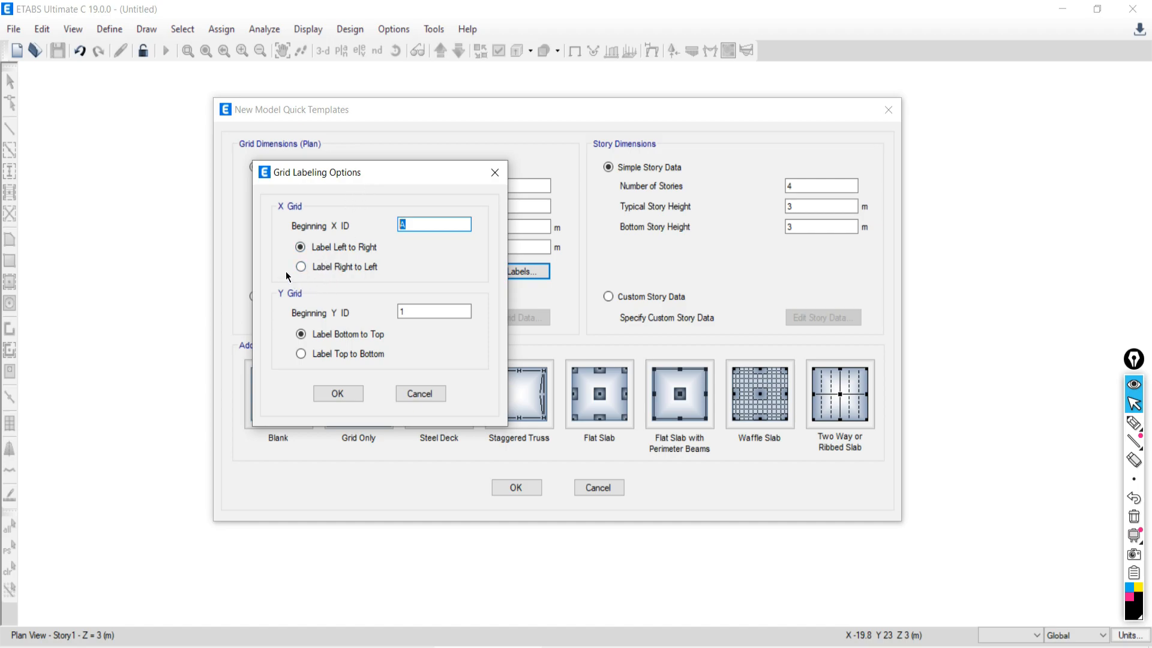
{"action": "left_click", "coordinate": [301, 267]}
{"action": "left_click", "coordinate": [302, 247]}
{"action": "left_click", "coordinate": [420, 225]}
Step: Keep 1 as the beginning Y ID with bottom-to-top labeling, checking against the PDF drawing, and accept the grid labeling options
{"action": "left_click_drag", "start_coordinate": [407, 312], "coordinate": [380, 313]}
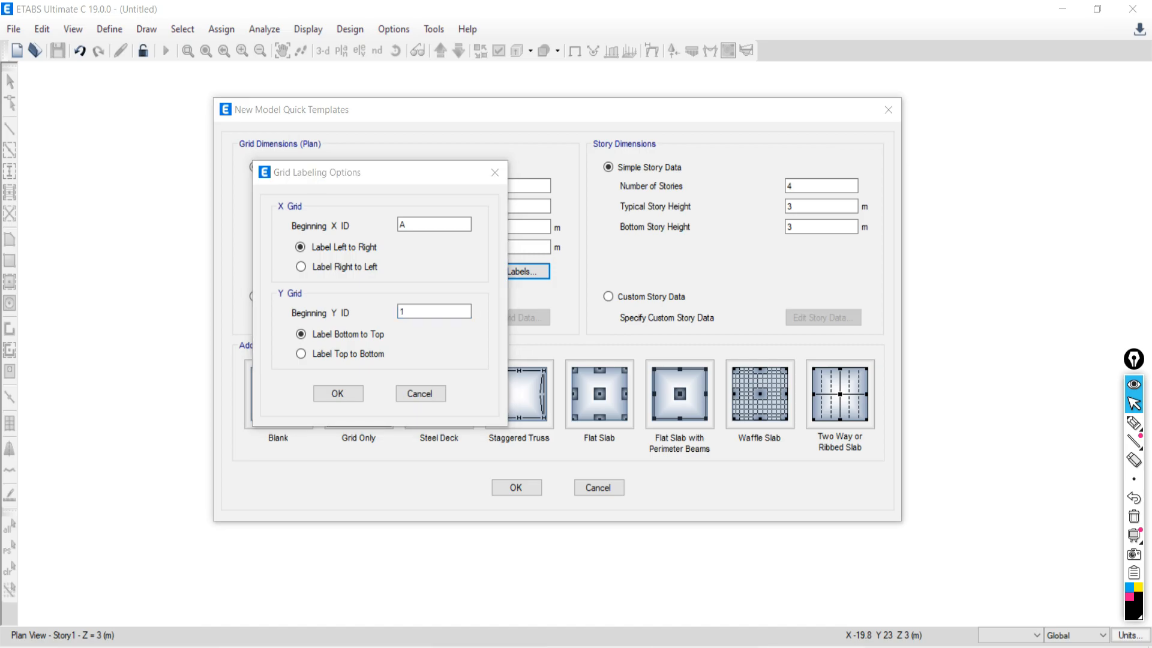
{"action": "key", "text": "alt+Tab"}
{"action": "scroll", "coordinate": [360, 535], "scroll_direction": "down", "scroll_amount": 3}
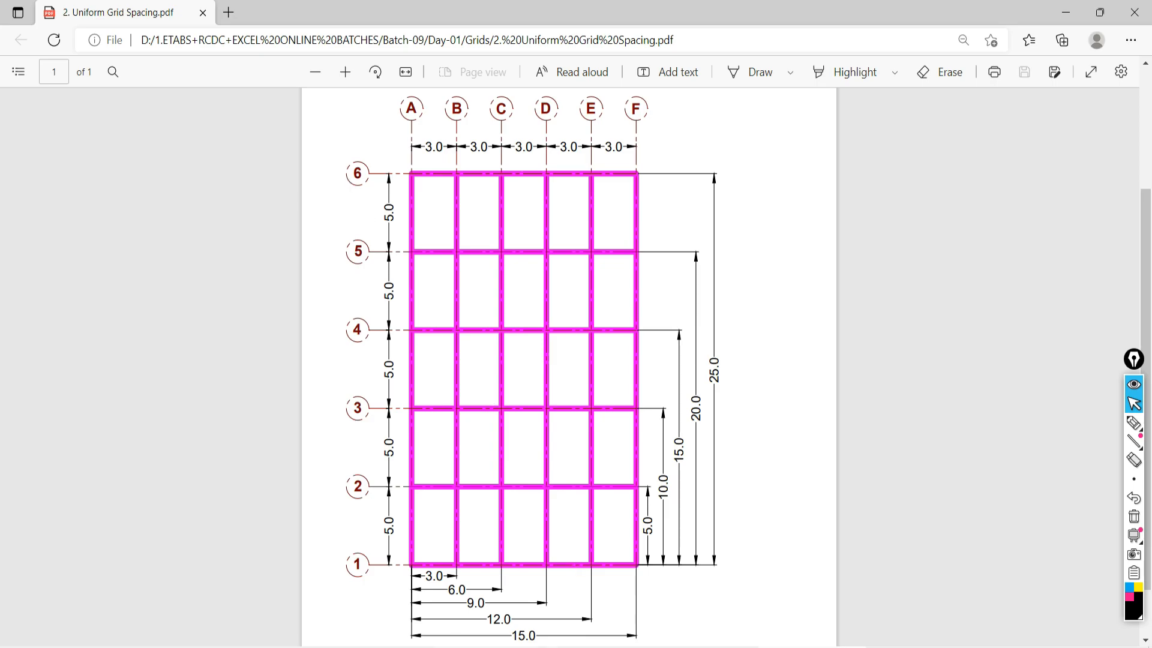
{"action": "key", "text": "alt+Tab"}
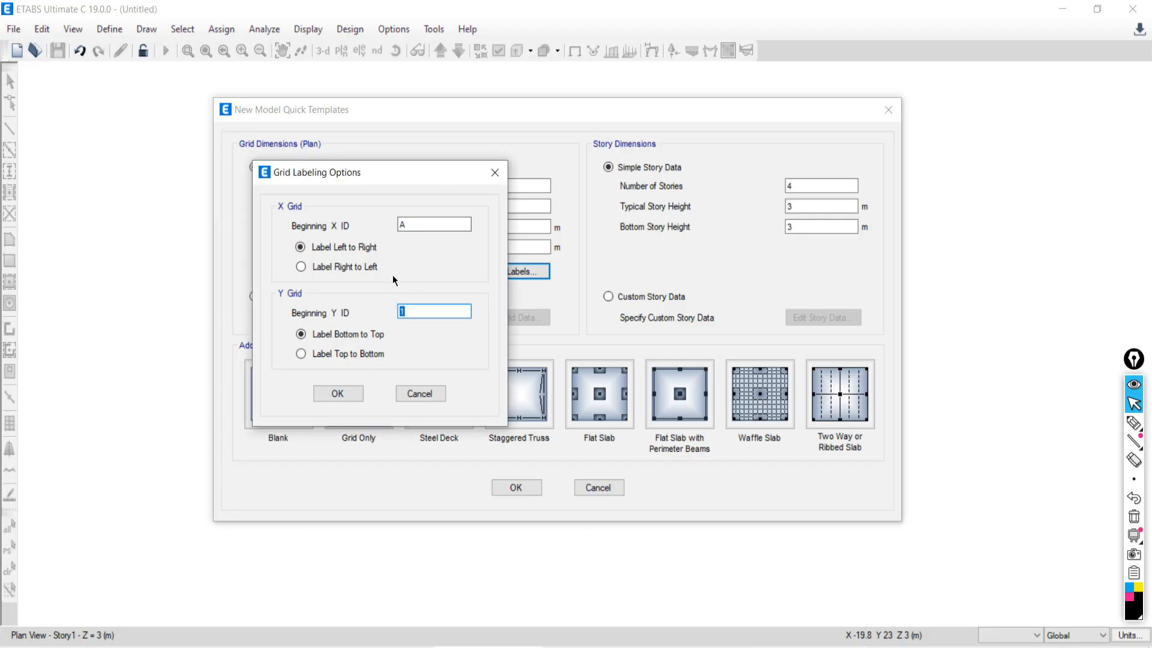
{"action": "left_click", "coordinate": [339, 394]}
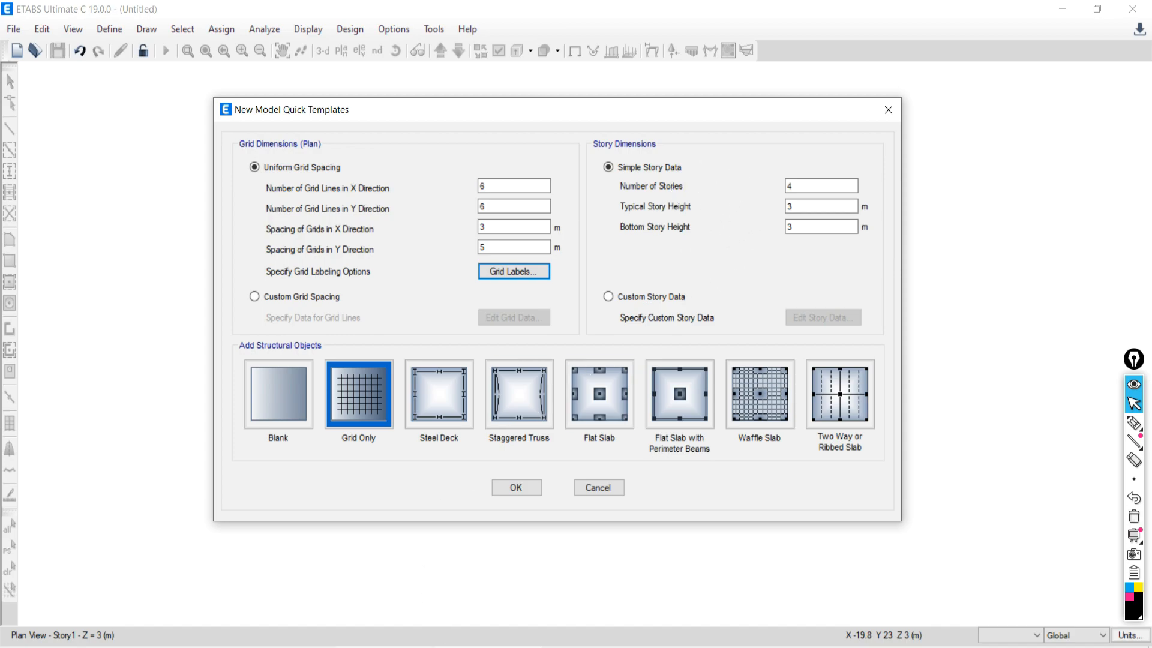
Step: Look up the total number of stories in the PDF and set the simple story data to 5 stories
{"action": "key", "text": "alt+Tab"}
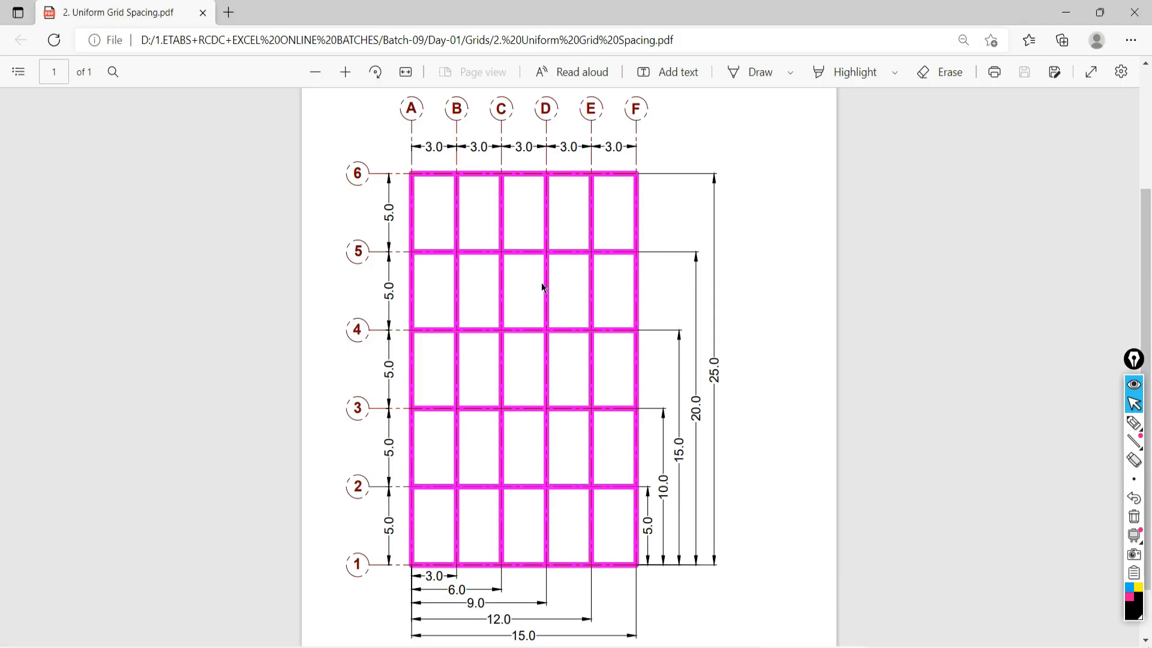
{"action": "scroll", "coordinate": [591, 232], "scroll_direction": "up", "scroll_amount": 3}
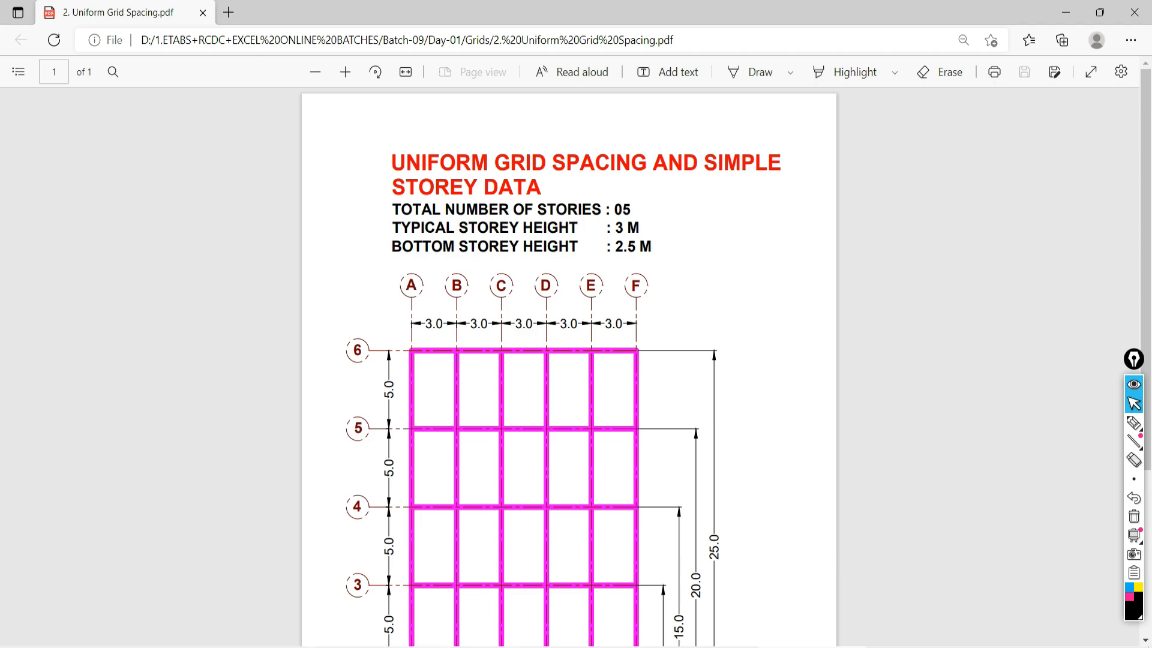
{"action": "key", "text": "alt+Tab"}
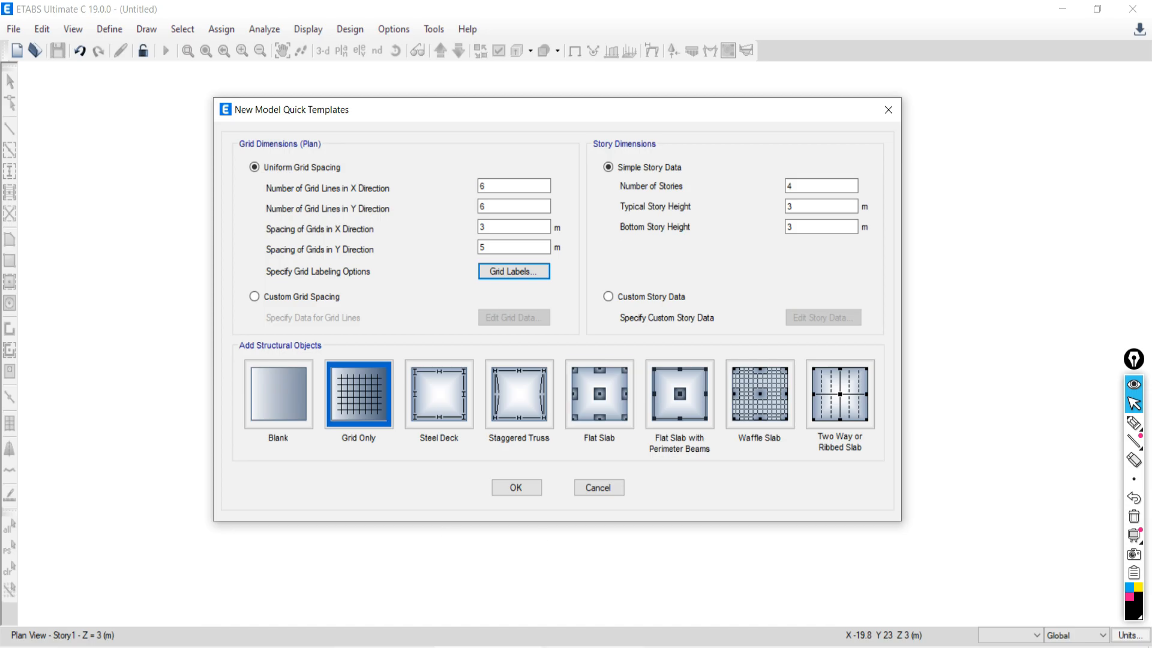
{"action": "key", "text": "alt+Tab"}
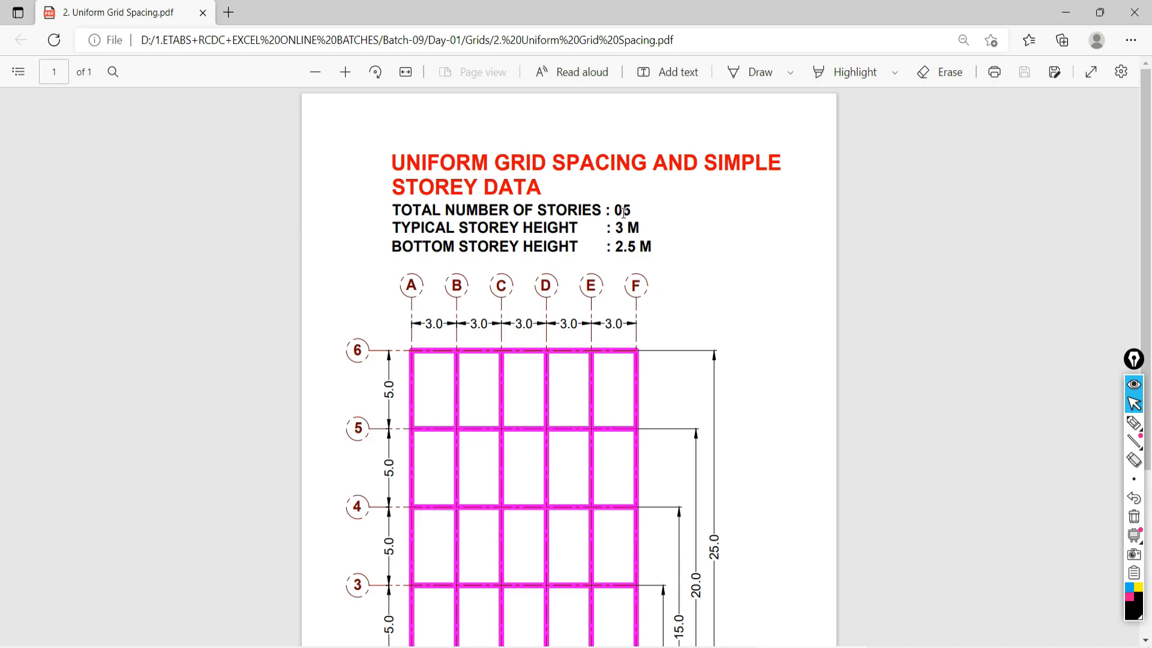
{"action": "left_click", "coordinate": [614, 646]}
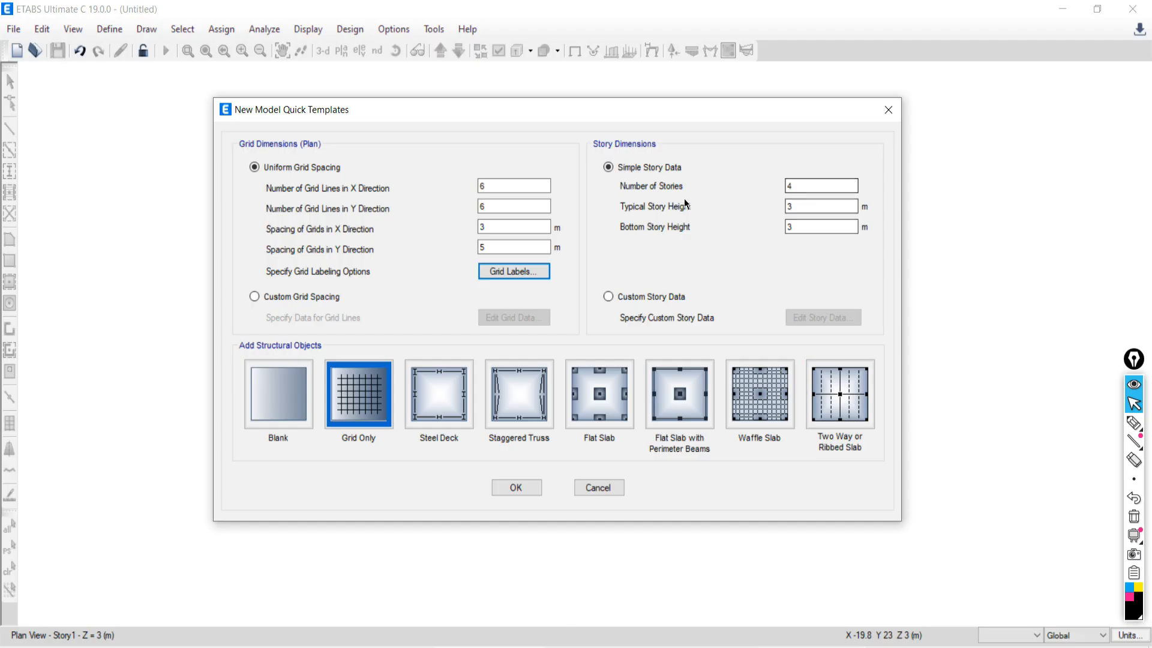
{"action": "left_click", "coordinate": [808, 187]}
{"action": "left_click_drag", "start_coordinate": [808, 188], "coordinate": [775, 184]}
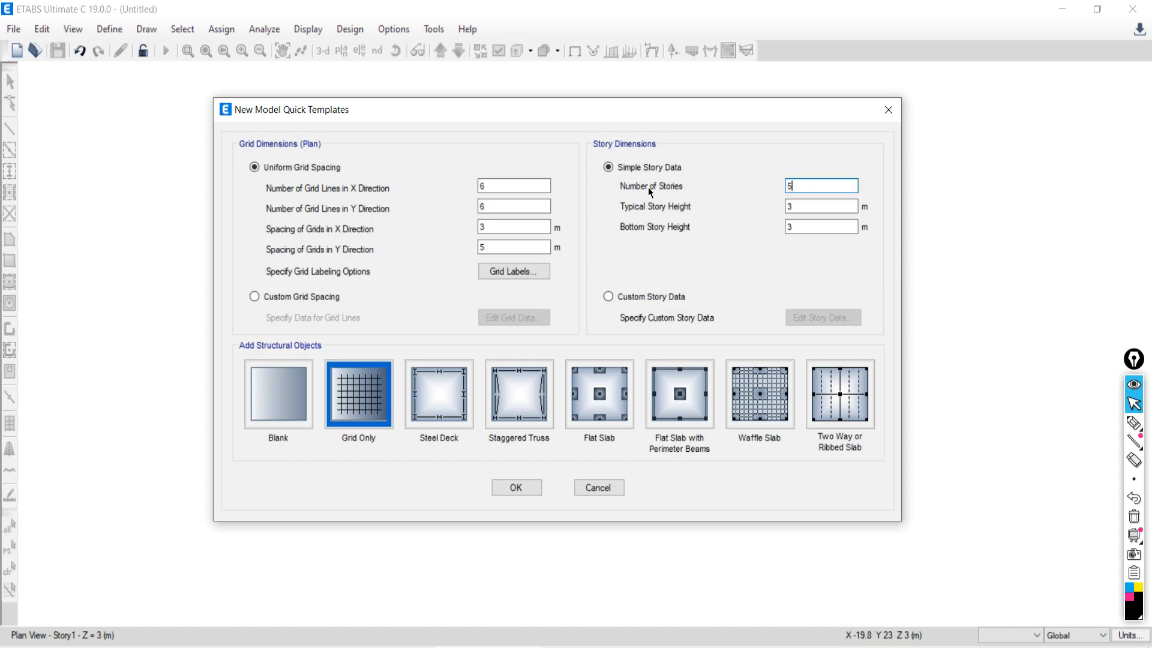
{"action": "type", "text": "5"}
Step: Look up the story heights in the PDF, keep the typical story height at 3 m and set the bottom story height to 2.5 m
{"action": "key", "text": "alt+Tab"}
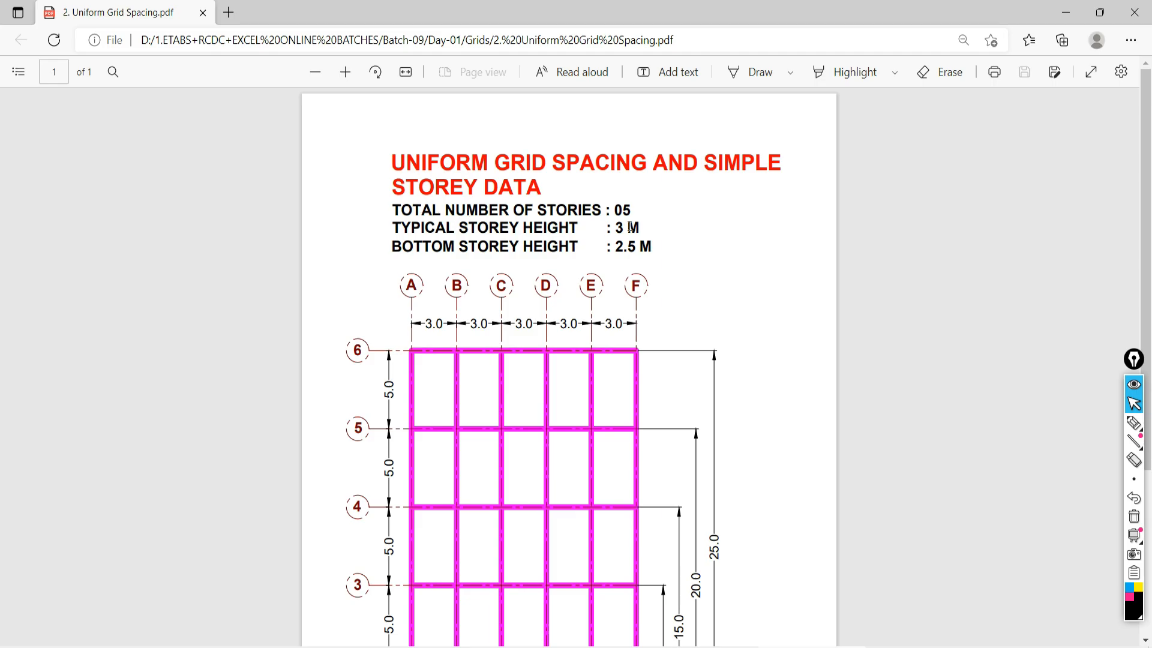
{"action": "key", "text": "alt+Tab"}
{"action": "key", "text": "Tab"}
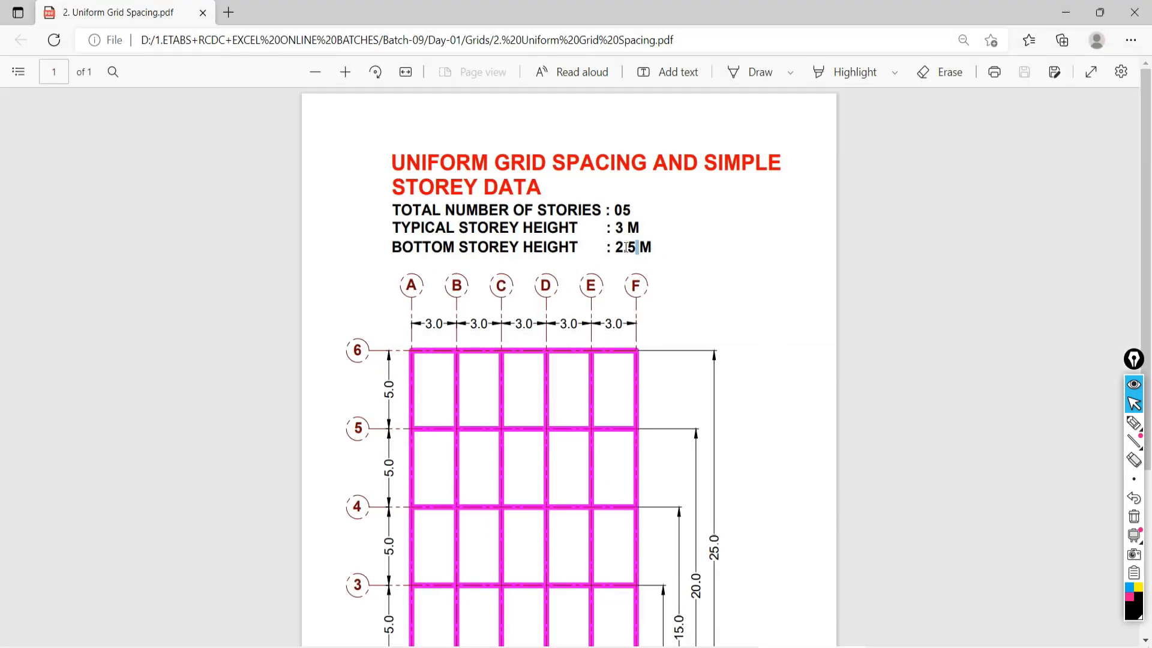
{"action": "left_click_drag", "start_coordinate": [637, 249], "coordinate": [618, 254]}
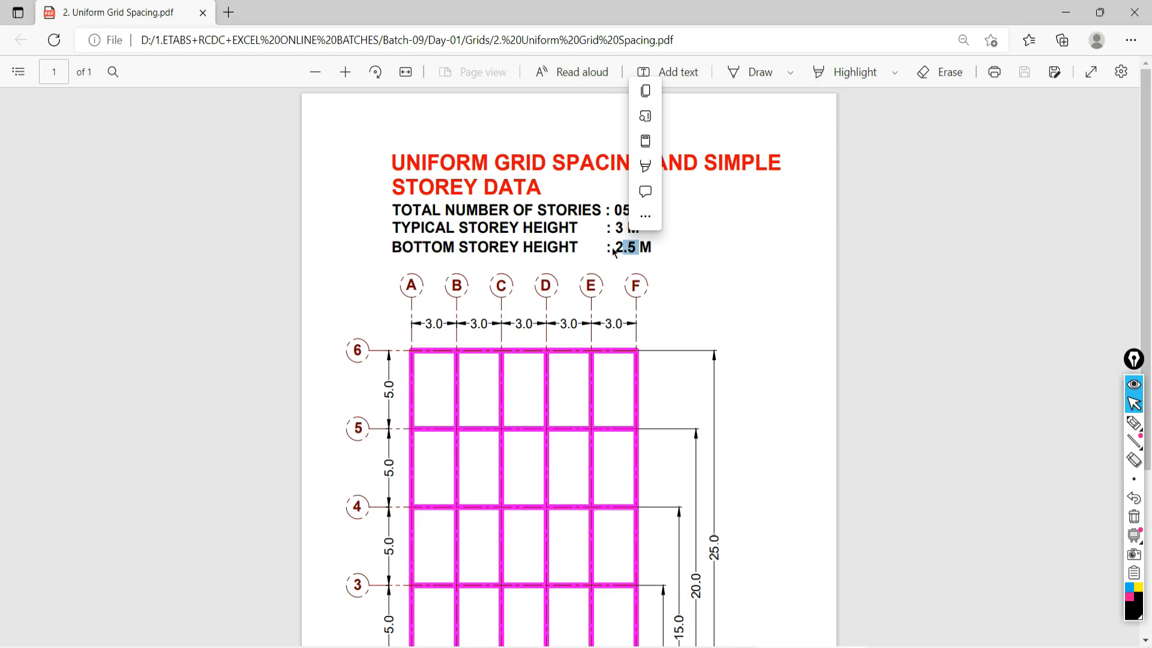
{"action": "left_click_drag", "start_coordinate": [606, 250], "coordinate": [634, 257]}
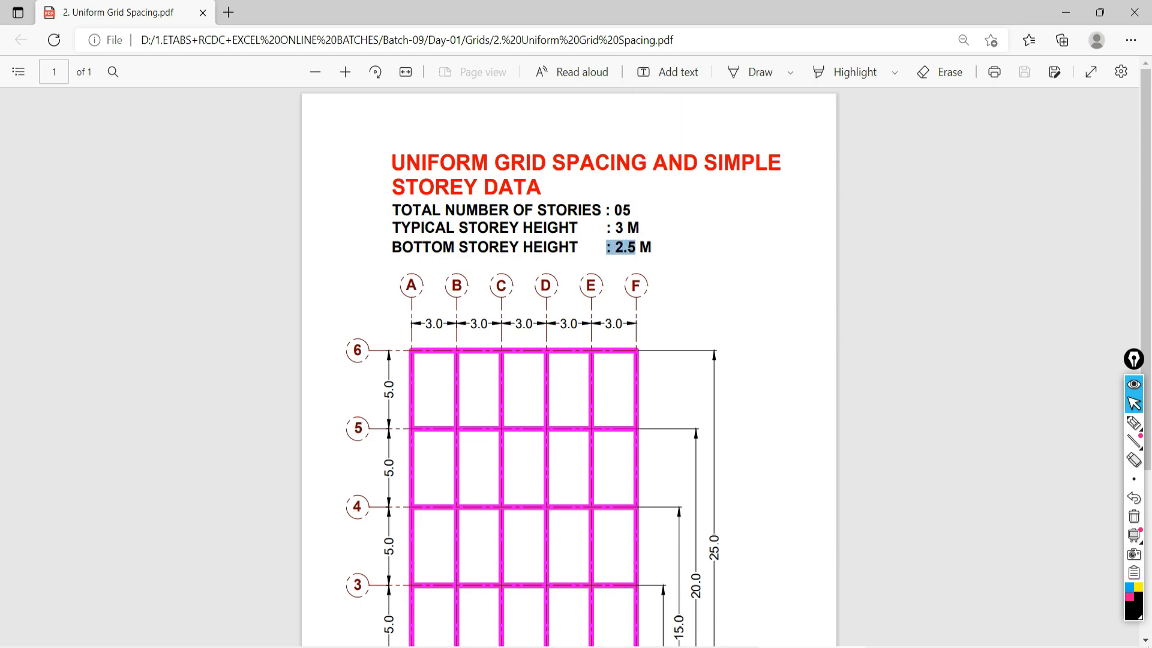
{"action": "key", "text": "alt+Tab"}
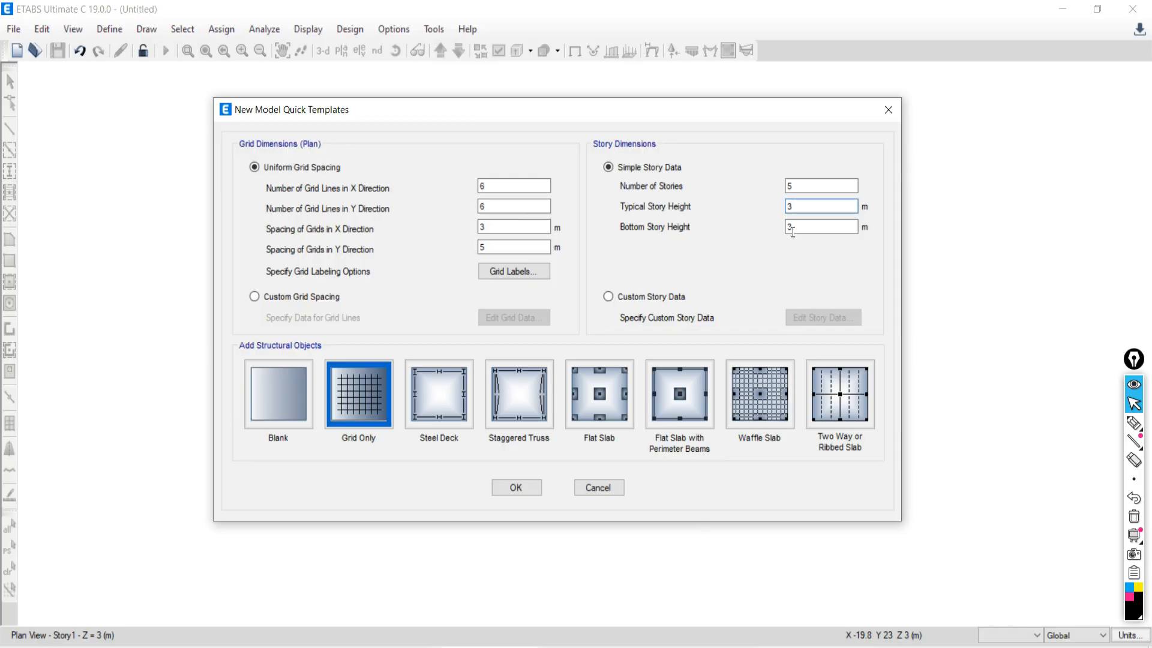
{"action": "double_click", "coordinate": [792, 228]}
Step: With the pen, sketch a vertical line crossed by five story levels beside the dialog and label the gaps 2, 3 and 2.5
{"action": "left_click", "coordinate": [1134, 423]}
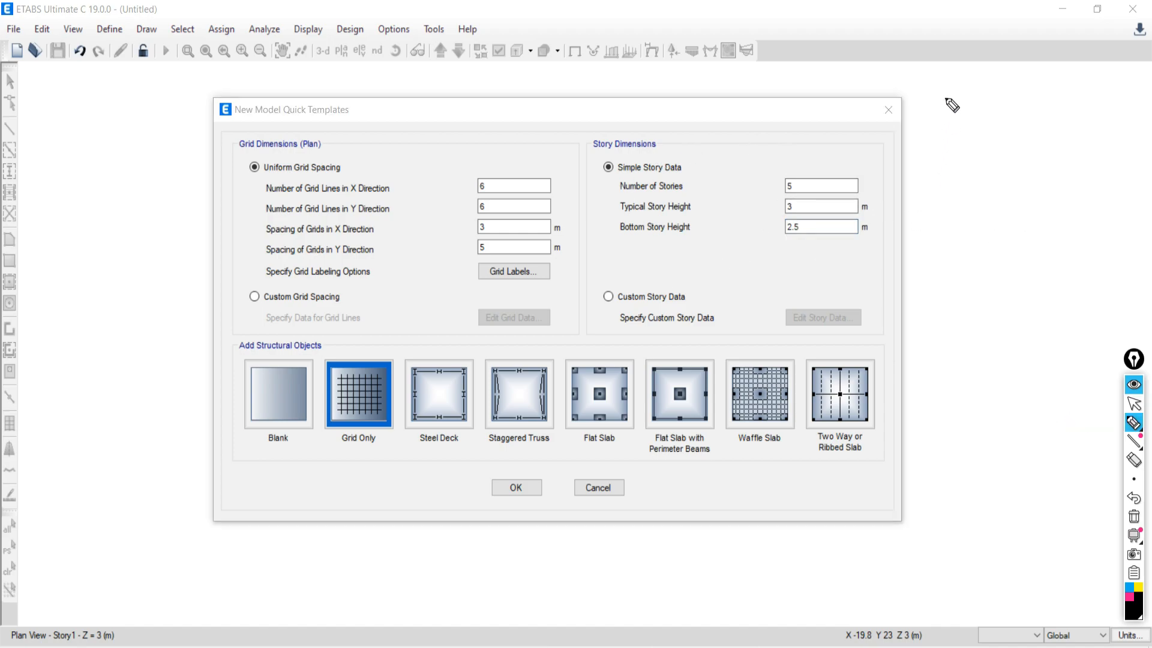
{"action": "left_click_drag", "start_coordinate": [946, 99], "coordinate": [942, 490]}
{"action": "left_click_drag", "start_coordinate": [921, 448], "coordinate": [1000, 441]}
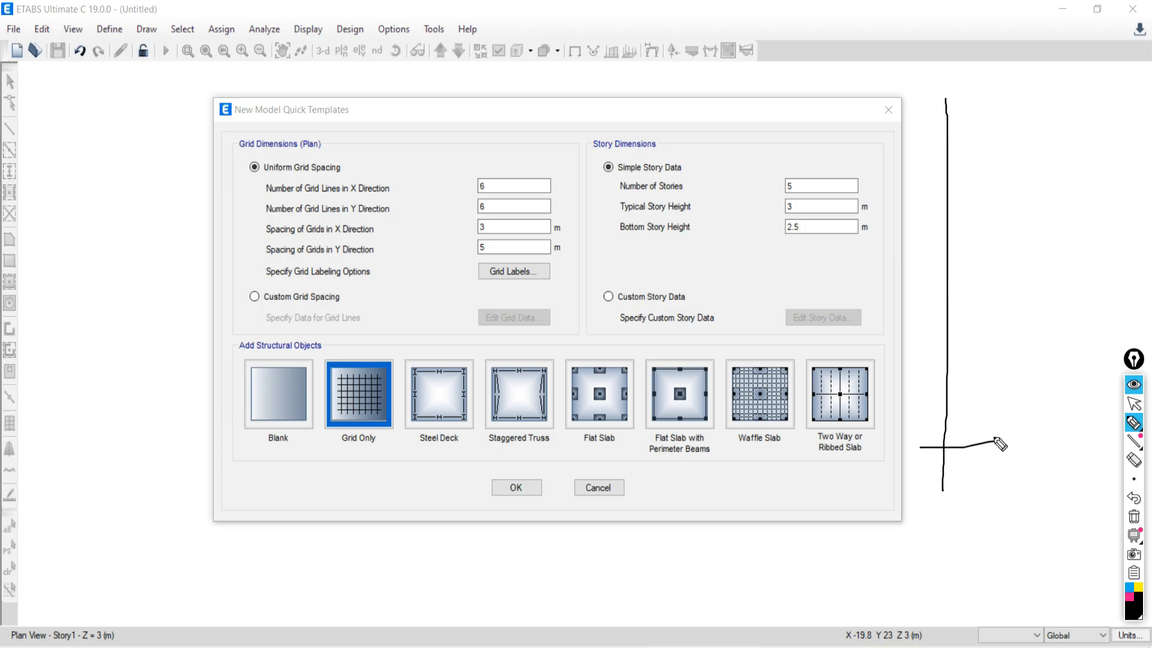
{"action": "left_click_drag", "start_coordinate": [913, 379], "coordinate": [992, 372]}
{"action": "left_click_drag", "start_coordinate": [907, 298], "coordinate": [996, 291]}
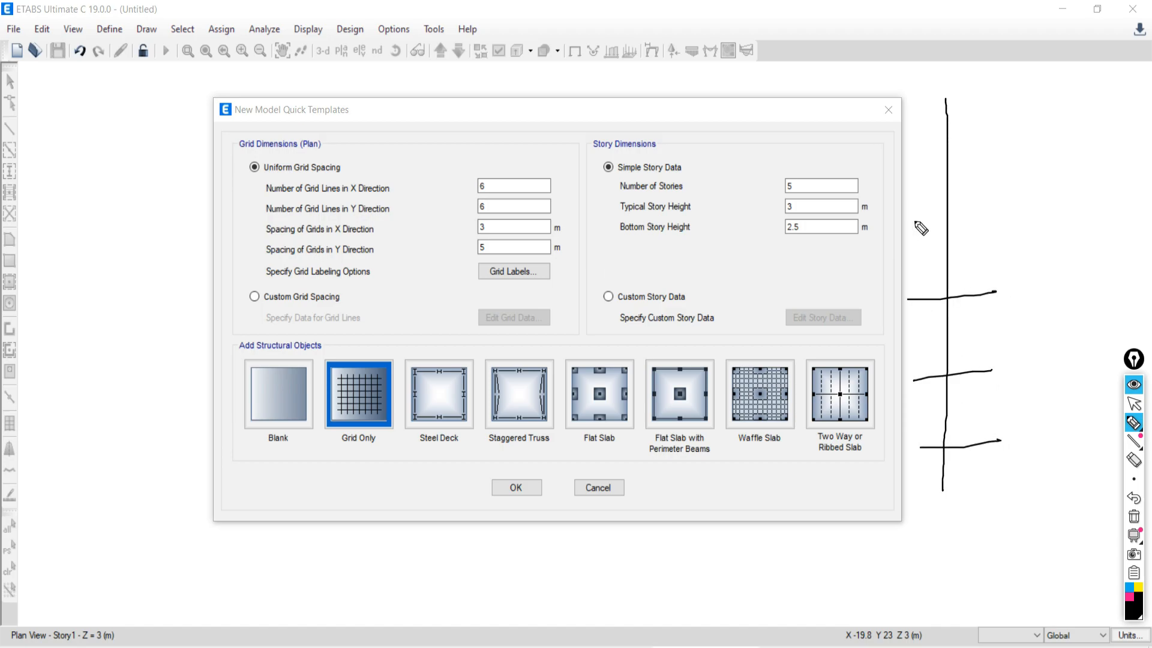
{"action": "left_click_drag", "start_coordinate": [915, 221], "coordinate": [960, 221]}
{"action": "left_click_drag", "start_coordinate": [901, 180], "coordinate": [991, 176]}
{"action": "left_click_drag", "start_coordinate": [979, 394], "coordinate": [1008, 430]}
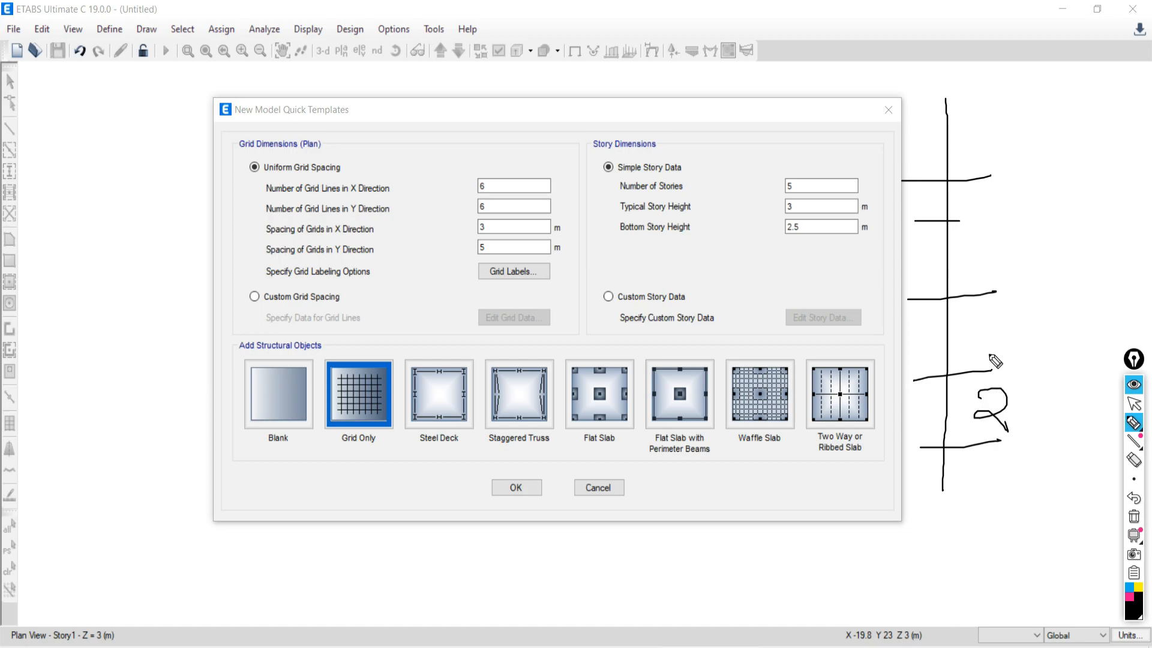
{"action": "mouse_move", "coordinate": [984, 322]}
{"action": "left_mouse_down"}
{"action": "mouse_move", "coordinate": [996, 330]}
{"action": "mouse_move", "coordinate": [982, 340]}
{"action": "left_mouse_up"}
{"action": "left_click_drag", "start_coordinate": [967, 241], "coordinate": [980, 266]}
{"action": "left_click", "coordinate": [995, 253]}
{"action": "mouse_move", "coordinate": [1004, 224]}
{"action": "left_mouse_down"}
{"action": "mouse_move", "coordinate": [1002, 252]}
{"action": "mouse_move", "coordinate": [1020, 221]}
{"action": "left_mouse_up"}
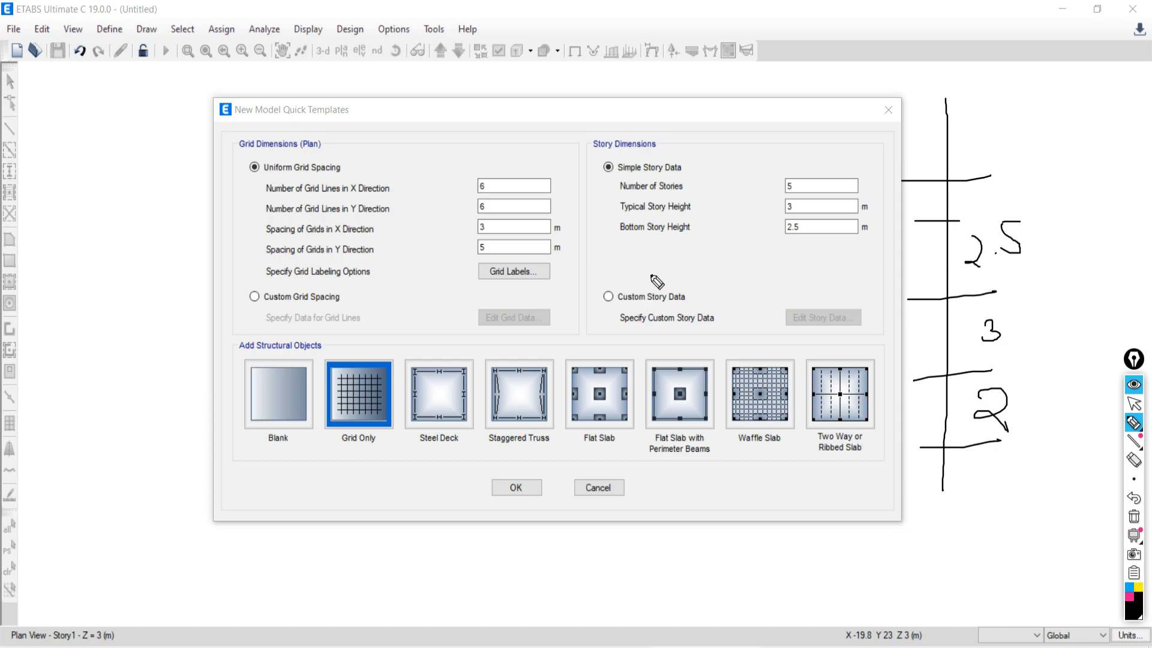
Step: Circle the Custom Story Data option with the pen, clear all pen marks and return to the normal pointer
{"action": "mouse_move", "coordinate": [658, 276]}
{"action": "left_mouse_down"}
{"action": "mouse_move", "coordinate": [591, 307]}
{"action": "mouse_move", "coordinate": [666, 270]}
{"action": "mouse_move", "coordinate": [623, 273]}
{"action": "left_mouse_up"}
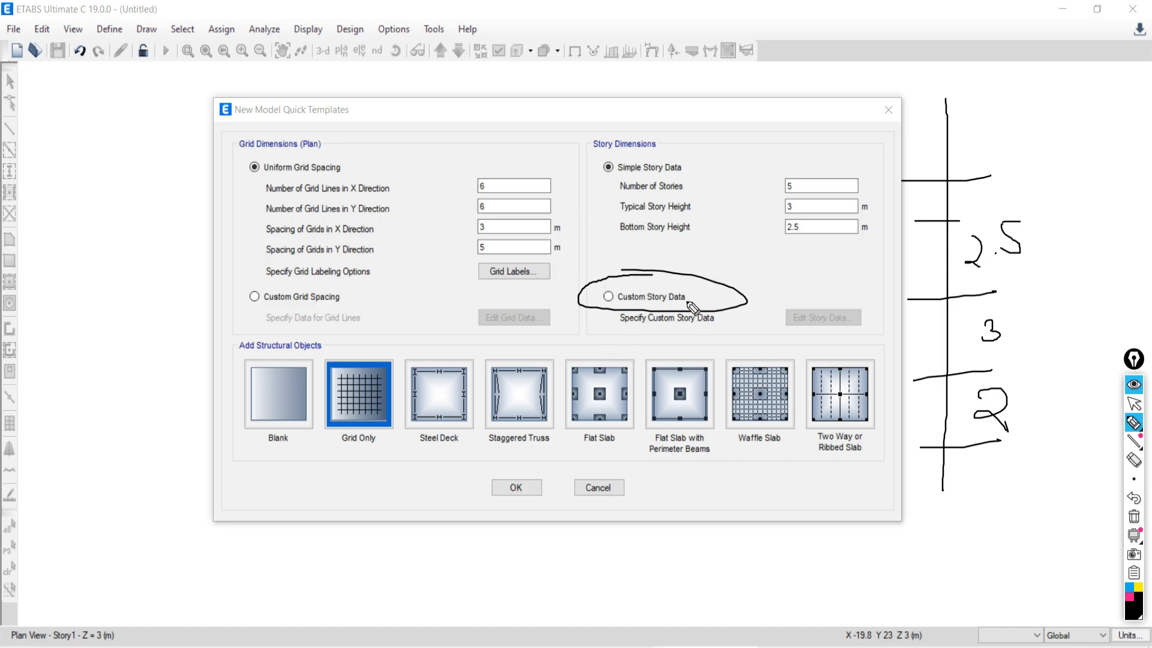
{"action": "mouse_move", "coordinate": [1139, 543]}
{"action": "left_click", "coordinate": [1134, 517]}
{"action": "left_click", "coordinate": [1135, 405]}
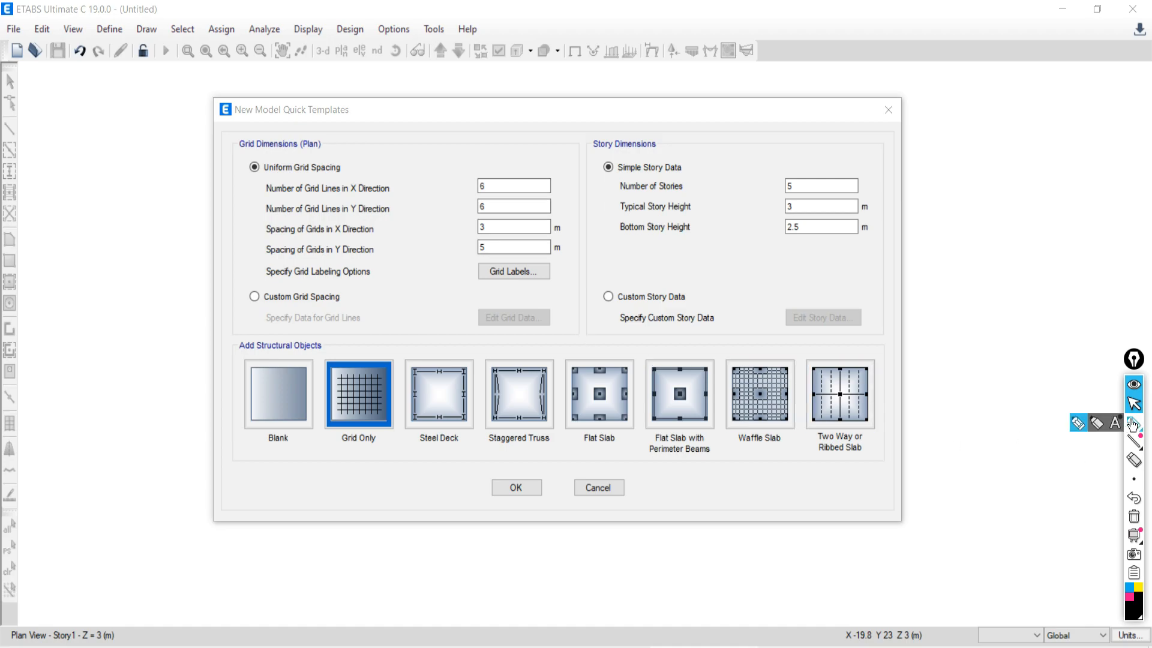
Step: Sketch four horizontal lines crossed by a vertical one, circle the grid dimensions, and clear the pen marks
{"action": "left_click", "coordinate": [1133, 425]}
{"action": "left_click_drag", "start_coordinate": [1049, 167], "coordinate": [697, 163]}
{"action": "left_click_drag", "start_coordinate": [1062, 212], "coordinate": [577, 209]}
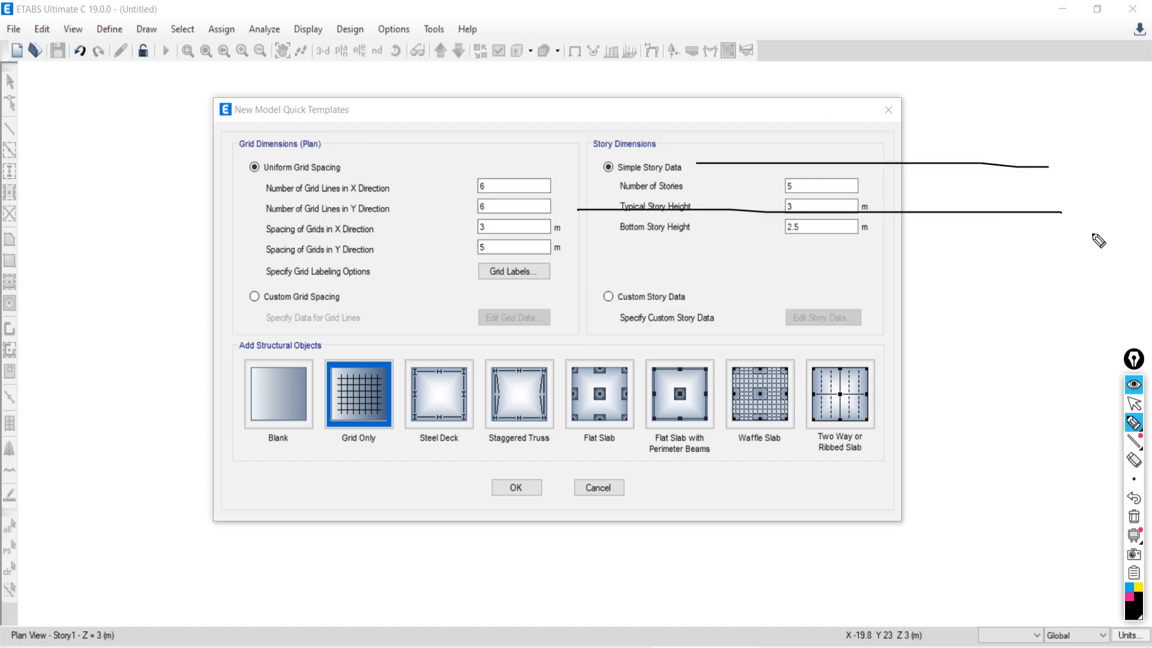
{"action": "left_click_drag", "start_coordinate": [1068, 273], "coordinate": [660, 276]}
{"action": "left_click_drag", "start_coordinate": [1069, 339], "coordinate": [658, 357]}
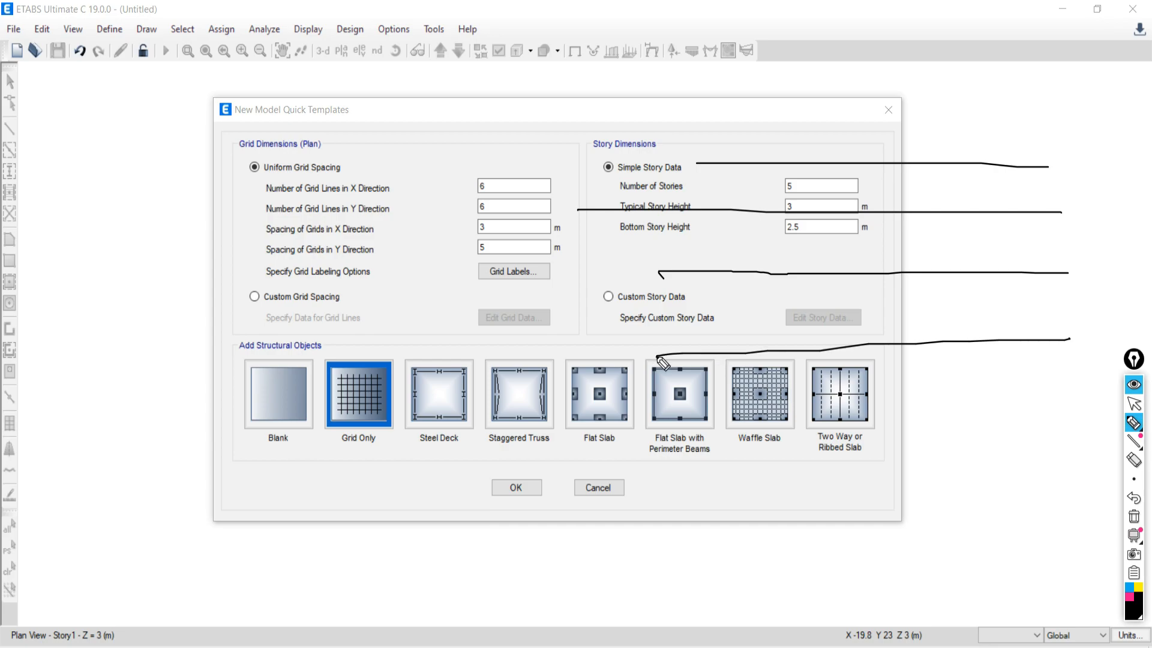
{"action": "left_click_drag", "start_coordinate": [761, 102], "coordinate": [780, 462]}
{"action": "mouse_move", "coordinate": [469, 163]}
{"action": "left_mouse_down"}
{"action": "mouse_move", "coordinate": [243, 195]}
{"action": "mouse_move", "coordinate": [555, 297]}
{"action": "mouse_move", "coordinate": [469, 136]}
{"action": "left_mouse_up"}
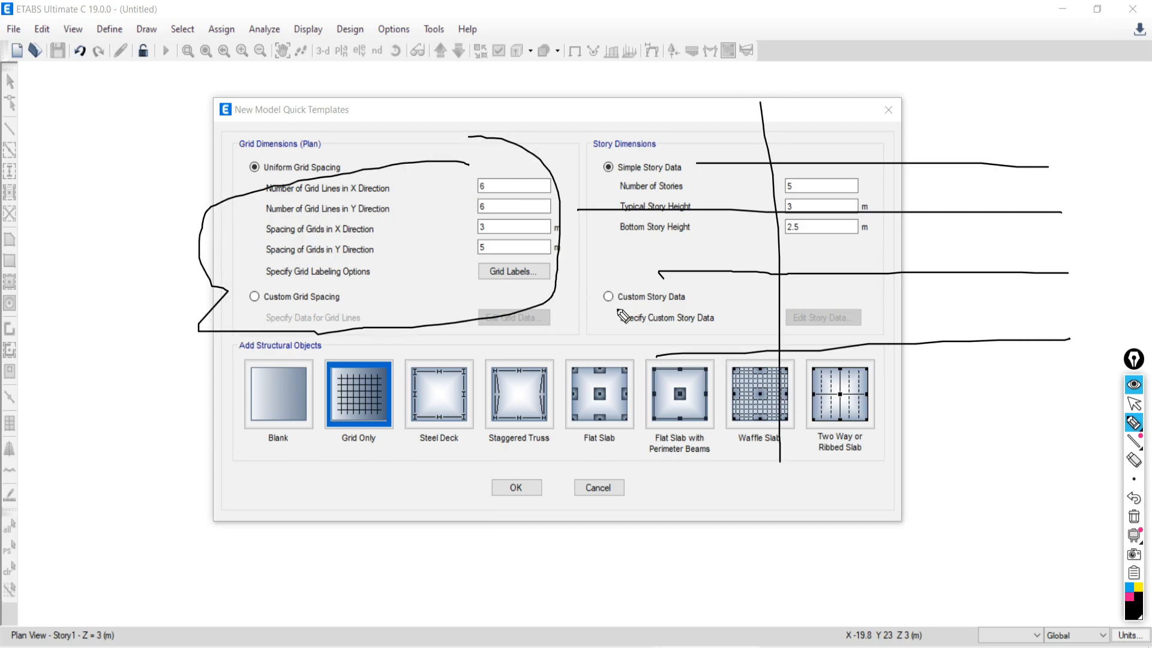
{"action": "left_click", "coordinate": [1134, 516]}
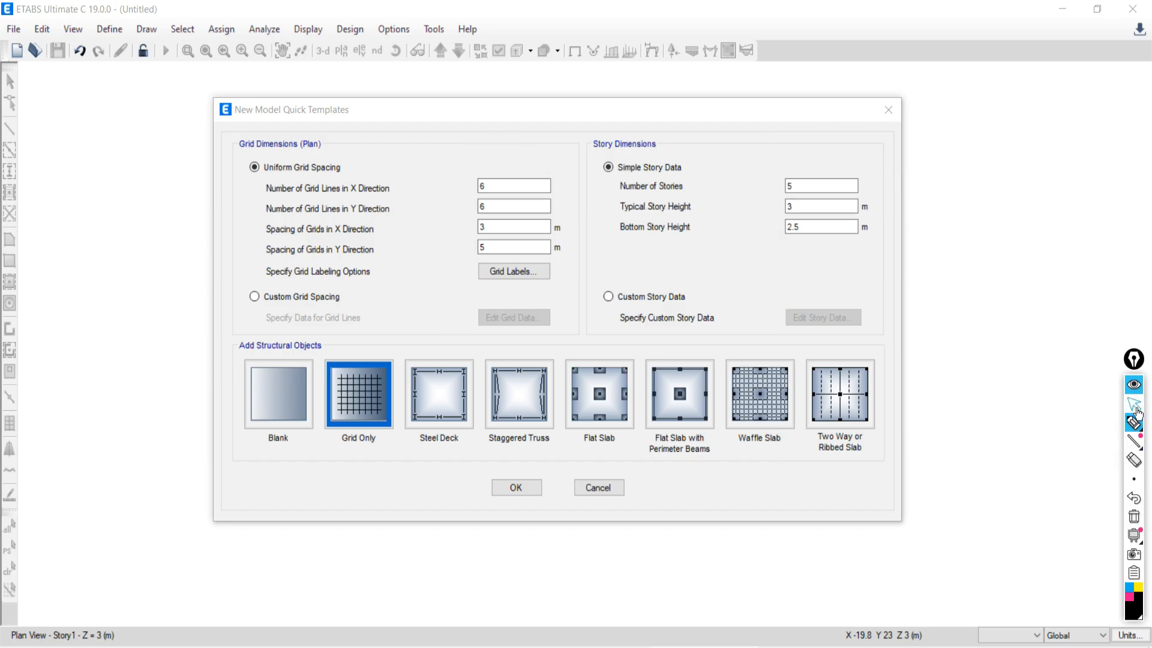
{"action": "left_click", "coordinate": [1136, 408]}
Step: Create the model from the Grid Only template and widen the plan view beside the 3-D view
{"action": "left_click", "coordinate": [361, 400]}
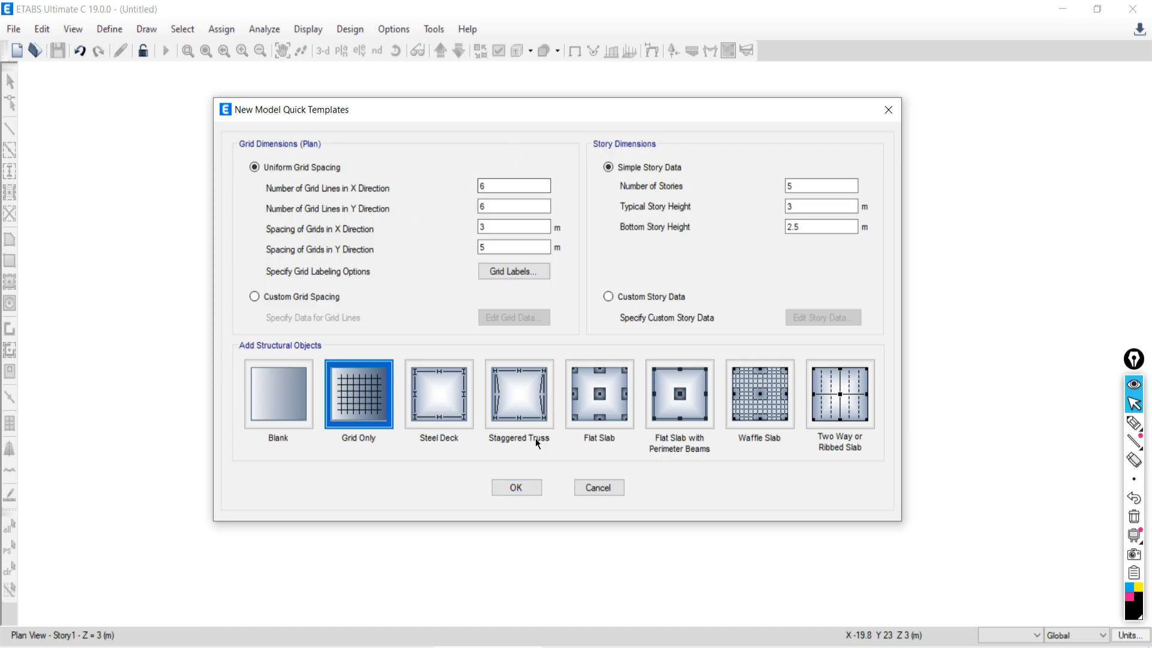
{"action": "left_click", "coordinate": [515, 488]}
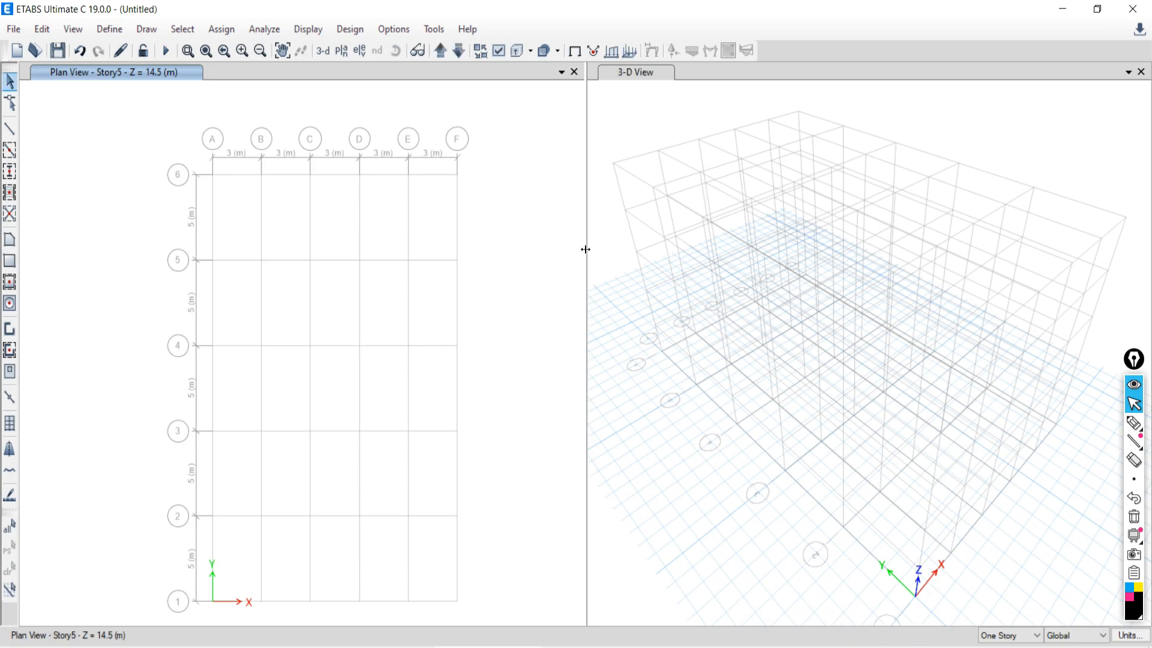
{"action": "left_click_drag", "start_coordinate": [585, 249], "coordinate": [780, 232]}
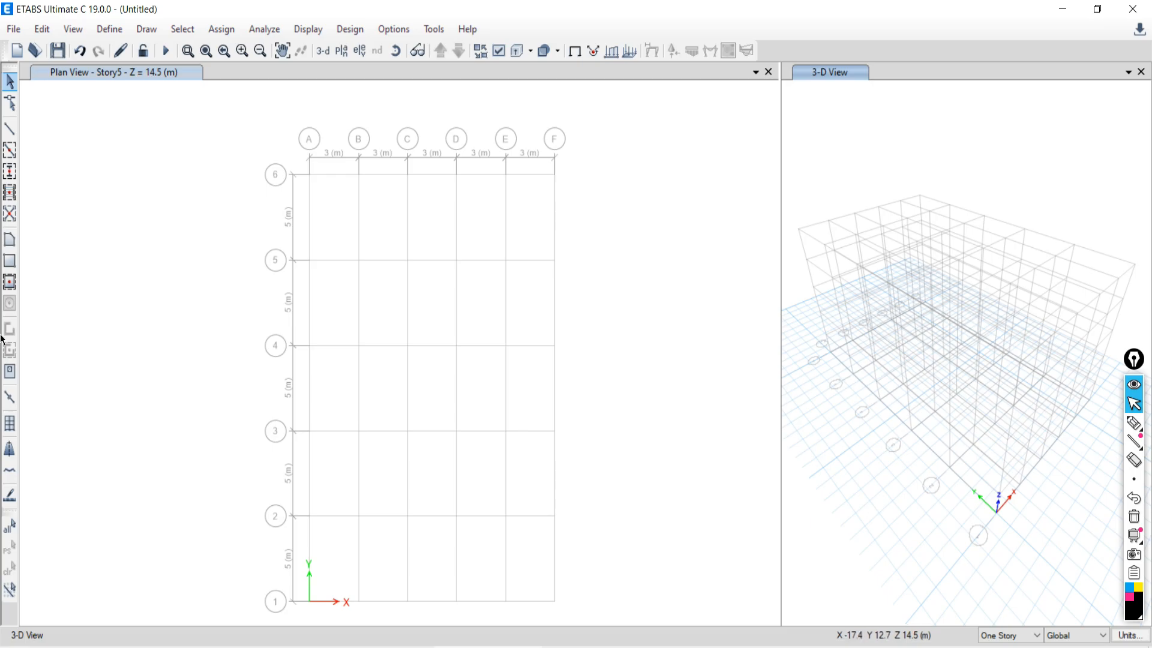
Step: Open grid system G1 for modification and darken its grid color to a gray of RGB 74, 74, 74
{"action": "left_click", "coordinate": [39, 32]}
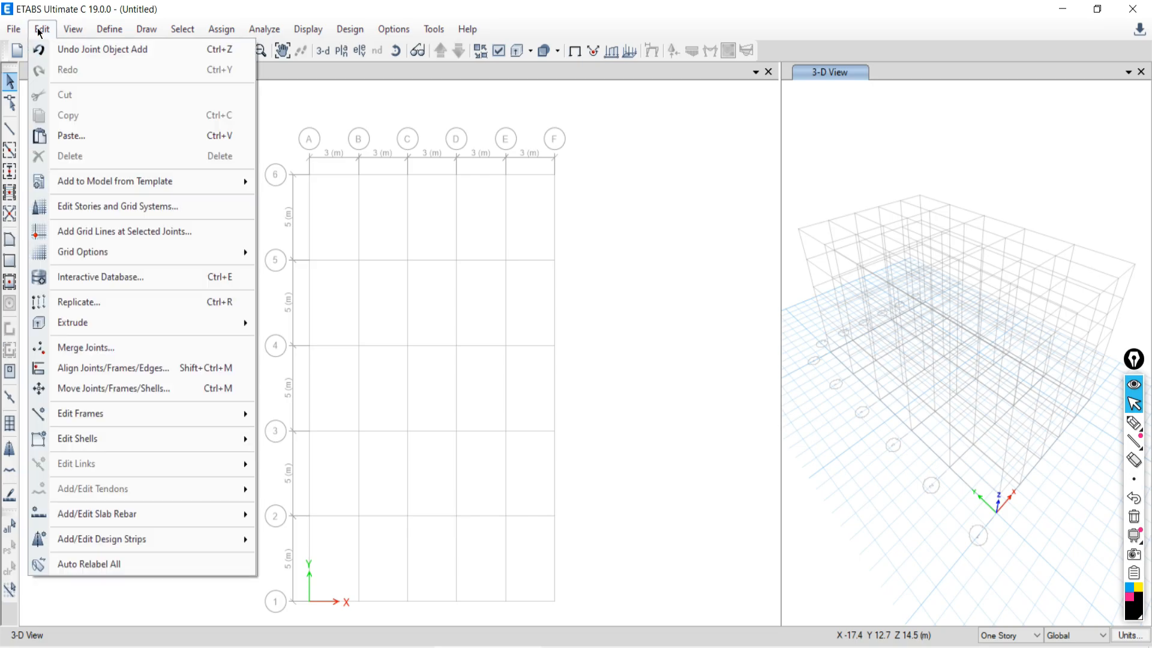
{"action": "left_click", "coordinate": [82, 211]}
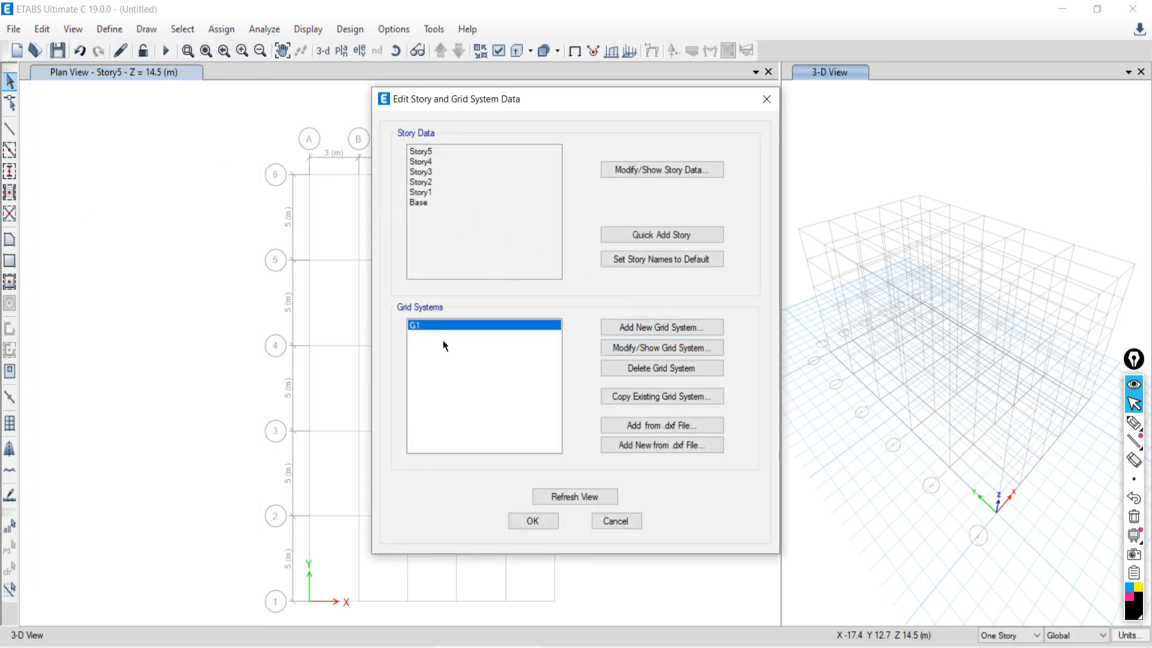
{"action": "left_click", "coordinate": [639, 348]}
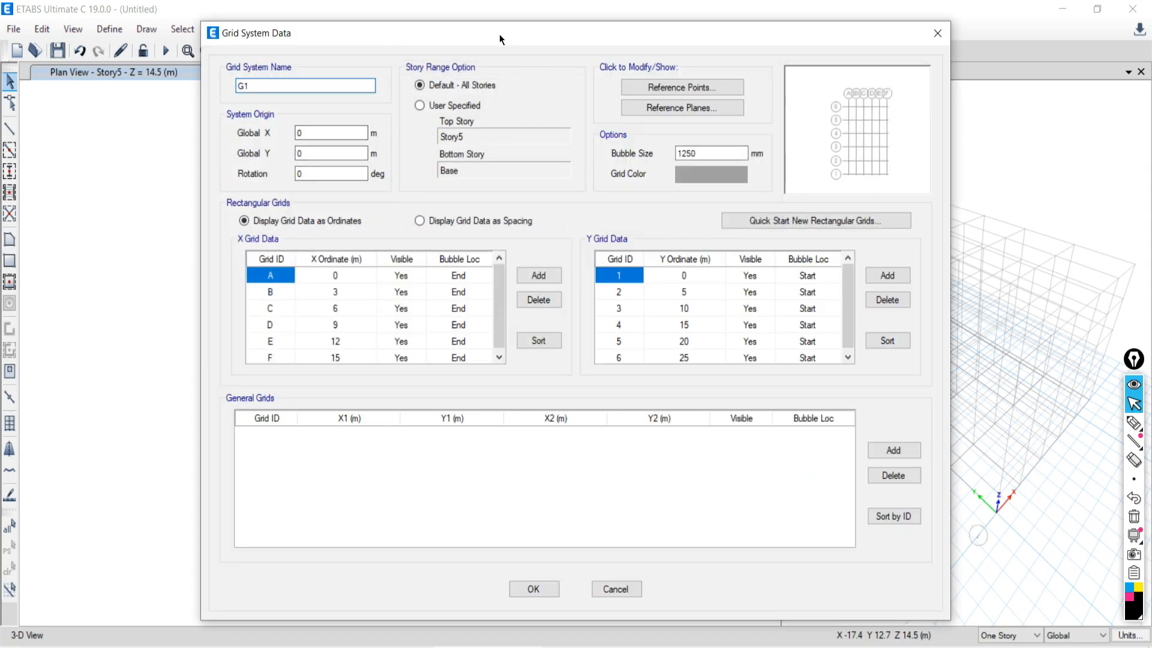
{"action": "left_click_drag", "start_coordinate": [499, 34], "coordinate": [490, 48]}
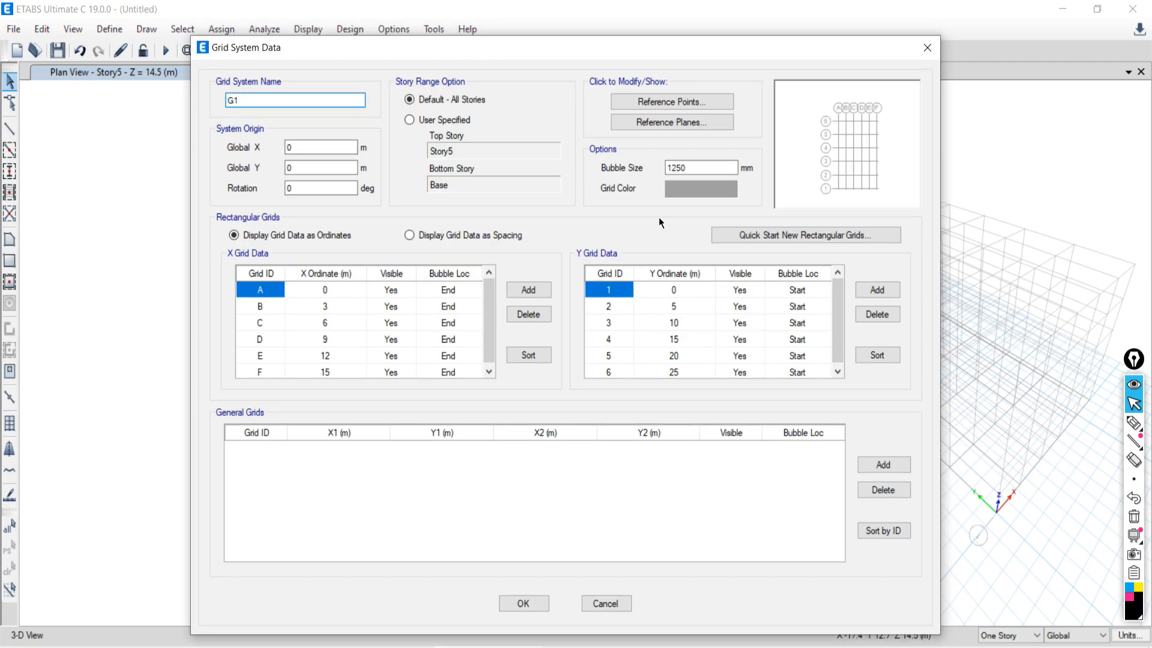
{"action": "left_click", "coordinate": [677, 188]}
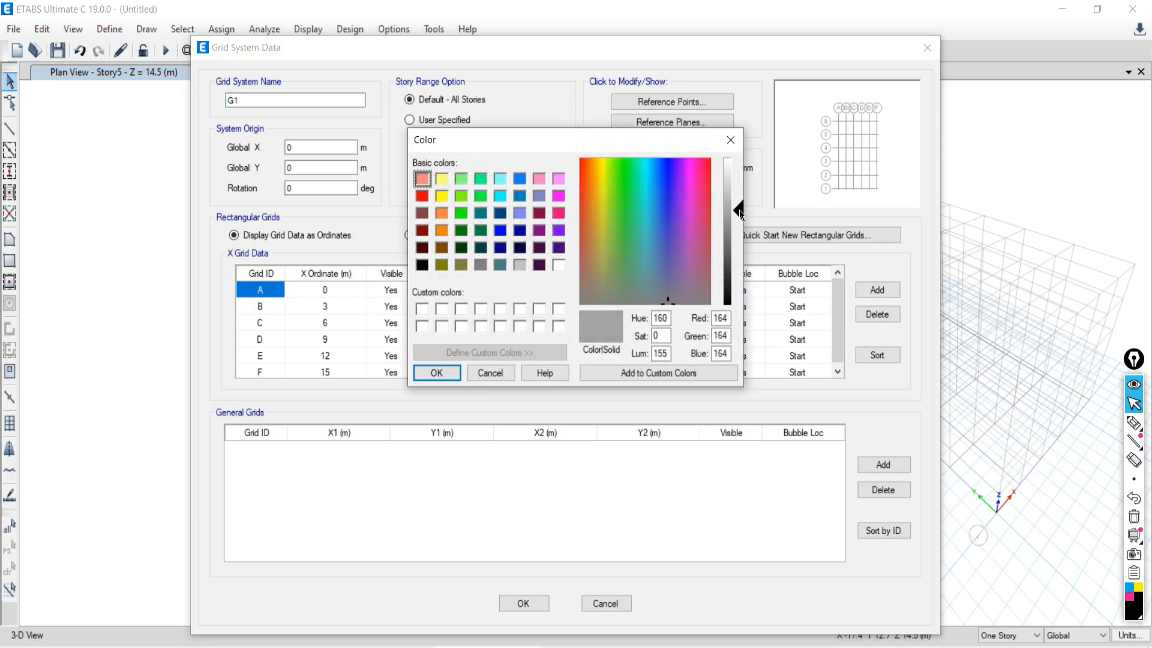
{"action": "left_click_drag", "start_coordinate": [741, 214], "coordinate": [738, 262]}
{"action": "left_click", "coordinate": [437, 374]}
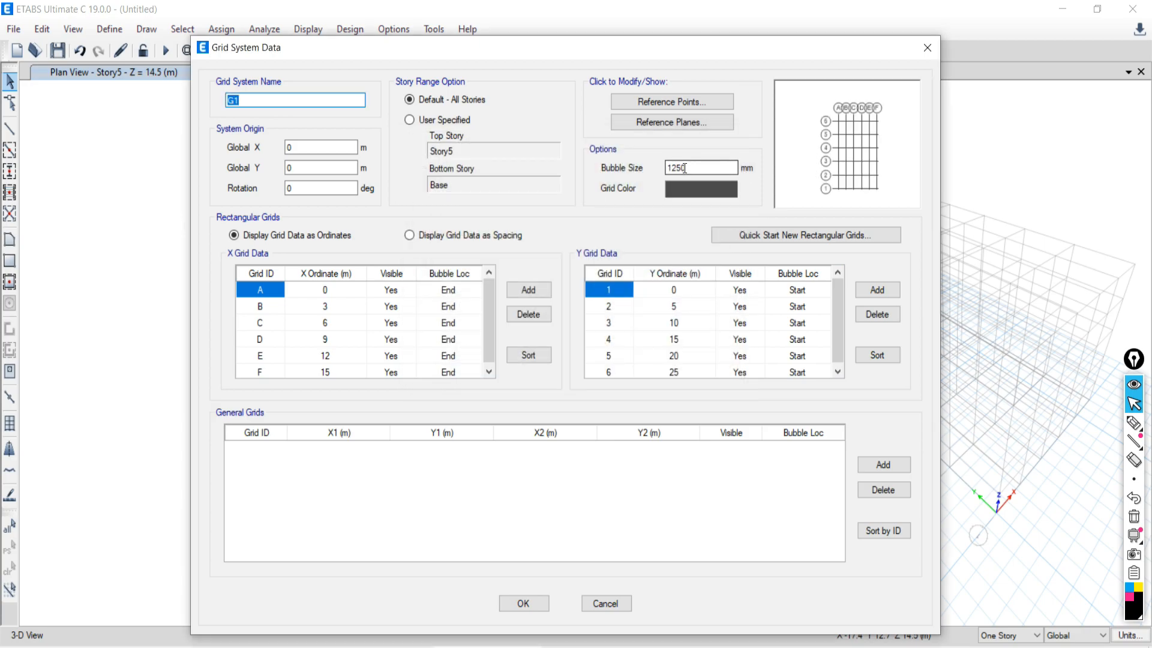
Step: Set the grid bubble size to 1000 mm, accept the grid system changes and check the grid in the plan view
{"action": "left_click_drag", "start_coordinate": [685, 169], "coordinate": [661, 164]}
{"action": "left_click_drag", "start_coordinate": [710, 44], "coordinate": [1151, 60]}
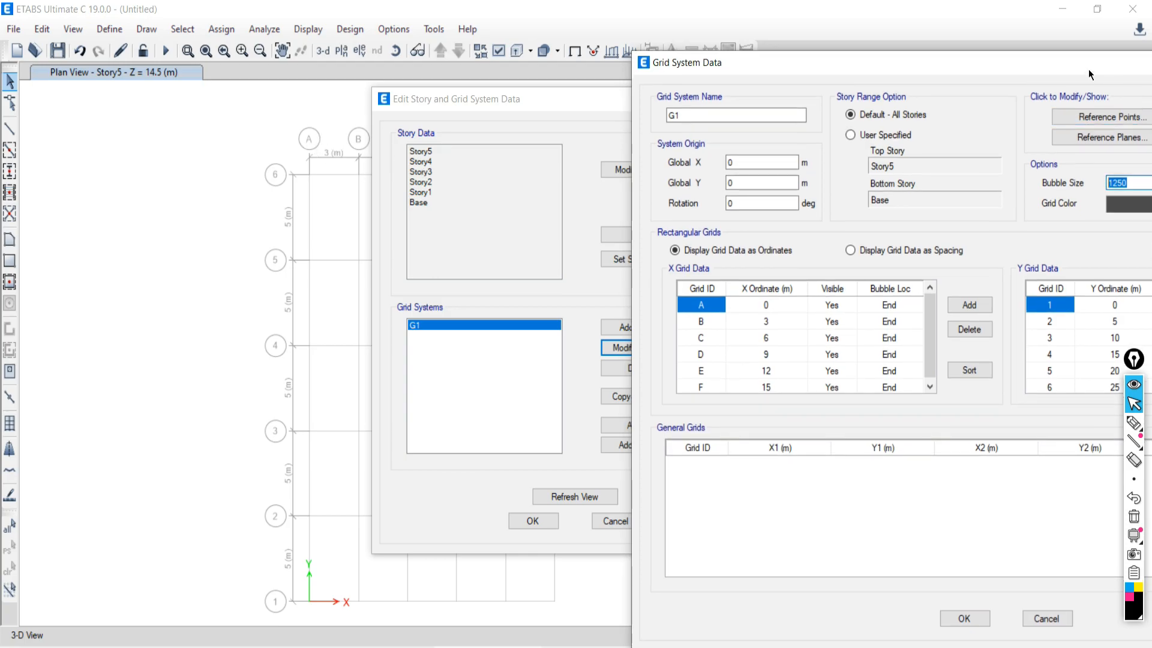
{"action": "left_click_drag", "start_coordinate": [1049, 63], "coordinate": [846, 82]}
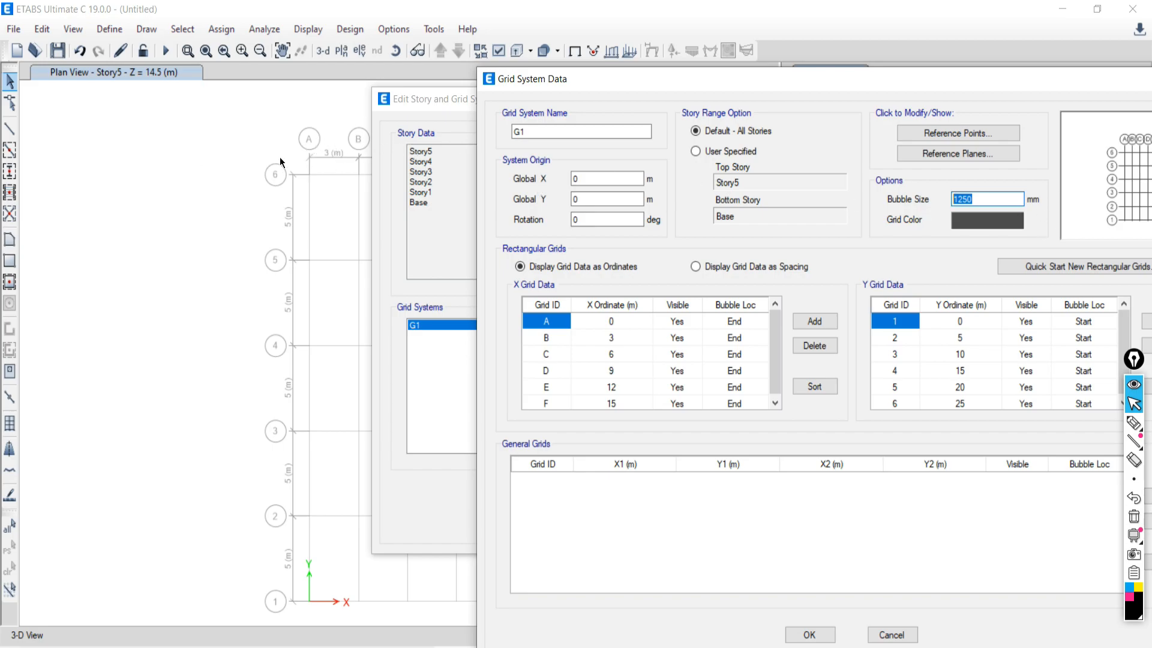
{"action": "left_click_drag", "start_coordinate": [977, 195], "coordinate": [922, 213]}
{"action": "type", "text": "1"}
{"action": "left_click_drag", "start_coordinate": [938, 85], "coordinate": [599, 96]}
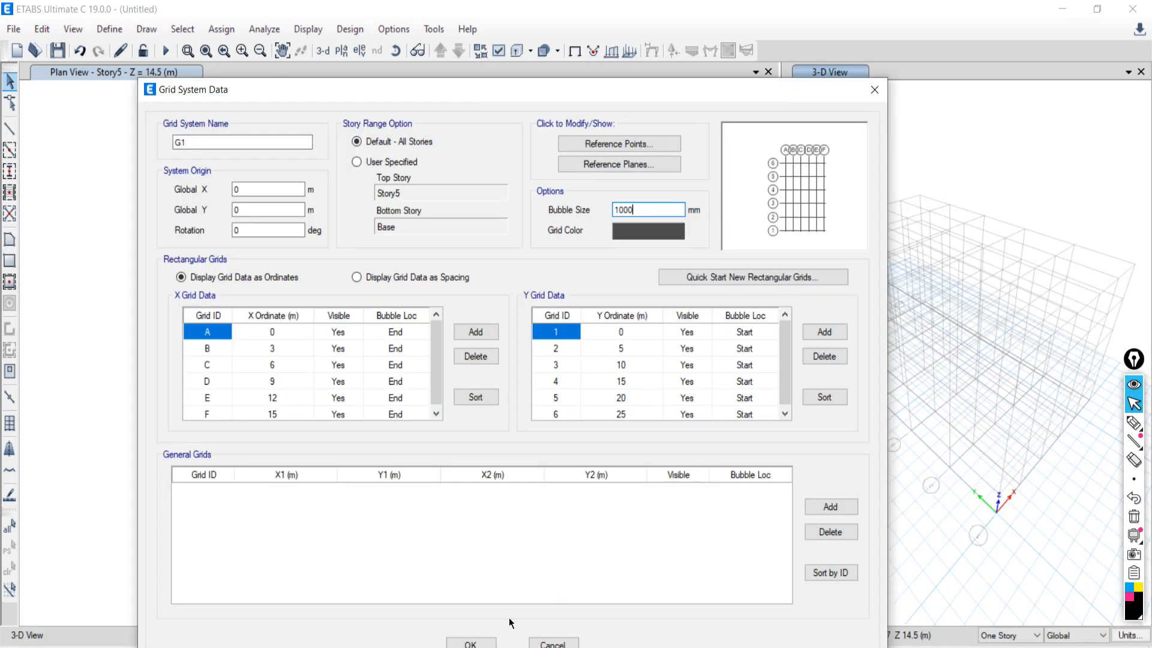
{"action": "left_click", "coordinate": [480, 642]}
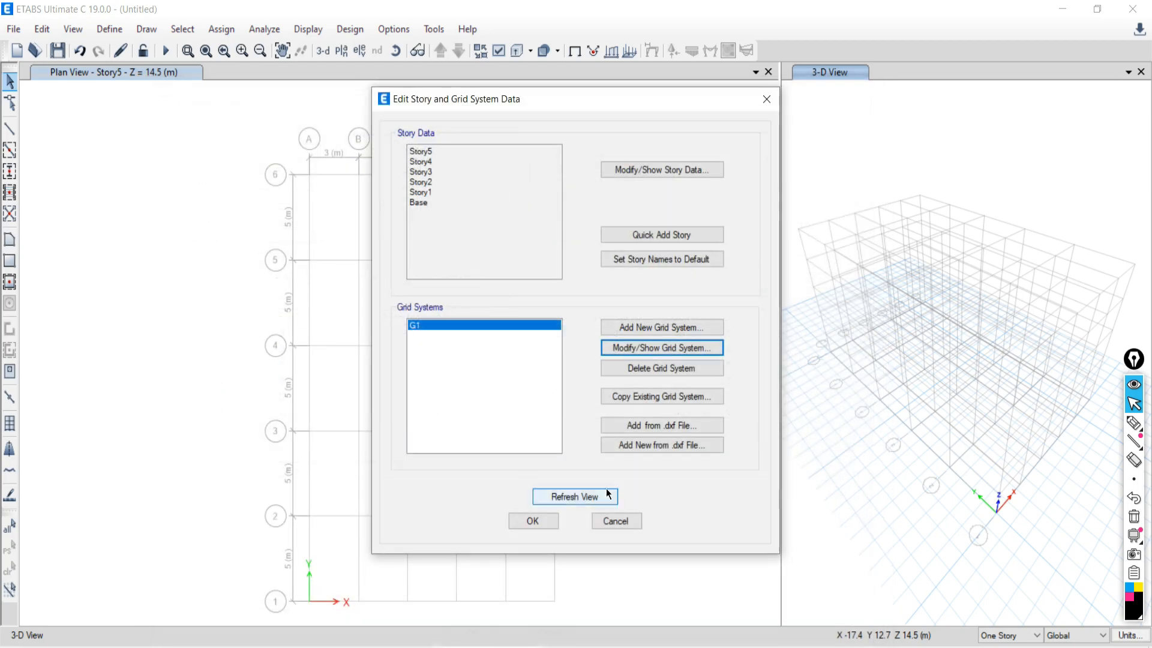
{"action": "left_click", "coordinate": [532, 521]}
{"action": "scroll", "coordinate": [537, 364], "scroll_direction": "down", "scroll_amount": 3}
{"action": "scroll", "coordinate": [520, 398], "scroll_direction": "up", "scroll_amount": 3}
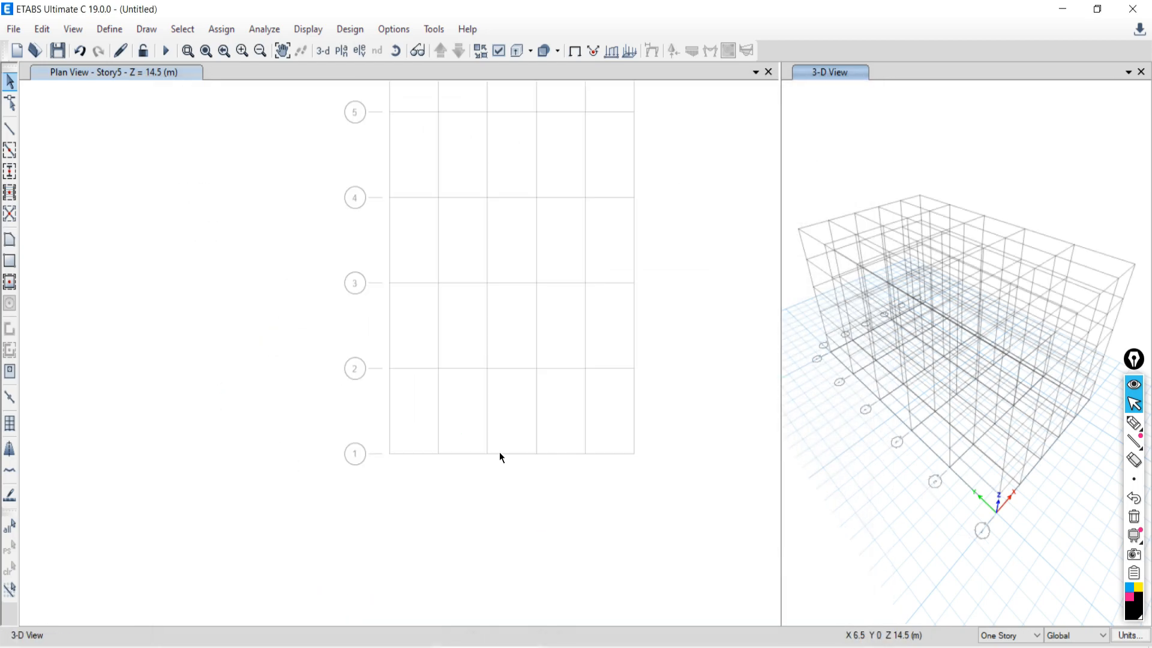
{"action": "scroll", "coordinate": [501, 458], "scroll_direction": "down", "scroll_amount": 4}
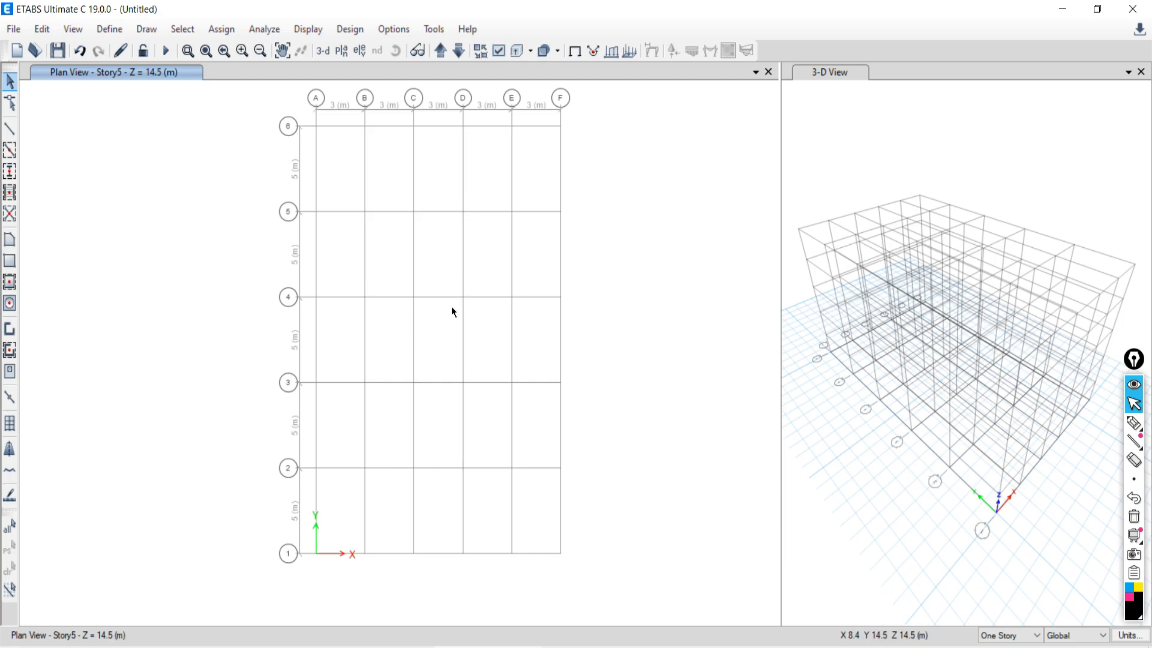
Step: Change the grid color of grid system G1 to red, RGB 255, 0, 0, and accept the grid system changes
{"action": "left_click", "coordinate": [42, 28]}
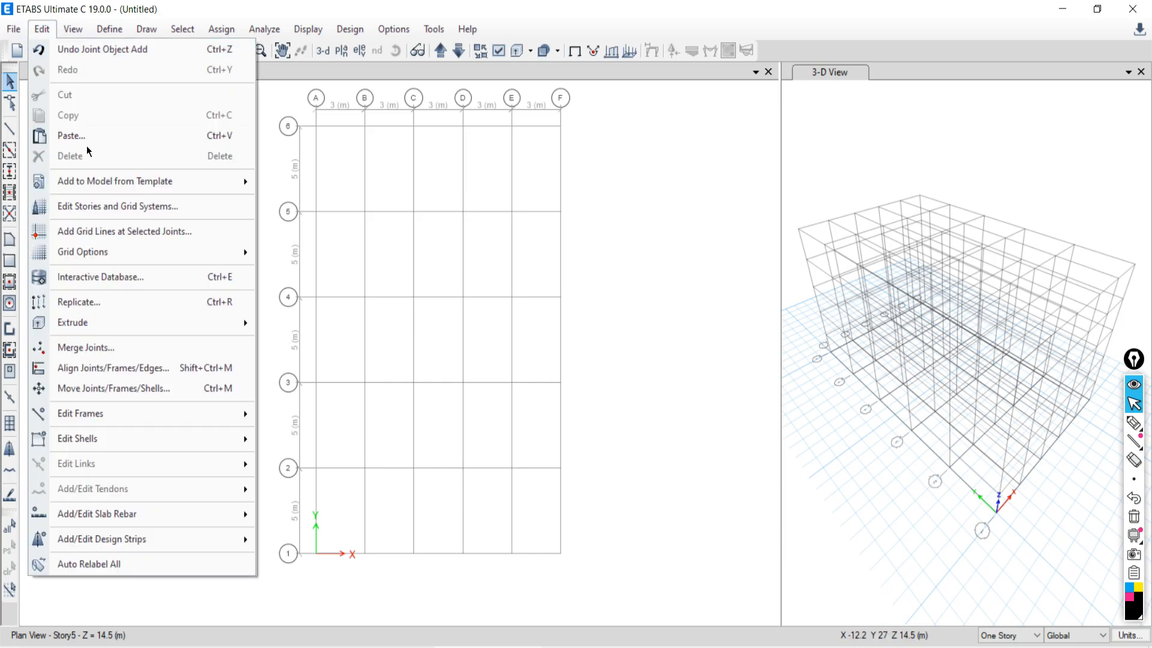
{"action": "left_click", "coordinate": [84, 206]}
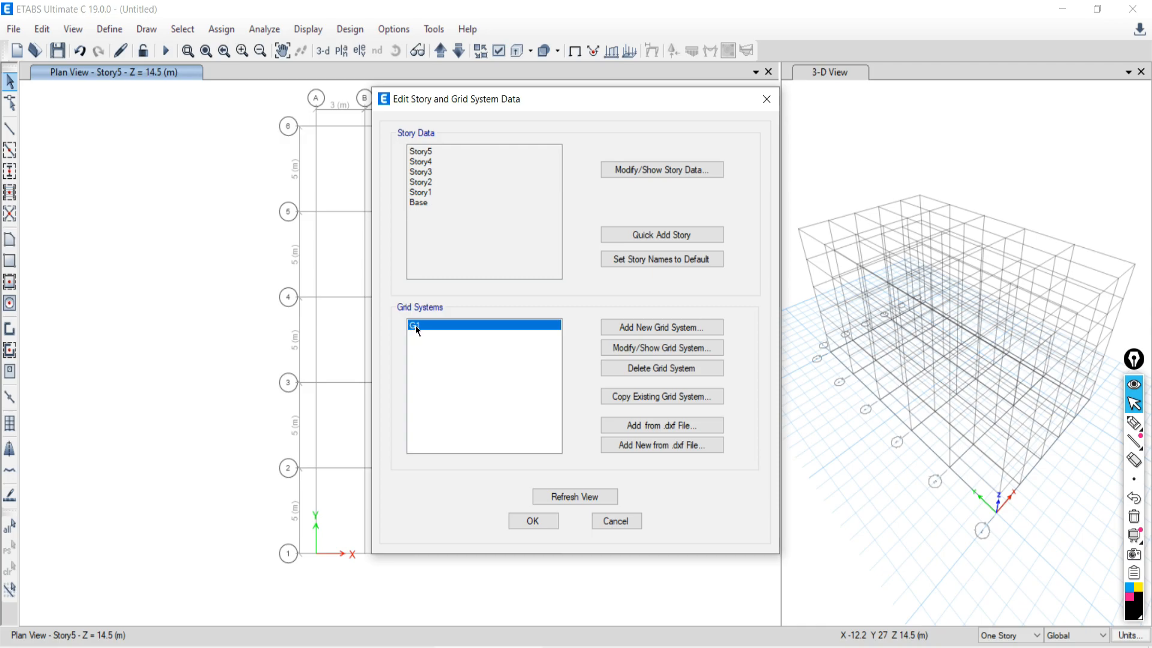
{"action": "left_click", "coordinate": [620, 347]}
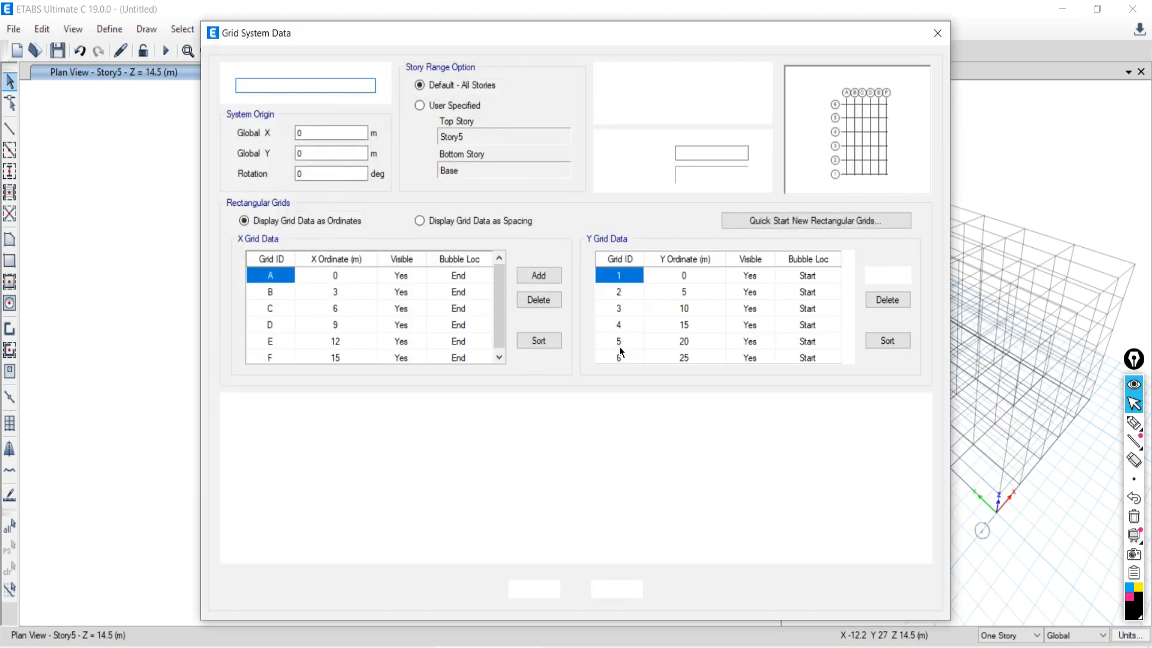
{"action": "left_click", "coordinate": [702, 175]}
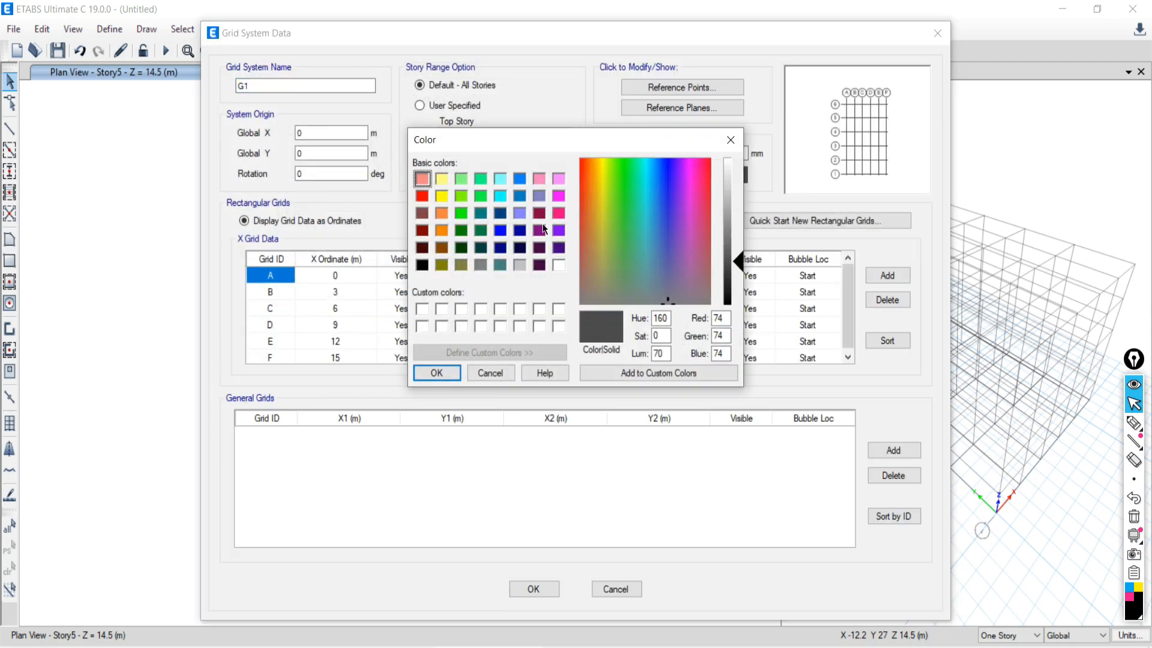
{"action": "left_click", "coordinate": [422, 197]}
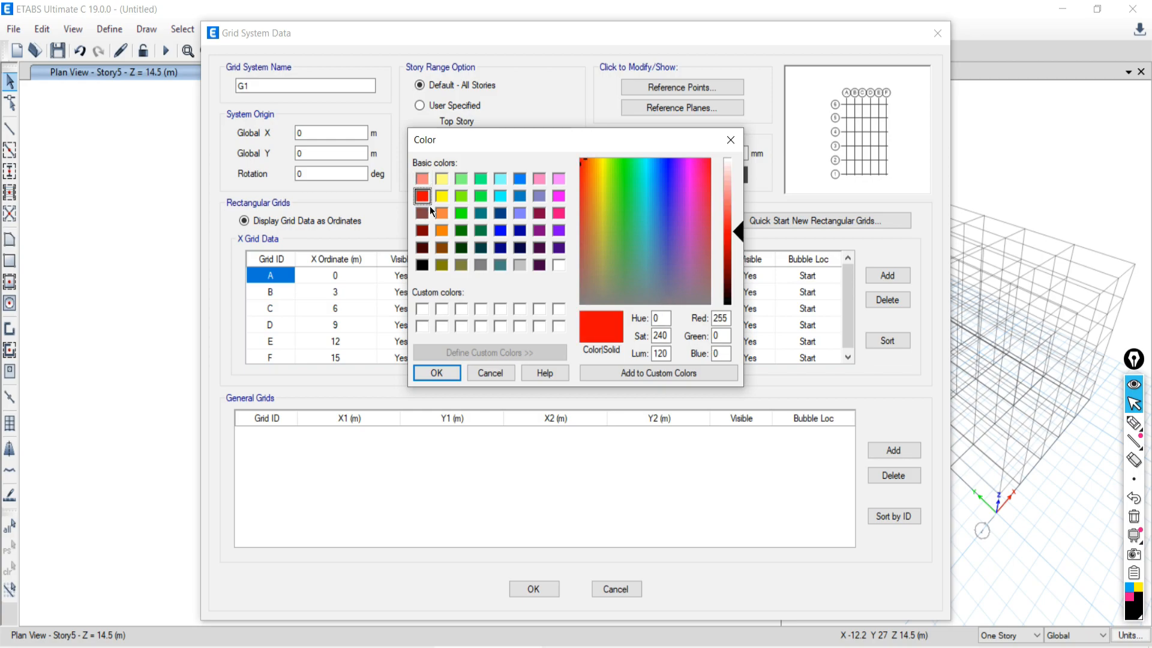
{"action": "left_click", "coordinate": [444, 372]}
{"action": "left_click", "coordinate": [533, 589]}
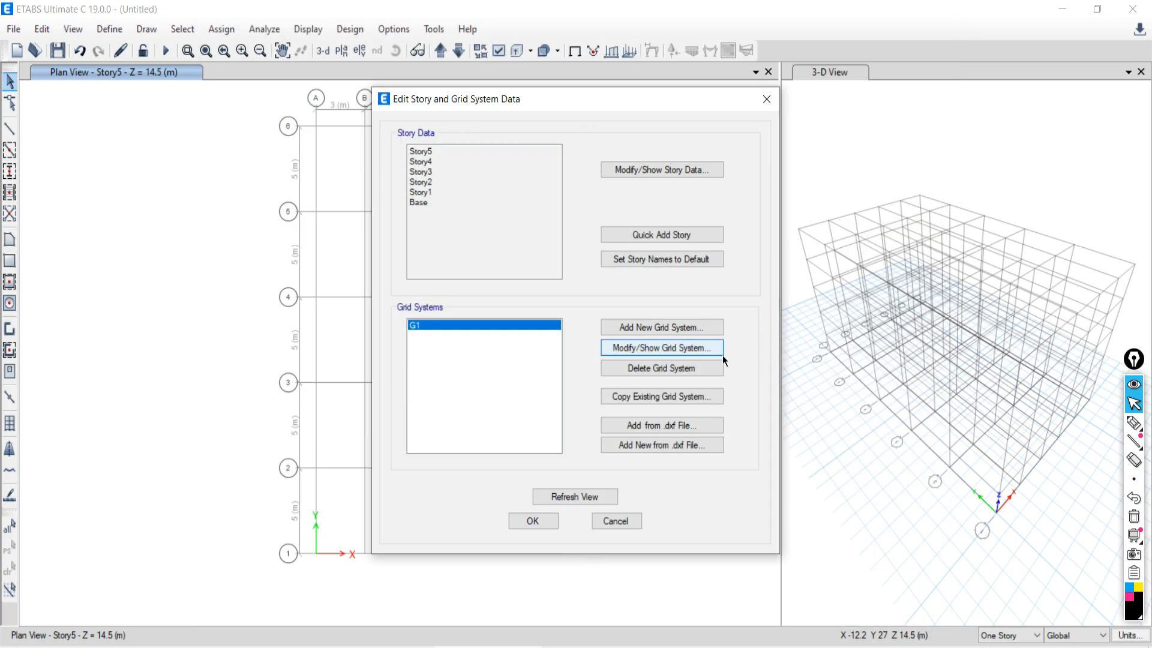
{"action": "left_click", "coordinate": [543, 519]}
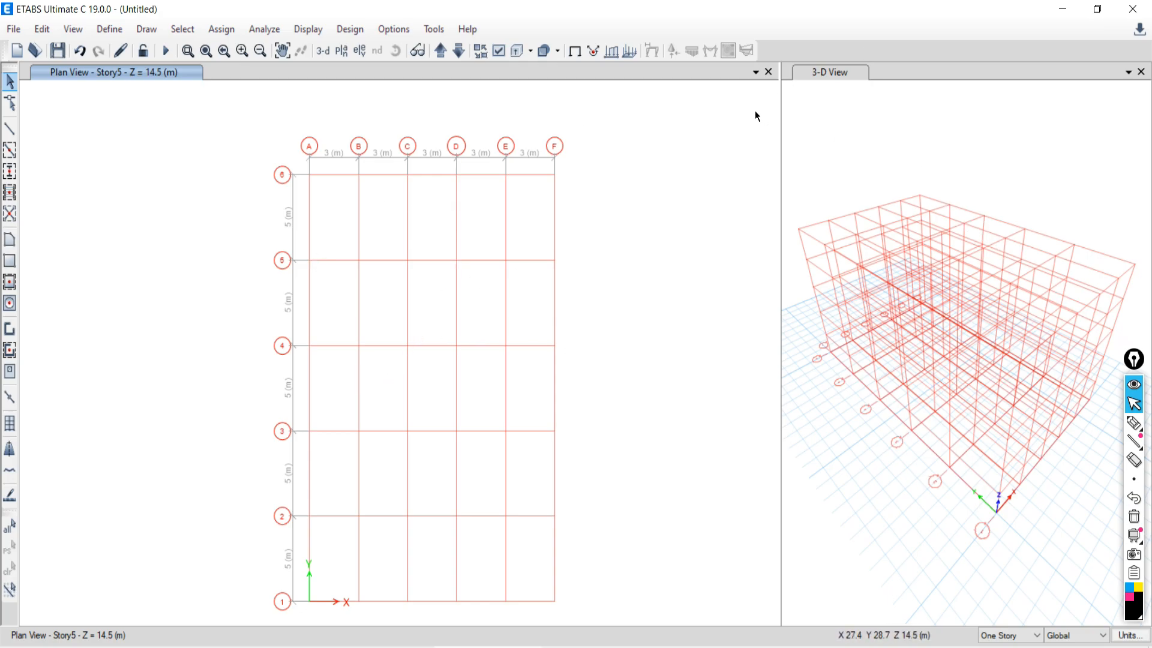
Step: Close the Story5 plan view and add a new window beside the 3-D view
{"action": "left_click", "coordinate": [767, 71]}
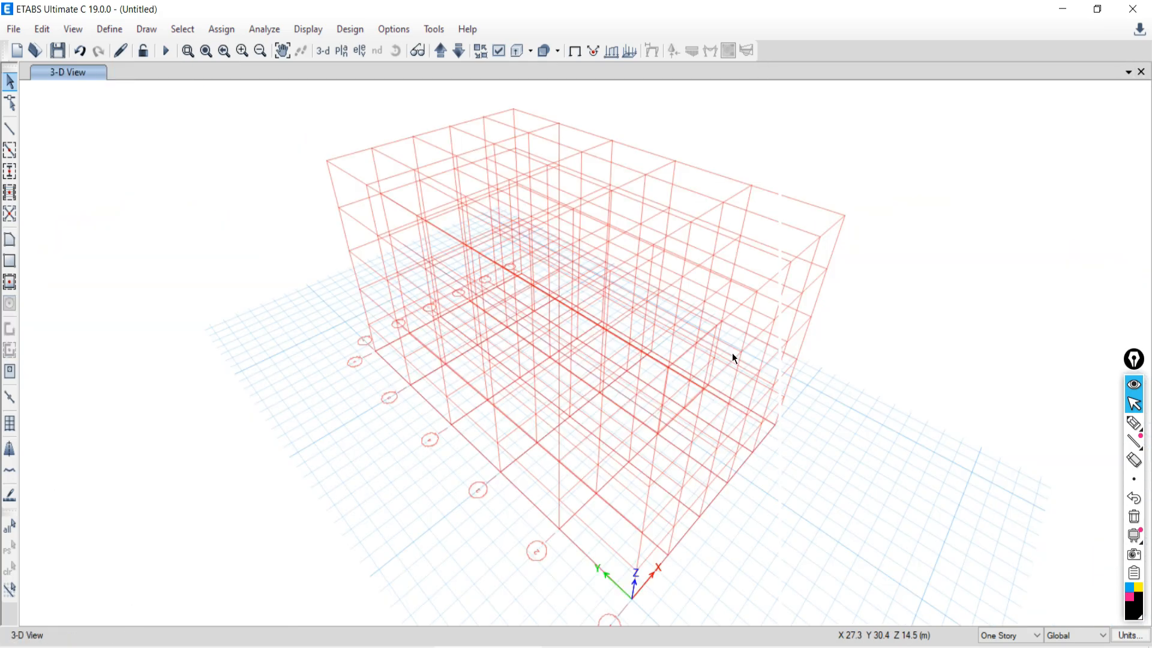
{"action": "left_click", "coordinate": [1128, 72]}
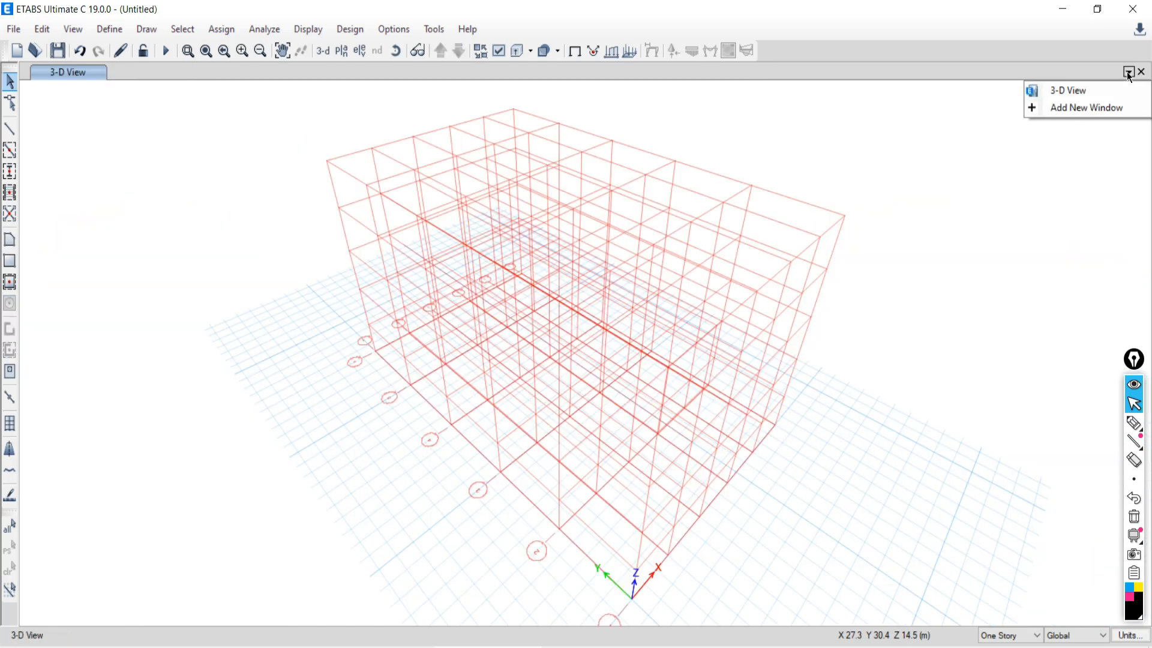
{"action": "left_click", "coordinate": [1048, 111]}
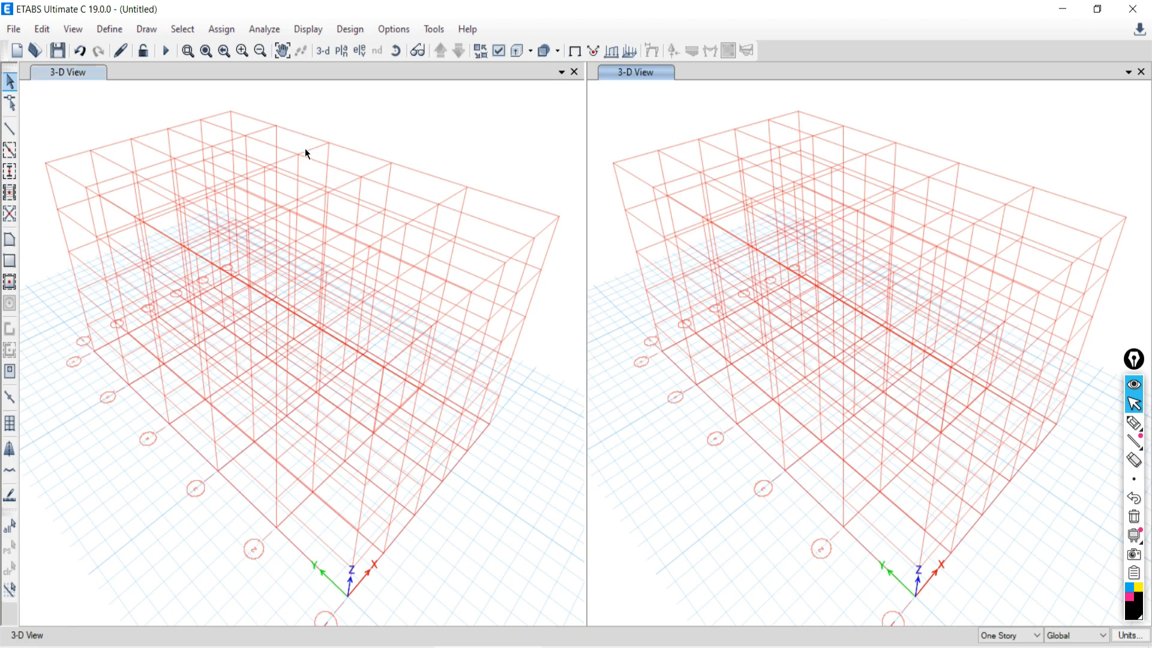
Step: Switch the first of the two 3-D views to the default plan view of Story1
{"action": "left_click", "coordinate": [305, 148]}
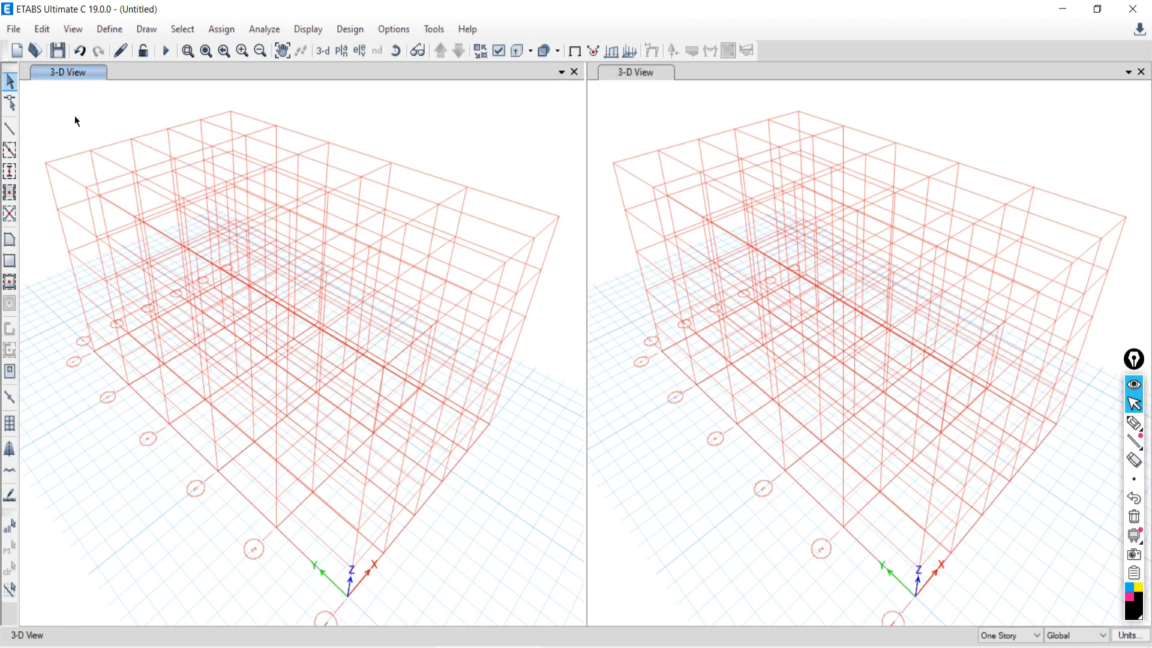
{"action": "left_click", "coordinate": [336, 53]}
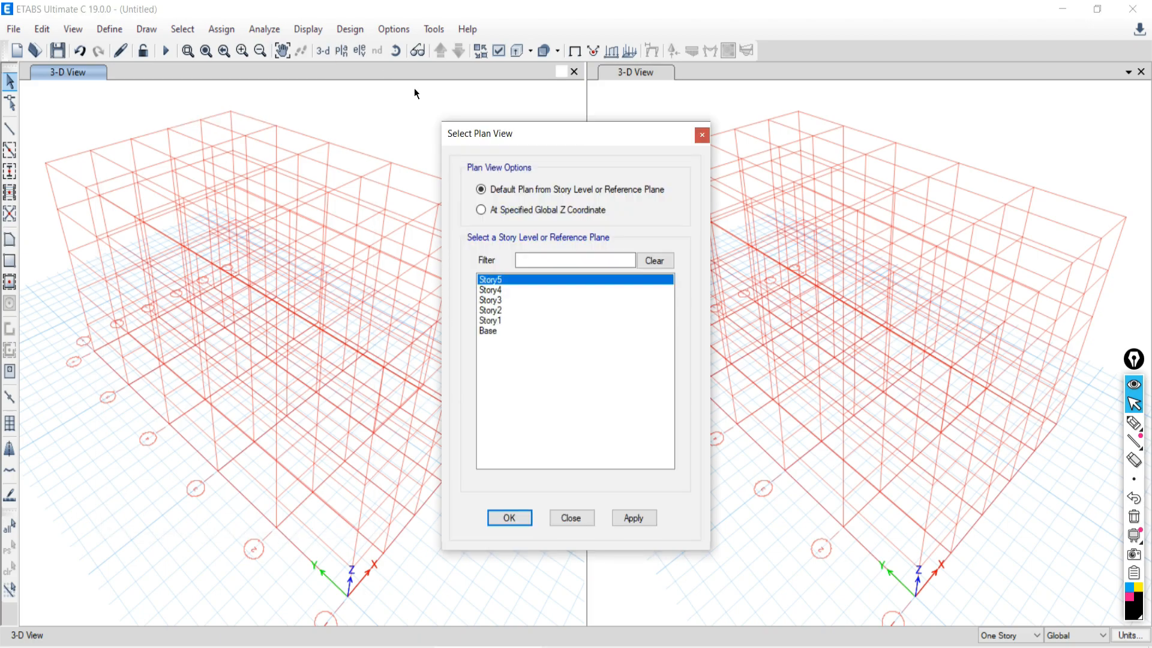
{"action": "left_click", "coordinate": [489, 321]}
{"action": "left_click", "coordinate": [627, 520]}
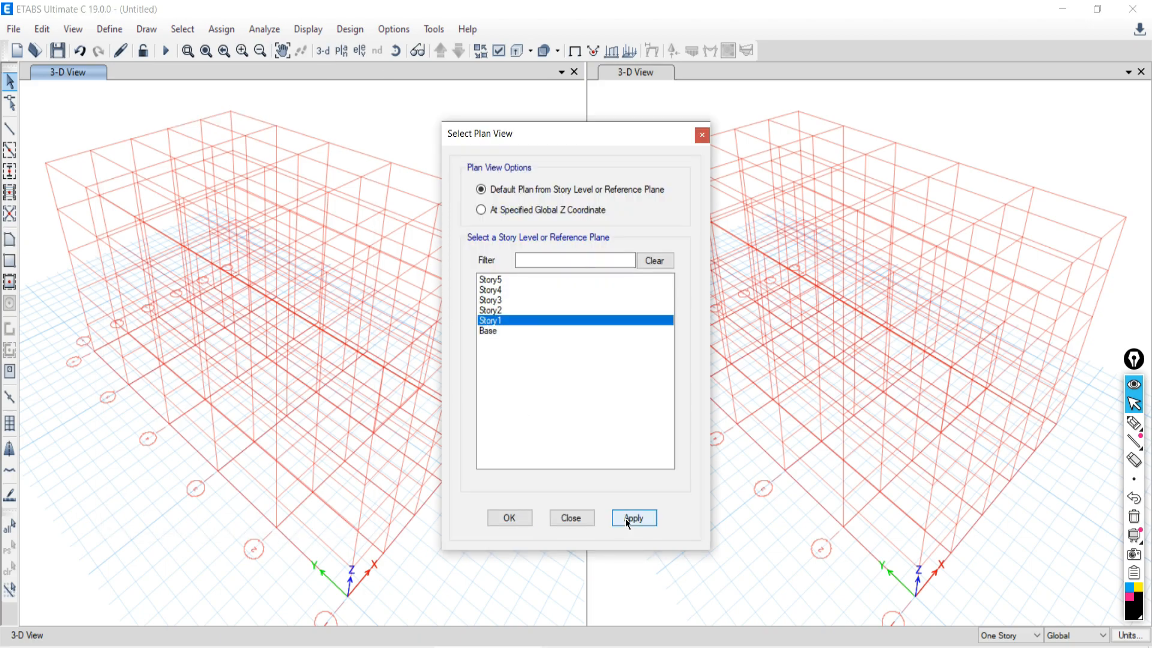
{"action": "left_click", "coordinate": [585, 519]}
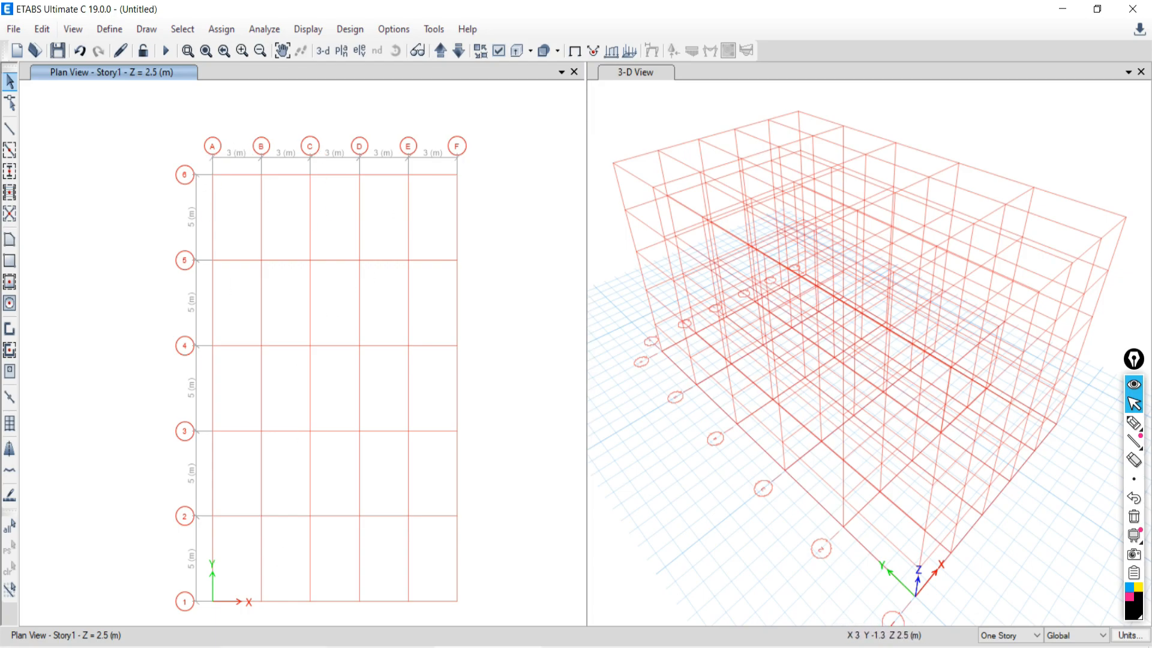
Step: Open the 2.1 Non-Uniform Grid Spacing PDF from the Grids folder, close the Uniform Grid Spacing PDF, and view the full grid drawing
{"action": "mouse_move", "coordinate": [272, 647]}
{"action": "left_click", "coordinate": [265, 647]}
{"action": "left_click", "coordinate": [148, 647]}
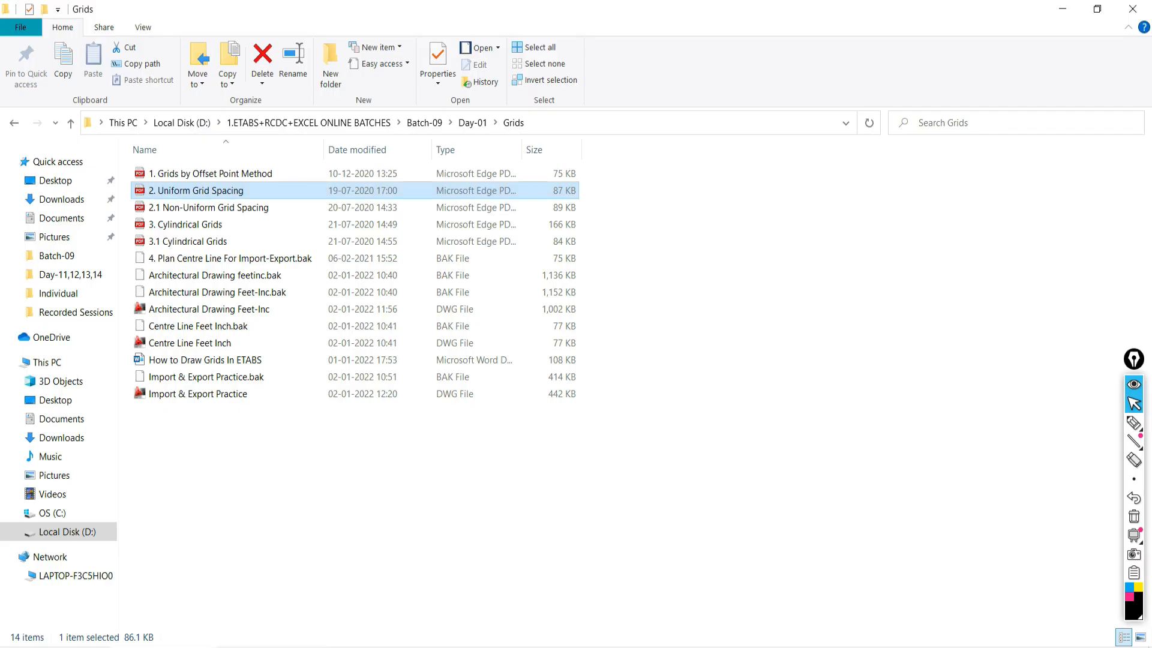
{"action": "double_click", "coordinate": [173, 208]}
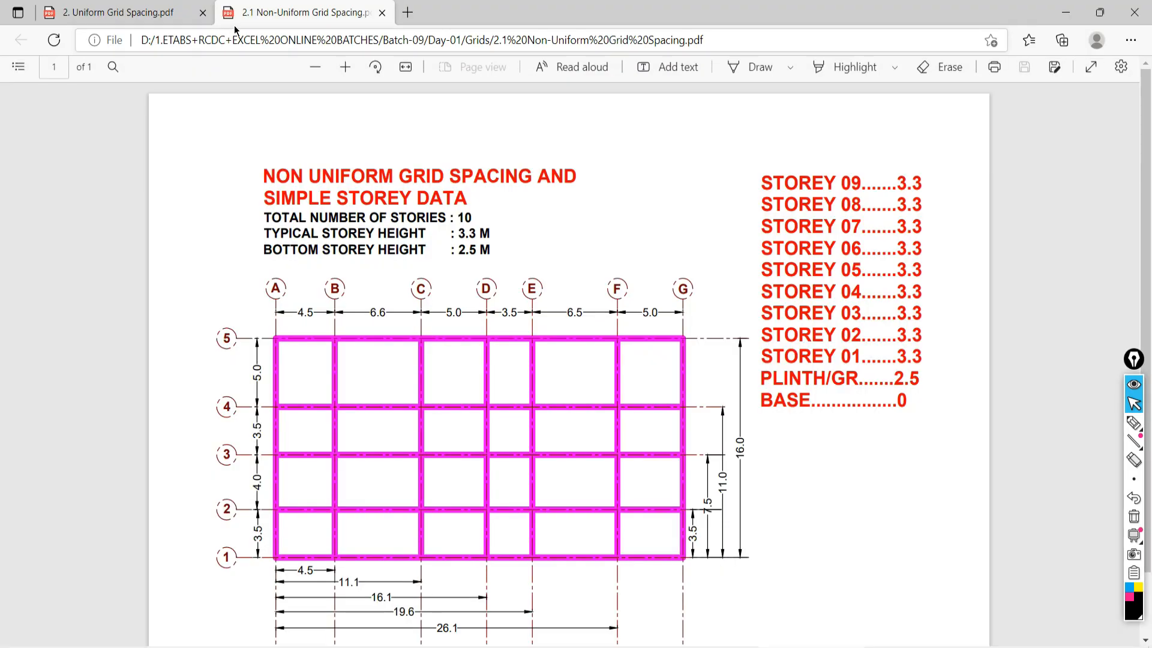
{"action": "left_click", "coordinate": [202, 12]}
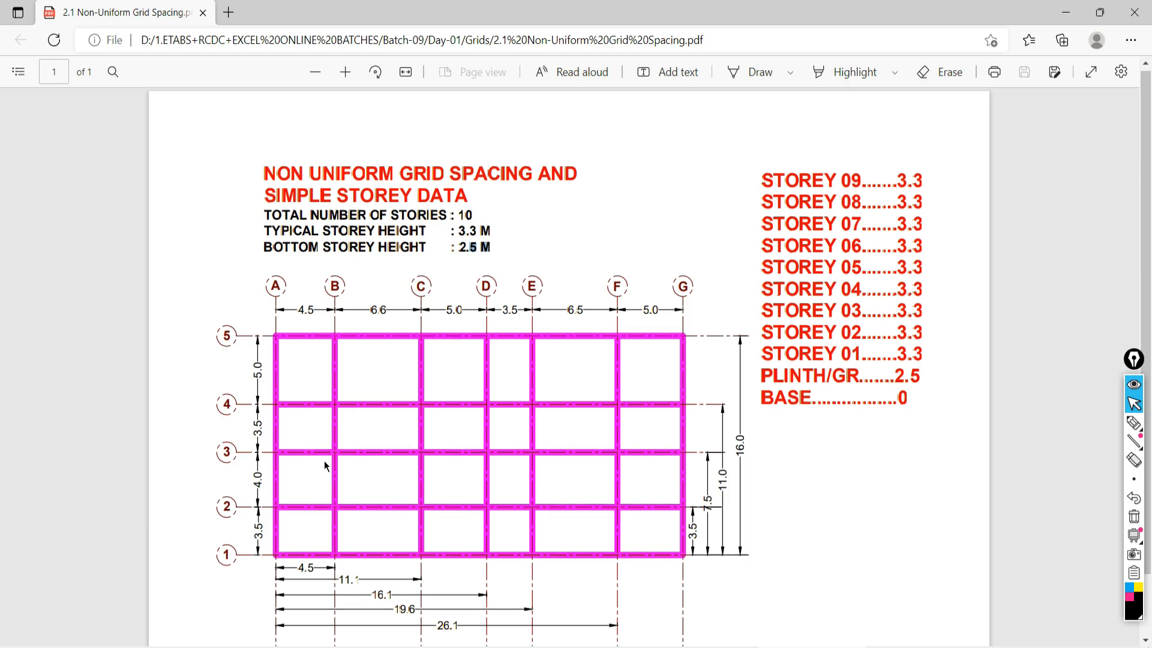
{"action": "scroll", "coordinate": [324, 460], "scroll_direction": "down", "scroll_amount": 2}
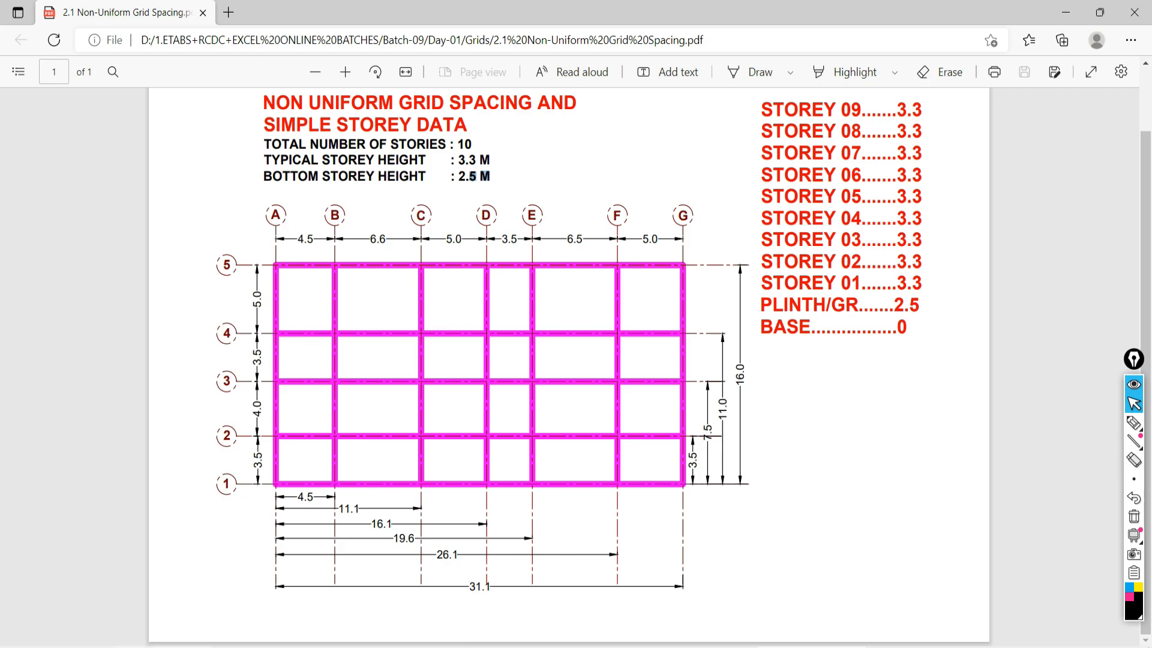
{"action": "left_click", "coordinate": [271, 647]}
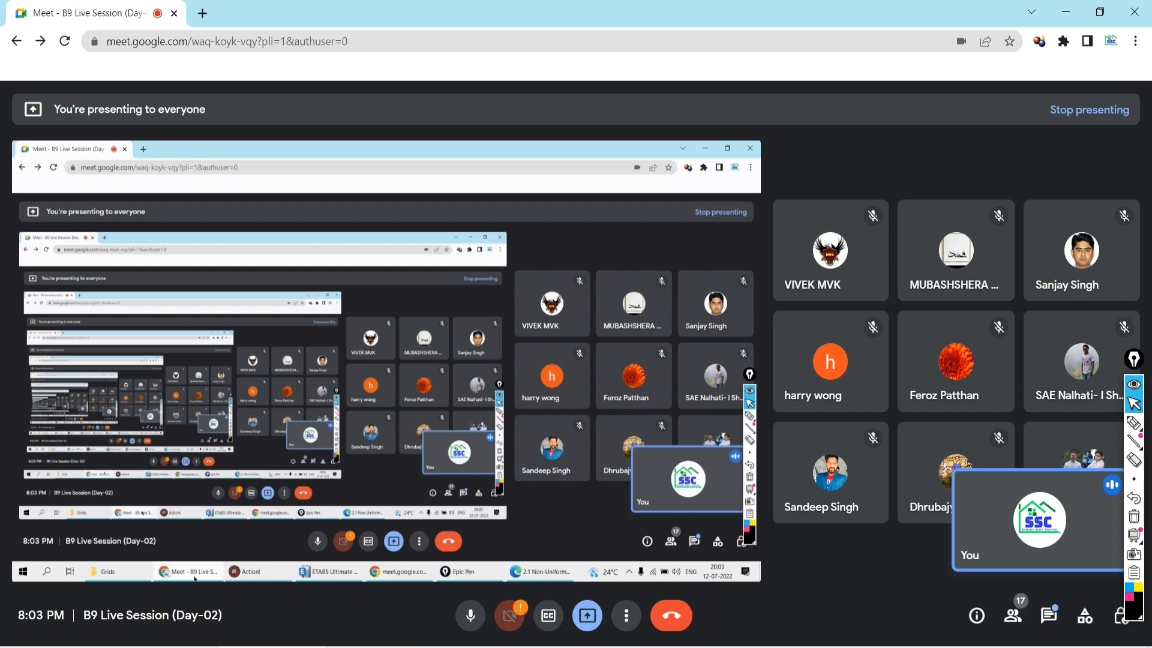
{"action": "left_click", "coordinate": [280, 647]}
{"action": "left_click", "coordinate": [280, 647]}
{"action": "left_click", "coordinate": [280, 647]}
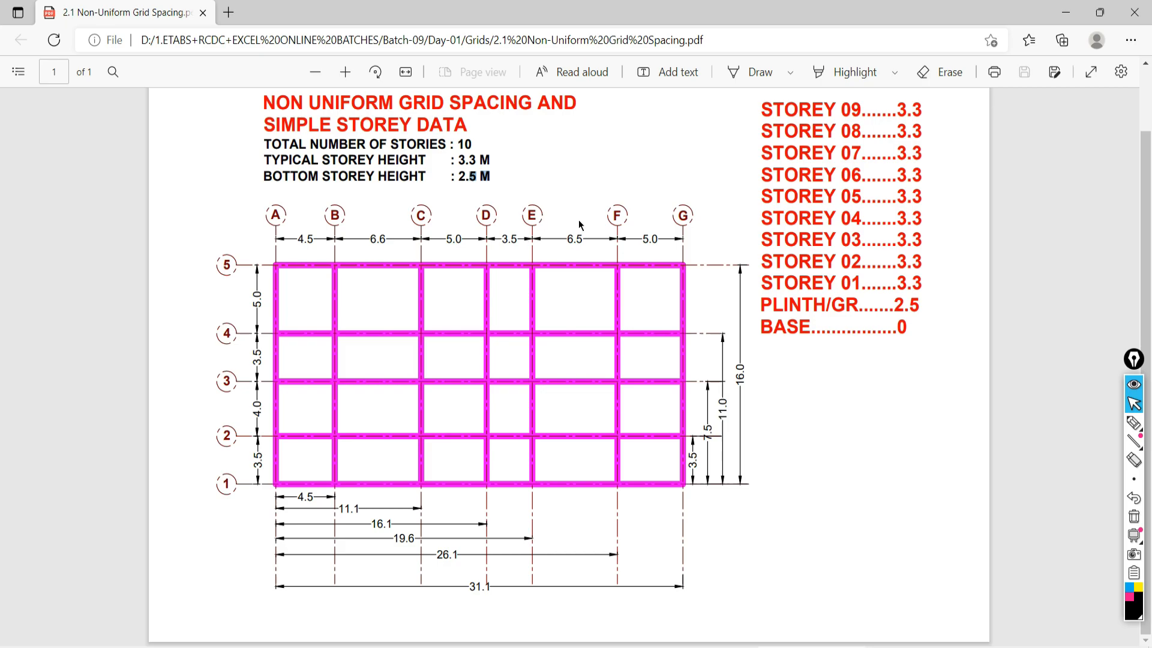
Step: Mark the 4.5 spacing between grids A and B with the pen, circle the whole grid plan, and clear the marks
{"action": "left_click", "coordinate": [1128, 425]}
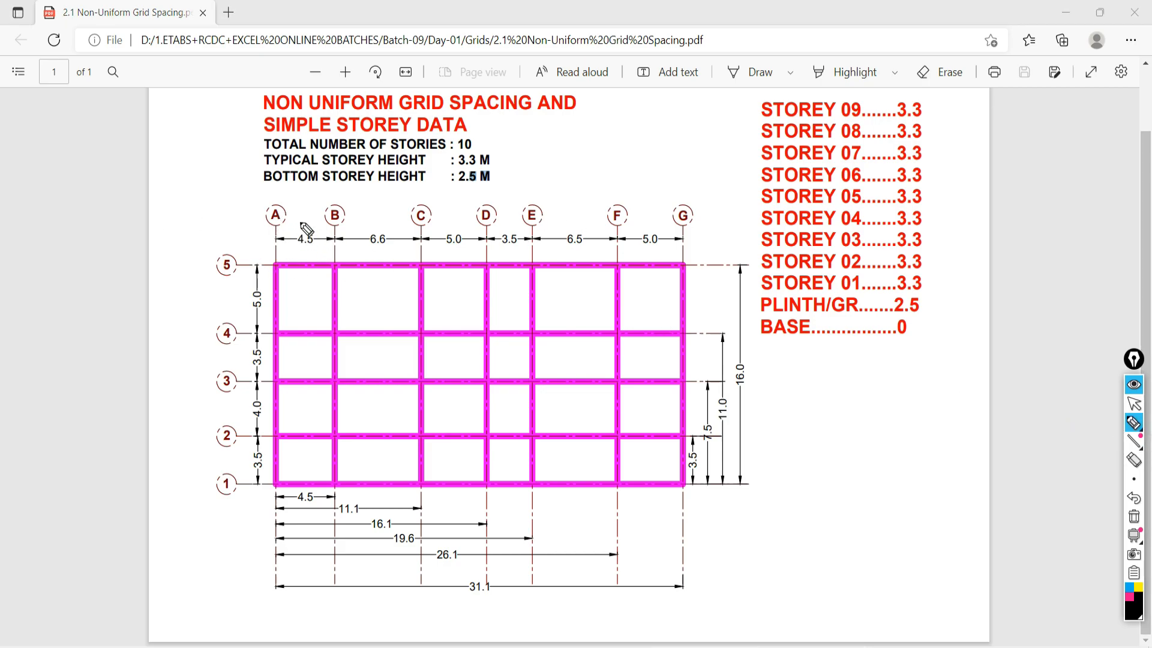
{"action": "mouse_move", "coordinate": [302, 223]}
{"action": "left_mouse_down"}
{"action": "mouse_move", "coordinate": [298, 270]}
{"action": "mouse_move", "coordinate": [303, 244]}
{"action": "left_mouse_up"}
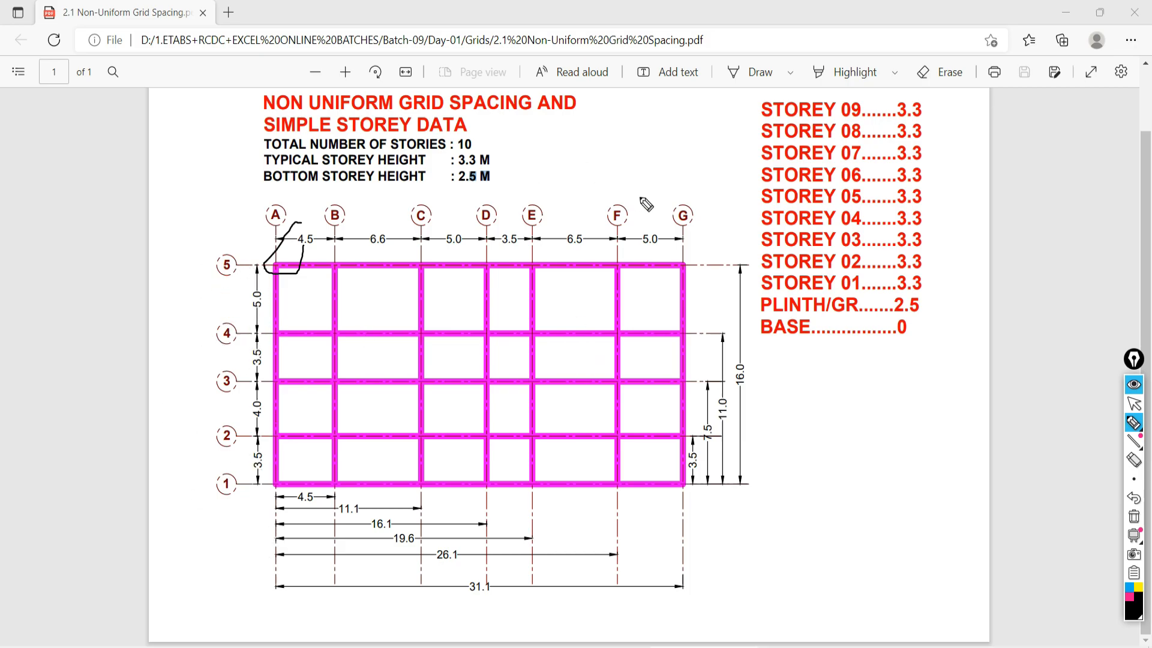
{"action": "mouse_move", "coordinate": [640, 196]}
{"action": "left_mouse_down"}
{"action": "mouse_move", "coordinate": [420, 183]}
{"action": "mouse_move", "coordinate": [175, 229]}
{"action": "mouse_move", "coordinate": [230, 511]}
{"action": "mouse_move", "coordinate": [547, 536]}
{"action": "mouse_move", "coordinate": [825, 413]}
{"action": "mouse_move", "coordinate": [730, 243]}
{"action": "mouse_move", "coordinate": [630, 206]}
{"action": "left_mouse_up"}
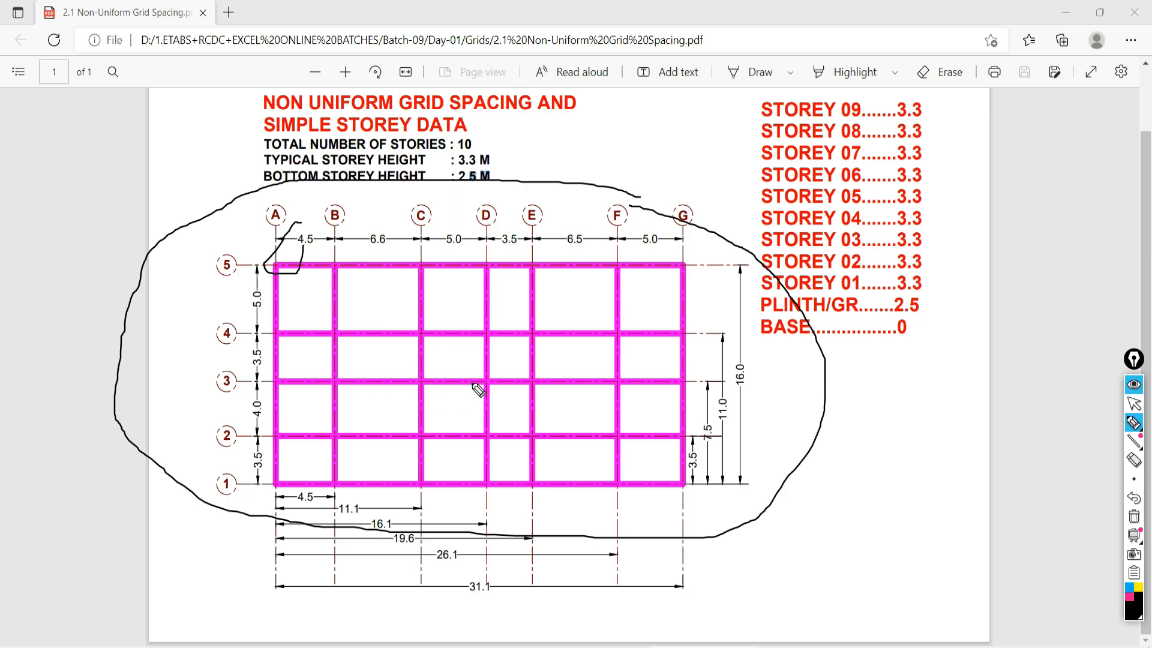
{"action": "left_click", "coordinate": [1134, 516]}
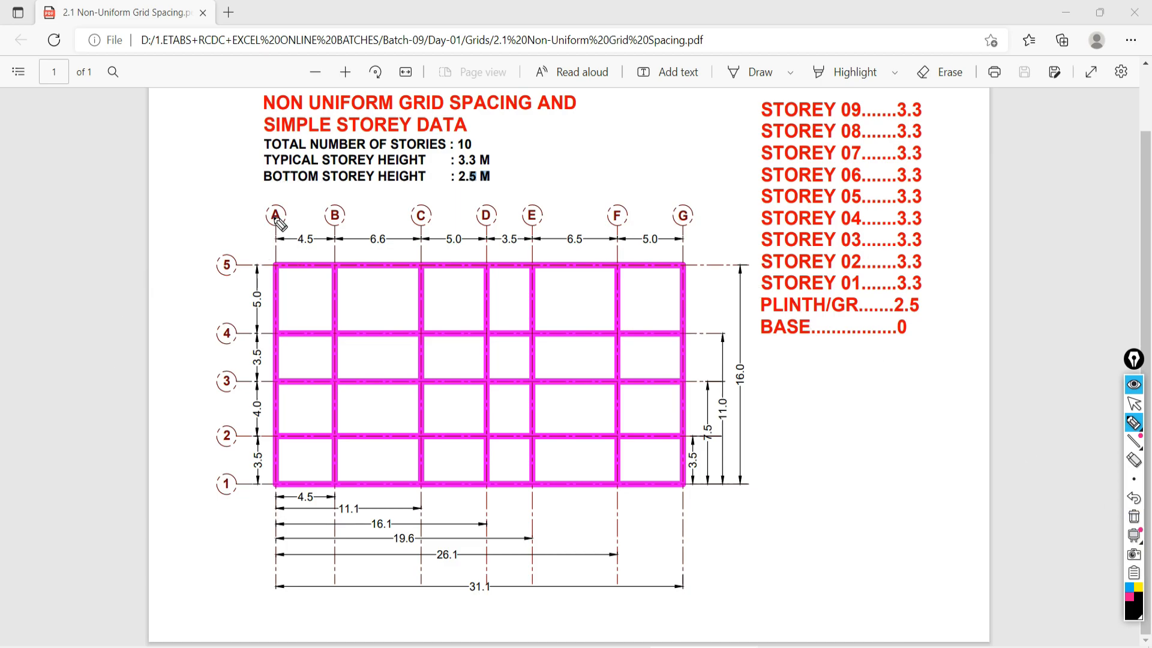
Step: Tick grid bubbles A through G on the drawing with the pen and return to the pointer
{"action": "mouse_move", "coordinate": [274, 211]}
{"action": "left_mouse_down"}
{"action": "mouse_move", "coordinate": [300, 196]}
{"action": "mouse_move", "coordinate": [536, 205]}
{"action": "left_mouse_up"}
{"action": "mouse_move", "coordinate": [609, 220]}
{"action": "left_mouse_down"}
{"action": "mouse_move", "coordinate": [646, 193]}
{"action": "mouse_move", "coordinate": [707, 189]}
{"action": "left_mouse_up"}
{"action": "left_click", "coordinate": [1134, 403]}
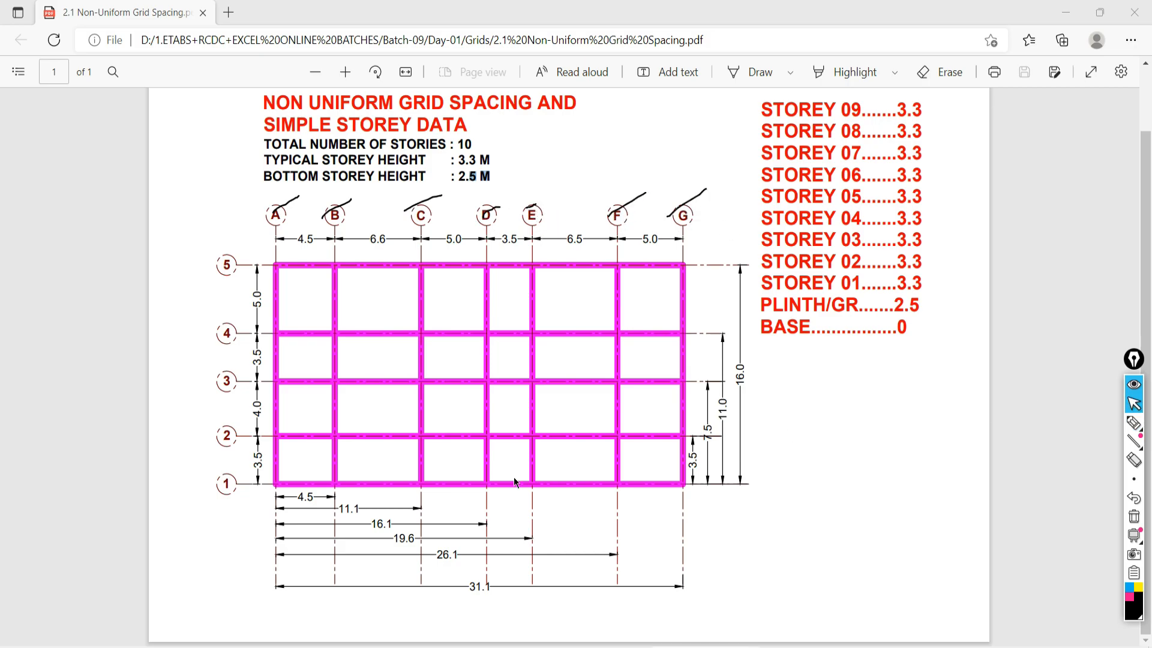
Step: Switch to ETABS and start a new model without saving the changes to the untitled one
{"action": "key", "text": "alt+Tab"}
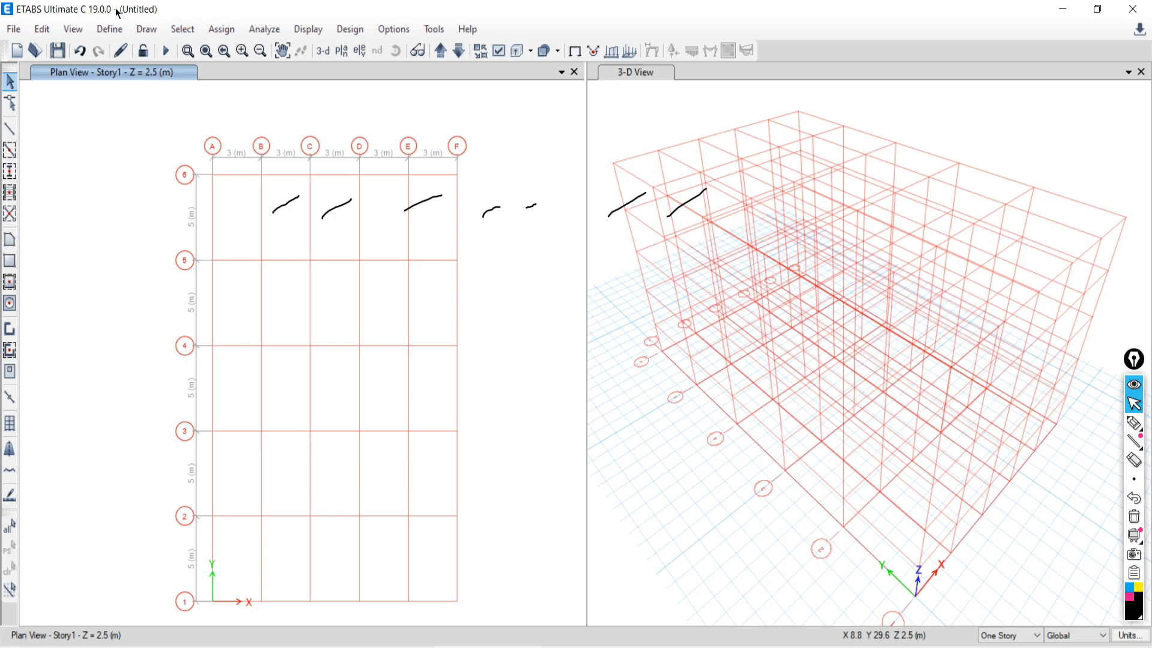
{"action": "left_click", "coordinate": [13, 29]}
{"action": "left_click", "coordinate": [43, 71]}
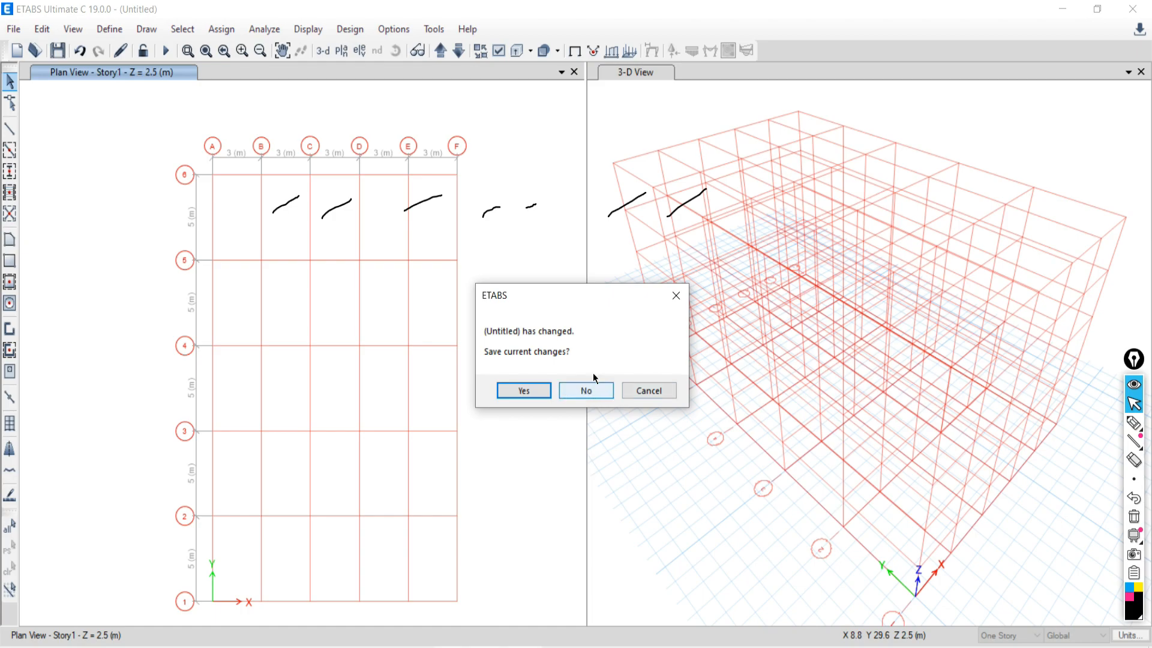
{"action": "left_click", "coordinate": [579, 391]}
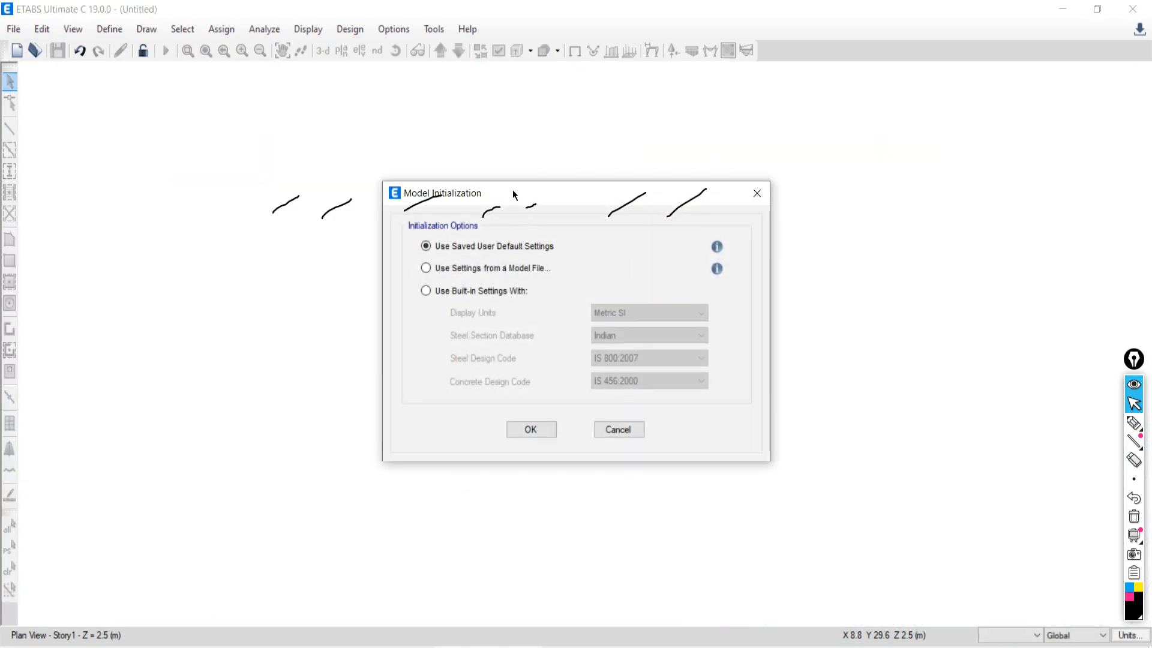
Step: Initialize the model with built-in settings: Metric SI units, Indian steel sections, IS 800:2007 and IS 456:2000 design codes, checking the PDF drawing
{"action": "left_click_drag", "start_coordinate": [513, 189], "coordinate": [452, 154]}
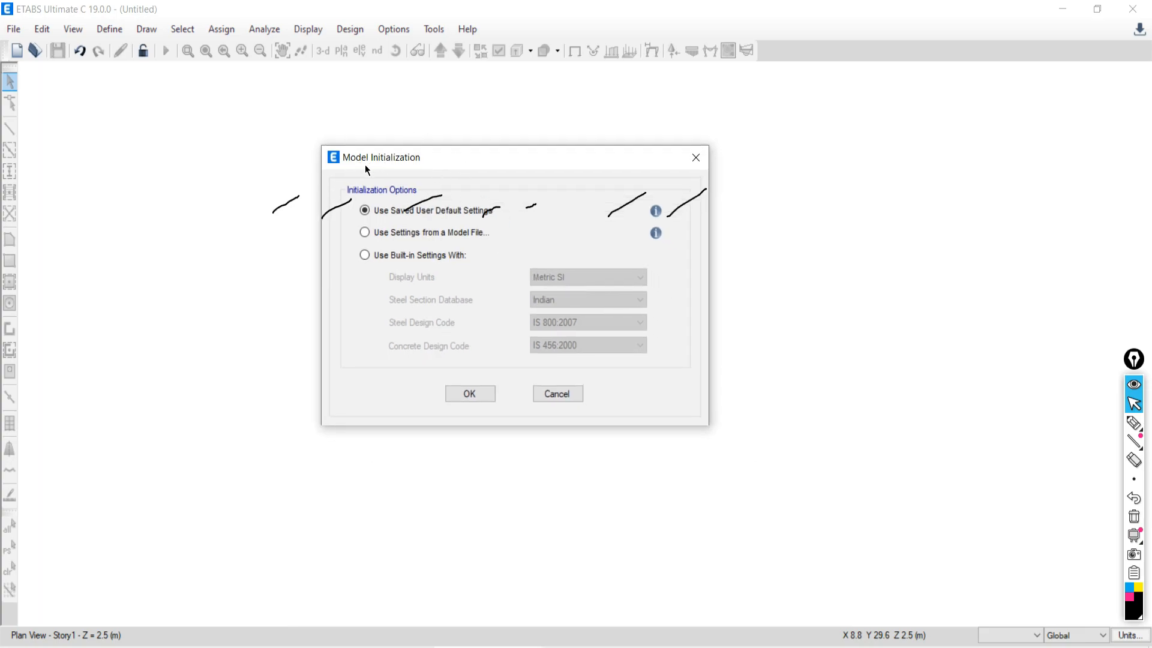
{"action": "left_click", "coordinate": [364, 256]}
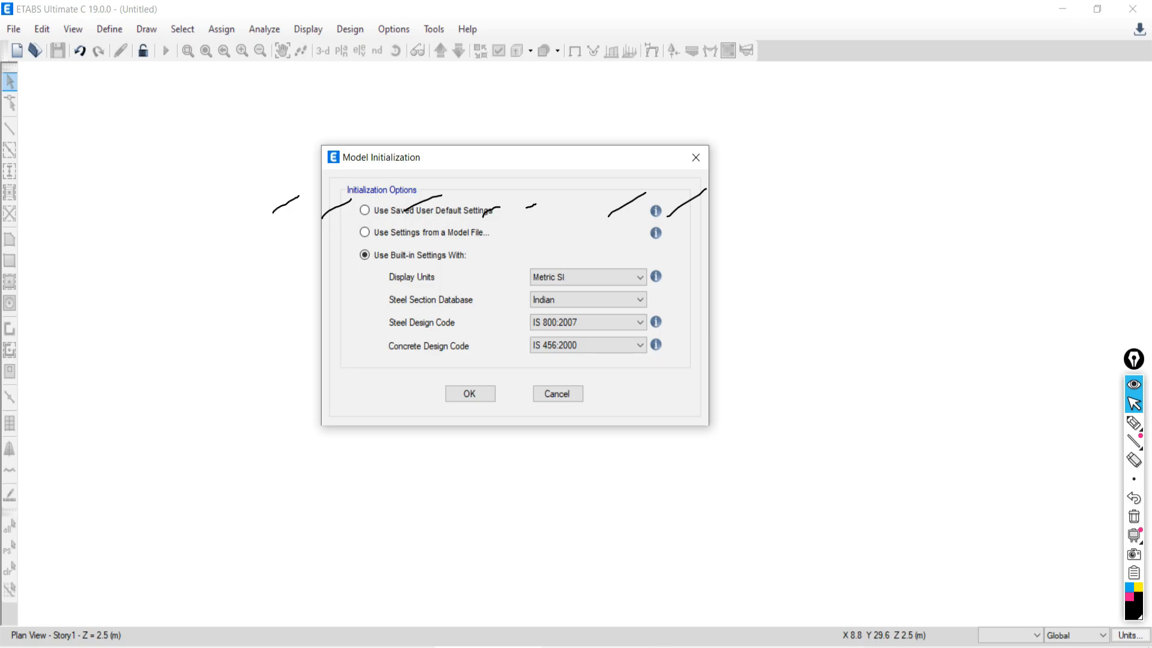
{"action": "left_click", "coordinate": [763, 647]}
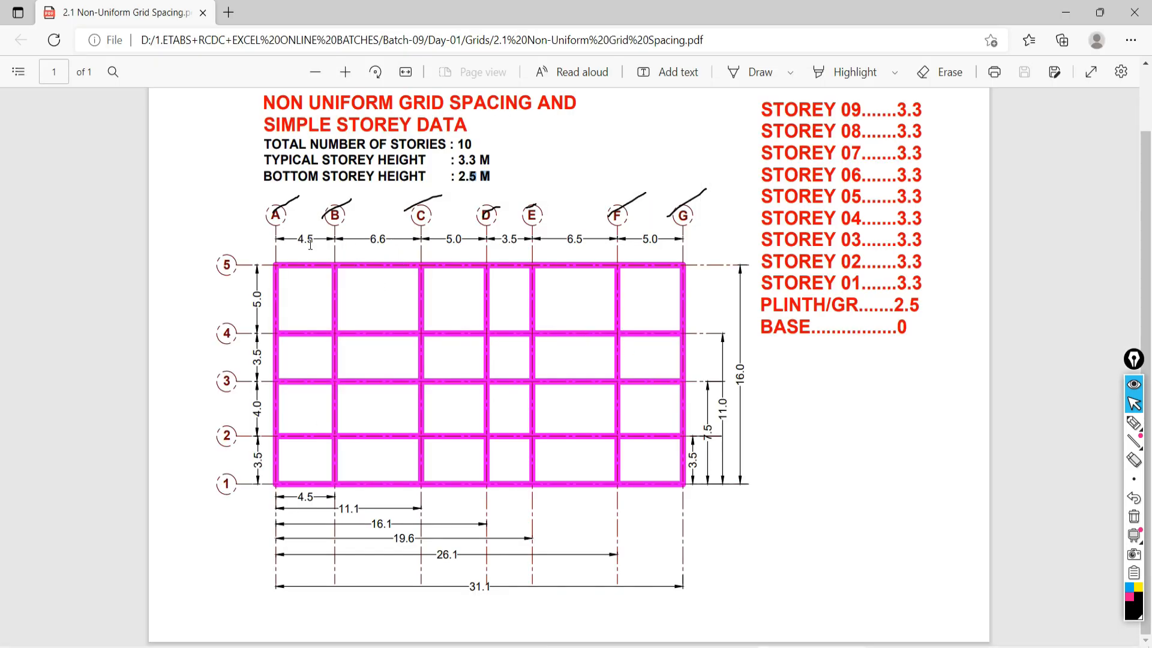
{"action": "left_click", "coordinate": [489, 647]}
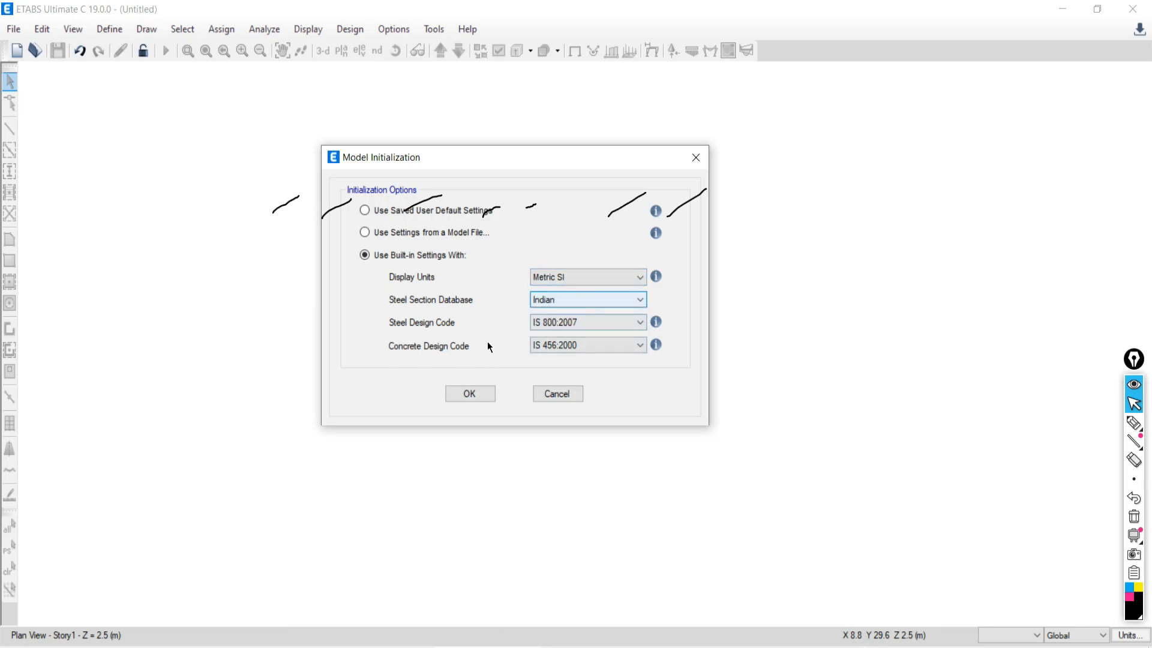
{"action": "left_click", "coordinate": [472, 395]}
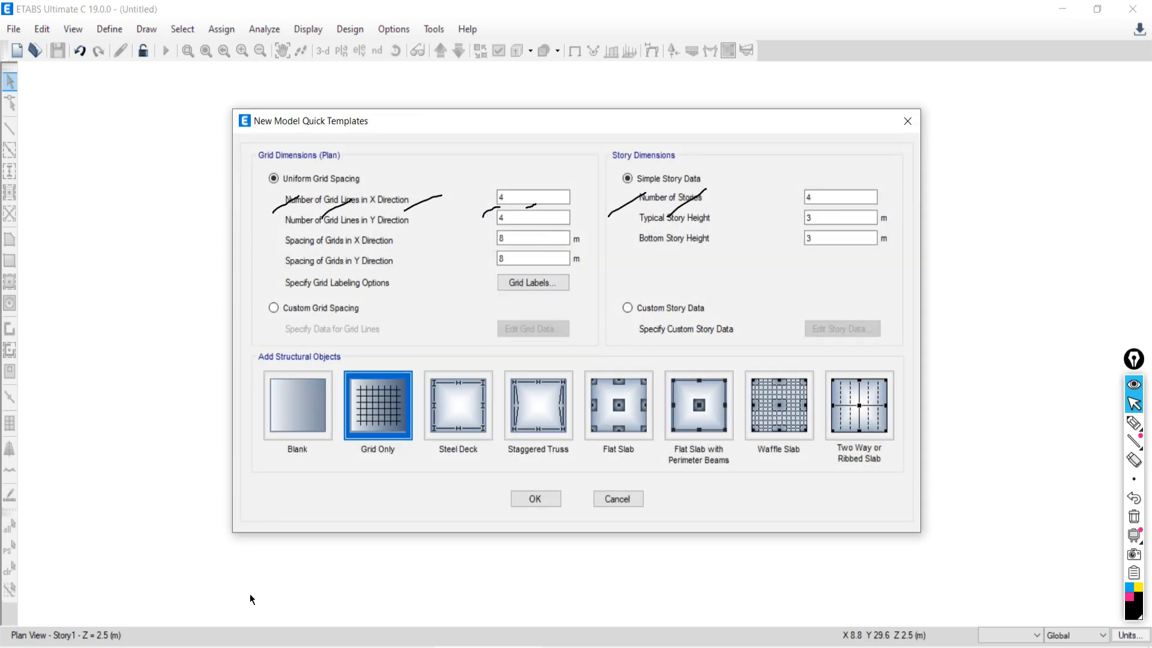
Step: Choose custom grid spacing for the new model and open the grid data for editing
{"action": "left_click_drag", "start_coordinate": [545, 124], "coordinate": [495, 163]}
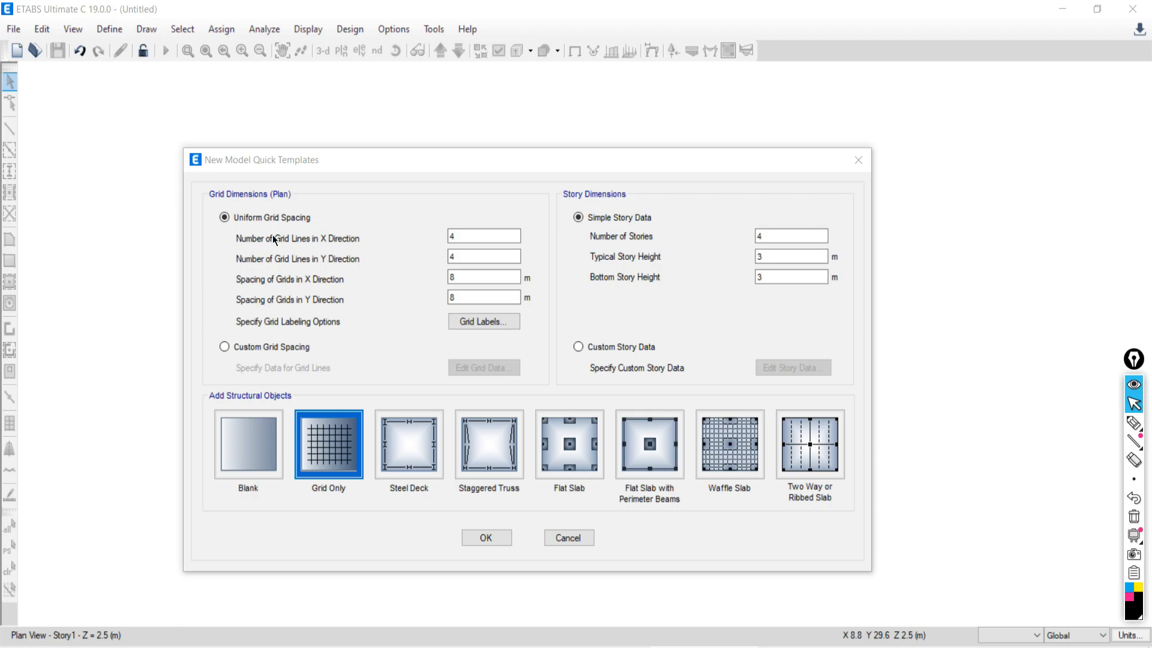
{"action": "left_click", "coordinate": [224, 347]}
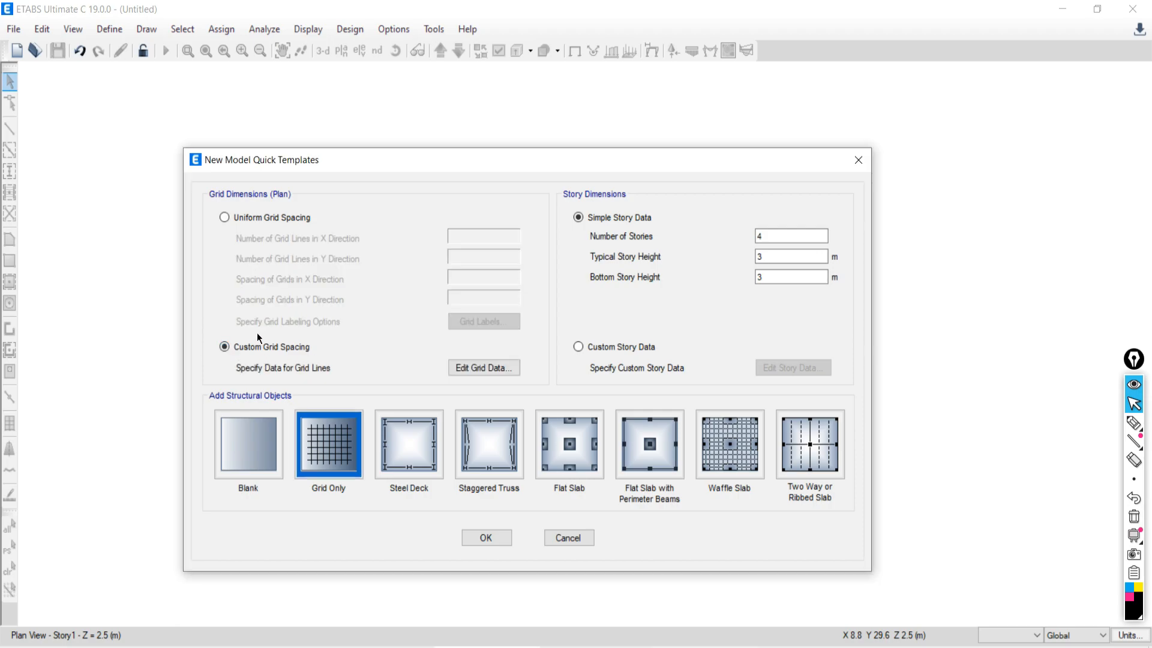
{"action": "left_click", "coordinate": [472, 368]}
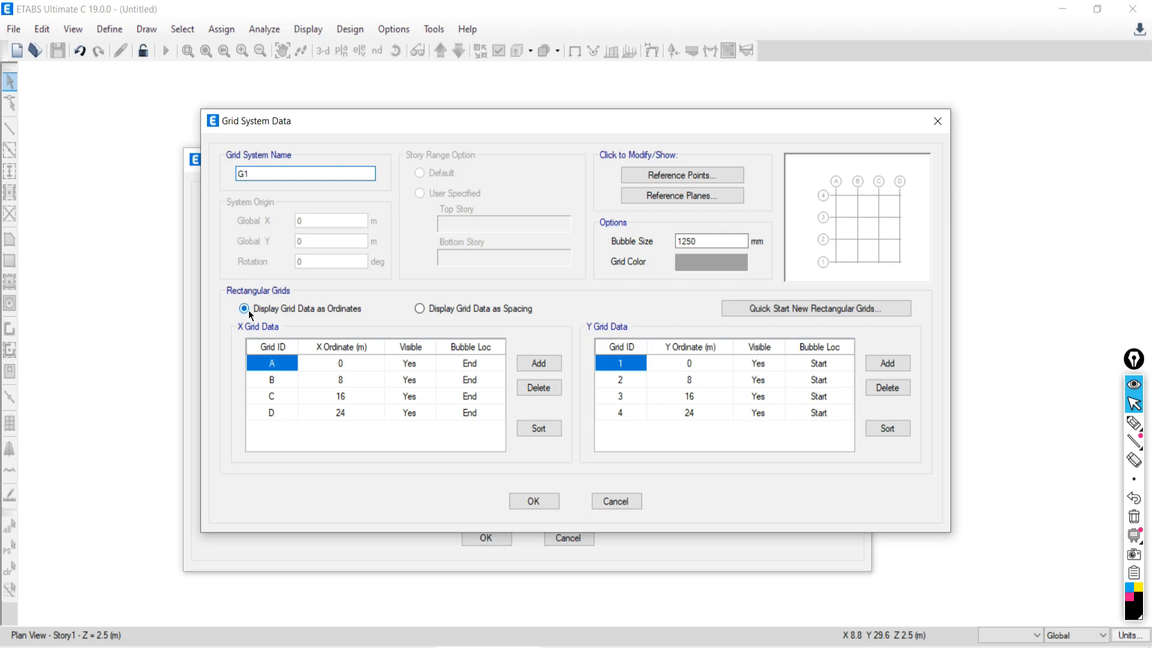
Step: Mark the ordinates and spacing display options with the pen, clear the marks and return to the pointer
{"action": "left_click", "coordinate": [1133, 422]}
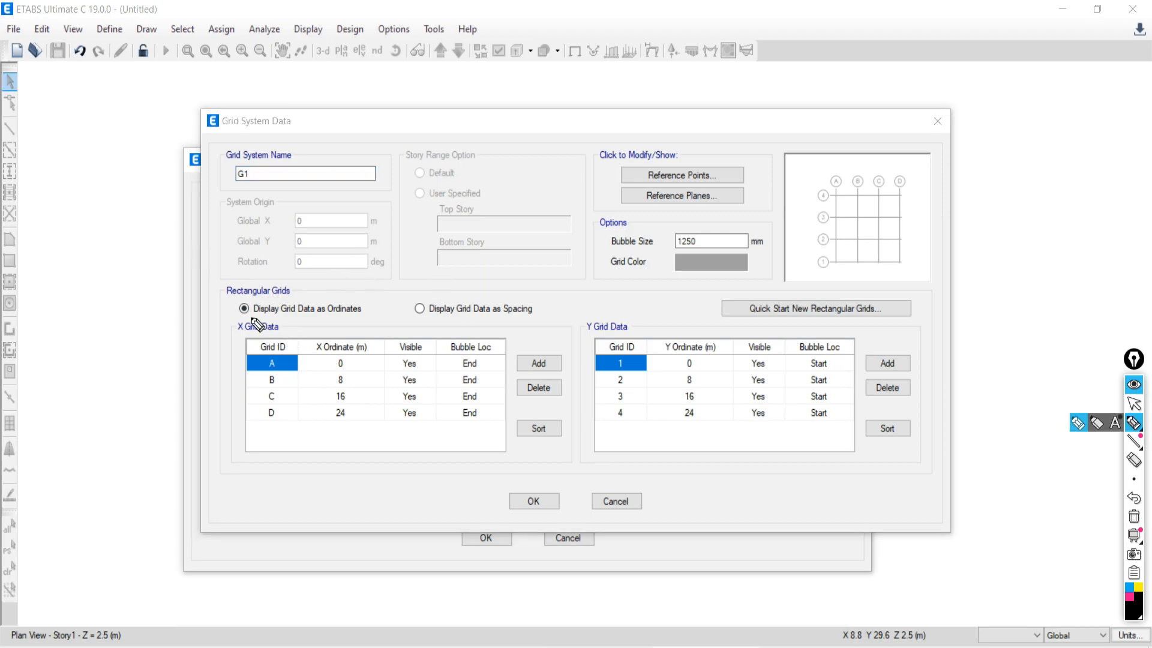
{"action": "mouse_move", "coordinate": [255, 313]}
{"action": "left_mouse_down"}
{"action": "mouse_move", "coordinate": [546, 321]}
{"action": "mouse_move", "coordinate": [486, 292]}
{"action": "mouse_move", "coordinate": [400, 299]}
{"action": "left_mouse_up"}
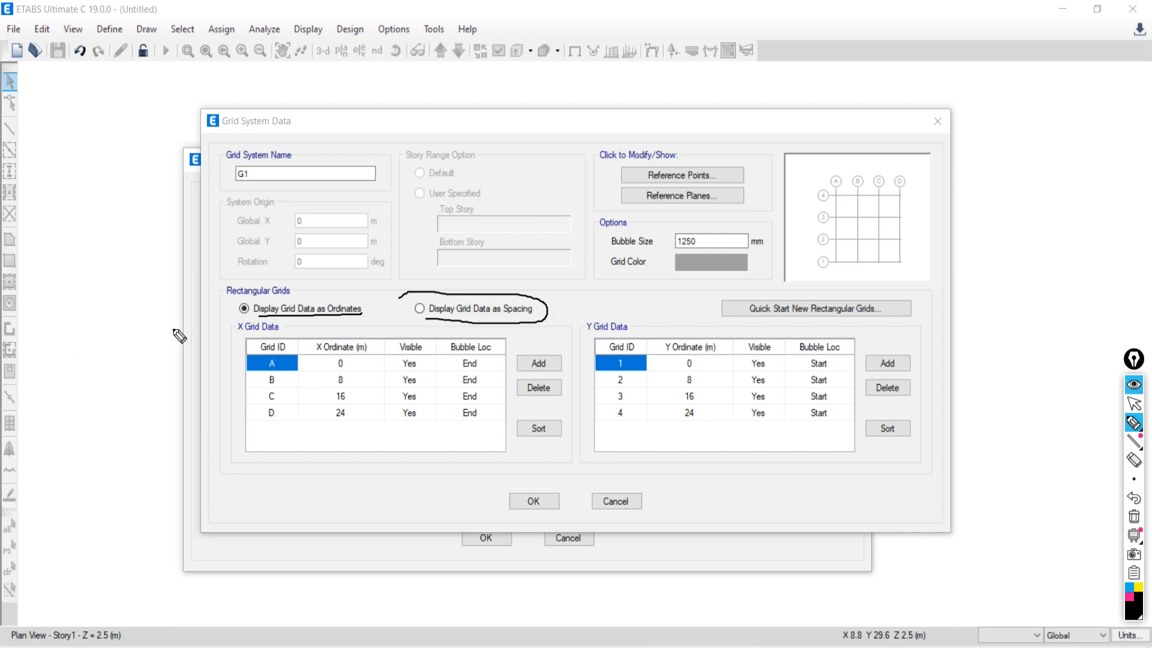
{"action": "left_click_drag", "start_coordinate": [243, 318], "coordinate": [538, 322]}
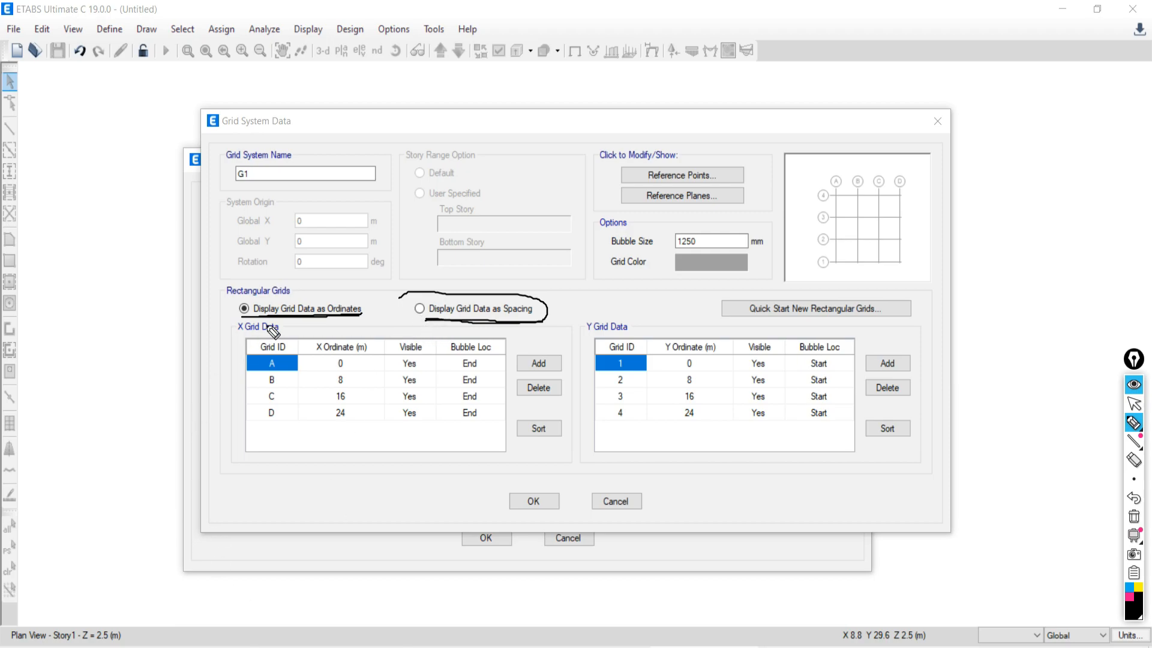
{"action": "left_click_drag", "start_coordinate": [252, 322], "coordinate": [305, 272]}
{"action": "mouse_move", "coordinate": [447, 315]}
{"action": "left_mouse_down"}
{"action": "mouse_move", "coordinate": [444, 325]}
{"action": "mouse_move", "coordinate": [459, 277]}
{"action": "left_mouse_up"}
{"action": "left_click", "coordinate": [1134, 518]}
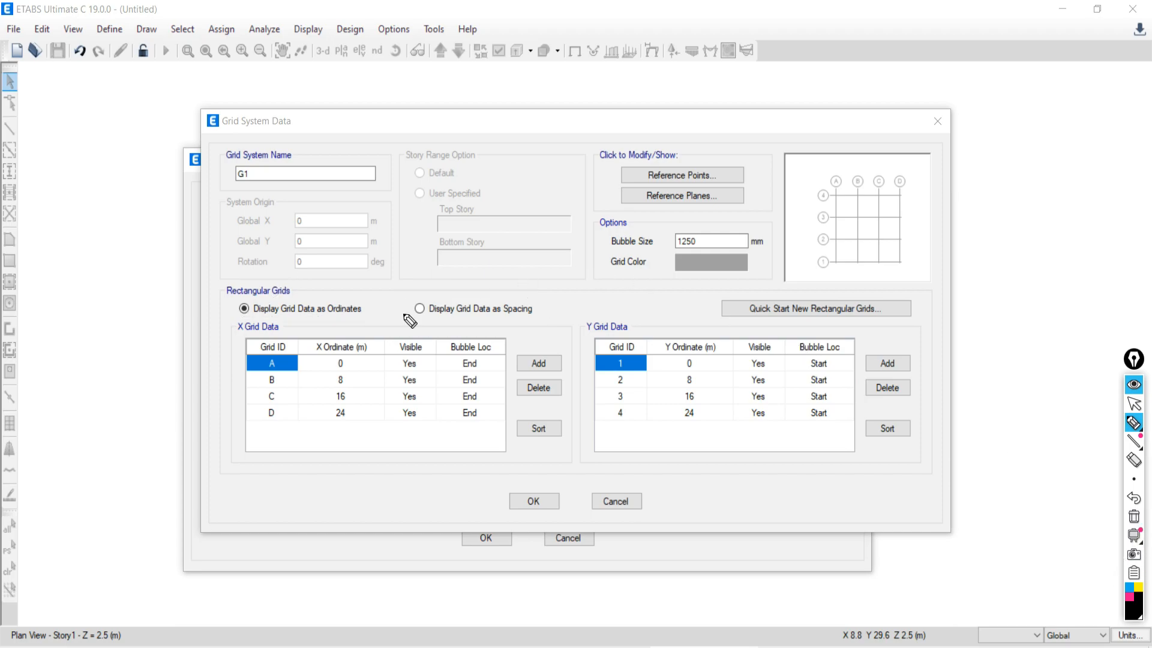
{"action": "left_click", "coordinate": [1134, 403]}
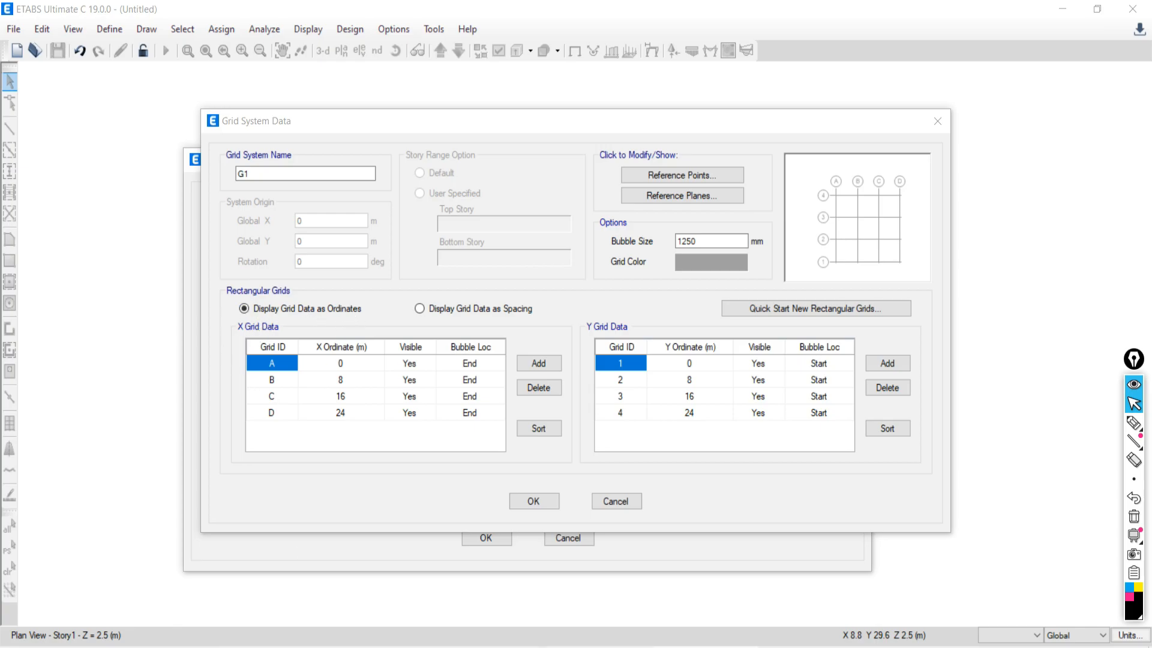
Step: Check the PDF grid plan and add X grid lines E and F after grid D
{"action": "key", "text": "alt+Tab"}
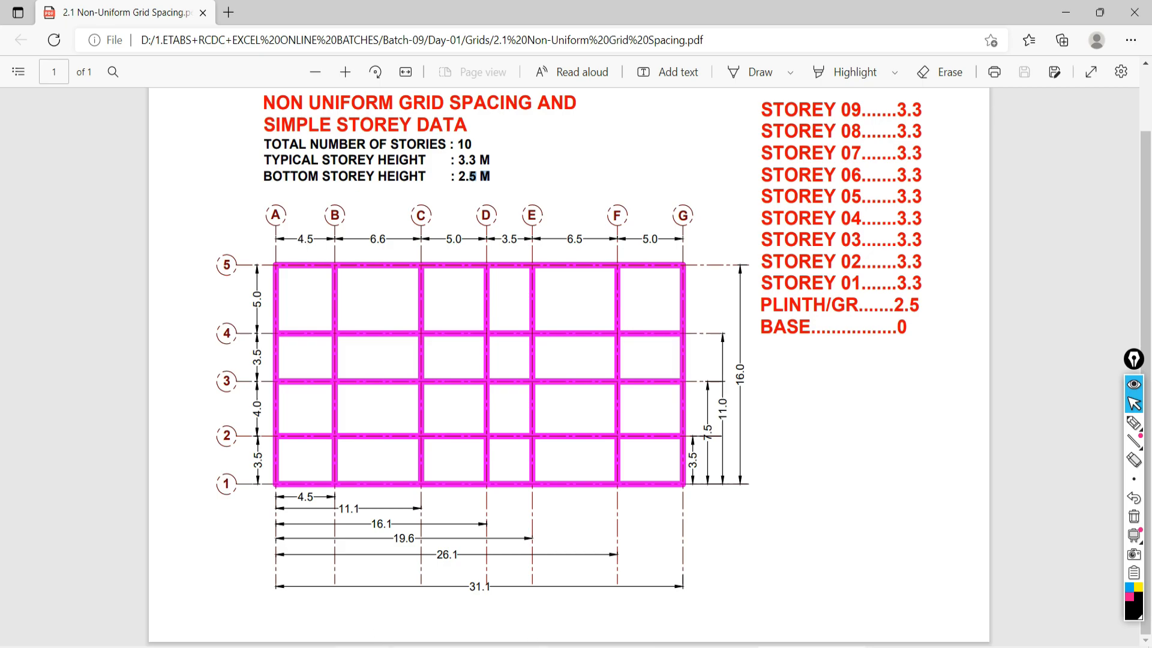
{"action": "mouse_move", "coordinate": [488, 647]}
{"action": "left_click", "coordinate": [434, 646]}
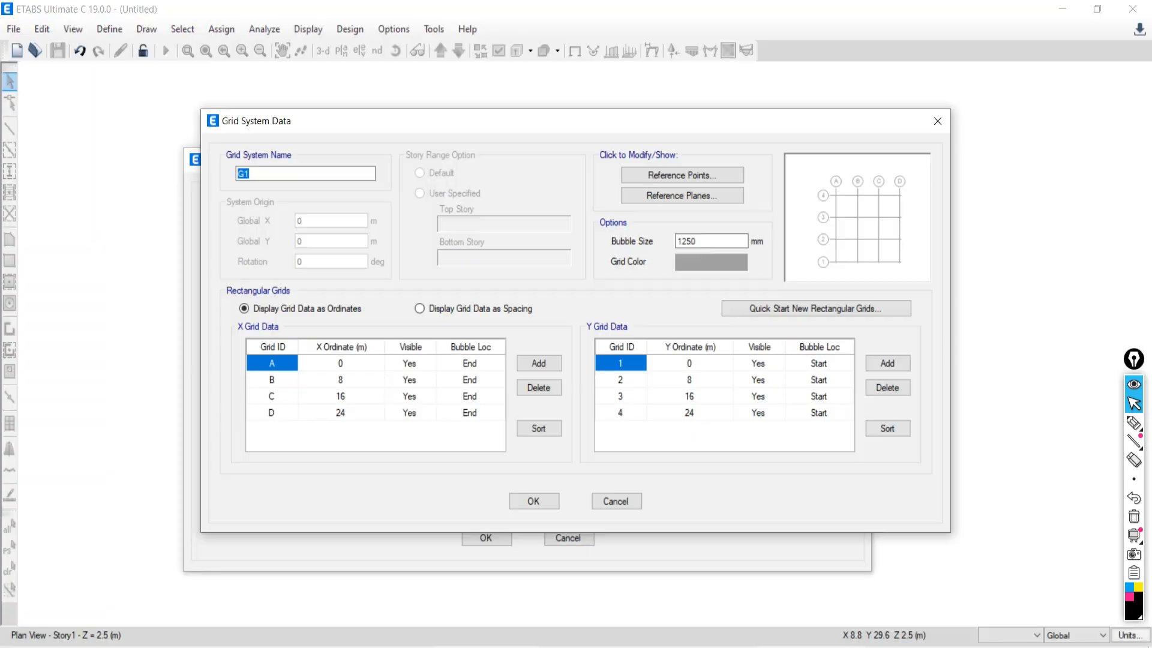
{"action": "left_click", "coordinate": [267, 363]}
{"action": "left_click", "coordinate": [264, 397]}
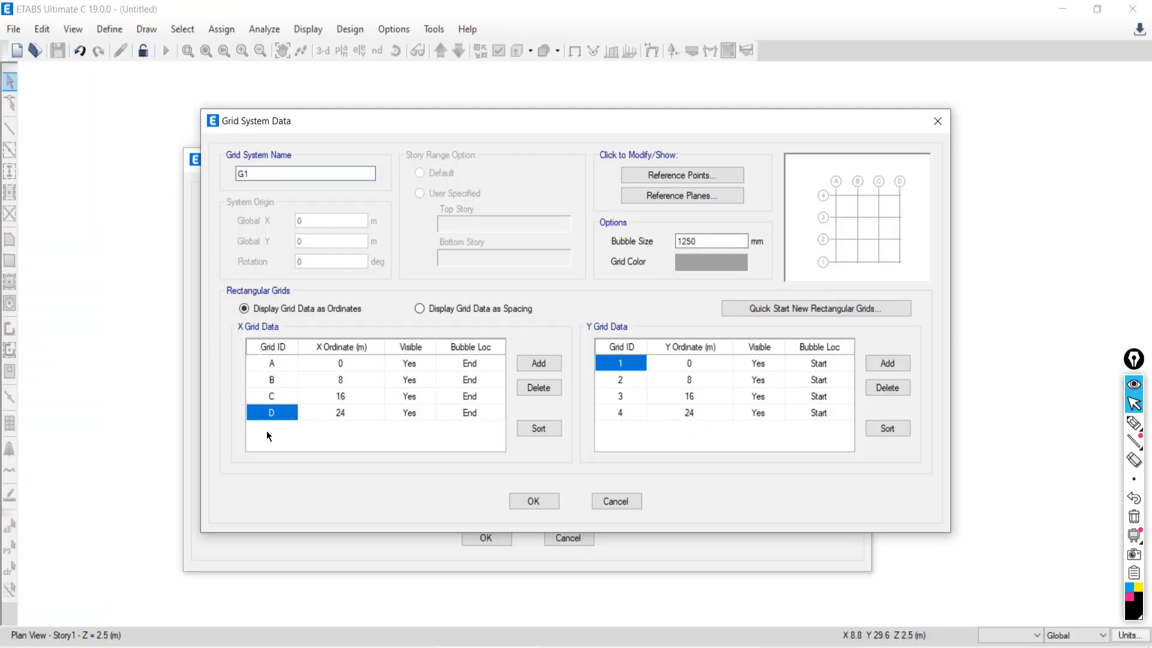
{"action": "left_click", "coordinate": [537, 365]}
{"action": "left_click", "coordinate": [535, 365]}
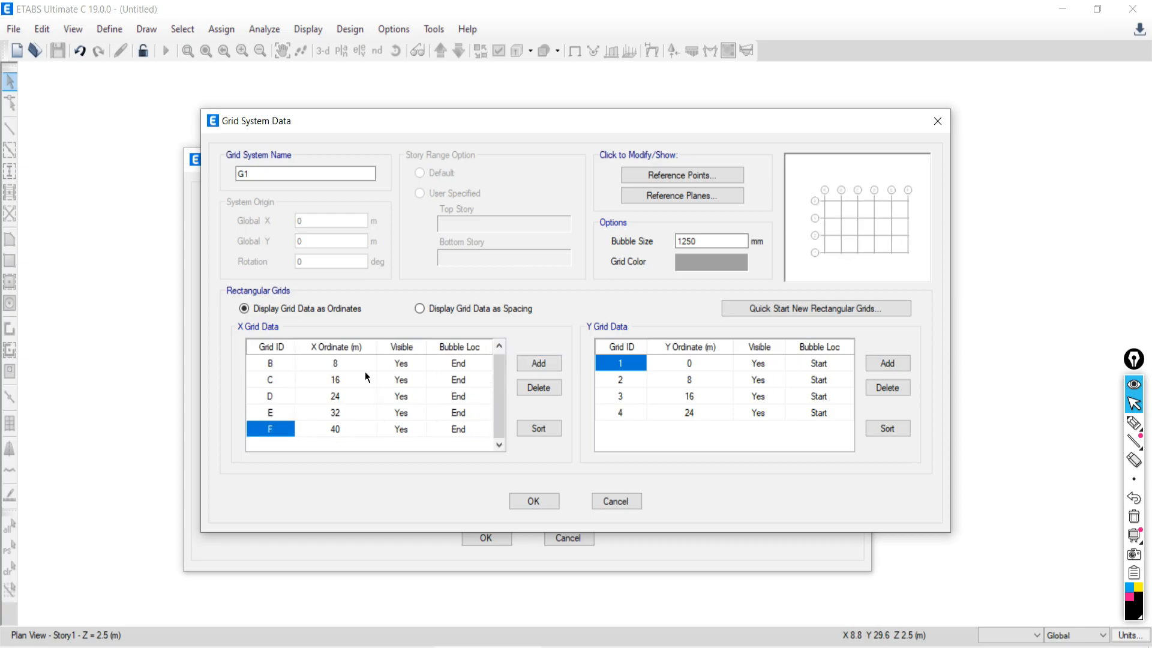
{"action": "scroll", "coordinate": [265, 372], "scroll_direction": "up", "scroll_amount": 1}
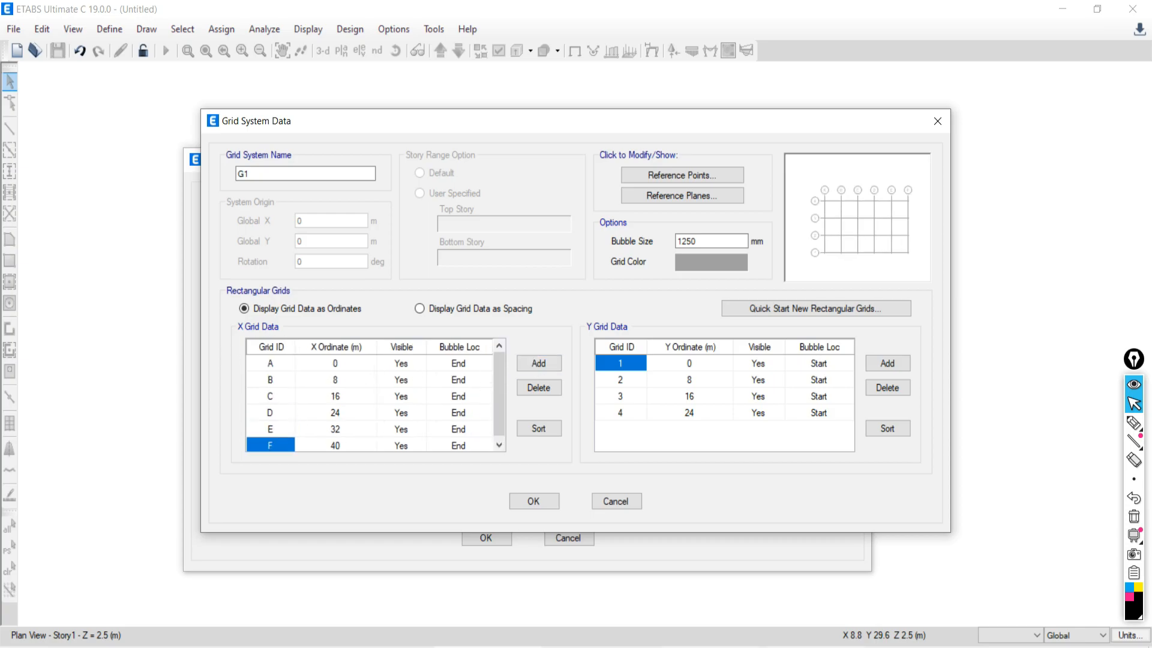
Step: Add X grid line G after grid F, checking the lettered grids against the PDF drawing
{"action": "key", "text": "alt+Tab"}
{"action": "key", "text": "alt+Tab"}
{"action": "scroll", "coordinate": [499, 414], "scroll_direction": "down", "scroll_amount": 1}
{"action": "left_click", "coordinate": [539, 363]}
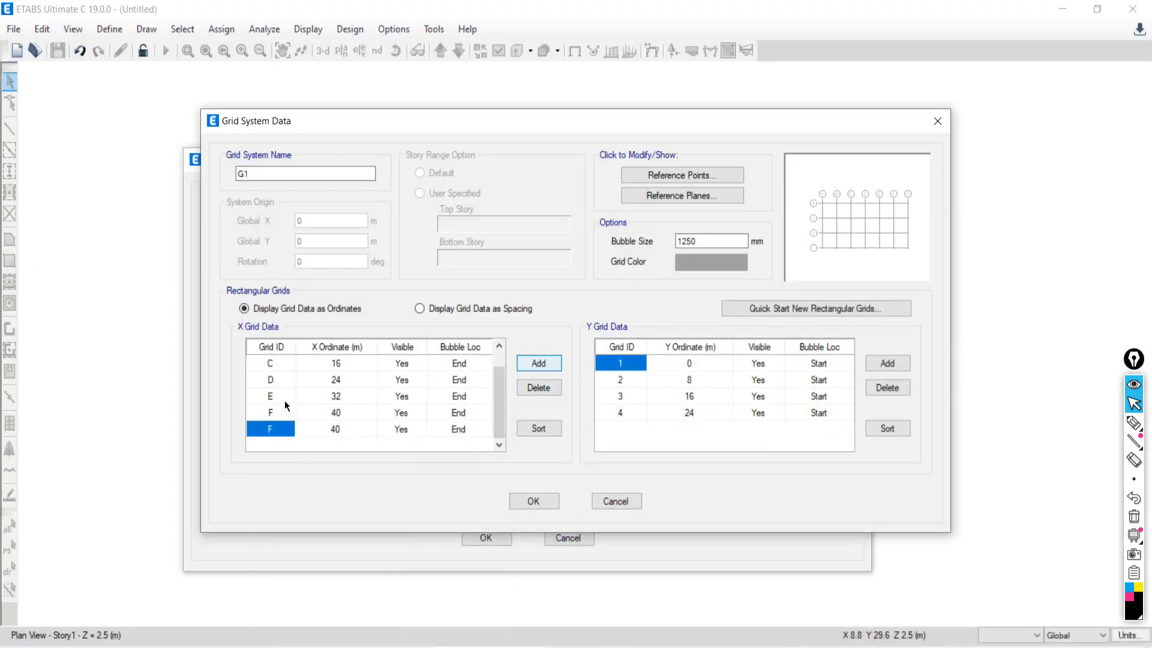
{"action": "scroll", "coordinate": [269, 384], "scroll_direction": "up", "scroll_amount": 2}
{"action": "scroll", "coordinate": [271, 435], "scroll_direction": "down", "scroll_amount": 2}
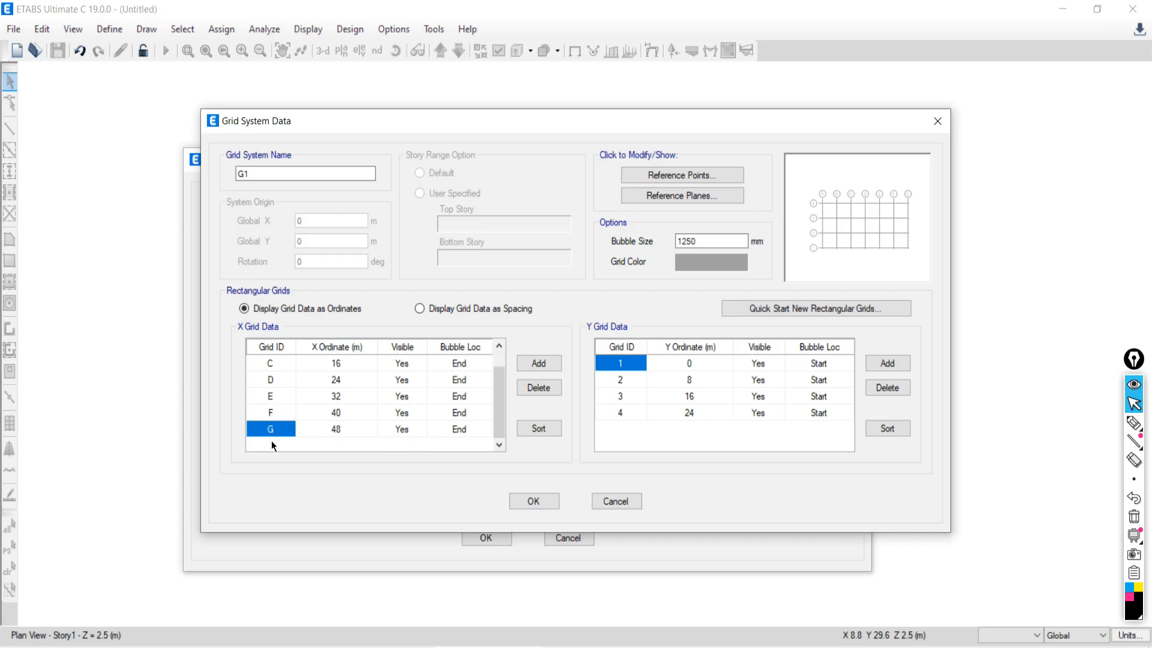
Step: Check the PDF drawing and add Y grid line 5 after grid 4
{"action": "left_click", "coordinate": [689, 358]}
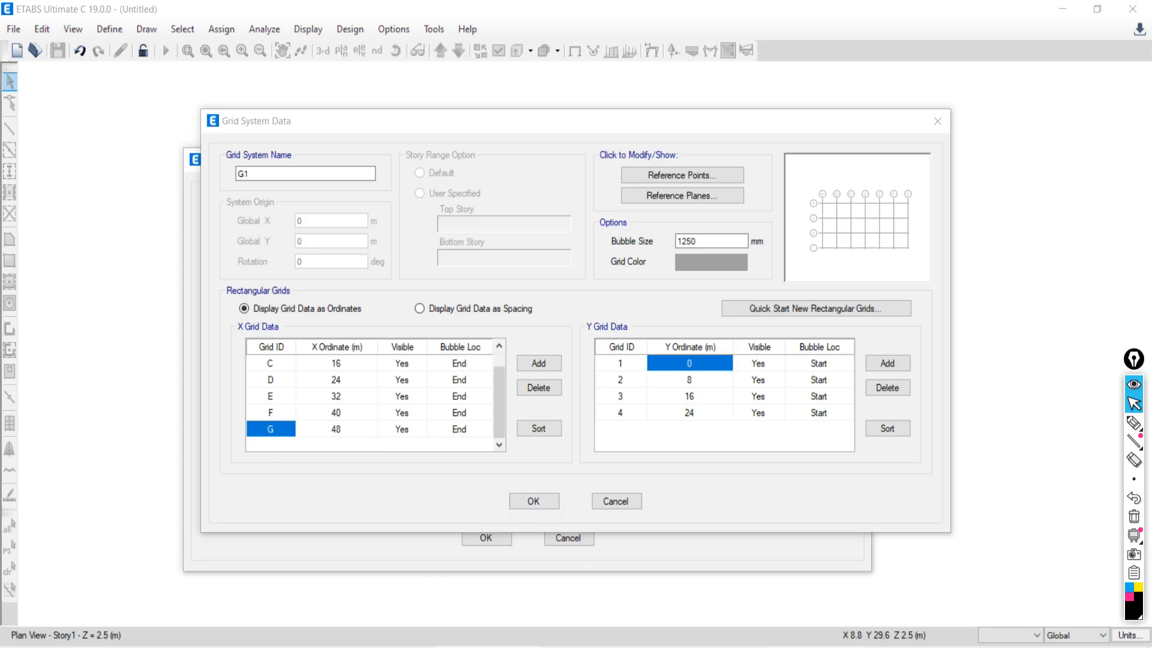
{"action": "key", "text": "alt+Tab"}
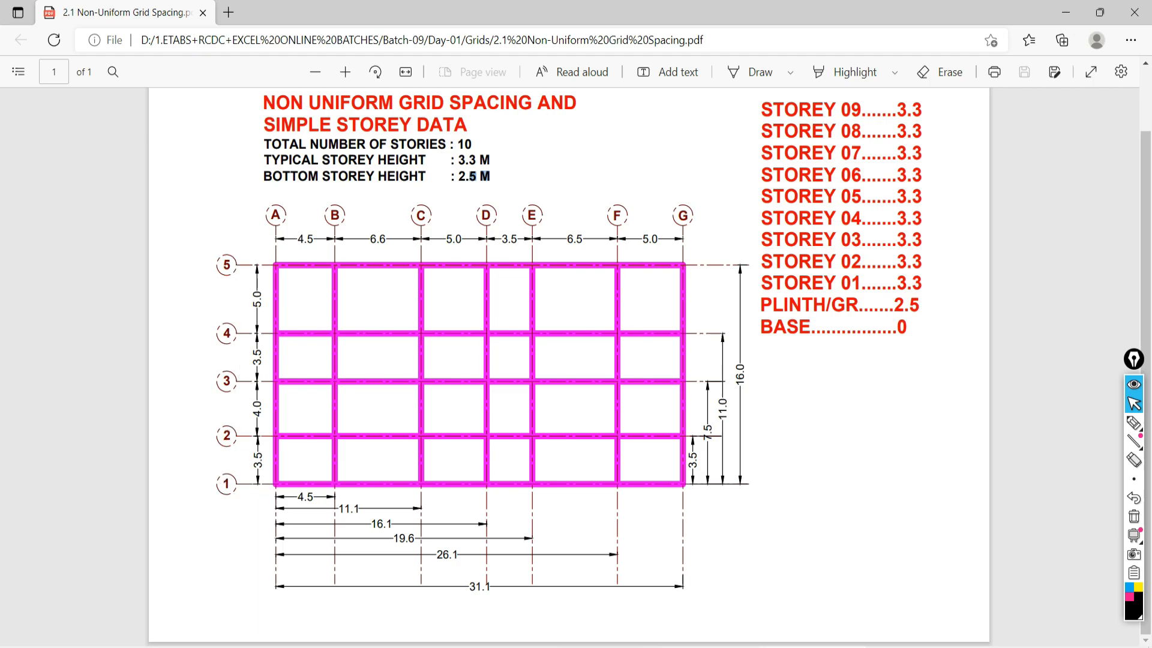
{"action": "key", "text": "alt+Tab"}
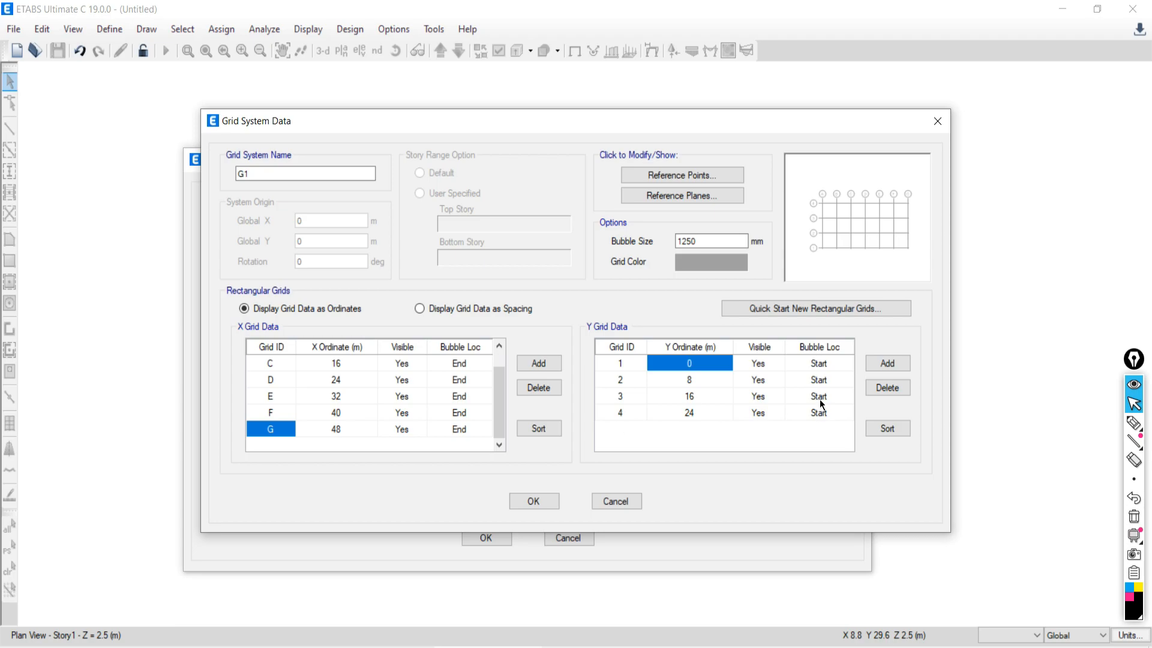
{"action": "left_click", "coordinate": [640, 417]}
{"action": "left_click", "coordinate": [888, 363]}
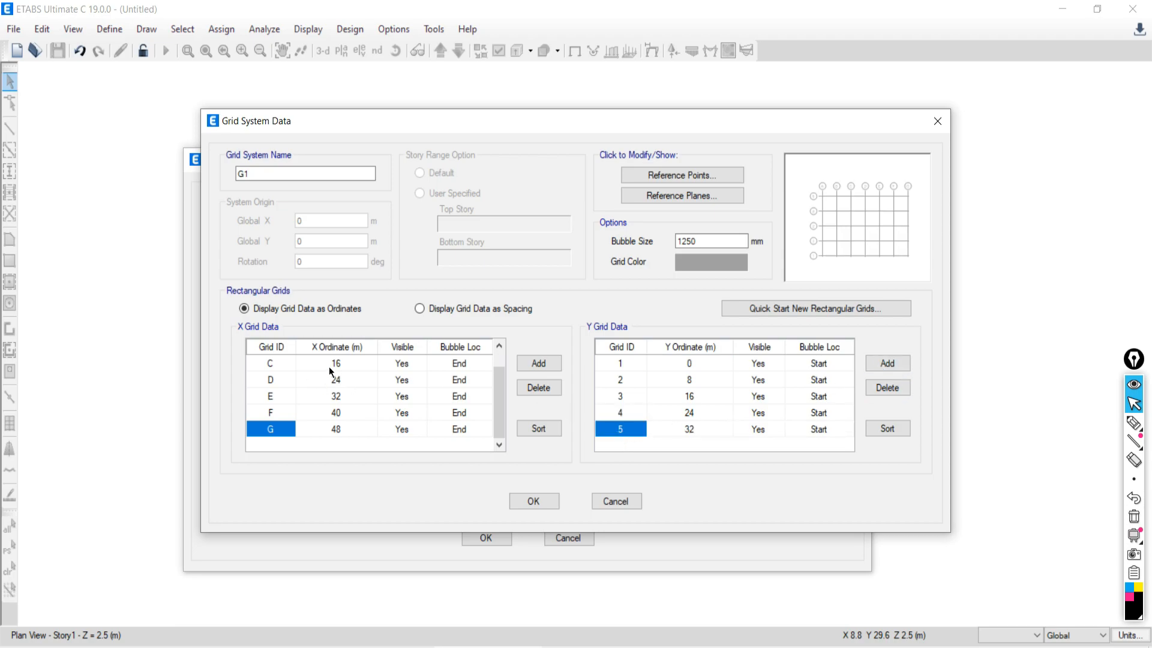
Step: Recheck the PDF drawing, circle grid A's X ordinate with the pen and return to the pointer
{"action": "scroll", "coordinate": [309, 384], "scroll_direction": "up", "scroll_amount": 1}
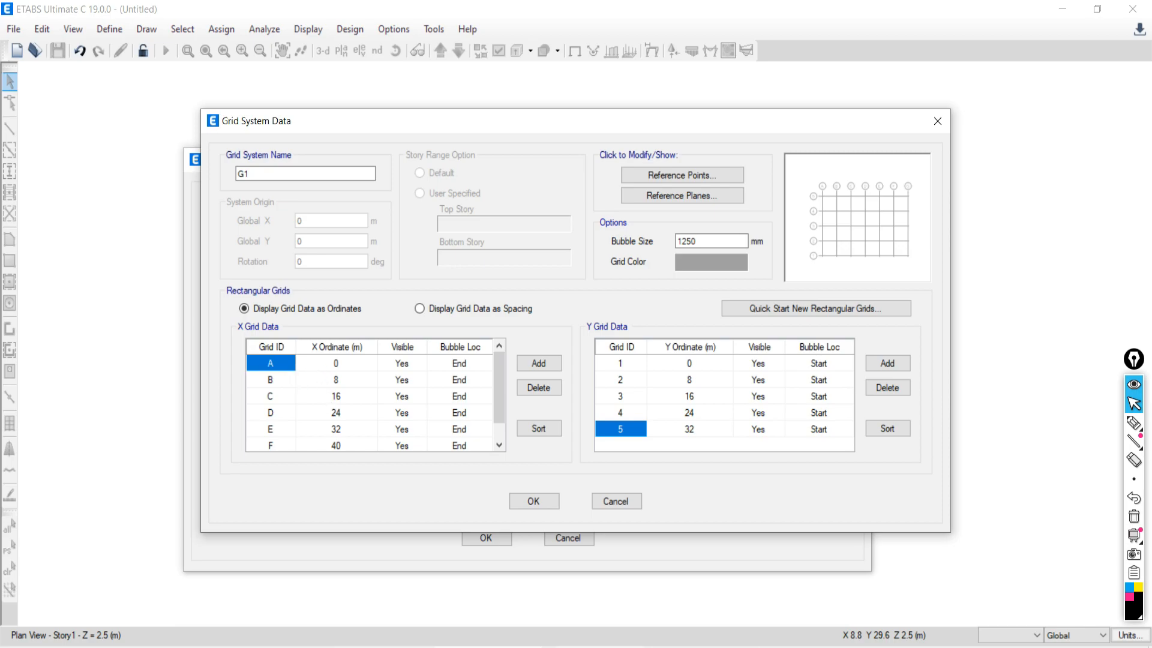
{"action": "mouse_move", "coordinate": [813, 647]}
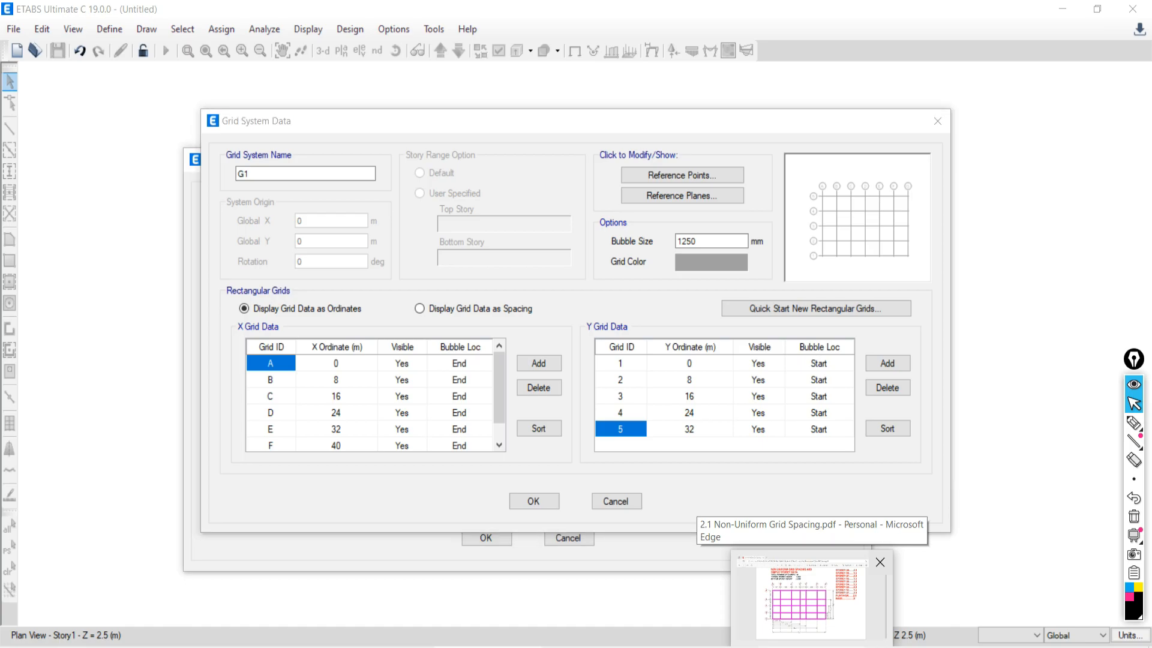
{"action": "left_click", "coordinate": [813, 600]}
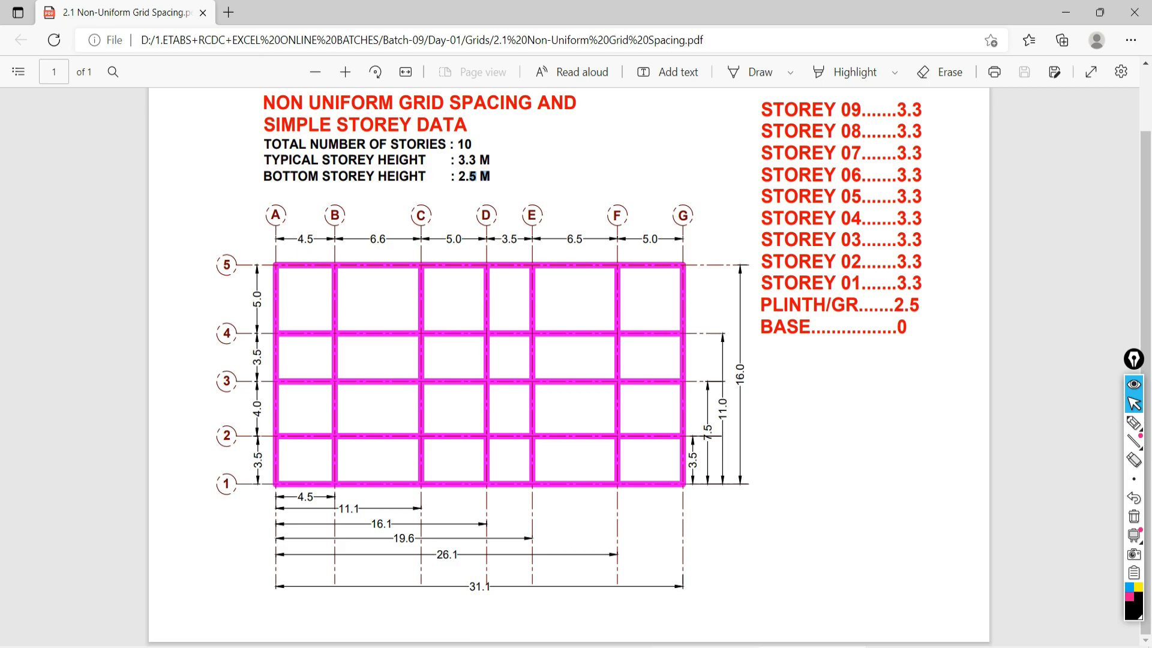
{"action": "left_click", "coordinate": [841, 646]}
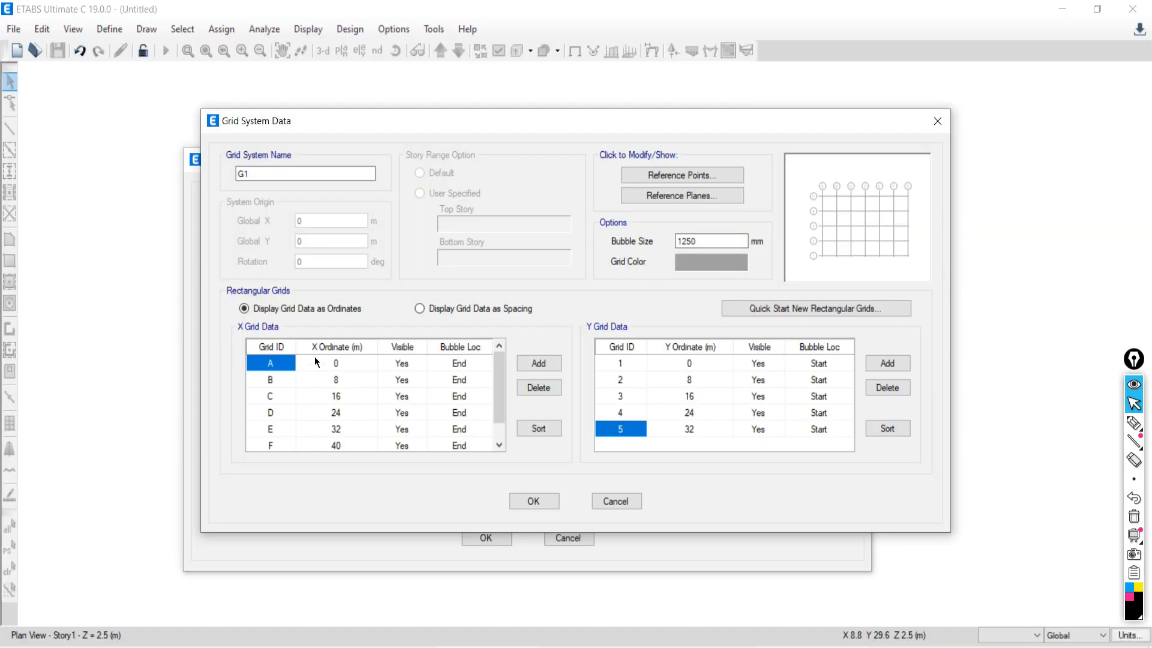
{"action": "left_click", "coordinate": [1134, 423]}
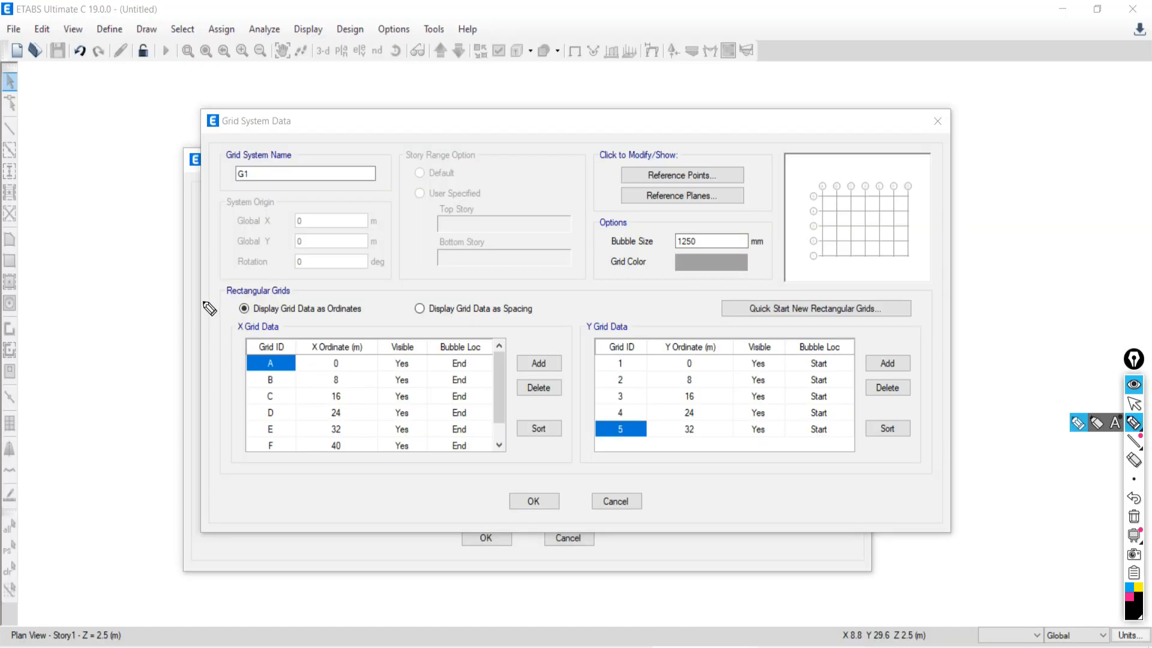
{"action": "left_click_drag", "start_coordinate": [342, 356], "coordinate": [342, 356]}
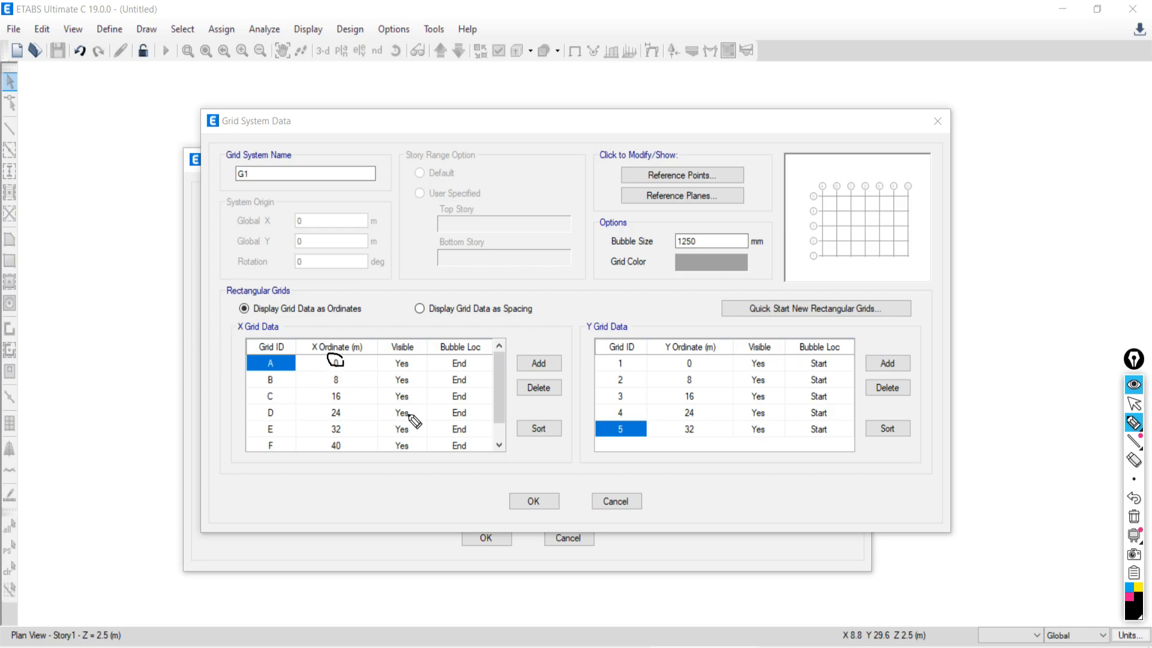
{"action": "mouse_move", "coordinate": [1128, 444]}
{"action": "left_click", "coordinate": [1133, 403]}
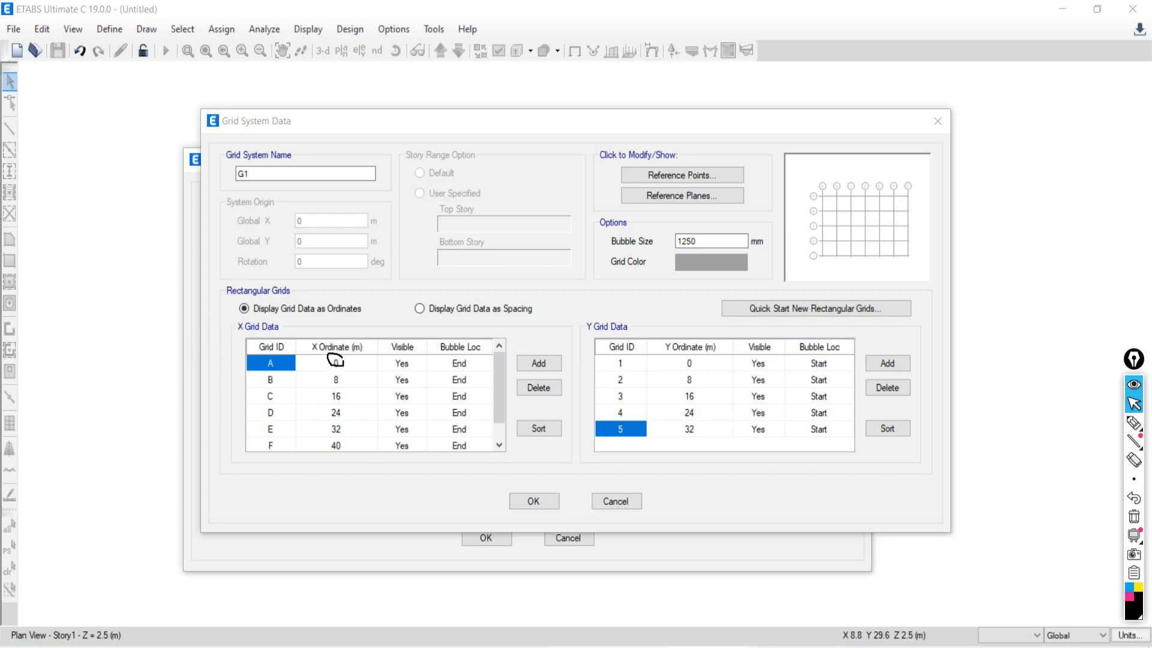
Step: Set grid B's X ordinate to 4.5 m and consult the PDF drawing for the following grid
{"action": "key", "text": "alt+Tab"}
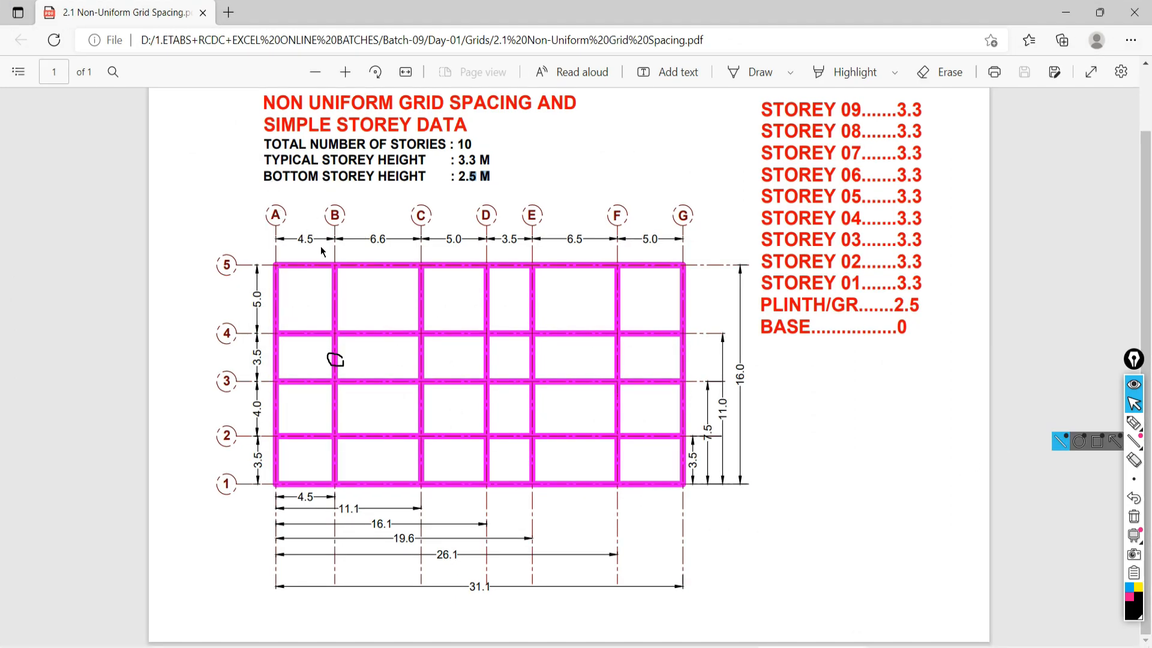
{"action": "key", "text": "alt+Tab"}
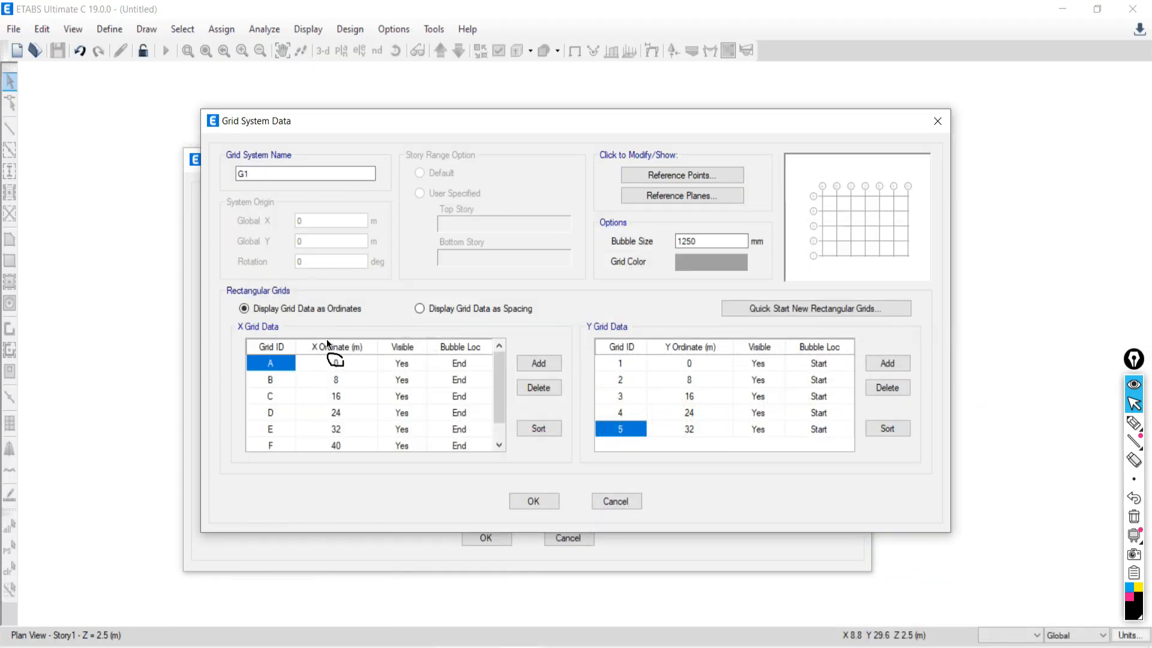
{"action": "left_click", "coordinate": [339, 381]}
{"action": "left_click", "coordinate": [335, 380]}
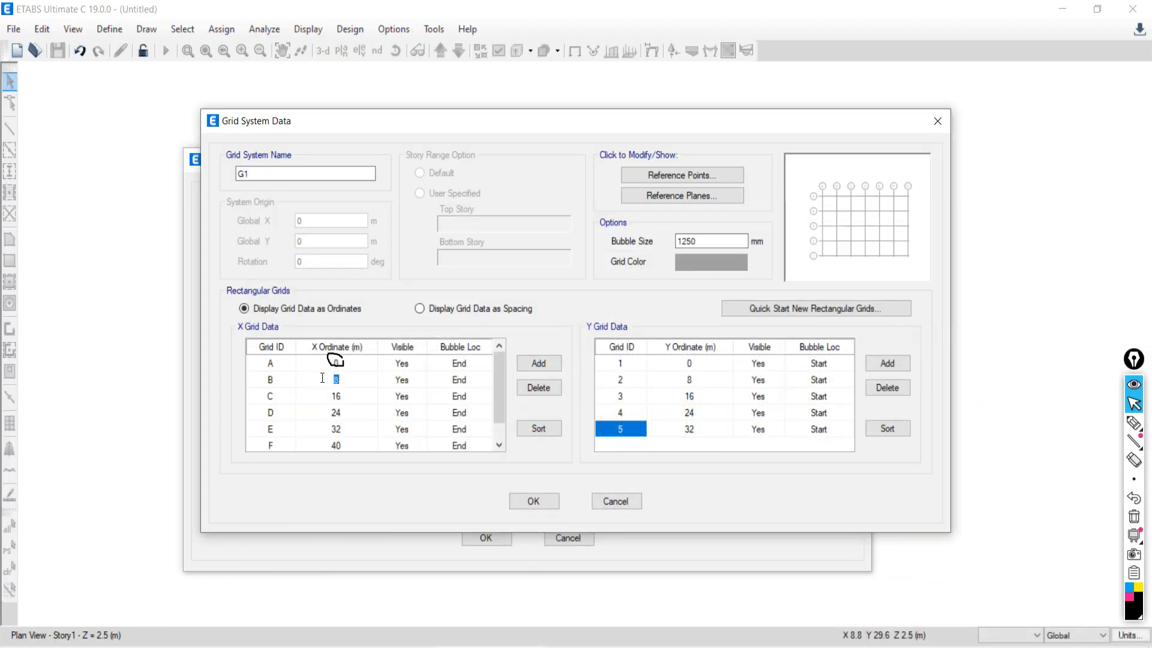
{"action": "type", "text": "4.5"}
{"action": "key", "text": "alt+Tab"}
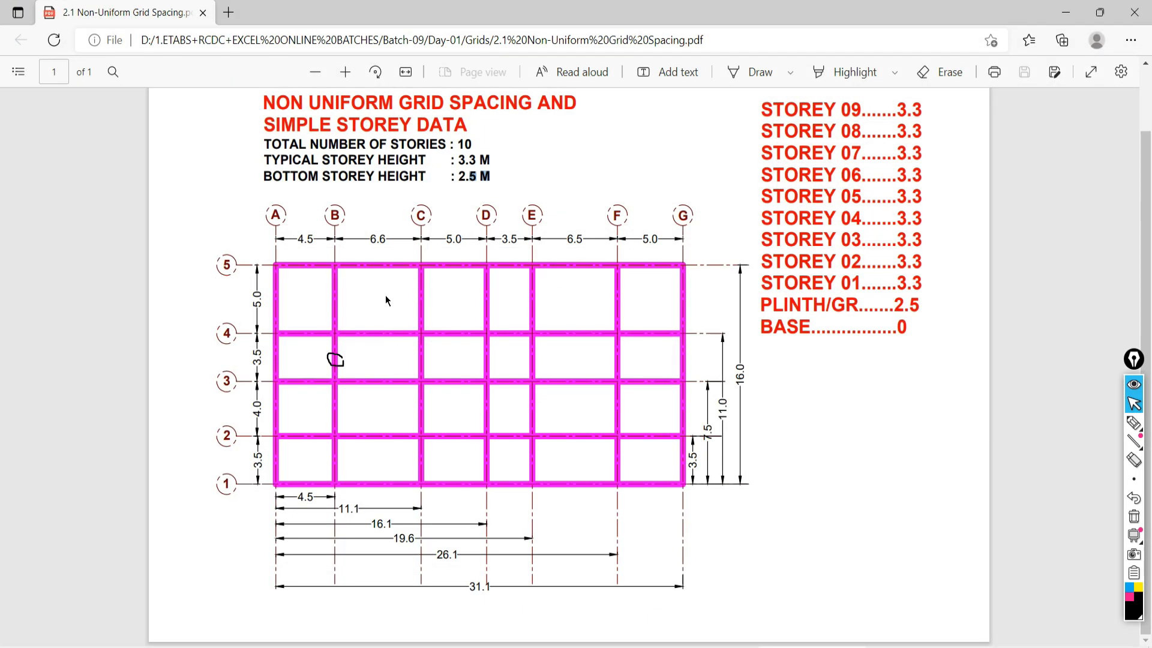
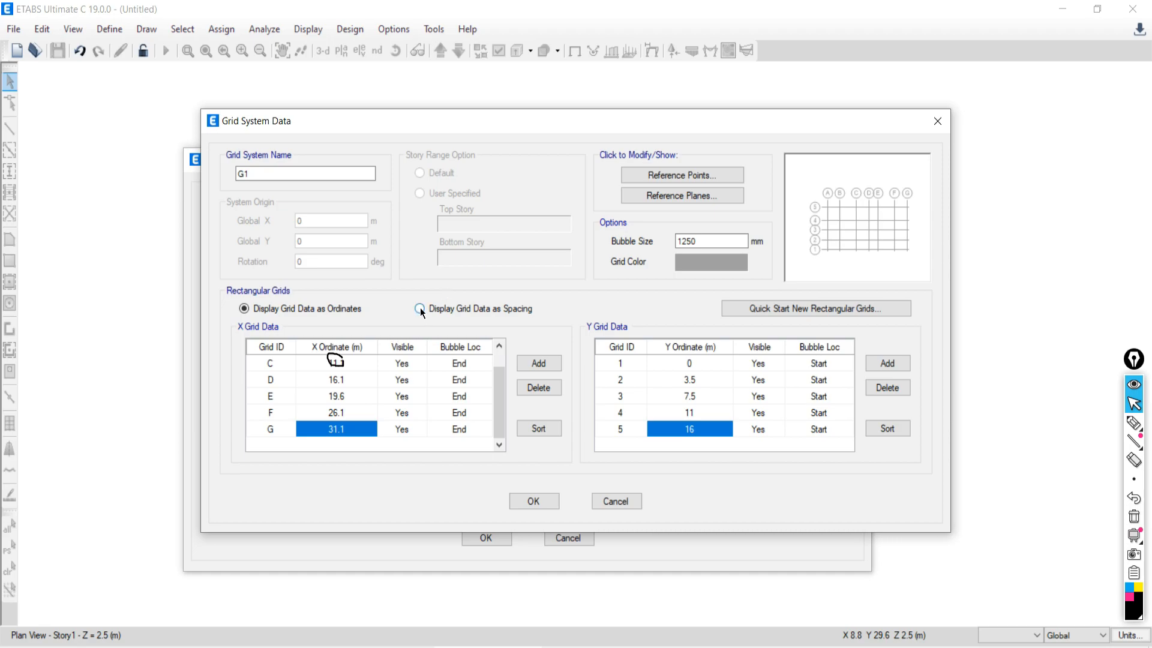
Step: Display the grid data as spacing and compare the spacings with the PDF drawing
{"action": "left_click", "coordinate": [419, 309]}
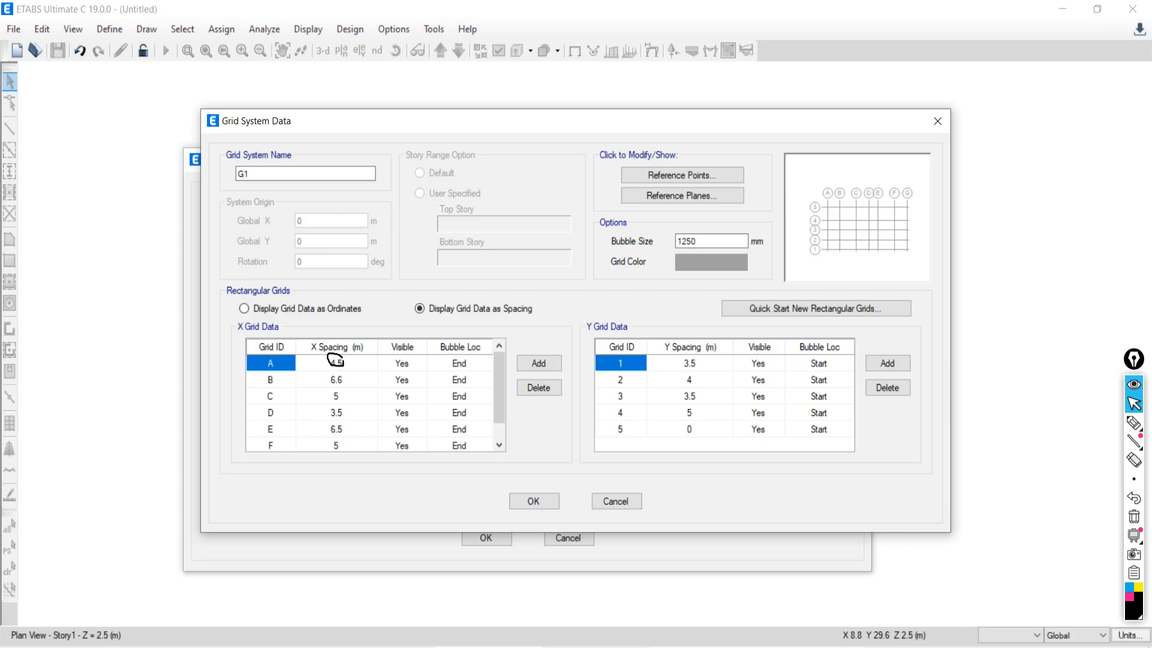
{"action": "key", "text": "alt+Tab"}
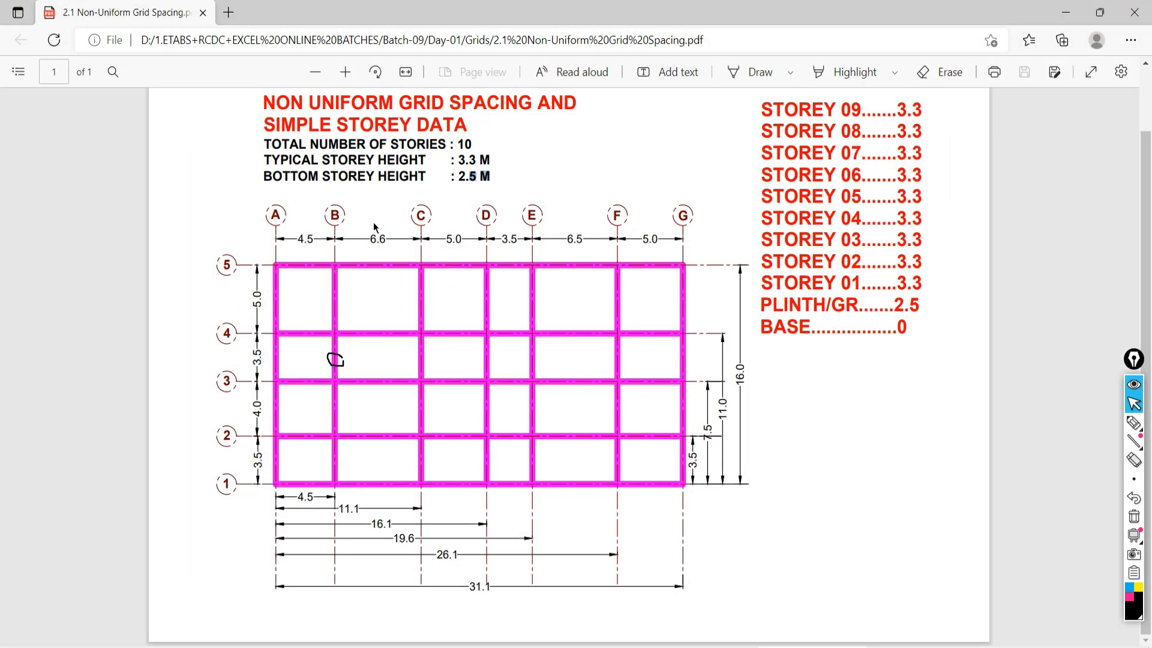
{"action": "left_click", "coordinate": [1131, 402]}
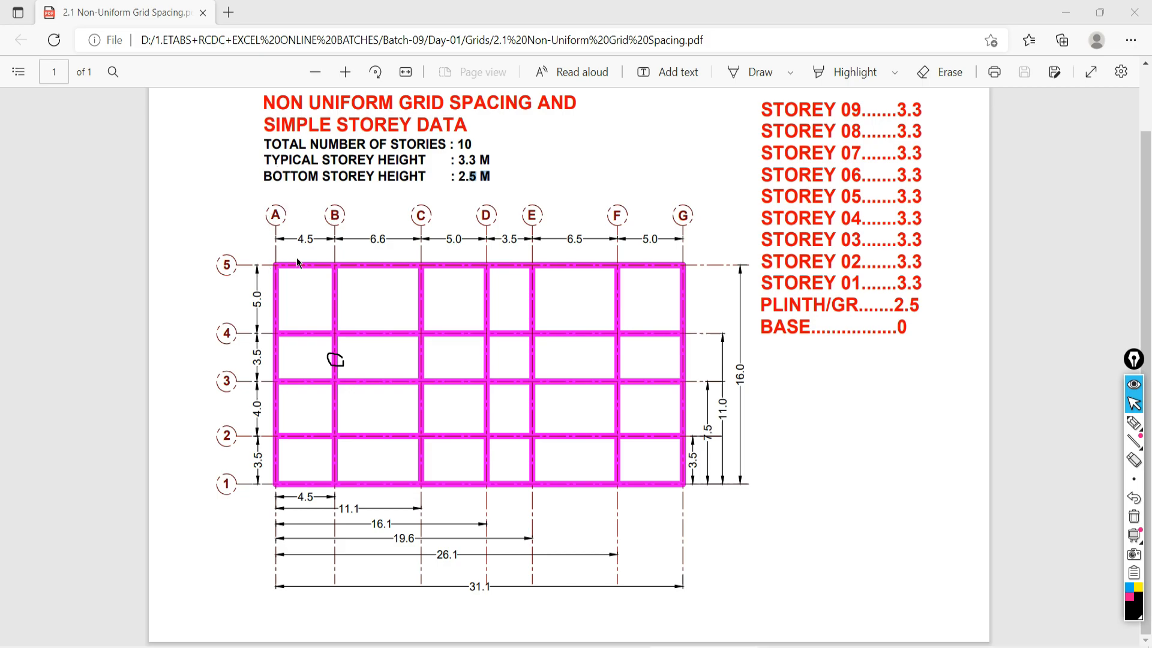
{"action": "key", "text": "alt+Tab"}
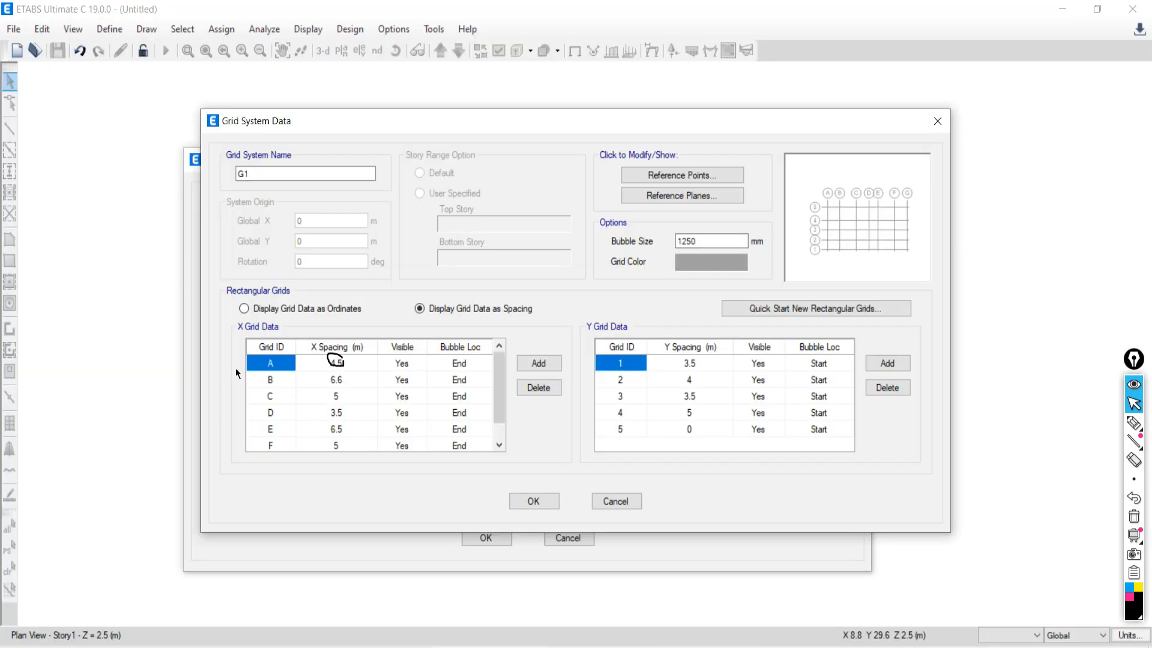
Step: Reset the X spacing of every grid from A through G to 1 m
{"action": "left_click", "coordinate": [335, 363]}
{"action": "type", "text": "1"}
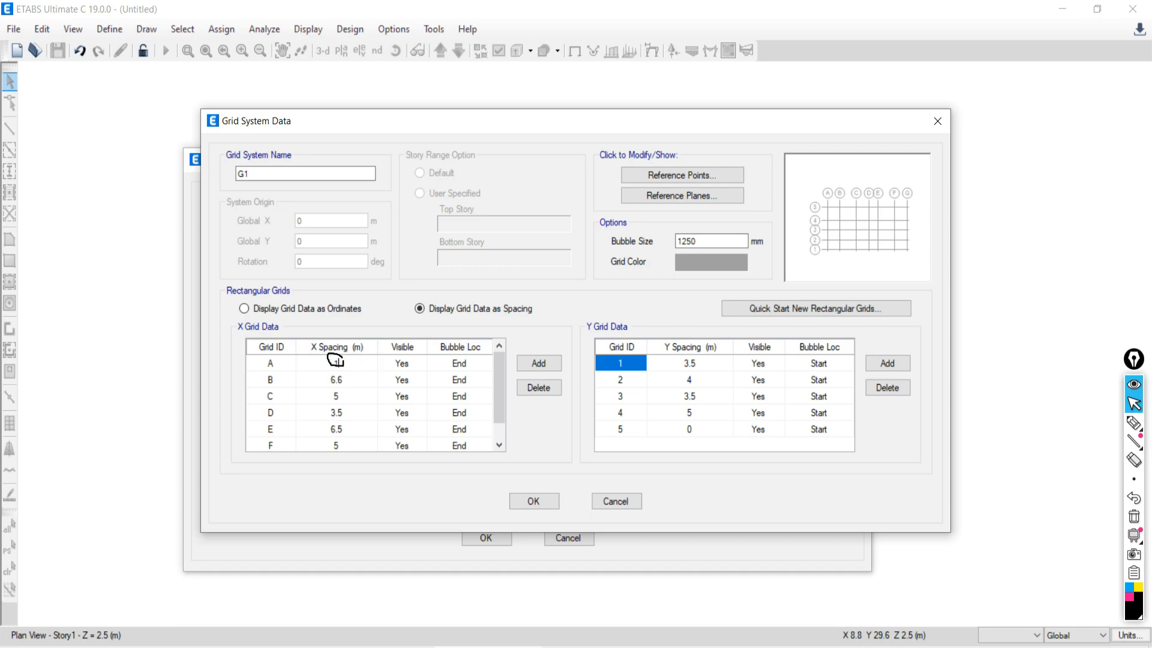
{"action": "left_click", "coordinate": [333, 379]}
{"action": "type", "text": "1"}
{"action": "left_click", "coordinate": [333, 399]}
{"action": "type", "text": "1"}
{"action": "left_click", "coordinate": [324, 415]}
{"action": "type", "text": "1"}
{"action": "left_click", "coordinate": [325, 431]}
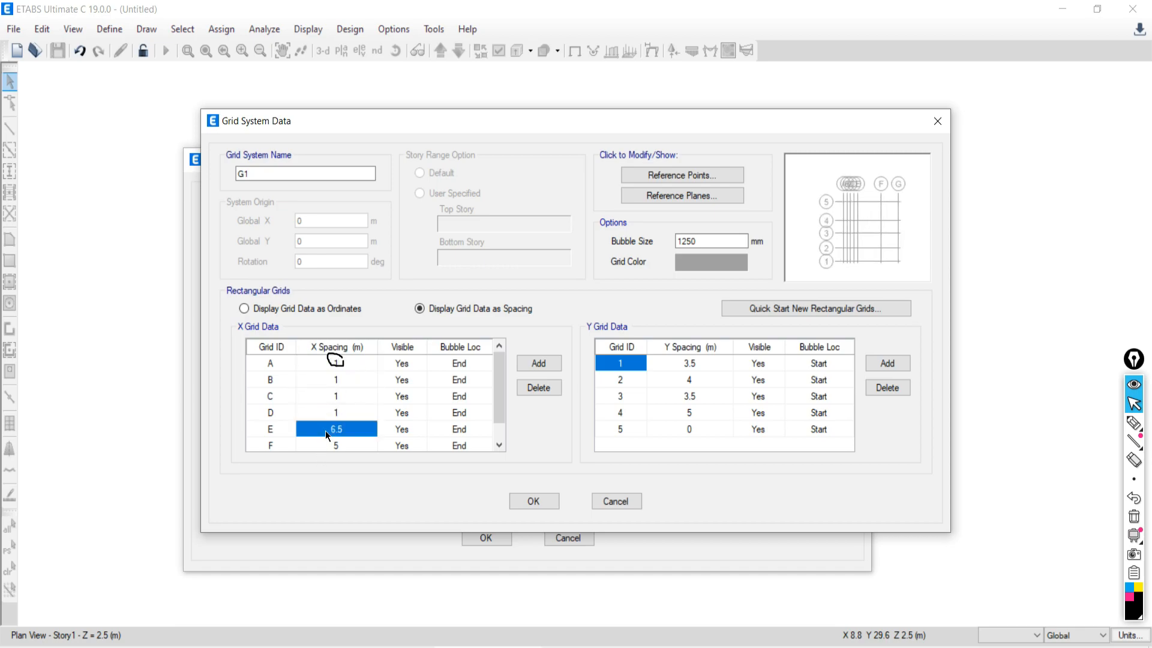
{"action": "type", "text": "1"}
{"action": "left_click", "coordinate": [333, 447]}
{"action": "type", "text": "1"}
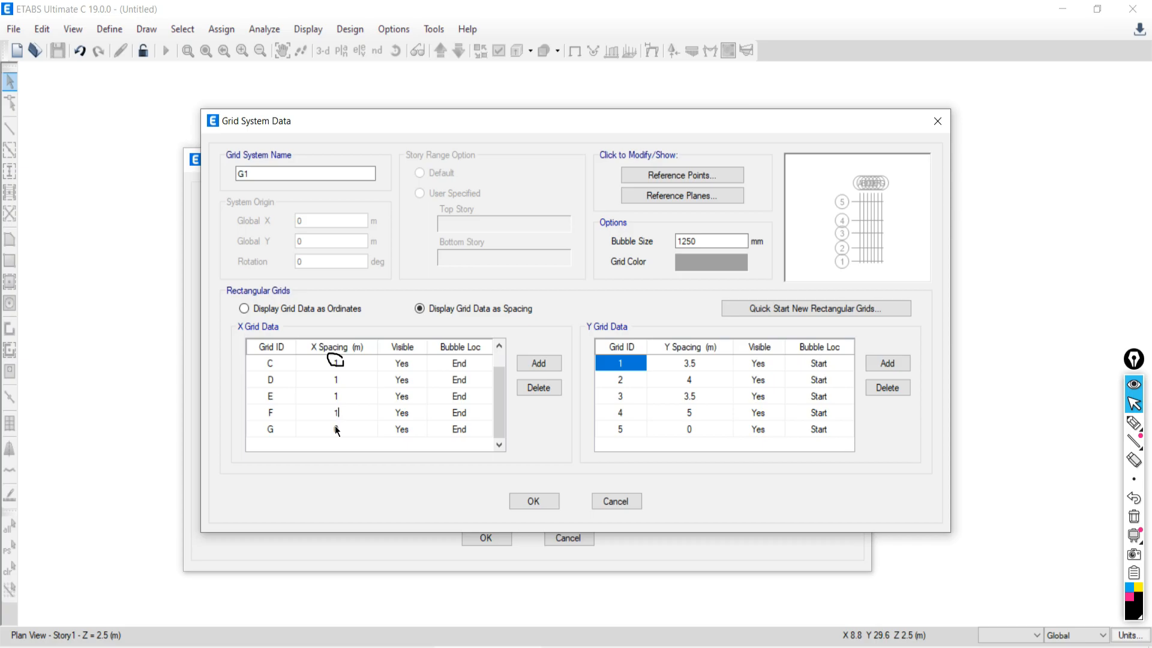
{"action": "left_click", "coordinate": [336, 429]}
{"action": "type", "text": "1"}
{"action": "left_click_drag", "start_coordinate": [504, 393], "coordinate": [497, 321]}
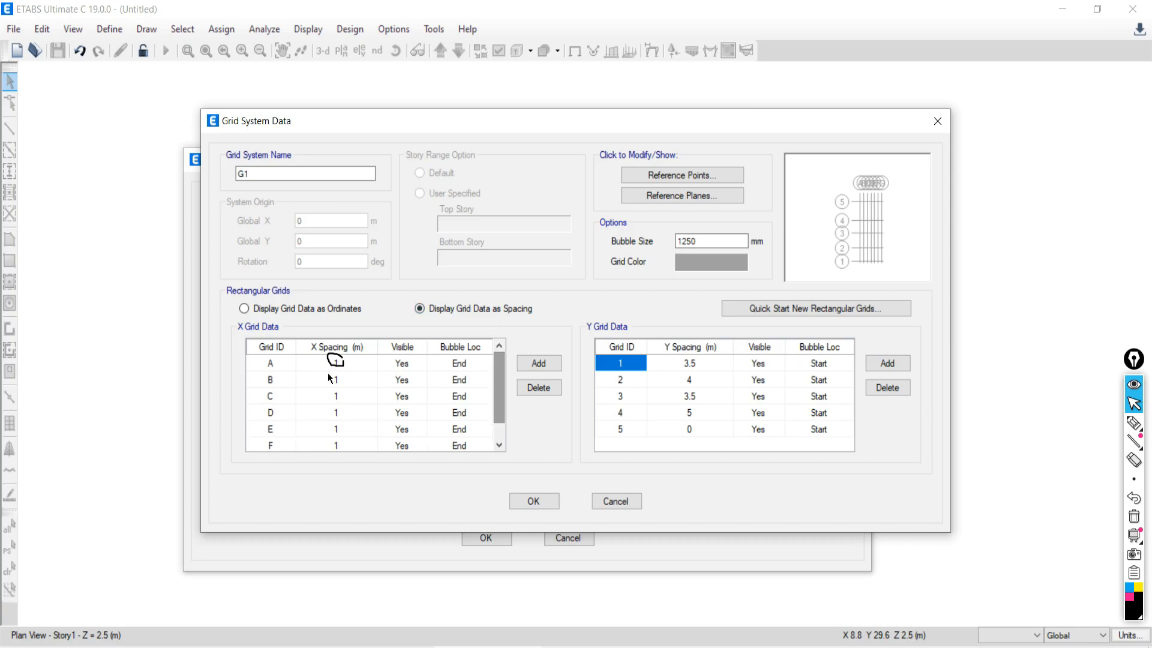
Step: Consult the enlarged PDF drawing and set grid A's X spacing to 4.5 m
{"action": "left_click", "coordinate": [332, 361]}
{"action": "key", "text": "alt+Tab"}
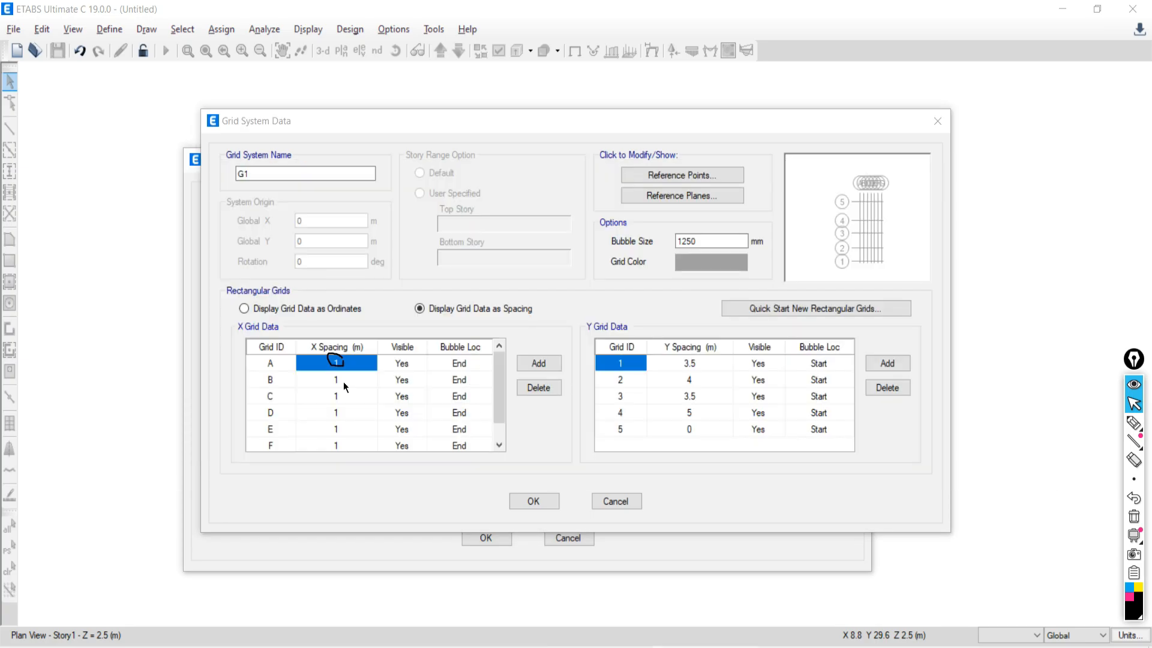
{"action": "left_click", "coordinate": [746, 606]}
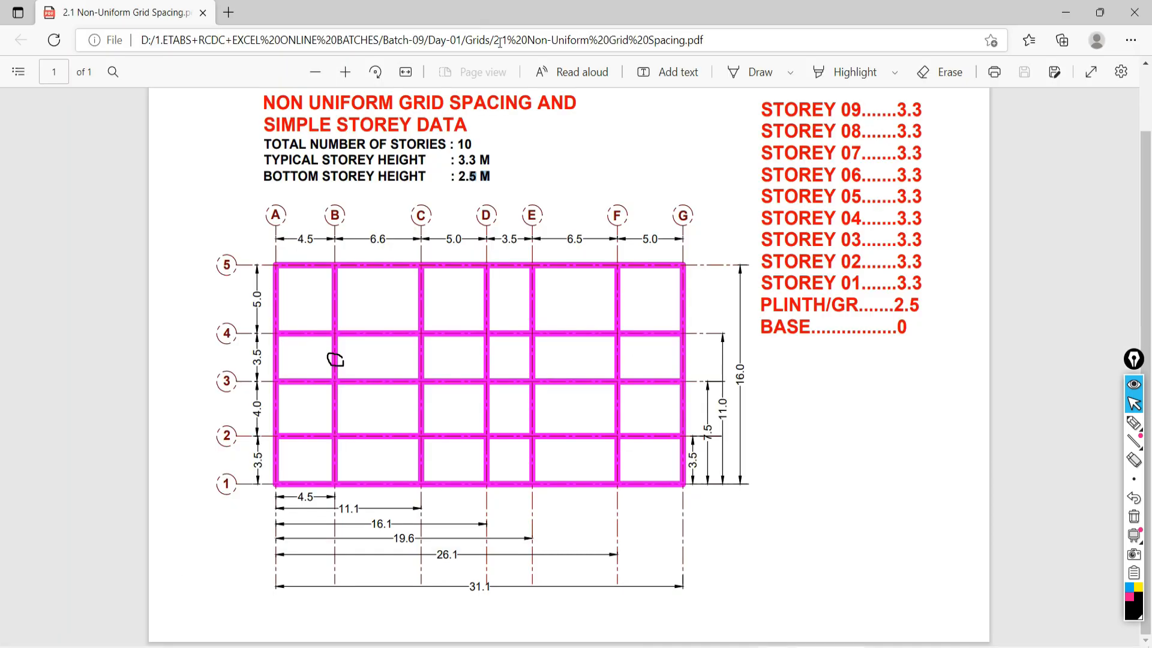
{"action": "left_click", "coordinate": [346, 72]}
{"action": "left_click", "coordinate": [346, 72]}
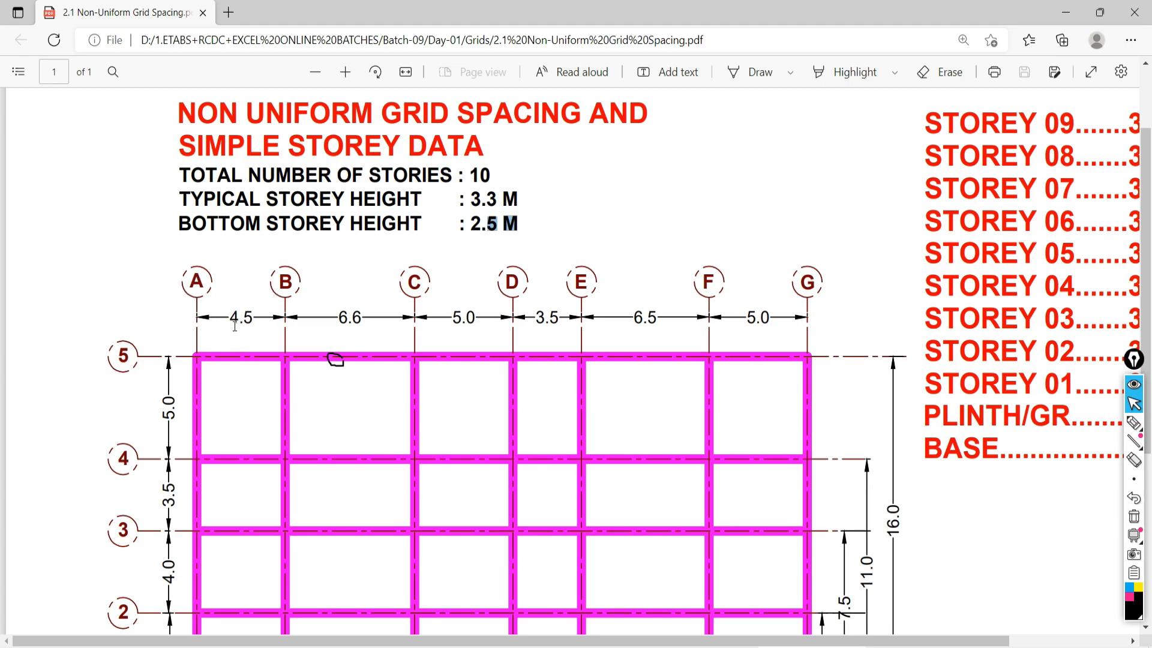
{"action": "key", "text": "alt+Tab"}
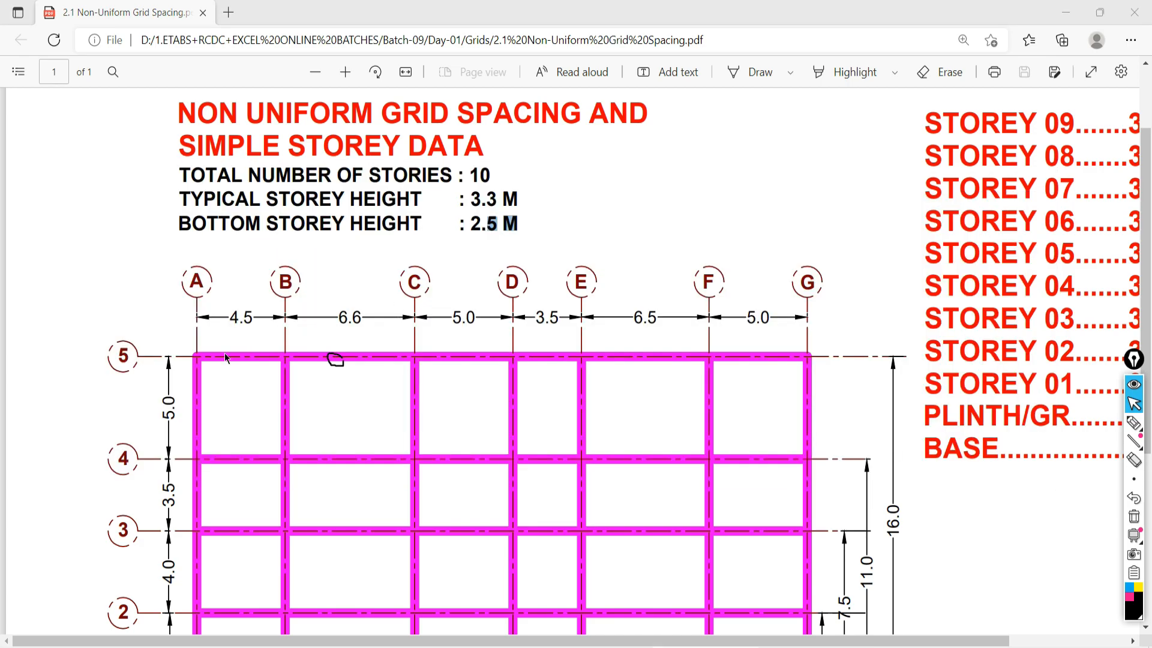
{"action": "key", "text": "alt+Tab"}
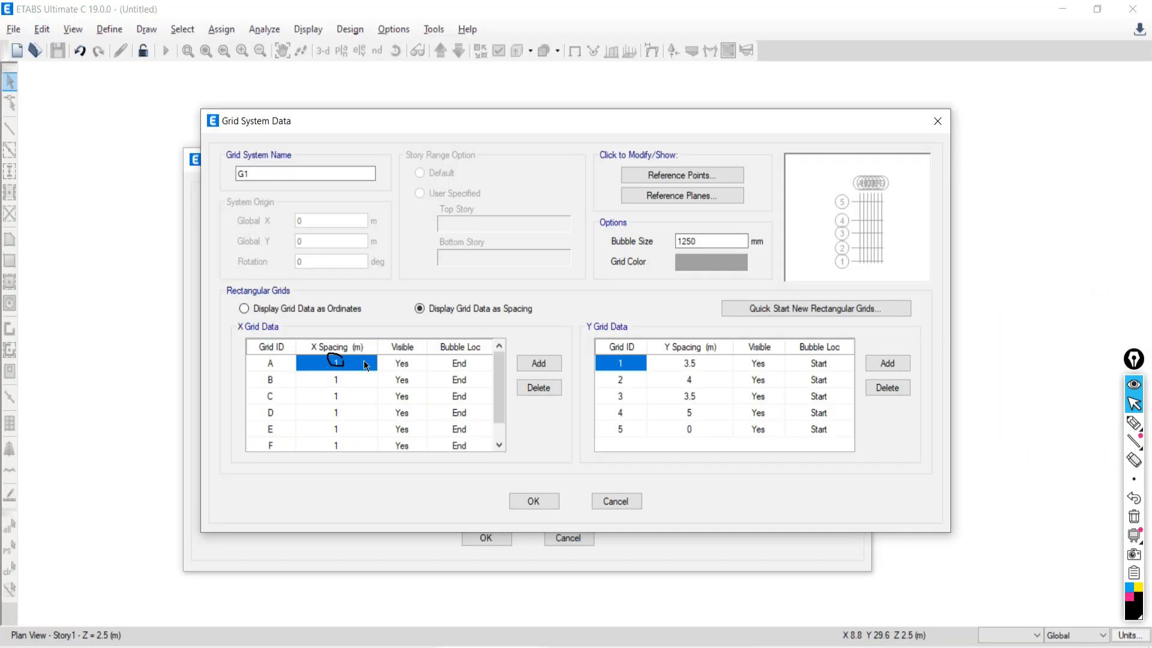
{"action": "double_click", "coordinate": [336, 364]}
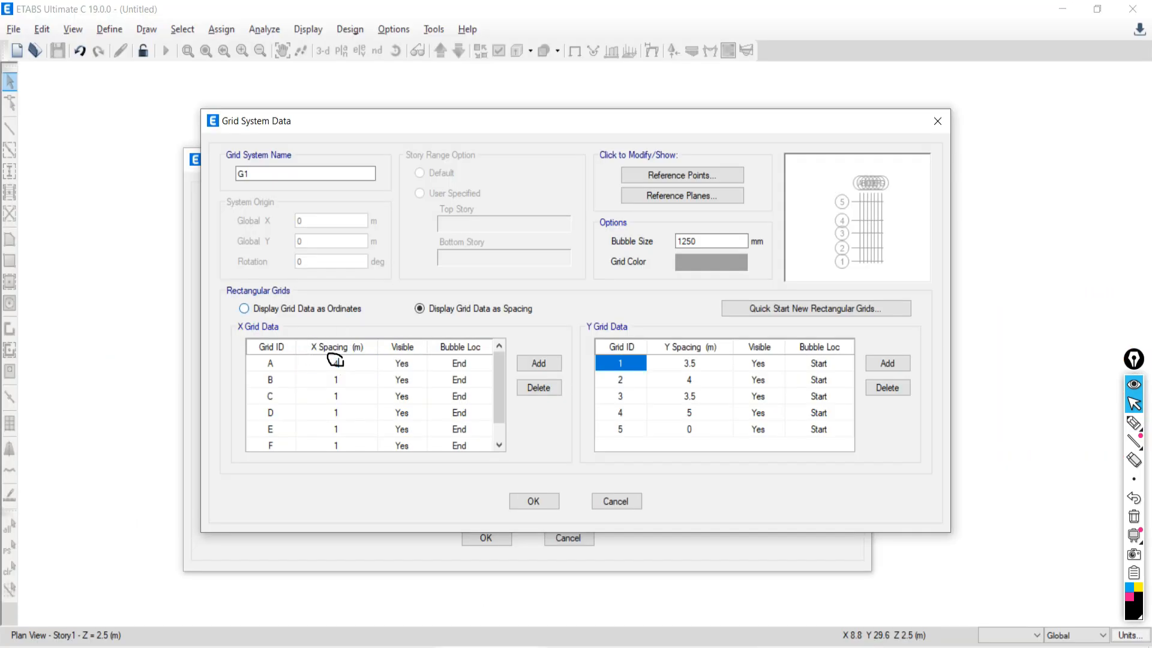
Step: Following the PDF drawing, set the X spacing to 6.6 m for grid B and 5 m for grid C
{"action": "key", "text": "alt+Tab"}
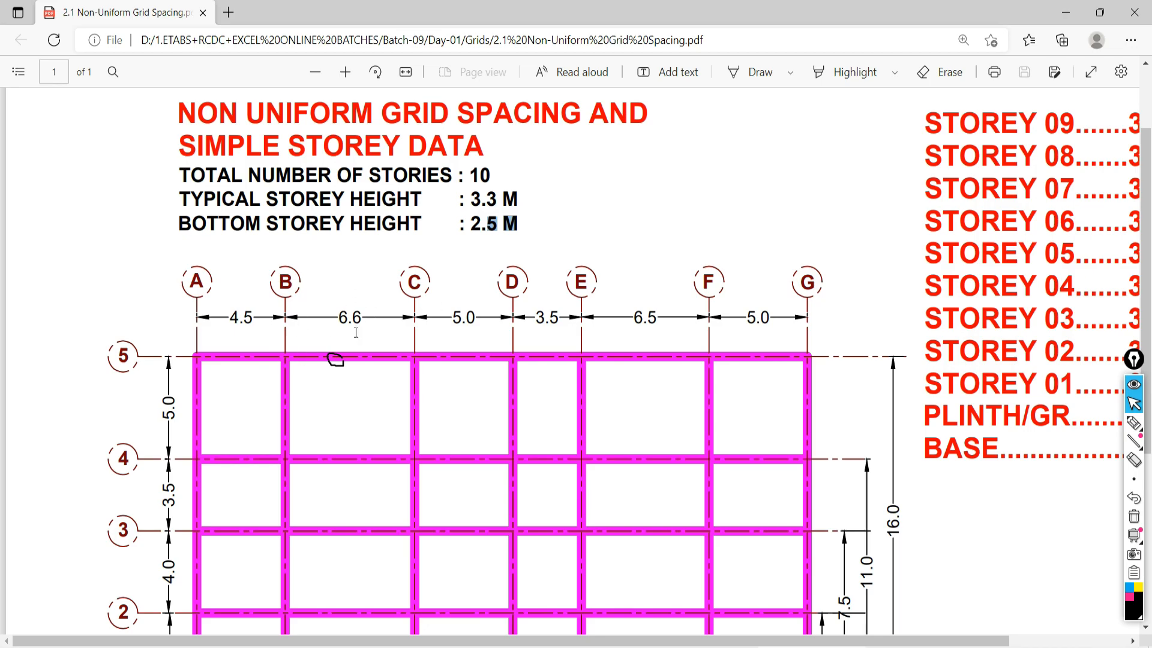
{"action": "key", "text": "alt+Tab"}
{"action": "left_click", "coordinate": [339, 382]}
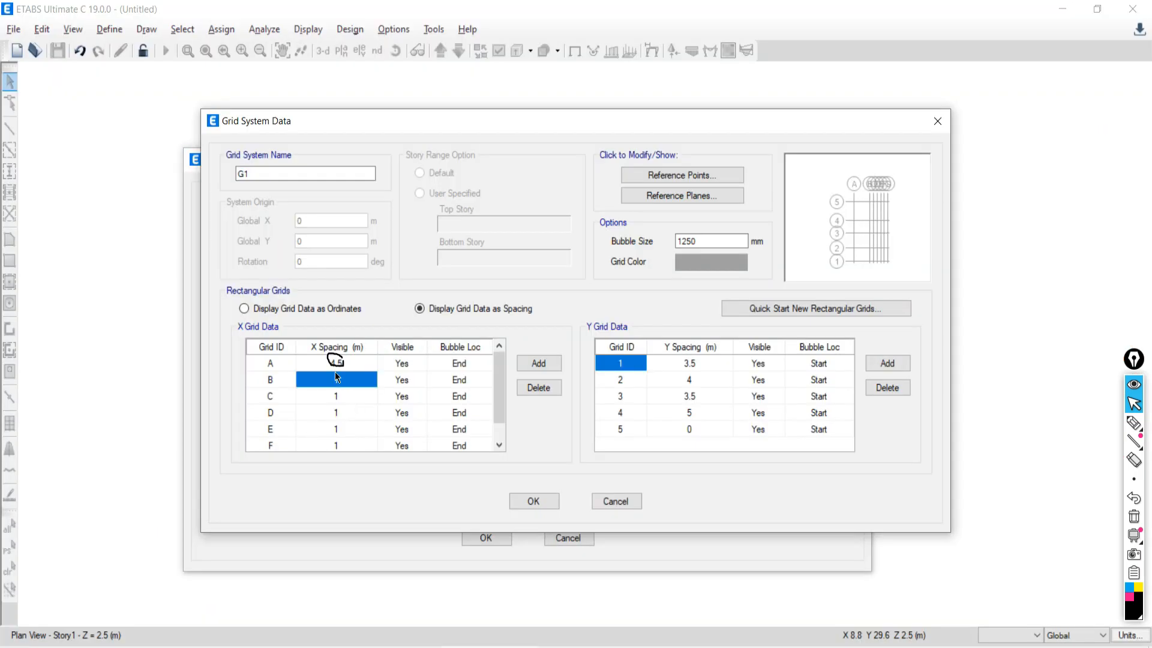
{"action": "type", "text": "6.6"}
{"action": "key", "text": "alt+Tab"}
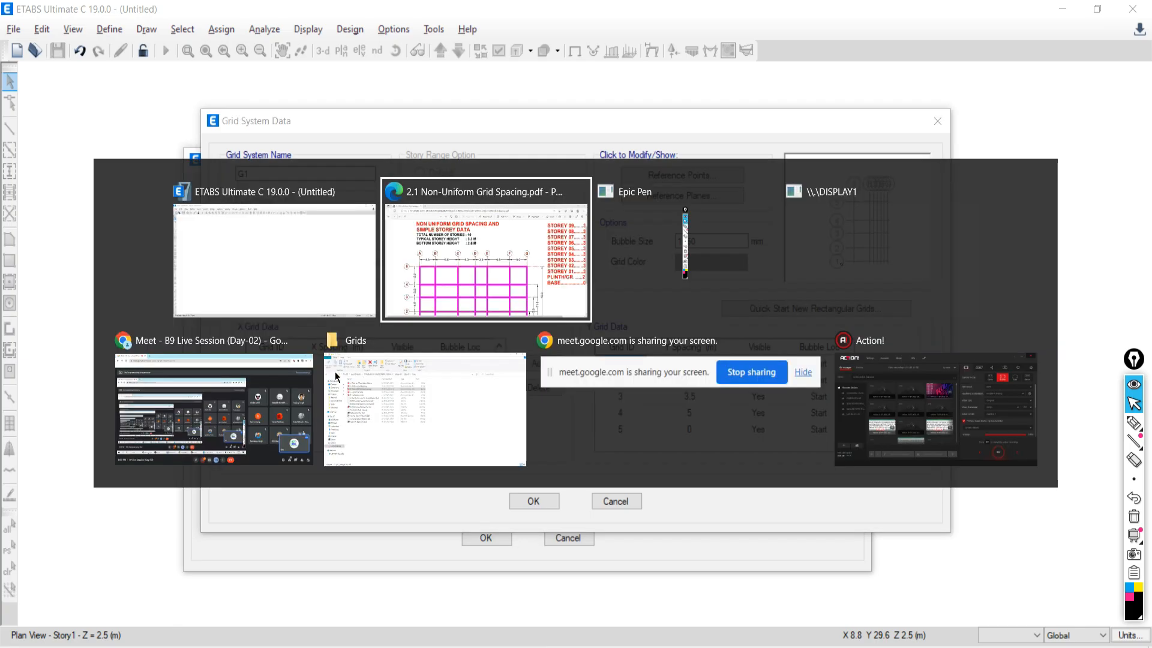
{"action": "key", "text": "alt+Tab"}
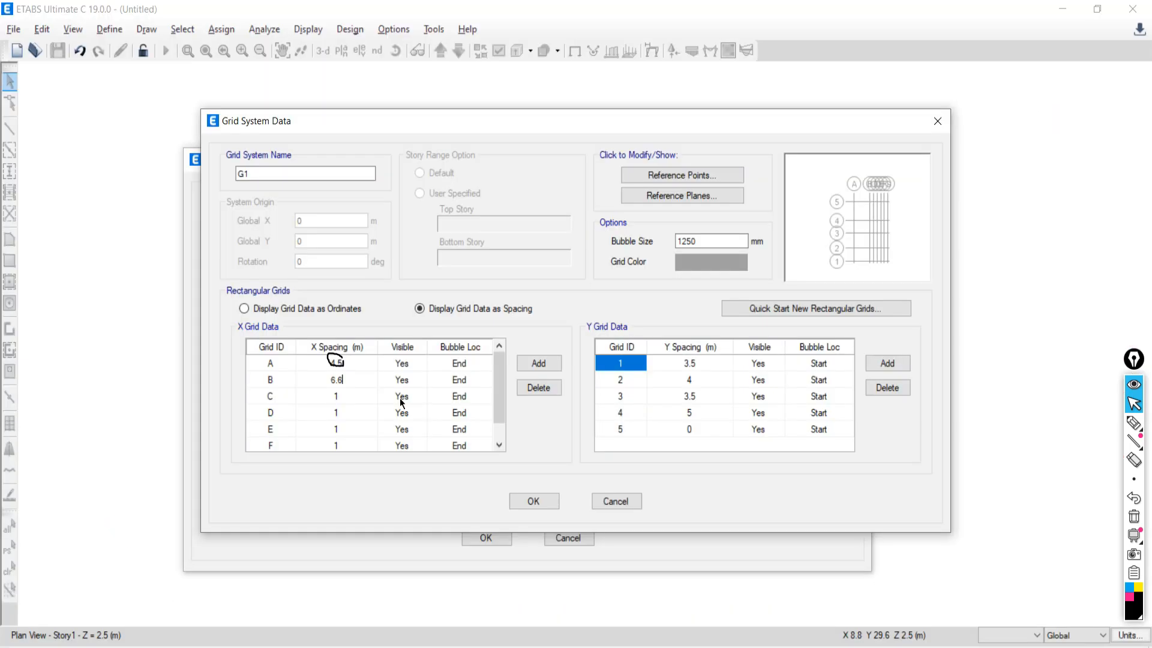
{"action": "left_click", "coordinate": [340, 397]}
{"action": "type", "text": "5"}
Step: Following the PDF drawing, set the X spacing to 3.5 m for grid D and 6.5 m for grid E
{"action": "key", "text": "alt+Tab"}
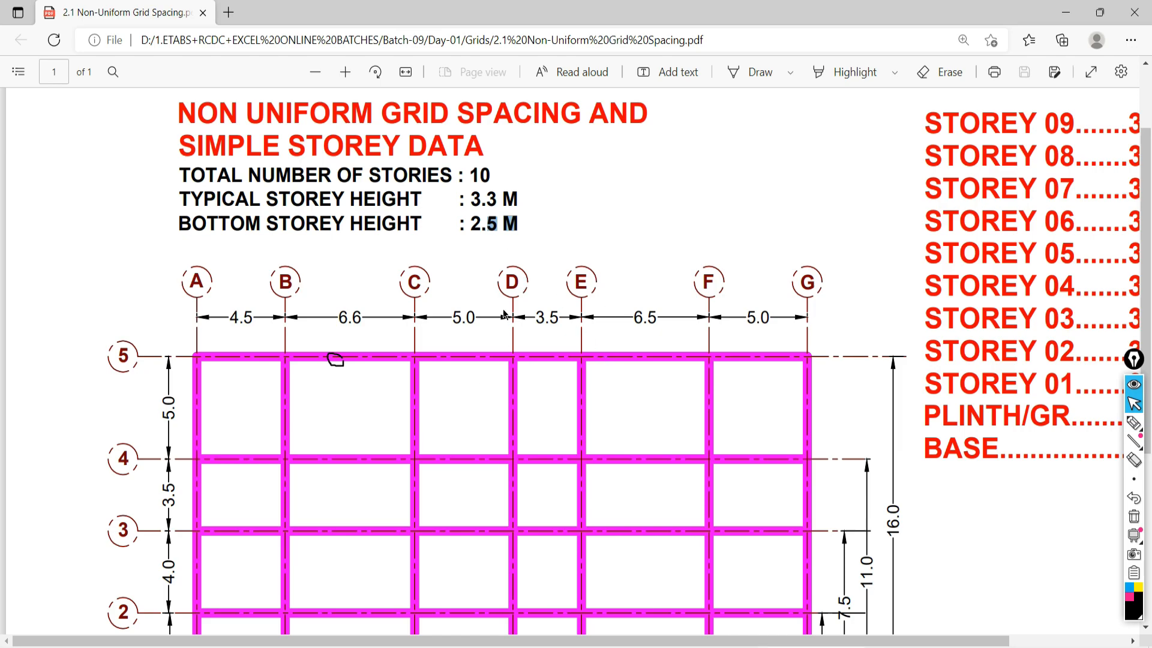
{"action": "key", "text": "alt+Tab"}
{"action": "left_click", "coordinate": [336, 414]}
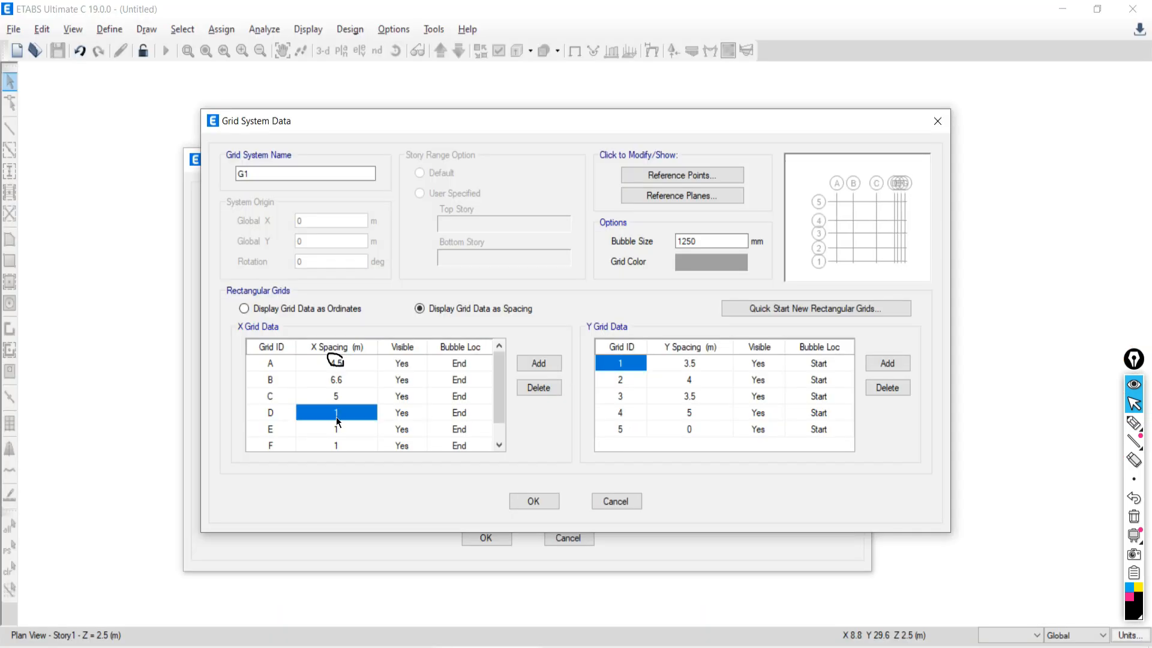
{"action": "type", "text": "3.5"}
{"action": "key", "text": "alt+Tab"}
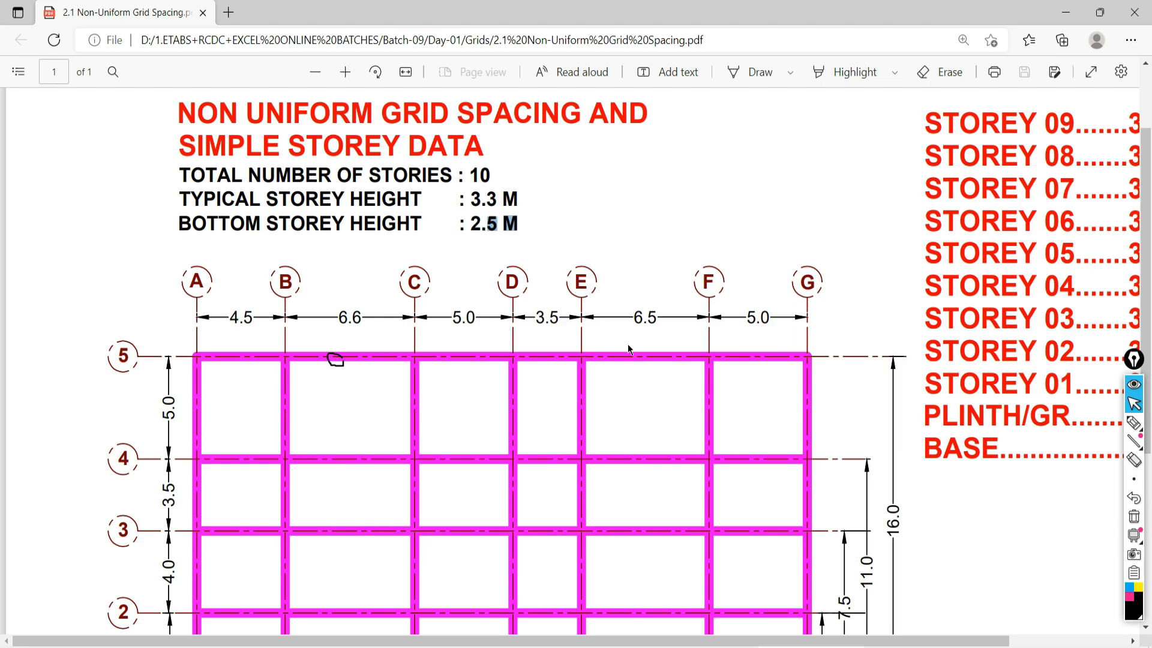
{"action": "key", "text": "alt+Tab"}
{"action": "left_click", "coordinate": [331, 428]}
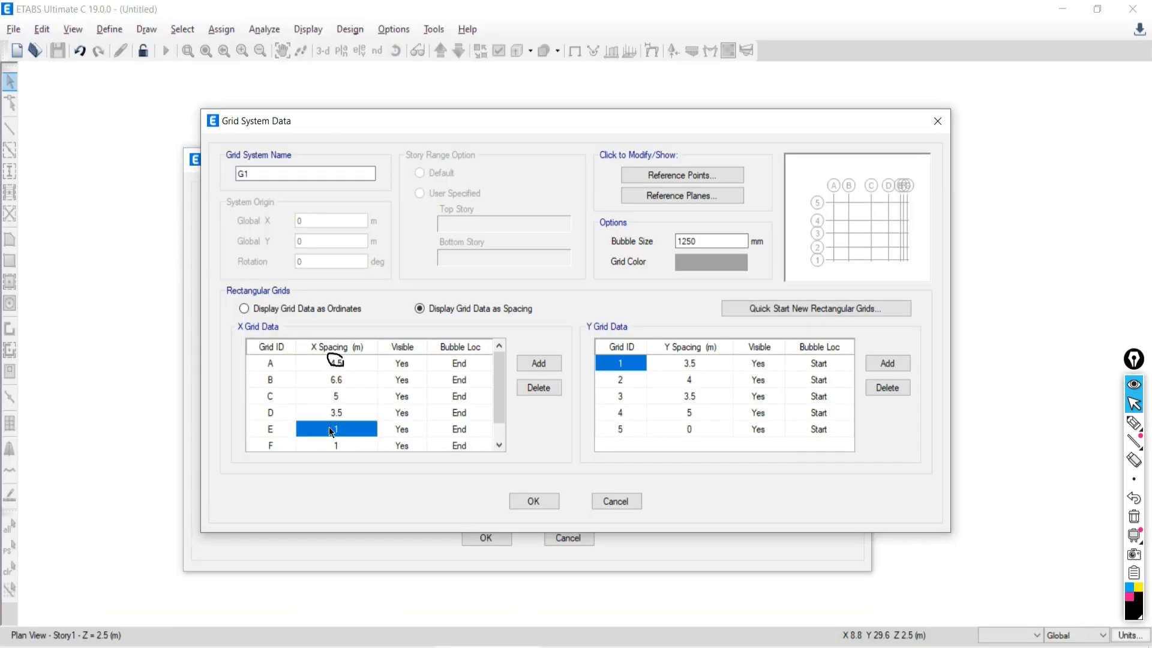
{"action": "type", "text": "6.5"}
Step: Check the PDF drawing and set grid F's X spacing to 5 m
{"action": "key", "text": "alt+Tab"}
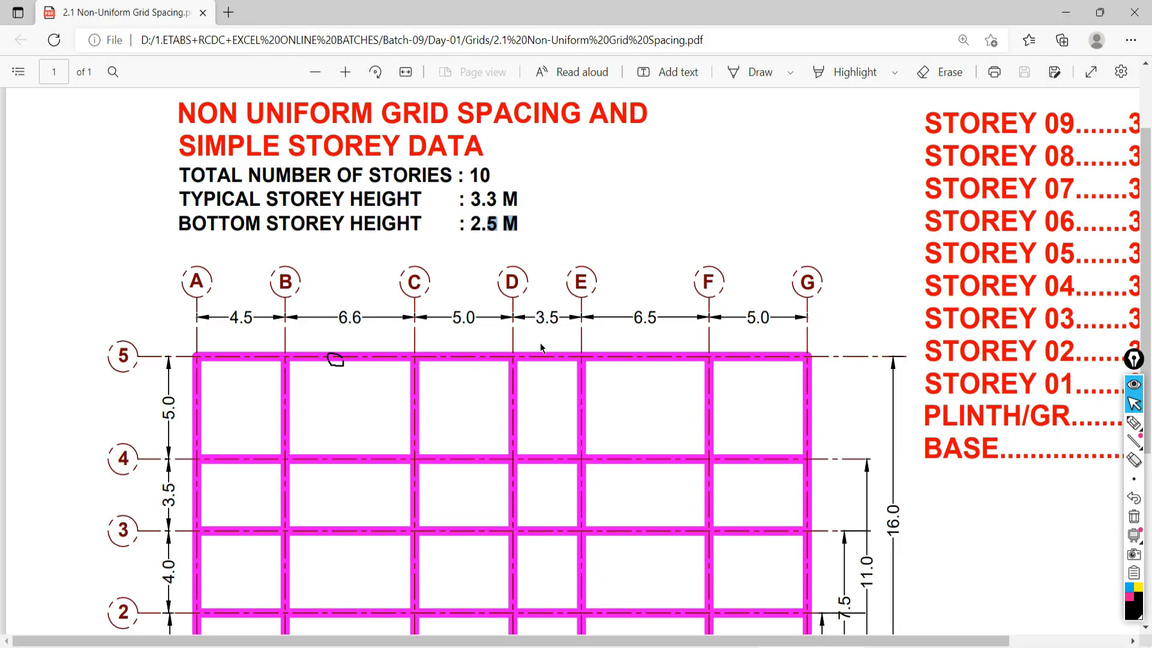
{"action": "key", "text": "alt+Tab"}
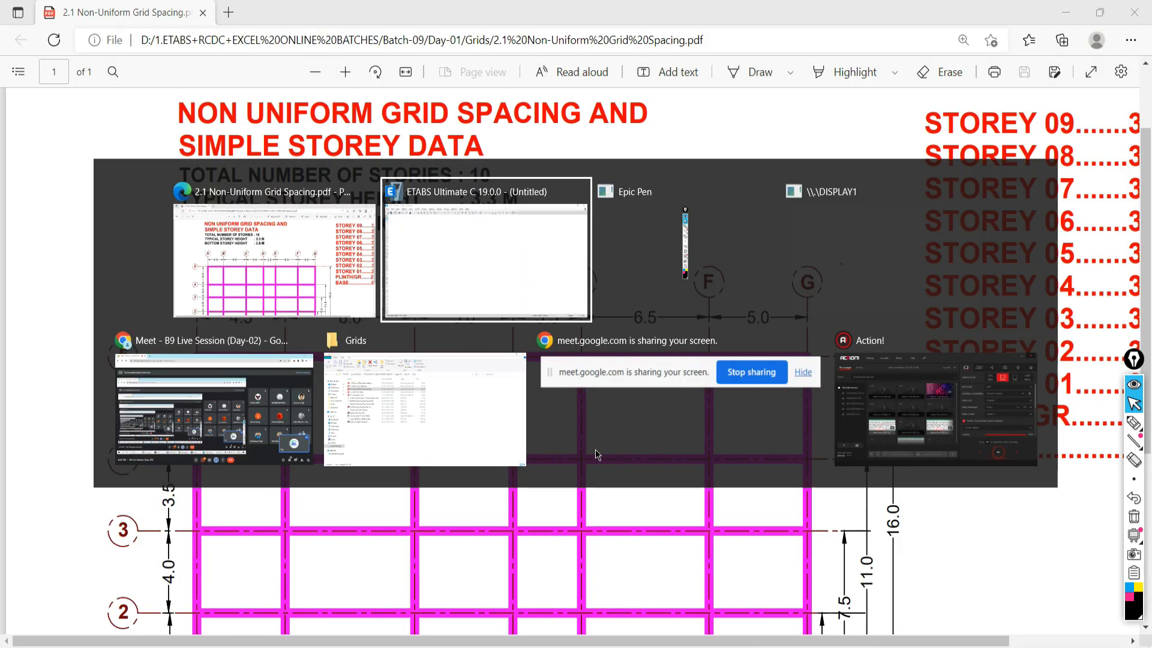
{"action": "left_click", "coordinate": [333, 445]}
{"action": "type", "text": "5"}
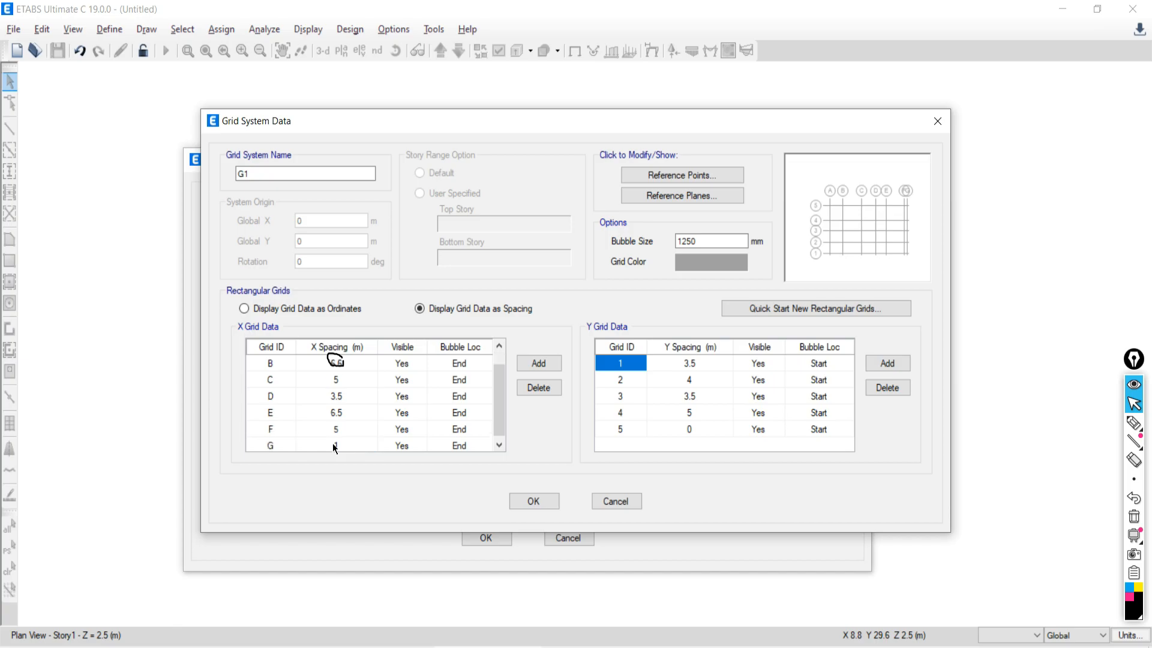
Step: Mark grid G and a circled span to an imaginary grid beyond it with the pen on the PDF drawing
{"action": "left_click_drag", "start_coordinate": [502, 400], "coordinate": [471, 435]}
{"action": "key", "text": "alt+Tab"}
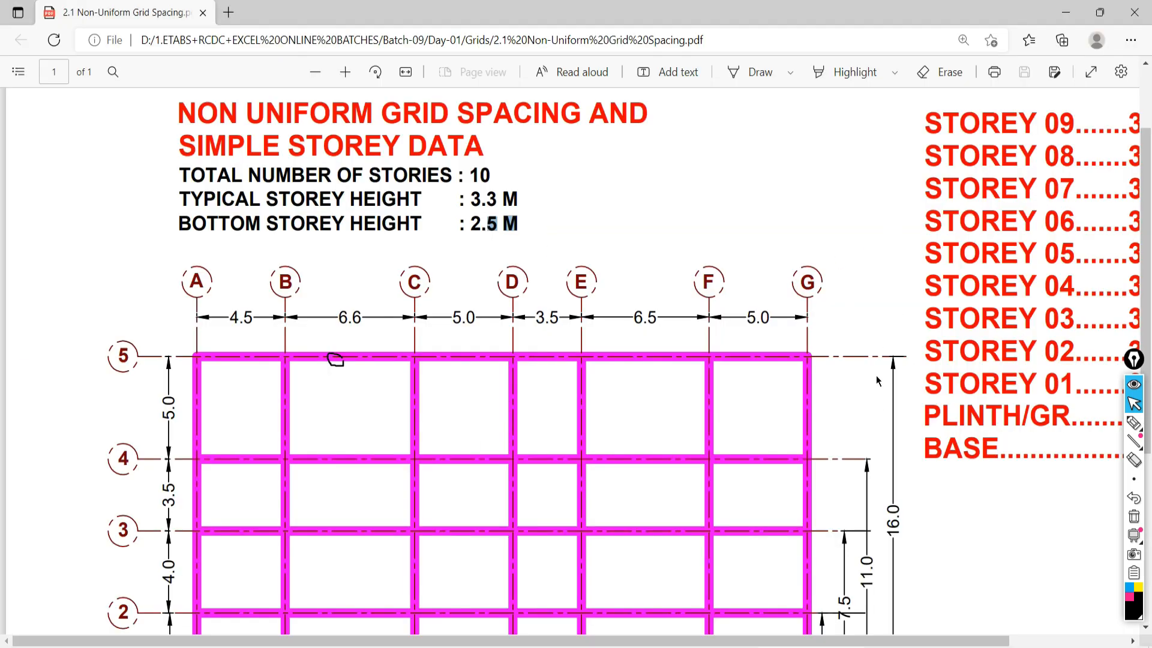
{"action": "left_click", "coordinate": [1134, 423]}
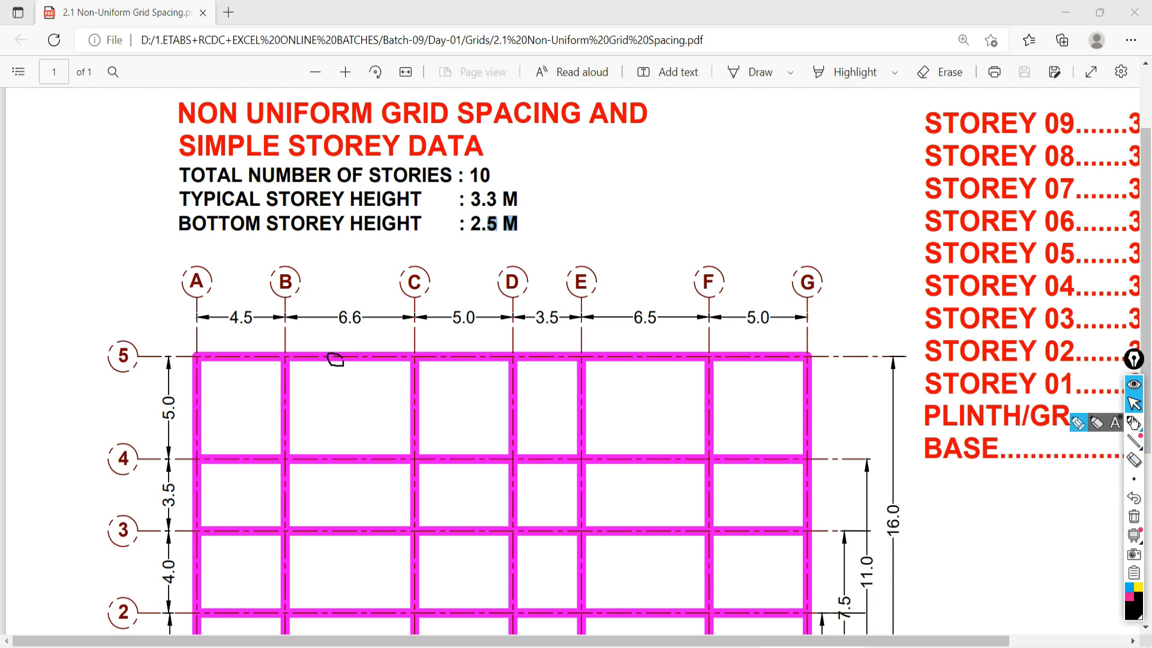
{"action": "left_click_drag", "start_coordinate": [812, 230], "coordinate": [811, 354]}
{"action": "mouse_move", "coordinate": [811, 310]}
{"action": "left_mouse_down"}
{"action": "mouse_move", "coordinate": [864, 297]}
{"action": "mouse_move", "coordinate": [847, 308]}
{"action": "left_mouse_up"}
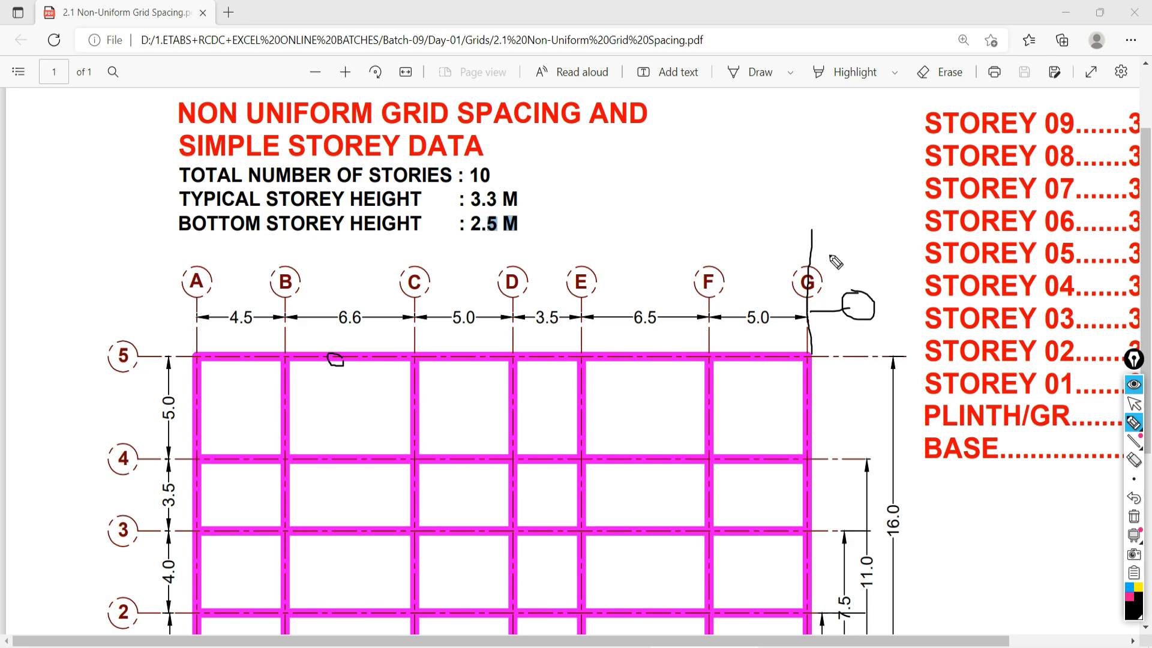
{"action": "left_click_drag", "start_coordinate": [878, 251], "coordinate": [886, 375]}
{"action": "left_click_drag", "start_coordinate": [813, 242], "coordinate": [809, 346]}
{"action": "left_click", "coordinate": [1133, 403]}
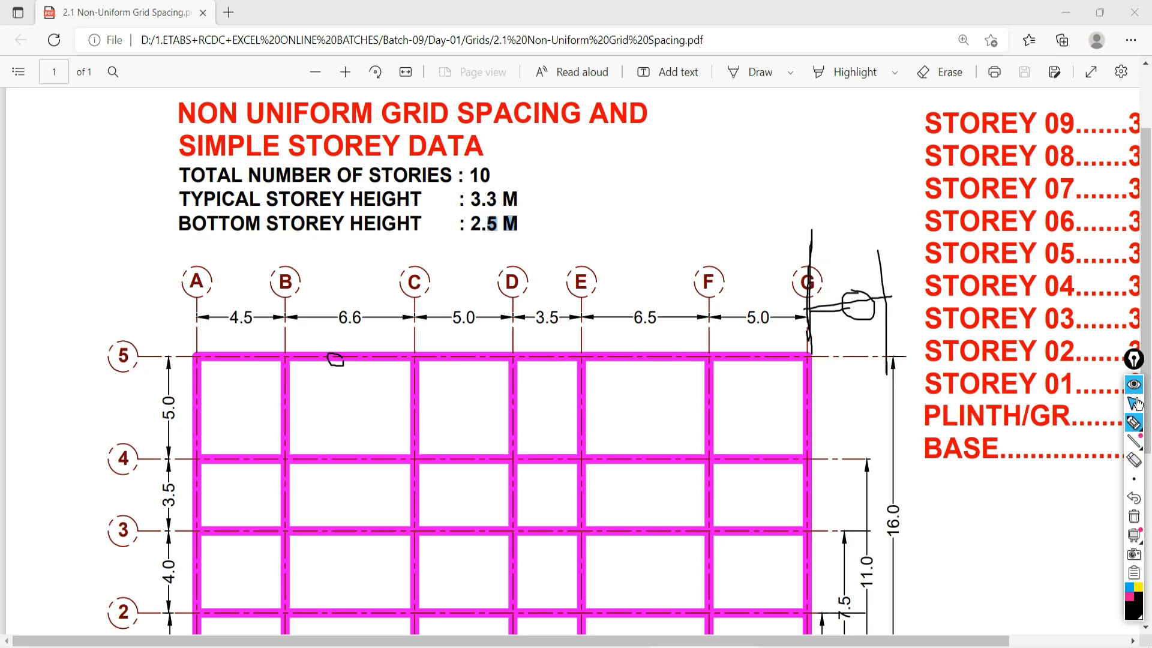
Step: Set the X spacing of the last grid, G, to 0 m
{"action": "key", "text": "alt+Tab"}
{"action": "key", "text": "alt+Tab"}
{"action": "left_click", "coordinate": [335, 427]}
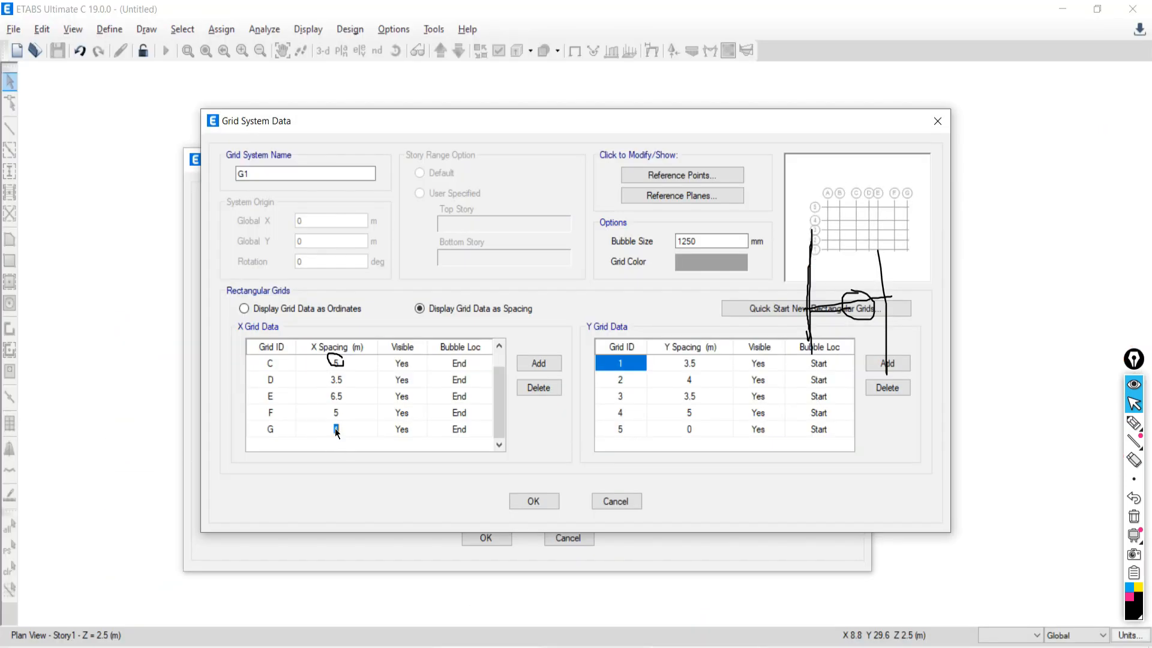
{"action": "type", "text": "0"}
{"action": "left_click_drag", "start_coordinate": [498, 412], "coordinate": [498, 365]}
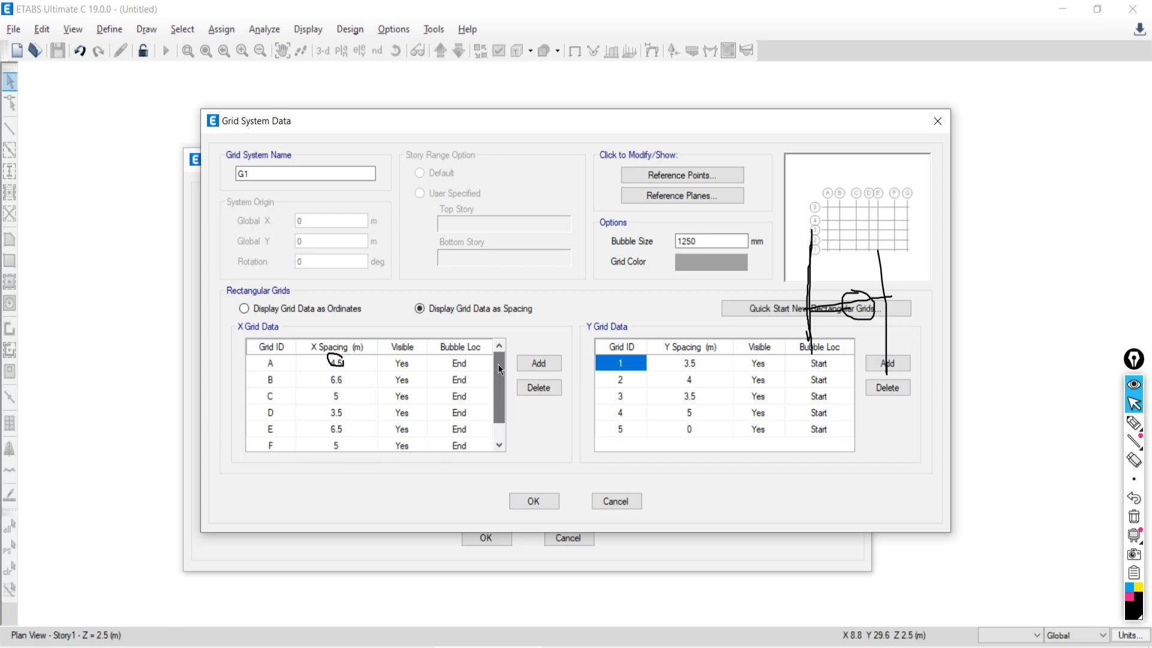
Step: Dismiss the Bentley sign-in window and compare the Y spacings of grids 1 to 5 with the PDF drawing
{"action": "left_click", "coordinate": [696, 368]}
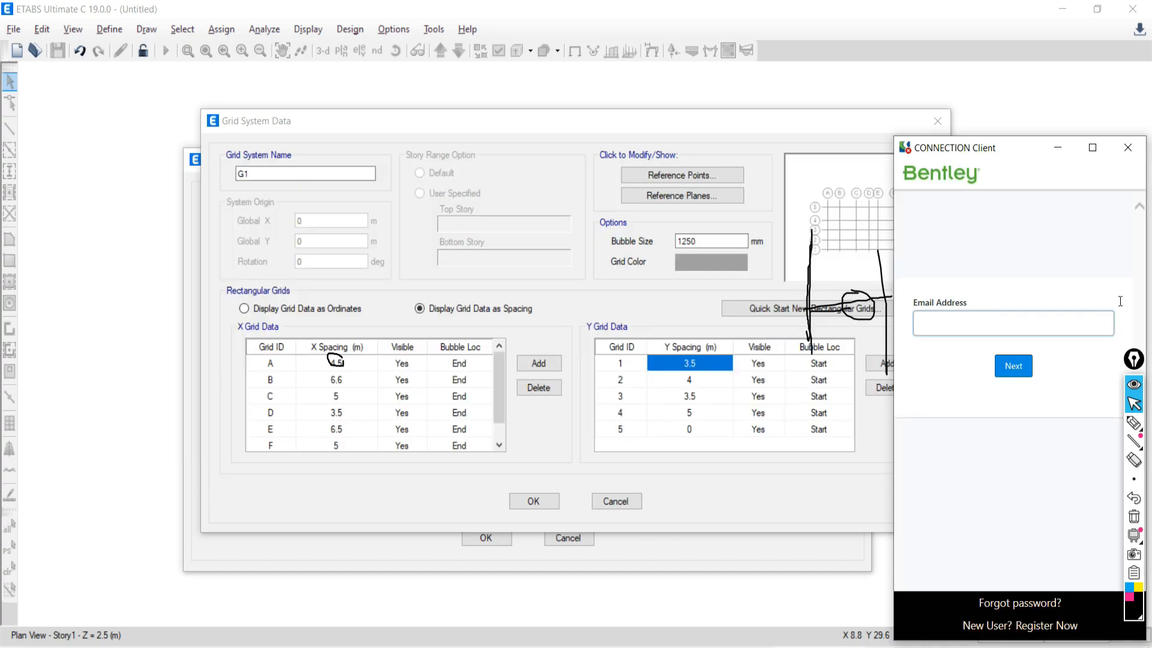
{"action": "left_click", "coordinate": [1128, 147]}
{"action": "key", "text": "alt+Tab"}
{"action": "scroll", "coordinate": [212, 405], "scroll_direction": "down", "scroll_amount": 3}
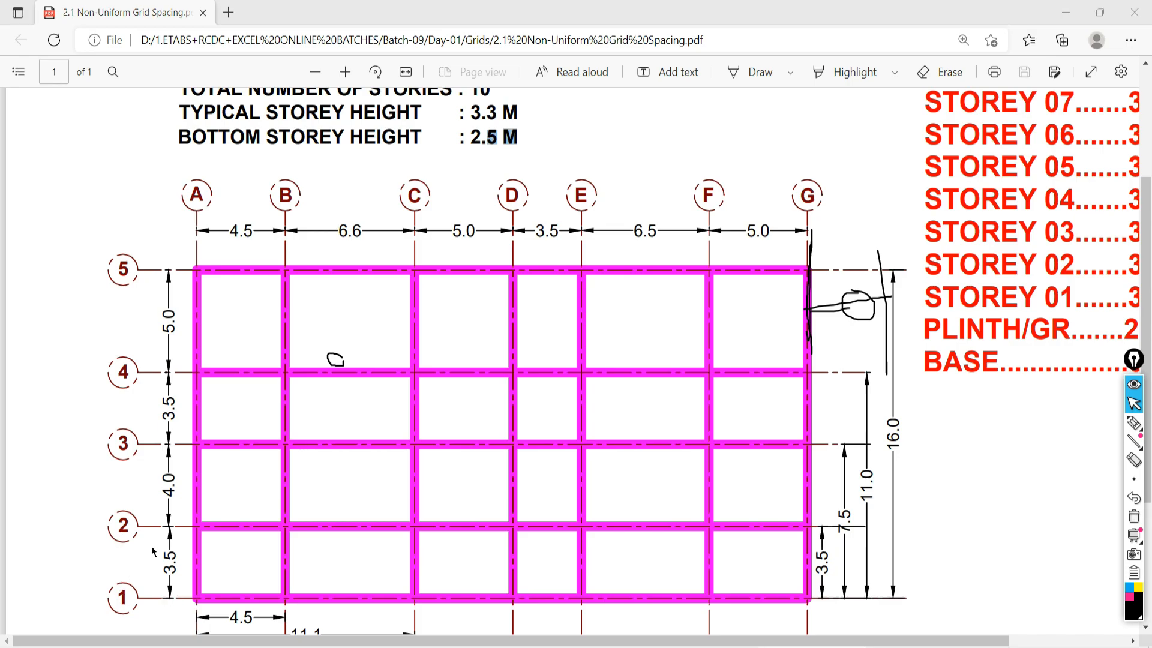
{"action": "key", "text": "alt+Tab"}
{"action": "left_click", "coordinate": [688, 378]}
{"action": "key", "text": "alt+Tab"}
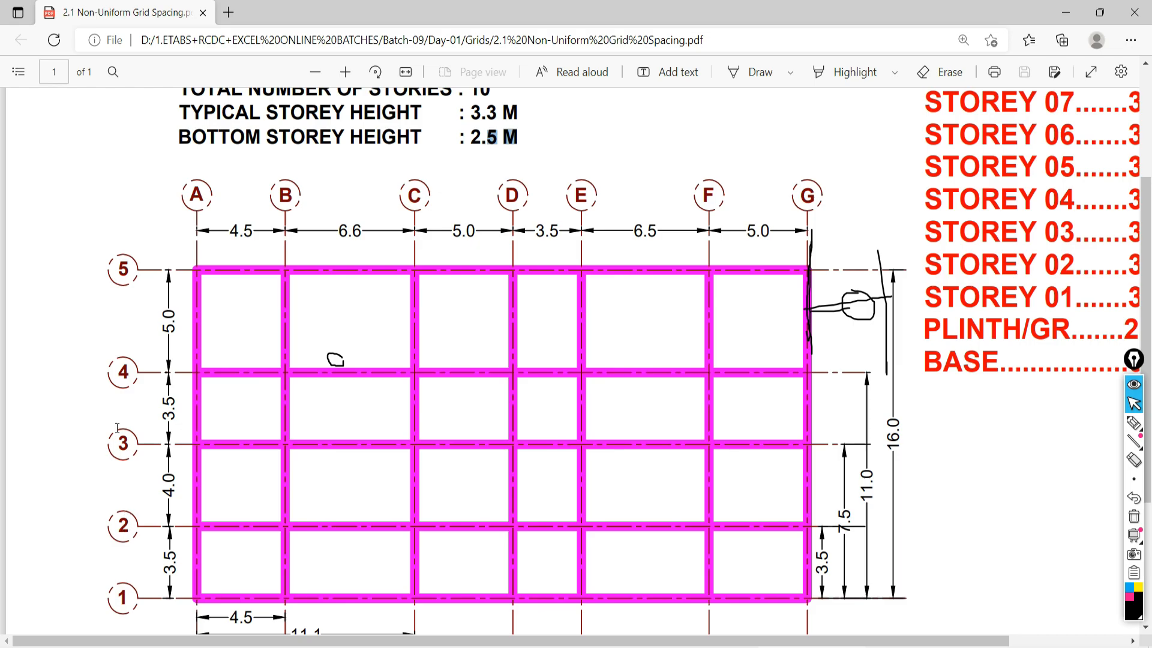
{"action": "key", "text": "alt+Tab"}
{"action": "key", "text": "alt+Tab"}
{"action": "key", "text": "alt+Tab"}
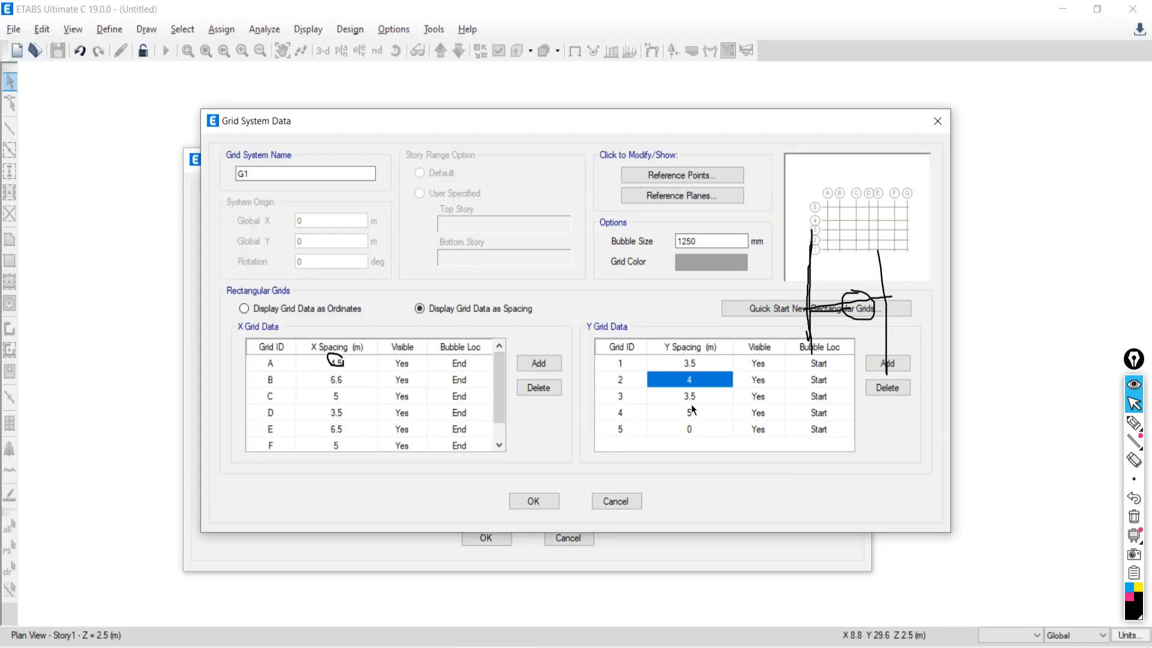
{"action": "key", "text": "alt+Tab"}
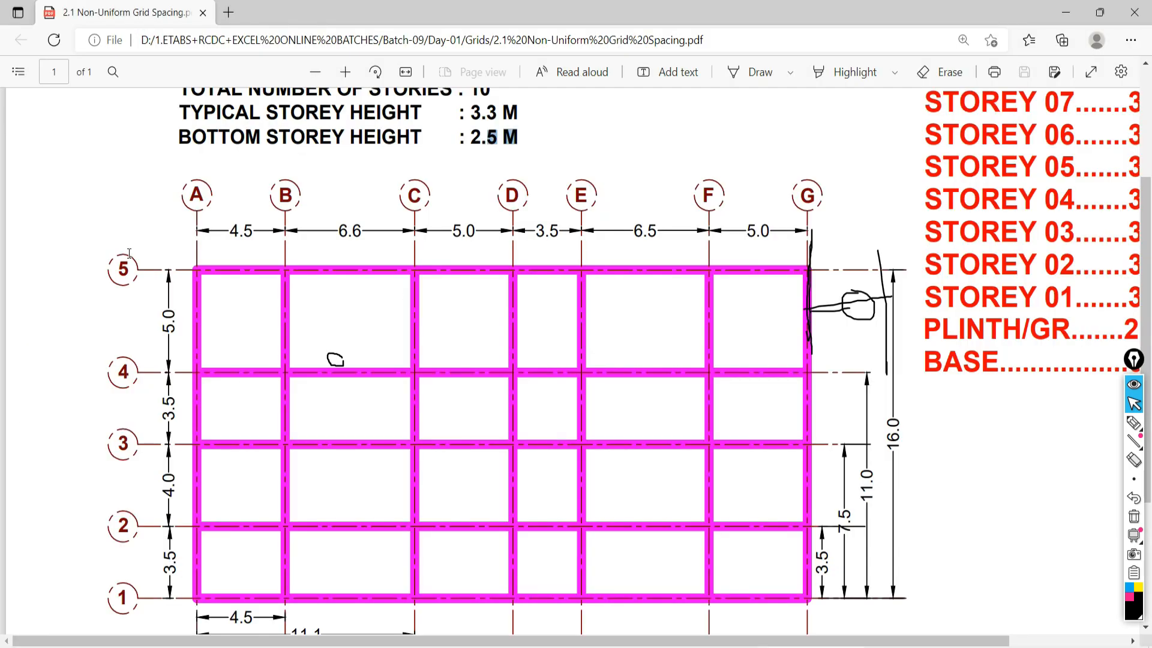
{"action": "key", "text": "alt+Tab"}
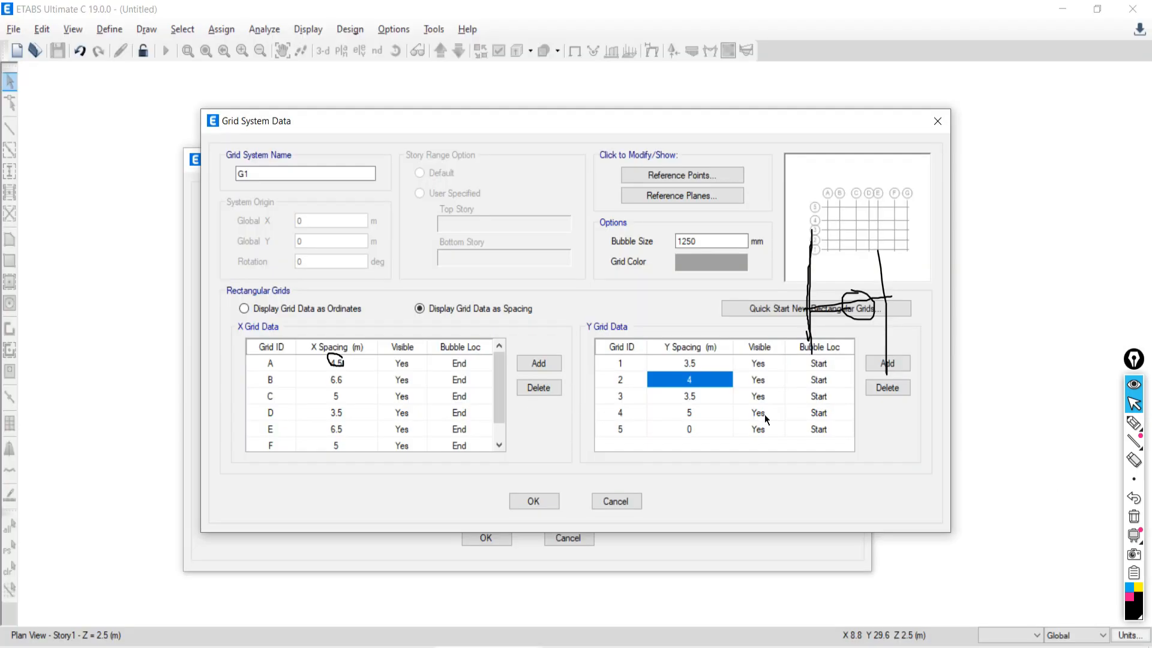
{"action": "key", "text": "alt+Tab"}
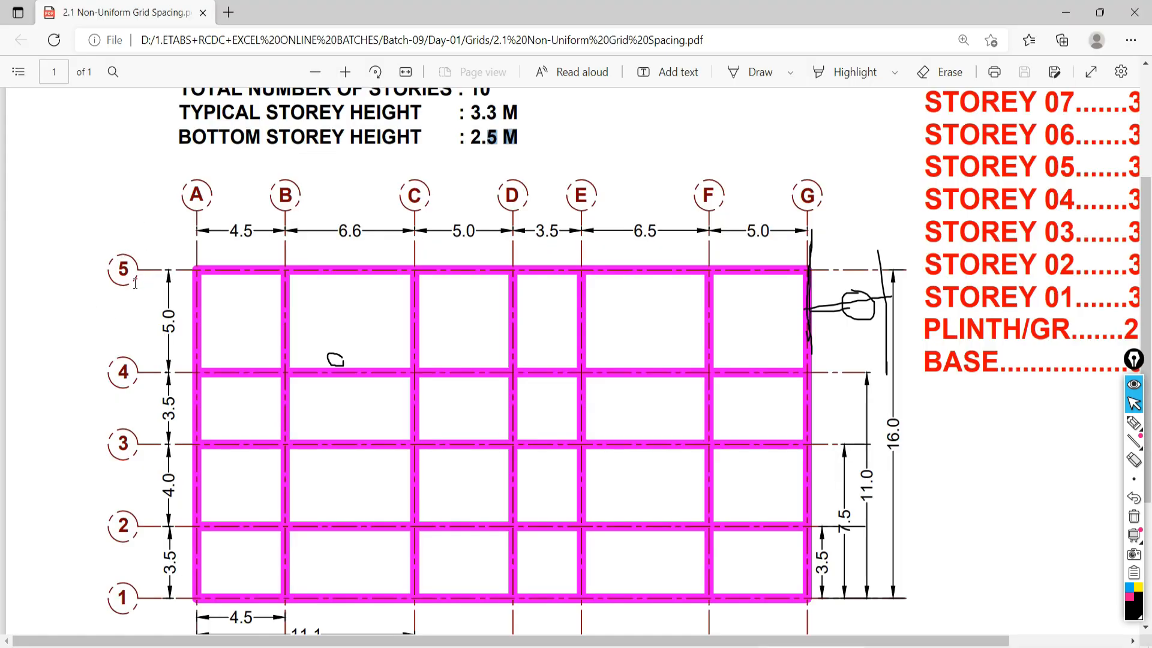
{"action": "key", "text": "alt+Tab"}
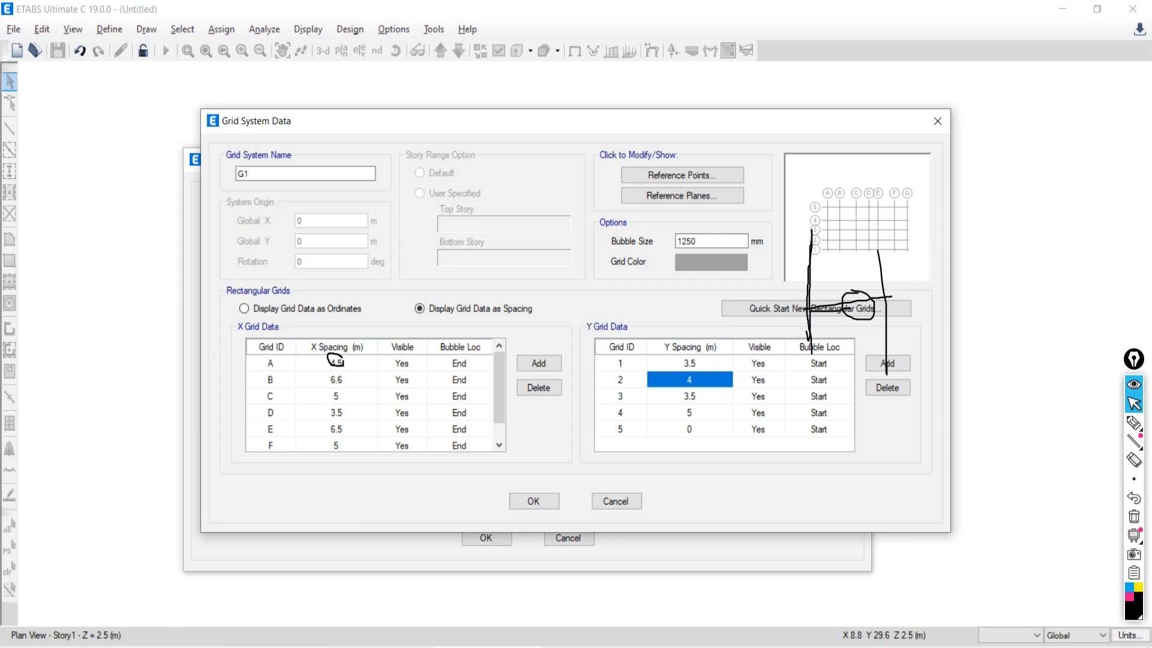
Step: Check the grid spacings on the PDF drawing, and return to the Grid System Data dialog
{"action": "left_click", "coordinate": [295, 647]}
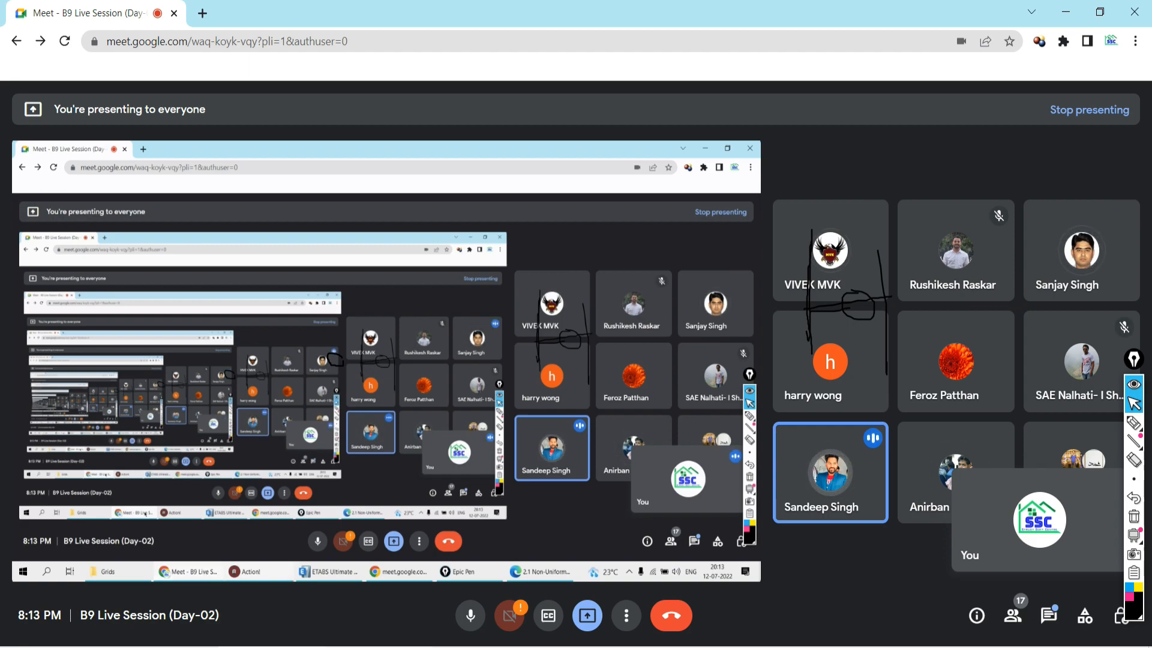
{"action": "left_click", "coordinate": [843, 647]}
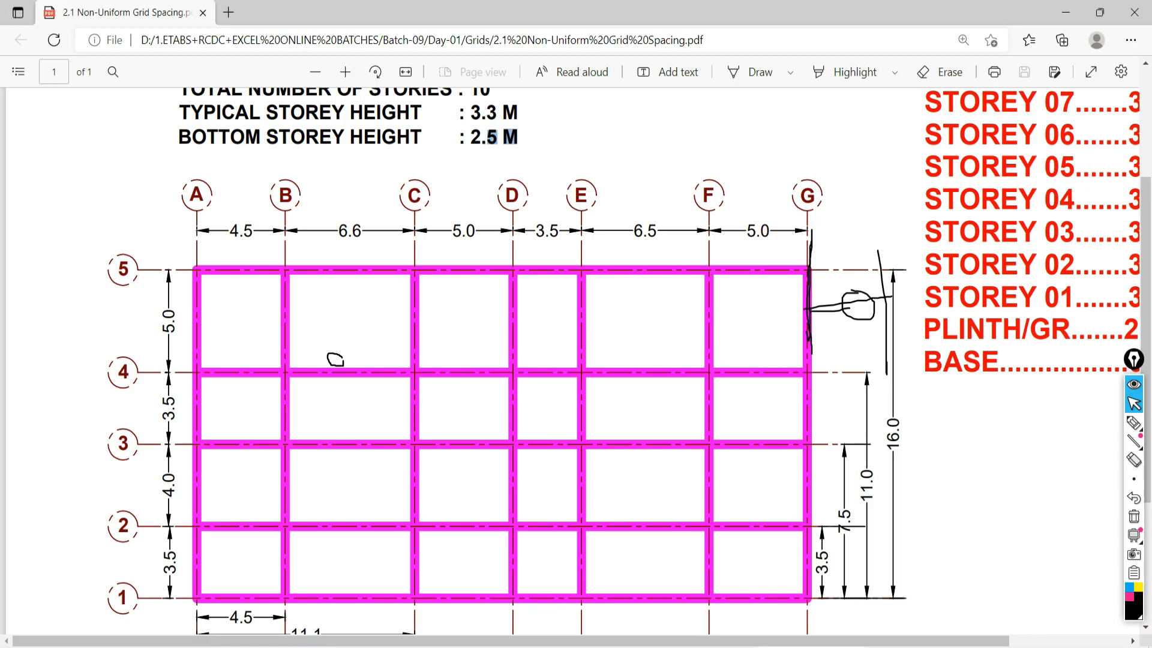
{"action": "left_click", "coordinate": [843, 647]}
{"action": "left_click", "coordinate": [870, 647]}
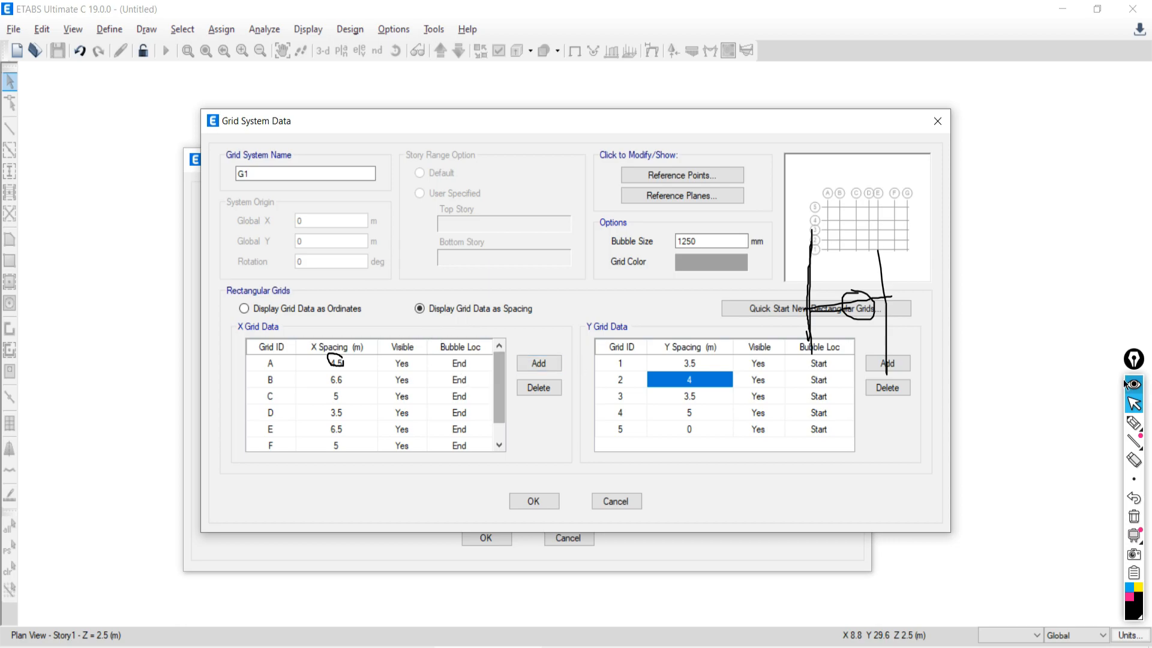
Step: Write "Non-U" and "1000" with the pen over the grid dialog, with a horizontal line under the number
{"action": "left_click", "coordinate": [1133, 422]}
{"action": "mouse_move", "coordinate": [861, 120]}
{"action": "left_mouse_down"}
{"action": "mouse_move", "coordinate": [862, 173]}
{"action": "mouse_move", "coordinate": [862, 121]}
{"action": "mouse_move", "coordinate": [911, 175]}
{"action": "left_mouse_up"}
{"action": "mouse_move", "coordinate": [910, 98]}
{"action": "left_mouse_down"}
{"action": "mouse_move", "coordinate": [911, 174]}
{"action": "mouse_move", "coordinate": [959, 143]}
{"action": "mouse_move", "coordinate": [968, 160]}
{"action": "mouse_move", "coordinate": [996, 153]}
{"action": "mouse_move", "coordinate": [1020, 164]}
{"action": "mouse_move", "coordinate": [1024, 120]}
{"action": "left_mouse_up"}
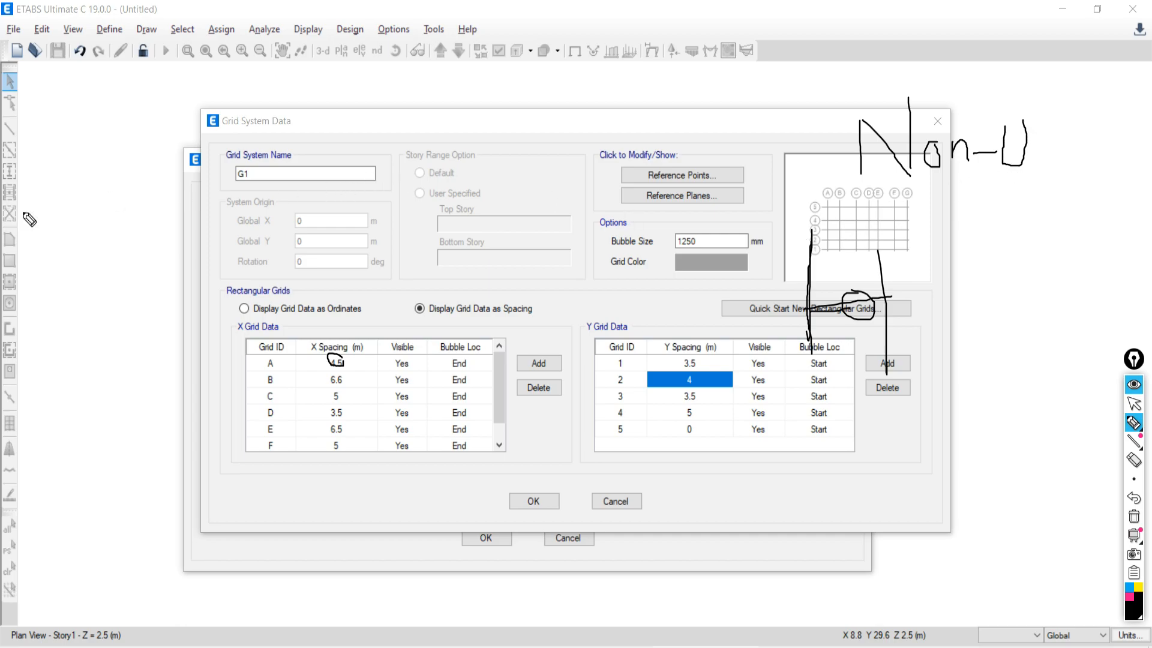
{"action": "left_click_drag", "start_coordinate": [47, 210], "coordinate": [358, 207]}
{"action": "mouse_move", "coordinate": [181, 146]}
{"action": "left_mouse_down"}
{"action": "mouse_move", "coordinate": [181, 189]}
{"action": "mouse_move", "coordinate": [235, 173]}
{"action": "mouse_move", "coordinate": [228, 151]}
{"action": "mouse_move", "coordinate": [357, 147]}
{"action": "left_mouse_up"}
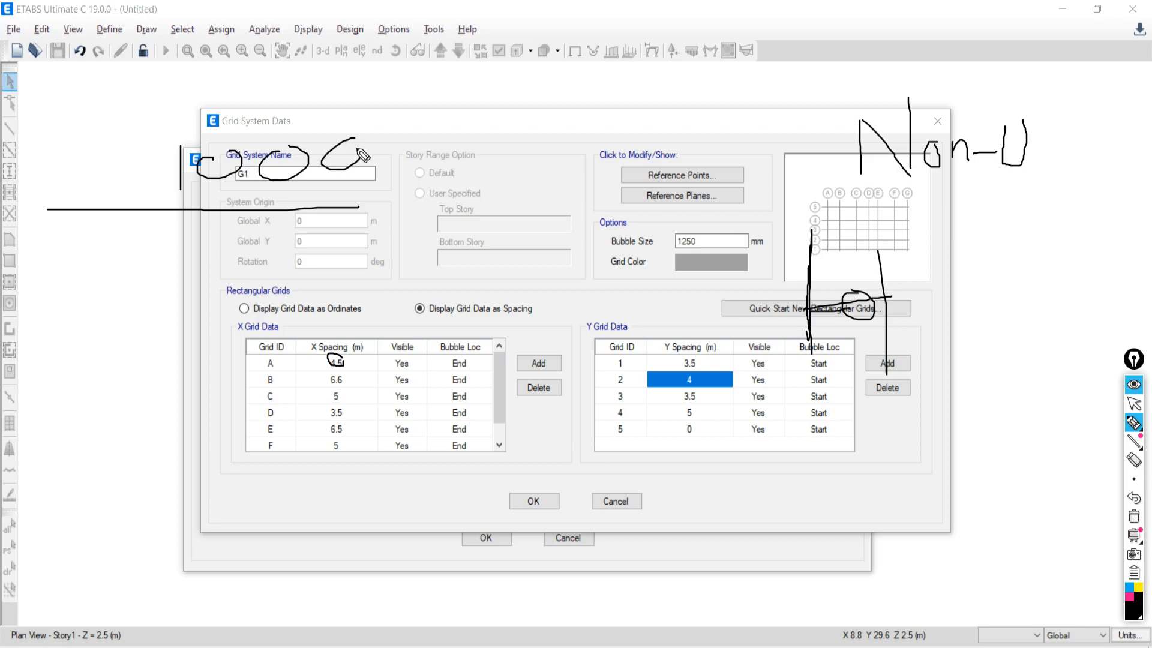
Step: Clear all pen marks and sketch a horizontal double line crossed by nine unevenly spaced vertical grid lines
{"action": "left_click", "coordinate": [1133, 517]}
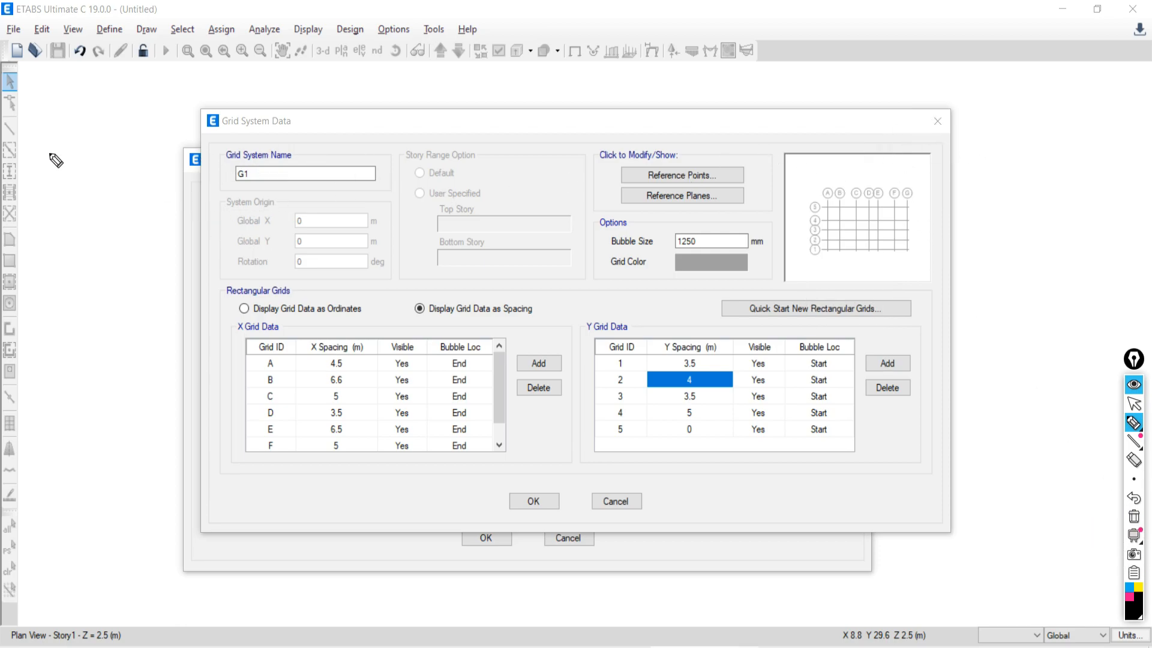
{"action": "mouse_move", "coordinate": [45, 154]}
{"action": "left_mouse_down"}
{"action": "mouse_move", "coordinate": [412, 150]}
{"action": "mouse_move", "coordinate": [59, 146]}
{"action": "mouse_move", "coordinate": [55, 180]}
{"action": "left_mouse_up"}
{"action": "left_click_drag", "start_coordinate": [95, 123], "coordinate": [90, 185]}
{"action": "left_click_drag", "start_coordinate": [139, 129], "coordinate": [134, 180]}
{"action": "left_click_drag", "start_coordinate": [185, 120], "coordinate": [177, 187]}
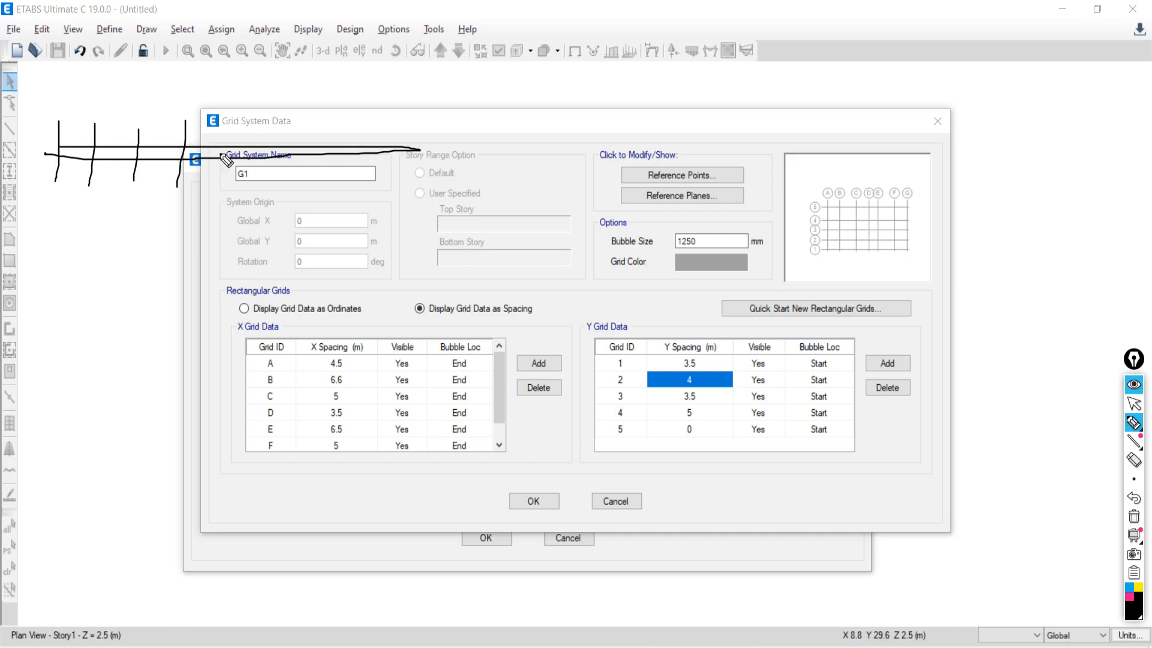
{"action": "mouse_move", "coordinate": [251, 120]}
{"action": "left_mouse_down"}
{"action": "mouse_move", "coordinate": [234, 189]}
{"action": "mouse_move", "coordinate": [278, 193]}
{"action": "left_mouse_up"}
{"action": "left_click_drag", "start_coordinate": [360, 94], "coordinate": [343, 180]}
{"action": "mouse_move", "coordinate": [384, 100]}
{"action": "left_mouse_down"}
{"action": "mouse_move", "coordinate": [377, 181]}
{"action": "mouse_move", "coordinate": [409, 189]}
{"action": "left_mouse_up"}
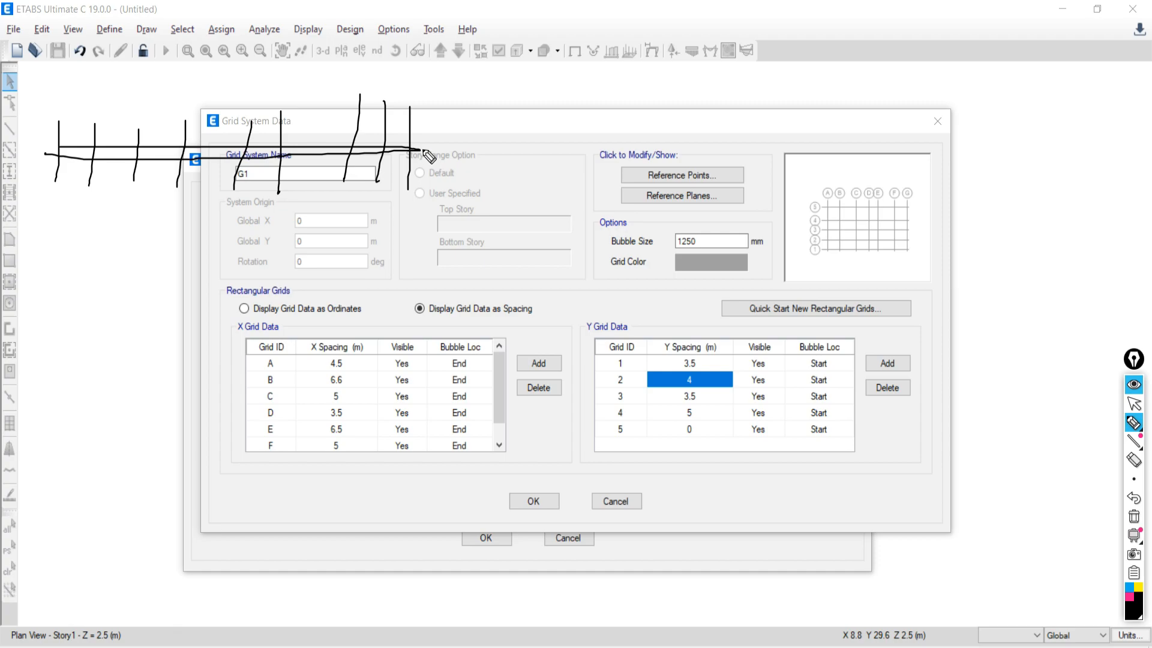
Step: Sketch a vertical line down from the start of the row and cross it with seven horizontal grid lines
{"action": "left_click_drag", "start_coordinate": [57, 154], "coordinate": [71, 595]}
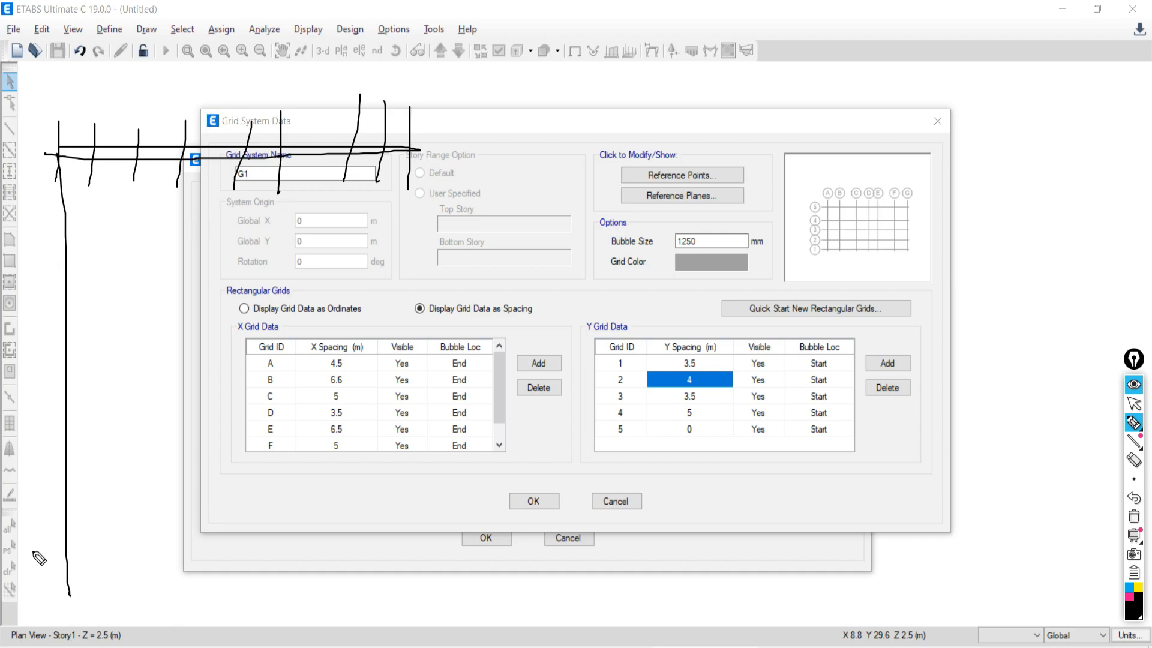
{"action": "left_click_drag", "start_coordinate": [31, 557], "coordinate": [156, 549]}
{"action": "left_click_drag", "start_coordinate": [43, 507], "coordinate": [114, 498]}
{"action": "left_click_drag", "start_coordinate": [35, 446], "coordinate": [97, 447]}
{"action": "left_click_drag", "start_coordinate": [33, 385], "coordinate": [139, 382]}
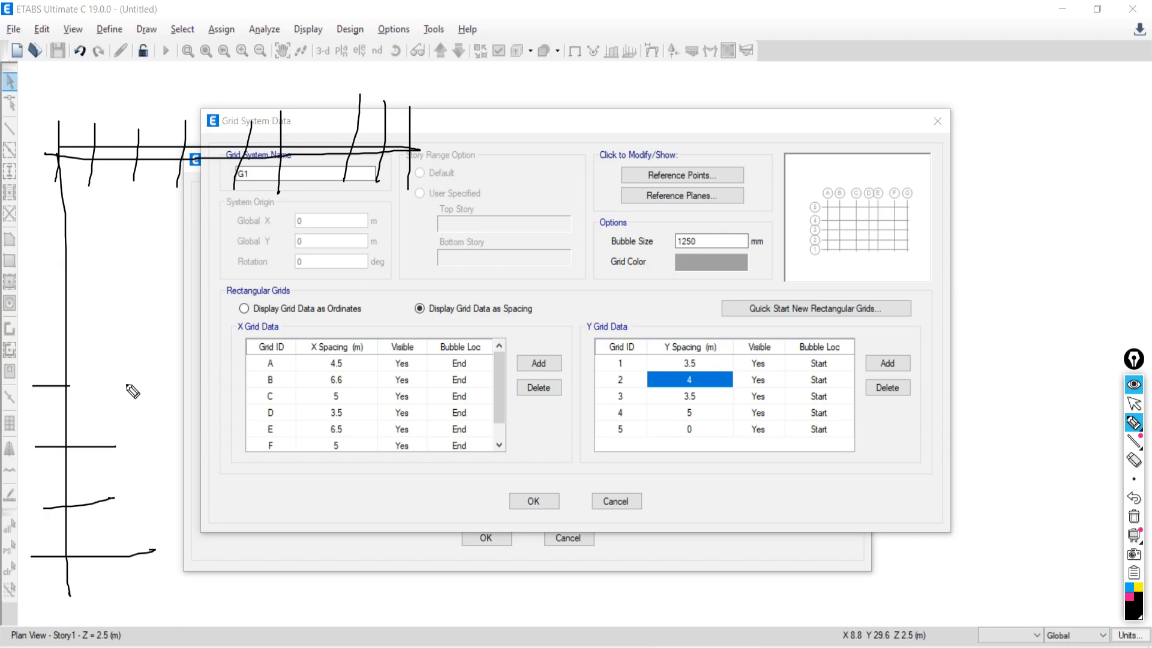
{"action": "left_click_drag", "start_coordinate": [6, 335], "coordinate": [120, 328]}
{"action": "left_click_drag", "start_coordinate": [6, 258], "coordinate": [110, 257]}
{"action": "left_click_drag", "start_coordinate": [24, 225], "coordinate": [87, 222]}
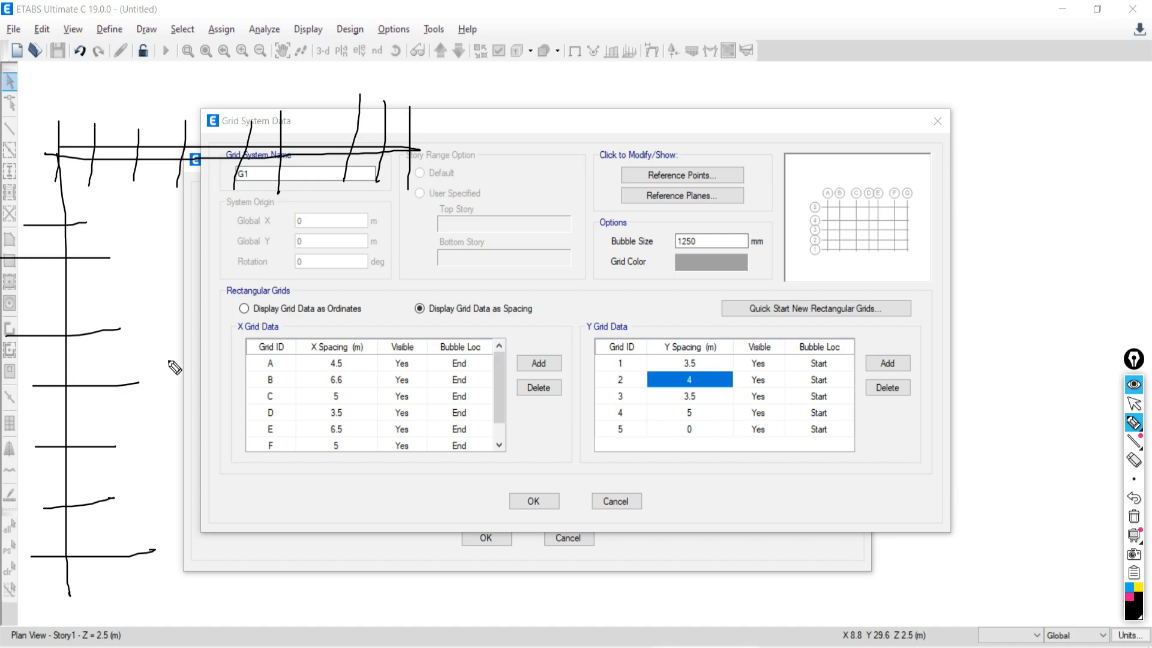
{"action": "left_click", "coordinate": [1134, 403]}
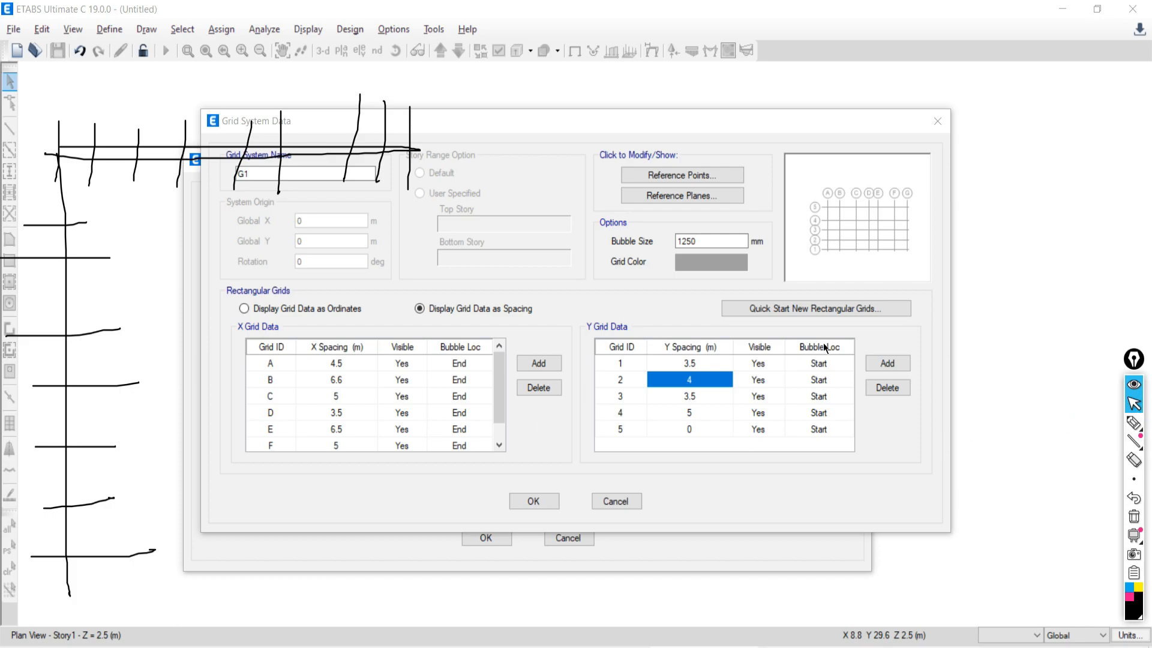
Step: Add further X grids with zero spacing after grid G, up to grid X
{"action": "left_click", "coordinate": [538, 363]}
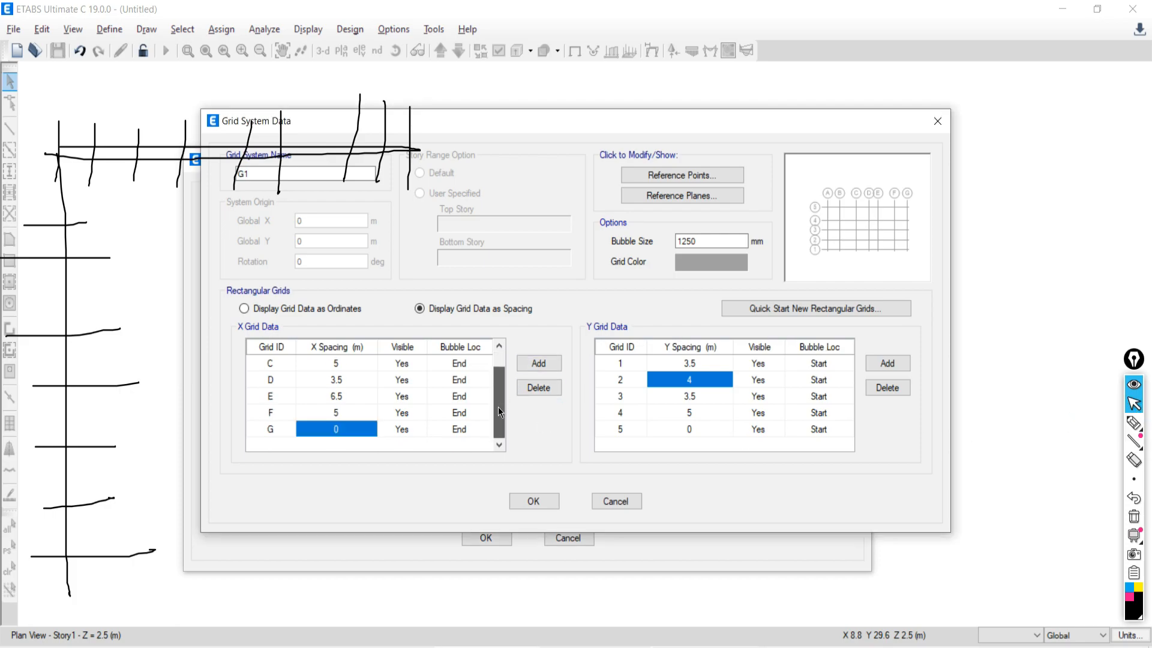
{"action": "left_click", "coordinate": [539, 365]}
{"action": "left_click", "coordinate": [539, 363]}
{"action": "left_click", "coordinate": [538, 364]}
{"action": "left_click", "coordinate": [539, 363]}
{"action": "left_click", "coordinate": [539, 363]}
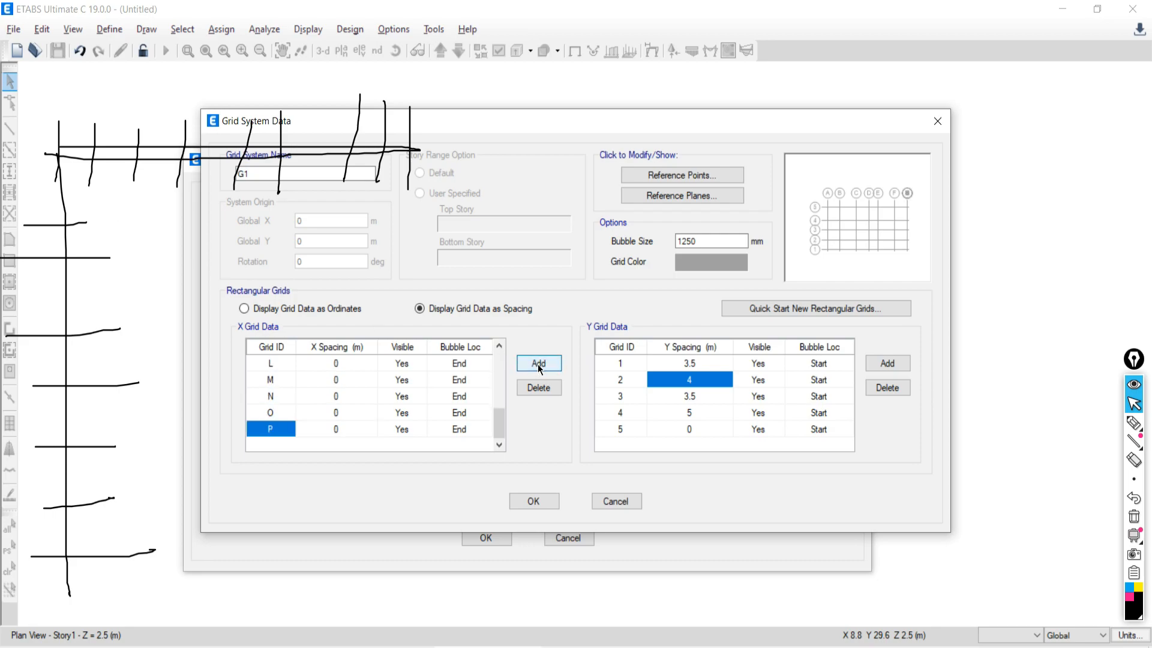
{"action": "left_click", "coordinate": [538, 364]}
{"action": "left_click", "coordinate": [538, 364]}
{"action": "left_click", "coordinate": [539, 363]}
{"action": "left_click", "coordinate": [539, 364]}
Step: Add many extra Y grid rows with zero spacing after grid 5
{"action": "left_click", "coordinate": [888, 364]}
{"action": "left_click", "coordinate": [887, 364]}
{"action": "left_click", "coordinate": [888, 364]}
{"action": "left_click", "coordinate": [888, 364]}
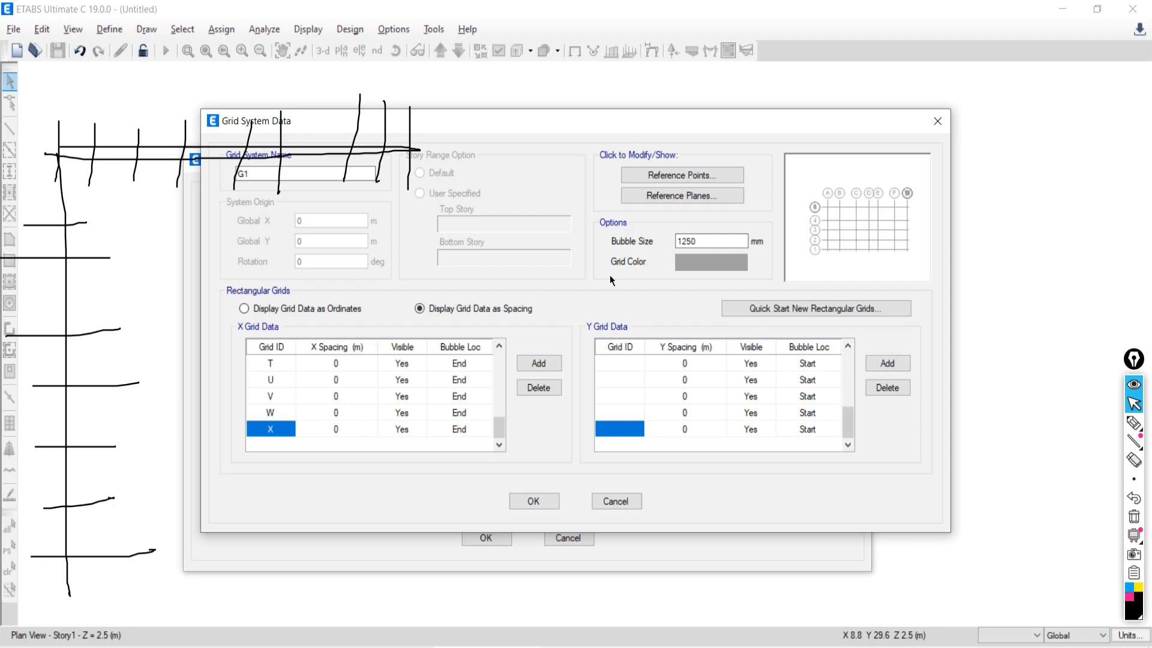
{"action": "left_click", "coordinate": [887, 366]}
{"action": "left_click", "coordinate": [887, 364]}
Step: Mark a short dash beside the second tick of the sketched grid row, and look at the Google Meet window
{"action": "left_click", "coordinate": [1134, 423]}
{"action": "left_click_drag", "start_coordinate": [103, 123], "coordinate": [115, 122]}
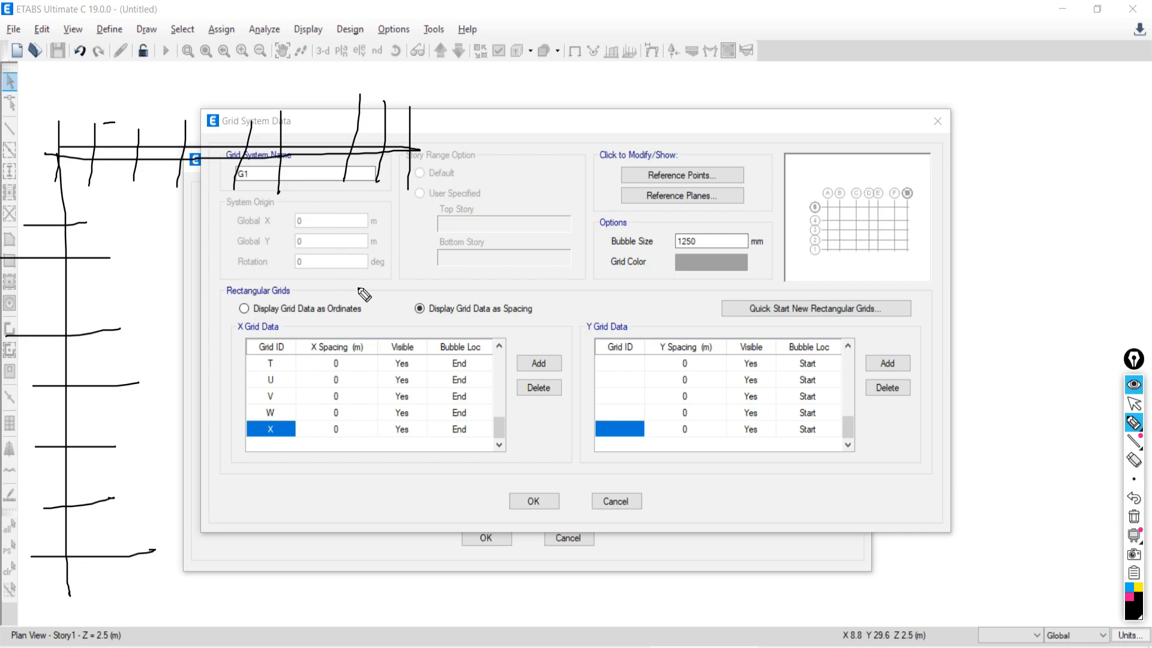
{"action": "left_click", "coordinate": [1135, 403]}
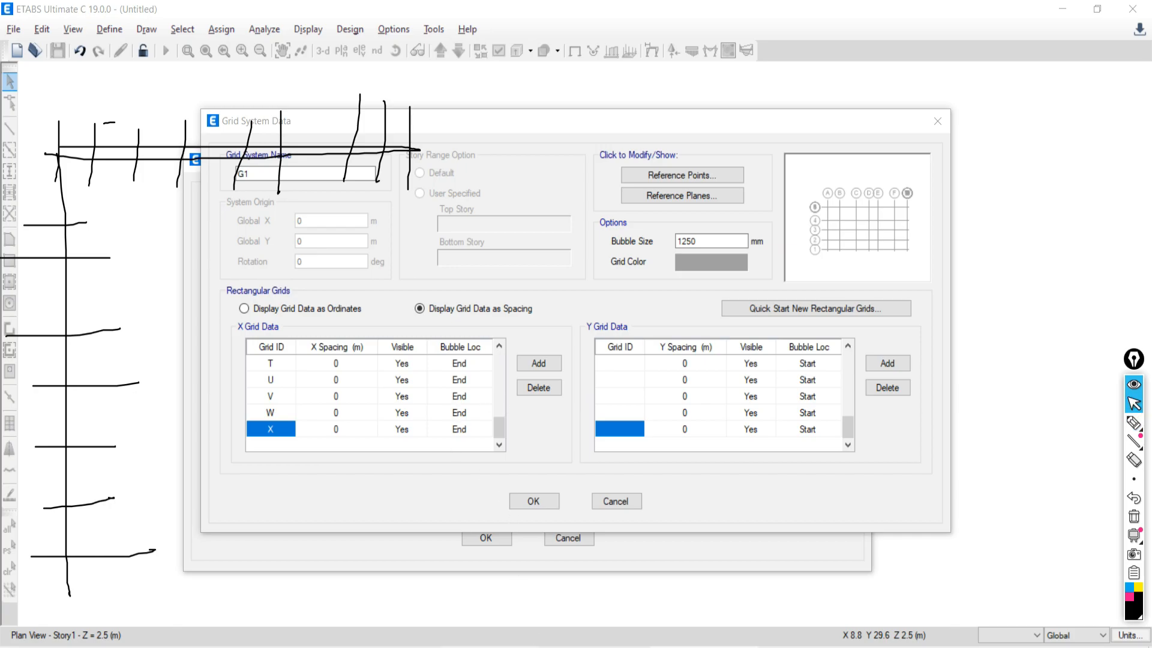
{"action": "left_click", "coordinate": [258, 647]}
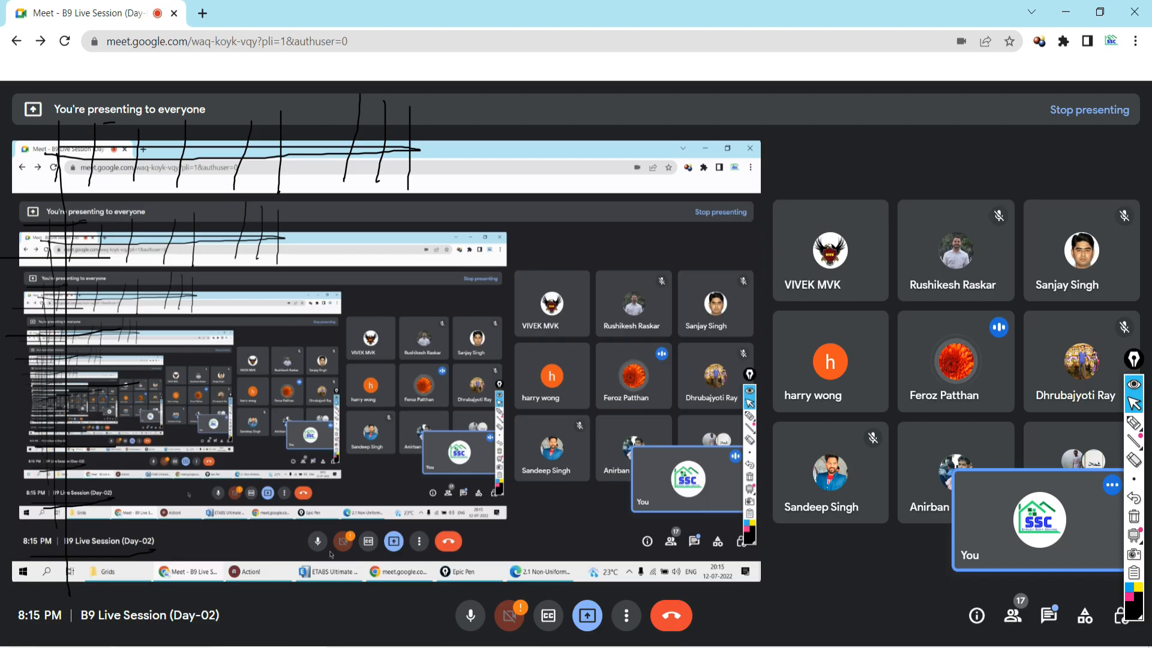
{"action": "key", "text": "alt+Tab"}
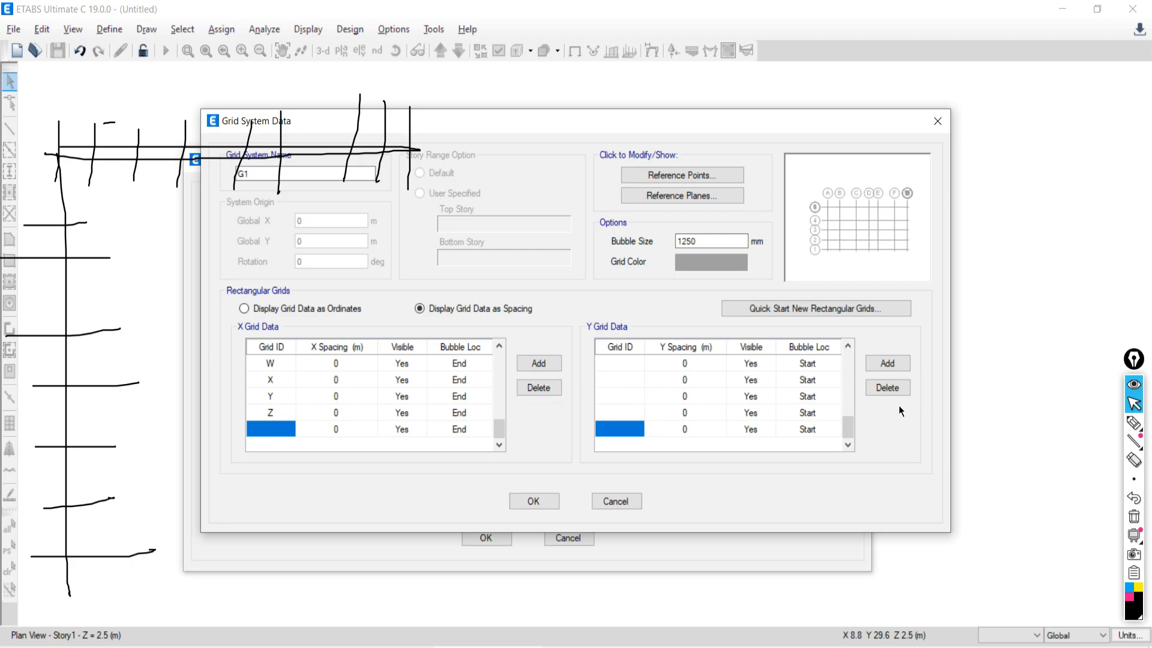
Step: Review the Y grid rows and add more zero-spacing rows to the end of the Y grid data
{"action": "left_click_drag", "start_coordinate": [842, 428], "coordinate": [851, 369]}
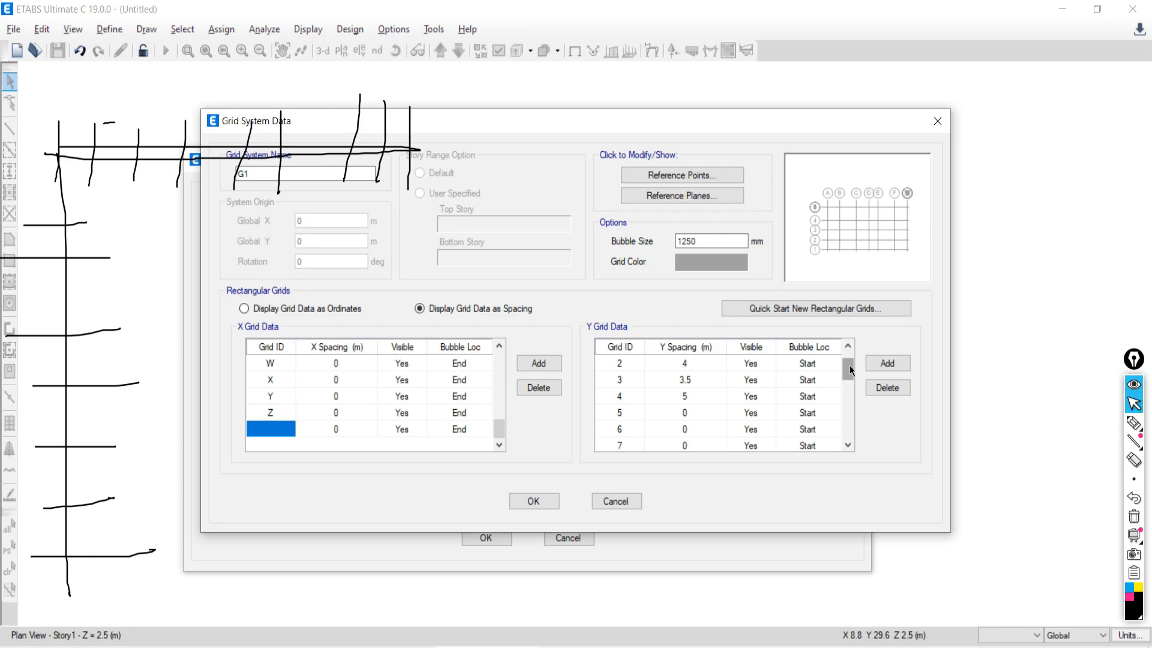
{"action": "left_click", "coordinate": [886, 365]}
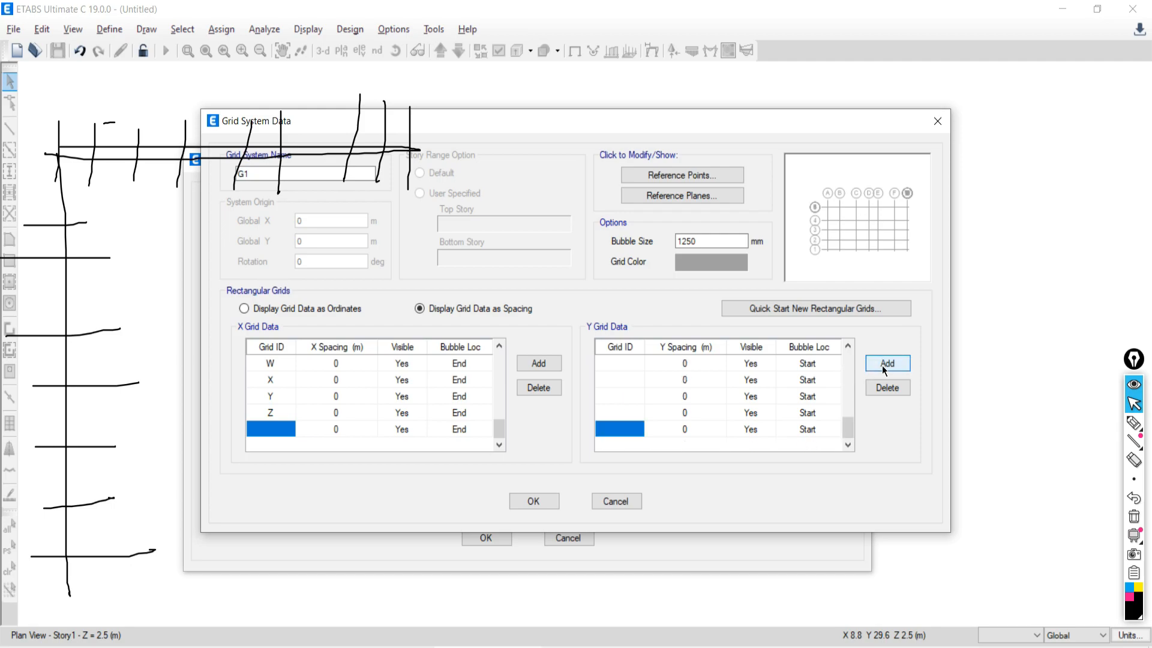
{"action": "left_click_drag", "start_coordinate": [848, 435], "coordinate": [847, 394]}
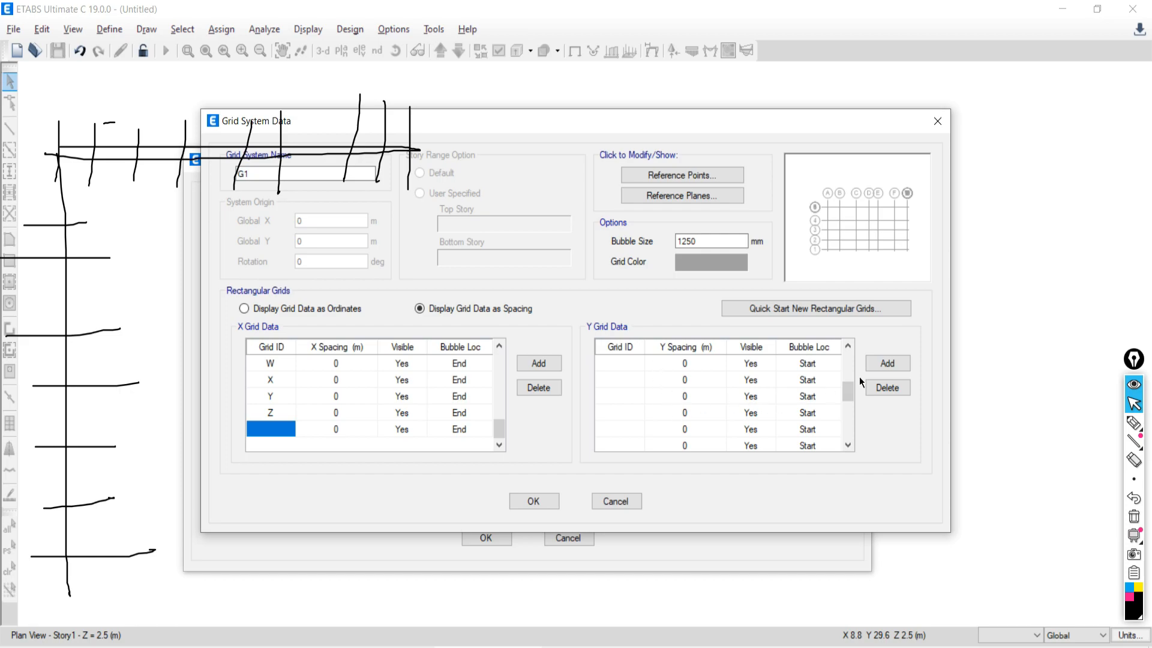
{"action": "left_click", "coordinate": [883, 367]}
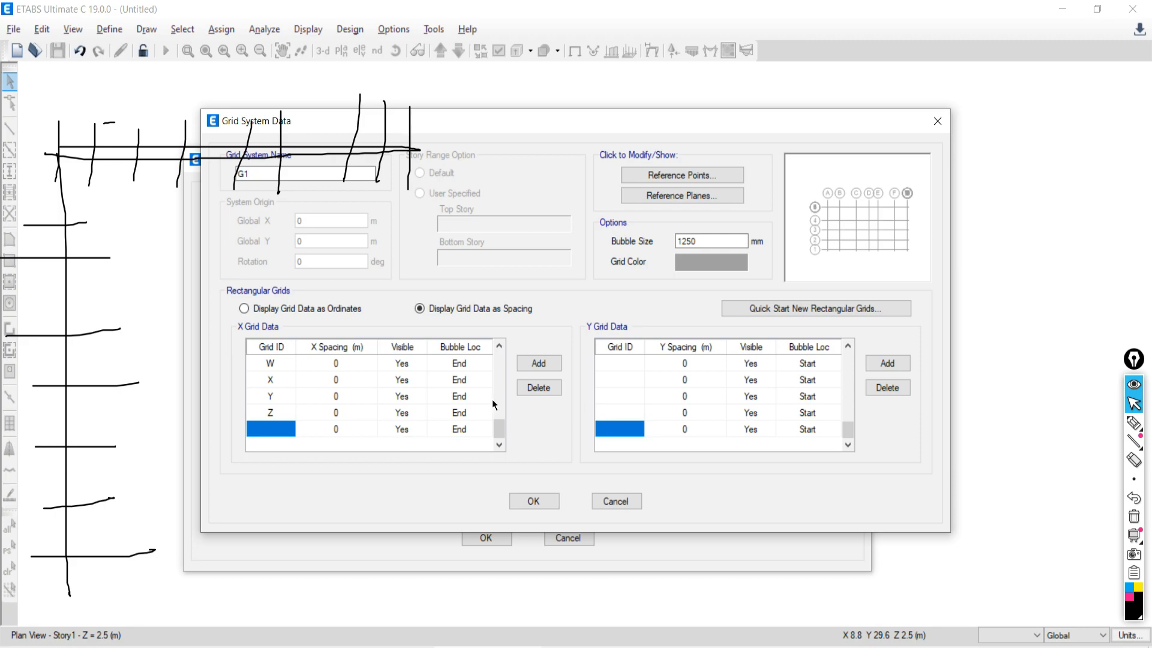
{"action": "left_click", "coordinate": [685, 394]}
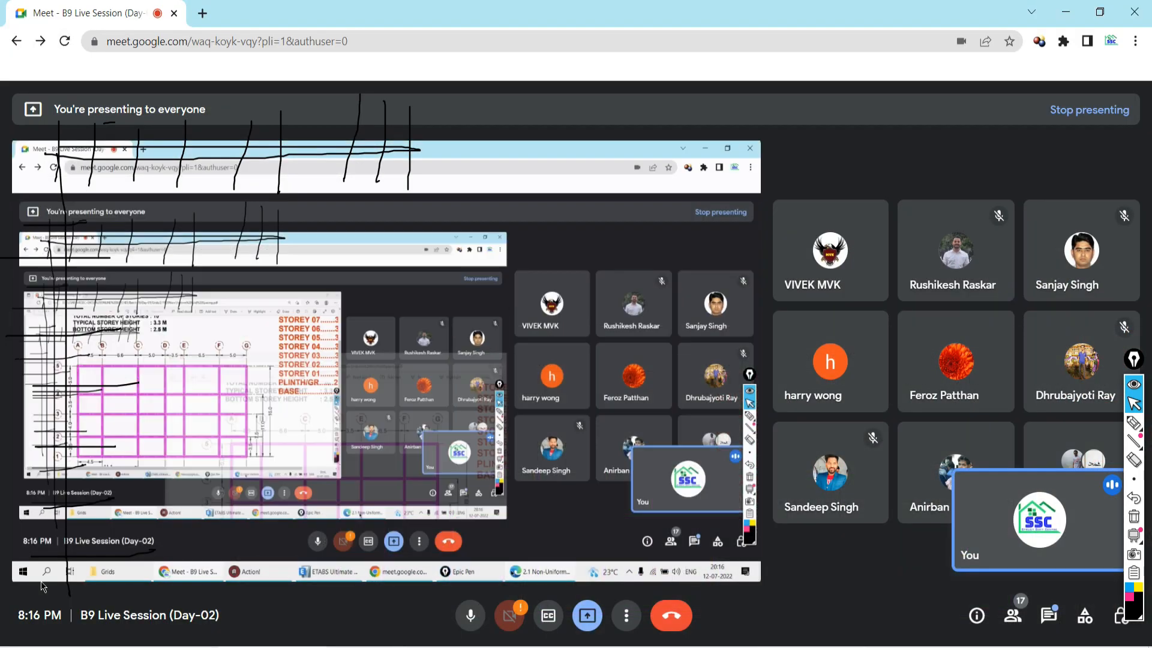
{"action": "key", "text": "alt+Tab"}
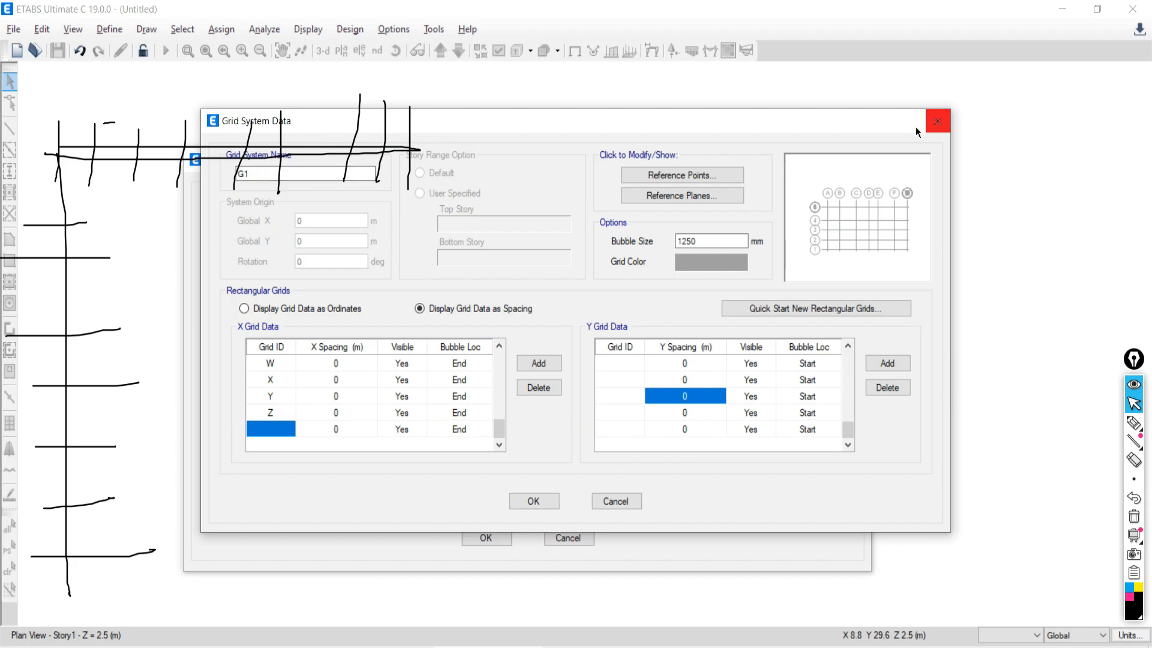
Step: Sketch a second horizontal grid line over the dialog with the pen and cross it with five tick lines
{"action": "left_click", "coordinate": [1128, 424]}
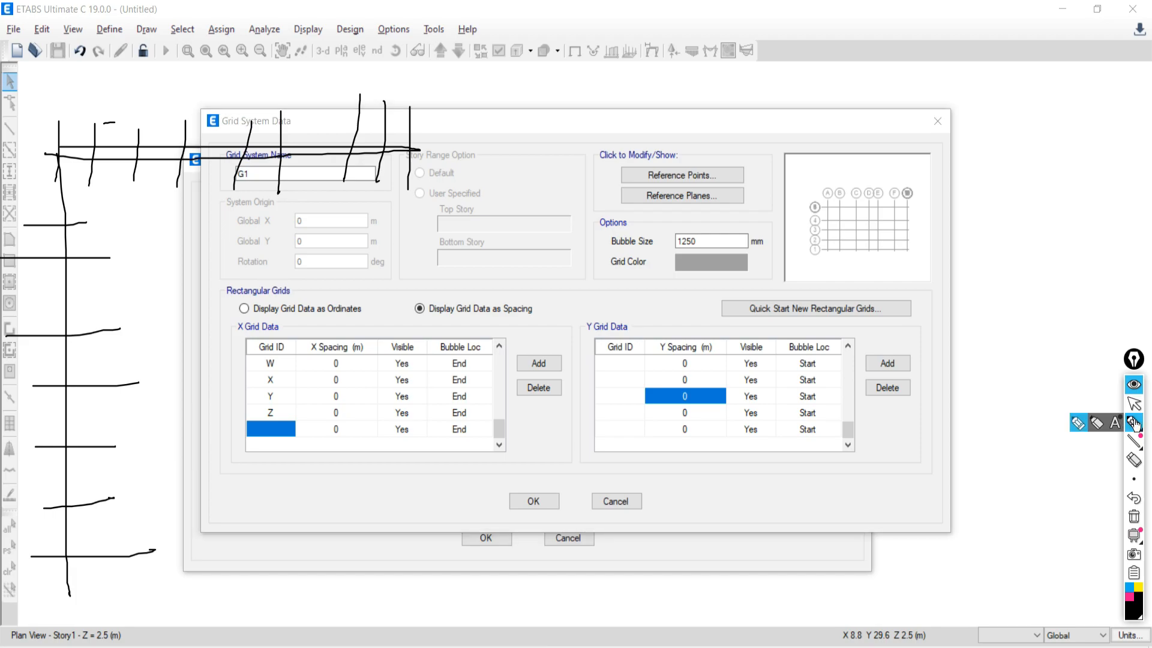
{"action": "left_click_drag", "start_coordinate": [486, 114], "coordinate": [909, 114]}
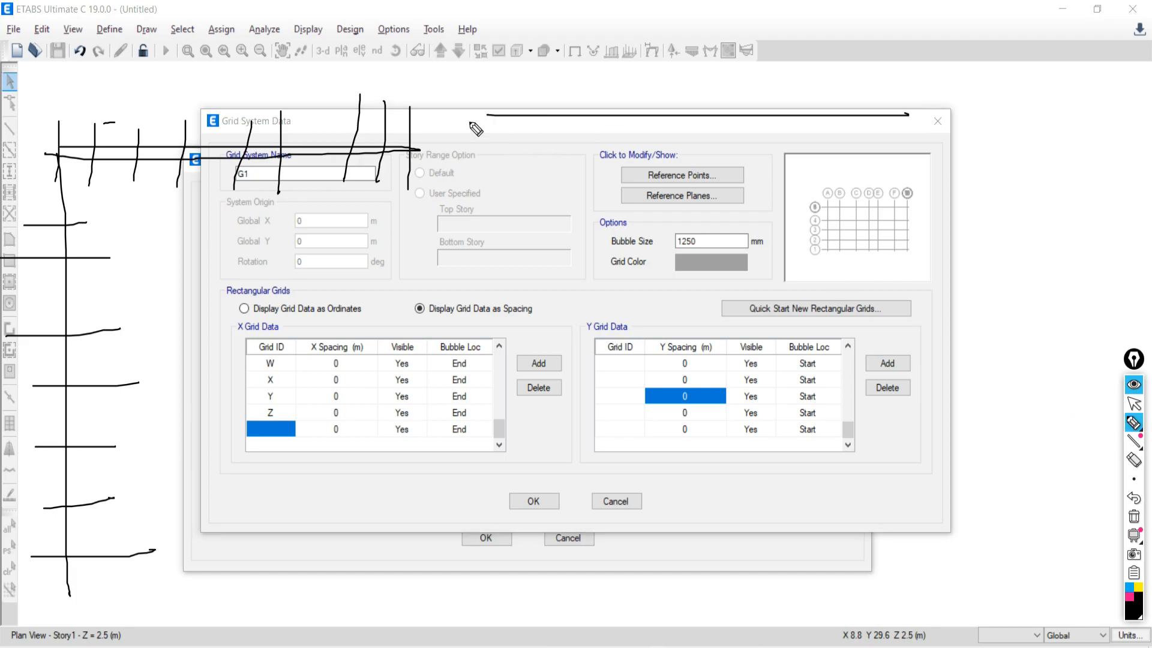
{"action": "left_click_drag", "start_coordinate": [520, 93], "coordinate": [520, 136]}
{"action": "left_click_drag", "start_coordinate": [573, 94], "coordinate": [574, 134]}
{"action": "mouse_move", "coordinate": [618, 94]}
{"action": "left_mouse_down"}
{"action": "mouse_move", "coordinate": [625, 126]}
{"action": "mouse_move", "coordinate": [676, 145]}
{"action": "left_mouse_up"}
{"action": "left_click_drag", "start_coordinate": [706, 87], "coordinate": [709, 138]}
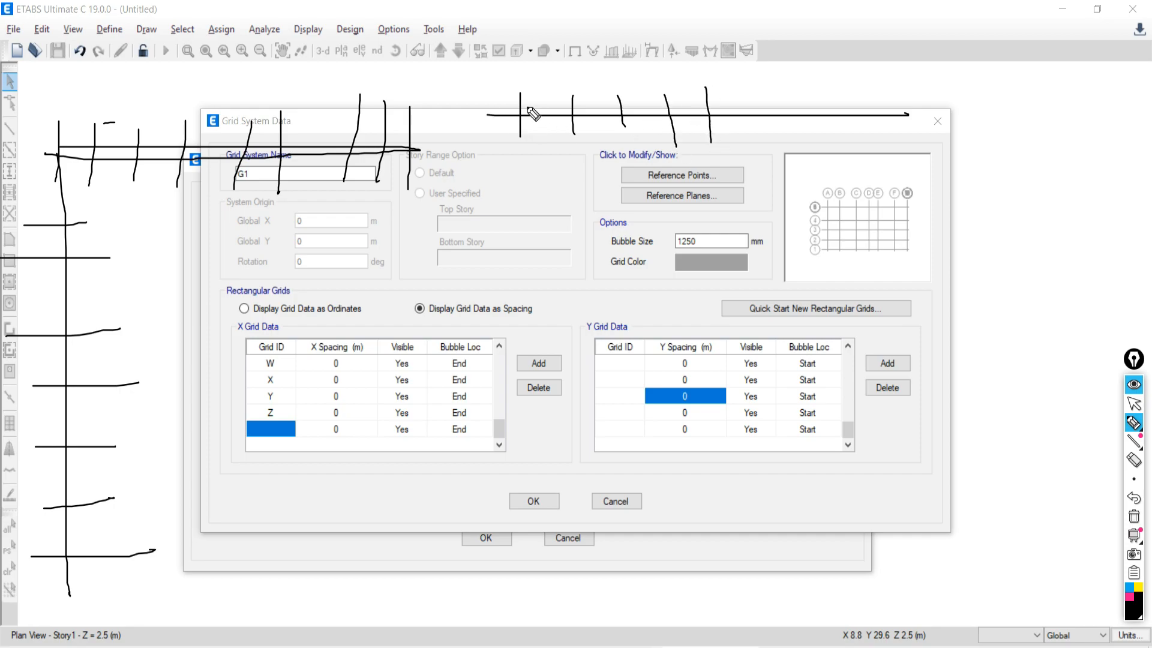
{"action": "left_click_drag", "start_coordinate": [520, 115], "coordinate": [909, 110]}
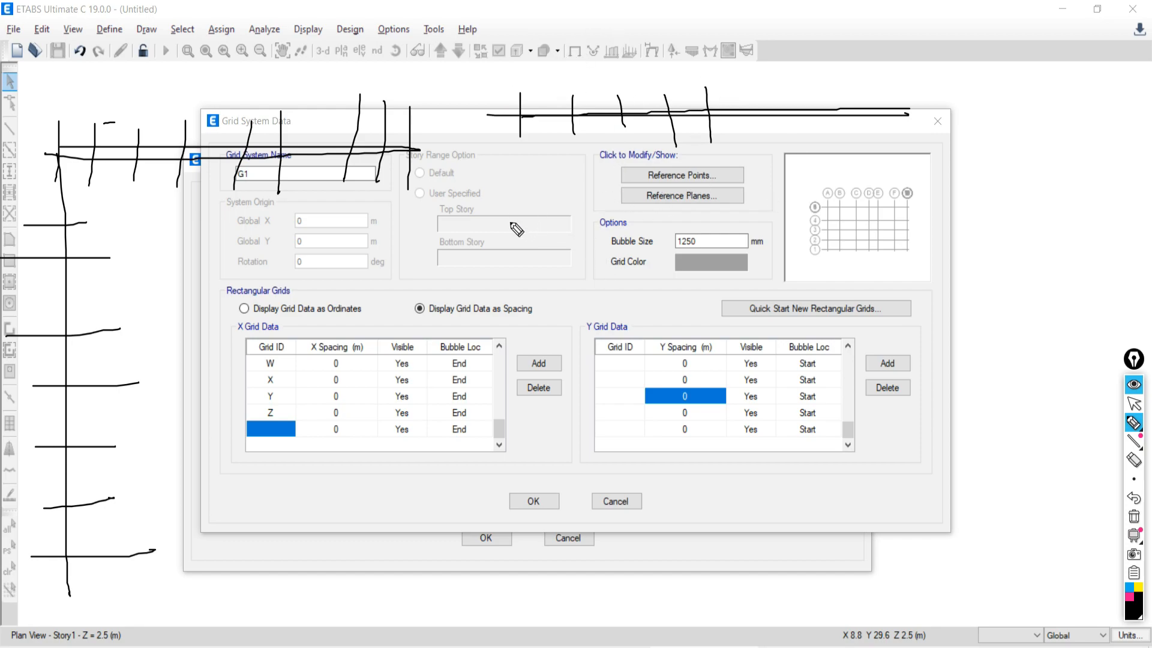
Step: Write a circled "3.5" joined by a line to "400" with the pen, and switch to the PDF drawing
{"action": "mouse_move", "coordinate": [503, 224]}
{"action": "left_mouse_down"}
{"action": "mouse_move", "coordinate": [514, 233]}
{"action": "mouse_move", "coordinate": [503, 246]}
{"action": "mouse_move", "coordinate": [549, 245]}
{"action": "mouse_move", "coordinate": [568, 214]}
{"action": "left_mouse_up"}
{"action": "left_click", "coordinate": [536, 246]}
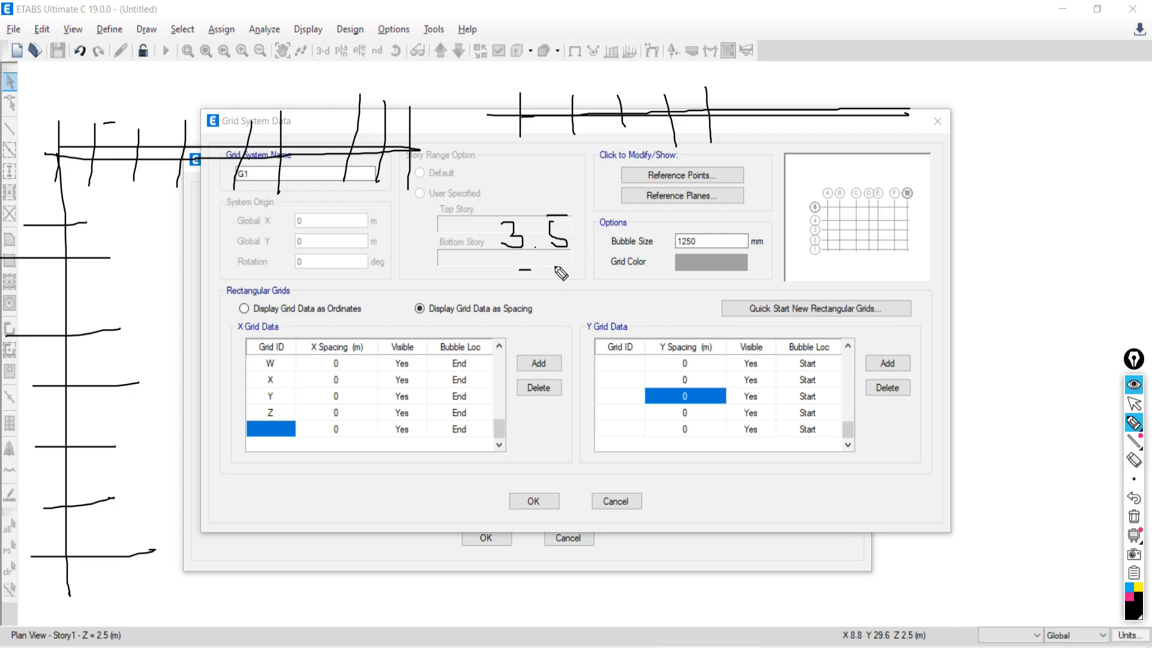
{"action": "mouse_move", "coordinate": [520, 270]}
{"action": "left_mouse_down"}
{"action": "mouse_move", "coordinate": [597, 258]}
{"action": "mouse_move", "coordinate": [703, 213]}
{"action": "left_mouse_up"}
{"action": "mouse_move", "coordinate": [791, 218]}
{"action": "left_mouse_down"}
{"action": "mouse_move", "coordinate": [782, 223]}
{"action": "mouse_move", "coordinate": [791, 218]}
{"action": "left_mouse_up"}
{"action": "left_click_drag", "start_coordinate": [760, 196], "coordinate": [765, 254]}
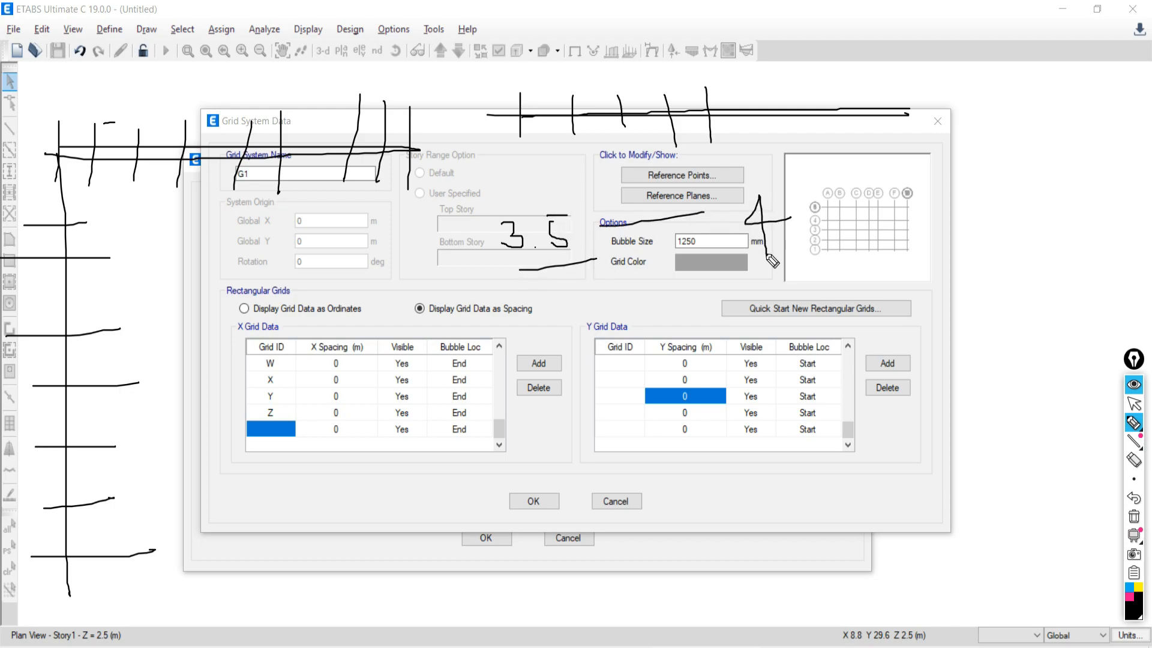
{"action": "mouse_move", "coordinate": [805, 199]}
{"action": "left_mouse_down"}
{"action": "mouse_move", "coordinate": [817, 223]}
{"action": "mouse_move", "coordinate": [807, 198]}
{"action": "left_mouse_up"}
{"action": "mouse_move", "coordinate": [837, 204]}
{"action": "left_mouse_down"}
{"action": "mouse_move", "coordinate": [847, 193]}
{"action": "mouse_move", "coordinate": [839, 218]}
{"action": "left_mouse_up"}
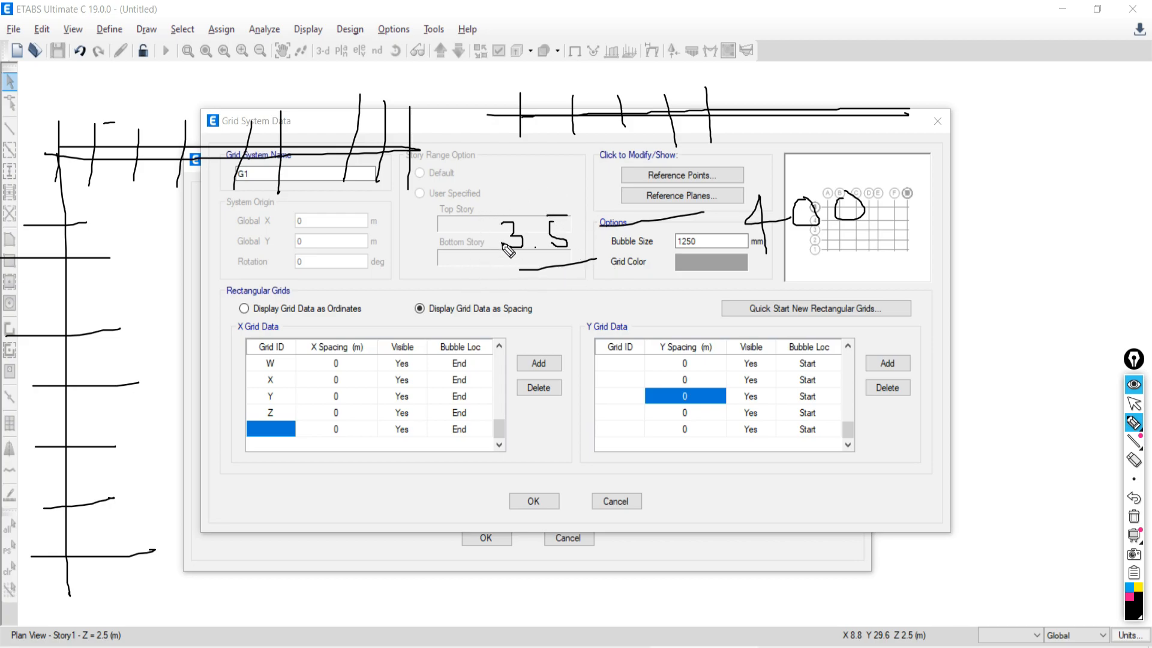
{"action": "mouse_move", "coordinate": [558, 191]}
{"action": "left_mouse_down"}
{"action": "mouse_move", "coordinate": [528, 194]}
{"action": "mouse_move", "coordinate": [540, 276]}
{"action": "mouse_move", "coordinate": [600, 204]}
{"action": "mouse_move", "coordinate": [567, 193]}
{"action": "left_mouse_up"}
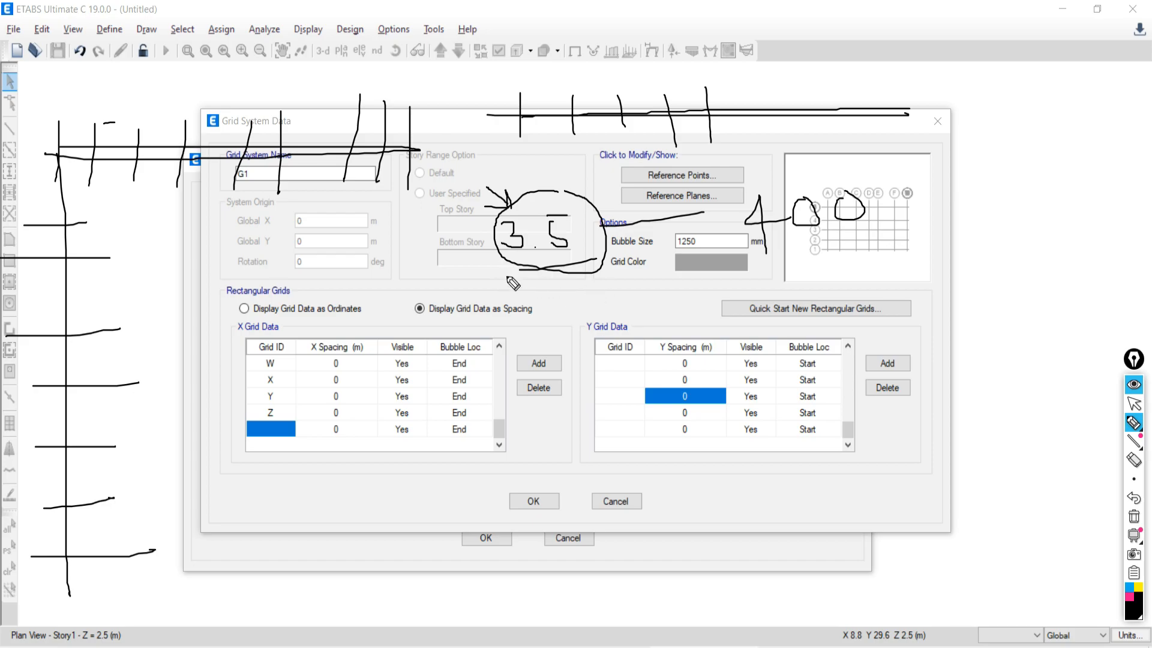
{"action": "left_click", "coordinate": [1134, 404]}
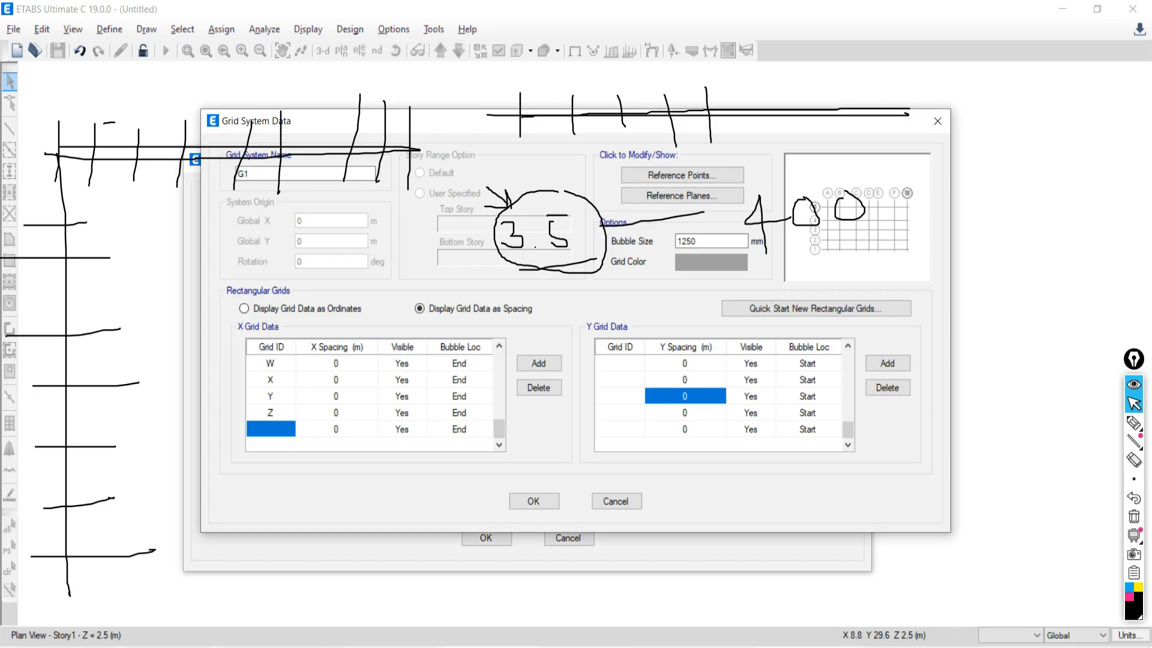
{"action": "key", "text": "alt+Tab"}
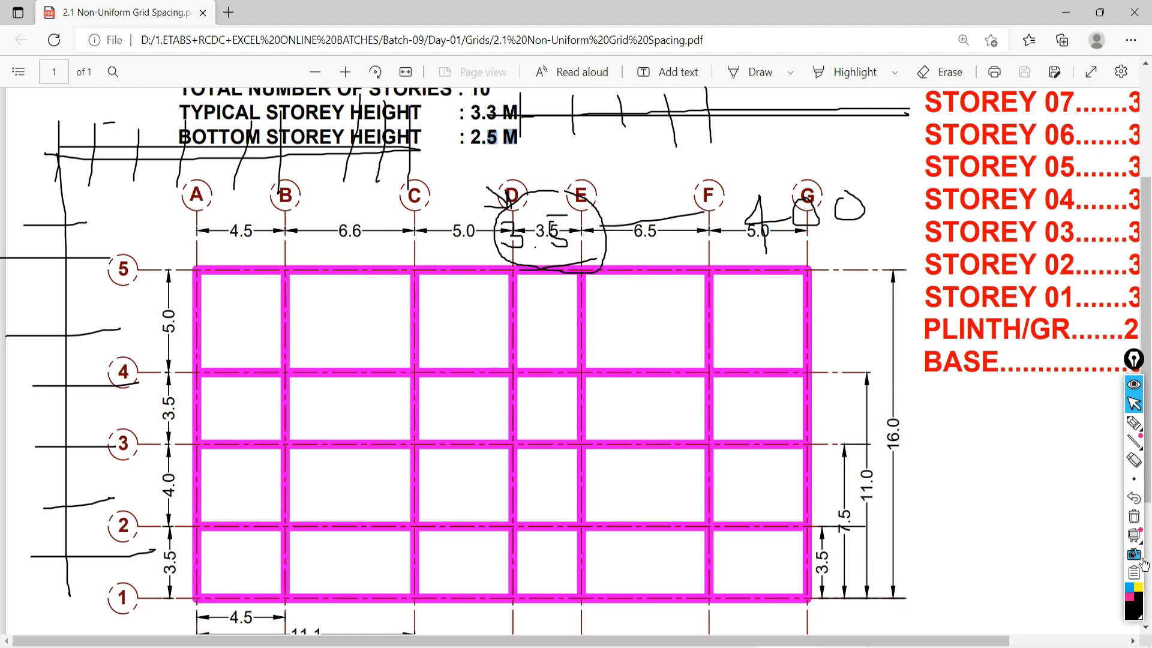
Step: Clear the existing pen marks from the PDF drawing and sketch one long line above grid bubbles A to G
{"action": "left_click", "coordinate": [1134, 515]}
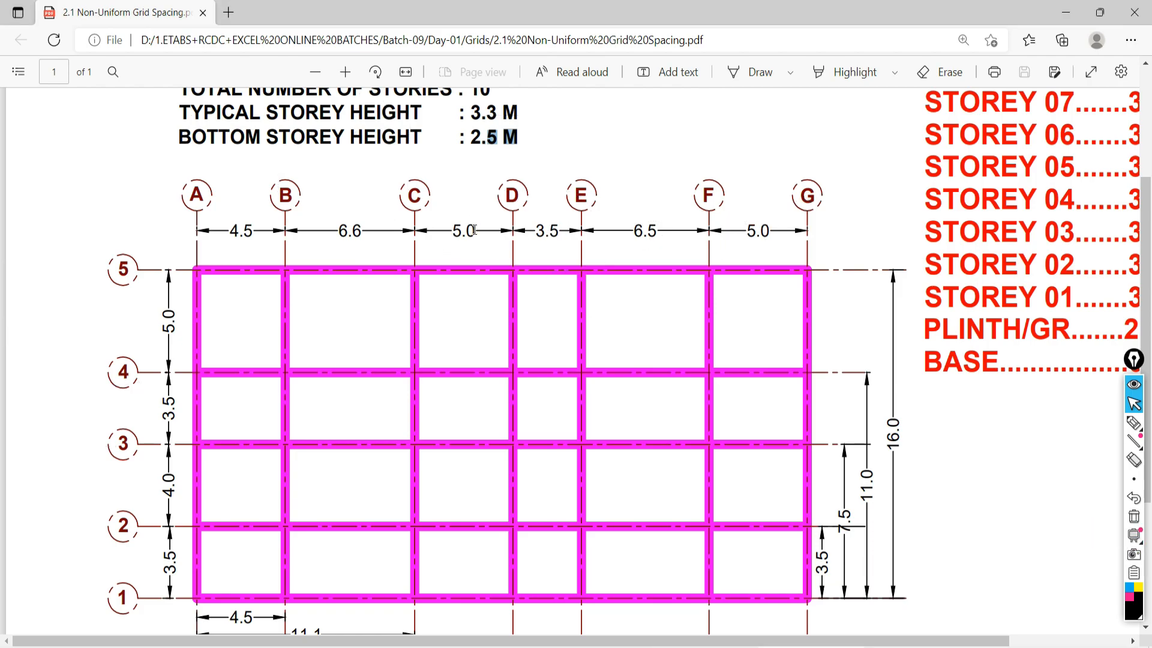
{"action": "left_click_drag", "start_coordinate": [710, 226], "coordinate": [732, 228]}
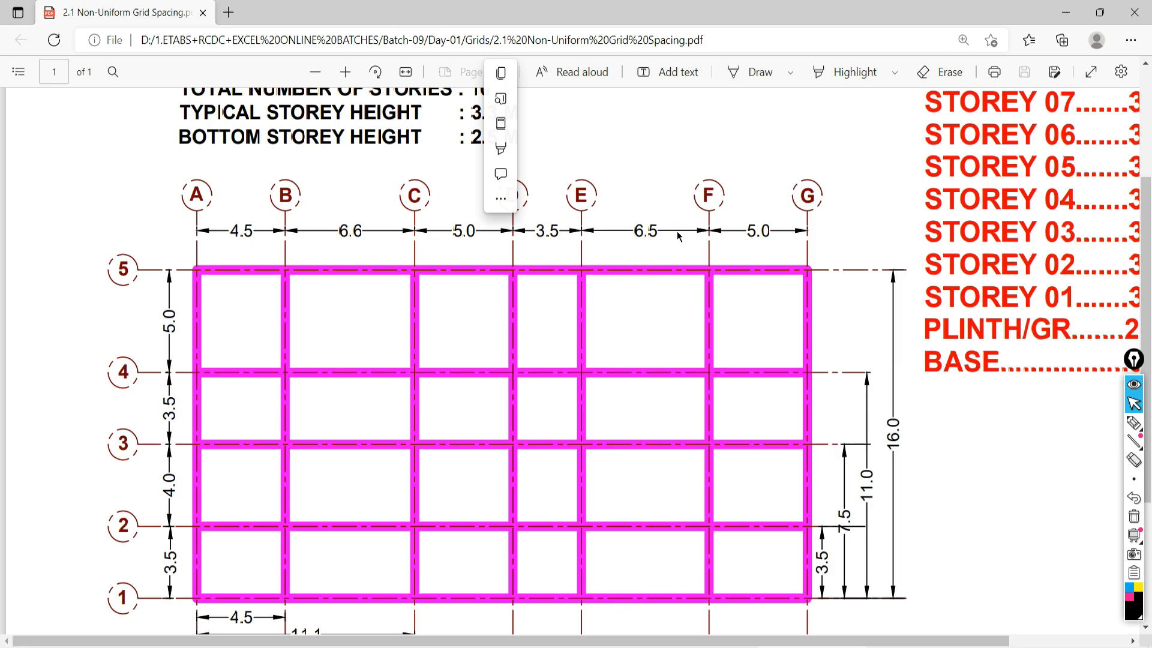
{"action": "left_click", "coordinate": [1130, 426]}
{"action": "mouse_move", "coordinate": [66, 175]}
{"action": "left_mouse_down"}
{"action": "mouse_move", "coordinate": [515, 170]}
{"action": "mouse_move", "coordinate": [875, 148]}
{"action": "left_mouse_up"}
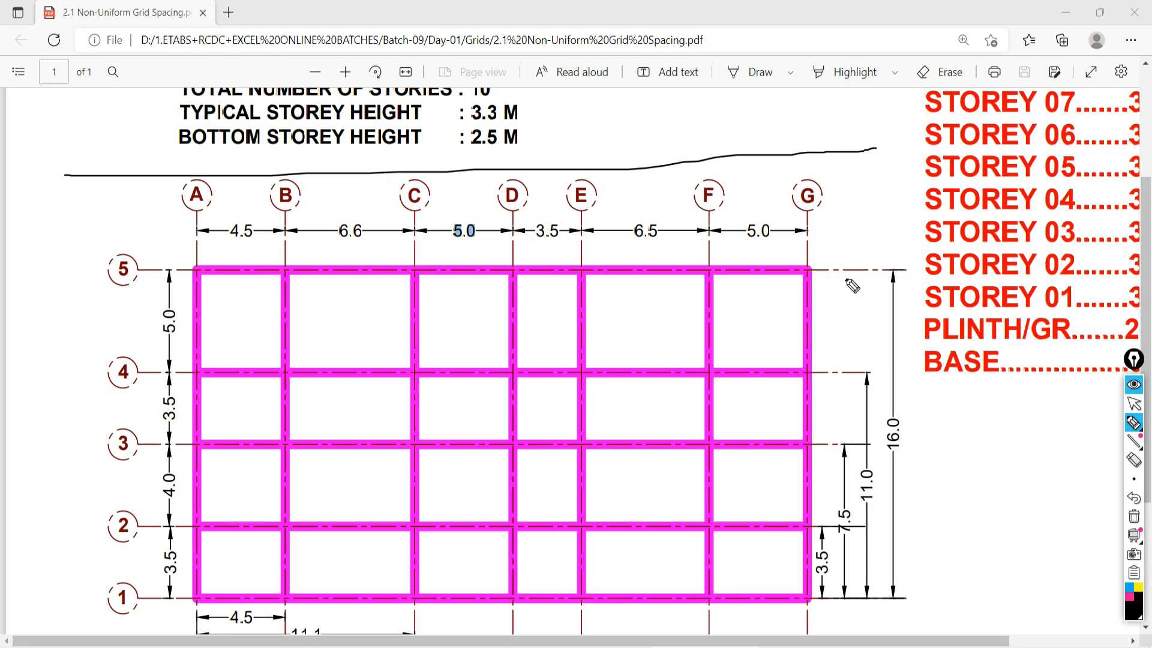
Step: Write "3.5" and "400" with the pen beside grid G, underline the 400, and circle the 3.5
{"action": "mouse_move", "coordinate": [845, 278]}
{"action": "left_mouse_down"}
{"action": "mouse_move", "coordinate": [866, 317]}
{"action": "mouse_move", "coordinate": [855, 308]}
{"action": "left_mouse_up"}
{"action": "left_click", "coordinate": [883, 303]}
{"action": "left_click_drag", "start_coordinate": [893, 272], "coordinate": [904, 294]}
{"action": "left_click_drag", "start_coordinate": [887, 261], "coordinate": [903, 252]}
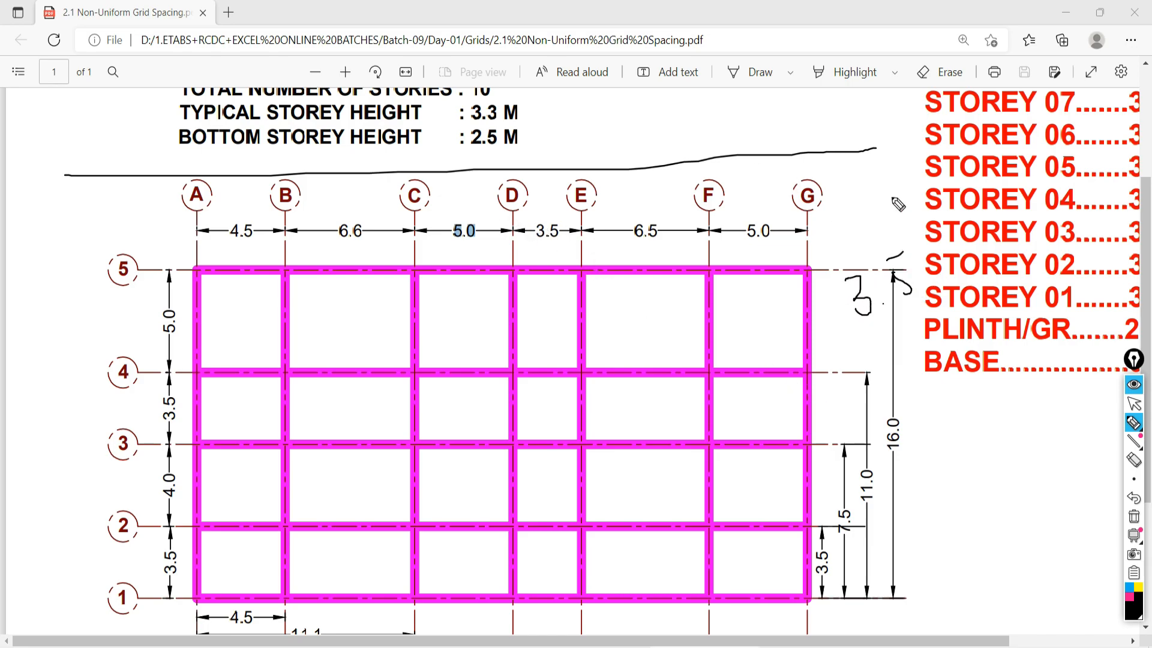
{"action": "left_click_drag", "start_coordinate": [867, 192], "coordinate": [892, 197]}
{"action": "mouse_move", "coordinate": [870, 193]}
{"action": "left_mouse_down"}
{"action": "mouse_move", "coordinate": [871, 217]}
{"action": "mouse_move", "coordinate": [883, 193]}
{"action": "mouse_move", "coordinate": [924, 187]}
{"action": "mouse_move", "coordinate": [898, 193]}
{"action": "left_mouse_up"}
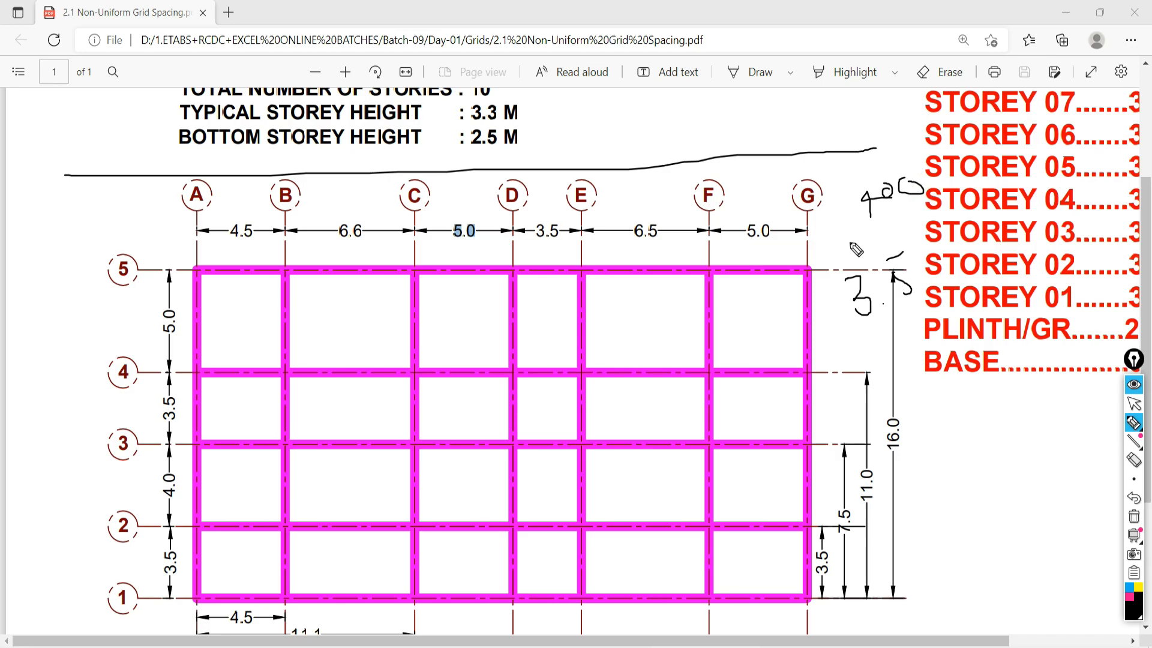
{"action": "mouse_move", "coordinate": [844, 246]}
{"action": "left_mouse_down"}
{"action": "mouse_move", "coordinate": [930, 206]}
{"action": "mouse_move", "coordinate": [923, 217]}
{"action": "left_mouse_up"}
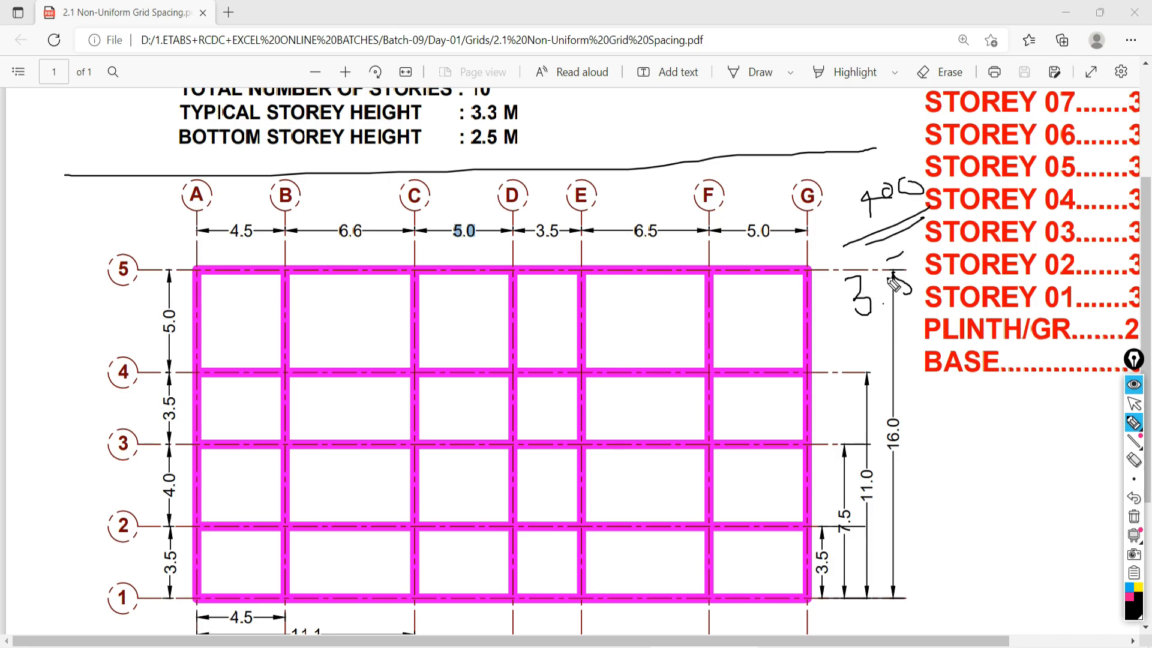
{"action": "mouse_move", "coordinate": [888, 246]}
{"action": "left_mouse_down"}
{"action": "mouse_move", "coordinate": [929, 326]}
{"action": "mouse_move", "coordinate": [911, 246]}
{"action": "left_mouse_up"}
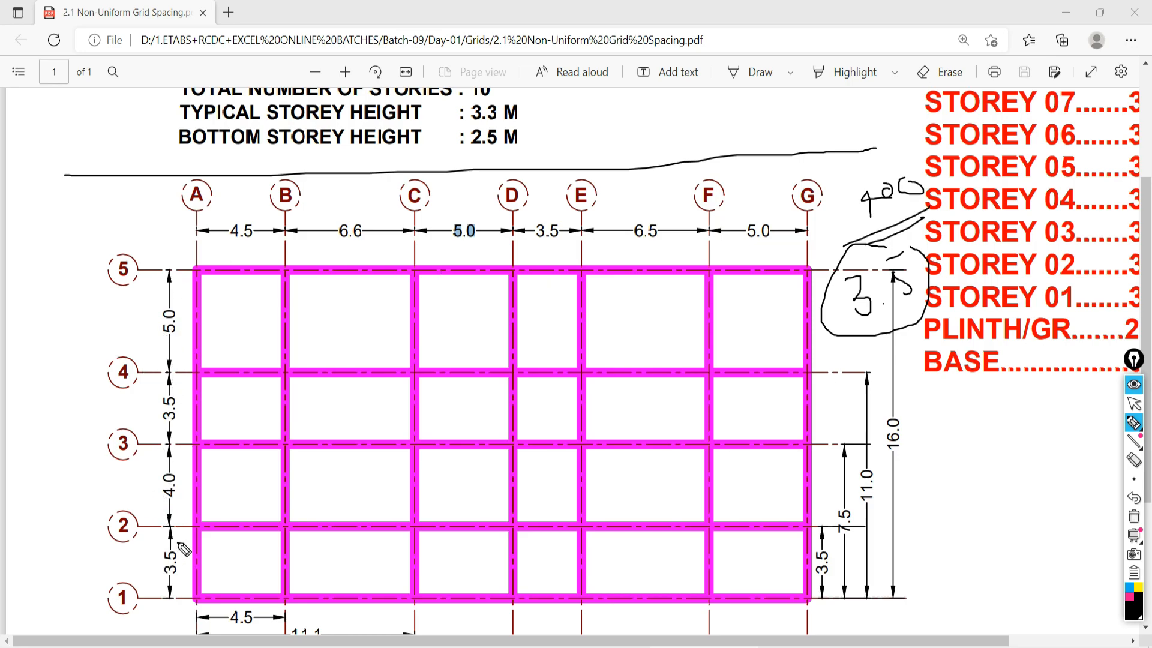
Step: Circle the 3.5 spacings between grids 1–2 and 3–4, the 5.0 spacing between F and G, and the handwritten 3.5
{"action": "mouse_move", "coordinate": [179, 543]}
{"action": "left_mouse_down"}
{"action": "mouse_move", "coordinate": [158, 543]}
{"action": "mouse_move", "coordinate": [153, 580]}
{"action": "mouse_move", "coordinate": [214, 584]}
{"action": "mouse_move", "coordinate": [217, 556]}
{"action": "left_mouse_up"}
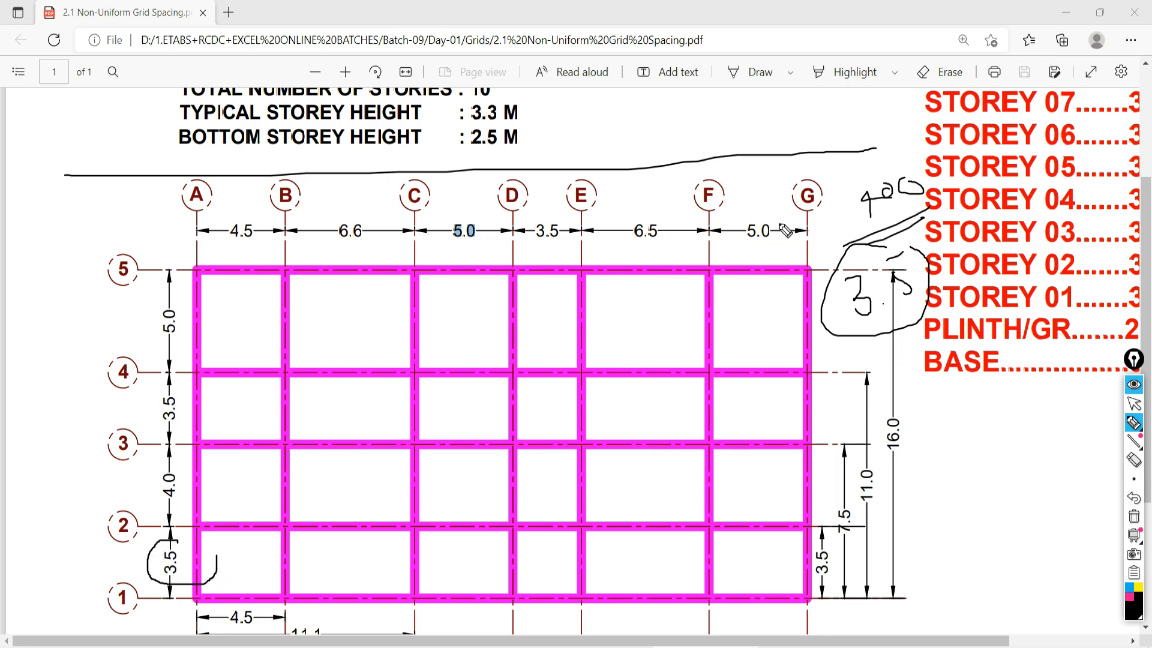
{"action": "mouse_move", "coordinate": [780, 225]}
{"action": "left_mouse_down"}
{"action": "mouse_move", "coordinate": [761, 207]}
{"action": "mouse_move", "coordinate": [780, 208]}
{"action": "left_mouse_up"}
{"action": "mouse_move", "coordinate": [864, 281]}
{"action": "left_mouse_down"}
{"action": "mouse_move", "coordinate": [858, 309]}
{"action": "mouse_move", "coordinate": [912, 327]}
{"action": "mouse_move", "coordinate": [963, 228]}
{"action": "left_mouse_up"}
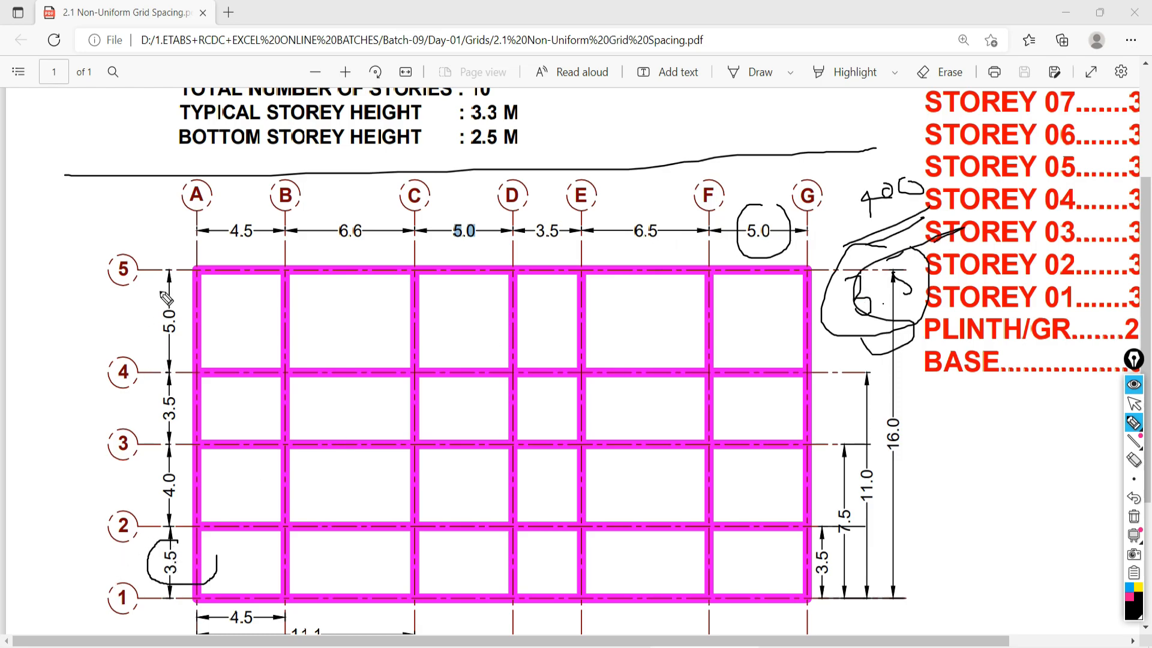
{"action": "left_click_drag", "start_coordinate": [161, 533], "coordinate": [171, 539]}
{"action": "left_click_drag", "start_coordinate": [159, 372], "coordinate": [190, 393]}
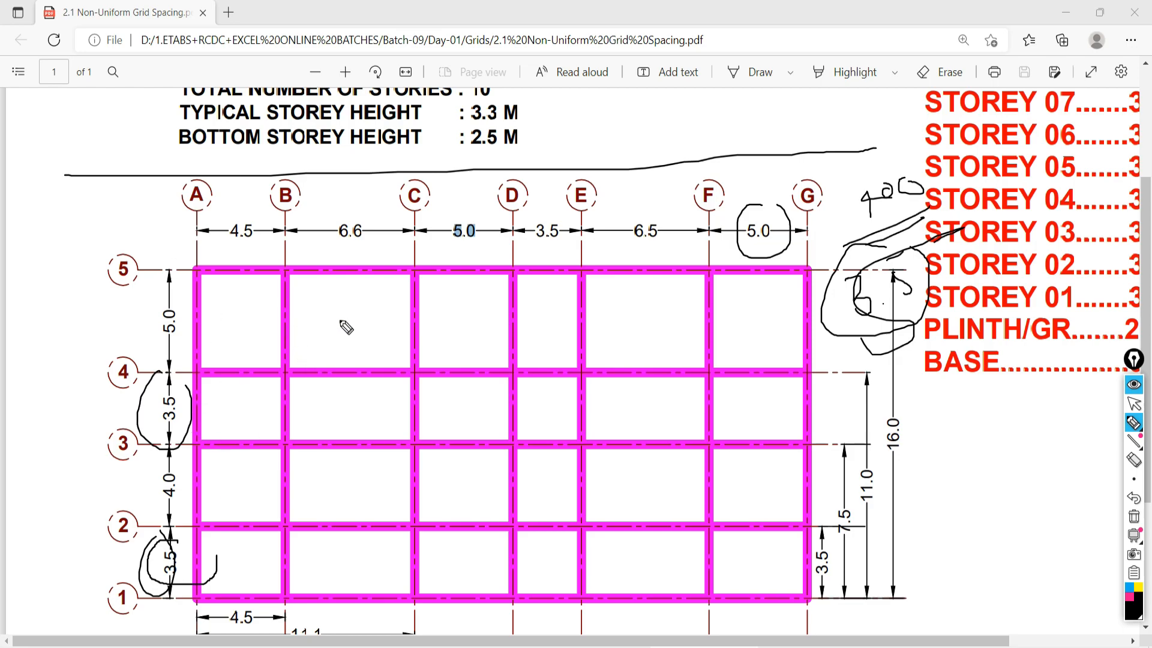
Step: Write "2000" over the plan and "700" joined by a line to "5.5", and underline and circle the 5.5
{"action": "left_click_drag", "start_coordinate": [341, 314], "coordinate": [390, 362]}
{"action": "mouse_move", "coordinate": [413, 323]}
{"action": "left_mouse_down"}
{"action": "mouse_move", "coordinate": [414, 335]}
{"action": "mouse_move", "coordinate": [473, 336]}
{"action": "left_mouse_up"}
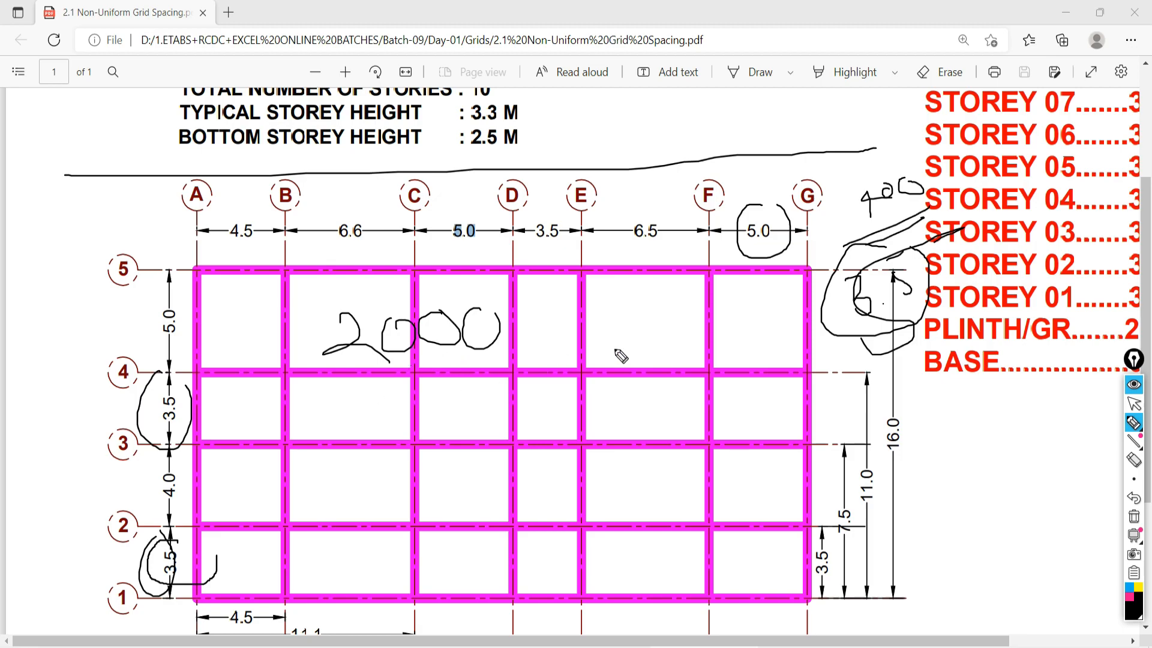
{"action": "mouse_move", "coordinate": [310, 501]}
{"action": "left_mouse_down"}
{"action": "mouse_move", "coordinate": [373, 487]}
{"action": "mouse_move", "coordinate": [346, 601]}
{"action": "left_mouse_up"}
{"action": "left_click_drag", "start_coordinate": [316, 555], "coordinate": [375, 541]}
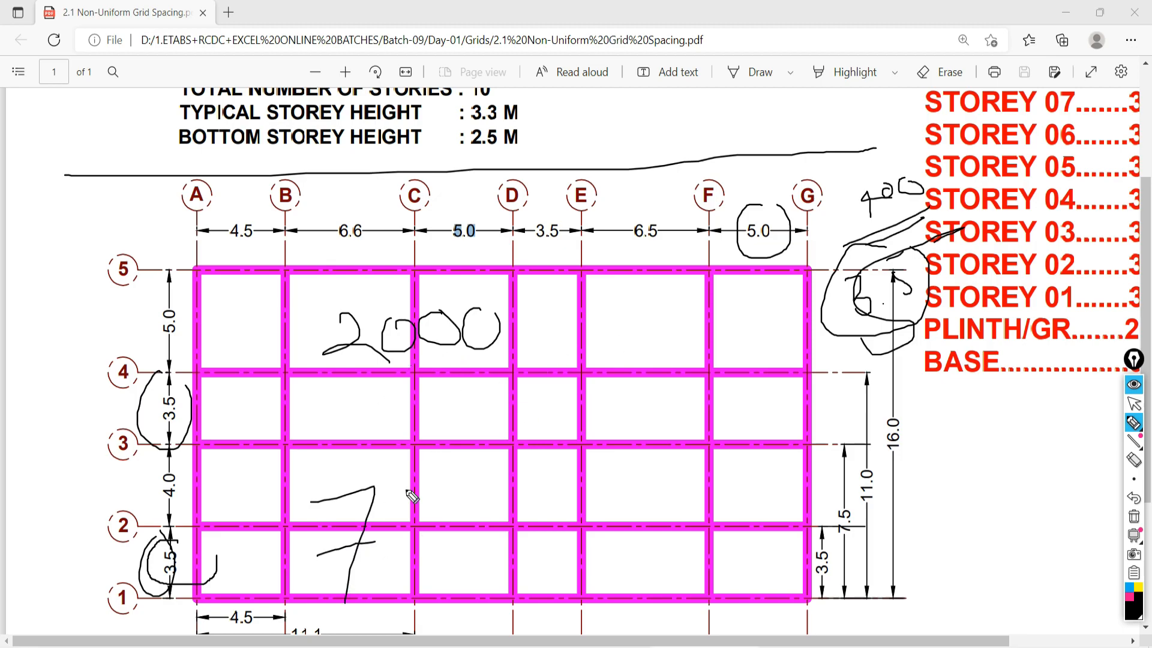
{"action": "mouse_move", "coordinate": [409, 487]}
{"action": "left_mouse_down"}
{"action": "mouse_move", "coordinate": [414, 499]}
{"action": "mouse_move", "coordinate": [736, 441]}
{"action": "mouse_move", "coordinate": [752, 441]}
{"action": "mouse_move", "coordinate": [759, 457]}
{"action": "mouse_move", "coordinate": [797, 413]}
{"action": "mouse_move", "coordinate": [836, 441]}
{"action": "left_mouse_up"}
{"action": "left_click_drag", "start_coordinate": [841, 401], "coordinate": [860, 390]}
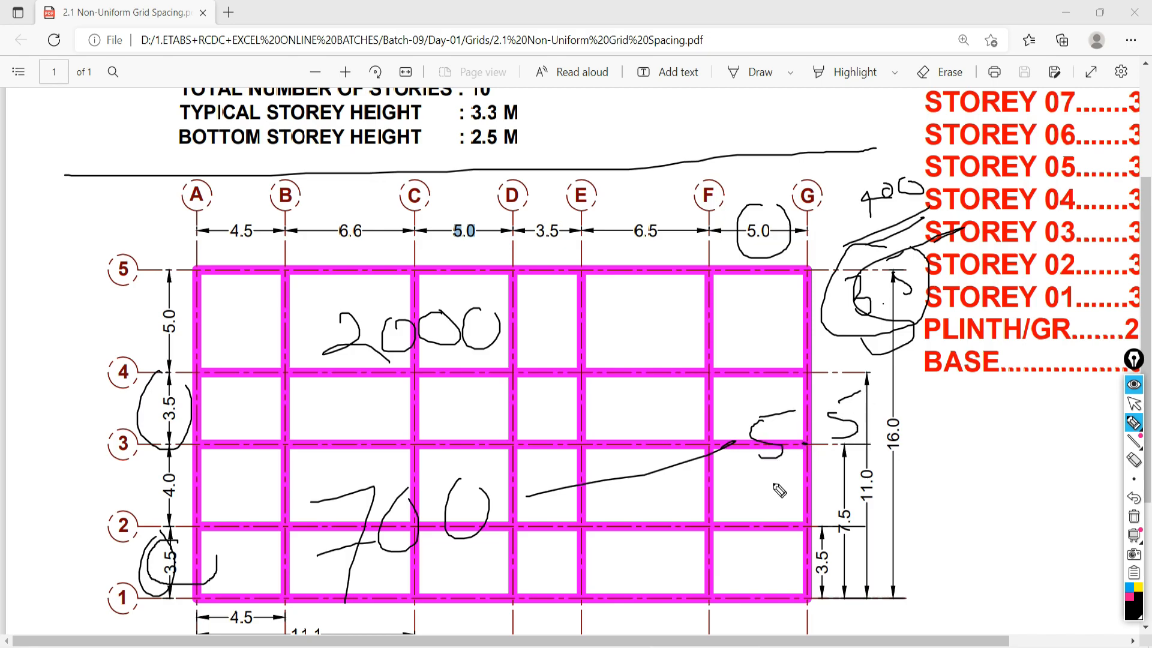
{"action": "left_click_drag", "start_coordinate": [756, 491], "coordinate": [842, 461]}
{"action": "mouse_move", "coordinate": [662, 413]}
{"action": "left_mouse_down"}
{"action": "mouse_move", "coordinate": [810, 555]}
{"action": "mouse_move", "coordinate": [867, 377]}
{"action": "mouse_move", "coordinate": [810, 372]}
{"action": "mouse_move", "coordinate": [605, 449]}
{"action": "left_mouse_up"}
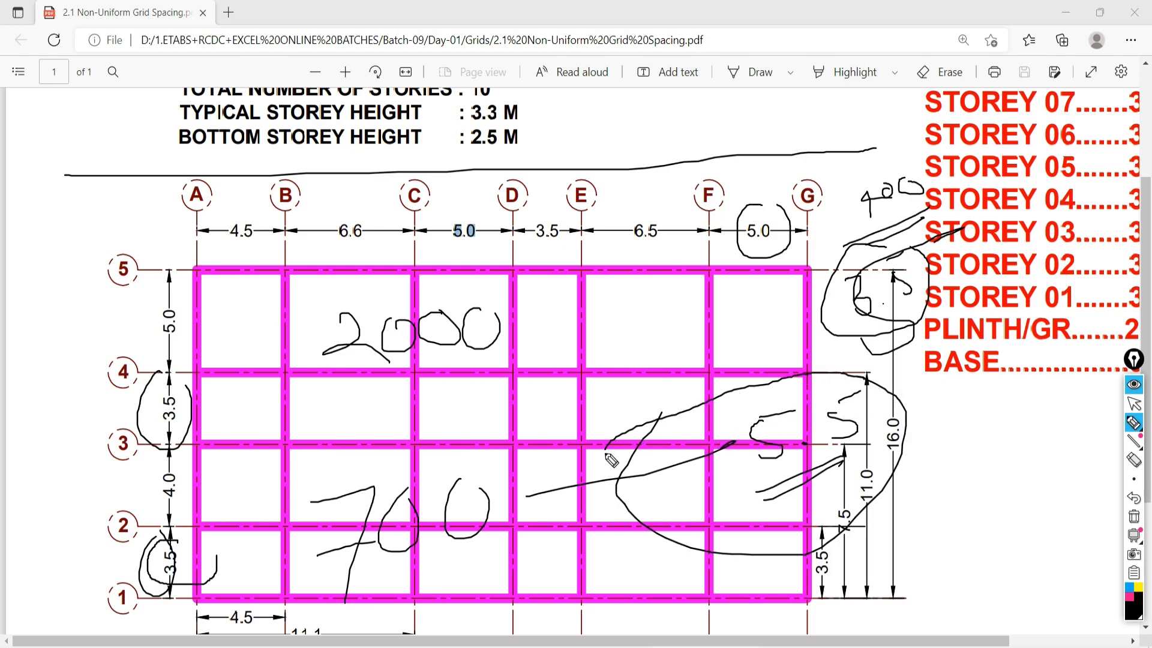
Step: Clear all pen marks, switch to ETABS, and cancel the Grid System Data changes
{"action": "left_click", "coordinate": [1134, 517]}
{"action": "left_click", "coordinate": [1134, 403]}
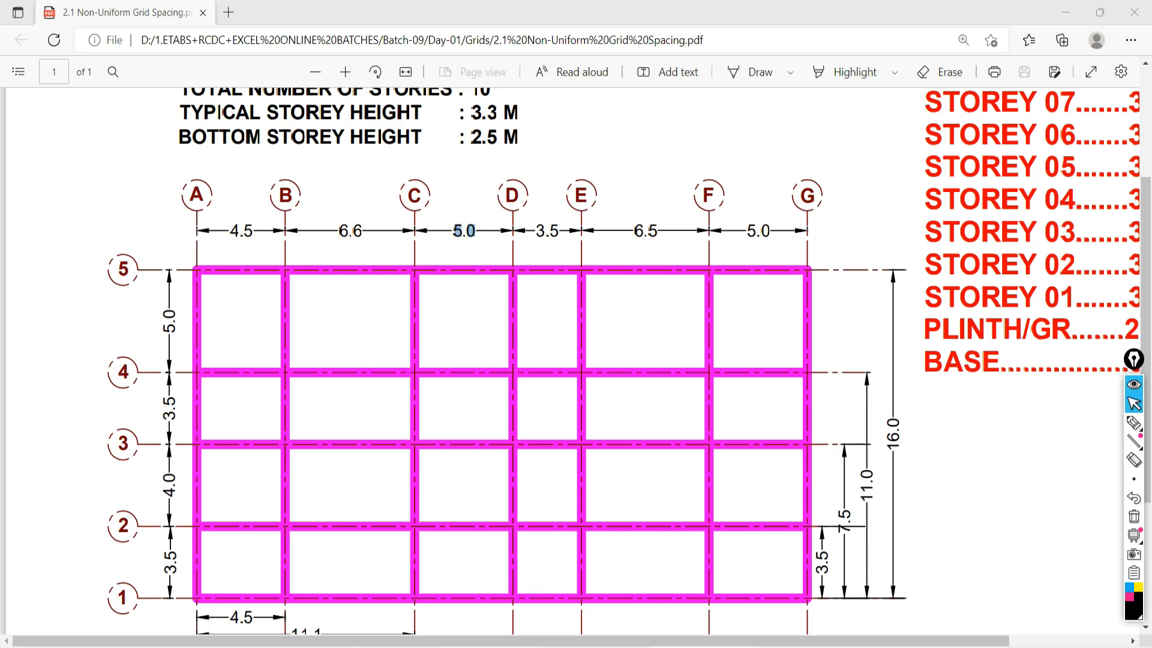
{"action": "key", "text": "alt+Tab"}
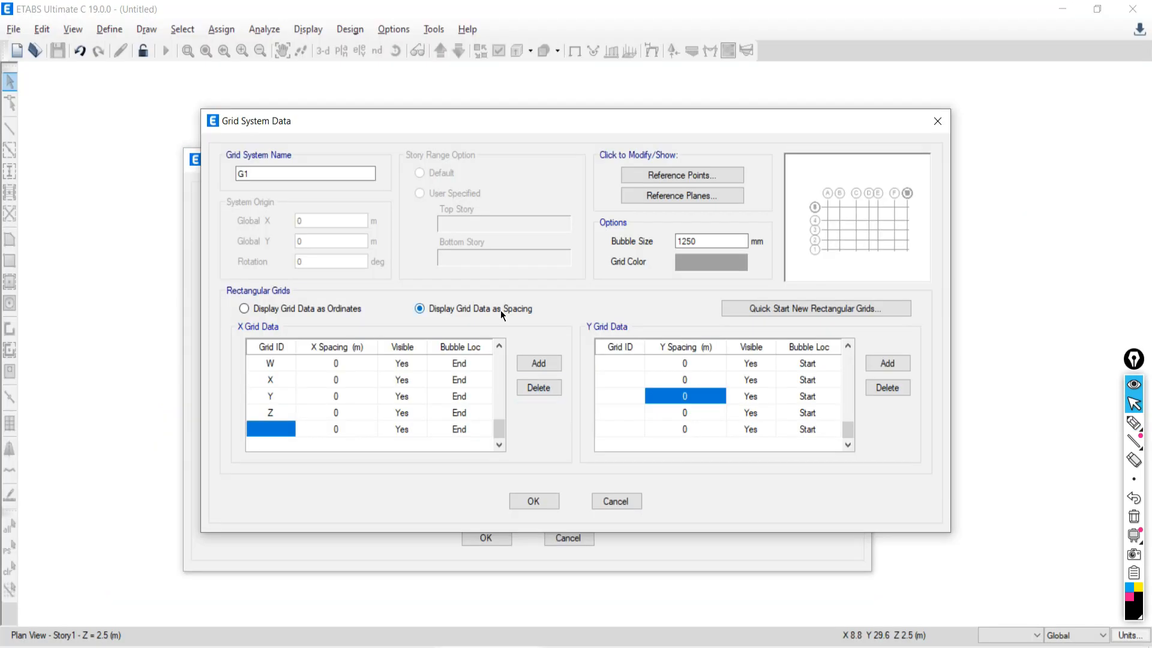
{"action": "left_click", "coordinate": [619, 503]}
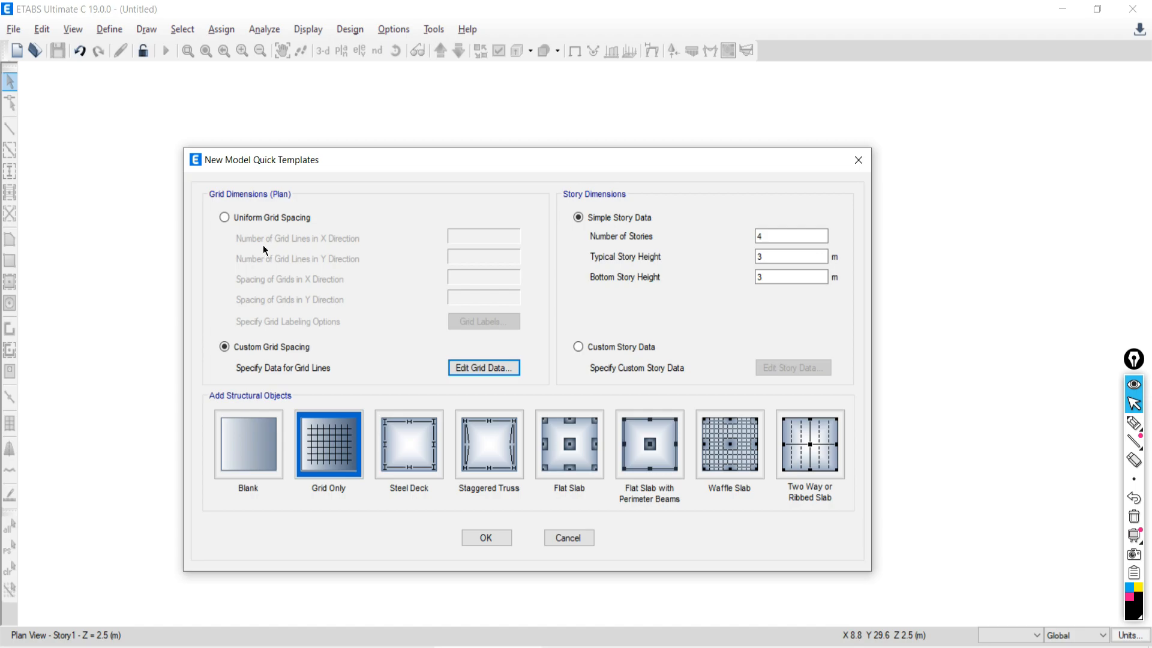
Step: Choose uniform grid spacing with 1000 grid lines in the X direction and 2000 in the Y direction
{"action": "left_click", "coordinate": [225, 217]}
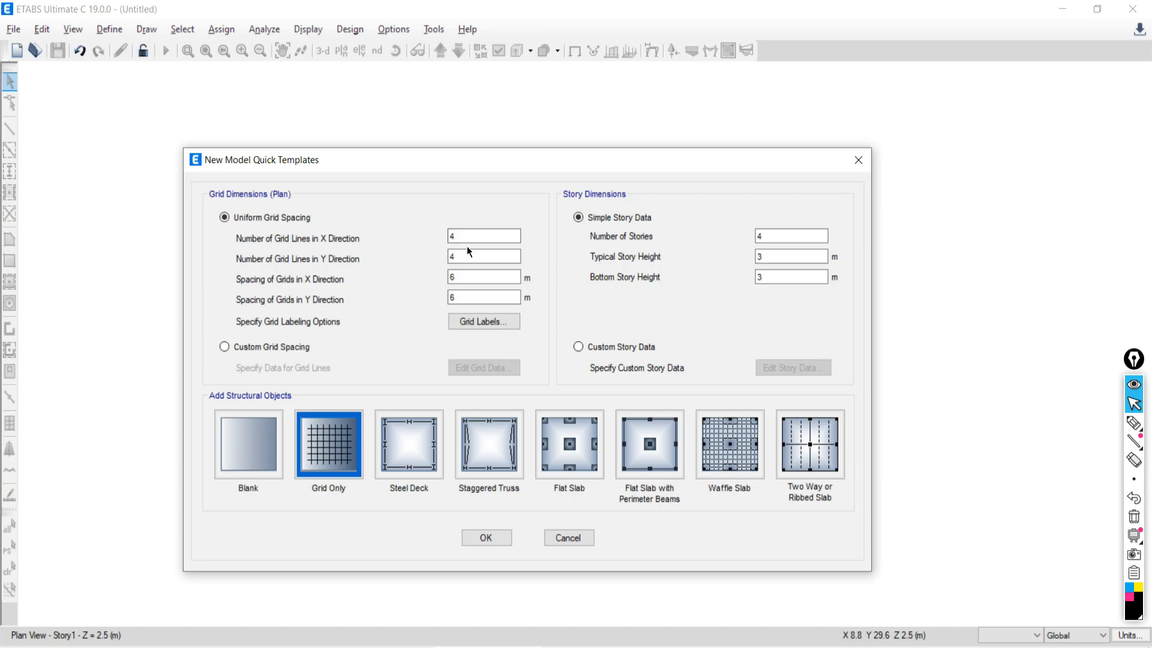
{"action": "double_click", "coordinate": [453, 237]}
{"action": "type", "text": "1000"}
{"action": "key", "text": "Tab"}
{"action": "type", "text": "2000"}
Step: Circle the Custom and Uniform Grid Spacing options with the pen, and clear the marks
{"action": "left_click", "coordinate": [1134, 423]}
{"action": "mouse_move", "coordinate": [243, 335]}
{"action": "left_mouse_down"}
{"action": "mouse_move", "coordinate": [196, 352]}
{"action": "mouse_move", "coordinate": [368, 362]}
{"action": "mouse_move", "coordinate": [247, 338]}
{"action": "left_mouse_up"}
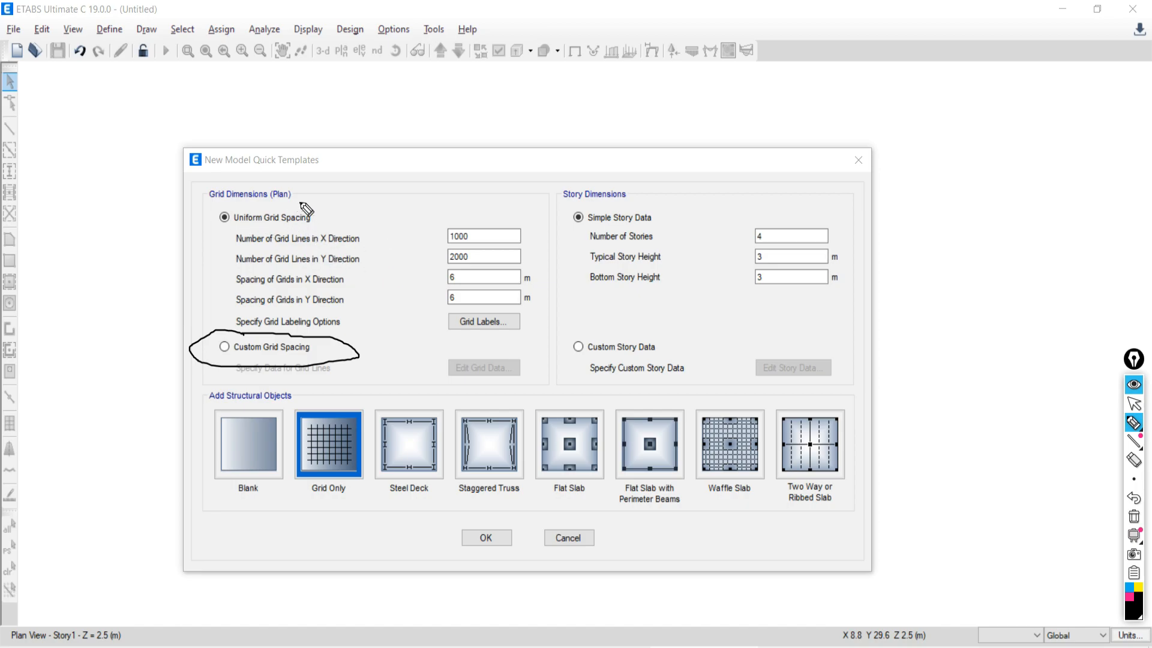
{"action": "mouse_move", "coordinate": [300, 203]}
{"action": "left_mouse_down"}
{"action": "mouse_move", "coordinate": [174, 217]}
{"action": "mouse_move", "coordinate": [324, 225]}
{"action": "mouse_move", "coordinate": [307, 199]}
{"action": "left_mouse_up"}
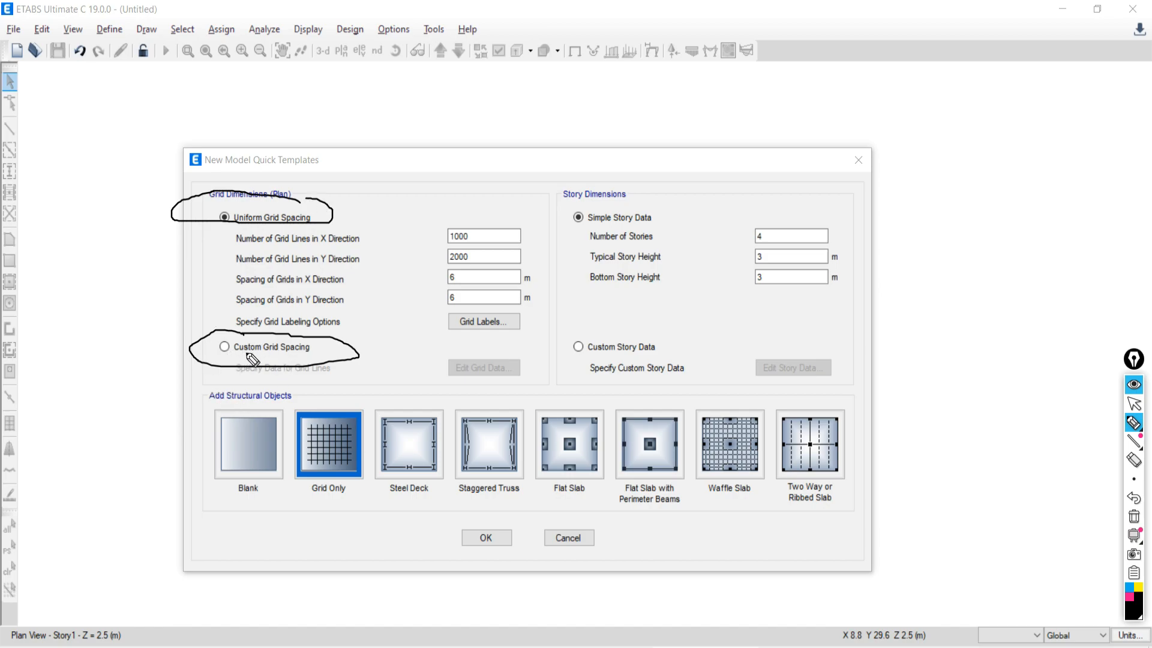
{"action": "left_click", "coordinate": [1134, 516]}
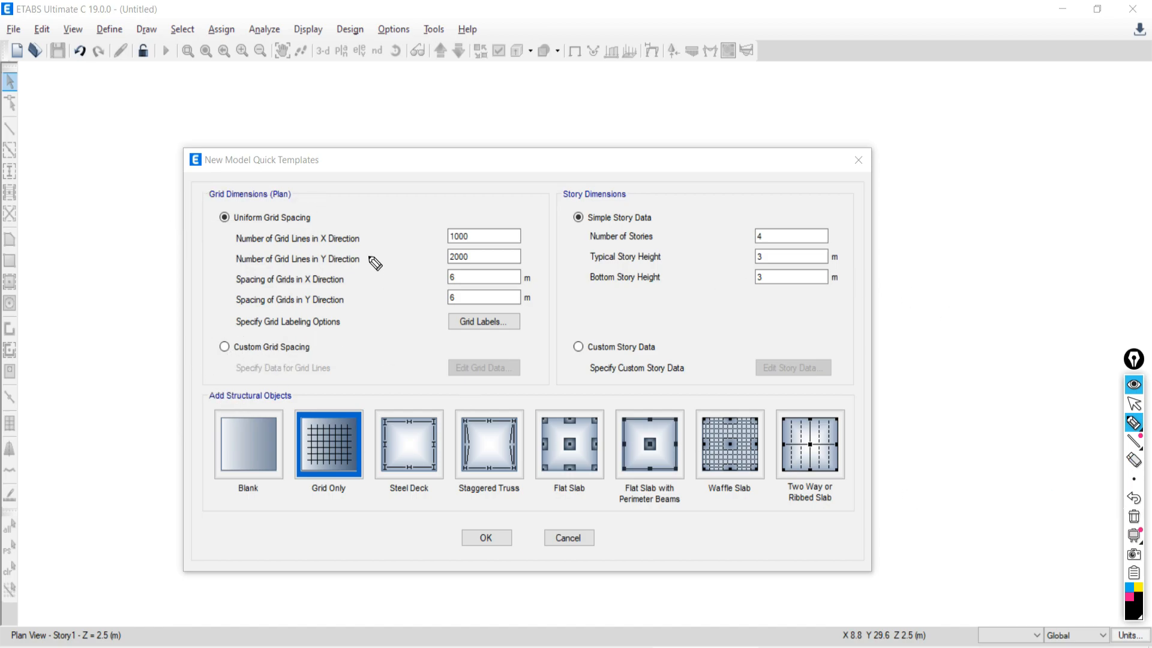
{"action": "mouse_move", "coordinate": [318, 206]}
{"action": "left_mouse_down"}
{"action": "mouse_move", "coordinate": [195, 230]}
{"action": "mouse_move", "coordinate": [333, 220]}
{"action": "left_mouse_up"}
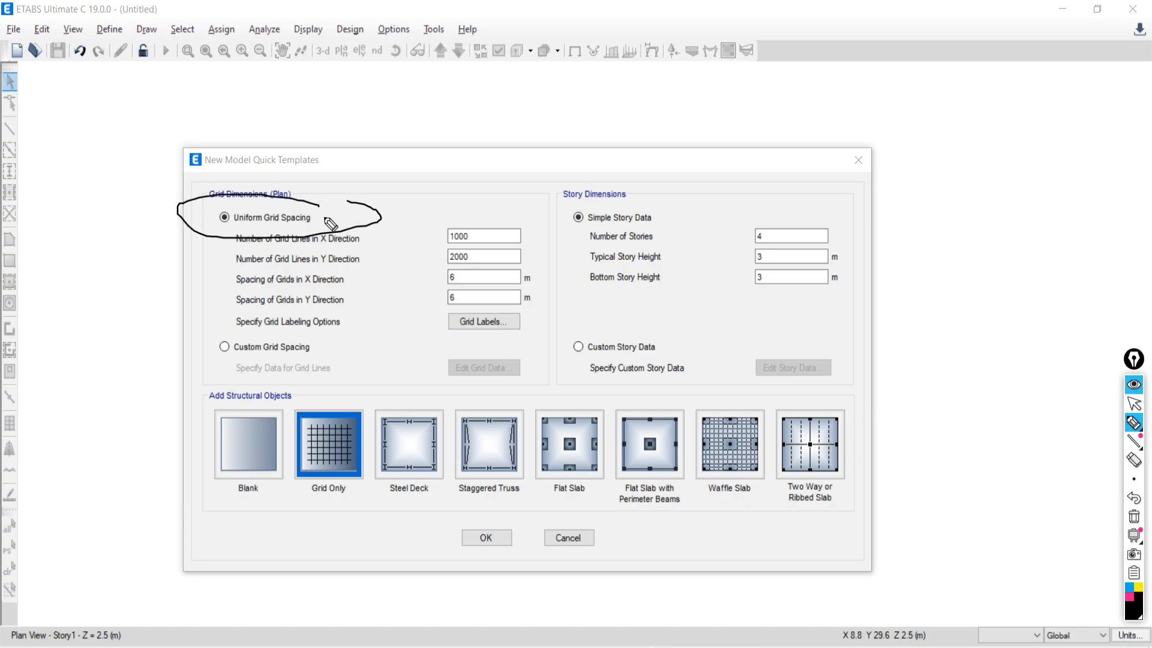
{"action": "left_click", "coordinate": [1134, 516]}
{"action": "mouse_move", "coordinate": [1121, 434]}
{"action": "left_click", "coordinate": [1133, 403]}
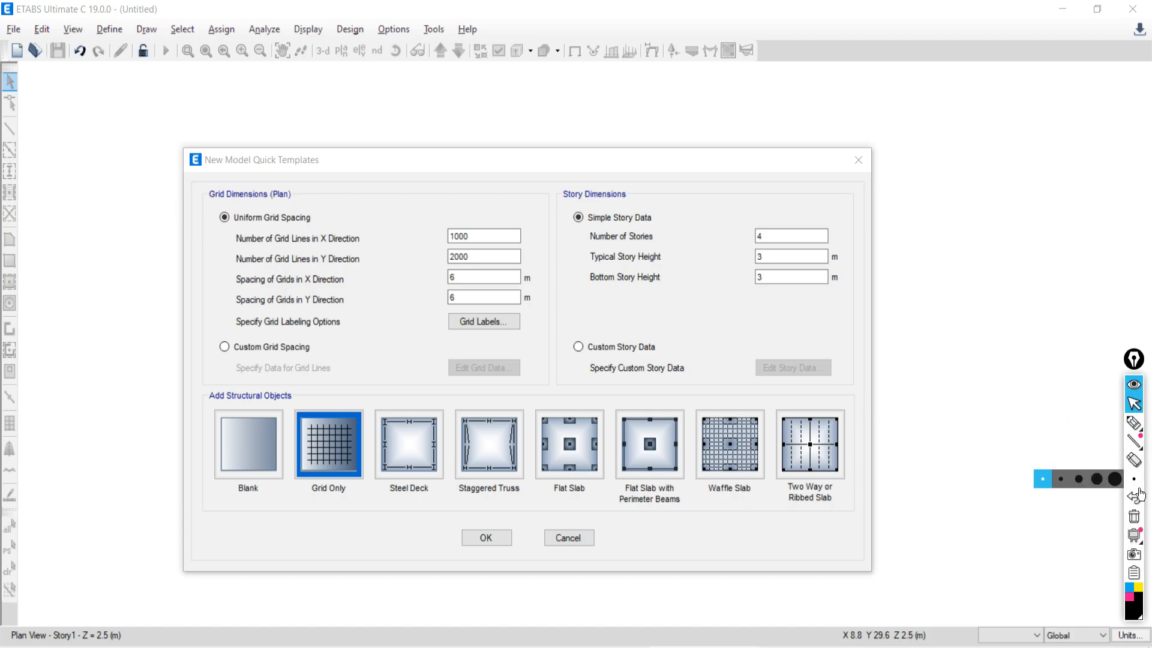
Step: Set the grid spacing to 3.5 m in the X direction and 5.5 m in the Y direction
{"action": "left_click", "coordinate": [453, 222]}
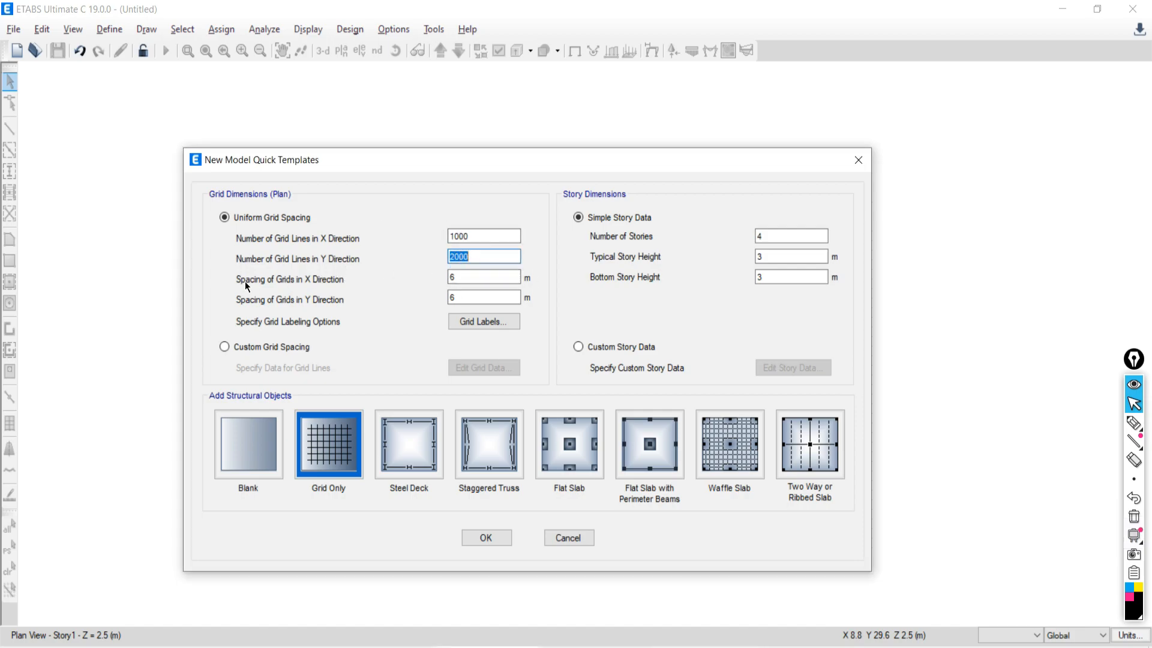
{"action": "double_click", "coordinate": [454, 277]}
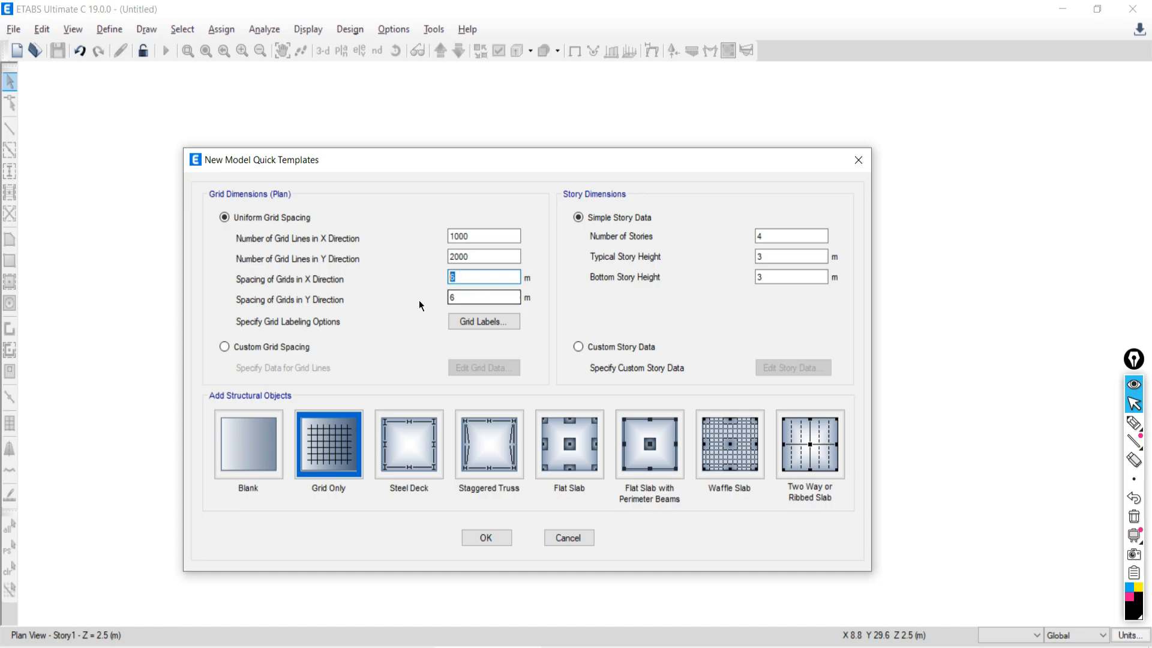
{"action": "type", "text": "3.5"}
{"action": "key", "text": "Tab"}
{"action": "type", "text": "5.5"}
Step: Switch to custom grid spacing, review the X and Y grid data as ordinates and as spacing, and close the grid data
{"action": "left_click", "coordinate": [225, 346]}
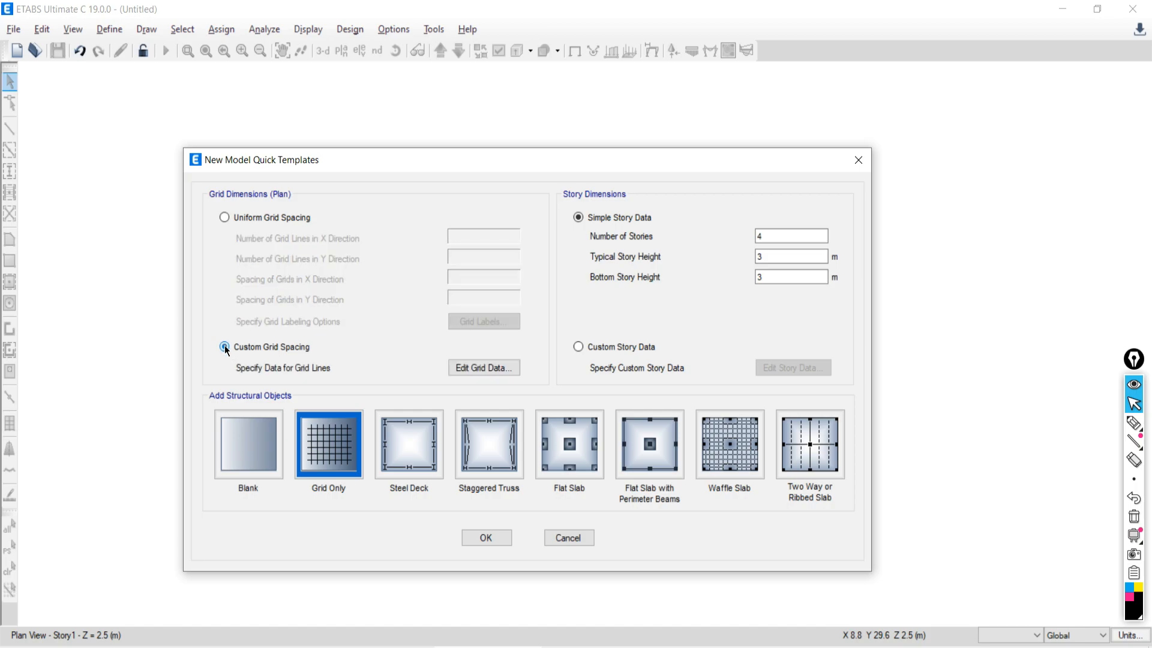
{"action": "left_click", "coordinate": [463, 369]}
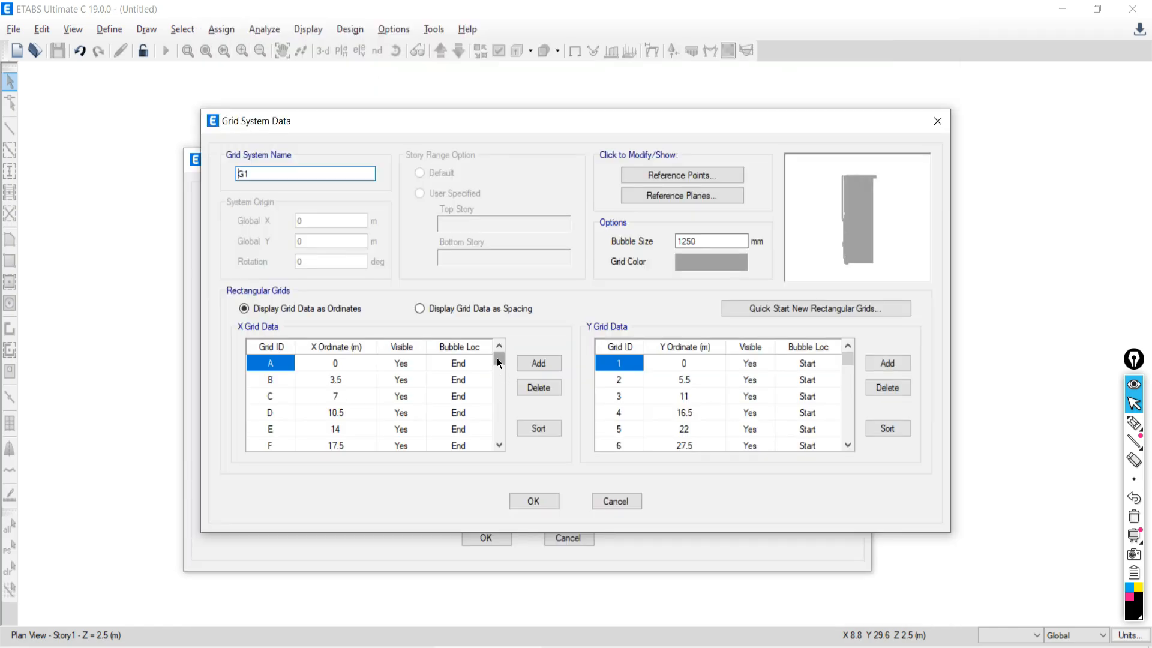
{"action": "mouse_move", "coordinate": [497, 358]}
{"action": "left_mouse_down"}
{"action": "mouse_move", "coordinate": [499, 434]}
{"action": "mouse_move", "coordinate": [496, 356]}
{"action": "left_mouse_up"}
{"action": "mouse_move", "coordinate": [846, 357]}
{"action": "left_mouse_down"}
{"action": "mouse_move", "coordinate": [848, 438]}
{"action": "mouse_move", "coordinate": [847, 358]}
{"action": "left_mouse_up"}
{"action": "left_click", "coordinate": [419, 309]}
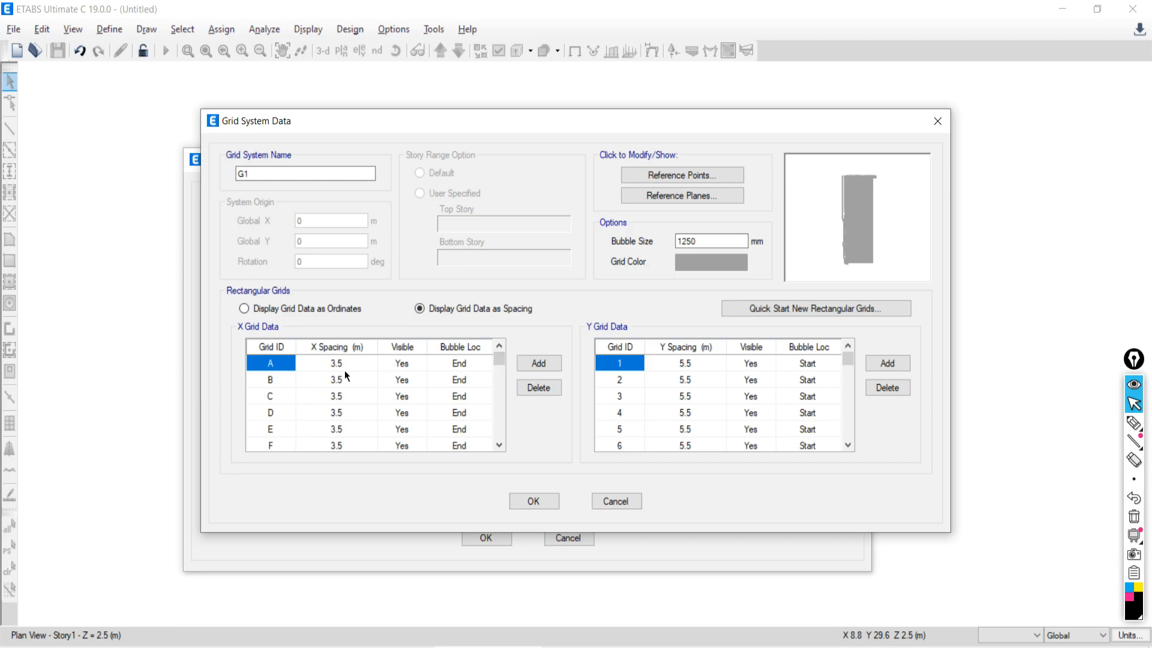
{"action": "scroll", "coordinate": [341, 372], "scroll_direction": "down", "scroll_amount": 20}
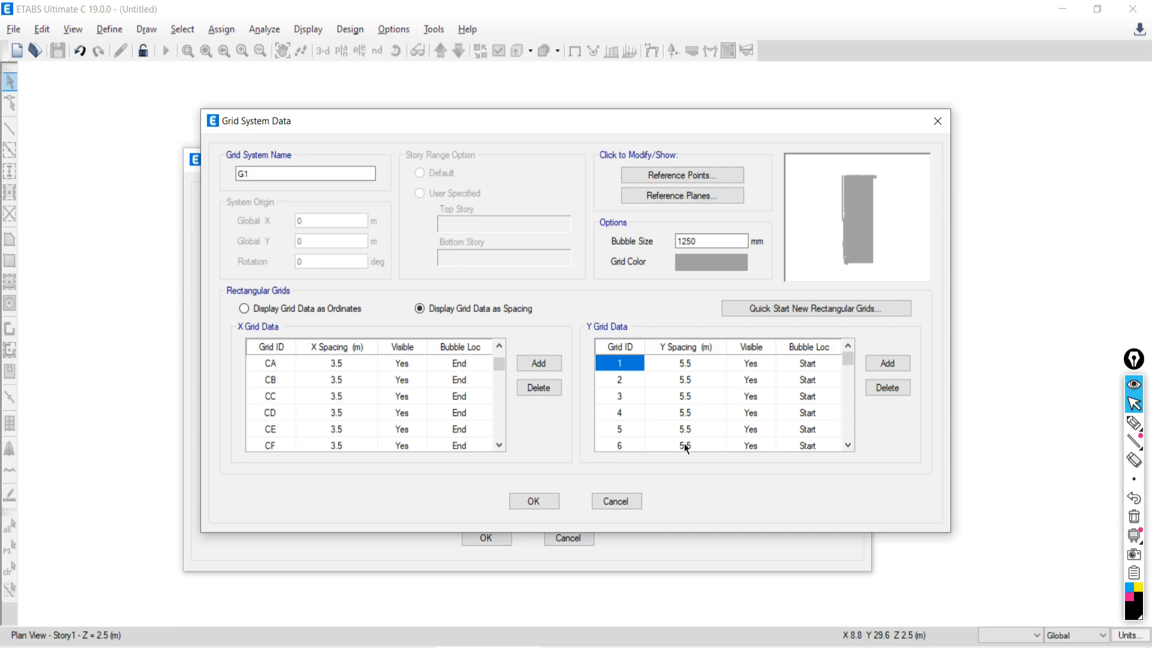
{"action": "scroll", "coordinate": [347, 388], "scroll_direction": "up", "scroll_amount": 20}
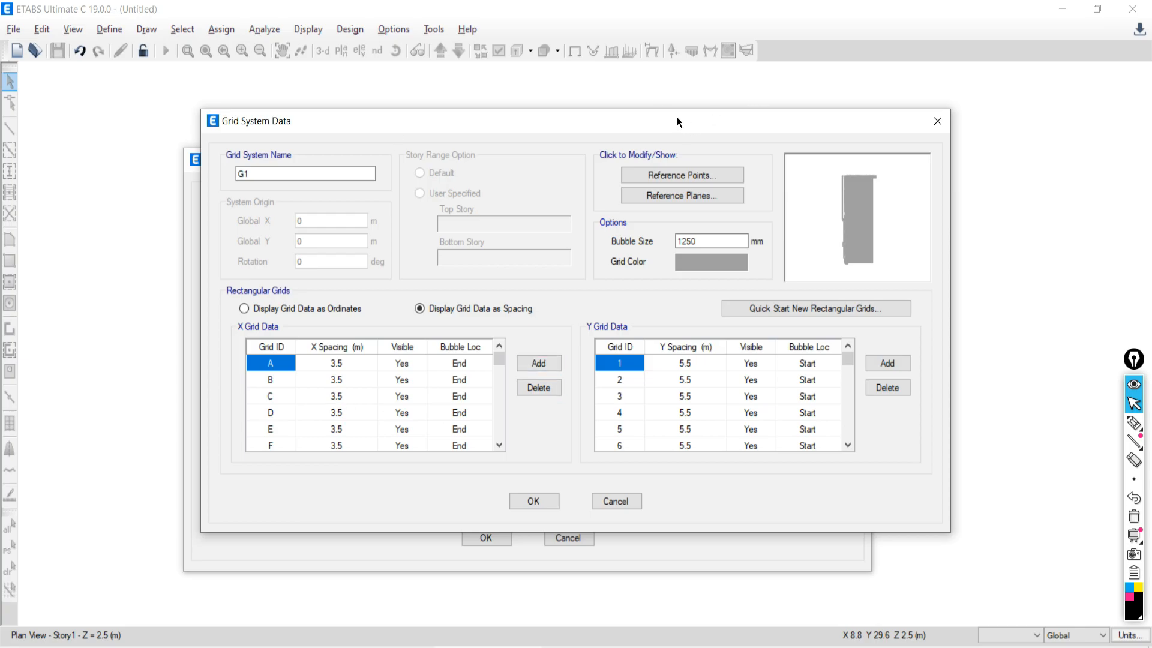
{"action": "left_click_drag", "start_coordinate": [677, 121], "coordinate": [659, 357]}
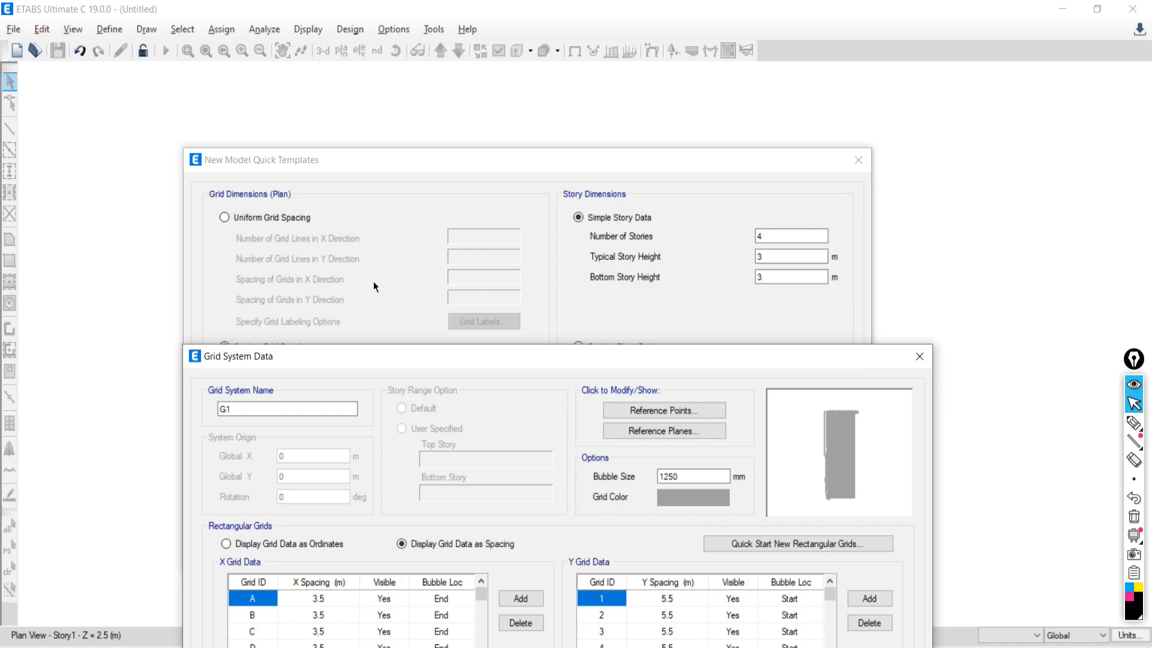
{"action": "left_click", "coordinate": [922, 357]}
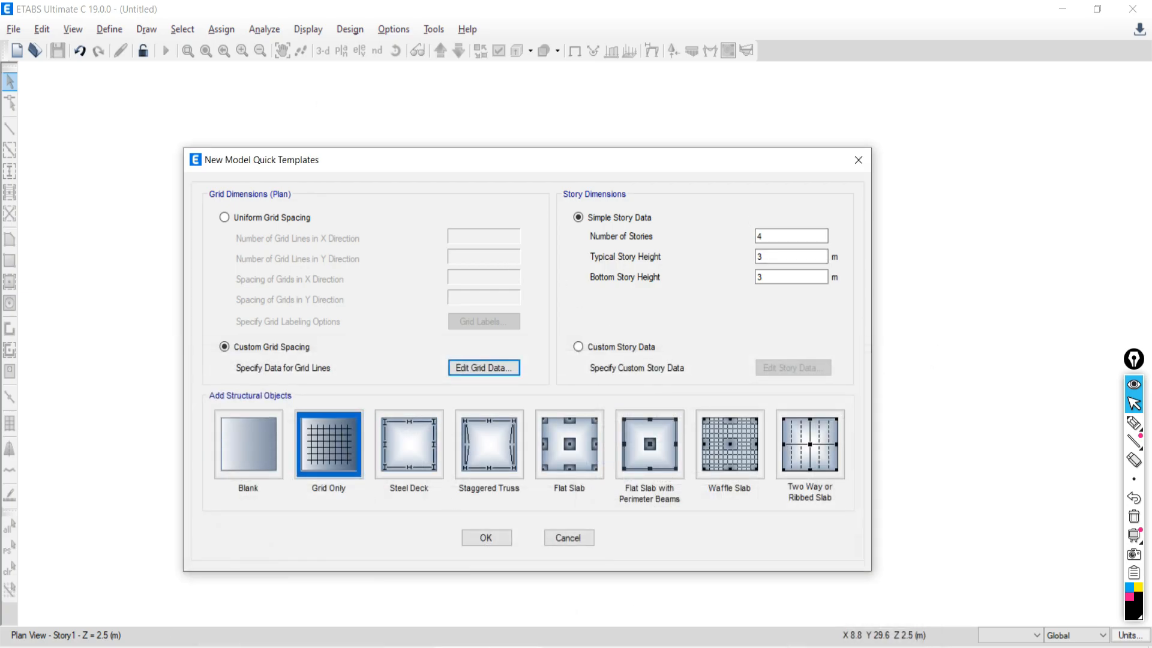
Step: Choose uniform grid spacing and, following the PDF plan, set 7 grid lines in the X direction and 5 in the Y direction
{"action": "key", "text": "alt+Tab"}
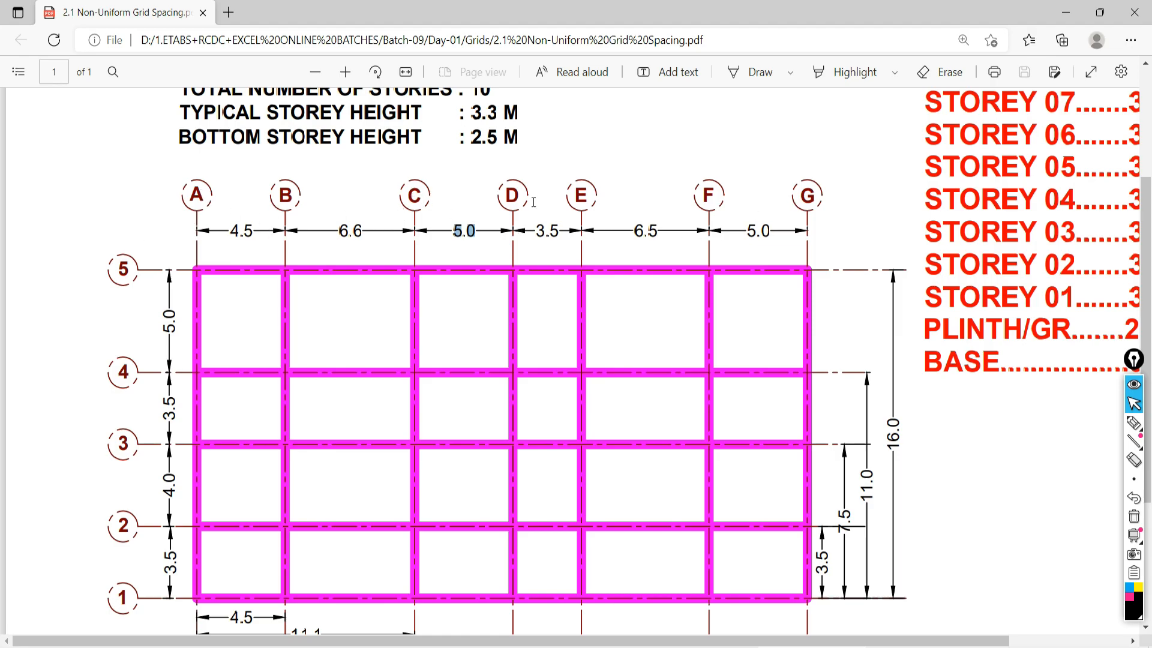
{"action": "key", "text": "alt+Tab"}
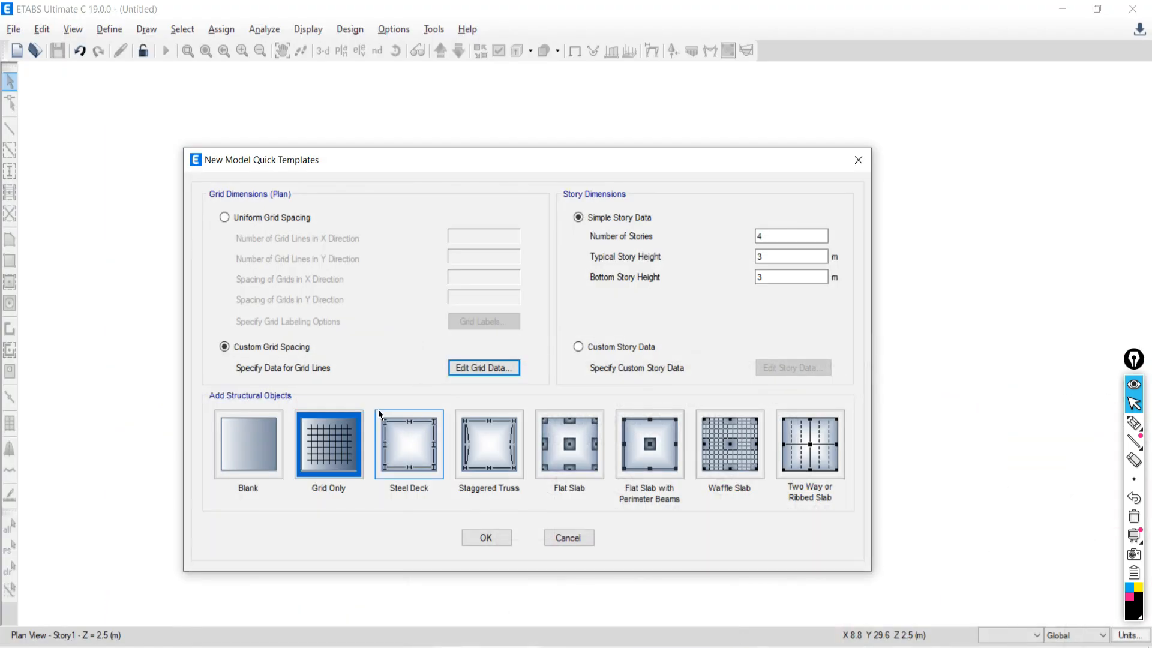
{"action": "left_click", "coordinate": [225, 217]}
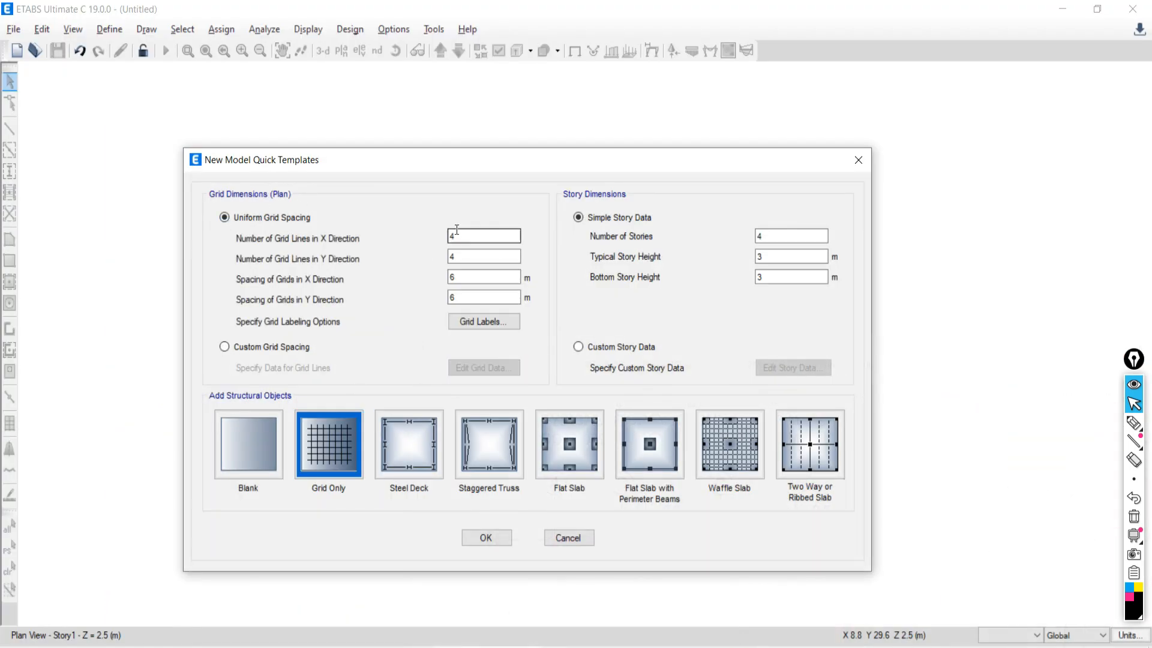
{"action": "left_click_drag", "start_coordinate": [437, 151], "coordinate": [448, 150]}
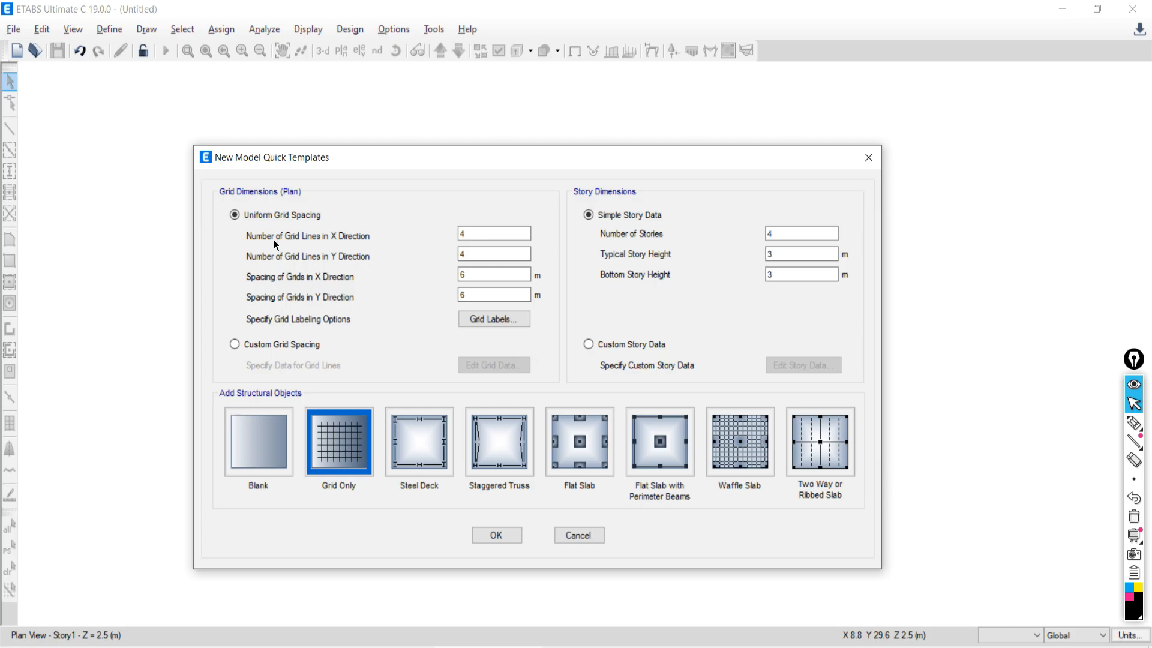
{"action": "double_click", "coordinate": [486, 234]}
{"action": "type", "text": "7"}
{"action": "key", "text": "alt+Tab"}
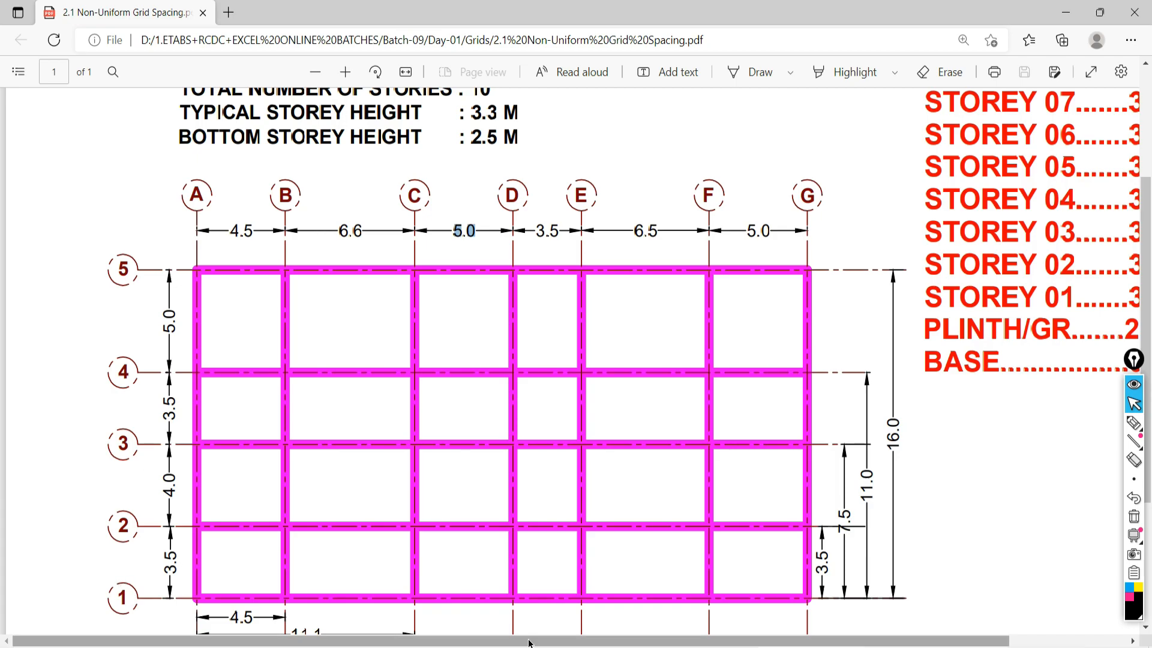
{"action": "key", "text": "alt+Tab"}
{"action": "double_click", "coordinate": [495, 253]}
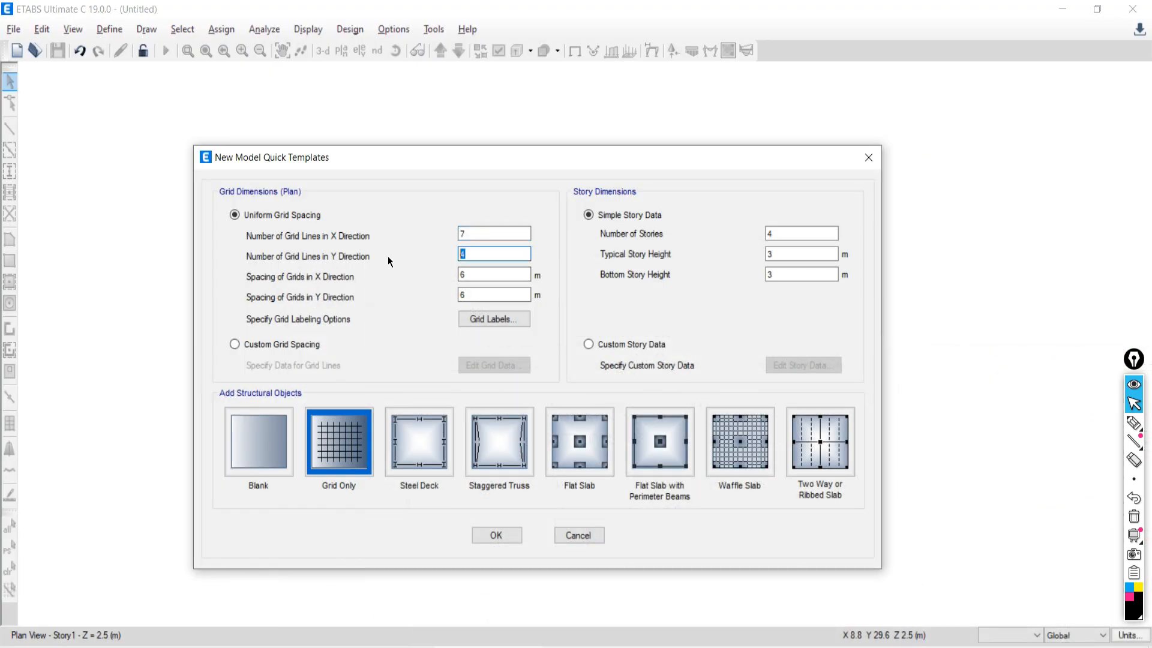
{"action": "type", "text": "5"}
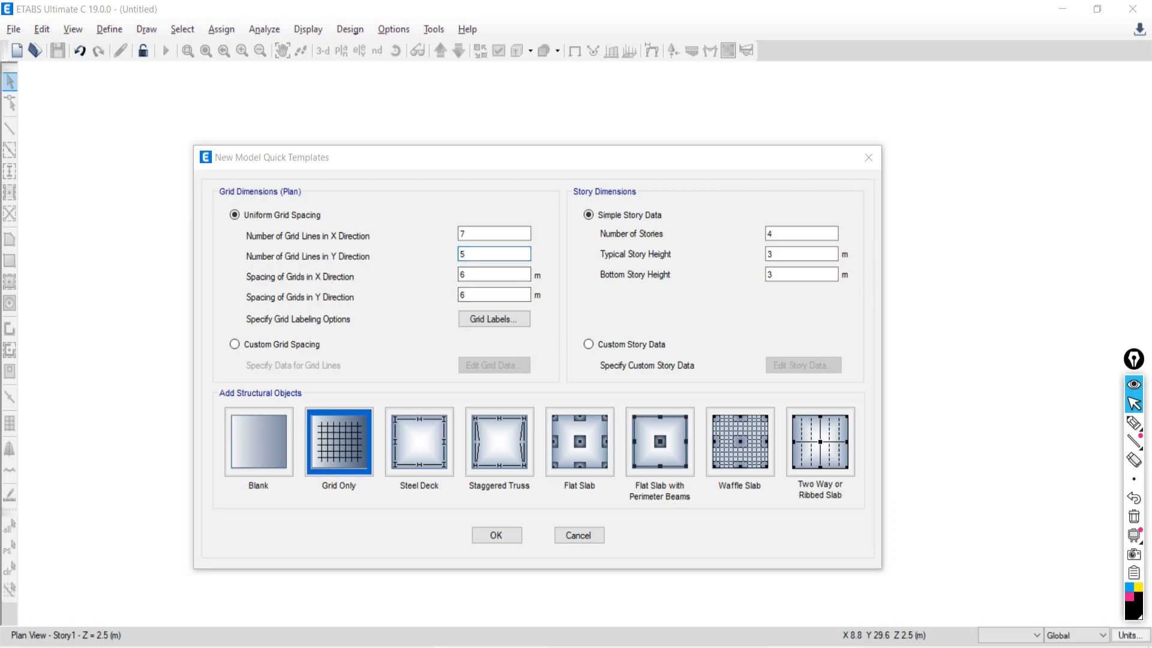
Step: Check the PDF plan's typical bay sizes and set the grid spacing to 5 m in X and 3.5 m in Y
{"action": "key", "text": "alt+Tab"}
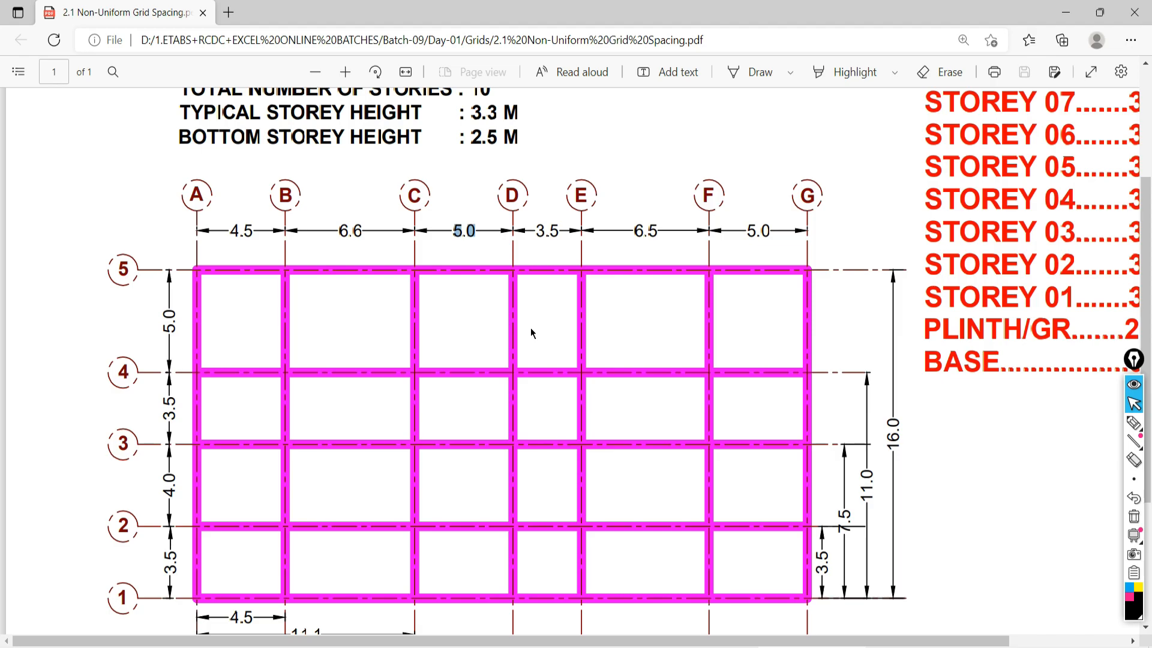
{"action": "key", "text": "alt+Tab"}
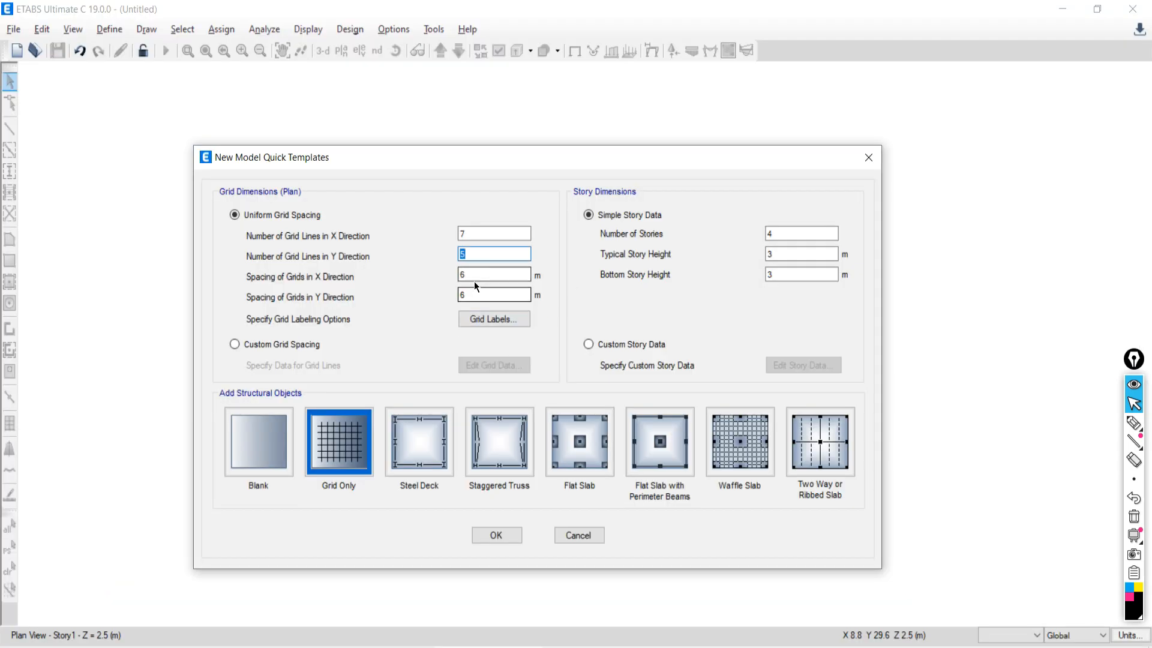
{"action": "left_click_drag", "start_coordinate": [471, 275], "coordinate": [456, 273]}
{"action": "key", "text": "alt+Tab"}
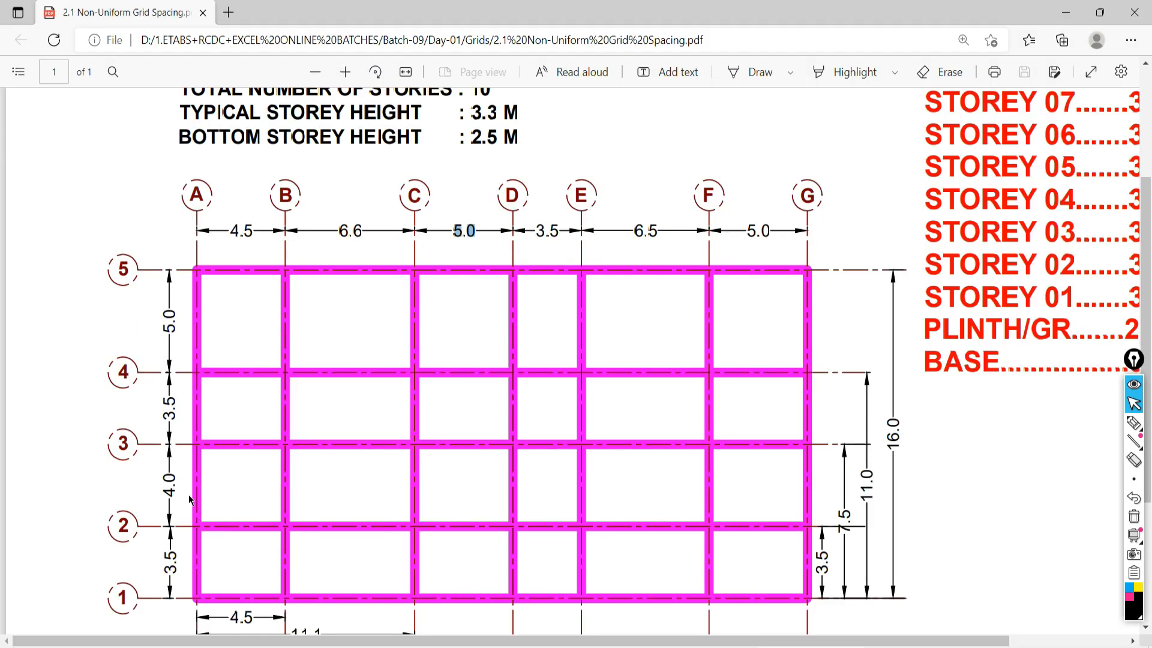
{"action": "key", "text": "alt+Tab"}
{"action": "key", "text": "Tab"}
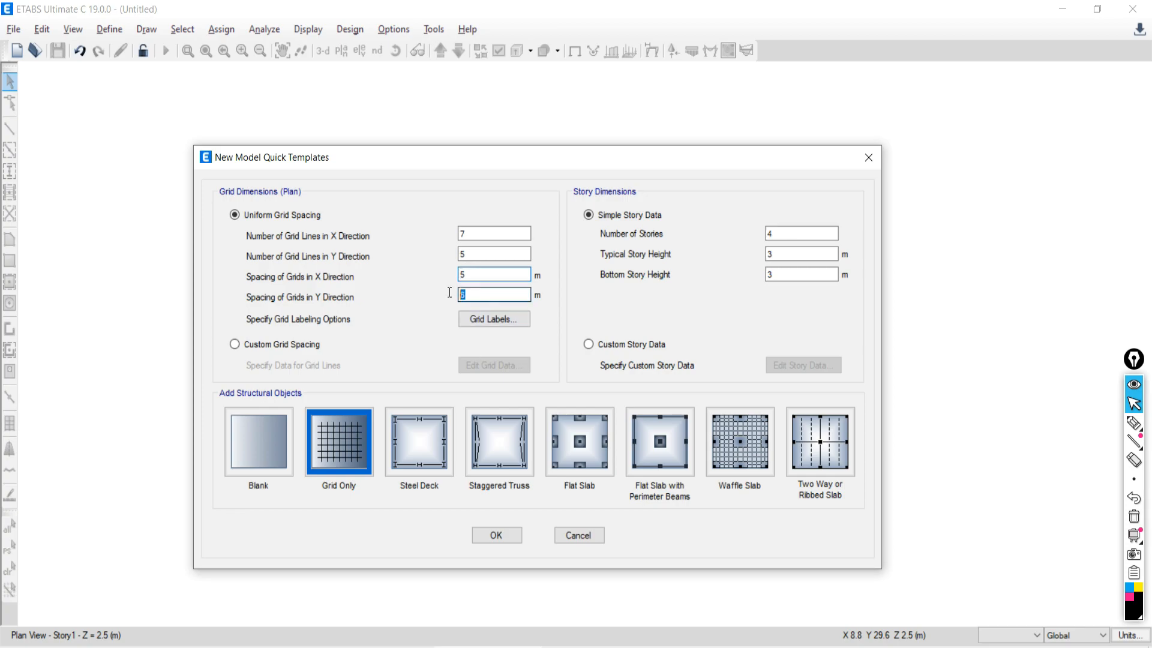
{"action": "type", "text": "3.5"}
Step: Switch to custom grid spacing, open the grid data for editing and display it as spacing
{"action": "left_click", "coordinate": [234, 344]}
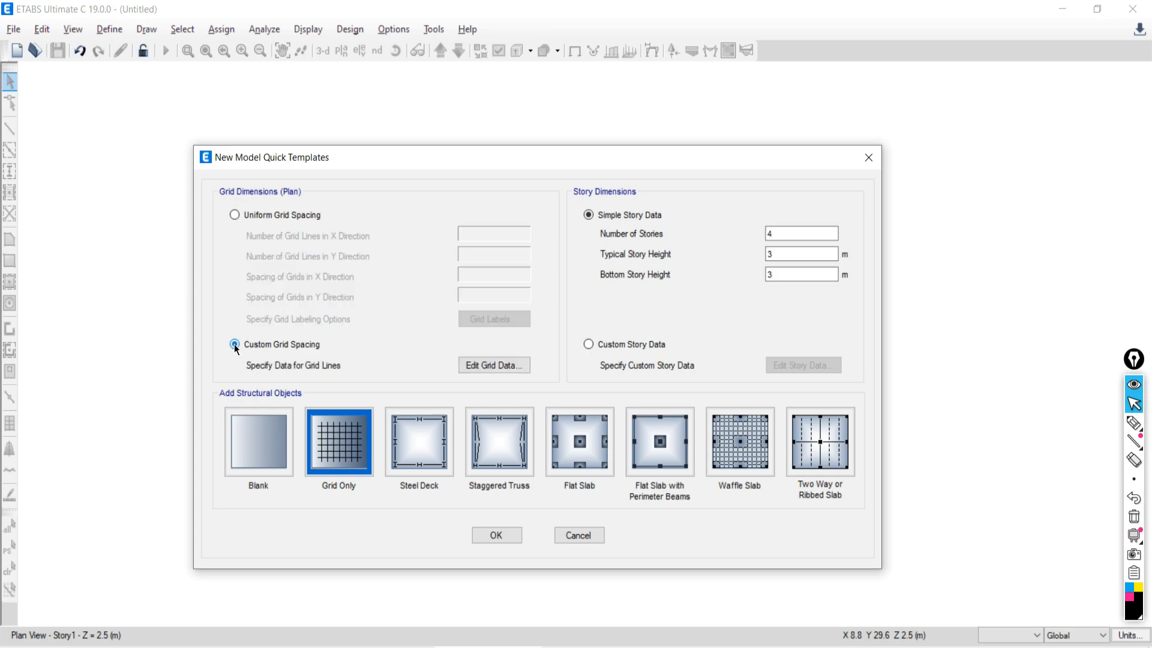
{"action": "left_click", "coordinate": [472, 366]}
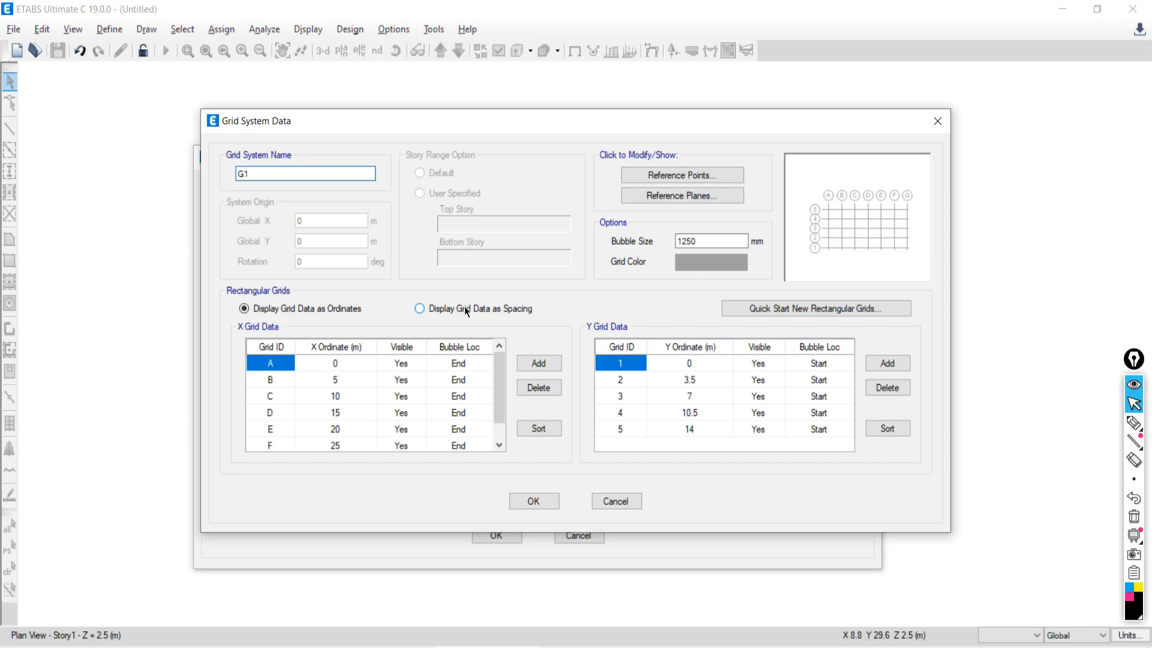
{"action": "left_click", "coordinate": [420, 309]}
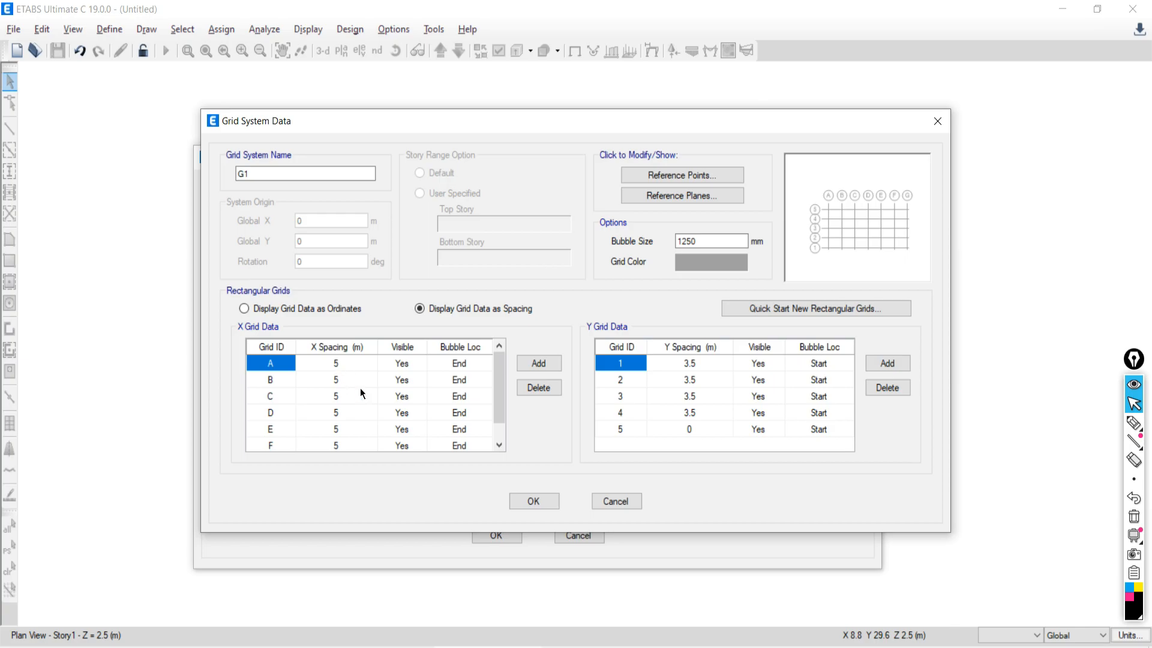
Step: Set the X spacing of grid A to 4.5 m and grid B to 6.6 m, as dimensioned in the PDF plan
{"action": "key", "text": "alt+Tab"}
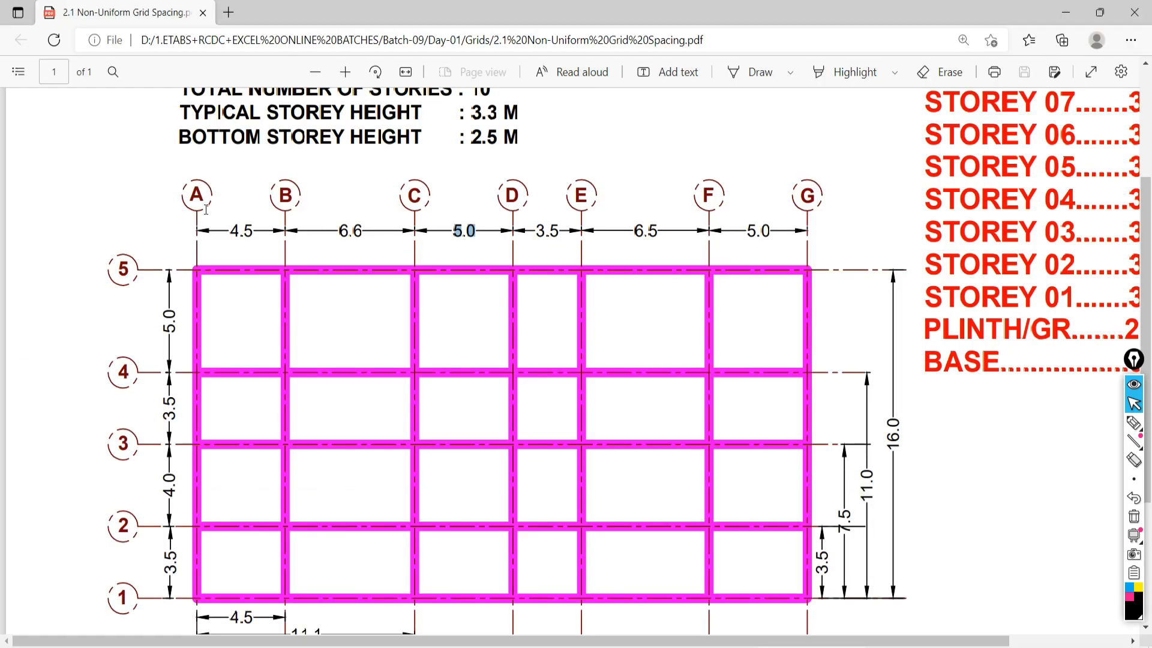
{"action": "key", "text": "alt+Tab"}
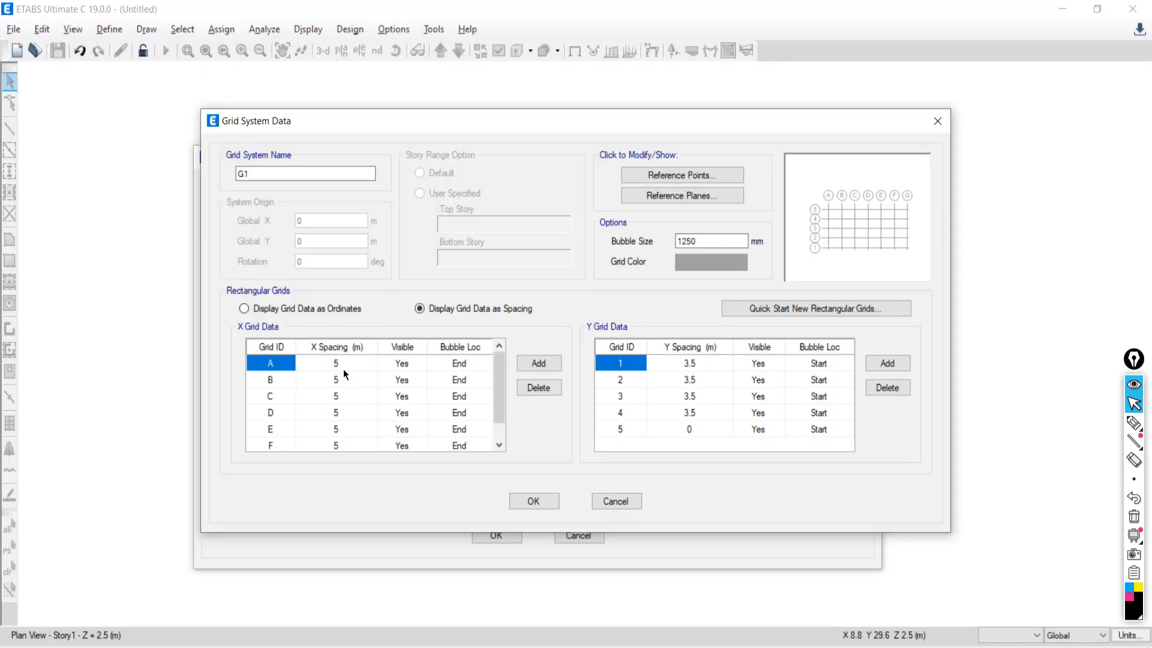
{"action": "left_click", "coordinate": [337, 365]}
{"action": "type", "text": "4.5"}
{"action": "key", "text": "alt+Tab"}
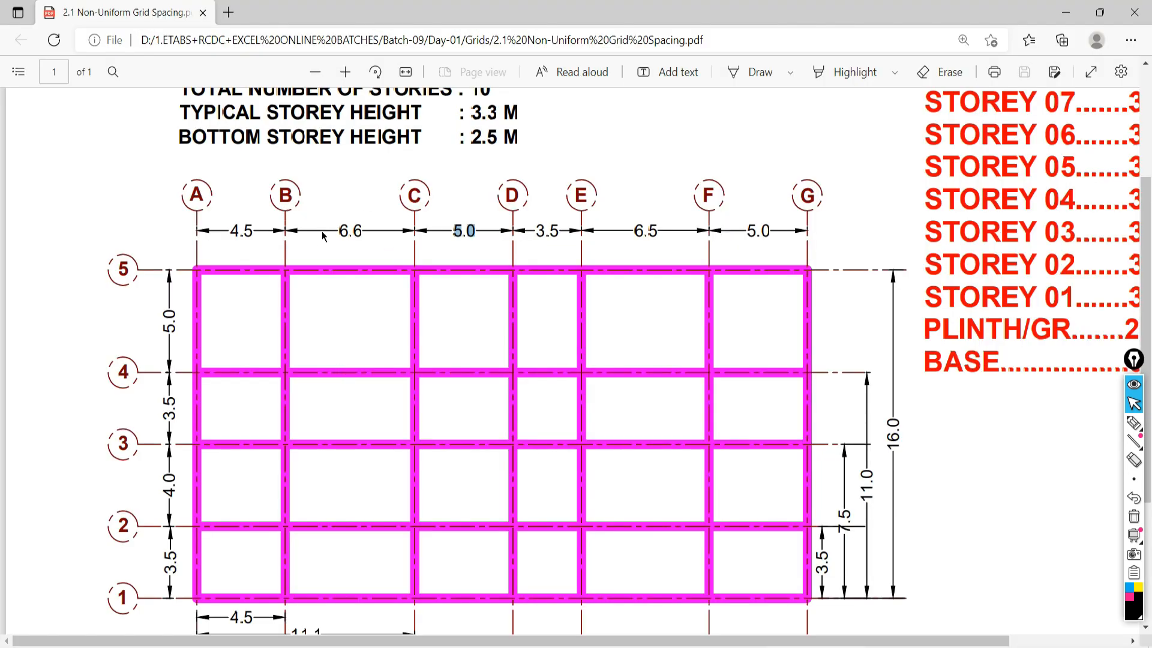
{"action": "key", "text": "alt+Tab"}
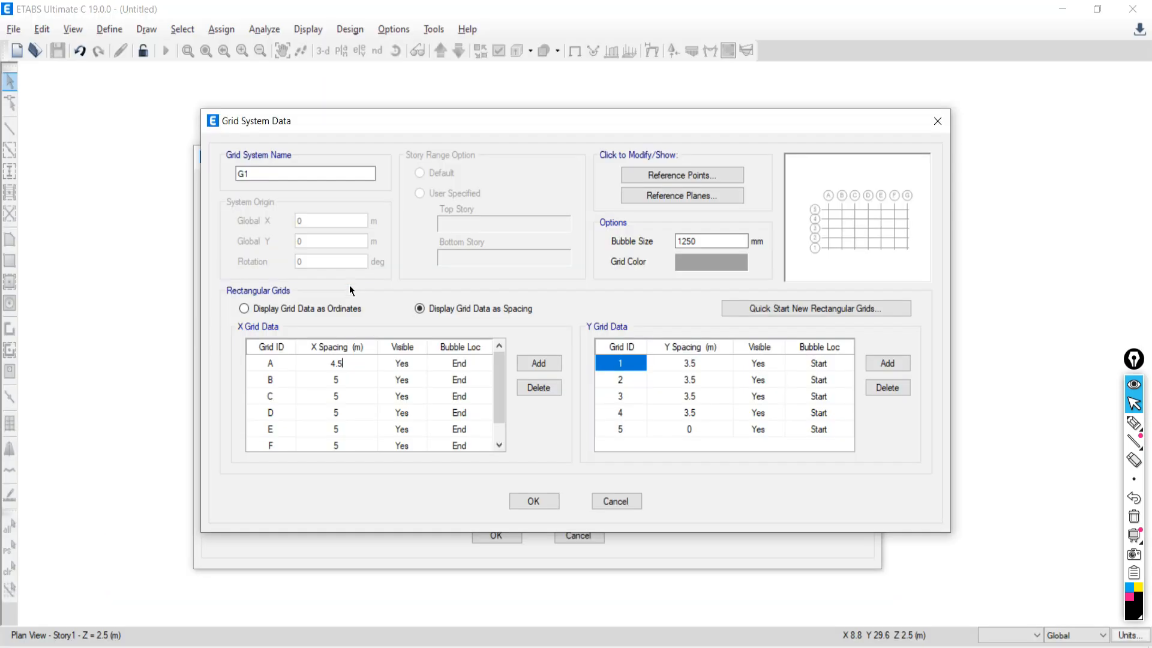
{"action": "left_click", "coordinate": [329, 381]}
{"action": "type", "text": "4.5"}
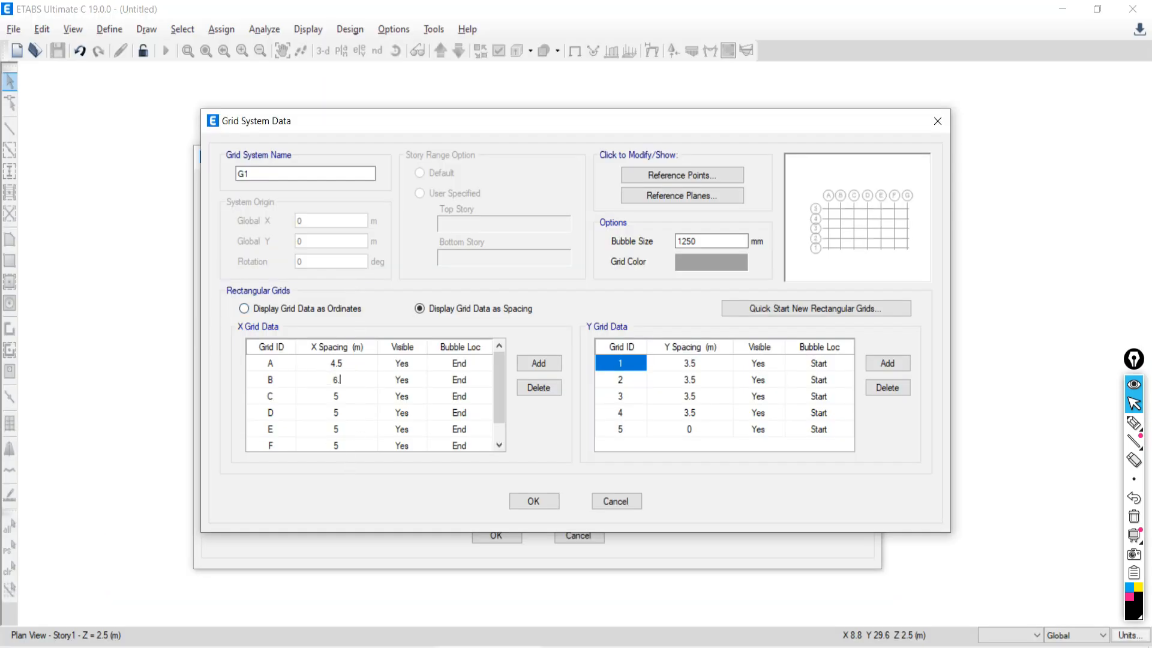
Step: Check the spacings of X grids C and D against the PDF plan and set grid D's spacing to 3.5 m
{"action": "key", "text": "alt+Tab"}
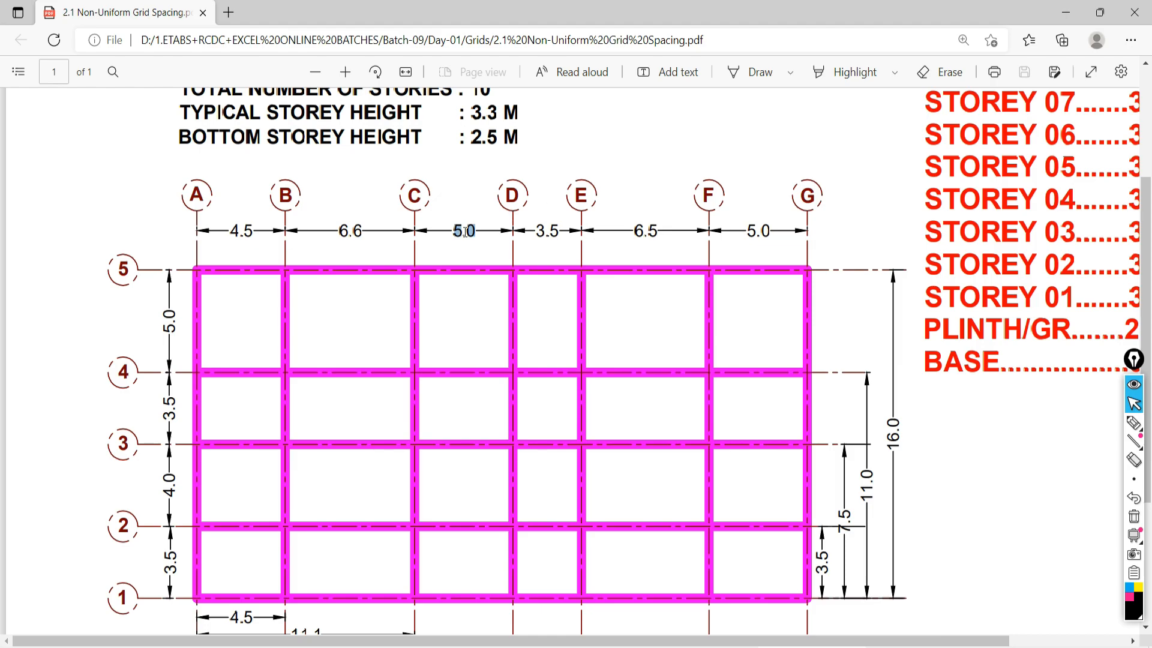
{"action": "key", "text": "alt+Tab"}
{"action": "left_click", "coordinate": [337, 396]}
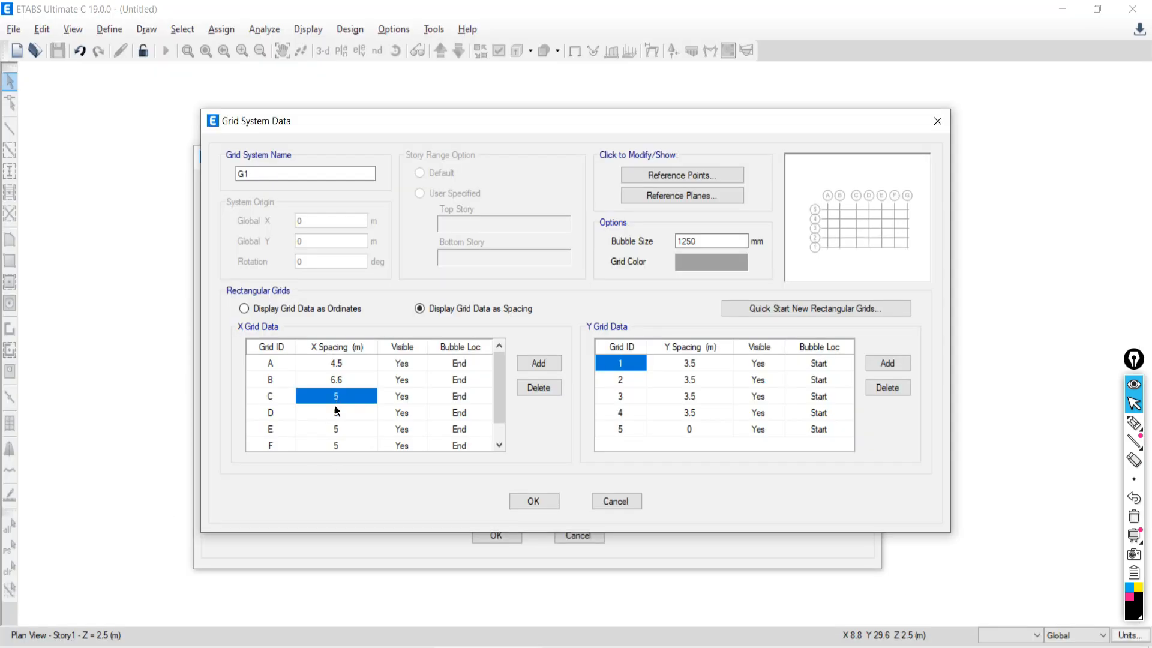
{"action": "key", "text": "alt+Tab"}
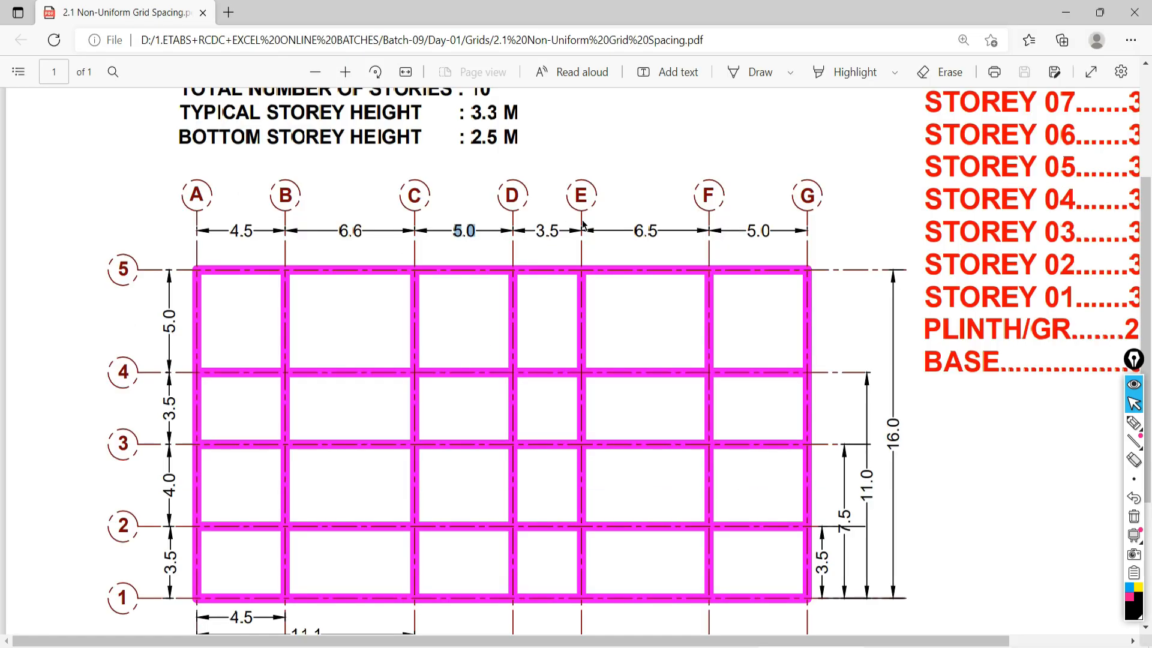
{"action": "key", "text": "alt+Tab"}
{"action": "left_click", "coordinate": [337, 413]}
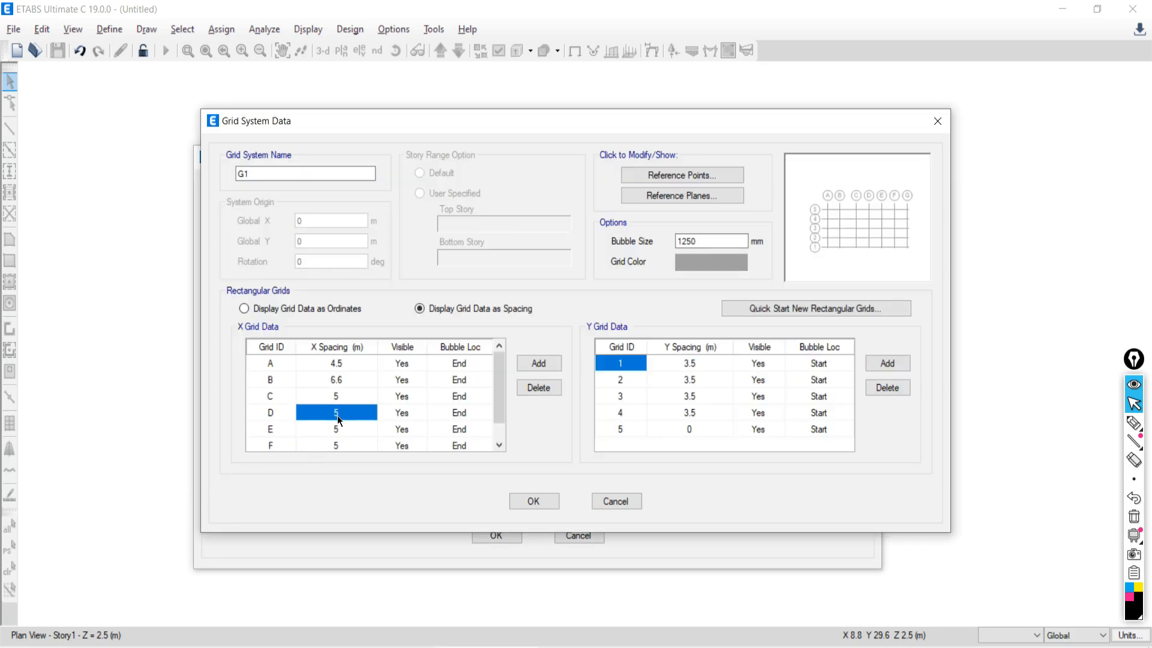
{"action": "type", "text": "3."}
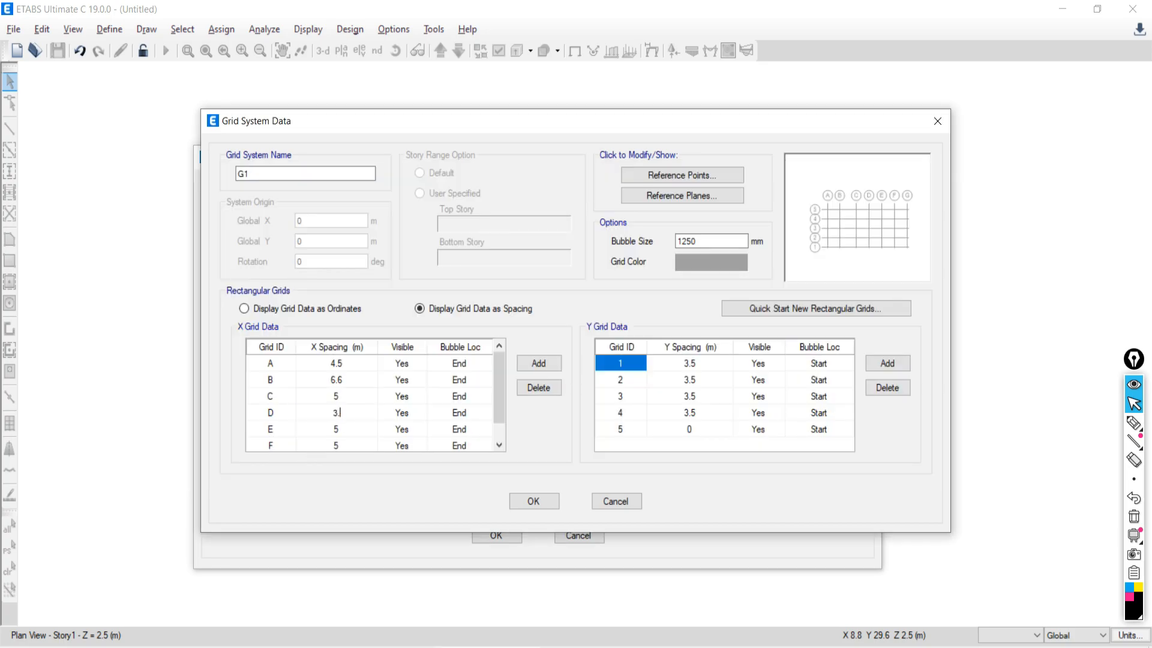
{"action": "type", "text": "5"}
Step: Set the X spacing of grid E to 6.5 m per the PDF plan, and review the remaining rows down to grid G
{"action": "key", "text": "alt+Tab"}
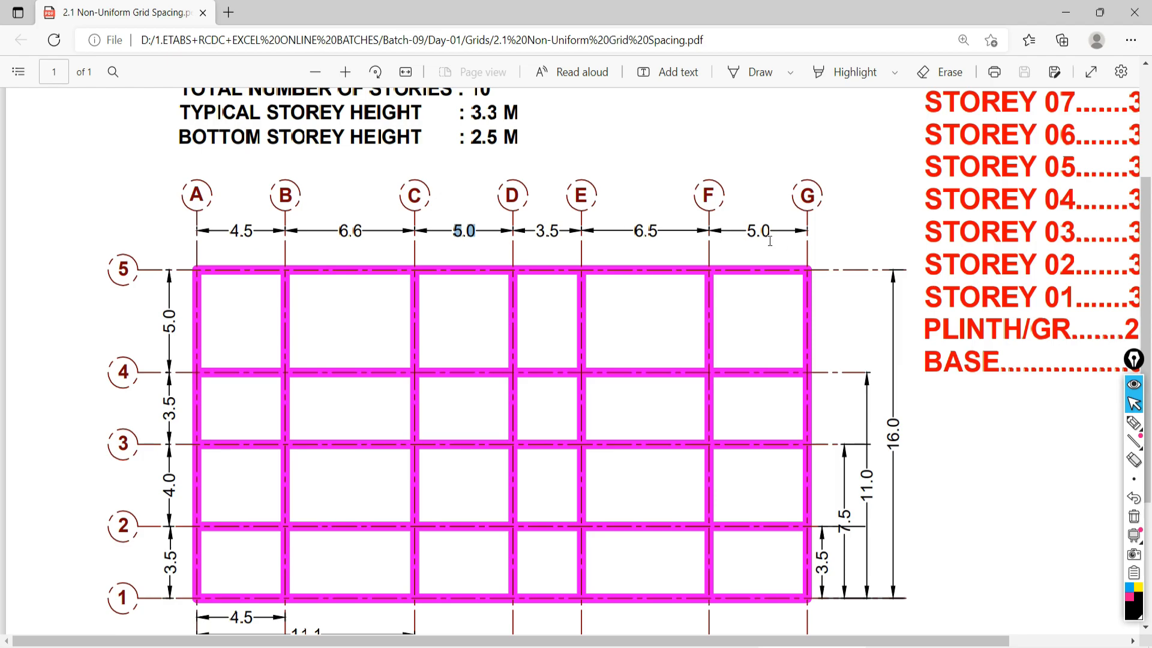
{"action": "key", "text": "alt+Tab"}
{"action": "left_click", "coordinate": [332, 429]}
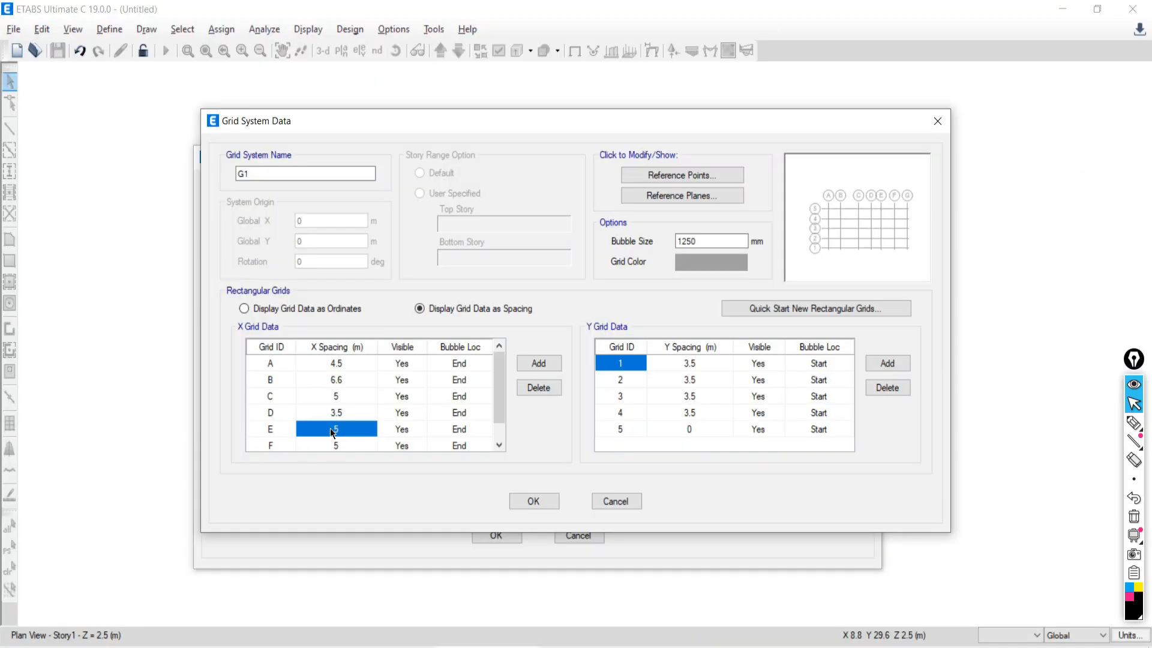
{"action": "type", "text": "6.5"}
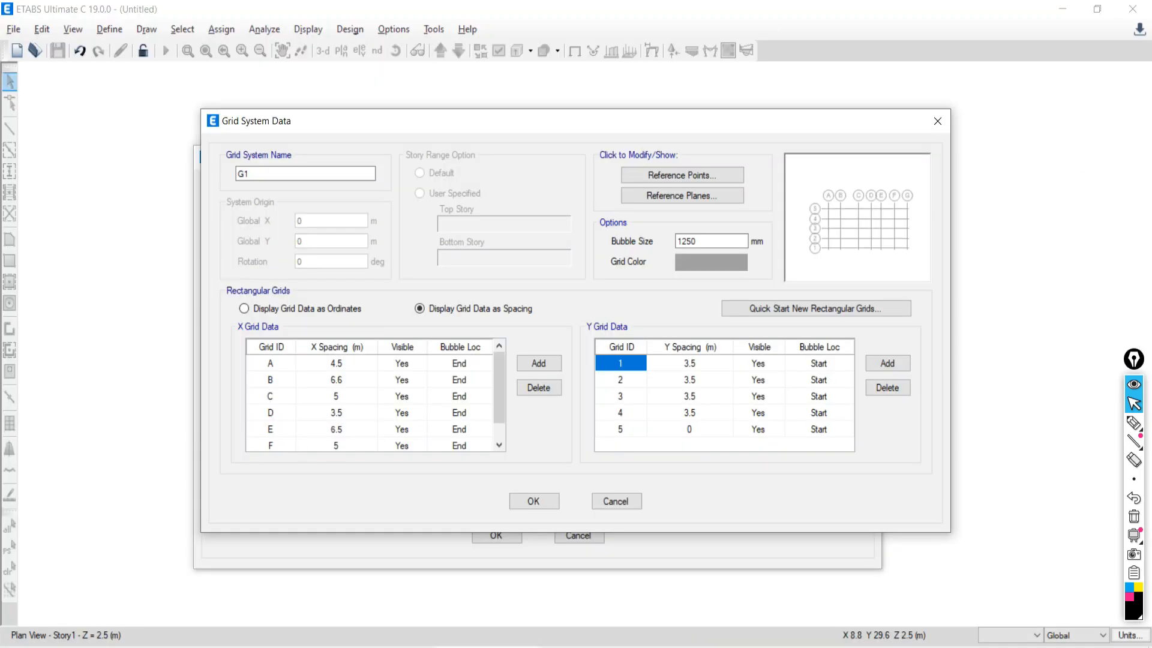
{"action": "key", "text": "Return"}
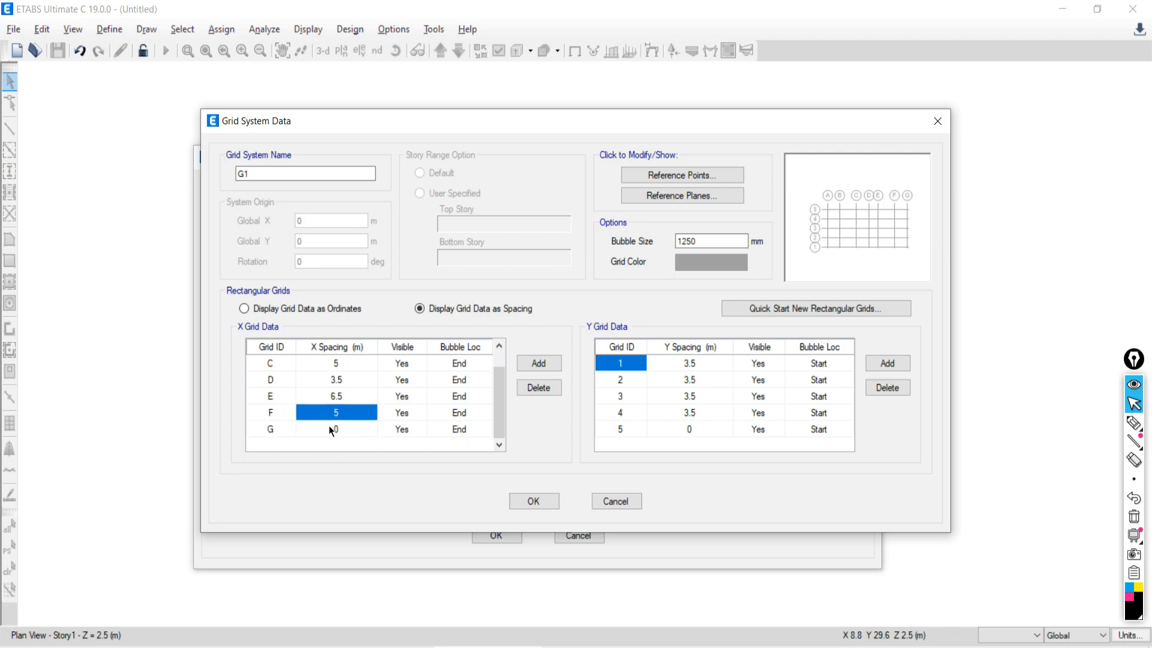
{"action": "scroll", "coordinate": [384, 422], "scroll_direction": "up", "scroll_amount": 1}
{"action": "scroll", "coordinate": [348, 428], "scroll_direction": "down", "scroll_amount": 2}
{"action": "left_click", "coordinate": [271, 429]}
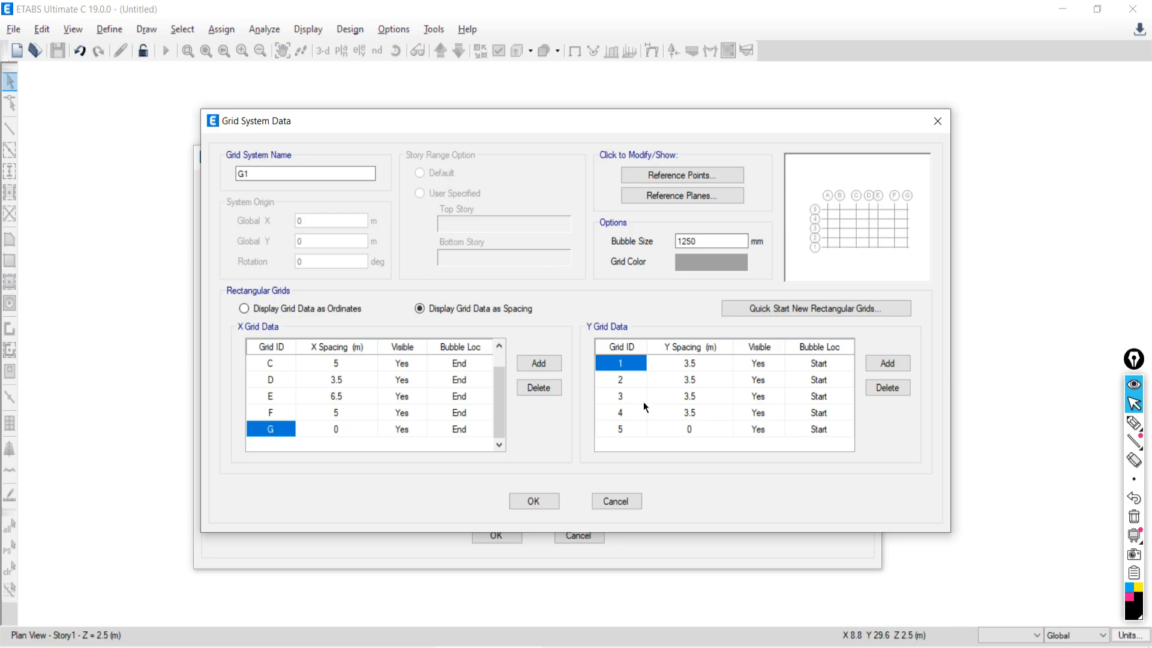
Step: Check Y grid 1 against the PDF plan and set the Y spacing of grid 2 to 4 m
{"action": "left_click", "coordinate": [684, 364]}
{"action": "key", "text": "alt+Tab"}
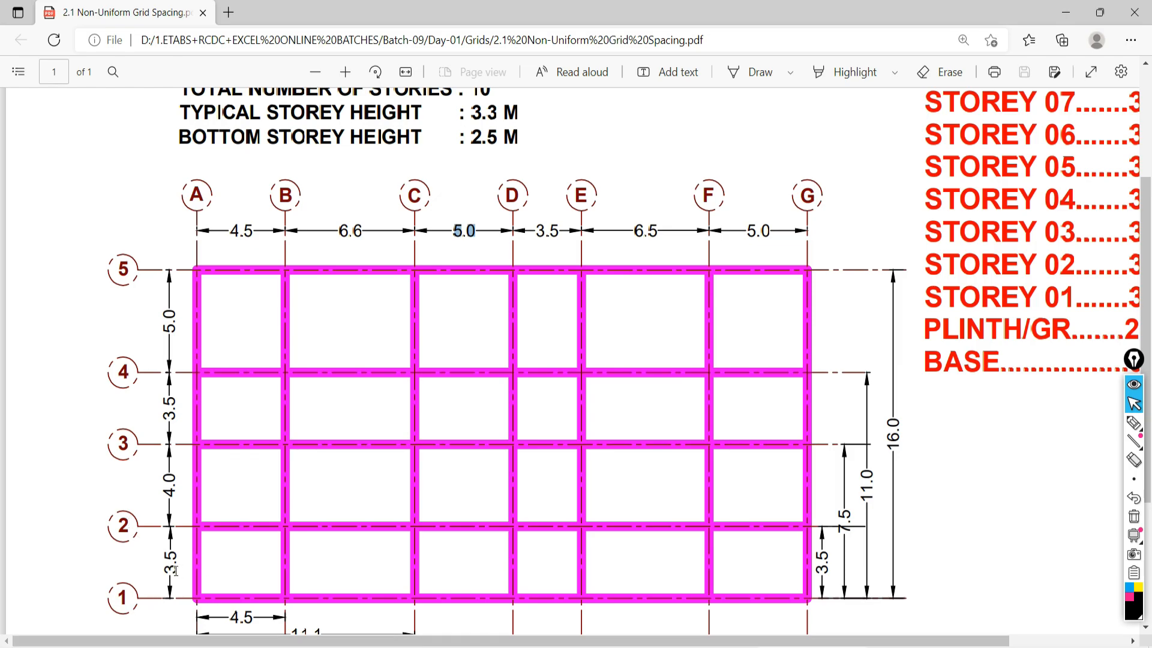
{"action": "key", "text": "alt+Tab"}
{"action": "key", "text": "alt+Tab"}
{"action": "key", "text": "alt+Tab"}
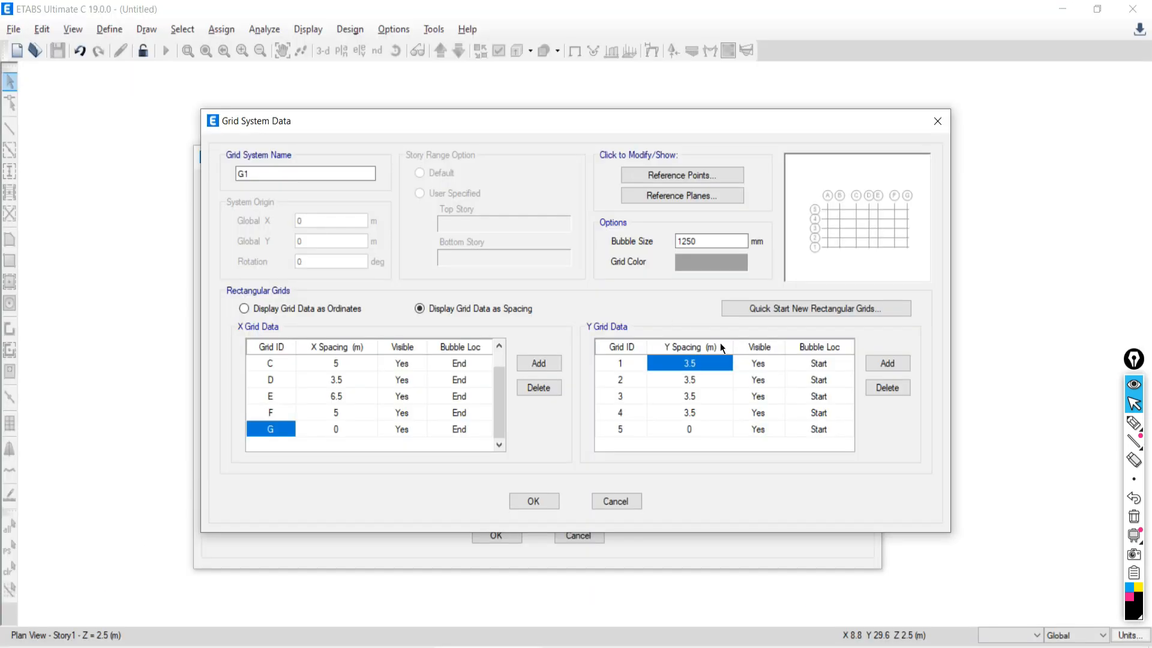
{"action": "left_click", "coordinate": [682, 379]}
{"action": "type", "text": "4"}
Step: Check Y grids 3 and 4 against the PDF plan and set the Y spacing of grid 4 to 5 m
{"action": "key", "text": "alt+Tab"}
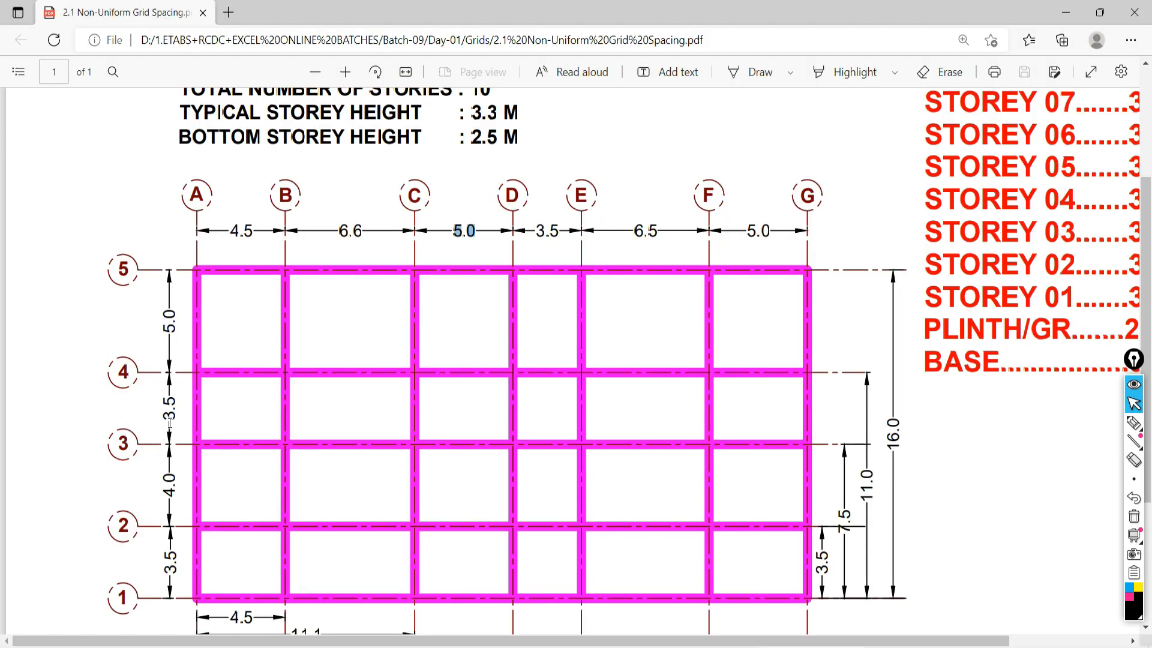
{"action": "key", "text": "alt+Tab"}
{"action": "left_click", "coordinate": [696, 399]}
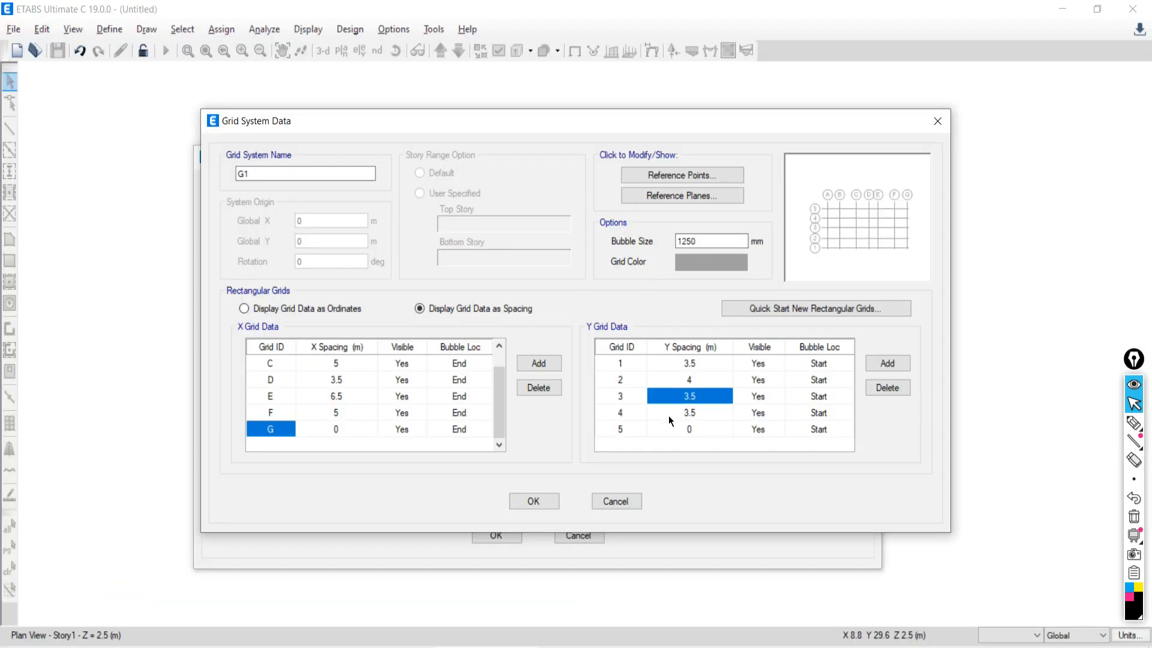
{"action": "left_click", "coordinate": [637, 416]}
{"action": "key", "text": "alt+Tab"}
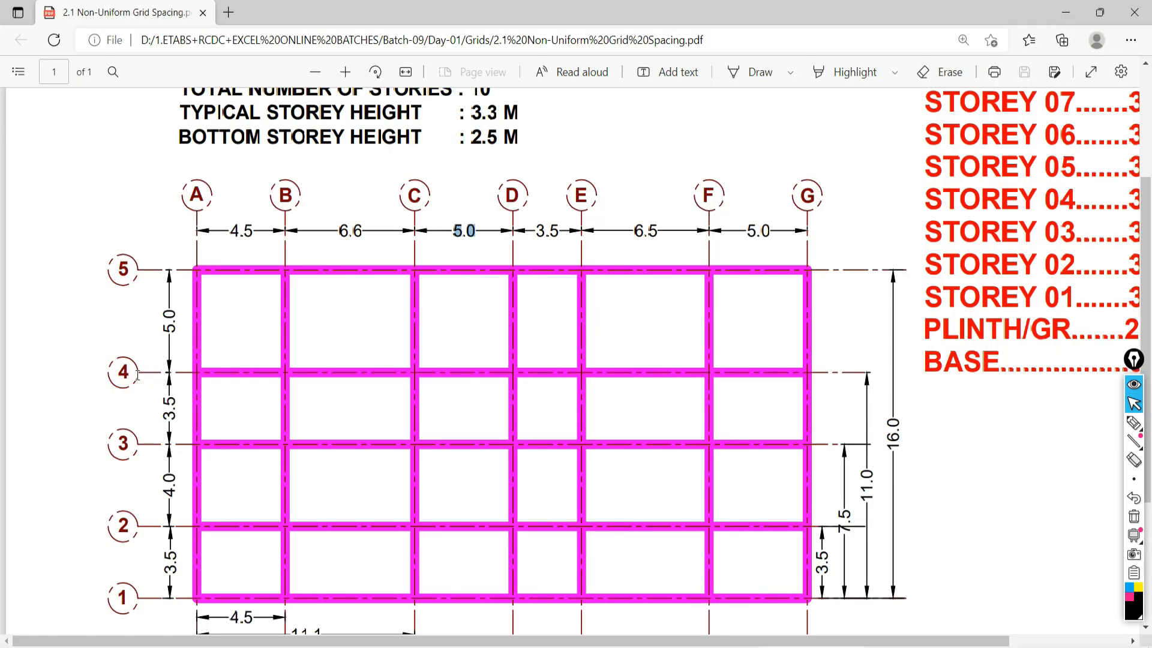
{"action": "key", "text": "alt+Tab"}
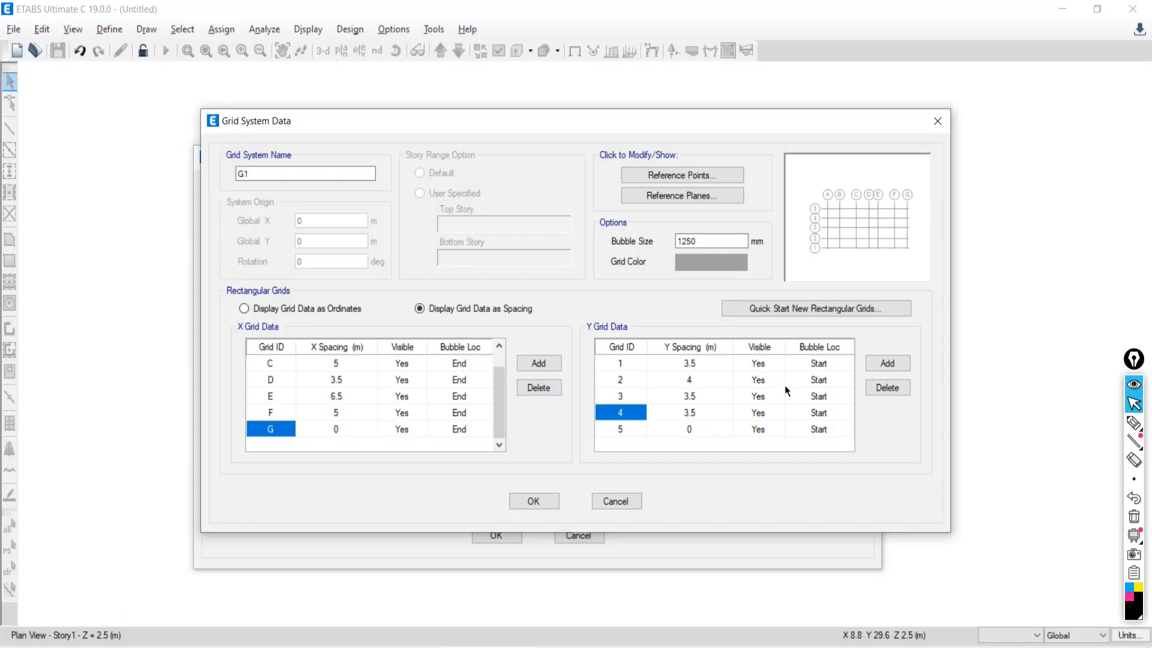
{"action": "left_click", "coordinate": [679, 412]}
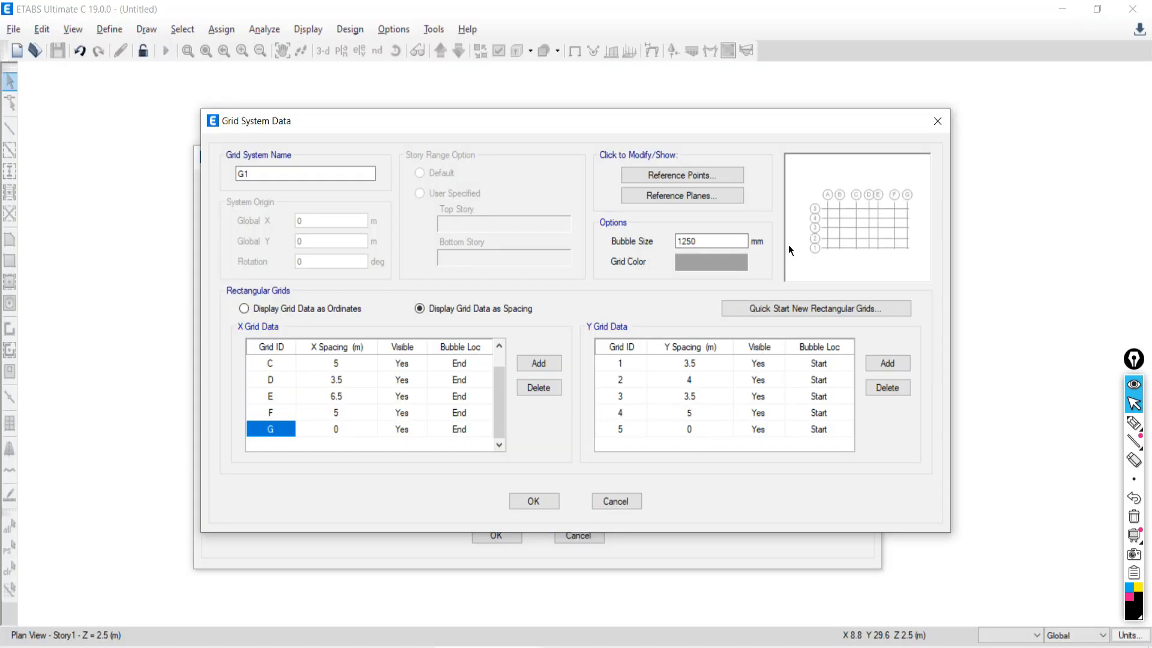
Step: Circle the grid preview and the X and Y grid data tables with the screen annotation pen
{"action": "left_click", "coordinate": [1134, 423]}
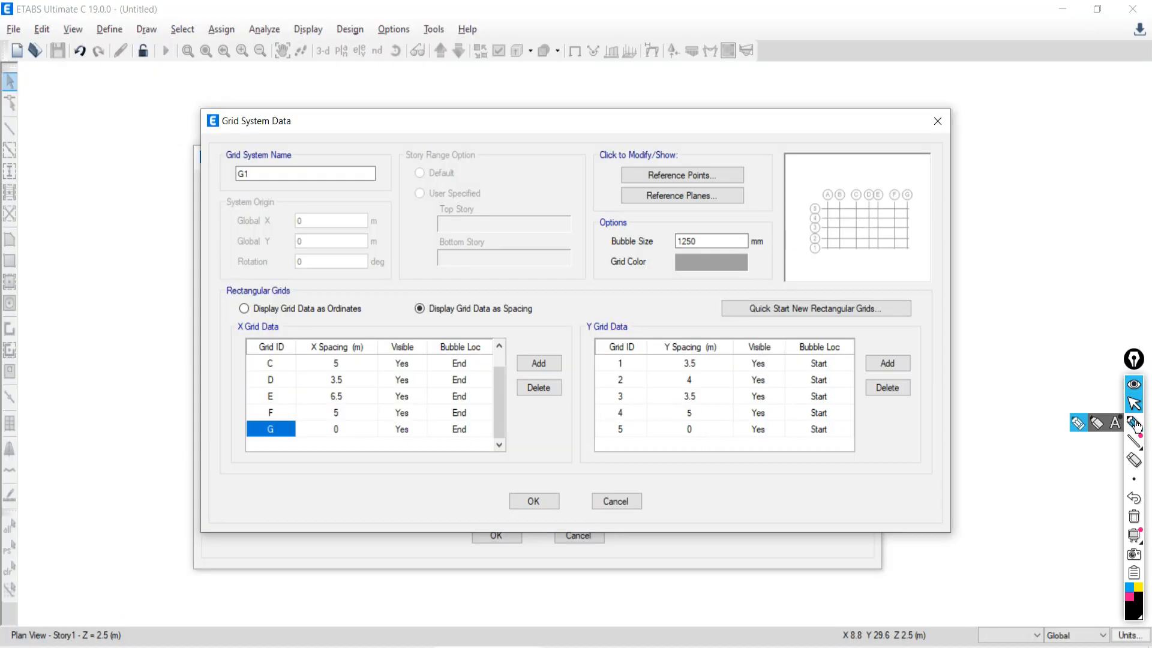
{"action": "mouse_move", "coordinate": [806, 148]}
{"action": "left_mouse_down"}
{"action": "mouse_move", "coordinate": [779, 240]}
{"action": "mouse_move", "coordinate": [932, 281]}
{"action": "mouse_move", "coordinate": [902, 147]}
{"action": "mouse_move", "coordinate": [817, 155]}
{"action": "left_mouse_up"}
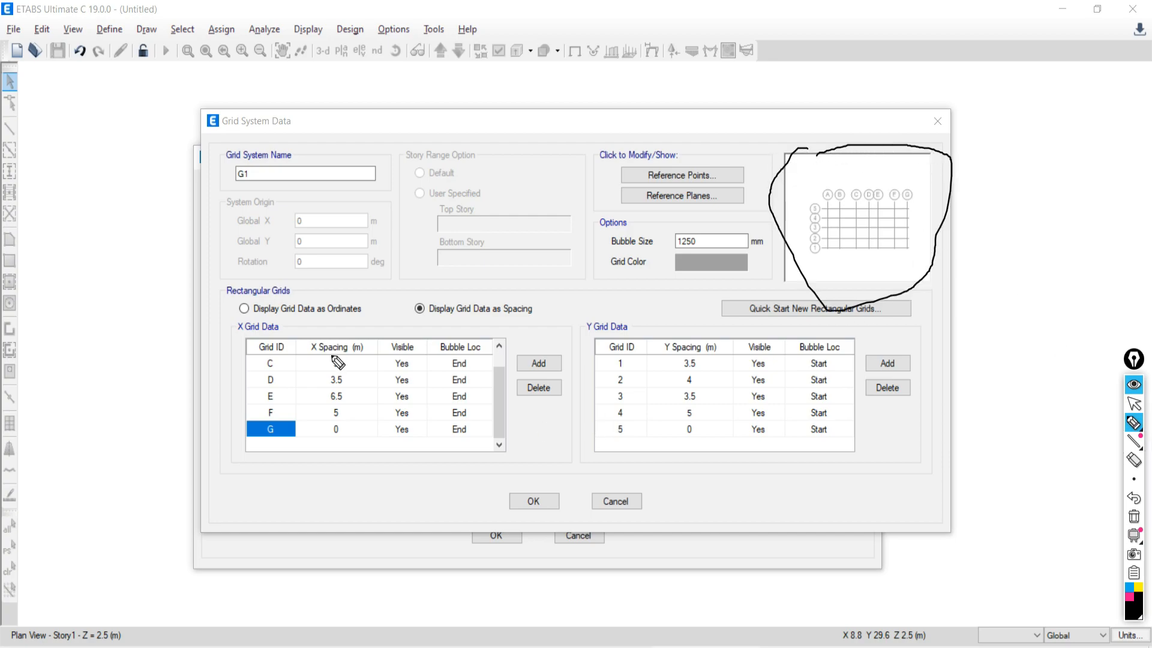
{"action": "mouse_move", "coordinate": [387, 322]}
{"action": "left_mouse_down"}
{"action": "mouse_move", "coordinate": [211, 363]}
{"action": "mouse_move", "coordinate": [627, 459]}
{"action": "mouse_move", "coordinate": [879, 383]}
{"action": "mouse_move", "coordinate": [486, 332]}
{"action": "left_mouse_up"}
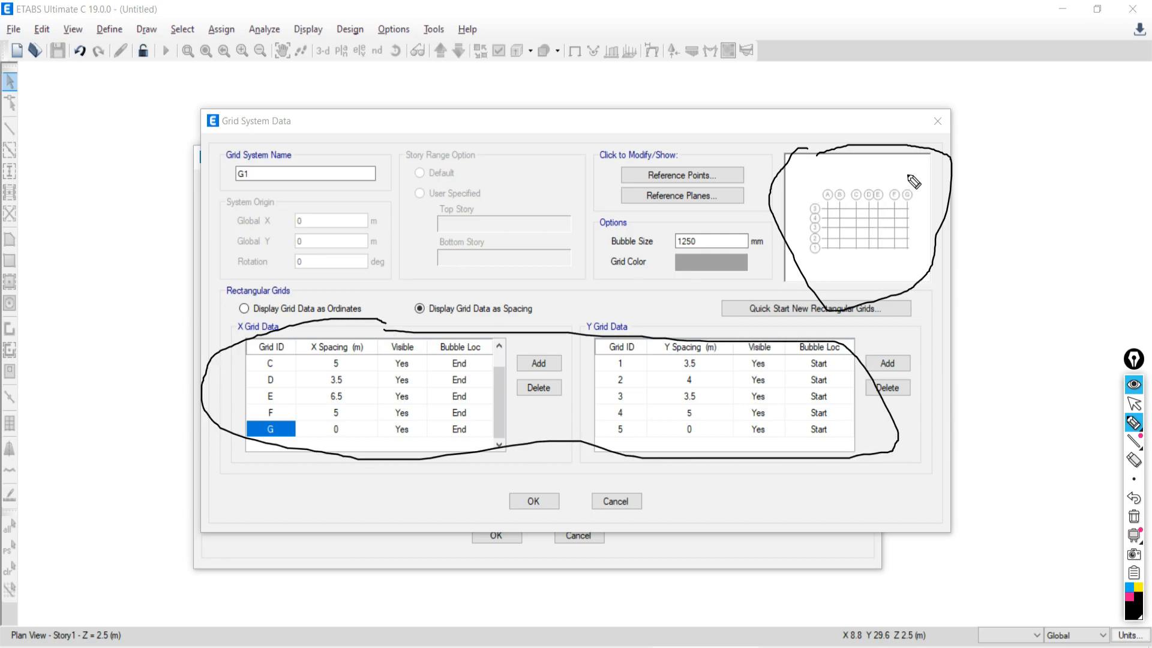
{"action": "mouse_move", "coordinate": [908, 172]}
{"action": "left_mouse_down"}
{"action": "mouse_move", "coordinate": [804, 188]}
{"action": "mouse_move", "coordinate": [907, 256]}
{"action": "mouse_move", "coordinate": [903, 172]}
{"action": "left_mouse_up"}
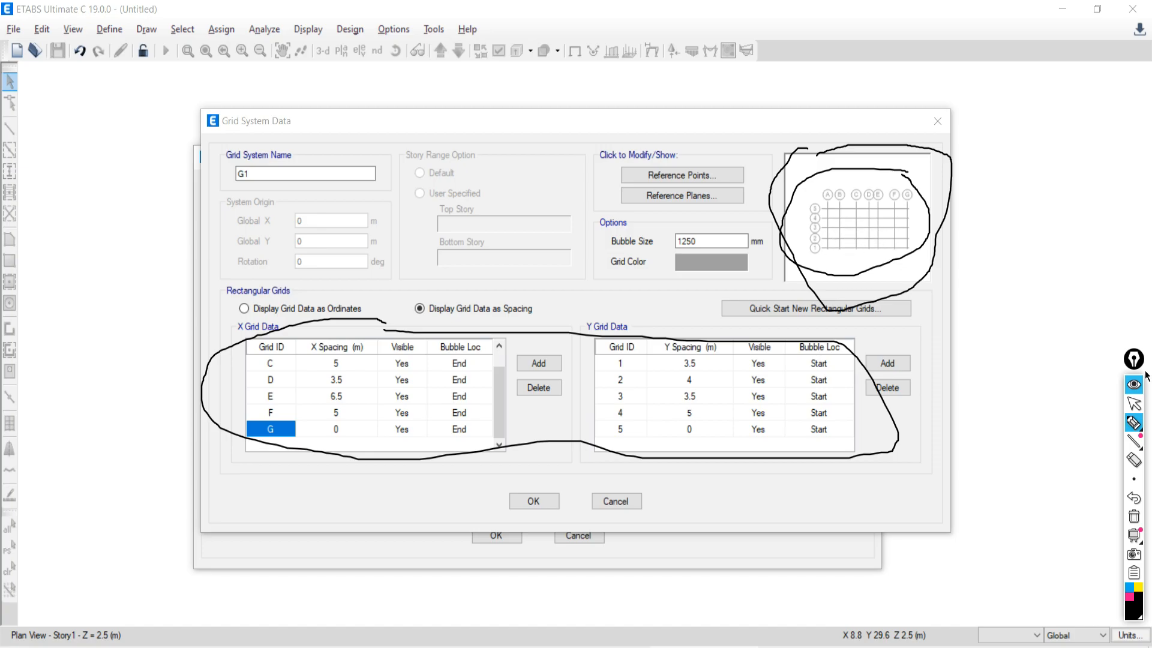
{"action": "left_click", "coordinate": [1132, 404]}
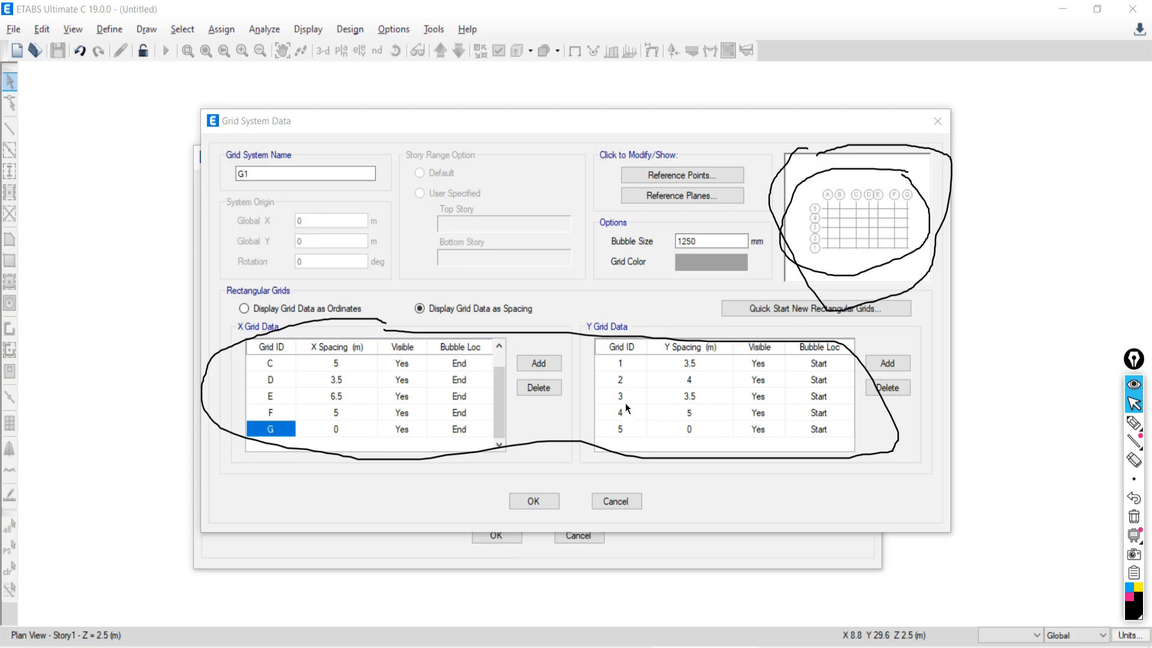
Step: Try a Y spacing of 20 m for grid 4 to check the preview, and set it back to 5 m
{"action": "double_click", "coordinate": [684, 411]}
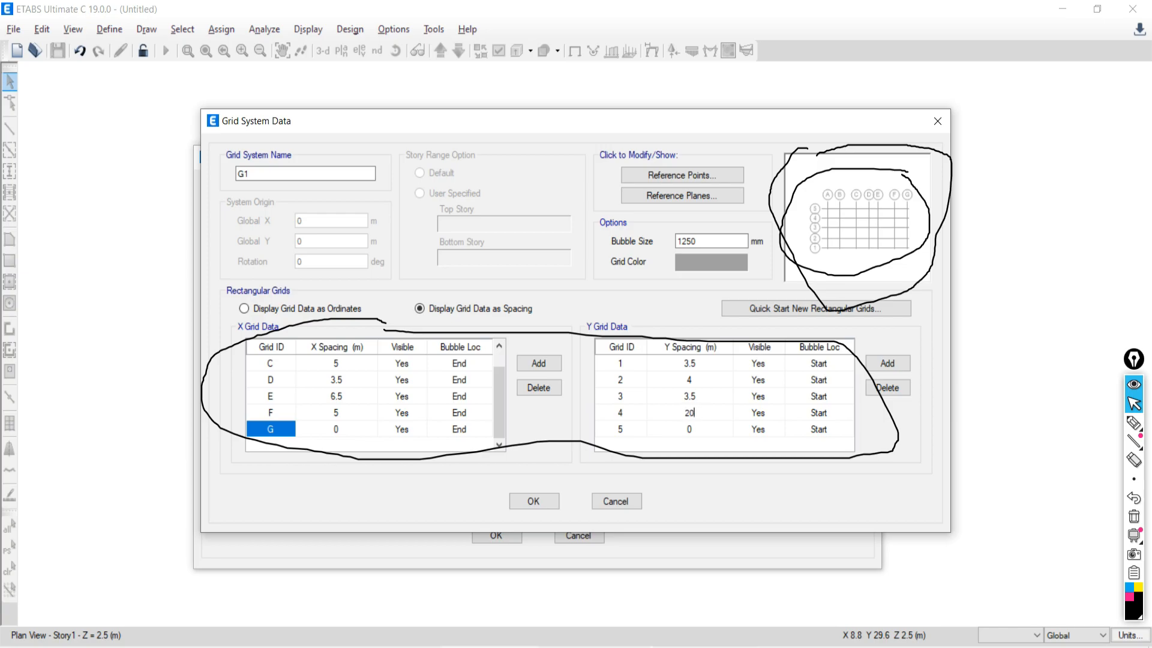
{"action": "left_click", "coordinate": [695, 398]}
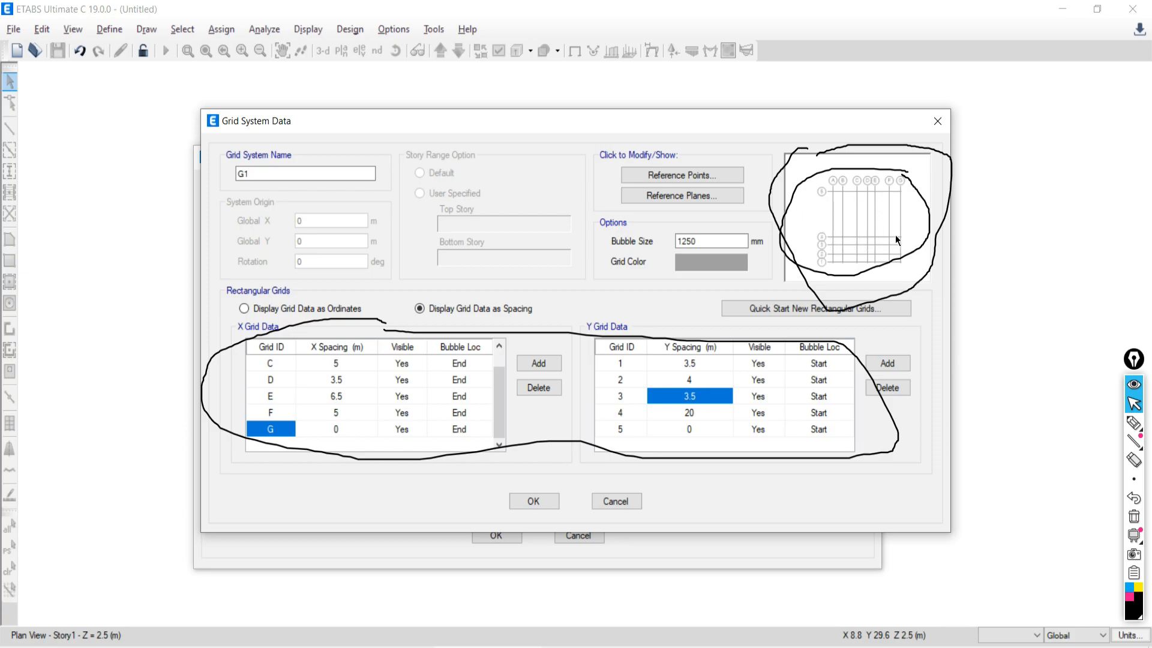
{"action": "left_click", "coordinate": [688, 416]}
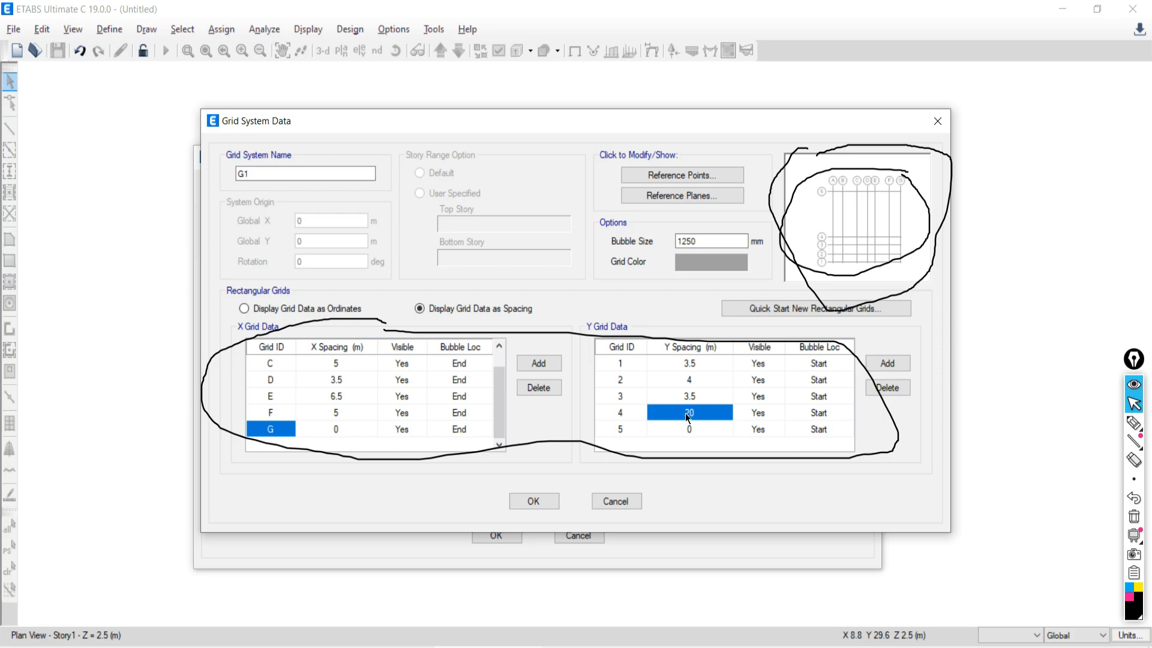
{"action": "type", "text": "5"}
{"action": "left_click", "coordinate": [687, 430]}
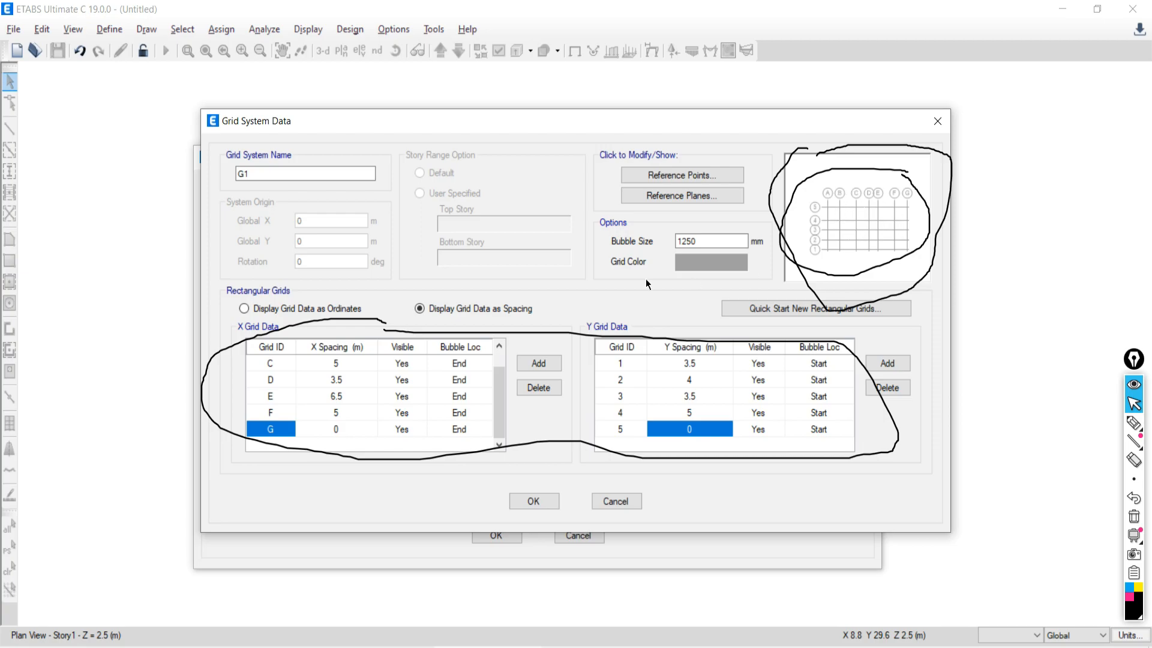
Step: Choose a darker grey grid color, edit the bubble size and accept the grid system data
{"action": "left_click", "coordinate": [696, 262]}
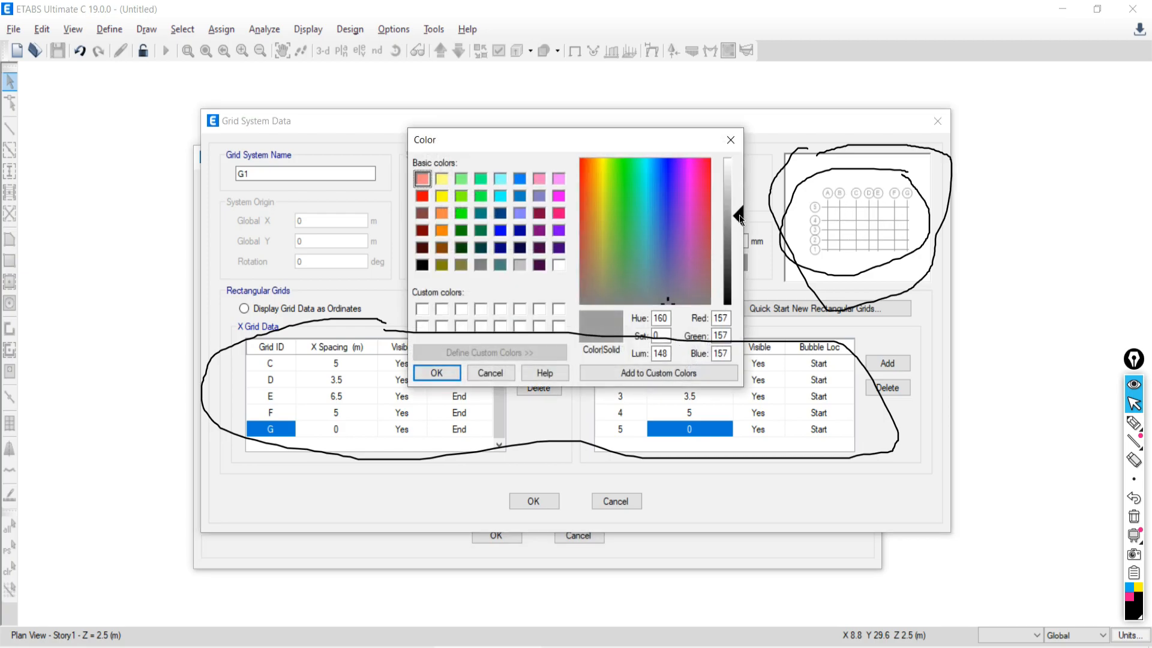
{"action": "left_click_drag", "start_coordinate": [739, 217], "coordinate": [739, 233]}
{"action": "left_click", "coordinate": [436, 372]}
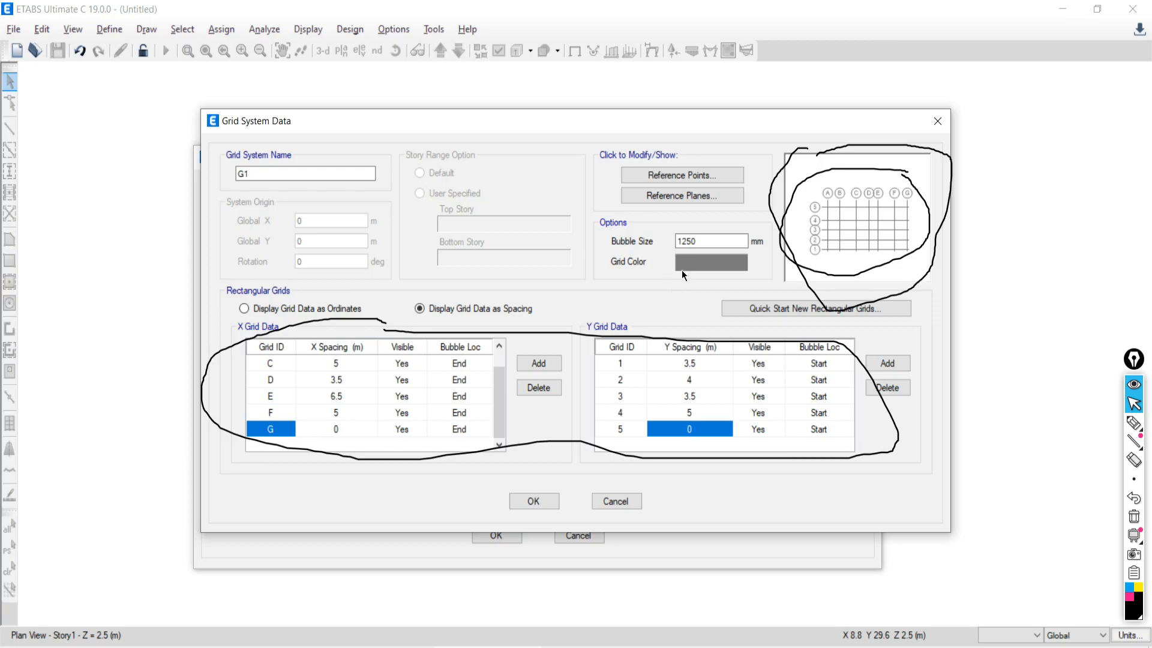
{"action": "left_click_drag", "start_coordinate": [702, 238], "coordinate": [676, 243]}
{"action": "type", "text": "1"}
{"action": "left_click", "coordinate": [531, 500]}
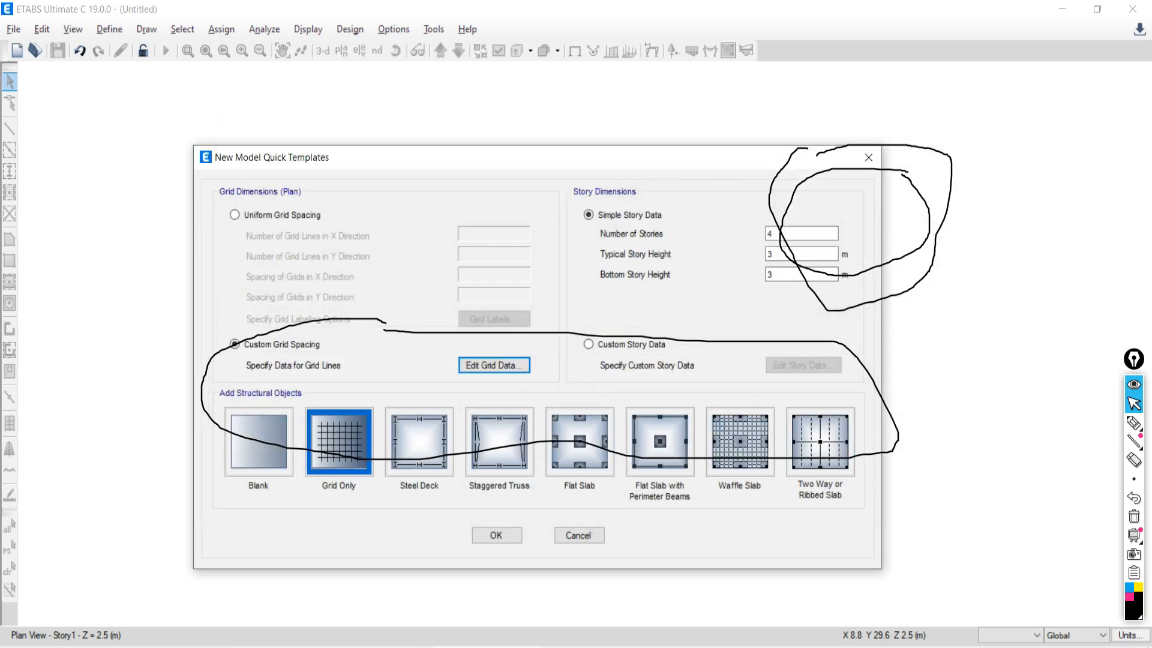
Step: Set the simple story data from the PDF: 10 stories, typical story height 3.3 m and bottom story height 2.5 m
{"action": "key", "text": "alt+Tab"}
{"action": "key", "text": "alt+Tab"}
{"action": "key", "text": "alt+Tab"}
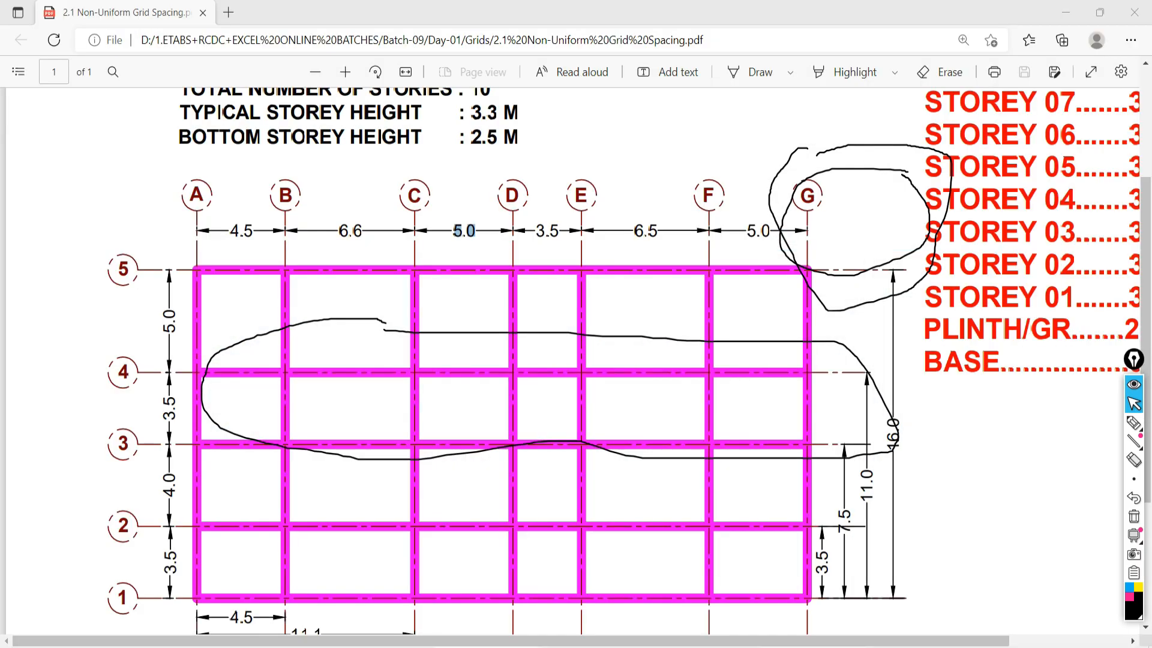
{"action": "scroll", "coordinate": [977, 319], "scroll_direction": "up", "scroll_amount": 3}
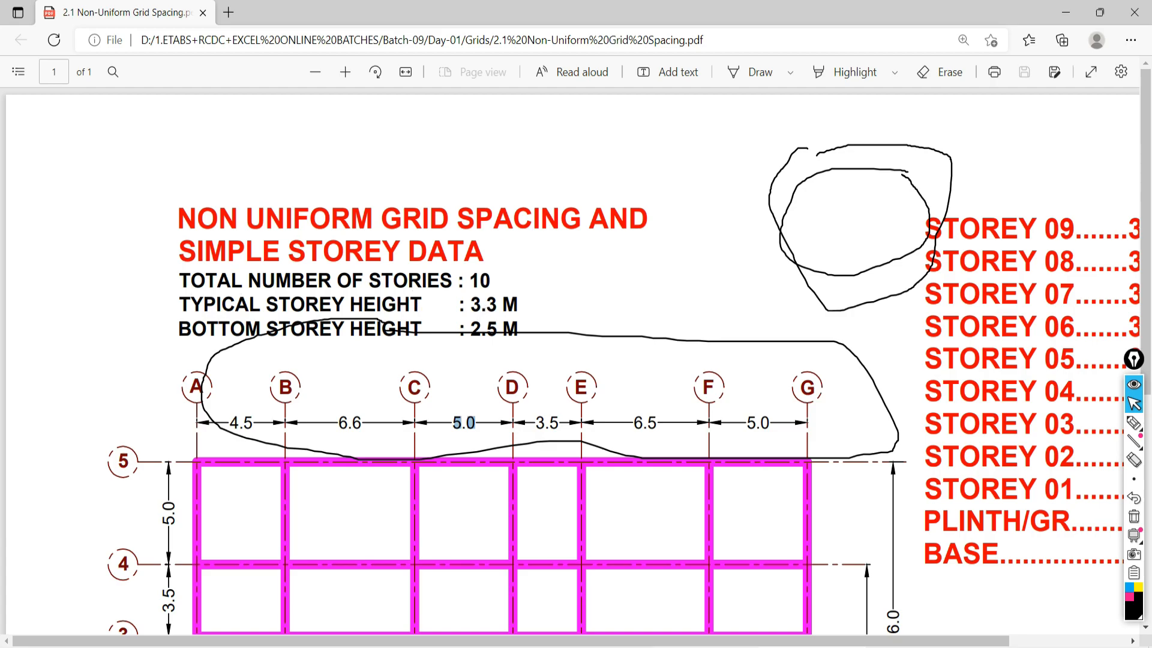
{"action": "left_click", "coordinate": [1066, 12]}
{"action": "double_click", "coordinate": [771, 233]}
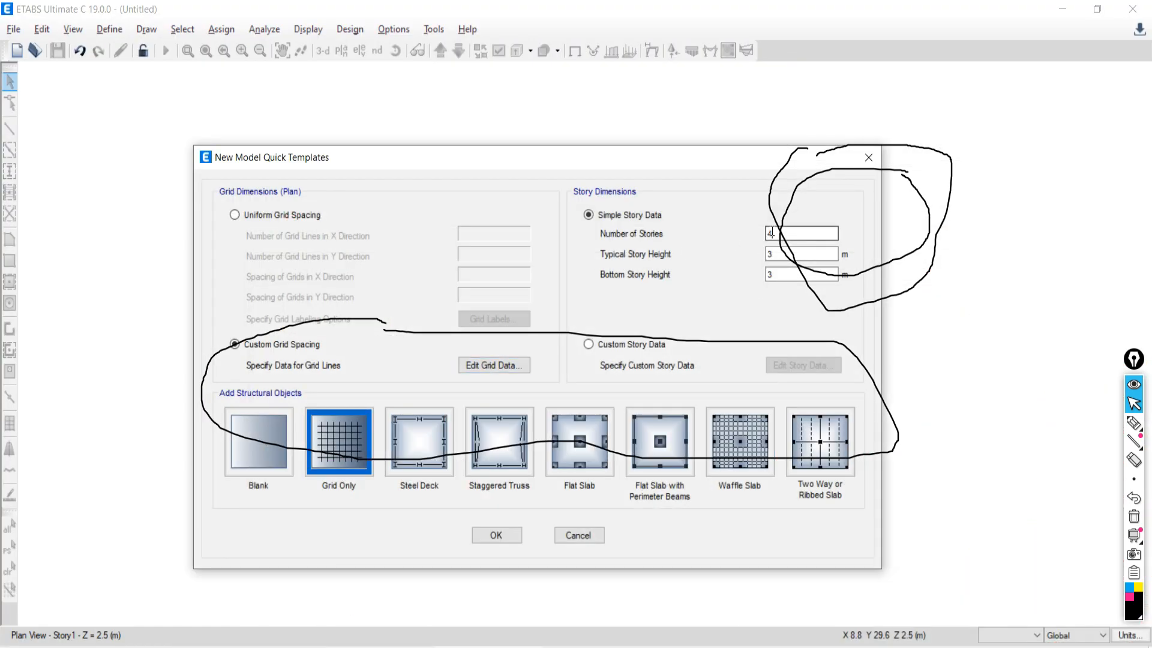
{"action": "type", "text": "10"}
{"action": "key", "text": "Tab"}
{"action": "left_click", "coordinate": [777, 252]}
{"action": "key", "text": "Tab"}
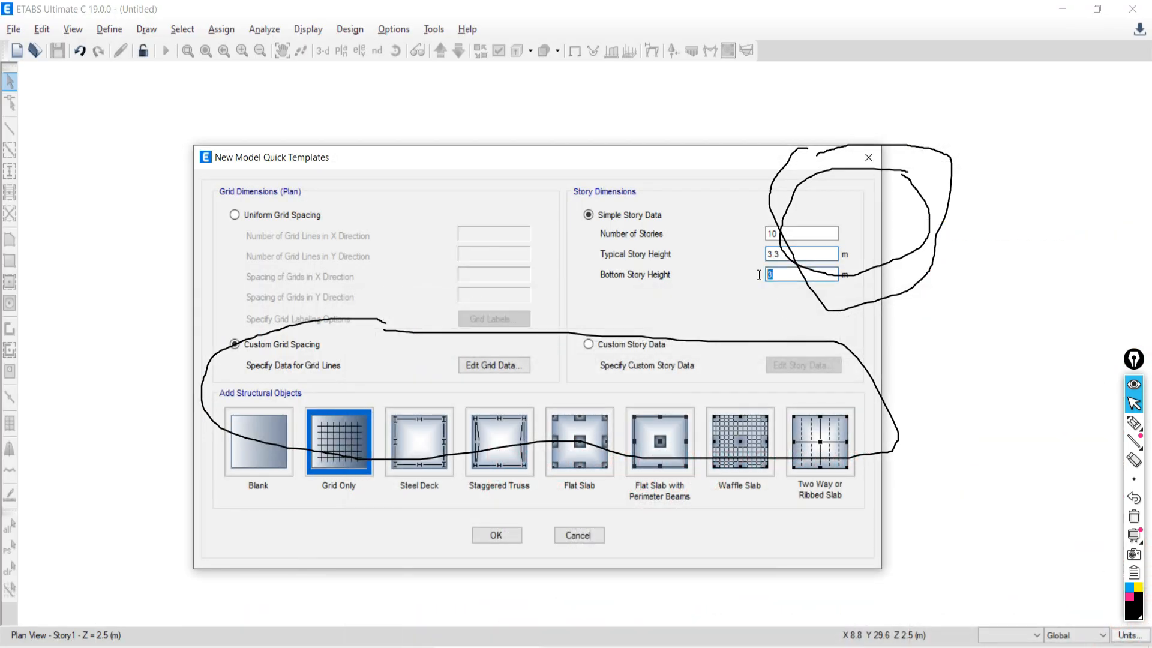
{"action": "type", "text": "2.5"}
Step: Review the storey height list in the PDF, clearing the pen marks from the screen
{"action": "key", "text": "alt+Tab"}
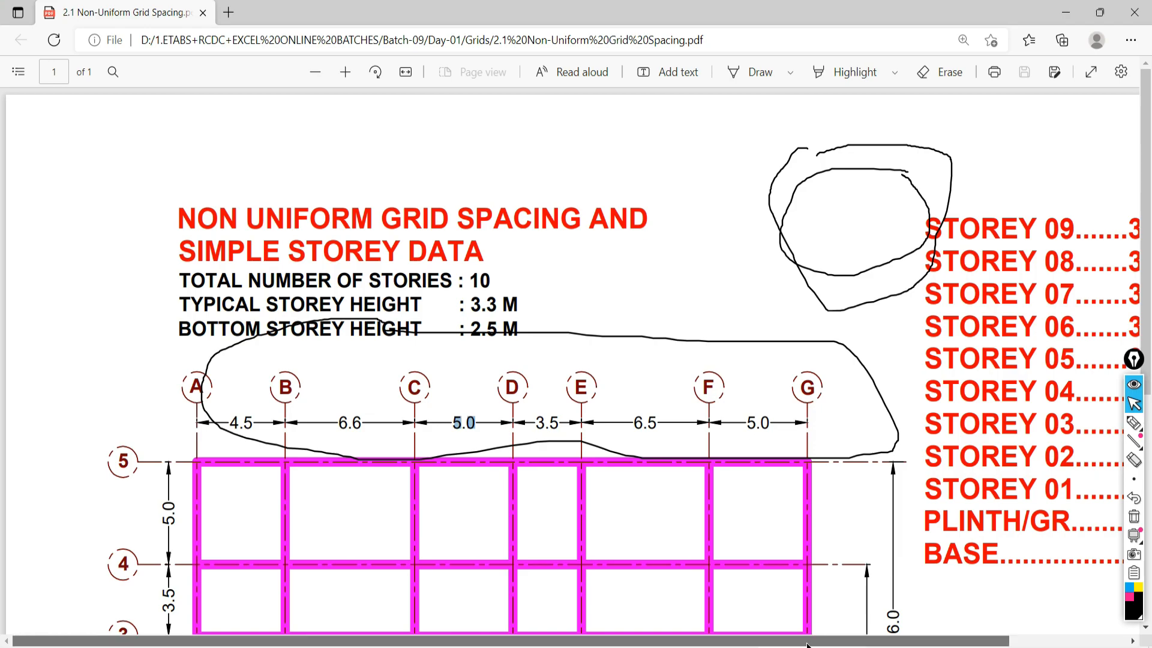
{"action": "left_click_drag", "start_coordinate": [808, 645], "coordinate": [937, 612]}
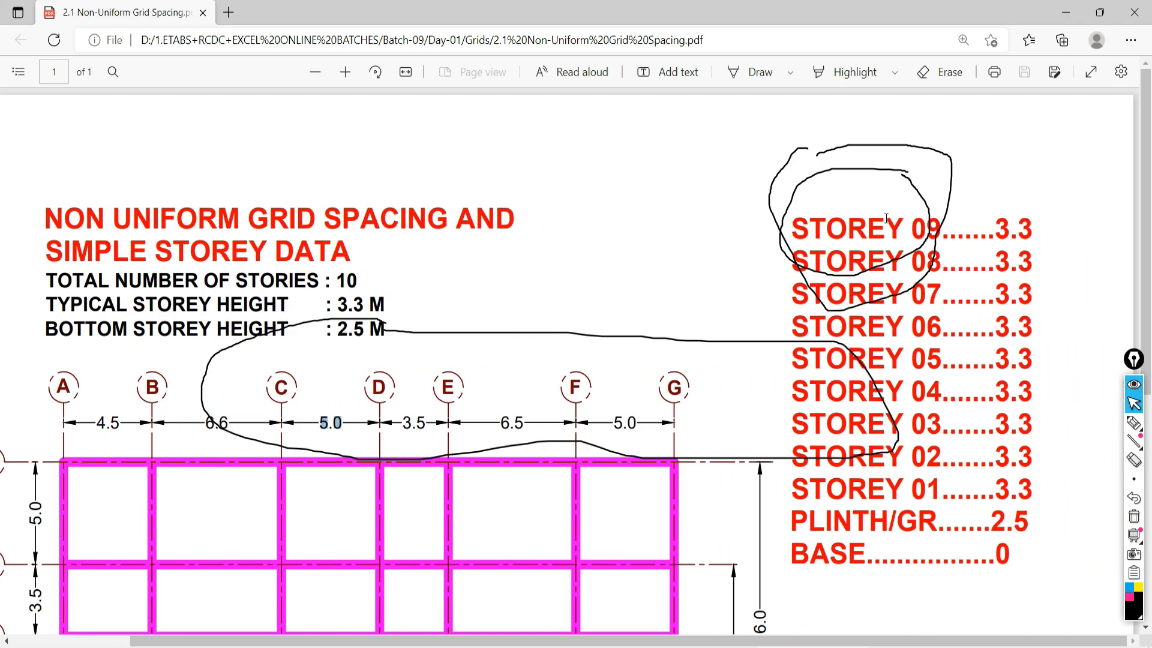
{"action": "left_click", "coordinate": [1134, 516]}
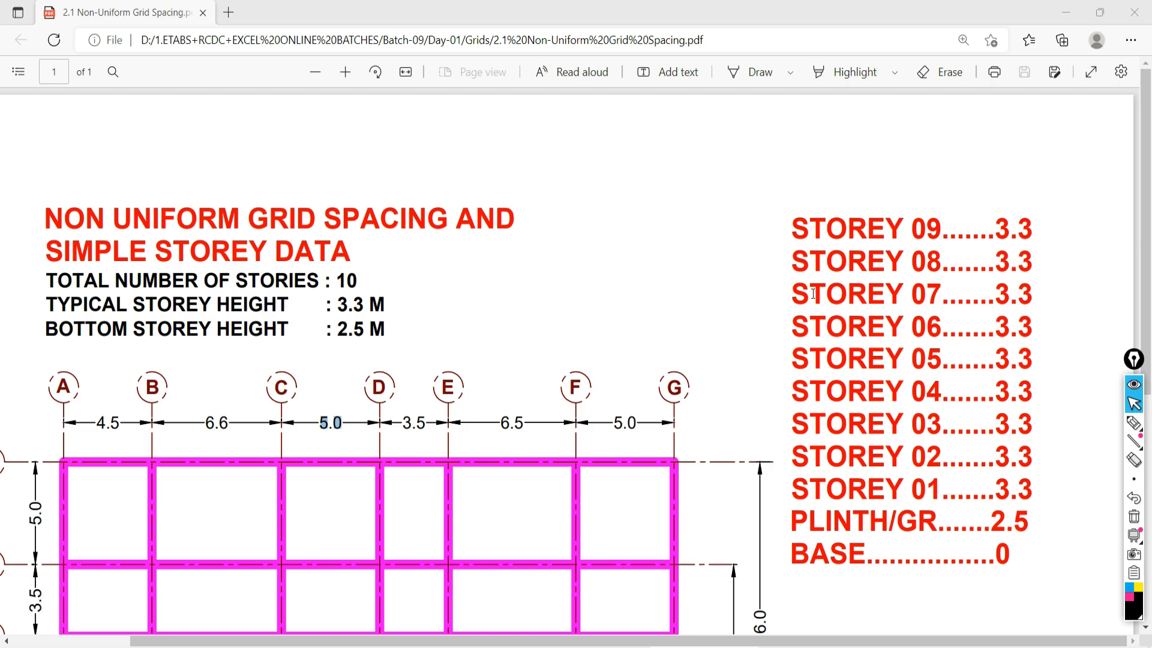
{"action": "left_click", "coordinate": [815, 647]}
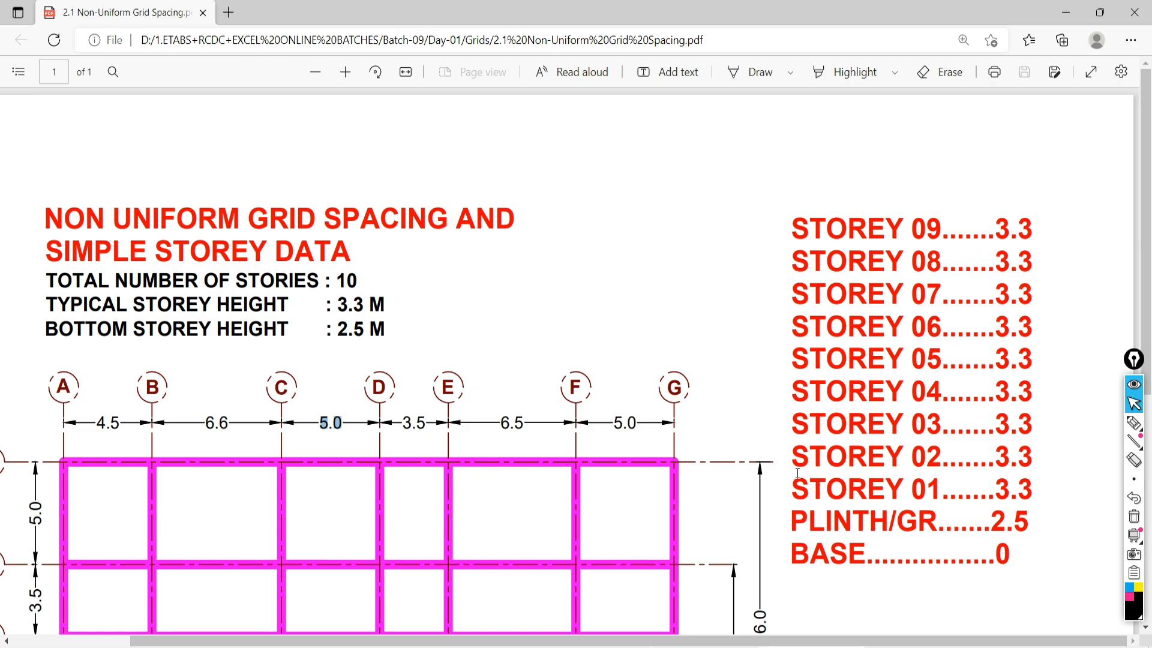
{"action": "key", "text": "alt+Tab"}
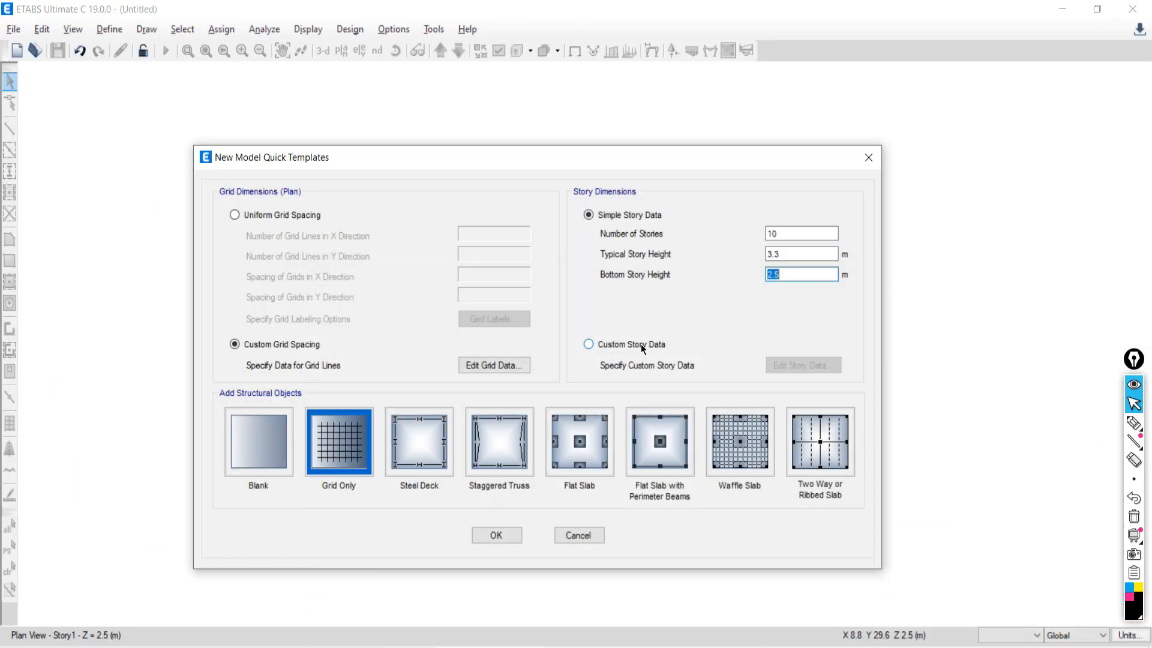
Step: Switch to custom story data, open the story table and circle the Base story and its elevation with the annotation pen
{"action": "left_click", "coordinate": [585, 345]}
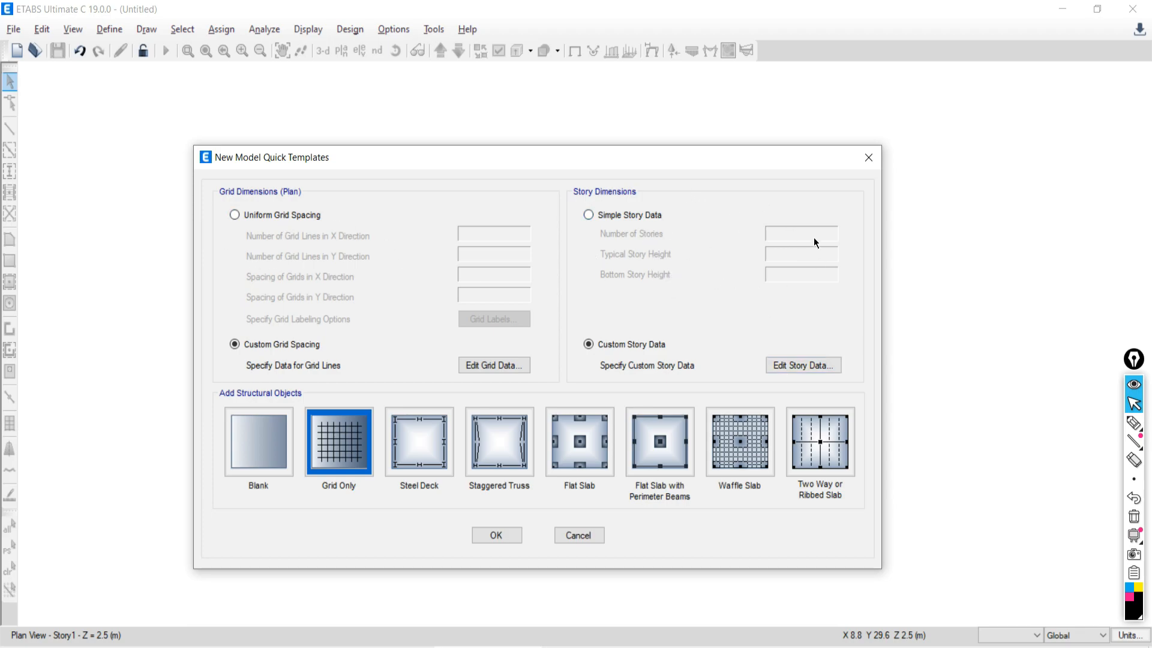
{"action": "left_click", "coordinate": [781, 365]}
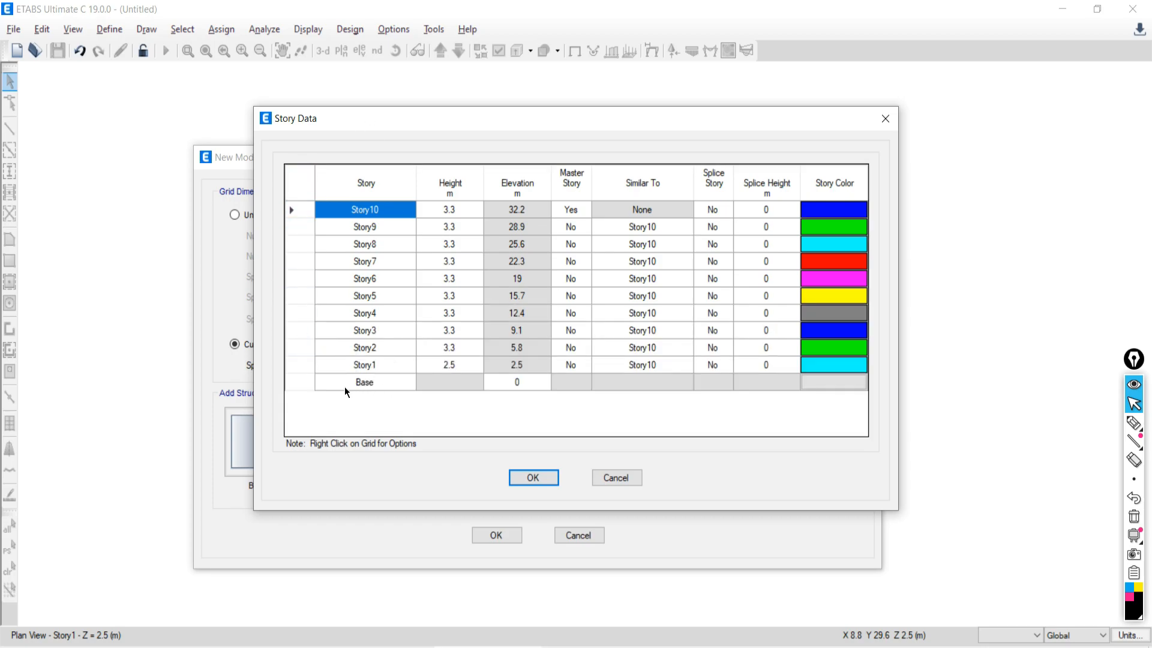
{"action": "left_click", "coordinate": [1133, 423]}
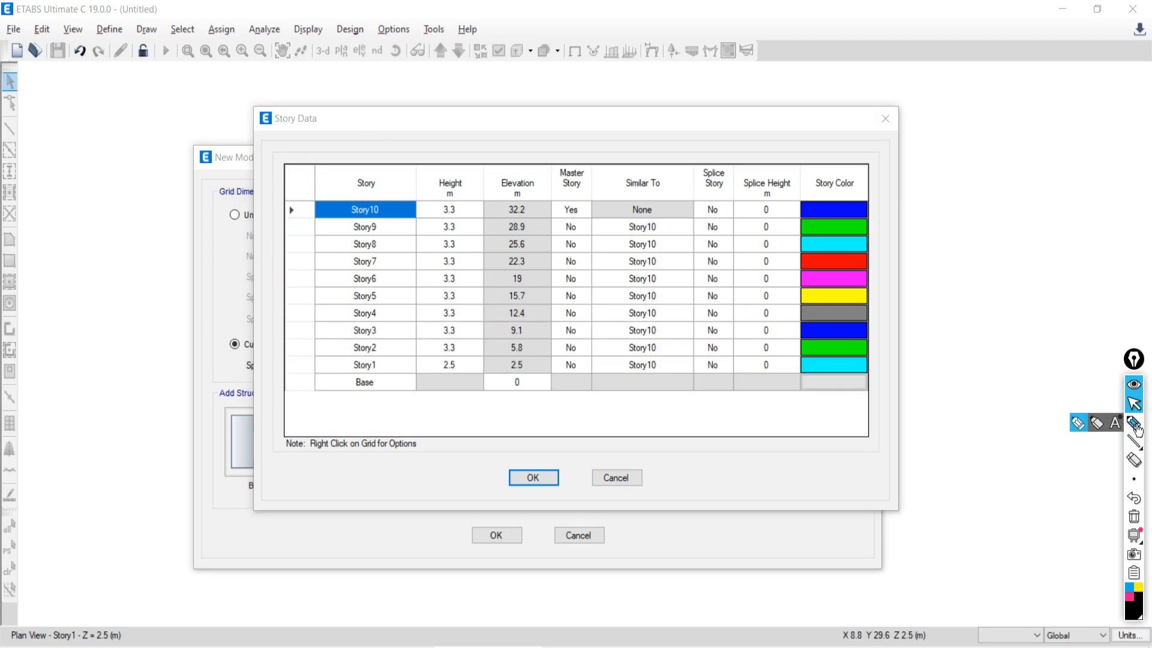
{"action": "left_click_drag", "start_coordinate": [395, 374], "coordinate": [394, 366]}
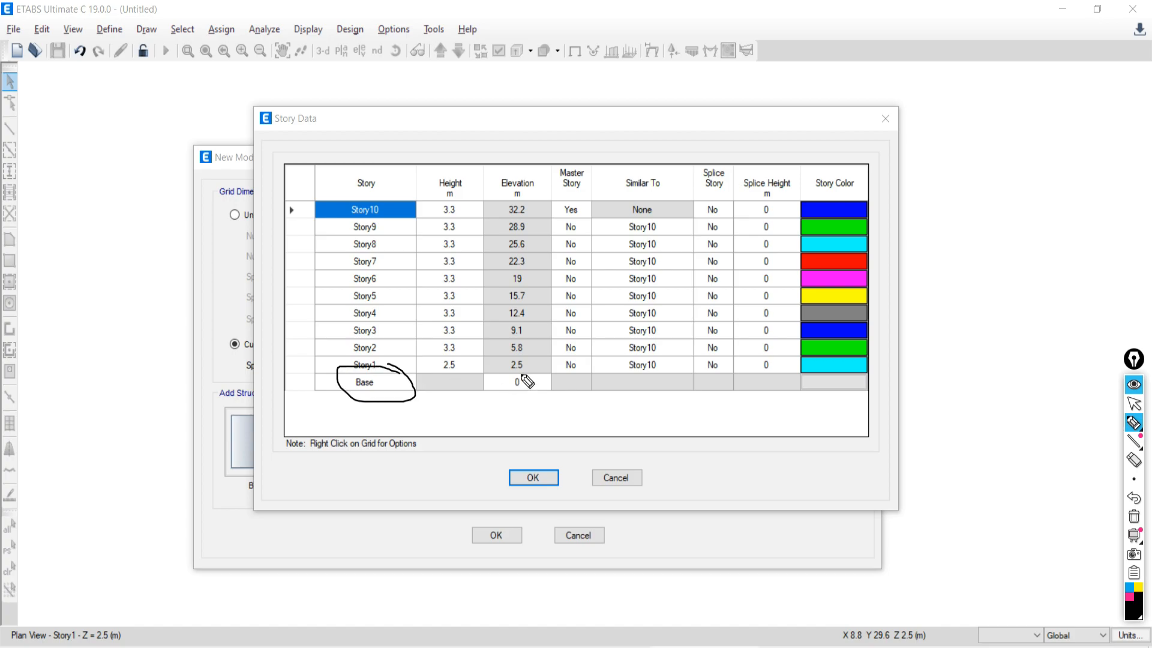
{"action": "mouse_move", "coordinate": [522, 373]}
{"action": "left_mouse_down"}
{"action": "mouse_move", "coordinate": [506, 390]}
{"action": "mouse_move", "coordinate": [529, 378]}
{"action": "left_mouse_up"}
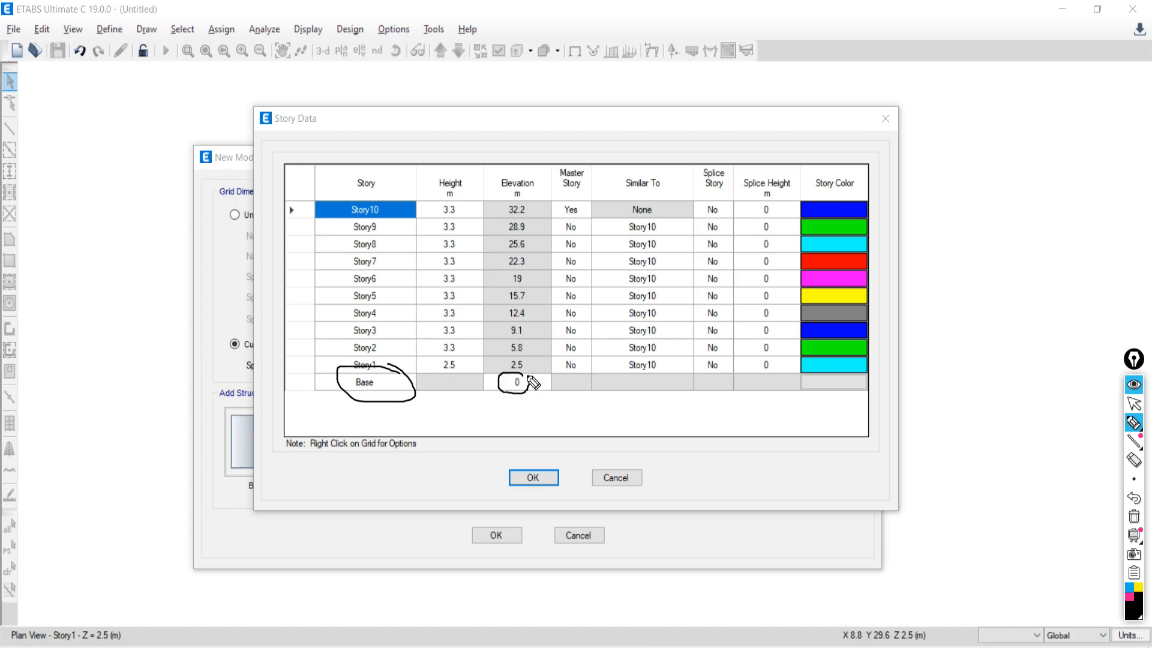
{"action": "left_click", "coordinate": [1134, 403]}
Step: Sketch two story levels and their height beside the story table with the annotation pen, and check the PDF's storey list
{"action": "mouse_move", "coordinate": [1146, 480]}
{"action": "left_click", "coordinate": [1133, 423]}
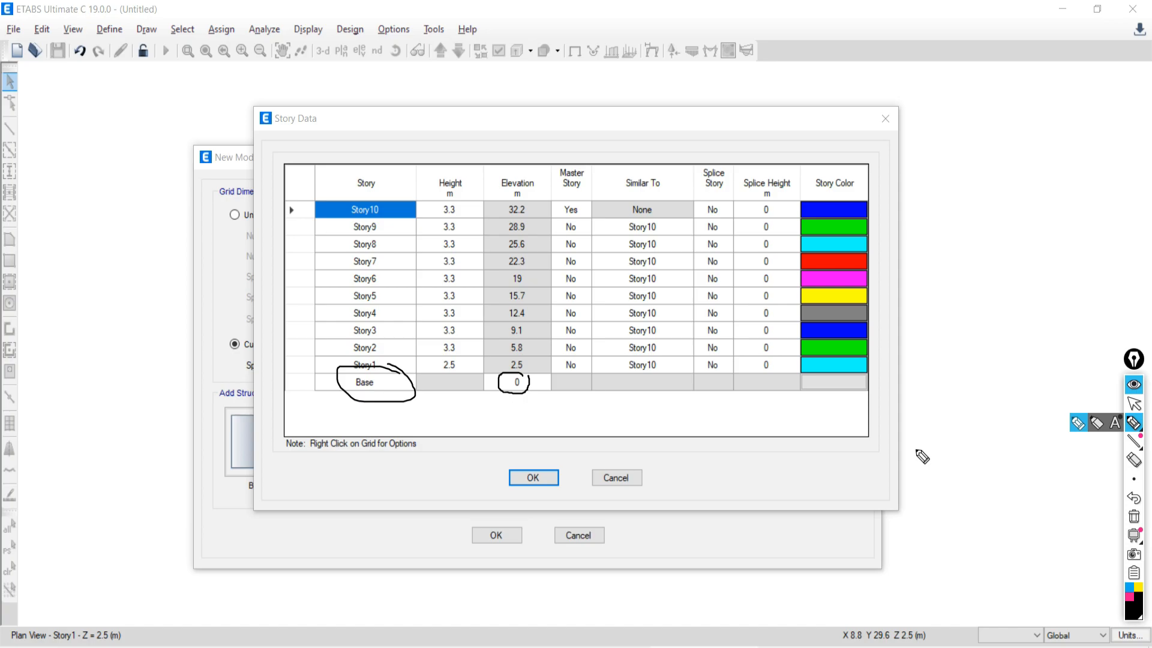
{"action": "mouse_move", "coordinate": [916, 449]}
{"action": "left_mouse_down"}
{"action": "mouse_move", "coordinate": [1027, 445]}
{"action": "mouse_move", "coordinate": [940, 324]}
{"action": "mouse_move", "coordinate": [973, 305]}
{"action": "left_mouse_up"}
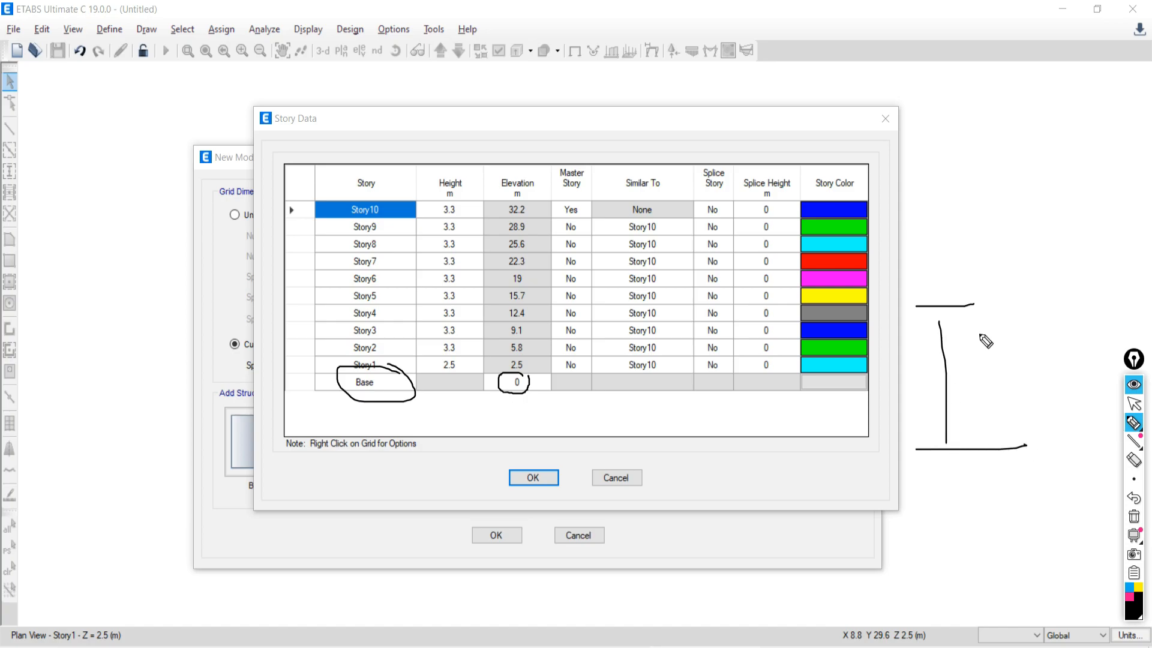
{"action": "left_click", "coordinate": [1134, 403]}
{"action": "key", "text": "alt+Tab"}
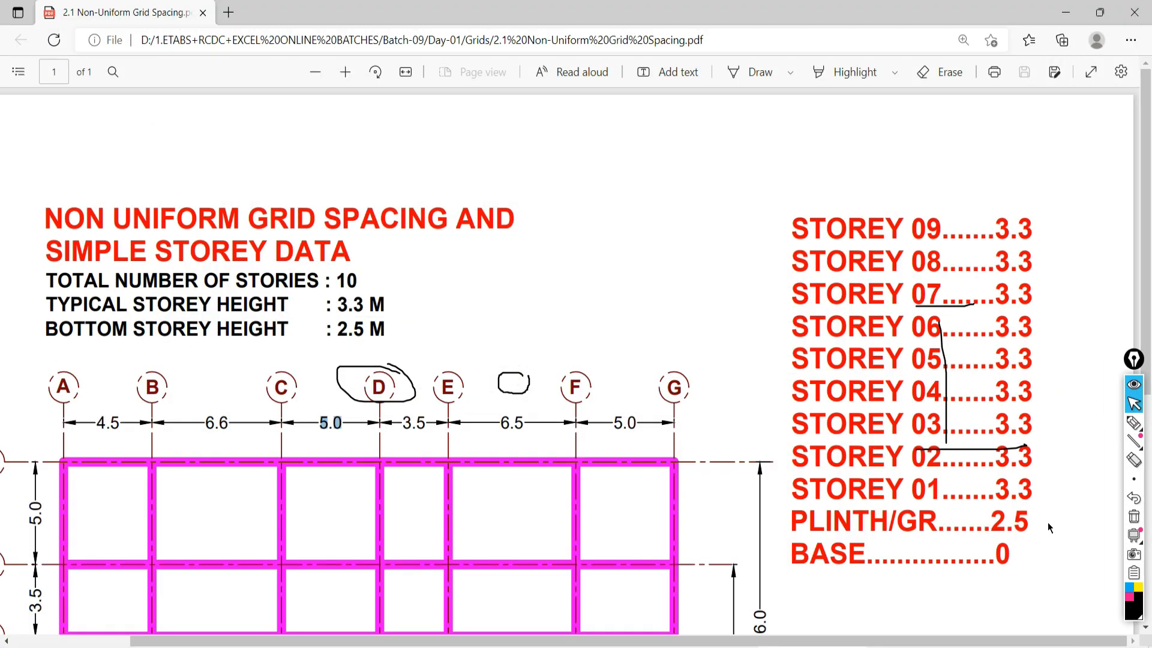
{"action": "key", "text": "alt+Tab"}
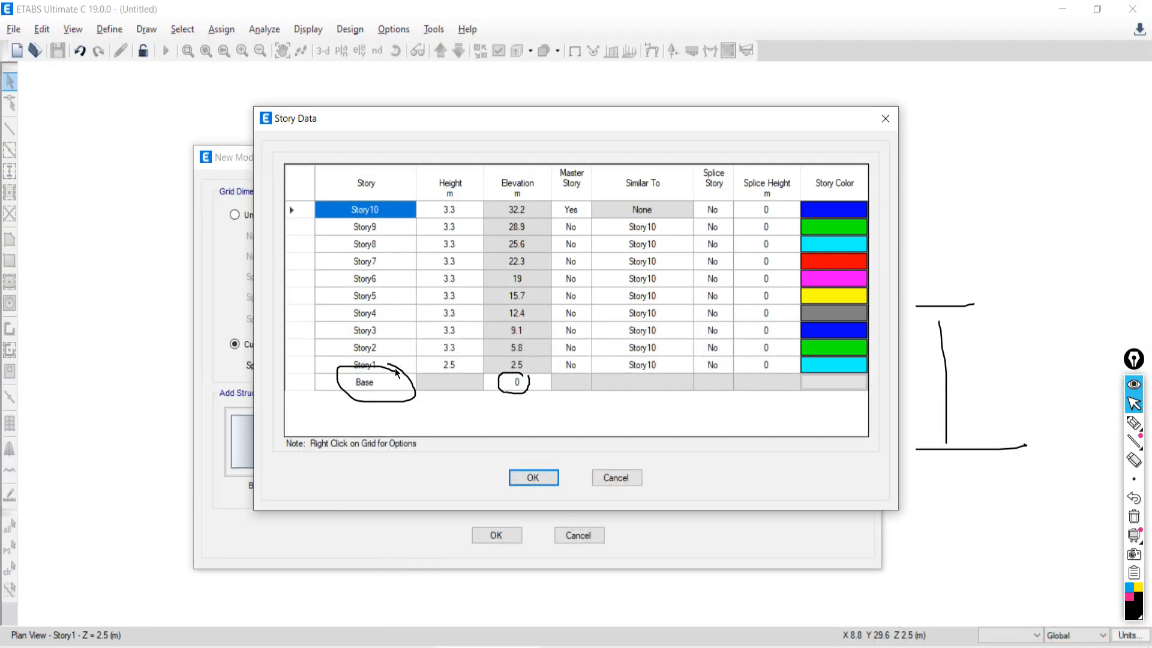
Step: Rename the lowest story above Base as Plinth in the story table
{"action": "left_click", "coordinate": [354, 365]}
{"action": "left_click", "coordinate": [354, 365]}
{"action": "double_click", "coordinate": [354, 363]}
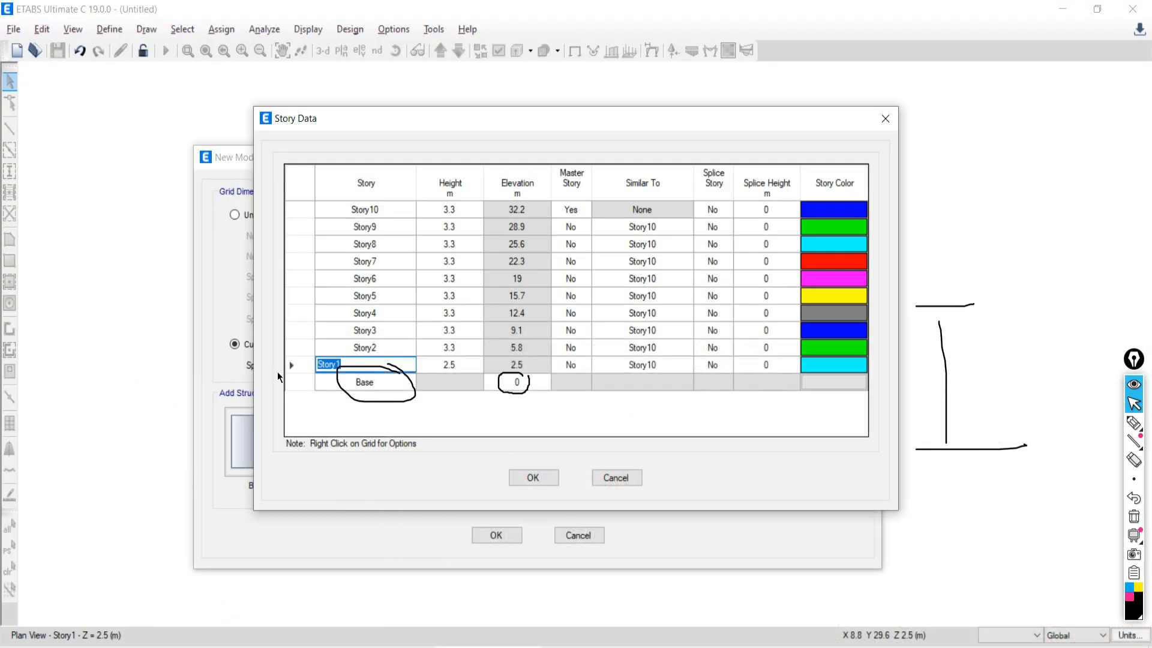
{"action": "type", "text": "Pli"}
{"action": "type", "text": "nth"}
{"action": "left_click", "coordinate": [452, 368]}
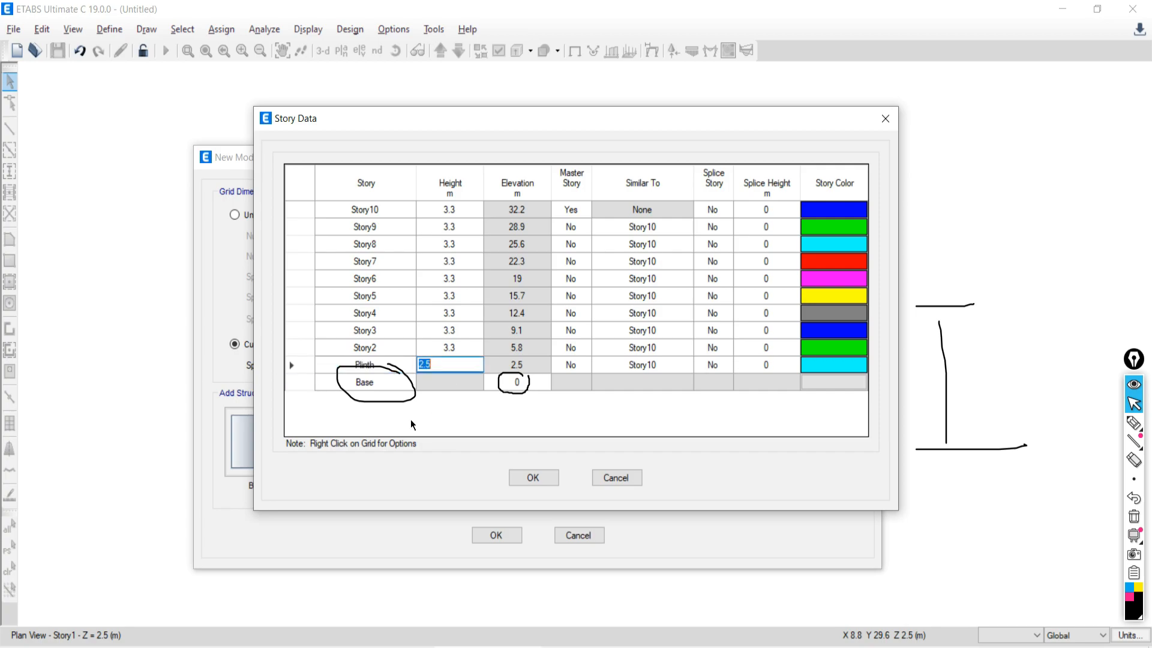
Step: Rename the story directly above Plinth as Story1, checking the naming against the PDF's storey list
{"action": "left_click", "coordinate": [357, 349]}
{"action": "left_click", "coordinate": [344, 345]}
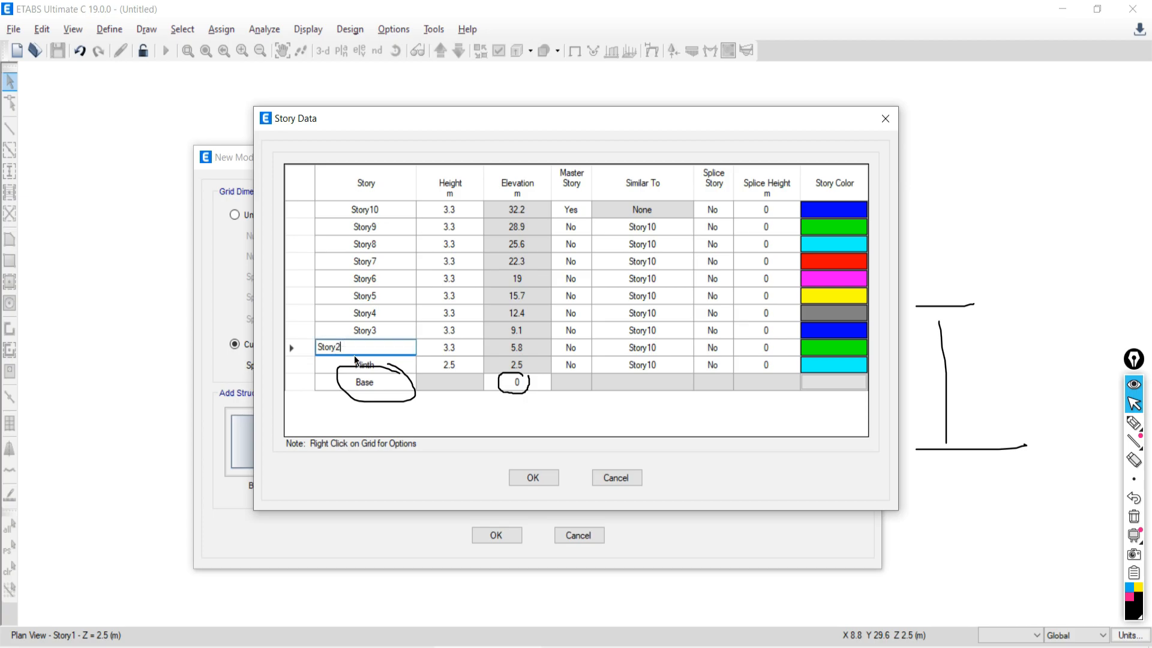
{"action": "key", "text": "alt+Tab"}
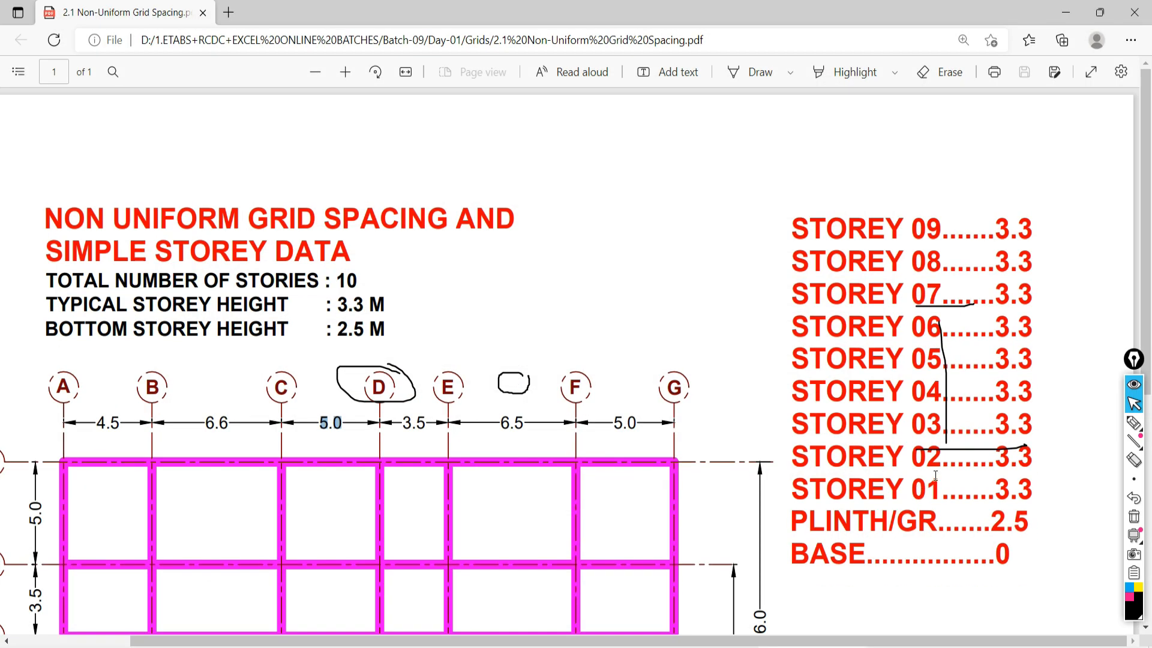
{"action": "key", "text": "alt+Tab"}
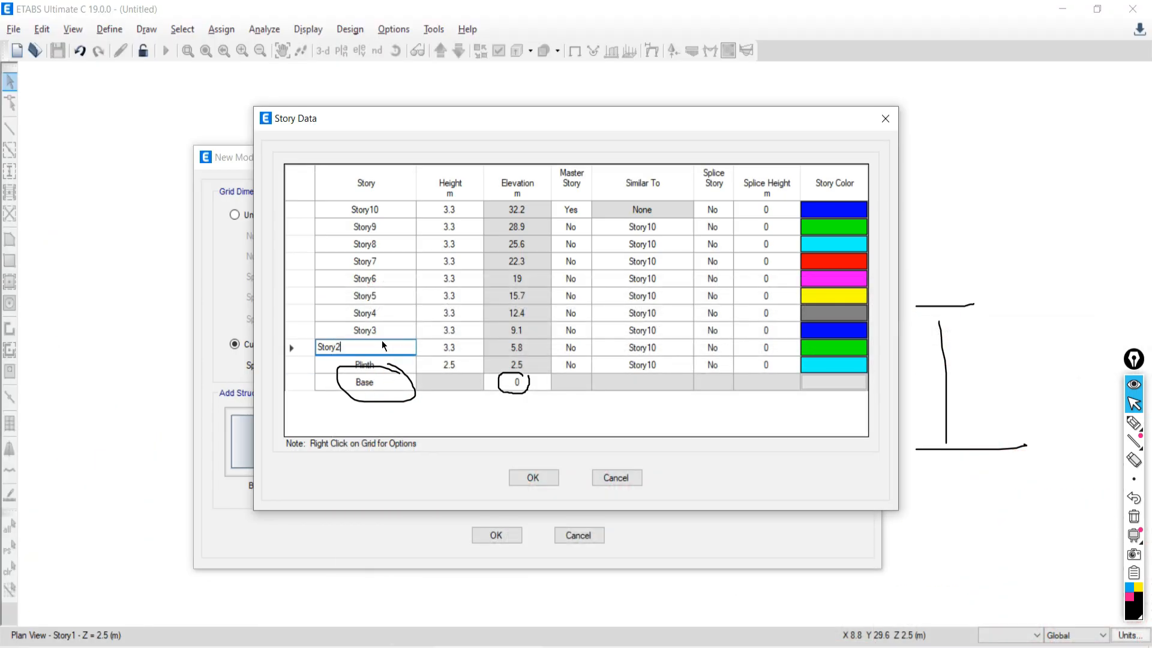
{"action": "key", "text": "BackSpace"}
{"action": "type", "text": "1"}
Step: Rename the next two stories above Story1 as Story2 and Story3
{"action": "left_click", "coordinate": [377, 329]}
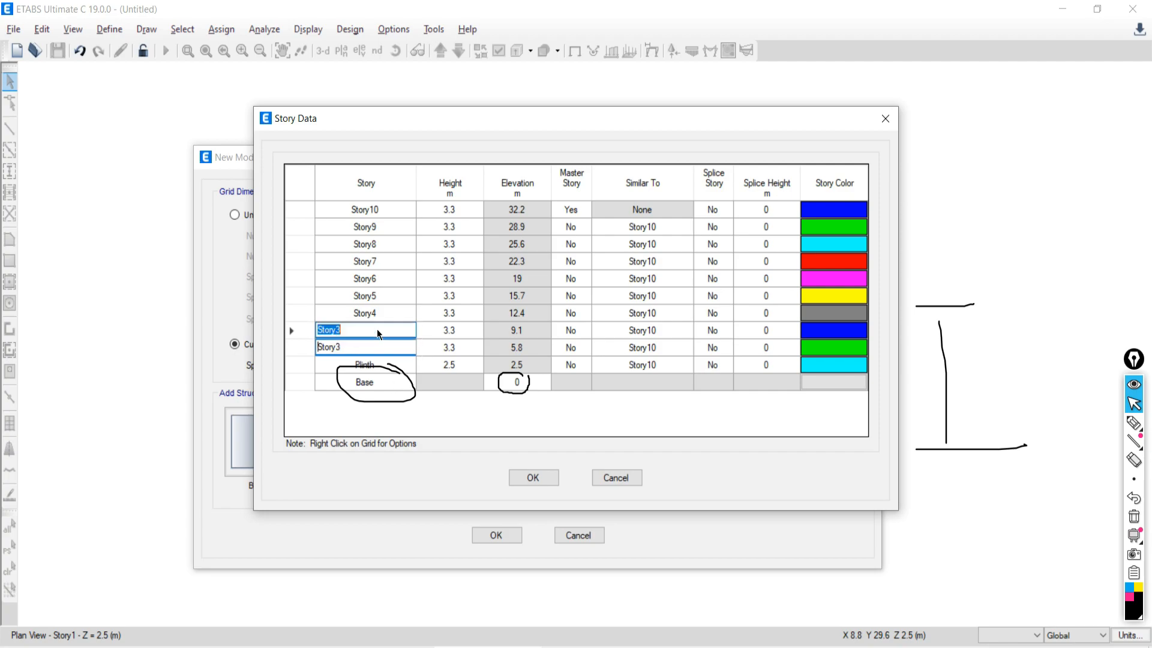
{"action": "left_click", "coordinate": [364, 327]}
{"action": "left_click_drag", "start_coordinate": [364, 327], "coordinate": [336, 329]}
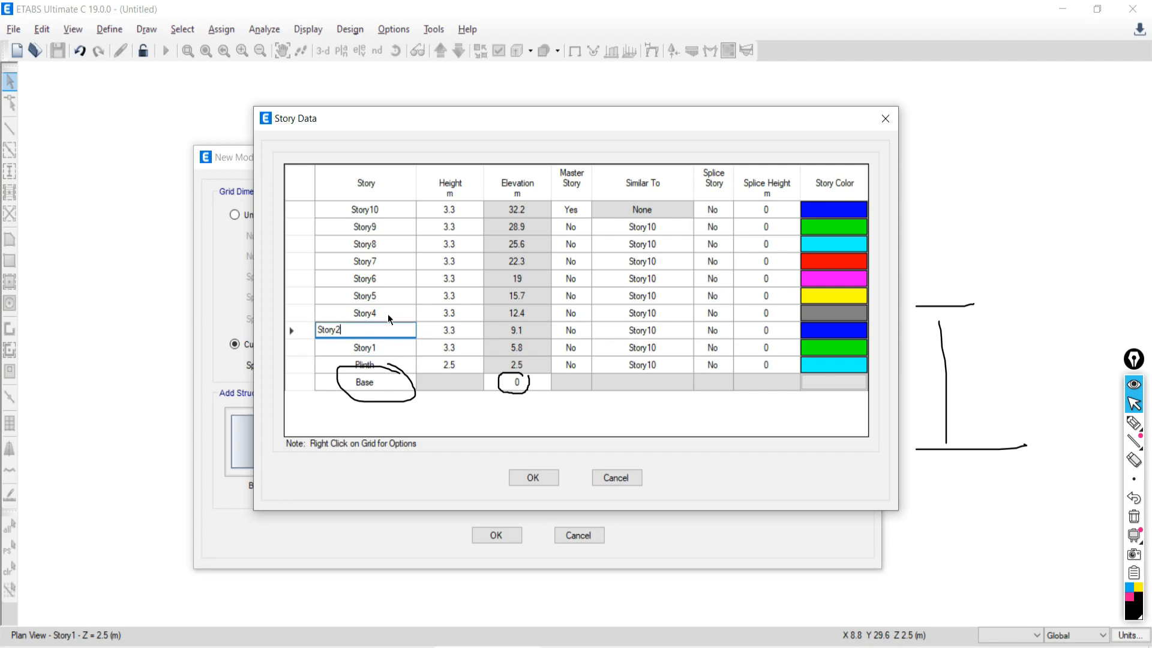
{"action": "type", "text": "2"}
{"action": "left_click", "coordinate": [387, 314]}
{"action": "left_click", "coordinate": [353, 311]}
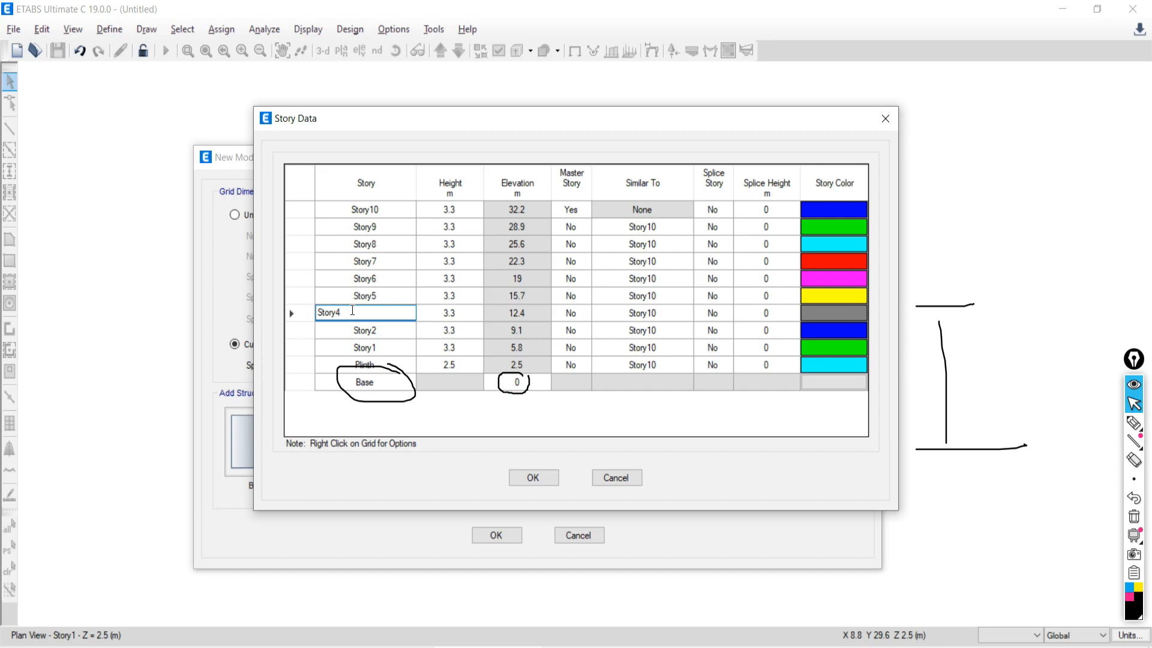
{"action": "key", "text": "BackSpace"}
{"action": "type", "text": "3"}
Step: Rename the two stories above Story3 as Story4 and Story5
{"action": "left_click", "coordinate": [351, 297]}
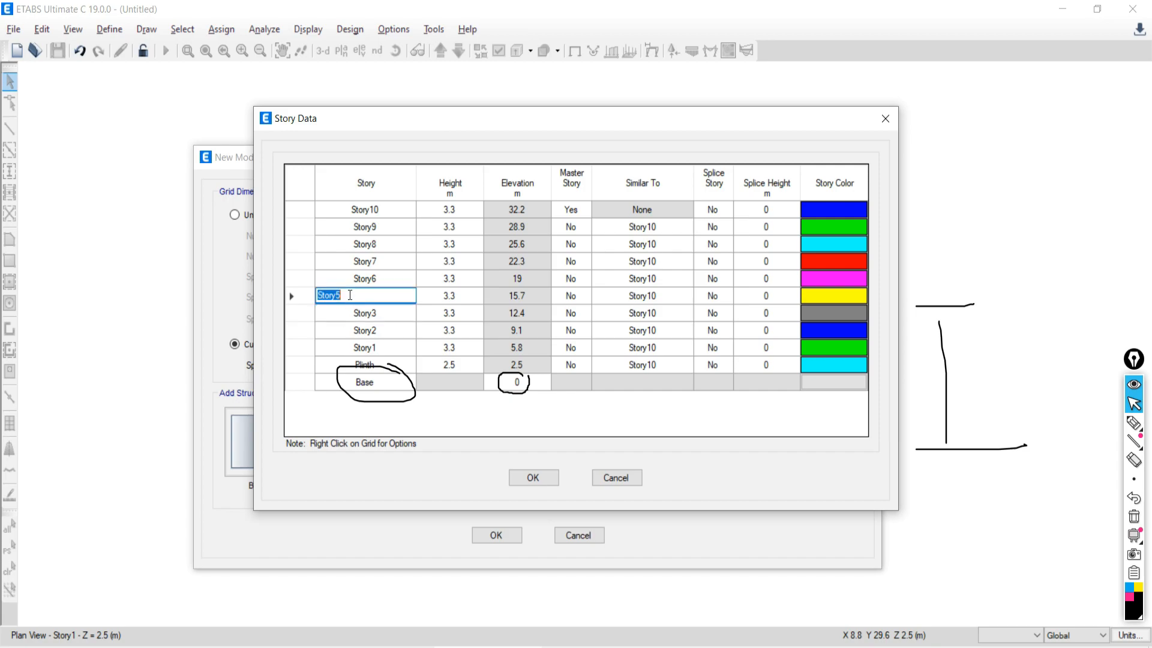
{"action": "left_click", "coordinate": [352, 296]}
{"action": "key", "text": "BackSpace"}
{"action": "type", "text": "6"}
{"action": "left_click", "coordinate": [379, 280]}
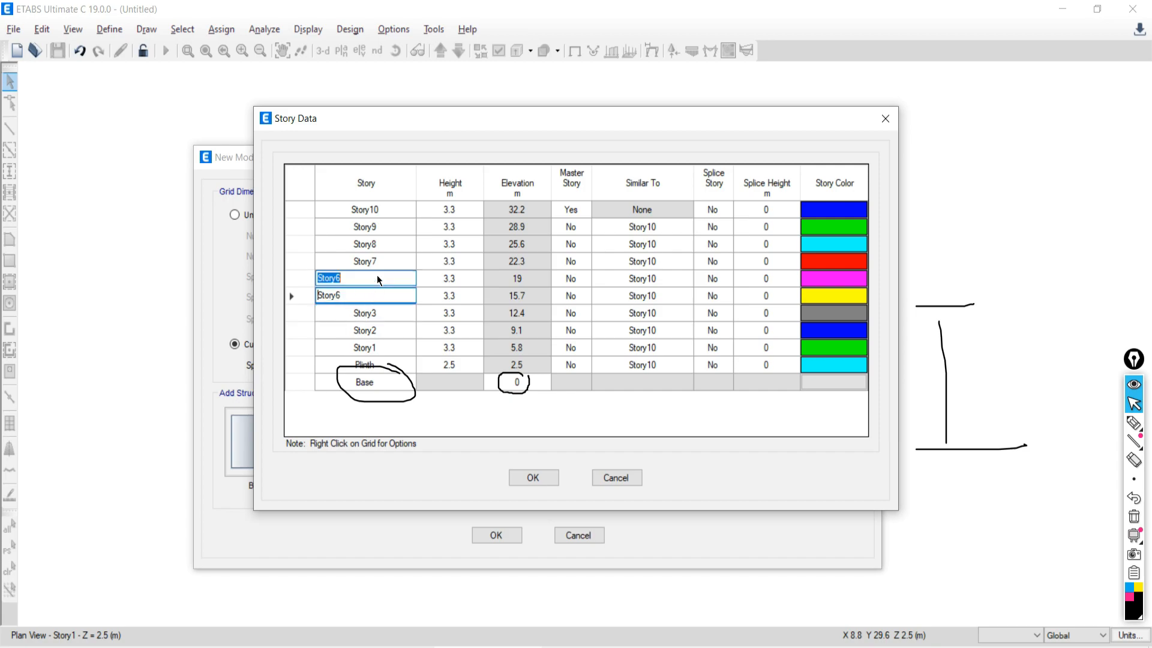
{"action": "left_click", "coordinate": [379, 280]}
{"action": "key", "text": "BackSpace"}
{"action": "type", "text": "5"}
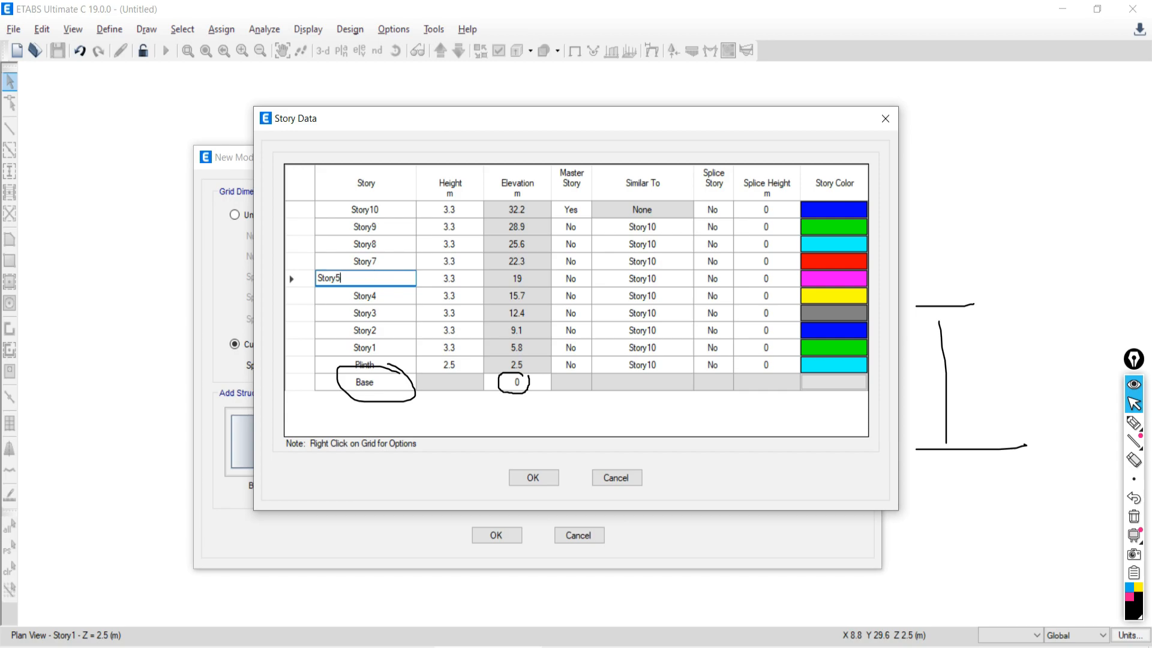
Step: Rename the two stories above Story5 as Story6 and Story7
{"action": "left_click", "coordinate": [381, 261]}
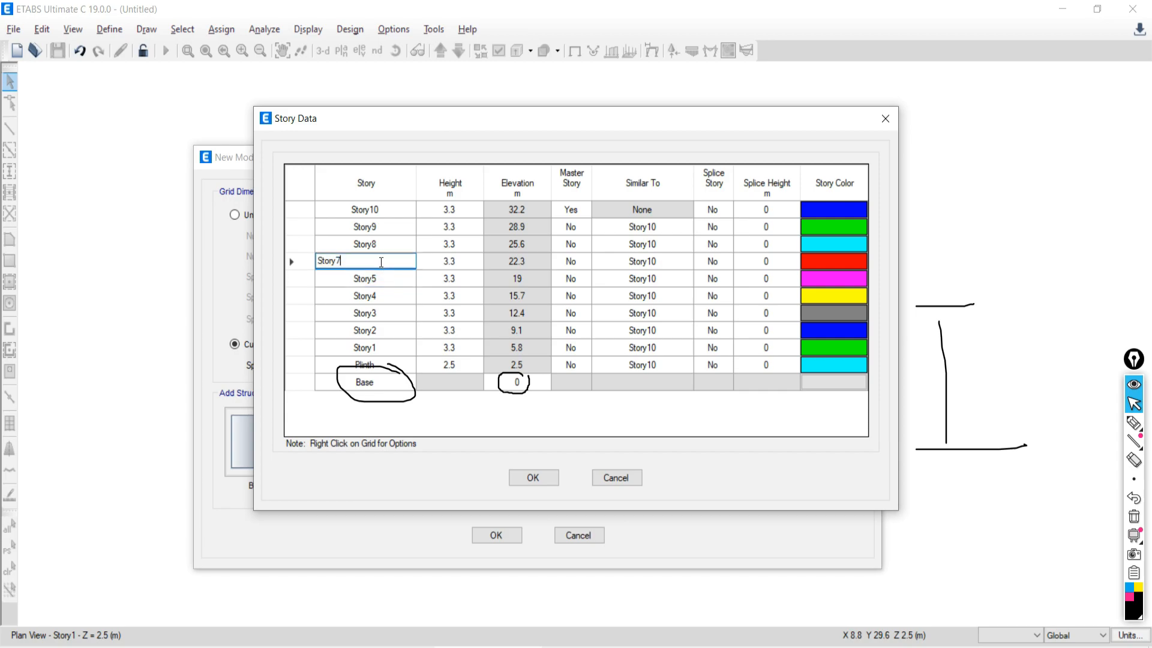
{"action": "key", "text": "BackSpace"}
{"action": "type", "text": "6"}
{"action": "left_click", "coordinate": [380, 244]}
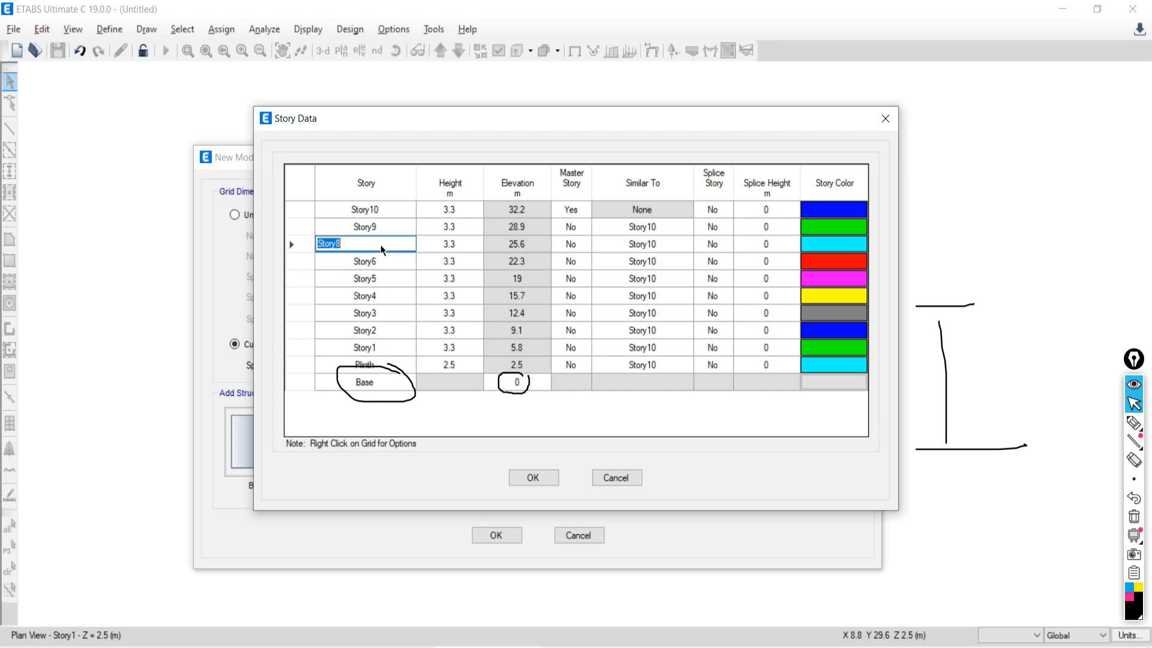
{"action": "key", "text": "BackSpace"}
{"action": "type", "text": "7"}
Step: Rename the top two stories as Story8 and Story9
{"action": "left_click", "coordinate": [378, 223]}
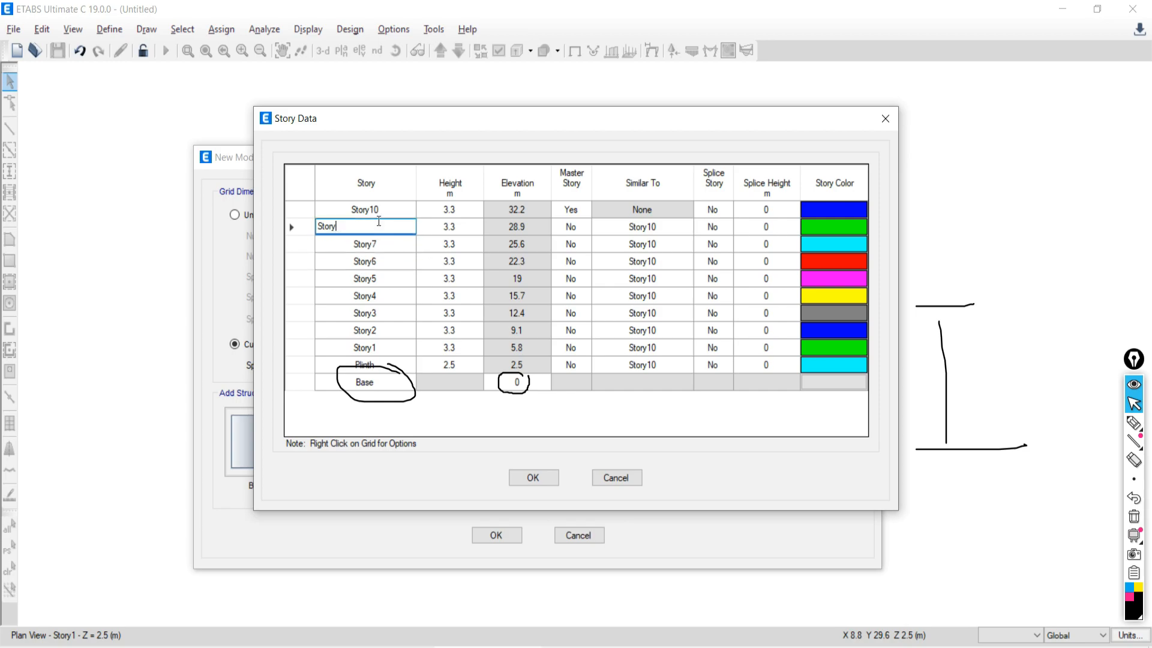
{"action": "key", "text": "BackSpace"}
{"action": "type", "text": "8"}
{"action": "left_click", "coordinate": [379, 210]}
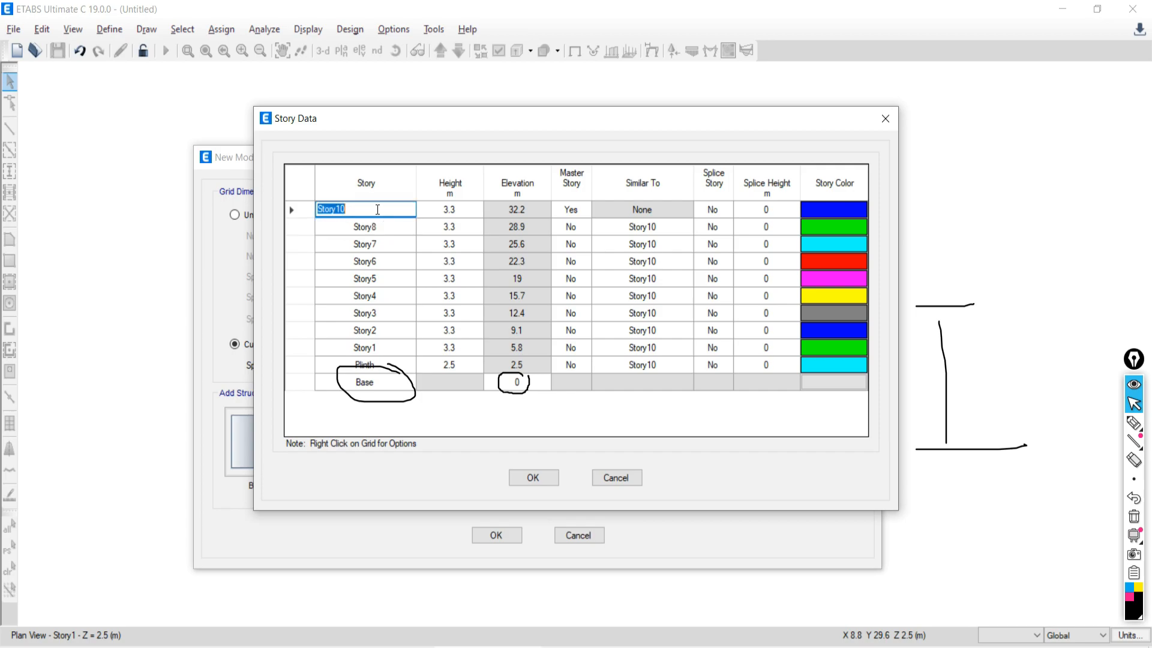
{"action": "key", "text": "End"}
{"action": "key", "text": "BackSpace"}
{"action": "key", "text": "BackSpace"}
{"action": "type", "text": "9"}
{"action": "key", "text": "Return"}
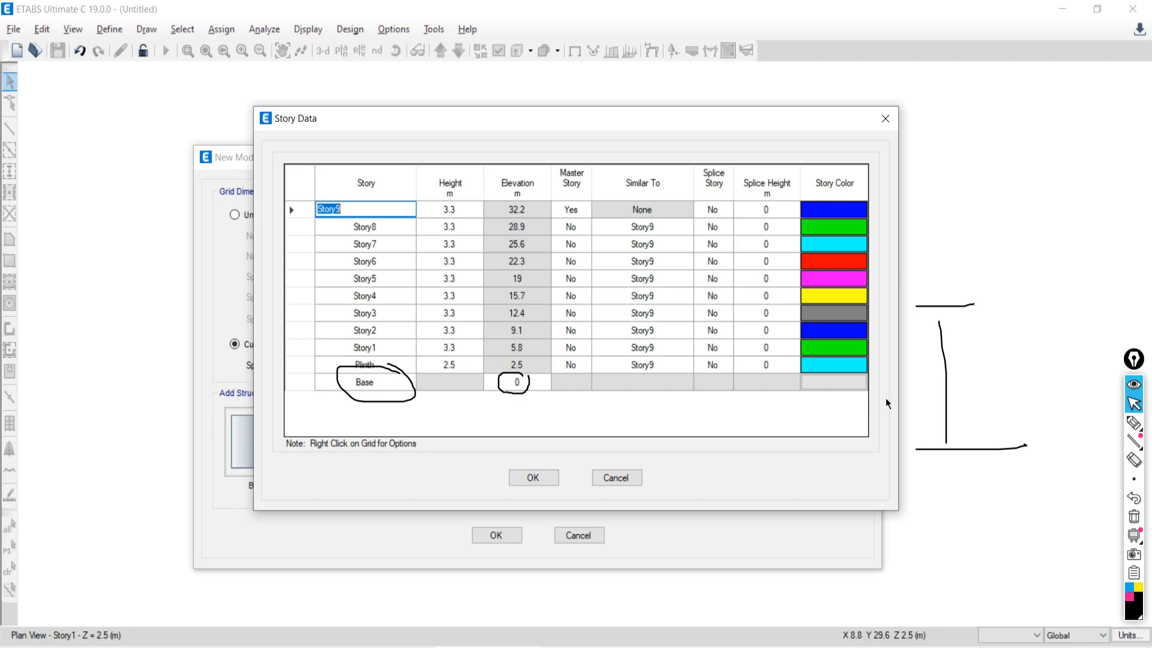
Step: Mark how heights build up to the top elevation, circle the Master Story, Similar To and Story Color headings with the annotation pen, and clear all marks
{"action": "left_click", "coordinate": [1133, 423]}
{"action": "mouse_move", "coordinate": [462, 347]}
{"action": "left_mouse_down"}
{"action": "mouse_move", "coordinate": [513, 363]}
{"action": "mouse_move", "coordinate": [459, 331]}
{"action": "mouse_move", "coordinate": [502, 330]}
{"action": "mouse_move", "coordinate": [459, 329]}
{"action": "mouse_move", "coordinate": [456, 318]}
{"action": "mouse_move", "coordinate": [509, 322]}
{"action": "mouse_move", "coordinate": [461, 306]}
{"action": "mouse_move", "coordinate": [508, 297]}
{"action": "mouse_move", "coordinate": [460, 281]}
{"action": "mouse_move", "coordinate": [507, 280]}
{"action": "mouse_move", "coordinate": [465, 266]}
{"action": "mouse_move", "coordinate": [508, 264]}
{"action": "left_mouse_up"}
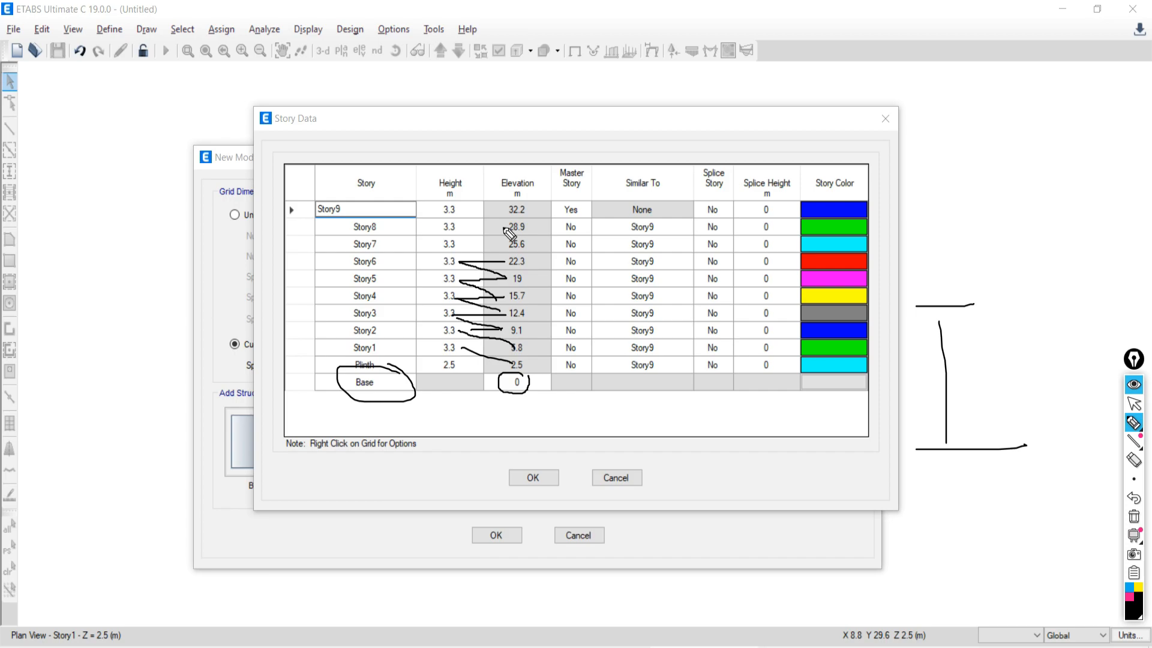
{"action": "mouse_move", "coordinate": [505, 229]}
{"action": "left_mouse_down"}
{"action": "mouse_move", "coordinate": [463, 209]}
{"action": "mouse_move", "coordinate": [503, 206]}
{"action": "mouse_move", "coordinate": [489, 218]}
{"action": "mouse_move", "coordinate": [507, 205]}
{"action": "mouse_move", "coordinate": [498, 230]}
{"action": "mouse_move", "coordinate": [537, 233]}
{"action": "mouse_move", "coordinate": [549, 207]}
{"action": "mouse_move", "coordinate": [532, 200]}
{"action": "left_mouse_up"}
{"action": "mouse_move", "coordinate": [580, 160]}
{"action": "left_mouse_down"}
{"action": "mouse_move", "coordinate": [591, 200]}
{"action": "mouse_move", "coordinate": [585, 160]}
{"action": "mouse_move", "coordinate": [611, 186]}
{"action": "mouse_move", "coordinate": [678, 167]}
{"action": "mouse_move", "coordinate": [648, 147]}
{"action": "left_mouse_up"}
{"action": "mouse_move", "coordinate": [843, 171]}
{"action": "left_mouse_down"}
{"action": "mouse_move", "coordinate": [810, 198]}
{"action": "mouse_move", "coordinate": [846, 212]}
{"action": "left_mouse_up"}
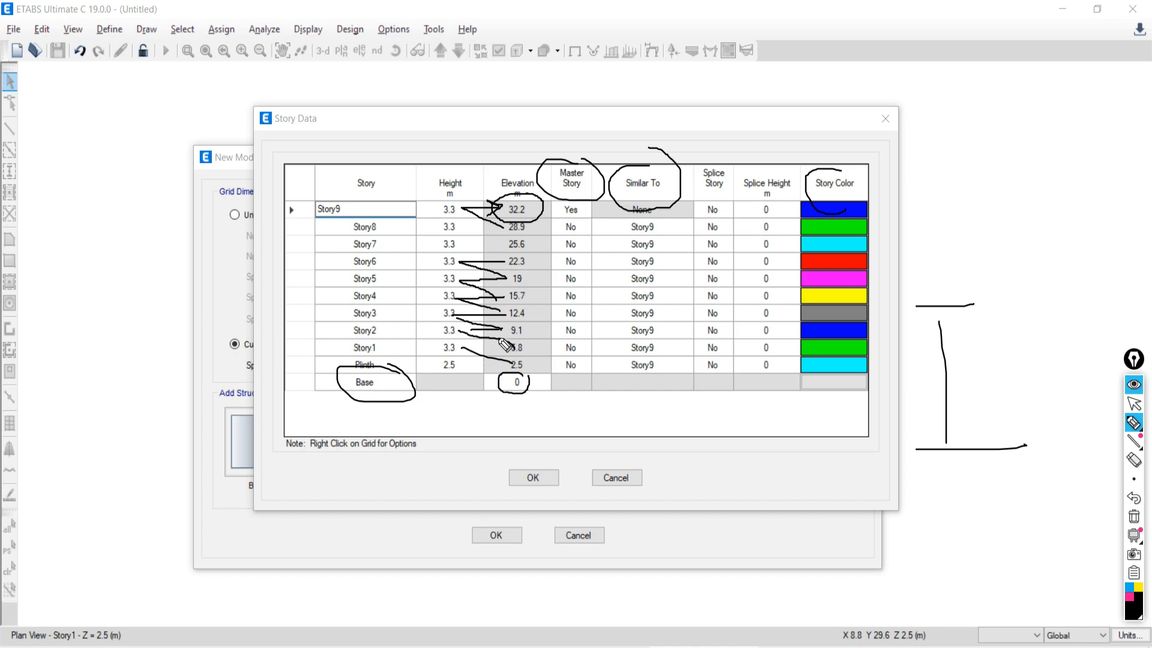
{"action": "left_click", "coordinate": [1134, 403]}
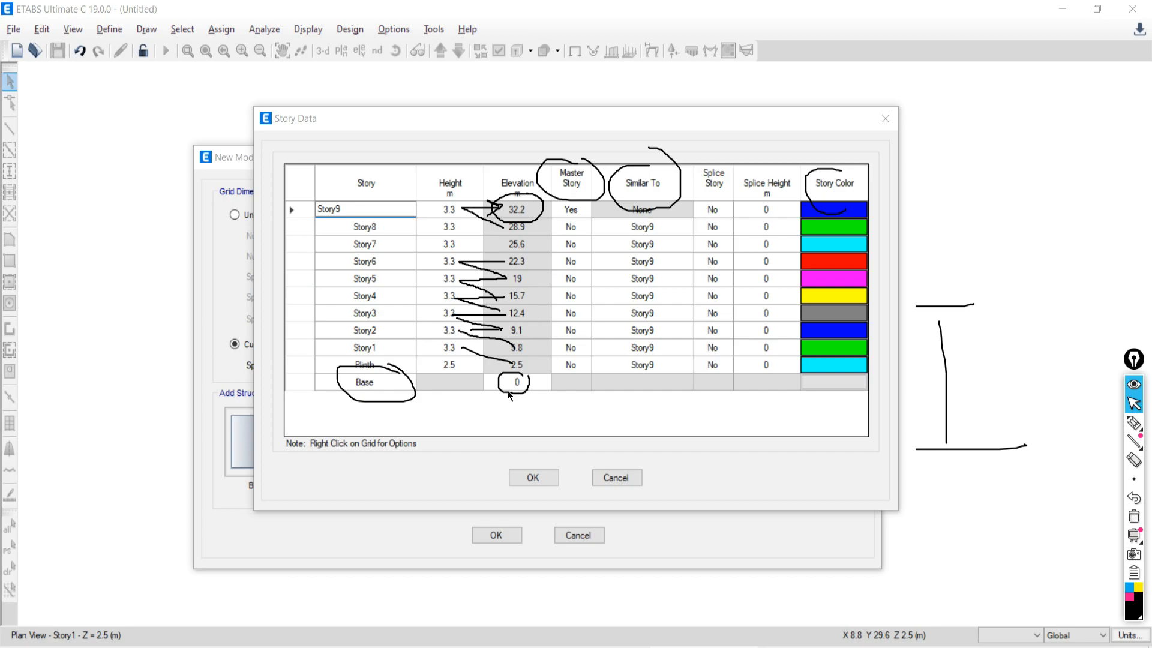
{"action": "left_click", "coordinate": [1135, 519]}
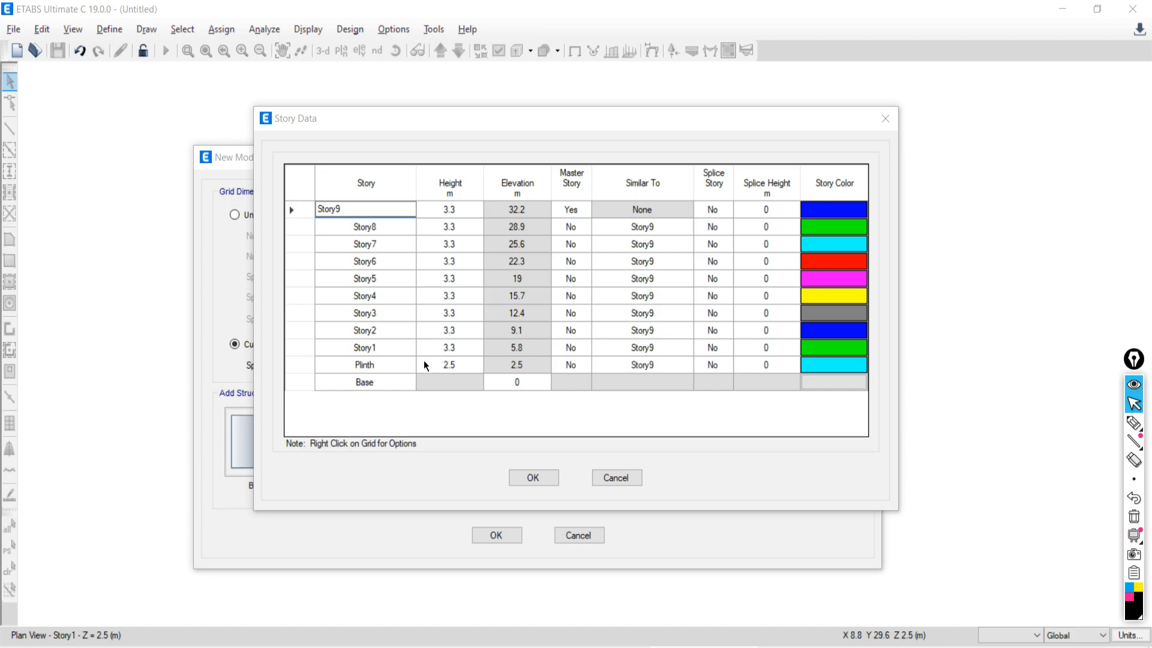
Step: Set Master Story to No for Story9 and accept the custom story data
{"action": "left_click", "coordinate": [573, 213]}
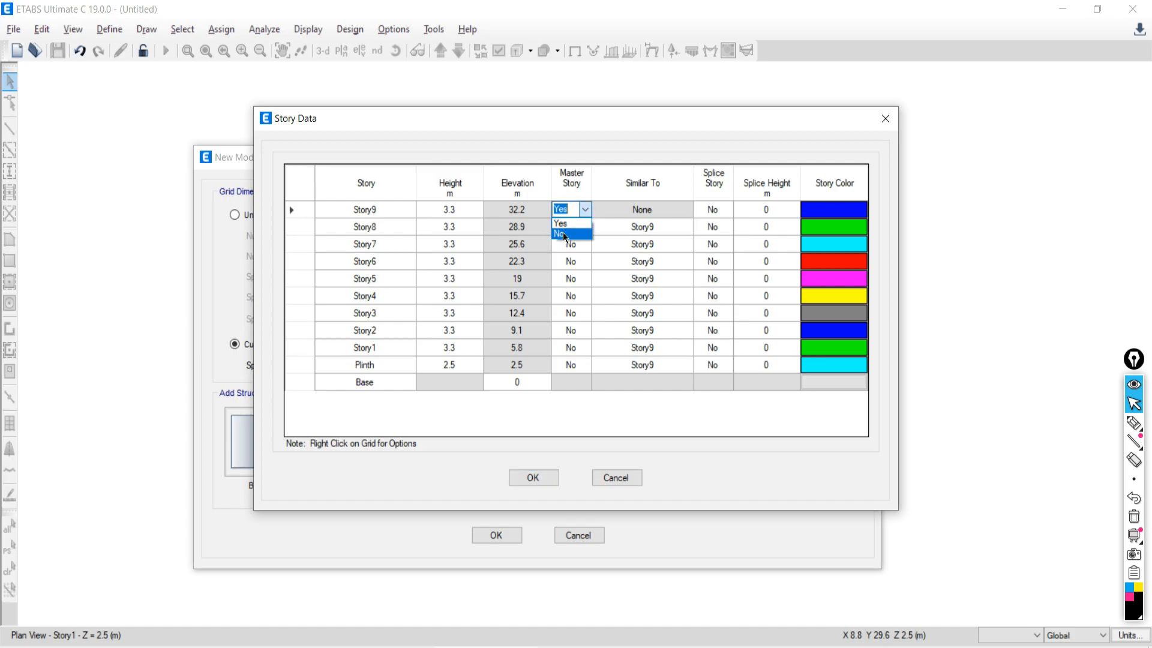
{"action": "left_click", "coordinate": [562, 236]}
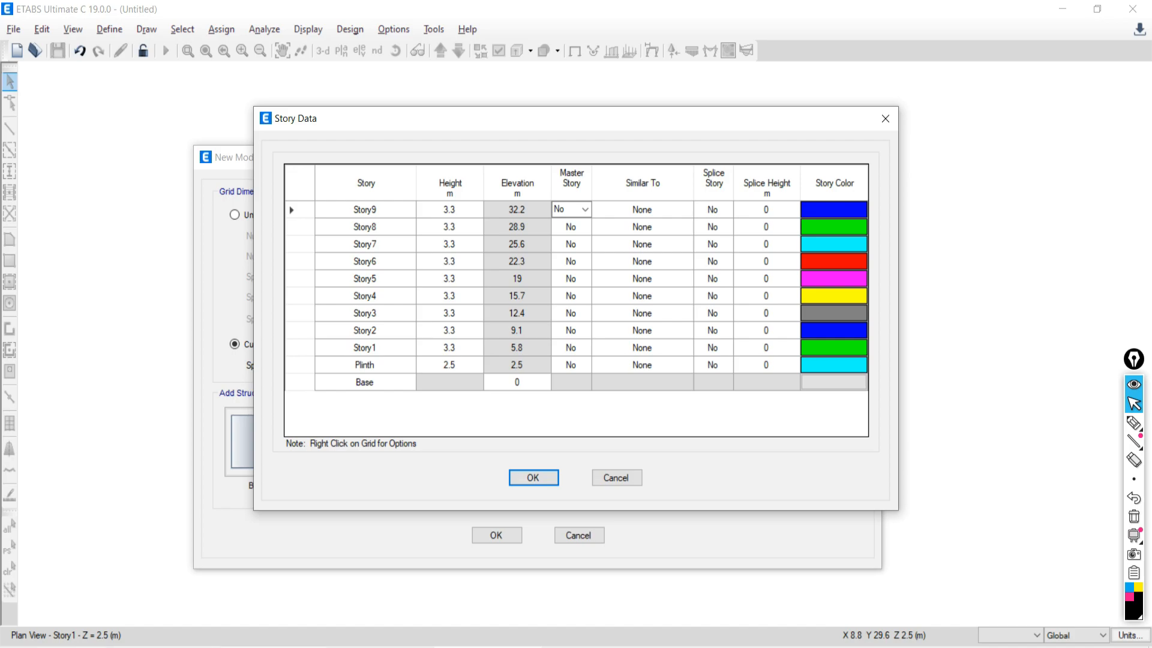
{"action": "mouse_move", "coordinate": [272, 647]}
{"action": "left_click_drag", "start_coordinate": [482, 116], "coordinate": [516, 74]}
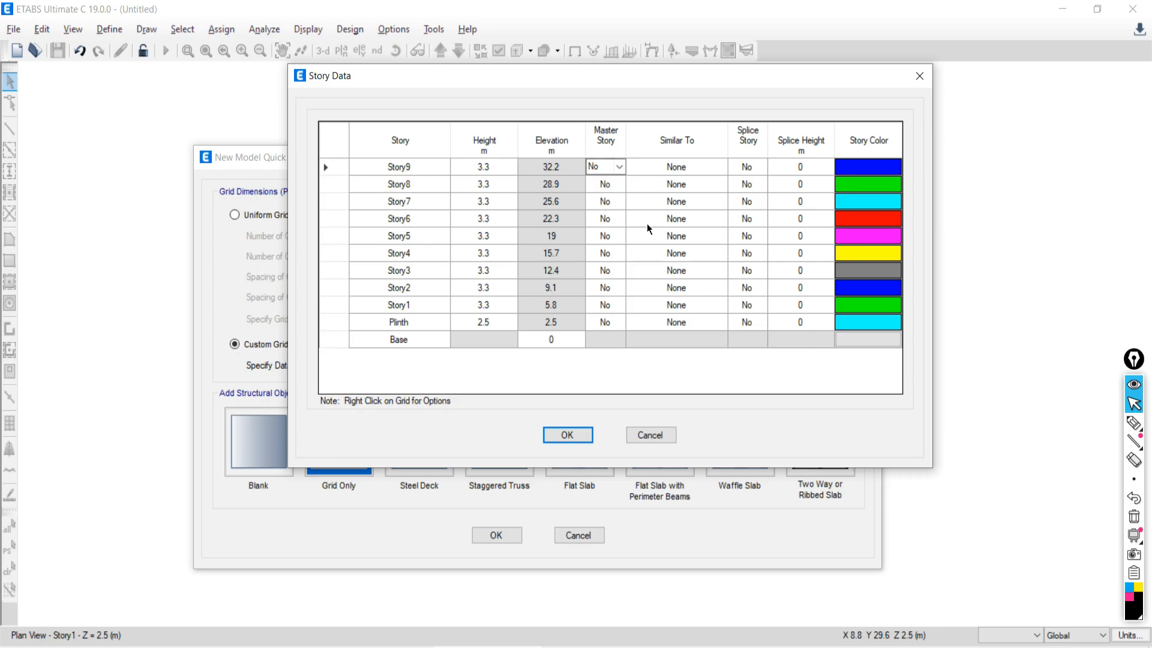
{"action": "left_click", "coordinate": [569, 436]}
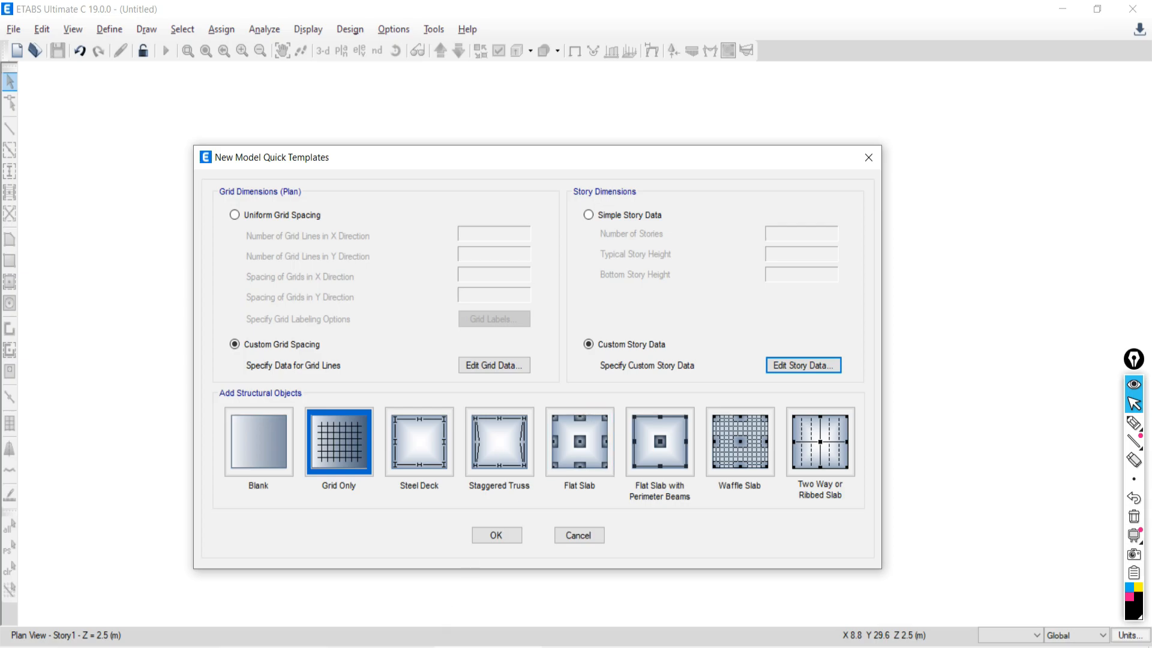
{"action": "left_click", "coordinate": [273, 647]}
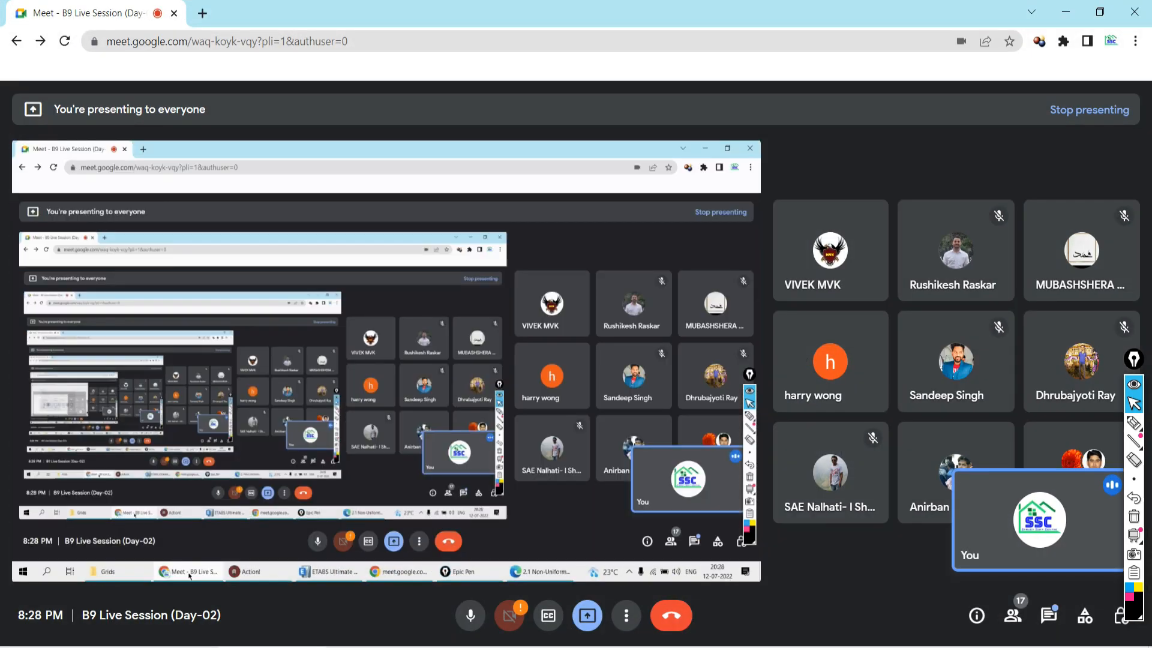
{"action": "left_click", "coordinate": [487, 647]}
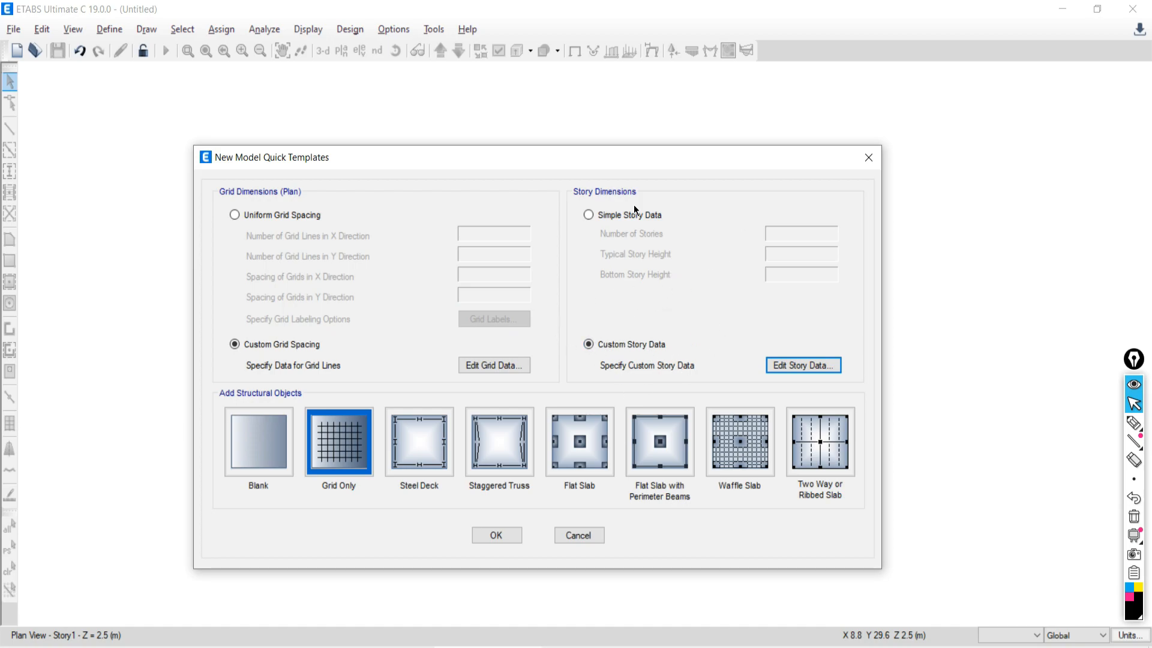
Step: Create the model from the Grid Only template with the custom grid spacing and story data
{"action": "left_click", "coordinate": [340, 448]}
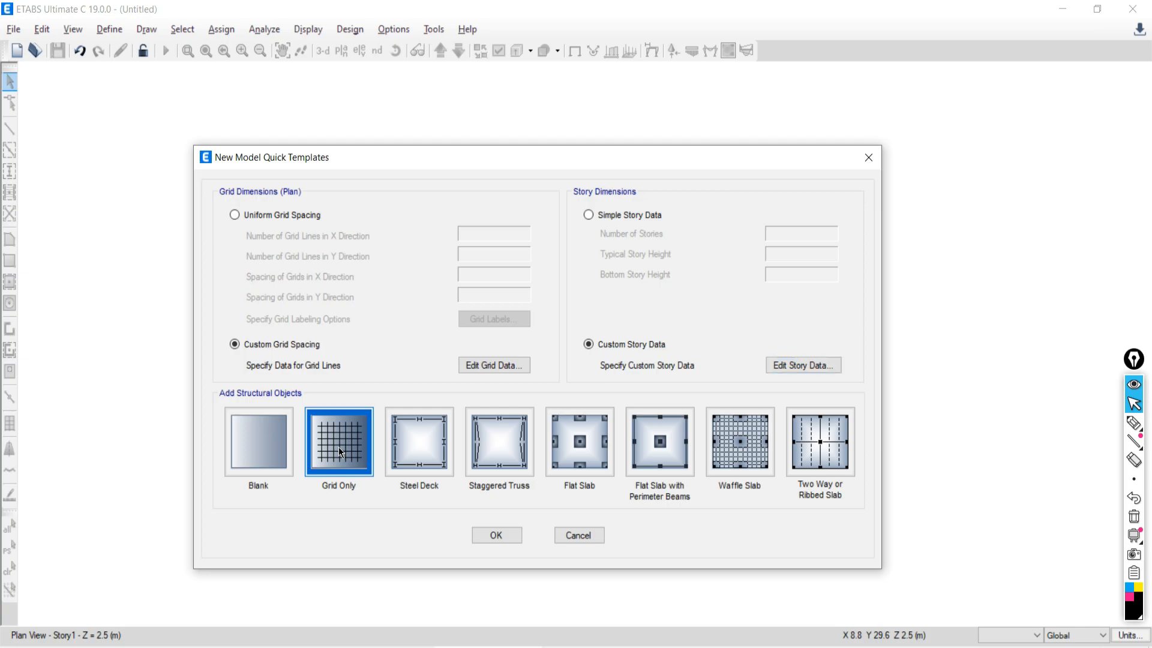
{"action": "left_click", "coordinate": [496, 535]}
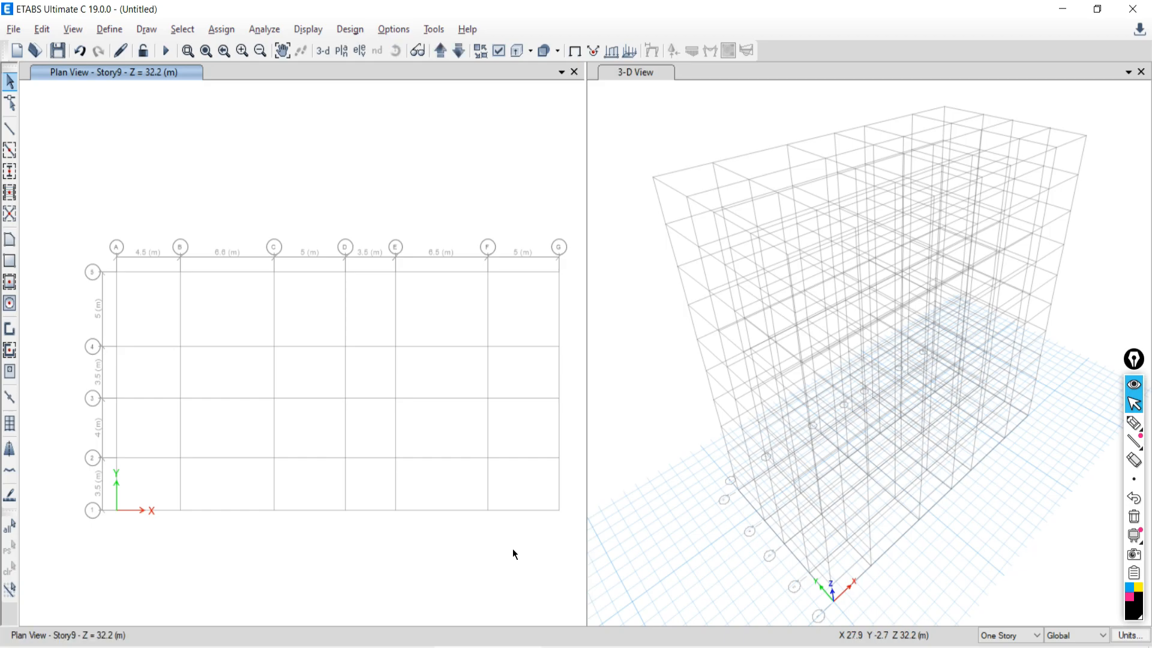
Step: Close the Story9 plan view, show the Story1 plan instead, and add a second window with the 3-D view
{"action": "left_click", "coordinate": [574, 72]}
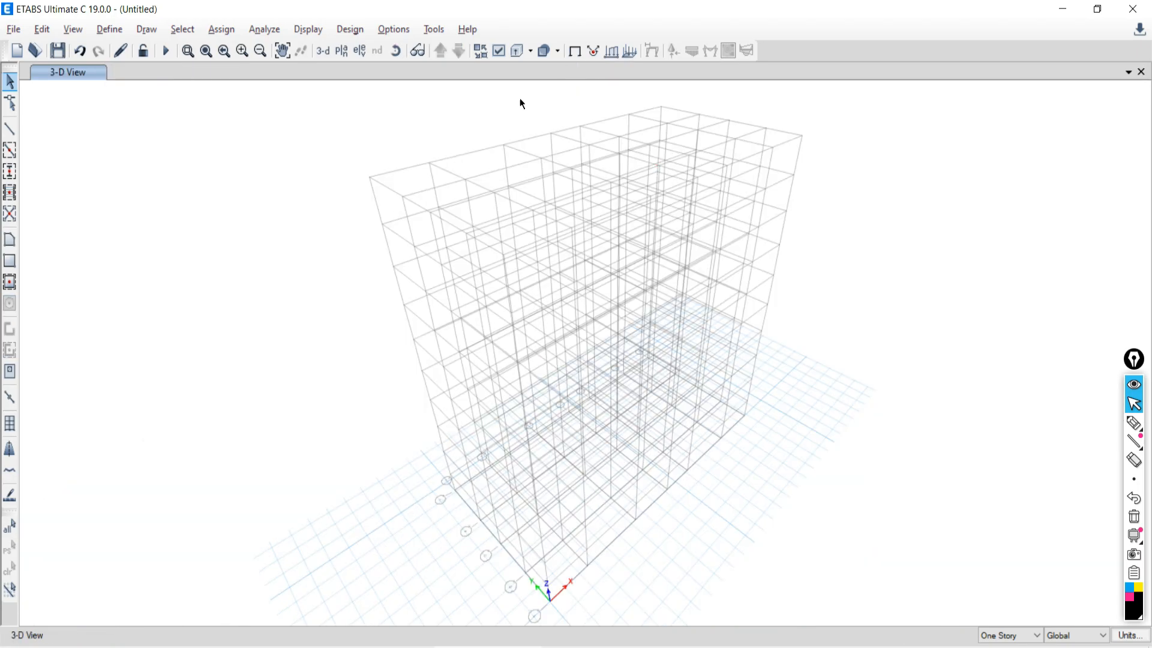
{"action": "left_click", "coordinate": [342, 50]}
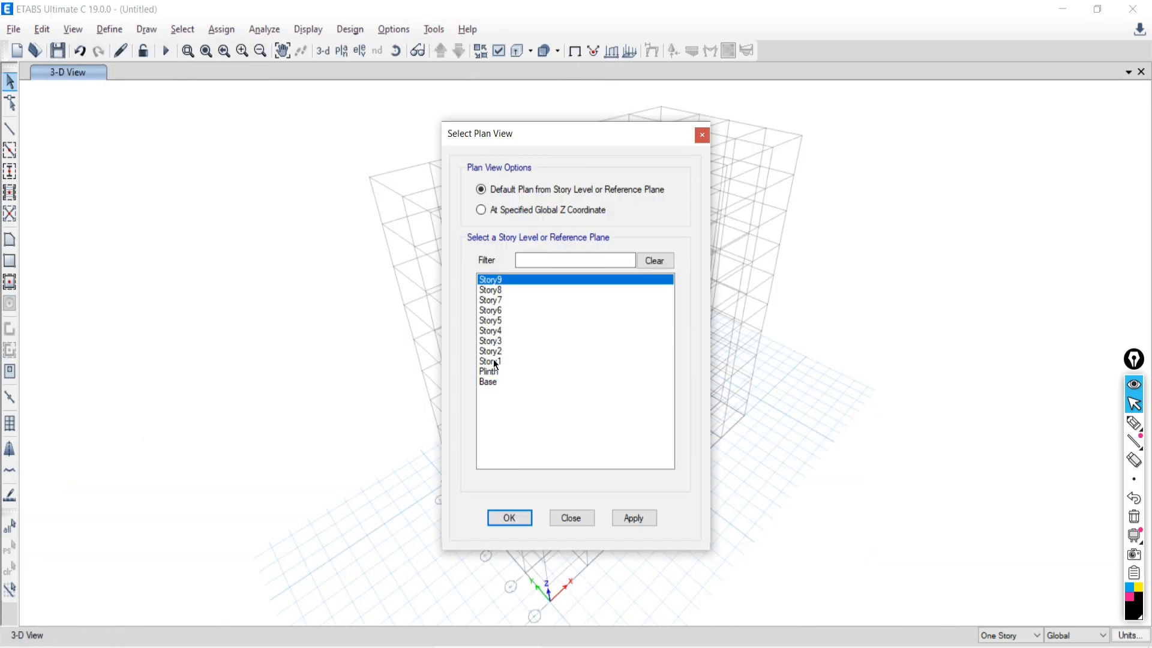
{"action": "left_click", "coordinate": [490, 362]}
{"action": "left_click", "coordinate": [634, 519]}
{"action": "left_click", "coordinate": [571, 518]}
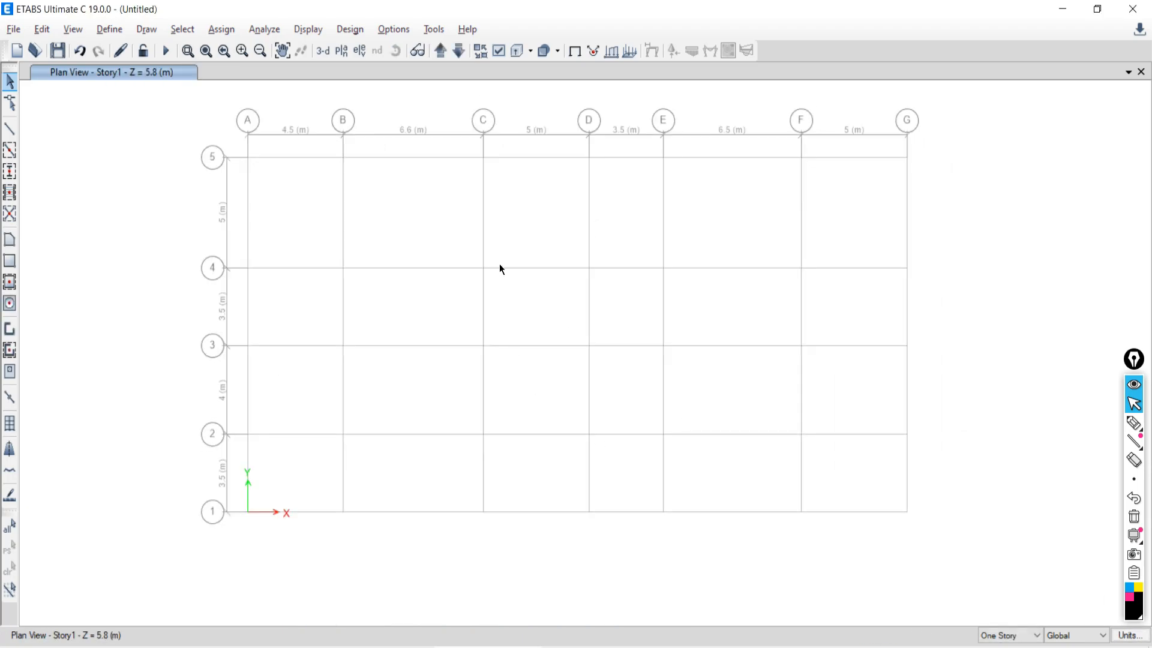
{"action": "middle_click_drag", "start_coordinate": [492, 267], "coordinate": [489, 310]}
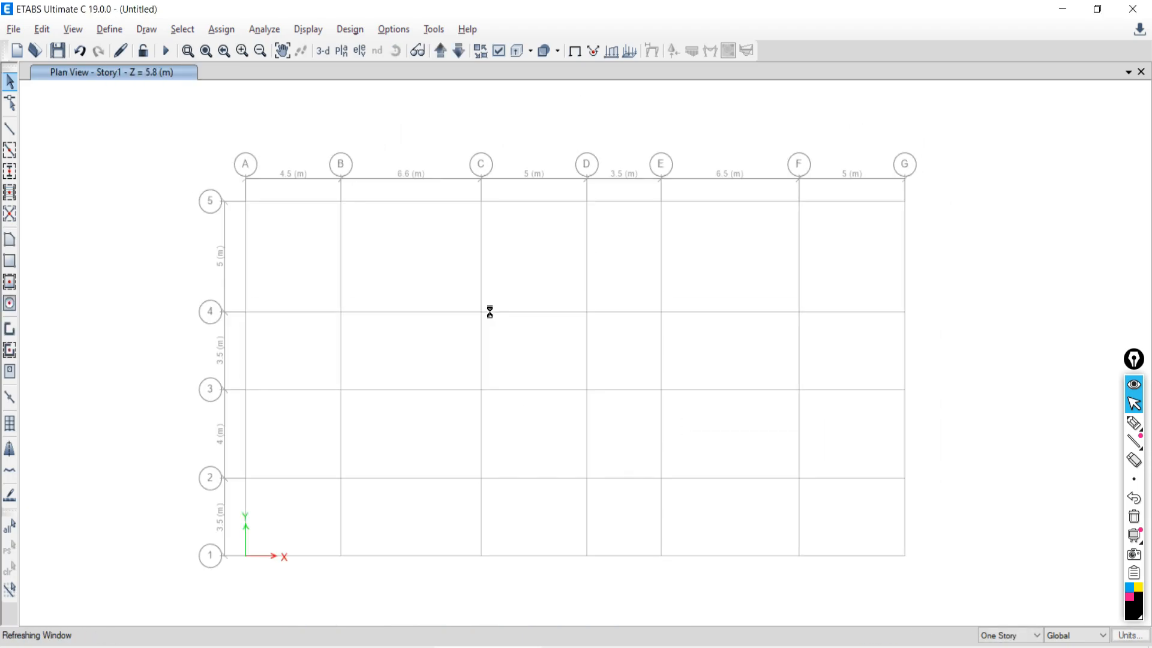
{"action": "left_click", "coordinate": [1128, 71]}
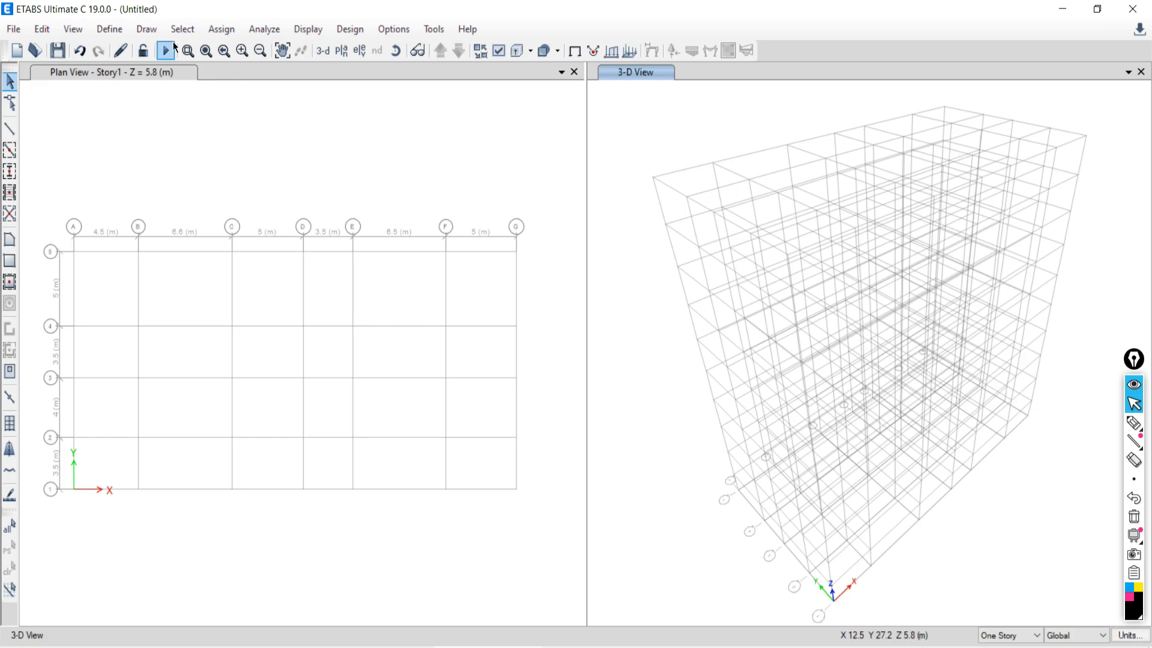
Step: Darken the grid color of grid system G1 to dark grey with RGB 63, 63, 63 and apply the change
{"action": "left_click", "coordinate": [42, 29]}
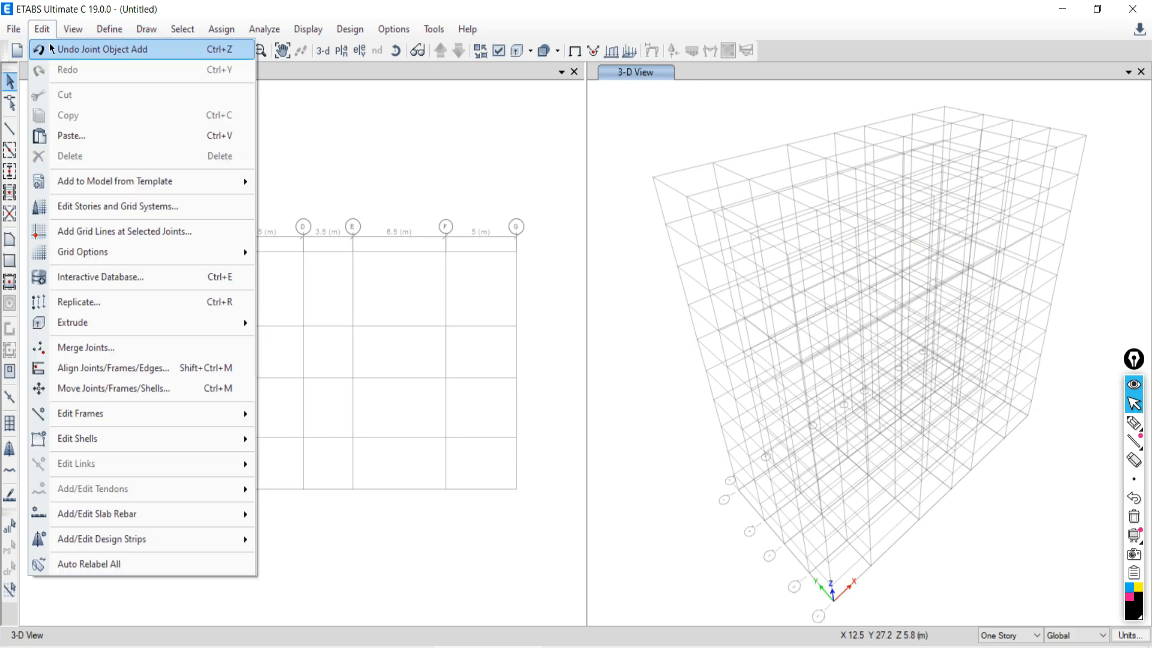
{"action": "left_click", "coordinate": [78, 206]}
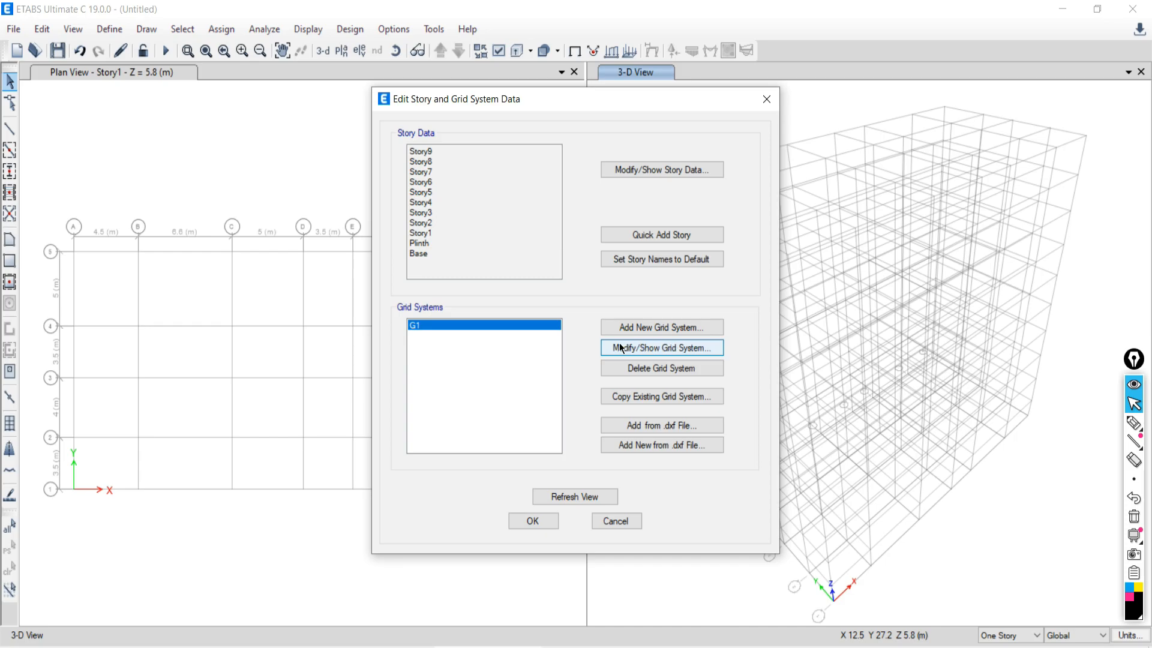
{"action": "left_click", "coordinate": [648, 349]}
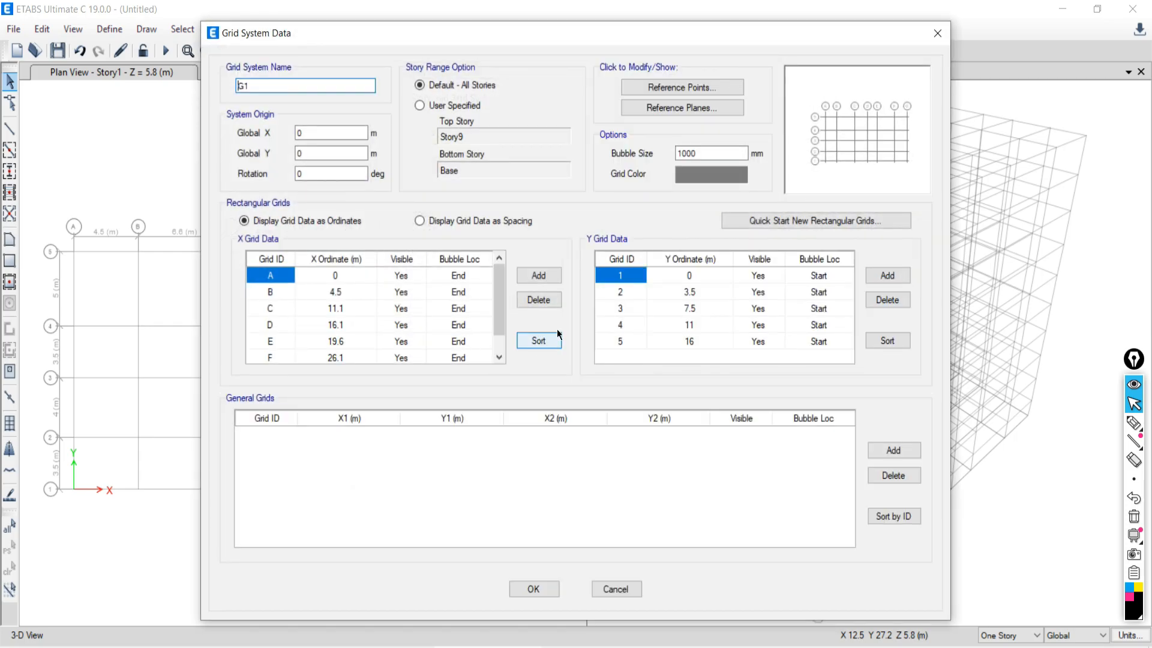
{"action": "left_click", "coordinate": [684, 174]}
{"action": "left_click_drag", "start_coordinate": [736, 239], "coordinate": [736, 270]}
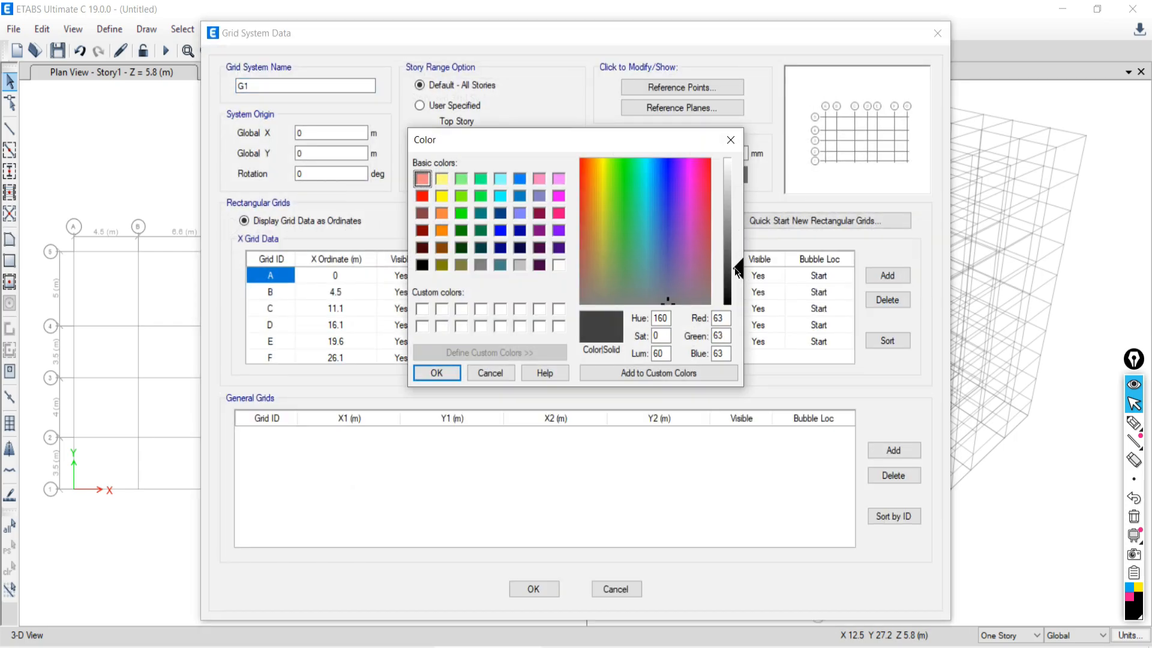
{"action": "left_click", "coordinate": [436, 372]}
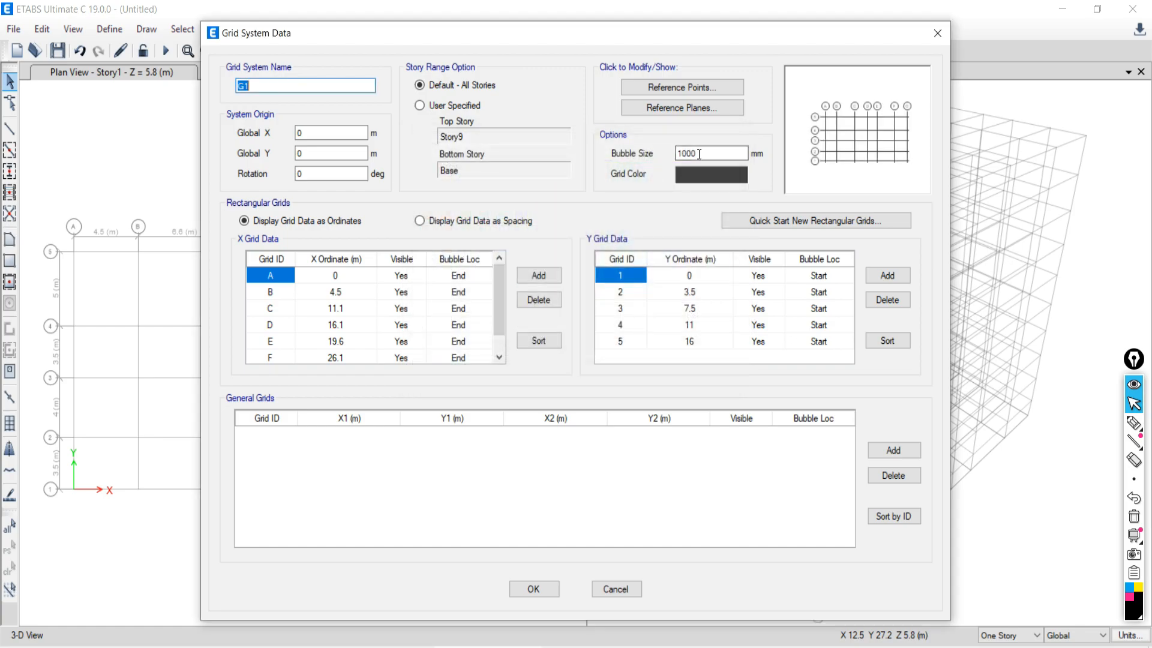
{"action": "left_click", "coordinate": [533, 589]}
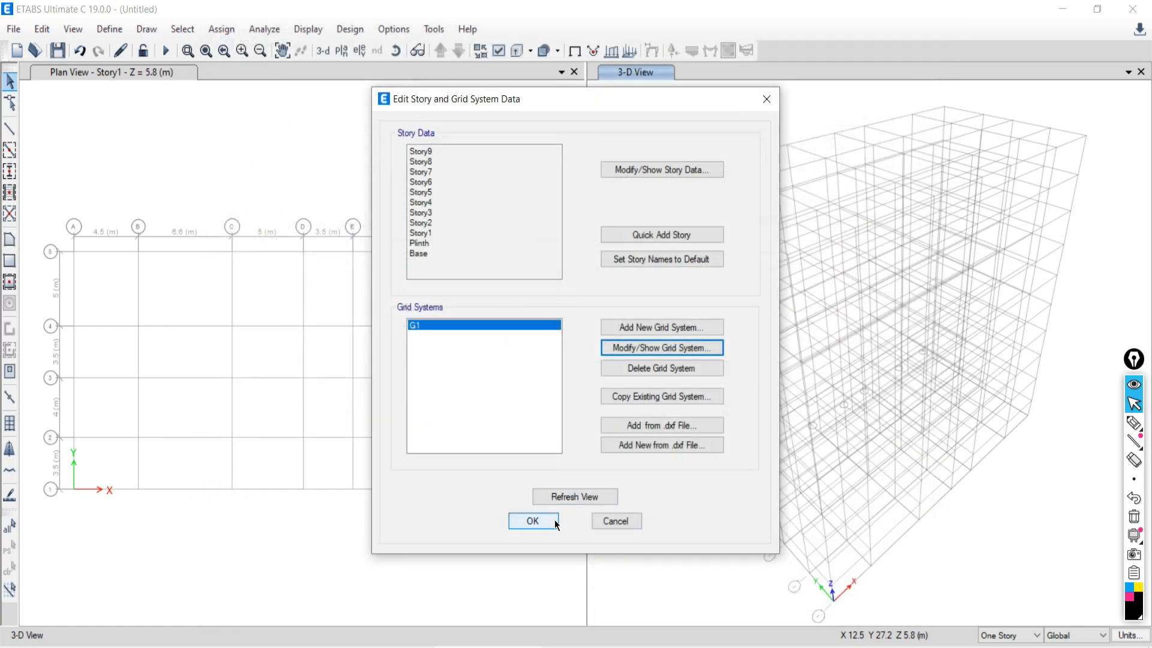
{"action": "left_click", "coordinate": [532, 522]}
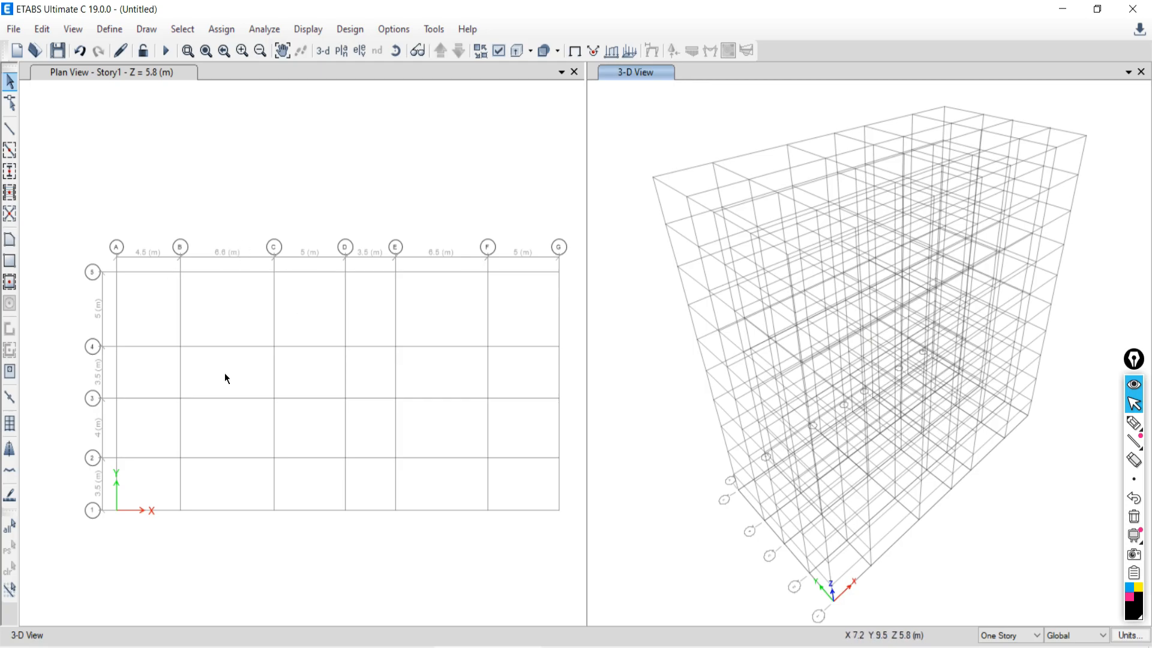
Step: Set the grid color of grid system G1 to the basic bright blue and apply it to the model
{"action": "left_click", "coordinate": [40, 29]}
{"action": "left_click", "coordinate": [68, 204]}
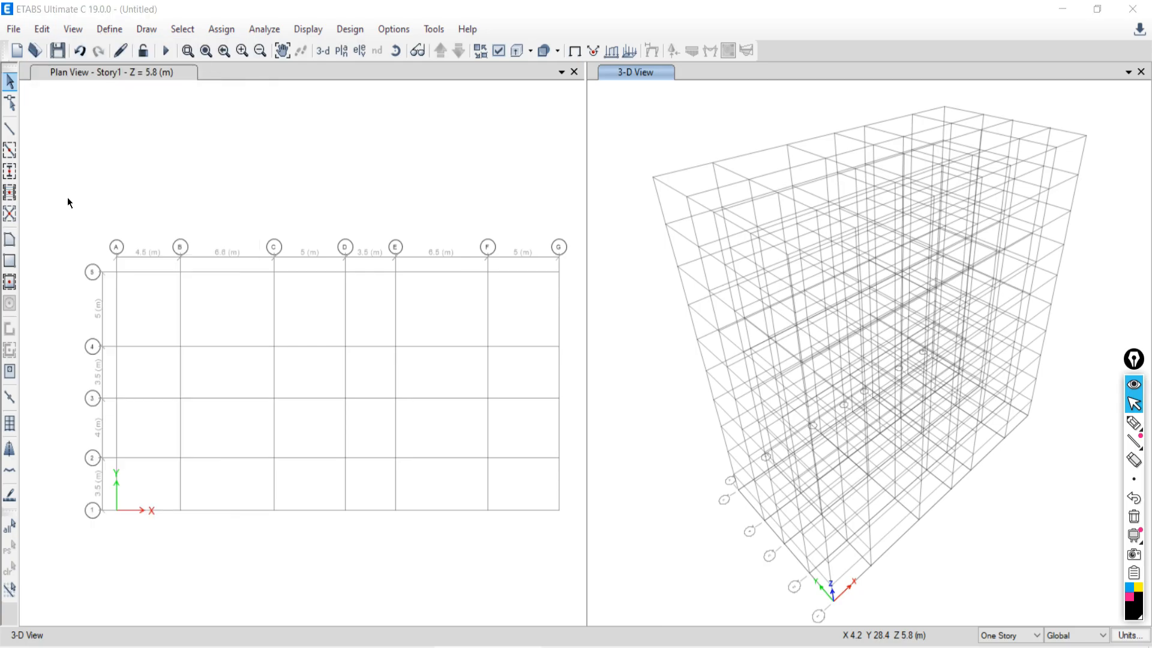
{"action": "left_click", "coordinate": [629, 349]}
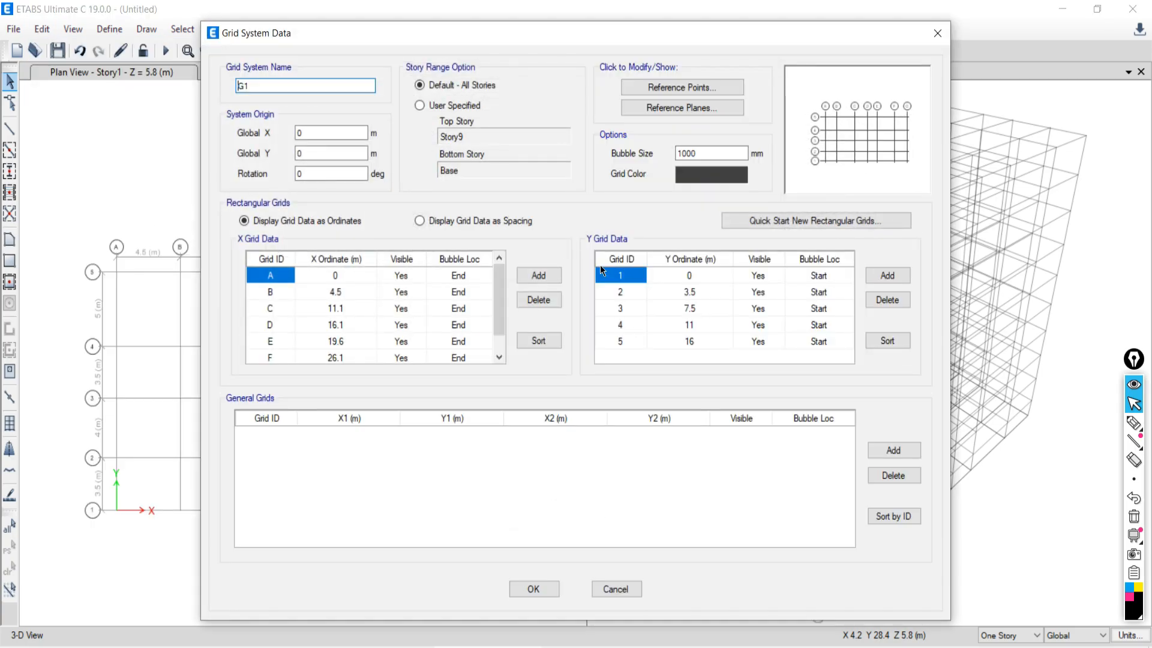
{"action": "left_click", "coordinate": [706, 174]}
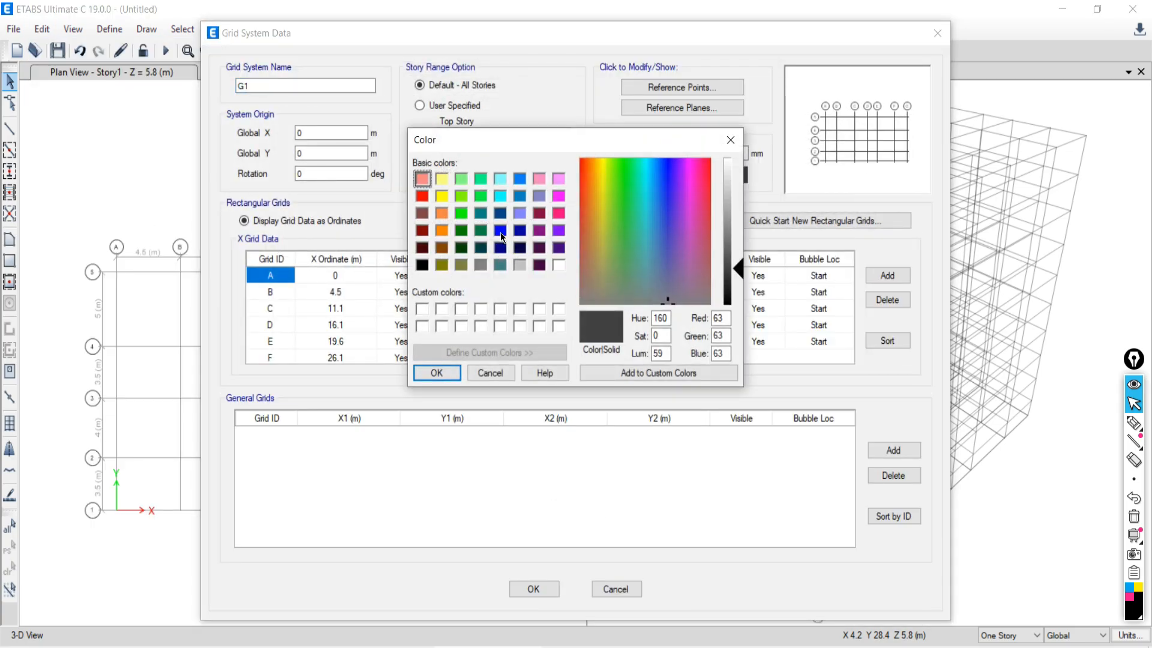
{"action": "left_click", "coordinate": [500, 231]}
{"action": "left_click", "coordinate": [436, 373]}
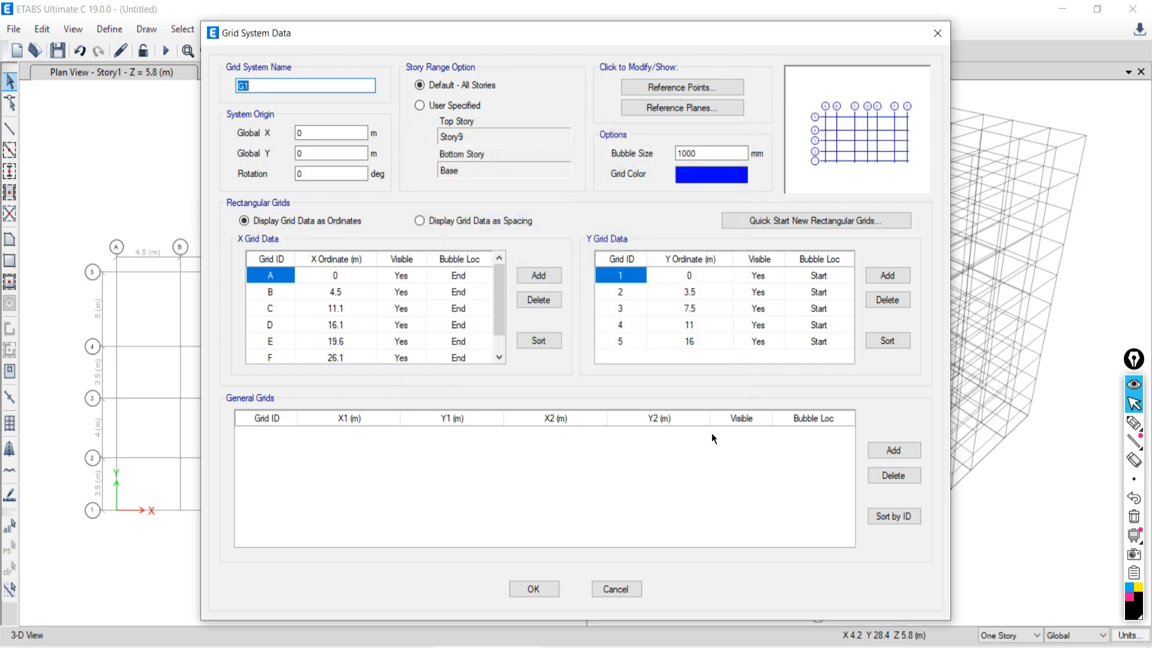
{"action": "left_click", "coordinate": [533, 588]}
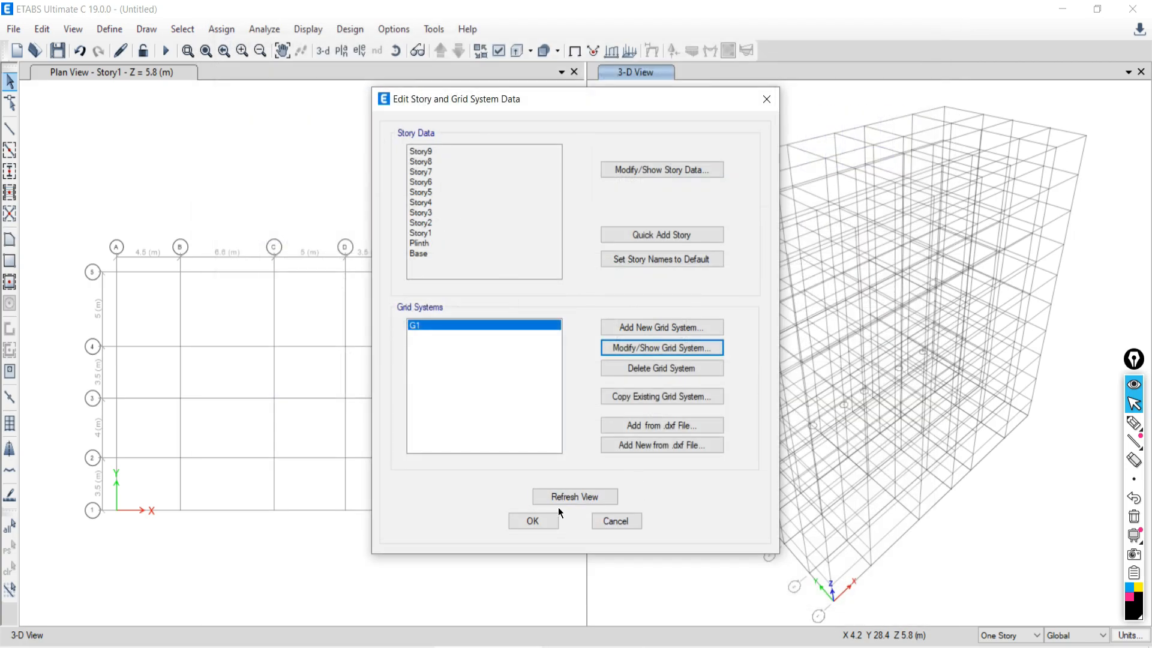
{"action": "left_click", "coordinate": [530, 519]}
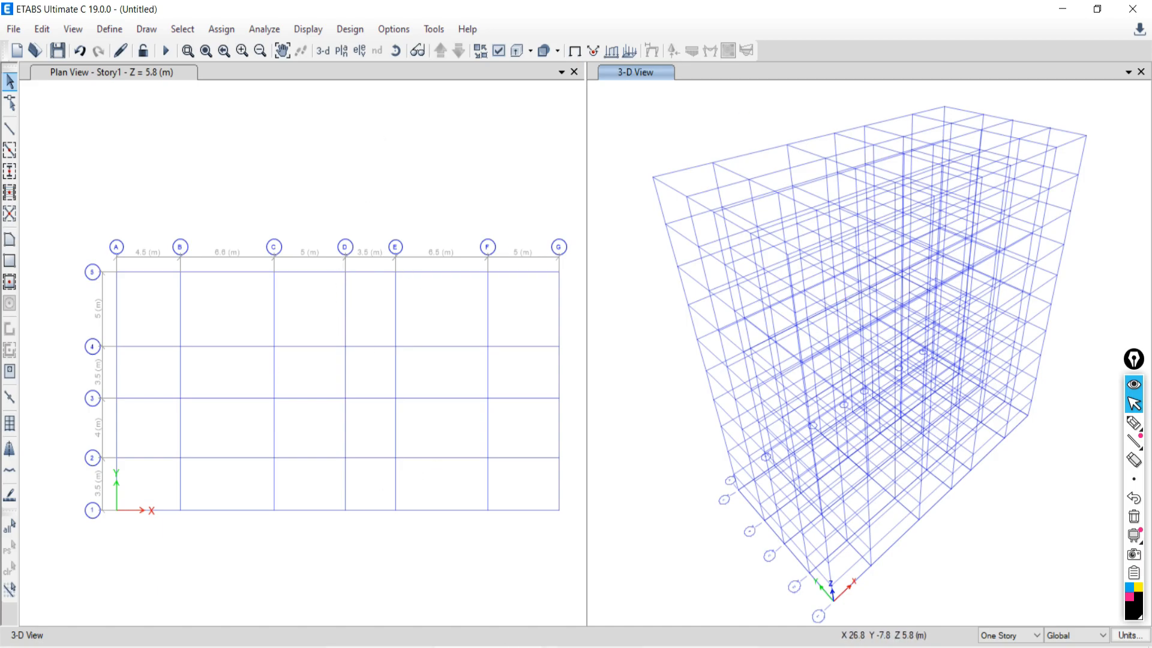
Step: Open the 3. Cylindrical Grids PDF from the Grids folder to examine its radial and tangential grid data, and switch to the Google Meet window
{"action": "key", "text": "alt+Tab"}
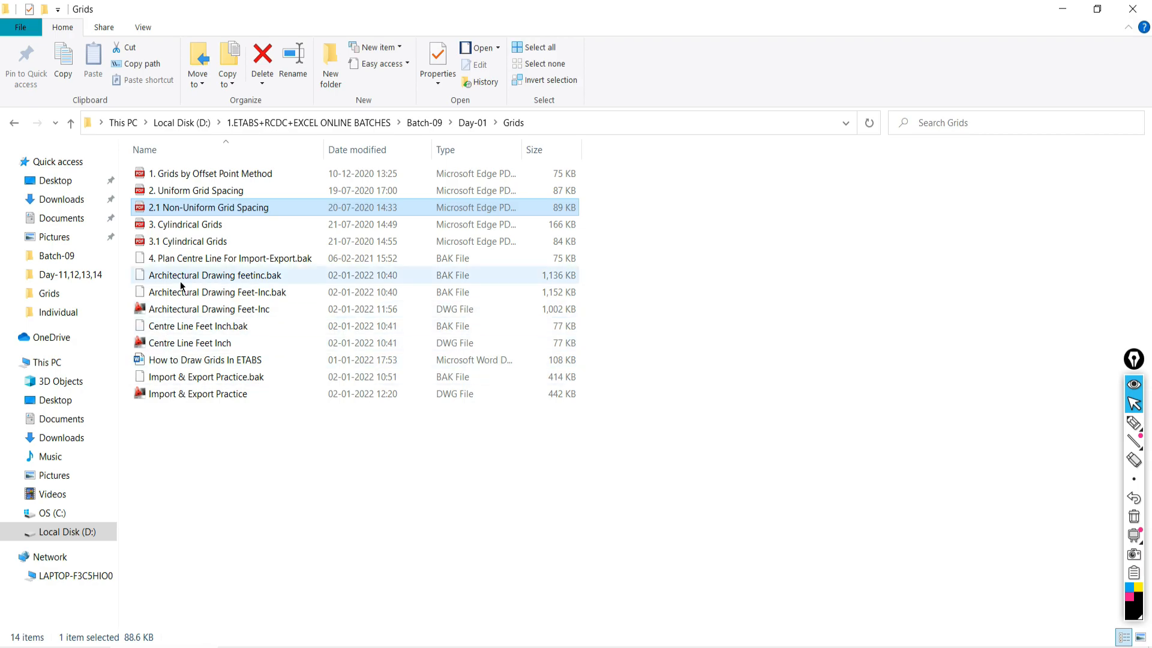
{"action": "double_click", "coordinate": [171, 225]}
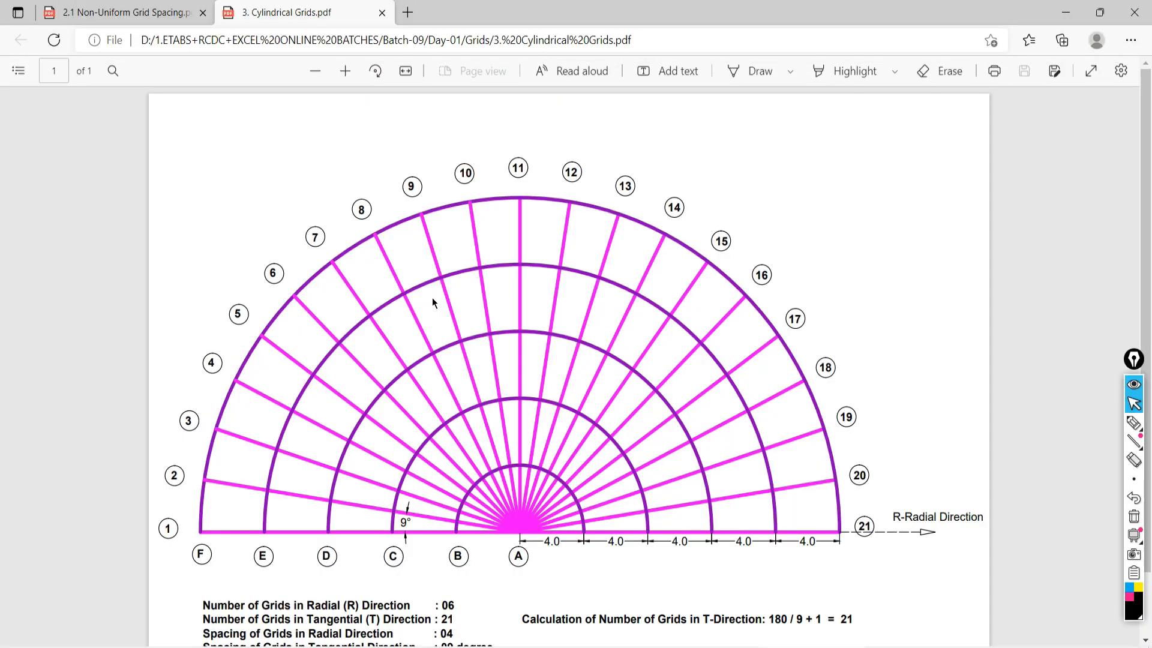
{"action": "scroll", "coordinate": [548, 347], "scroll_direction": "down", "scroll_amount": 1}
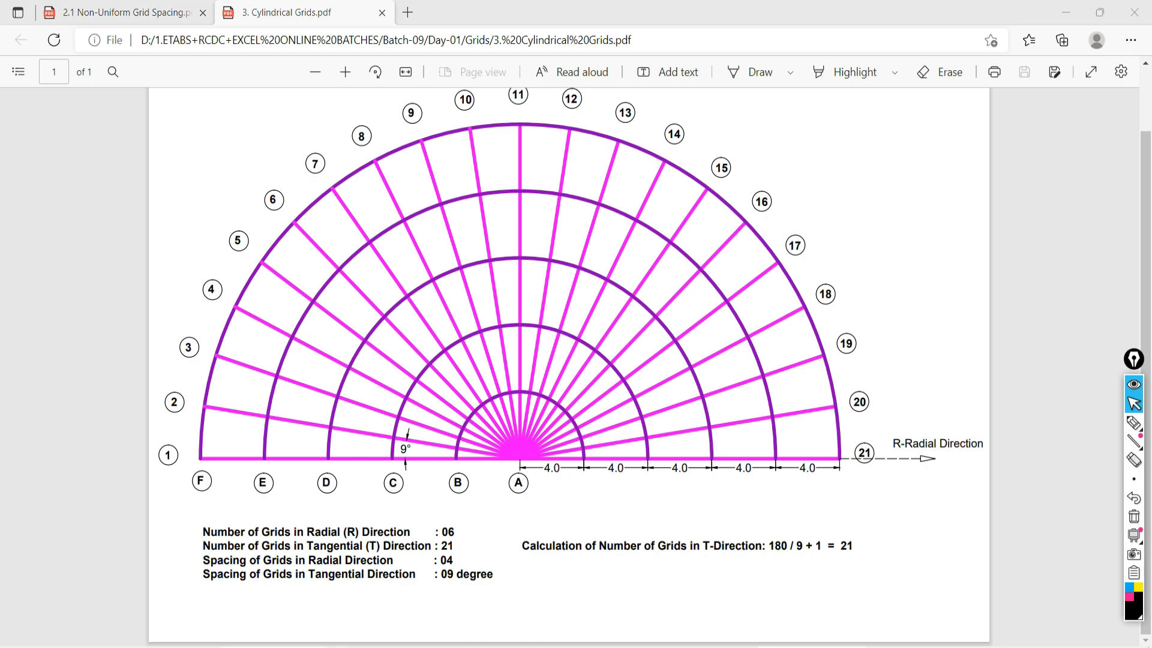
{"action": "left_click", "coordinate": [250, 647]}
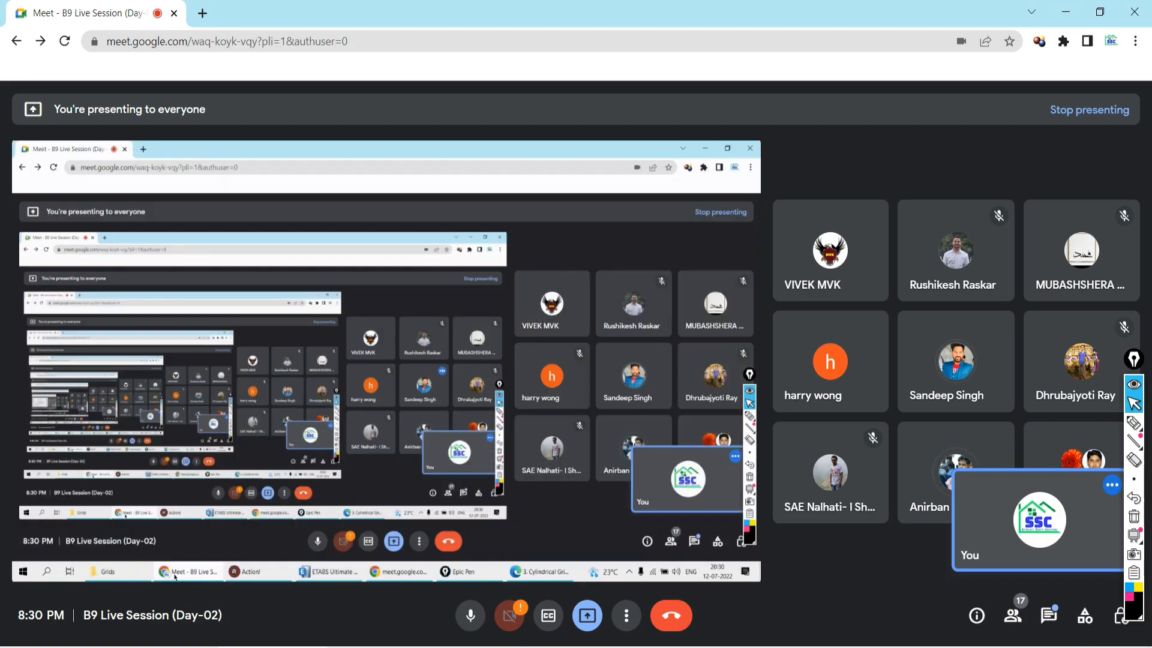